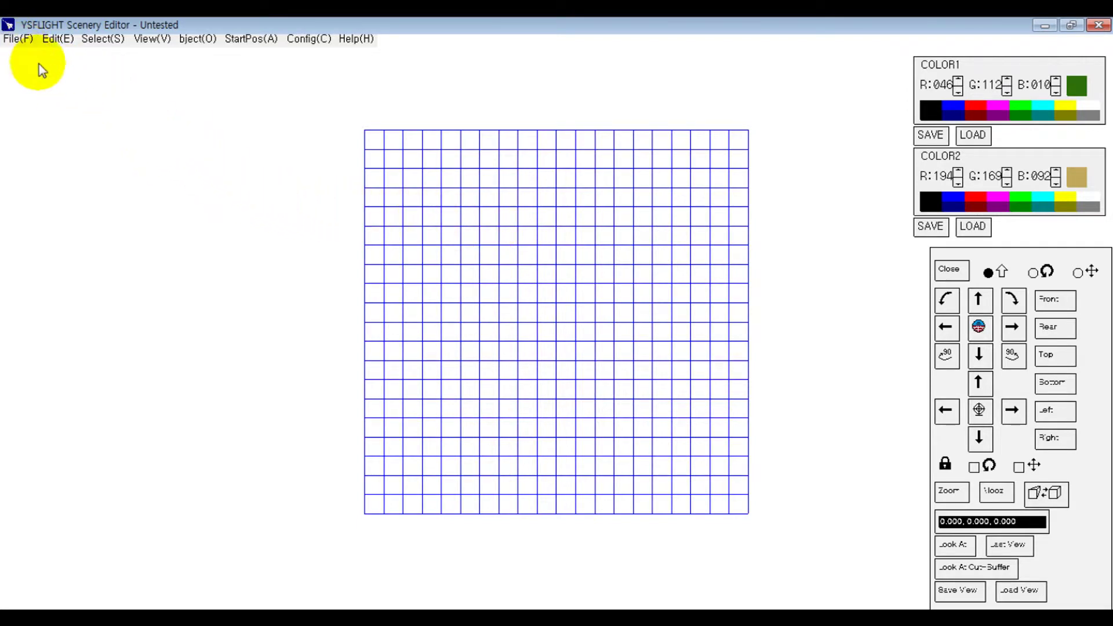
Step: Import the HawaiitoSocal.fld scenery from the YsflightSceneryEditor folder into the empty field
{"action": "left_click", "coordinate": [17, 42]}
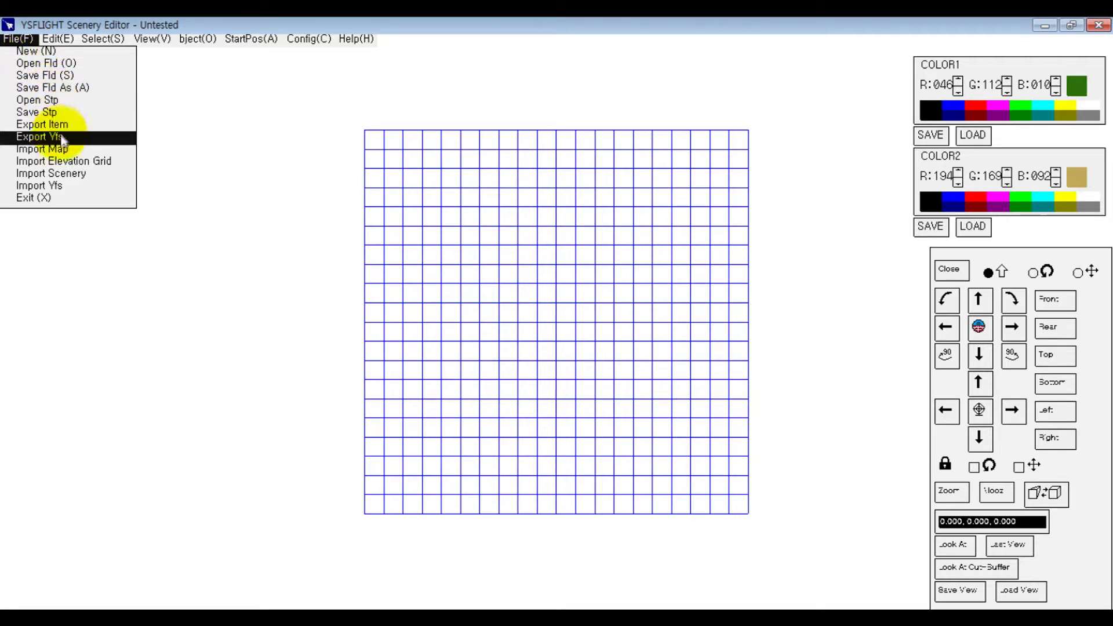
{"action": "left_click", "coordinate": [62, 173]}
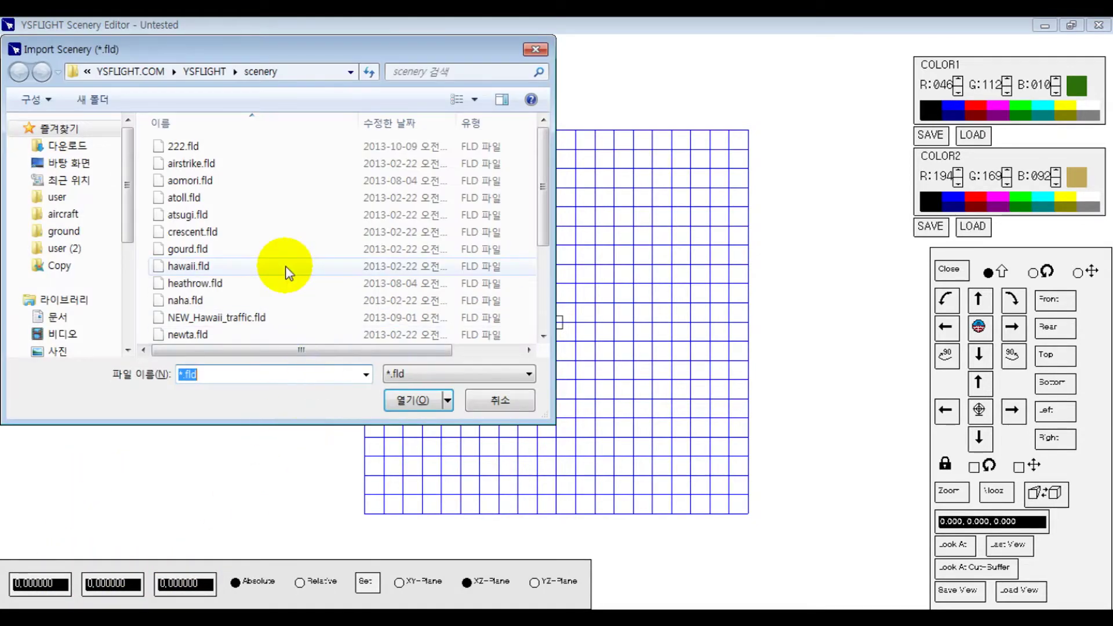
{"action": "left_click", "coordinate": [279, 232]}
{"action": "left_click", "coordinate": [131, 73]}
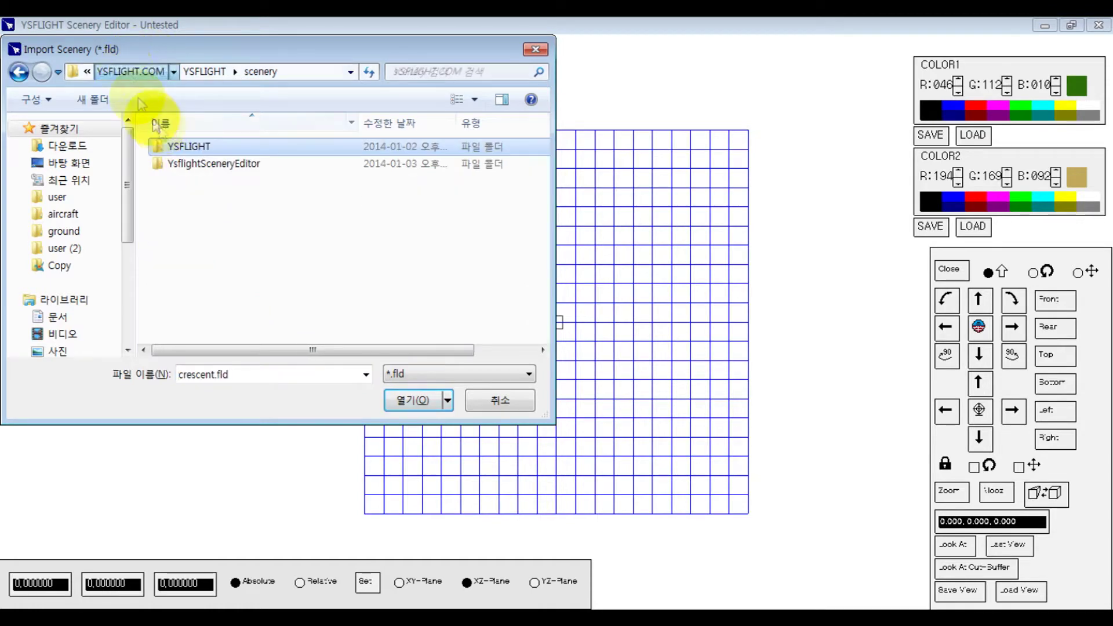
{"action": "double_click", "coordinate": [192, 163]}
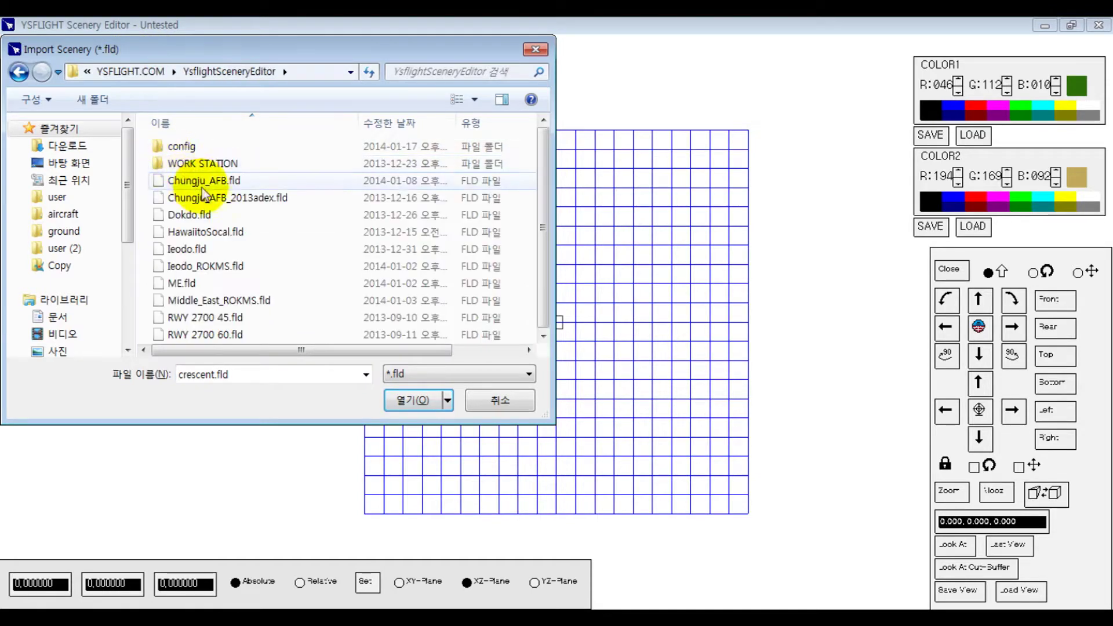
{"action": "double_click", "coordinate": [213, 235]}
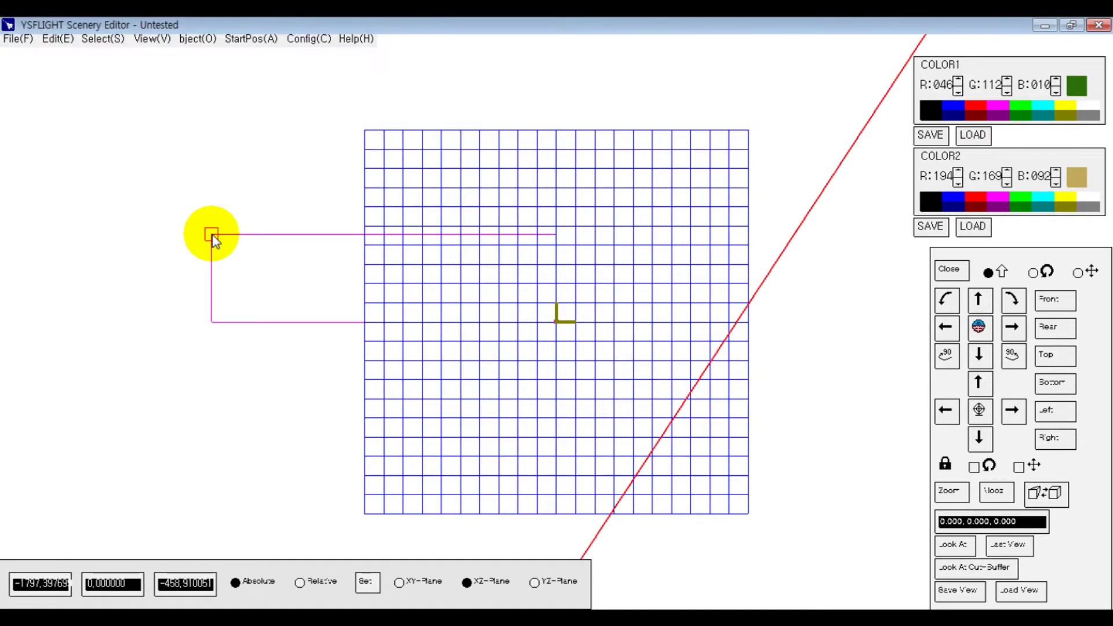
{"action": "scroll", "coordinate": [295, 191], "scroll_direction": "down", "scroll_amount": 5}
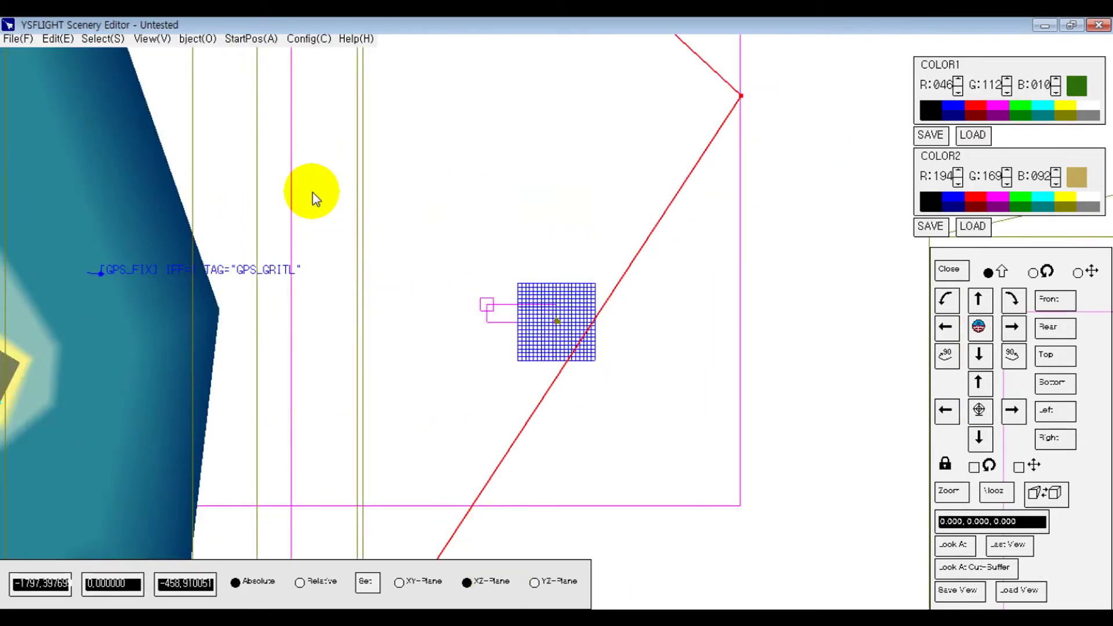
{"action": "scroll", "coordinate": [313, 193], "scroll_direction": "down", "scroll_amount": 6}
{"action": "scroll", "coordinate": [339, 325], "scroll_direction": "down", "scroll_amount": 6}
{"action": "scroll", "coordinate": [337, 372], "scroll_direction": "down", "scroll_amount": 5}
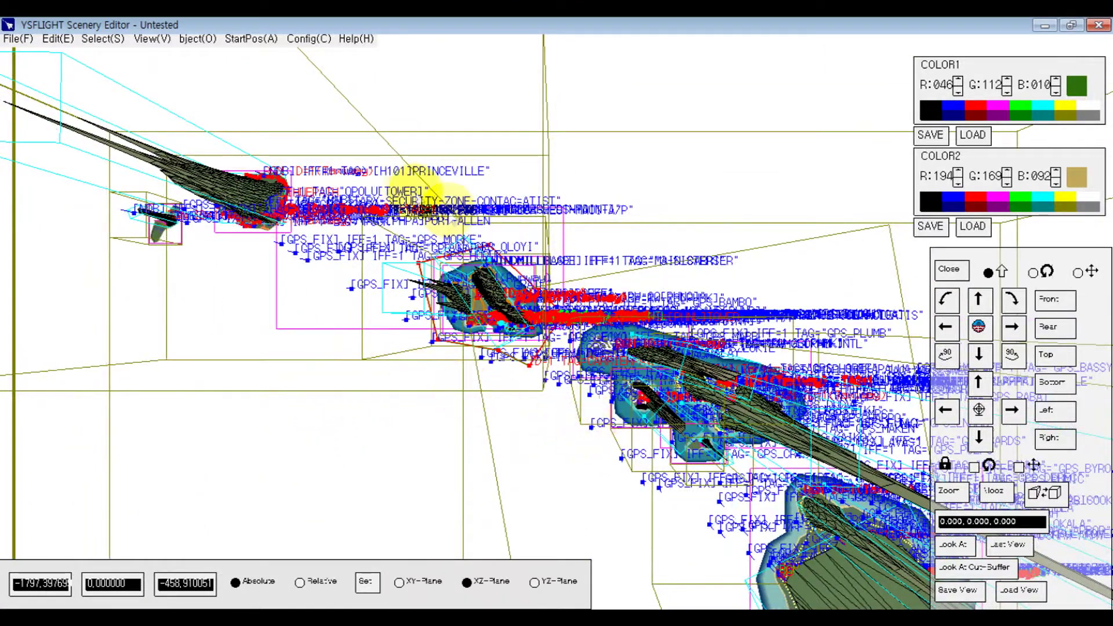
{"action": "left_click", "coordinate": [204, 48]}
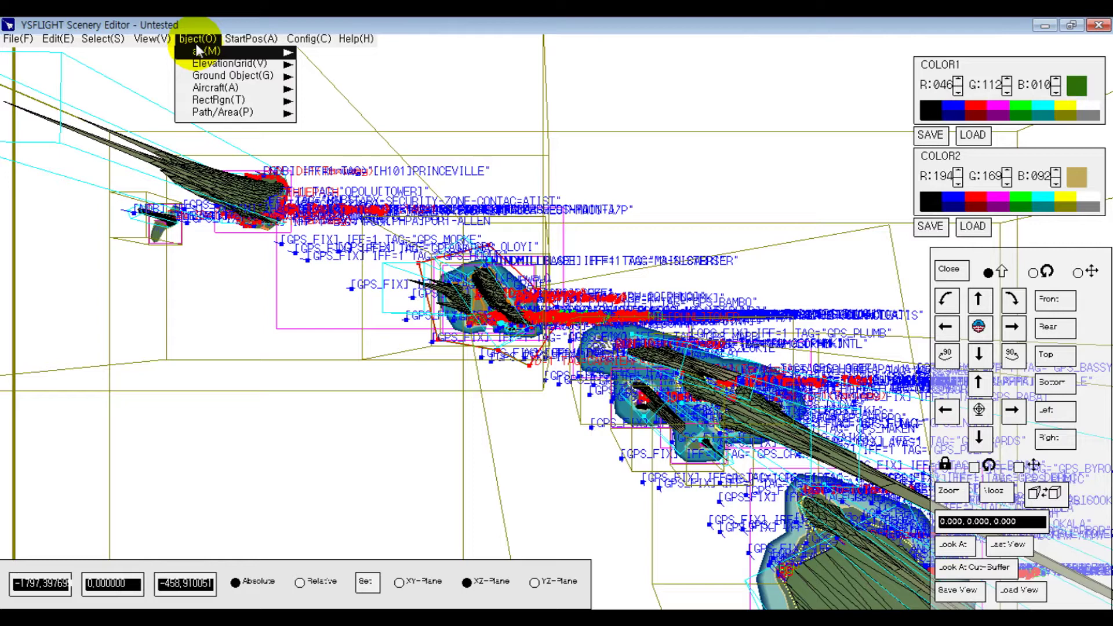
{"action": "left_click", "coordinate": [197, 53]}
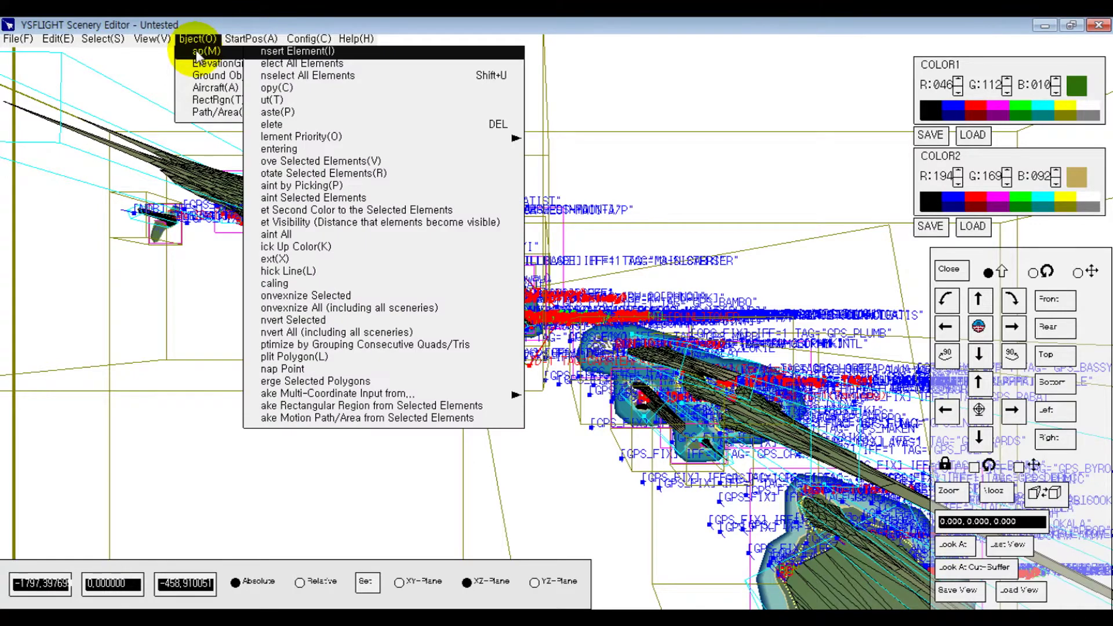
{"action": "left_click", "coordinate": [197, 52]}
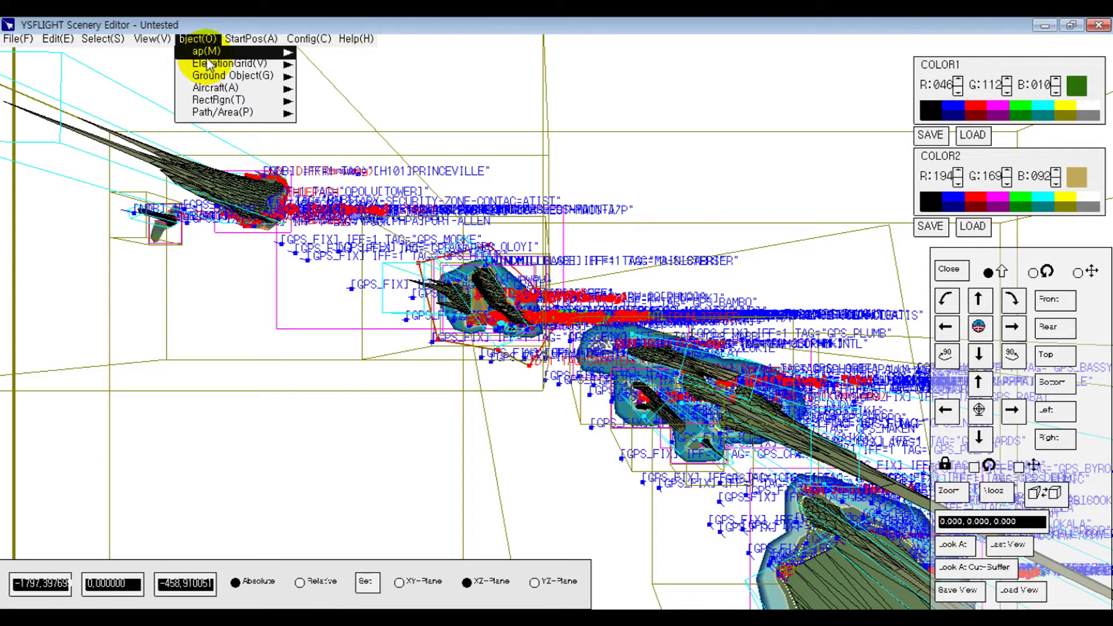
Step: Turn off Perspective View so the imported islands and their elevation grids are drawn flat from above
{"action": "mouse_move", "coordinate": [151, 41]}
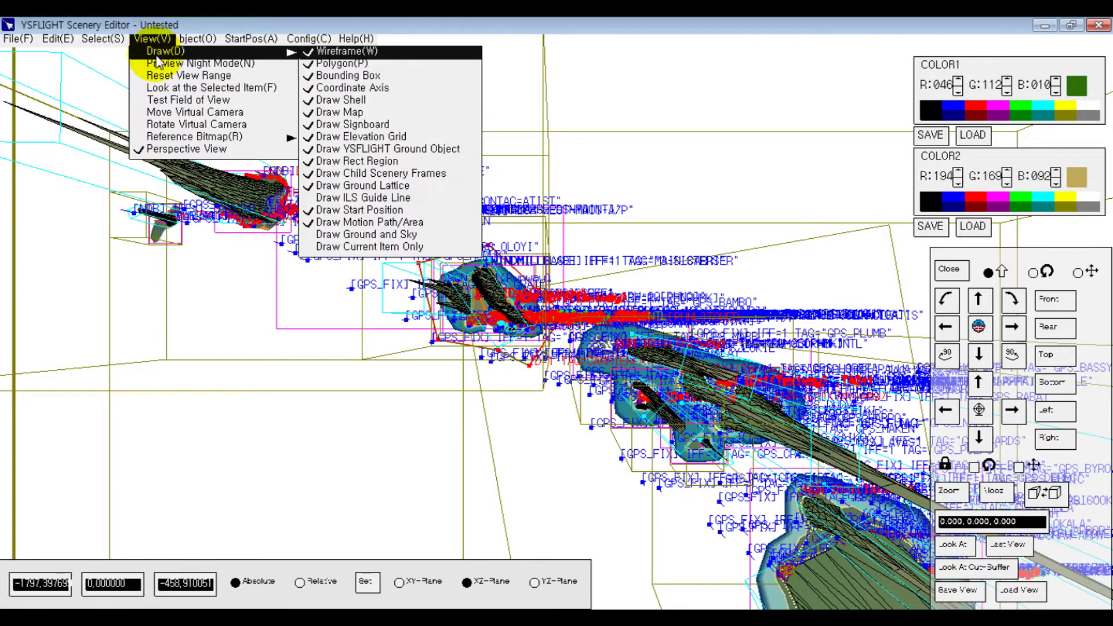
{"action": "key", "text": "Right"}
{"action": "key", "text": "Right"}
{"action": "key", "text": "Right"}
{"action": "key", "text": "Left"}
{"action": "key", "text": "Left"}
{"action": "key", "text": "Left"}
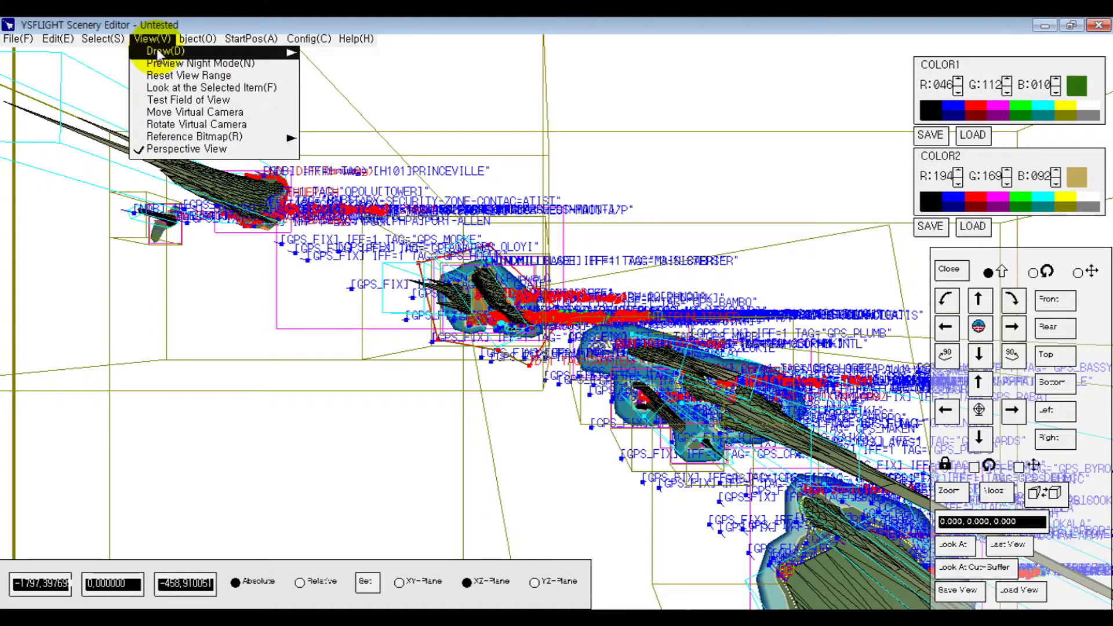
{"action": "key", "text": "Right"}
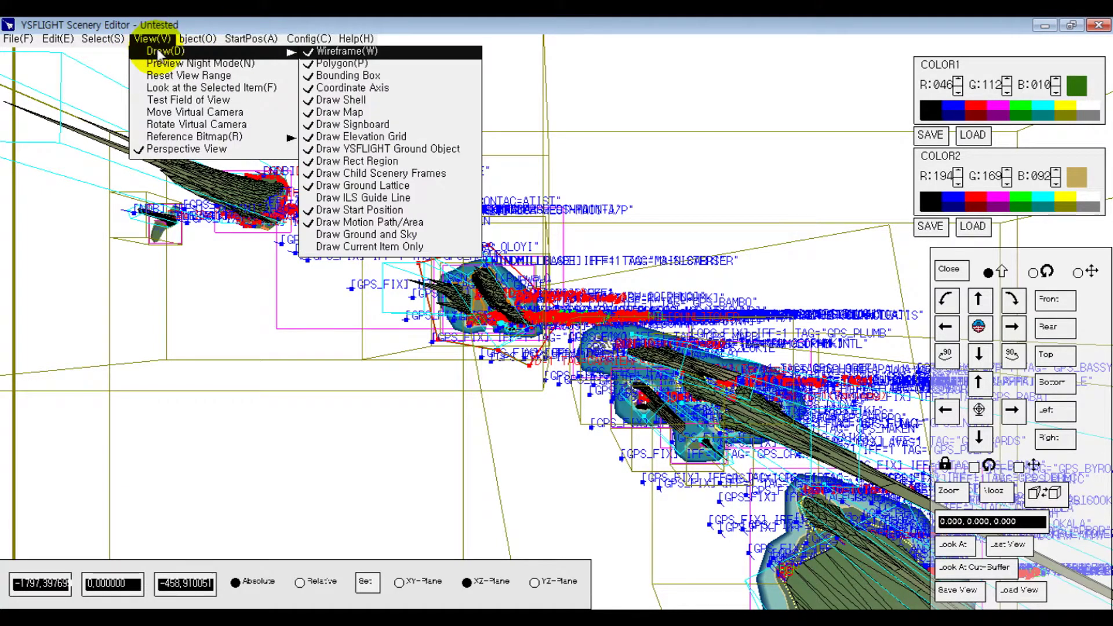
{"action": "left_click", "coordinate": [247, 151]}
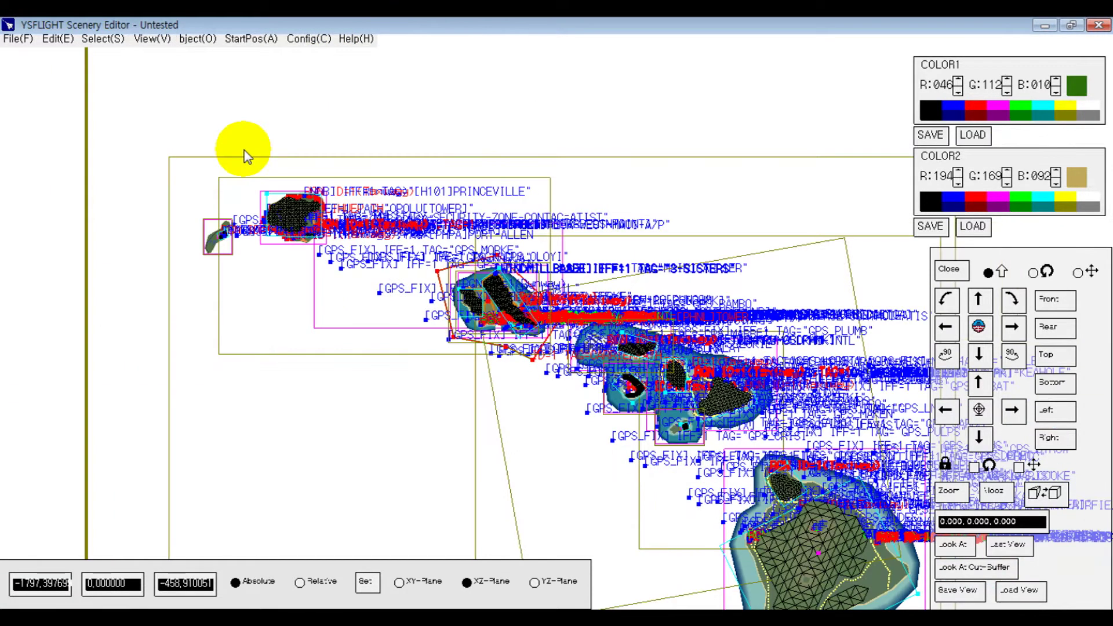
Step: Switch Perspective View on and off again to compare how the islands' elevation grids are drawn
{"action": "scroll", "coordinate": [470, 122], "scroll_direction": "up", "scroll_amount": 5}
{"action": "scroll", "coordinate": [464, 110], "scroll_direction": "down", "scroll_amount": 5}
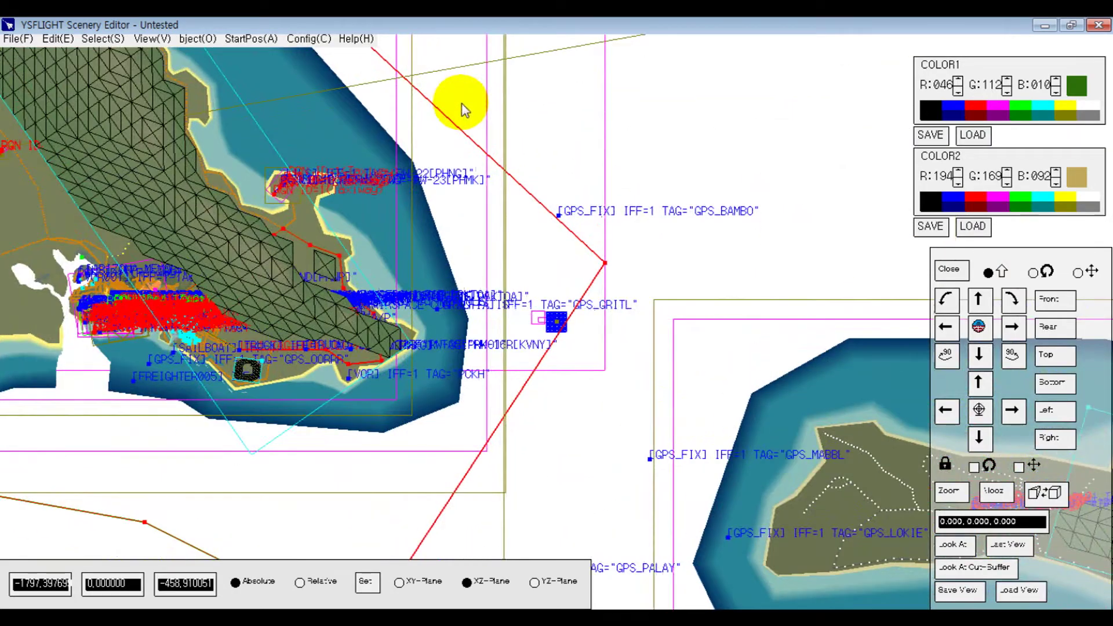
{"action": "left_click", "coordinate": [153, 45]}
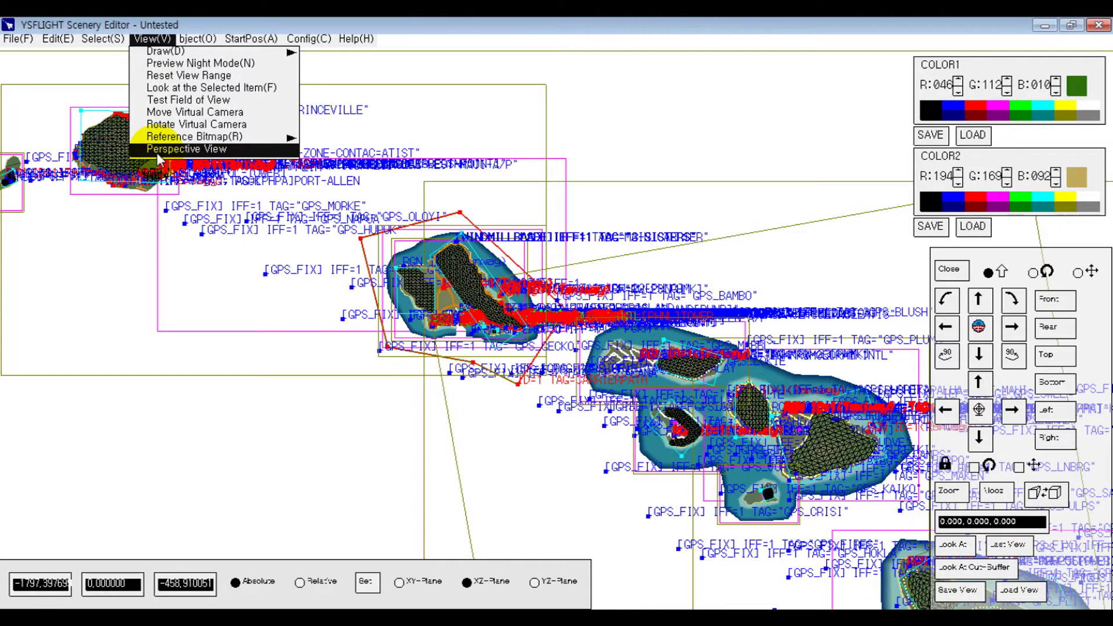
{"action": "left_click", "coordinate": [156, 149]}
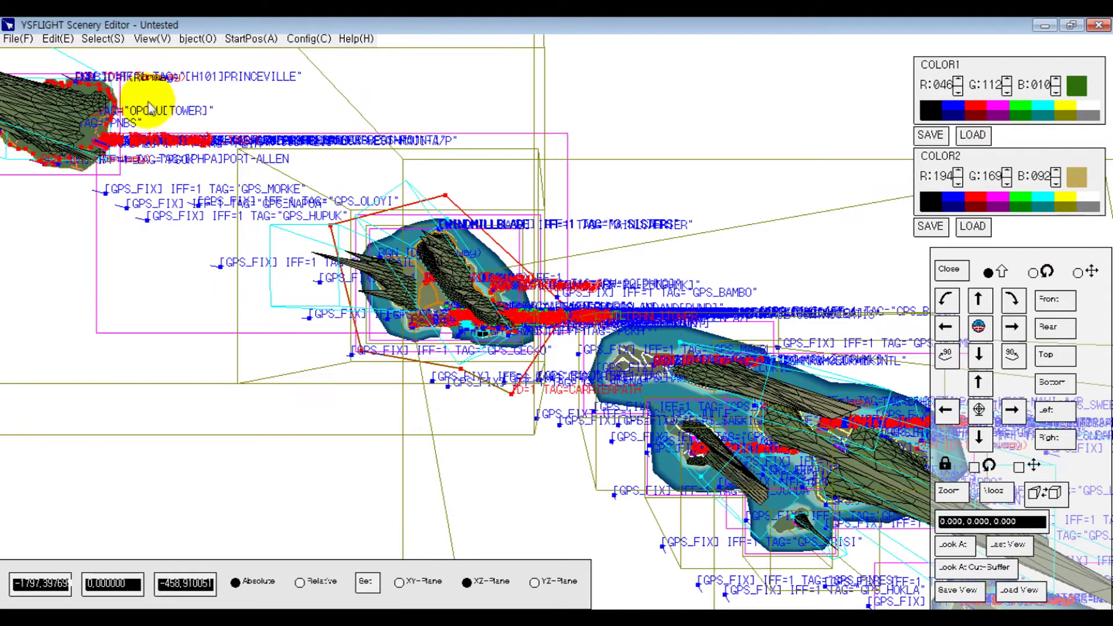
{"action": "left_click", "coordinate": [150, 41]}
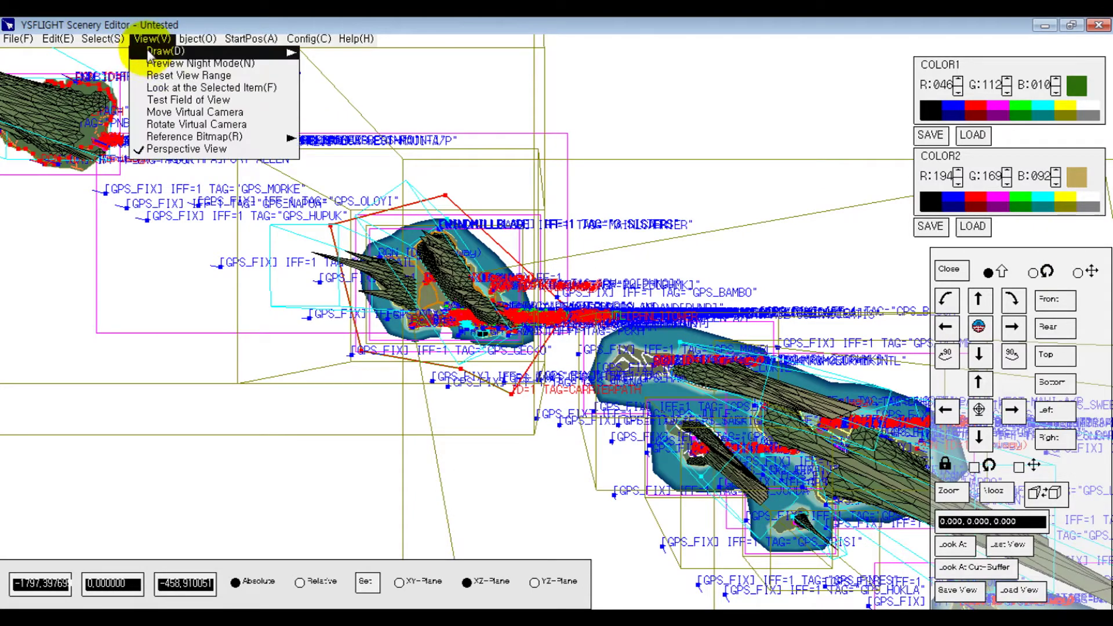
{"action": "left_click", "coordinate": [172, 150]}
Step: Survey the whole imported scenery, from the Hawaiian island chain to the distant mainland area and back to Oahu
{"action": "scroll", "coordinate": [447, 373], "scroll_direction": "down", "scroll_amount": 3}
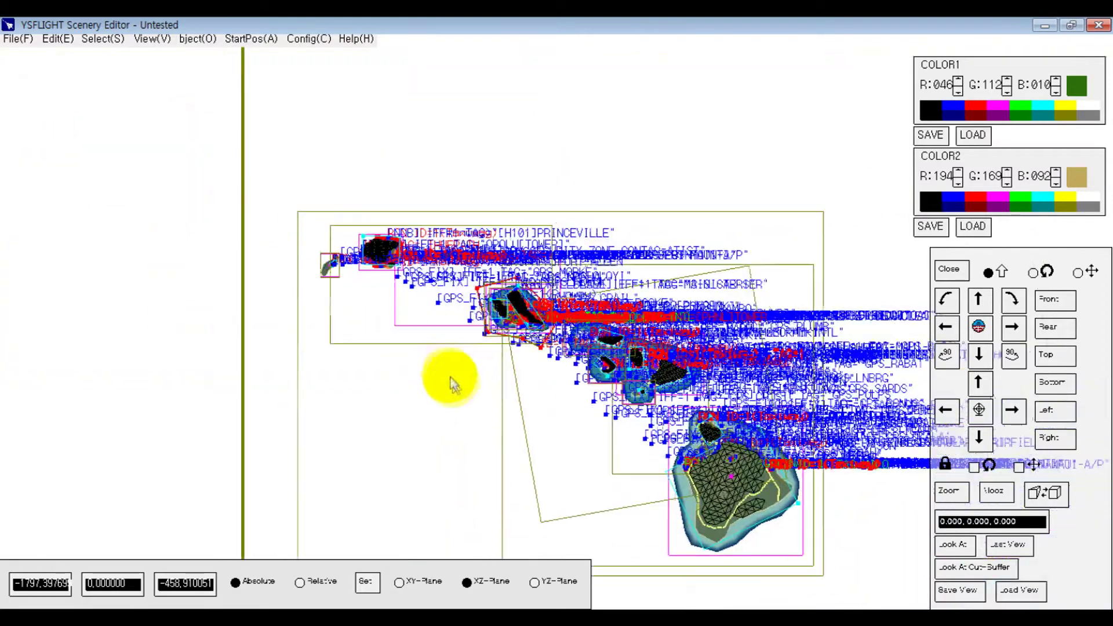
{"action": "scroll", "coordinate": [662, 297], "scroll_direction": "up", "scroll_amount": 5}
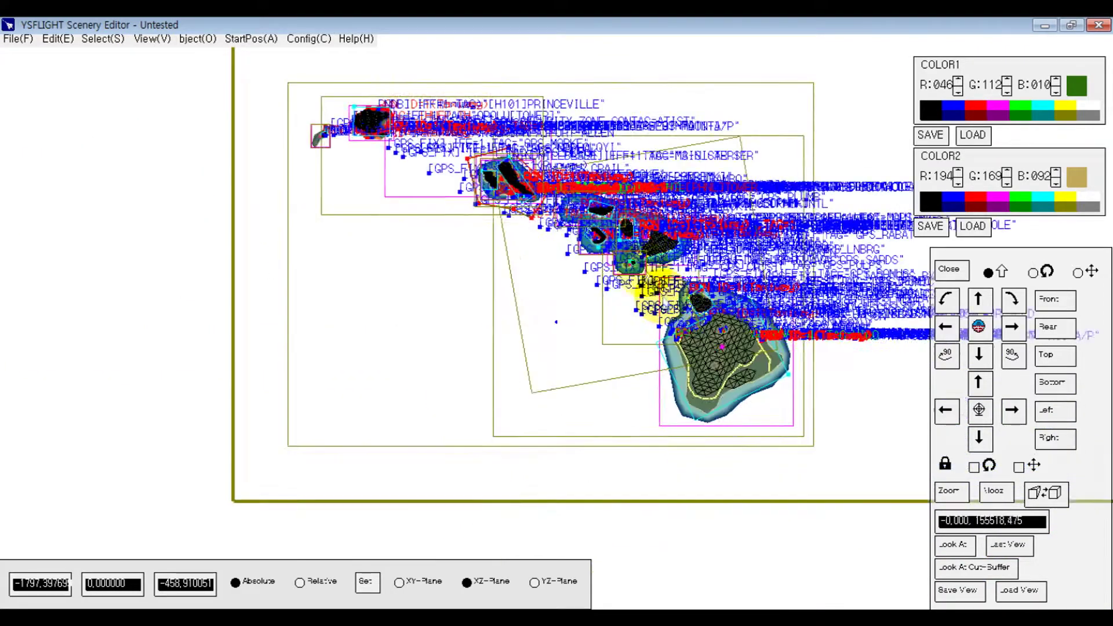
{"action": "scroll", "coordinate": [479, 242], "scroll_direction": "down", "scroll_amount": 5}
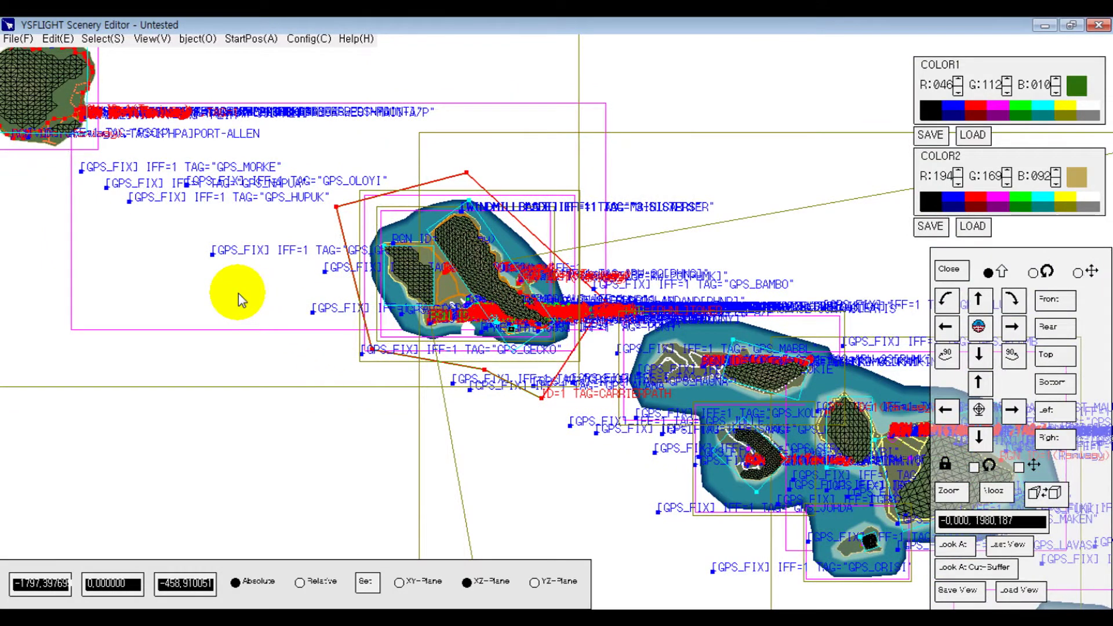
{"action": "scroll", "coordinate": [394, 354], "scroll_direction": "down", "scroll_amount": 4}
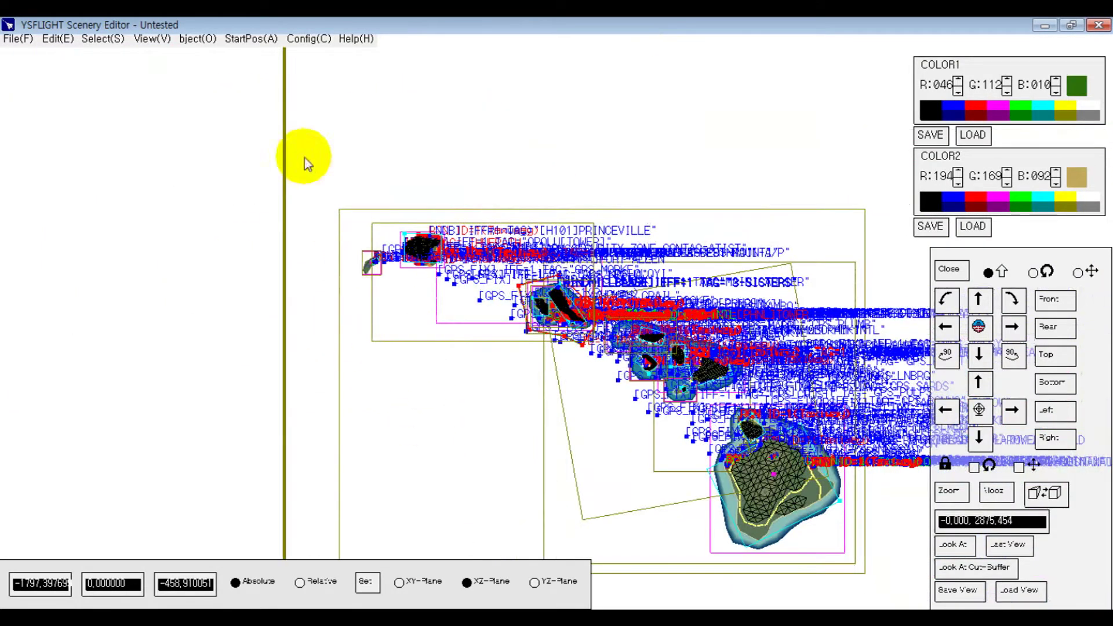
{"action": "middle_click_drag", "start_coordinate": [560, 527], "coordinate": [561, 515]}
{"action": "middle_click_drag", "start_coordinate": [724, 215], "coordinate": [314, 297]}
{"action": "scroll", "coordinate": [1, 317], "scroll_direction": "down", "scroll_amount": 5}
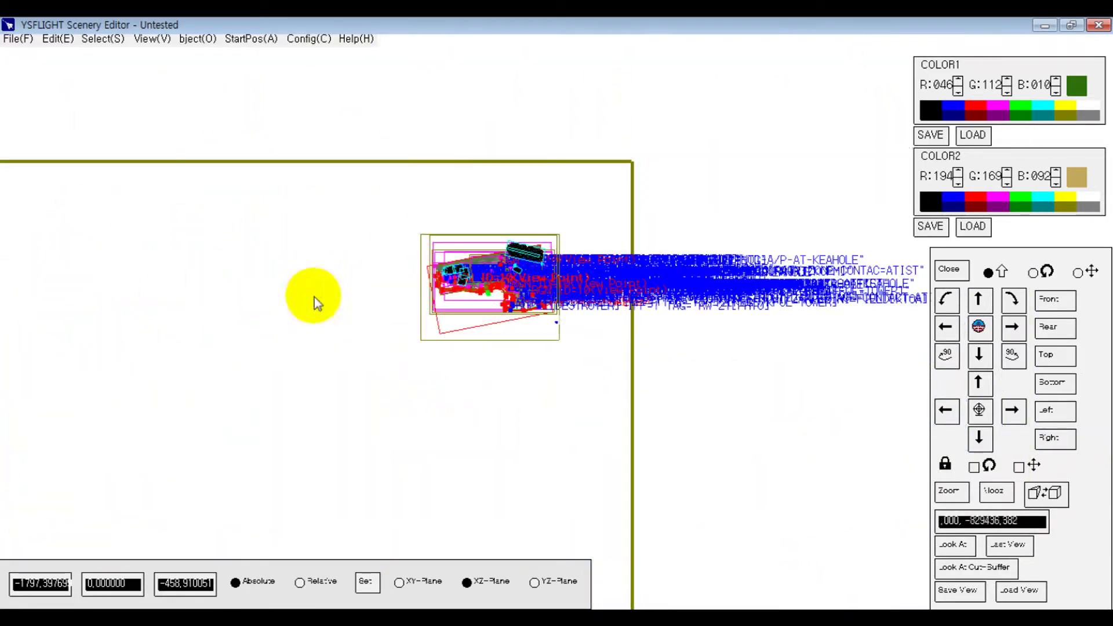
{"action": "middle_click_drag", "start_coordinate": [193, 340], "coordinate": [565, 61]}
{"action": "middle_click_drag", "start_coordinate": [250, 305], "coordinate": [701, 70]}
{"action": "middle_click_drag", "start_coordinate": [443, 421], "coordinate": [371, 338]}
{"action": "middle_click_drag", "start_coordinate": [104, 192], "coordinate": [641, 353]}
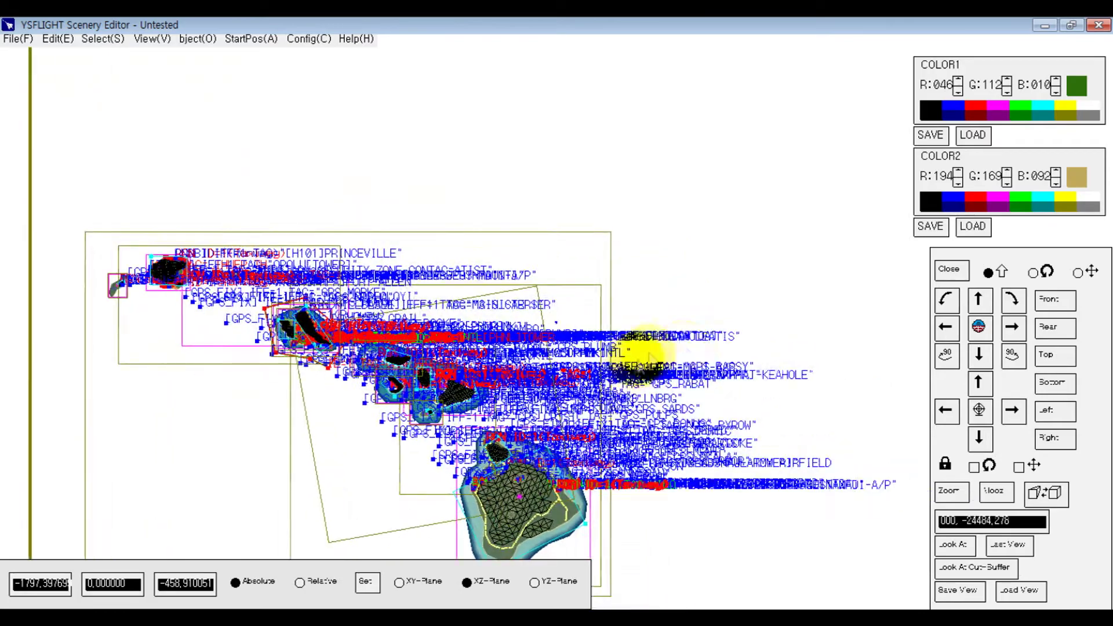
{"action": "scroll", "coordinate": [721, 311], "scroll_direction": "up", "scroll_amount": 8}
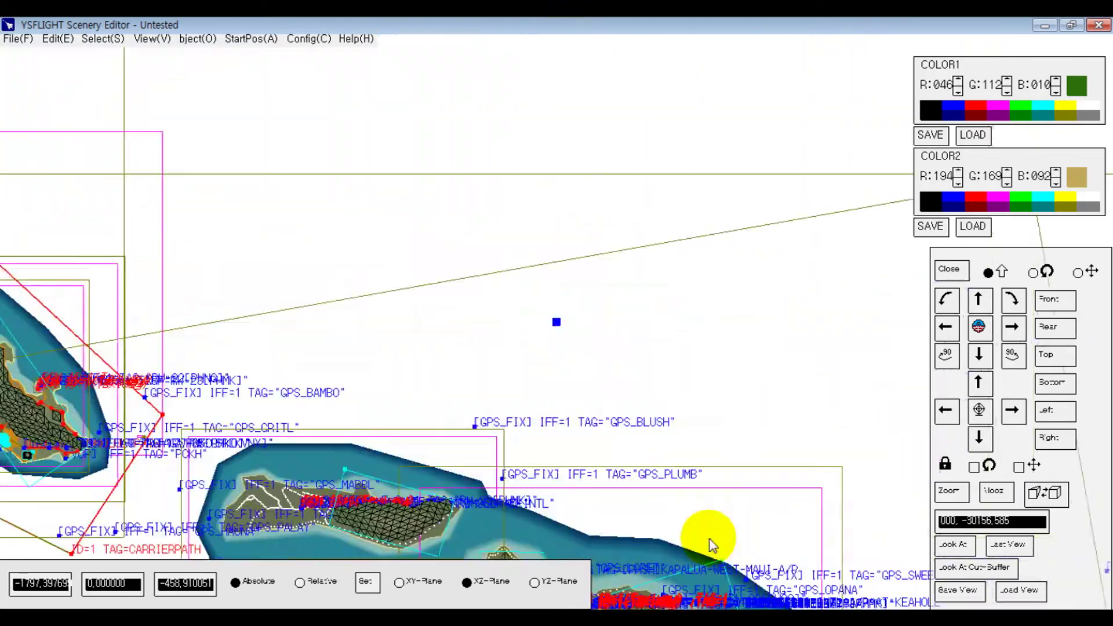
{"action": "middle_click_drag", "start_coordinate": [295, 402], "coordinate": [553, 243]}
{"action": "middle_click_drag", "start_coordinate": [279, 324], "coordinate": [488, 430]}
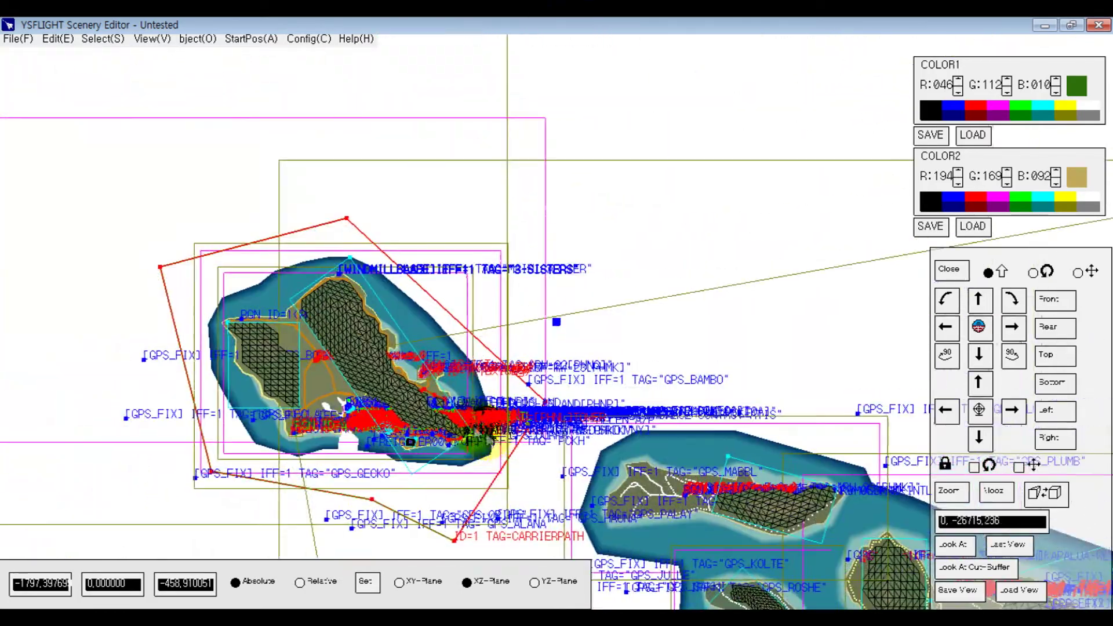
{"action": "scroll", "coordinate": [408, 322], "scroll_direction": "up", "scroll_amount": 5}
{"action": "middle_click_drag", "start_coordinate": [346, 381], "coordinate": [512, 157]}
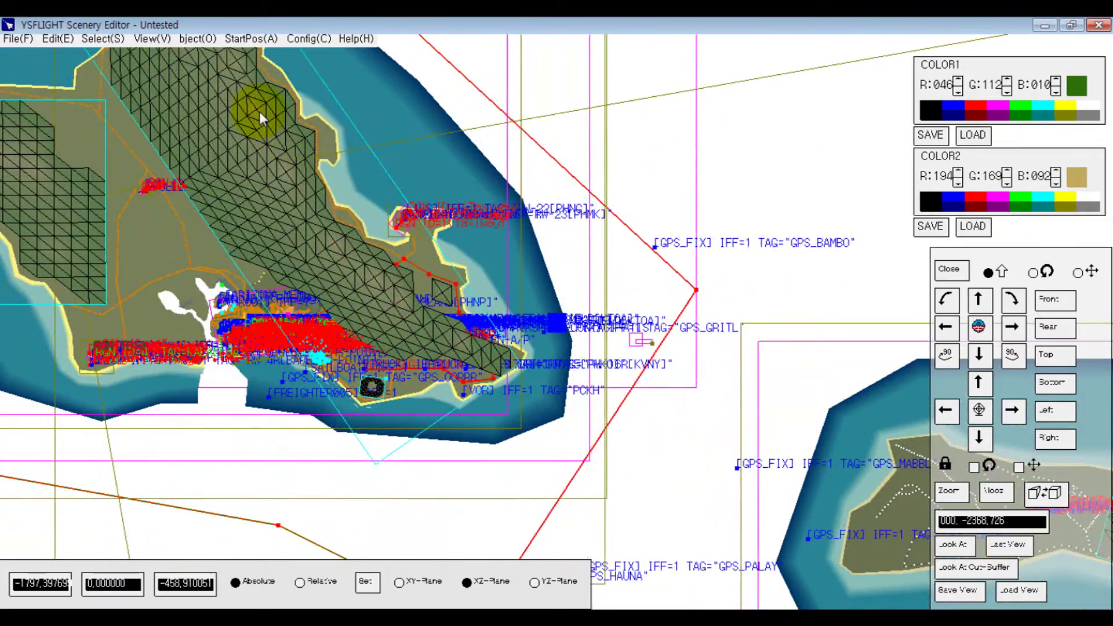
Step: Examine the Southern California coastline with its airfields and the ship motion paths offshore
{"action": "scroll", "coordinate": [259, 110], "scroll_direction": "down", "scroll_amount": 10}
{"action": "scroll", "coordinate": [266, 520], "scroll_direction": "up", "scroll_amount": 5}
{"action": "middle_click_drag", "start_coordinate": [265, 516], "coordinate": [5, 174]}
{"action": "middle_click_drag", "start_coordinate": [519, 368], "coordinate": [315, 353]}
{"action": "middle_click_drag", "start_coordinate": [449, 400], "coordinate": [557, 375]}
{"action": "middle_click_drag", "start_coordinate": [461, 155], "coordinate": [576, 384]}
{"action": "middle_click_drag", "start_coordinate": [493, 190], "coordinate": [493, 271]}
{"action": "scroll", "coordinate": [492, 270], "scroll_direction": "up", "scroll_amount": 7}
{"action": "middle_click_drag", "start_coordinate": [289, 96], "coordinate": [336, 161]}
{"action": "scroll", "coordinate": [336, 161], "scroll_direction": "up", "scroll_amount": 2}
{"action": "scroll", "coordinate": [335, 161], "scroll_direction": "up", "scroll_amount": 1}
{"action": "middle_click_drag", "start_coordinate": [300, 203], "coordinate": [340, 155]}
{"action": "scroll", "coordinate": [340, 155], "scroll_direction": "up", "scroll_amount": 5}
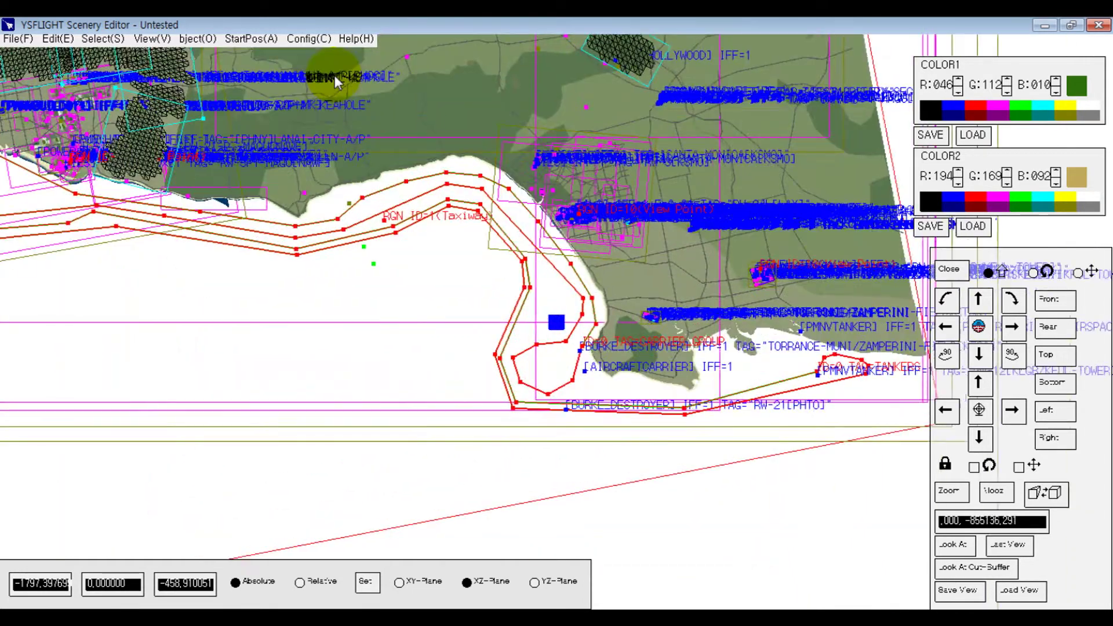
Step: Return to Oahu and examine the runways, taxiways and ground objects of the Honolulu airport
{"action": "scroll", "coordinate": [359, 96], "scroll_direction": "down", "scroll_amount": 4}
{"action": "scroll", "coordinate": [449, 371], "scroll_direction": "down", "scroll_amount": 9}
{"action": "middle_click_drag", "start_coordinate": [482, 464], "coordinate": [643, 133]}
{"action": "scroll", "coordinate": [350, 413], "scroll_direction": "down", "scroll_amount": 2}
{"action": "middle_click_drag", "start_coordinate": [344, 419], "coordinate": [548, 197]}
{"action": "middle_click_drag", "start_coordinate": [297, 401], "coordinate": [556, 142]}
{"action": "middle_click_drag", "start_coordinate": [273, 447], "coordinate": [775, 528]}
{"action": "middle_click_drag", "start_coordinate": [203, 185], "coordinate": [372, 211]}
{"action": "scroll", "coordinate": [371, 211], "scroll_direction": "up", "scroll_amount": 4}
{"action": "middle_click_drag", "start_coordinate": [321, 130], "coordinate": [618, 342]}
{"action": "scroll", "coordinate": [618, 342], "scroll_direction": "up", "scroll_amount": 2}
{"action": "middle_click_drag", "start_coordinate": [442, 454], "coordinate": [586, 318]}
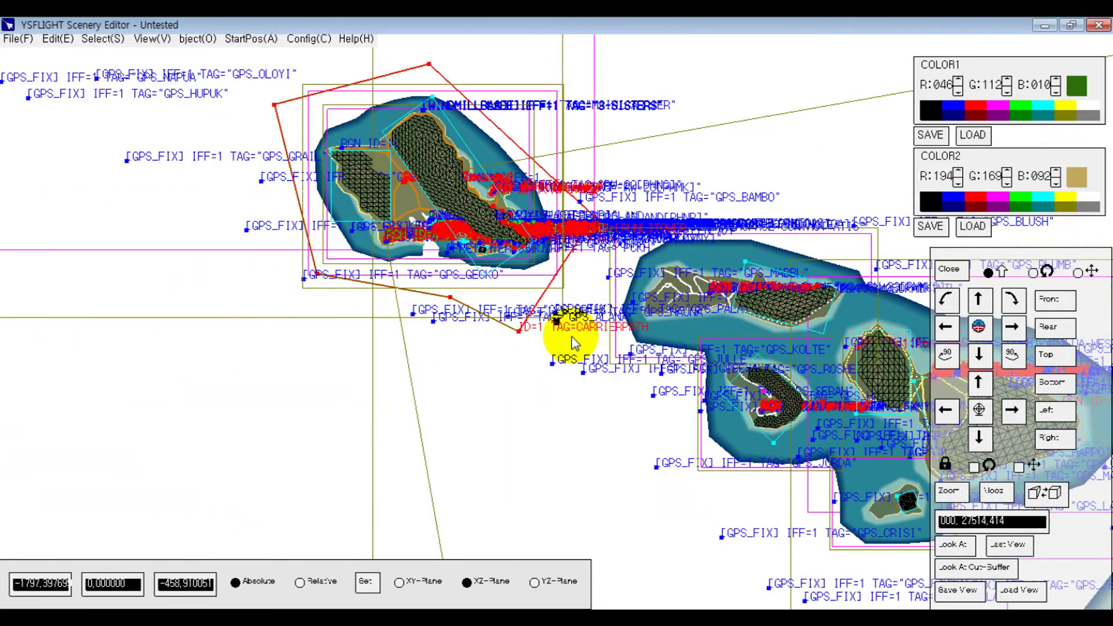
{"action": "middle_click_drag", "start_coordinate": [488, 379], "coordinate": [583, 377]}
{"action": "scroll", "coordinate": [584, 378], "scroll_direction": "up", "scroll_amount": 3}
{"action": "middle_click_drag", "start_coordinate": [472, 191], "coordinate": [507, 378]}
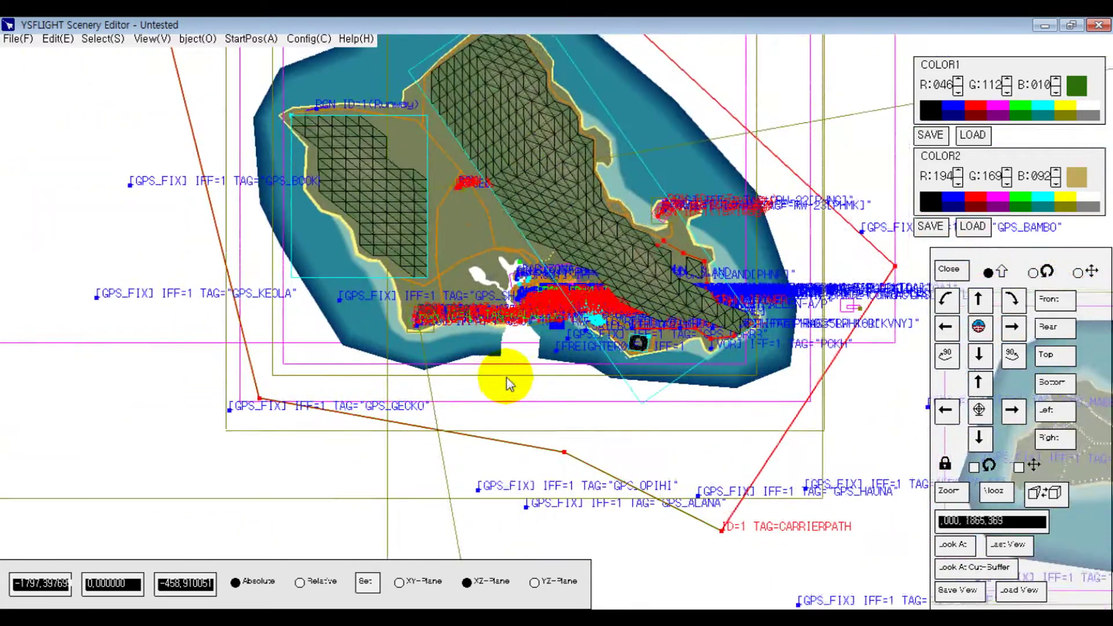
{"action": "scroll", "coordinate": [507, 384], "scroll_direction": "up", "scroll_amount": 4}
{"action": "scroll", "coordinate": [463, 280], "scroll_direction": "up", "scroll_amount": 3}
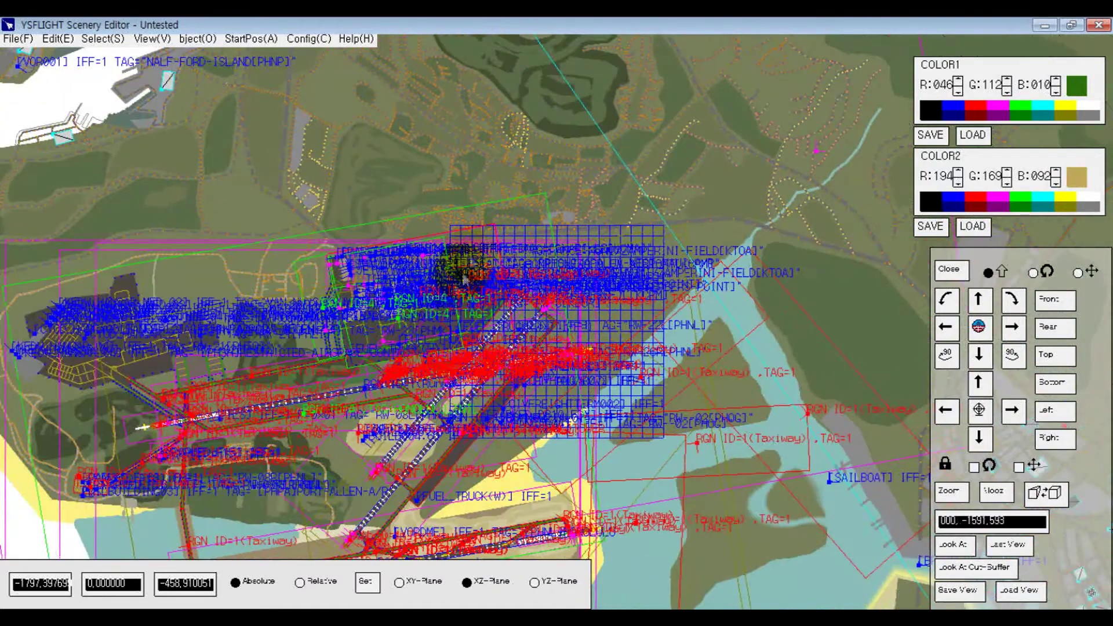
{"action": "scroll", "coordinate": [464, 279], "scroll_direction": "up", "scroll_amount": 4}
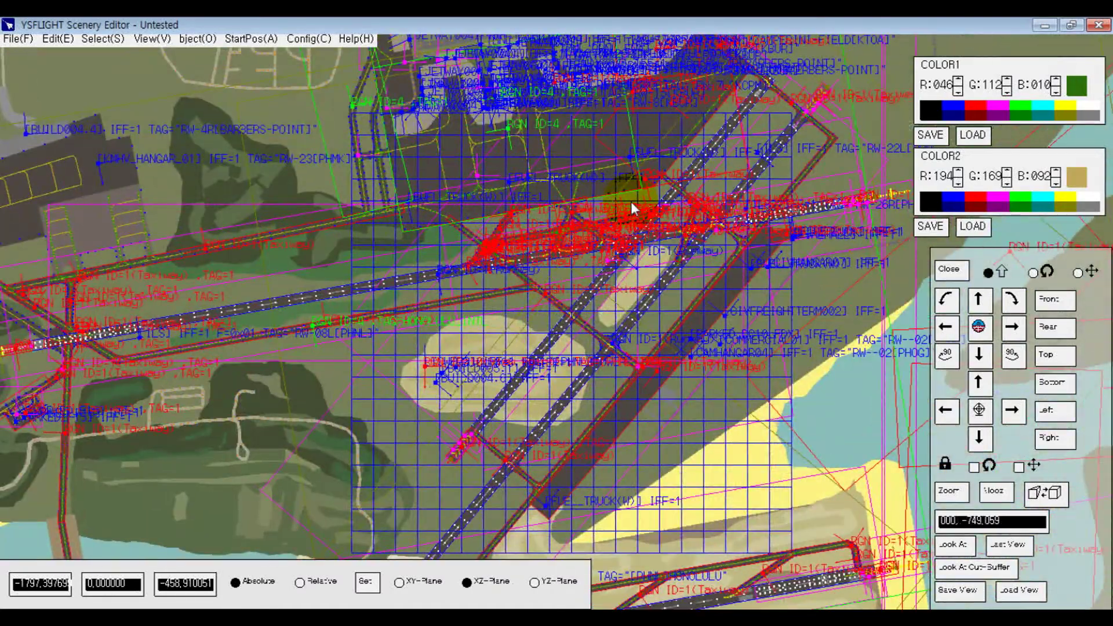
{"action": "key", "text": "Caps_Lock"}
{"action": "key", "text": "Caps_Lock"}
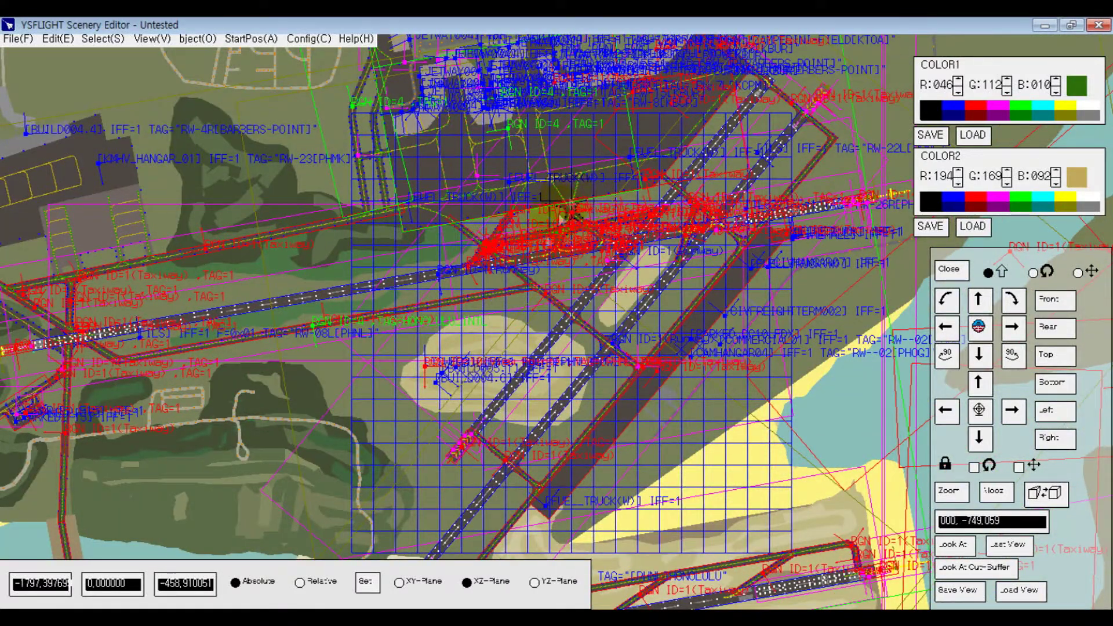
{"action": "middle_click_drag", "start_coordinate": [561, 218], "coordinate": [537, 316]}
{"action": "scroll", "coordinate": [509, 190], "scroll_direction": "up", "scroll_amount": 3}
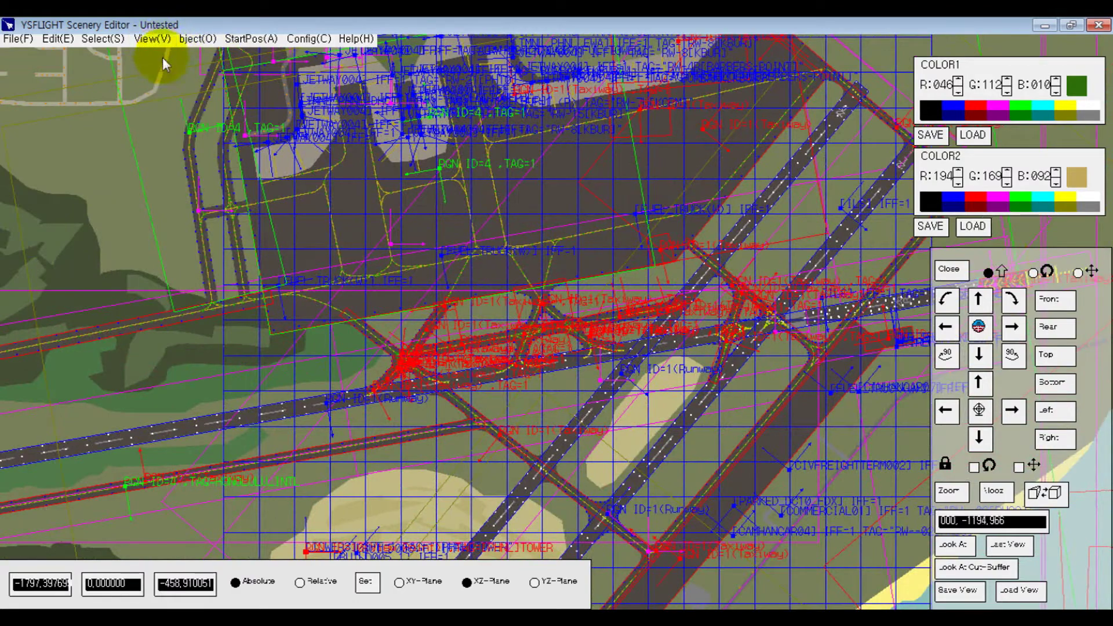
Step: Turn off the drawing of the ground lattice and the bounding boxes in the scenery view
{"action": "left_click", "coordinate": [152, 39]}
{"action": "mouse_move", "coordinate": [162, 54]}
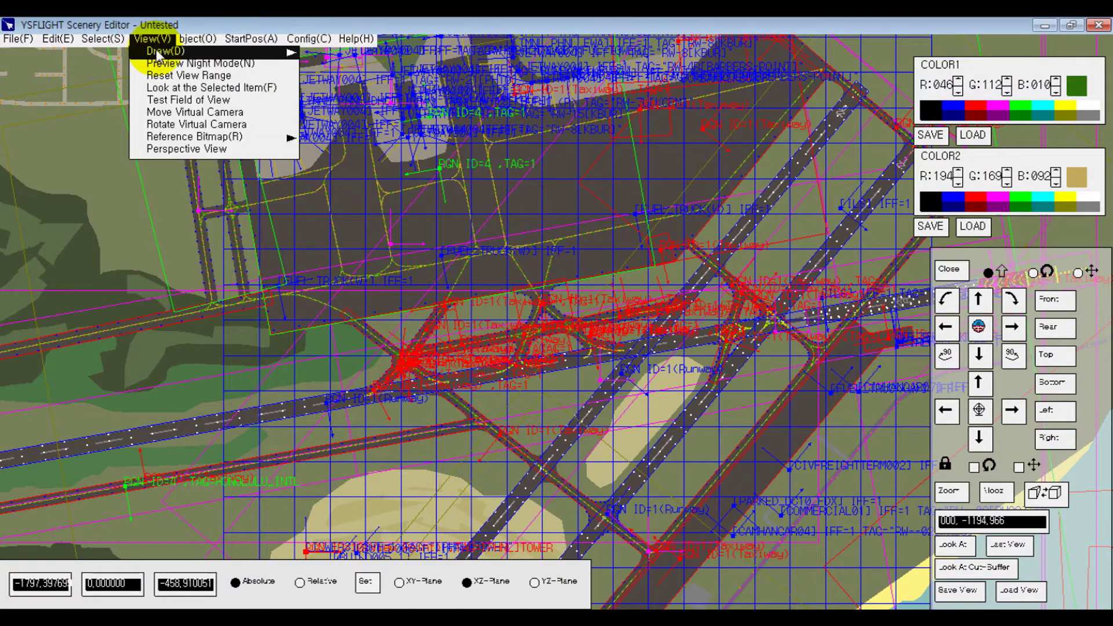
{"action": "left_click", "coordinate": [382, 187]}
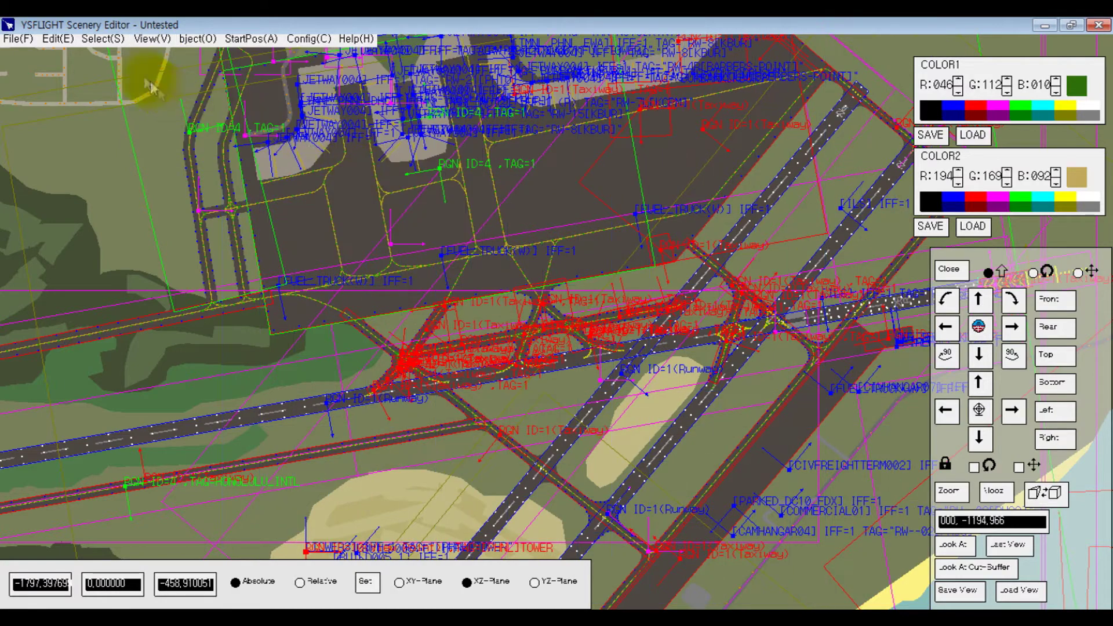
{"action": "left_click", "coordinate": [102, 39]}
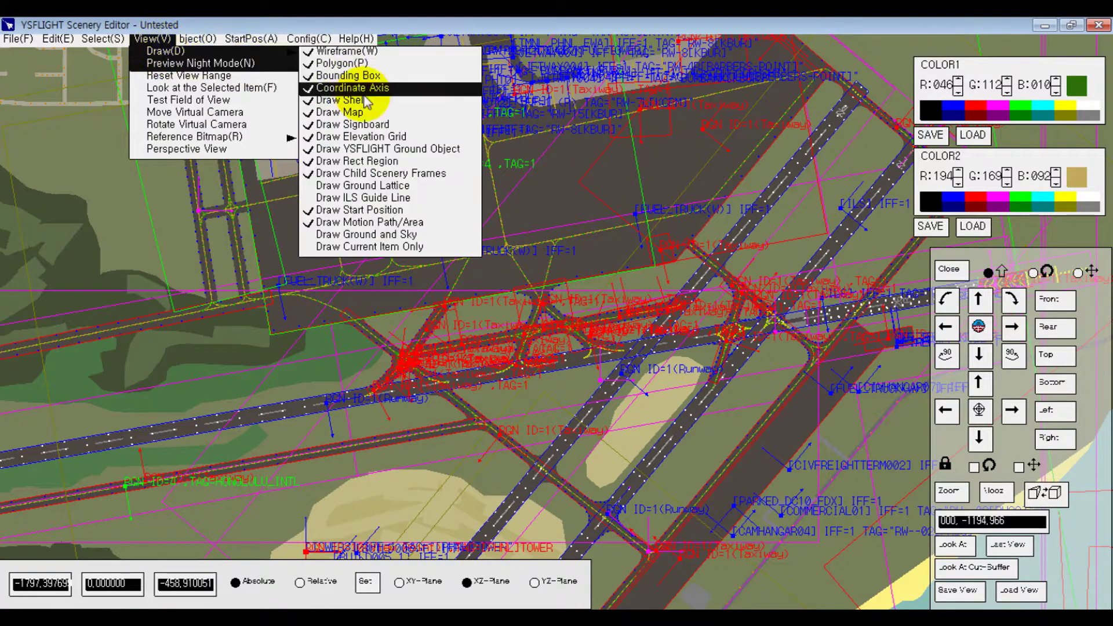
{"action": "left_click", "coordinate": [348, 76]}
Step: Turn off the drawing of the coordinate axes and the elevation grid
{"action": "left_click", "coordinate": [152, 39]}
{"action": "mouse_move", "coordinate": [165, 51]}
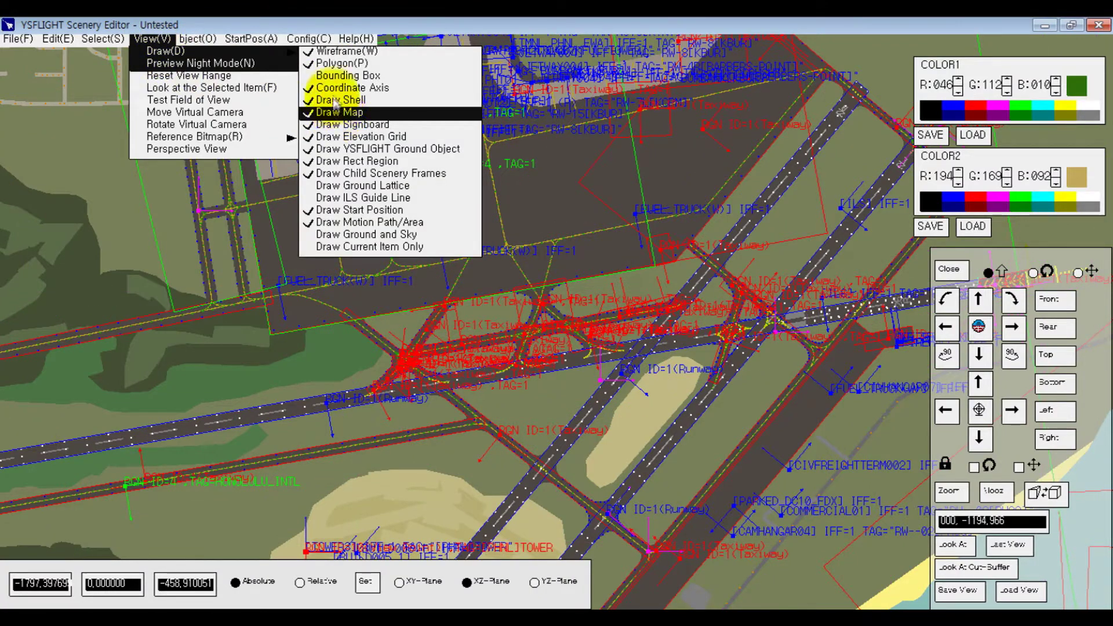
{"action": "left_click", "coordinate": [334, 101]}
{"action": "left_click", "coordinate": [153, 38]}
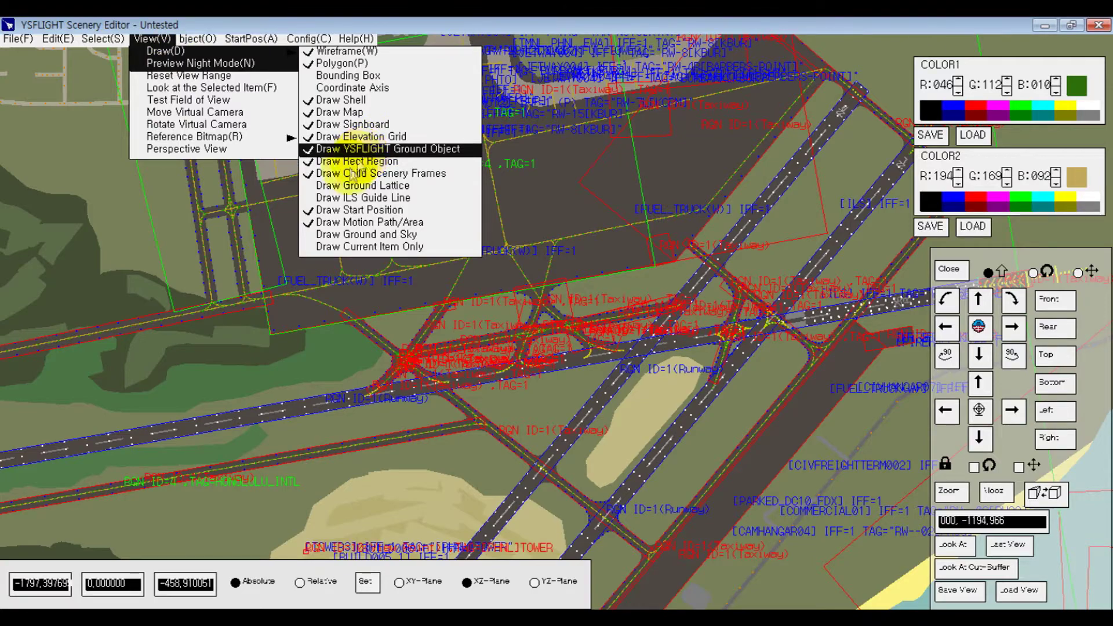
{"action": "left_click", "coordinate": [372, 140]}
Step: Use Clear Interface to dismiss the active coordinate input over the Honolulu airport
{"action": "mouse_move", "coordinate": [539, 274]}
{"action": "right_mouse_down"}
{"action": "mouse_move", "coordinate": [578, 464]}
{"action": "mouse_move", "coordinate": [433, 246]}
{"action": "mouse_move", "coordinate": [328, 117]}
{"action": "mouse_move", "coordinate": [376, 284]}
{"action": "mouse_move", "coordinate": [499, 217]}
{"action": "mouse_move", "coordinate": [426, 134]}
{"action": "right_mouse_up"}
{"action": "key", "text": "Caps_Lock"}
{"action": "key", "text": "Caps_Lock"}
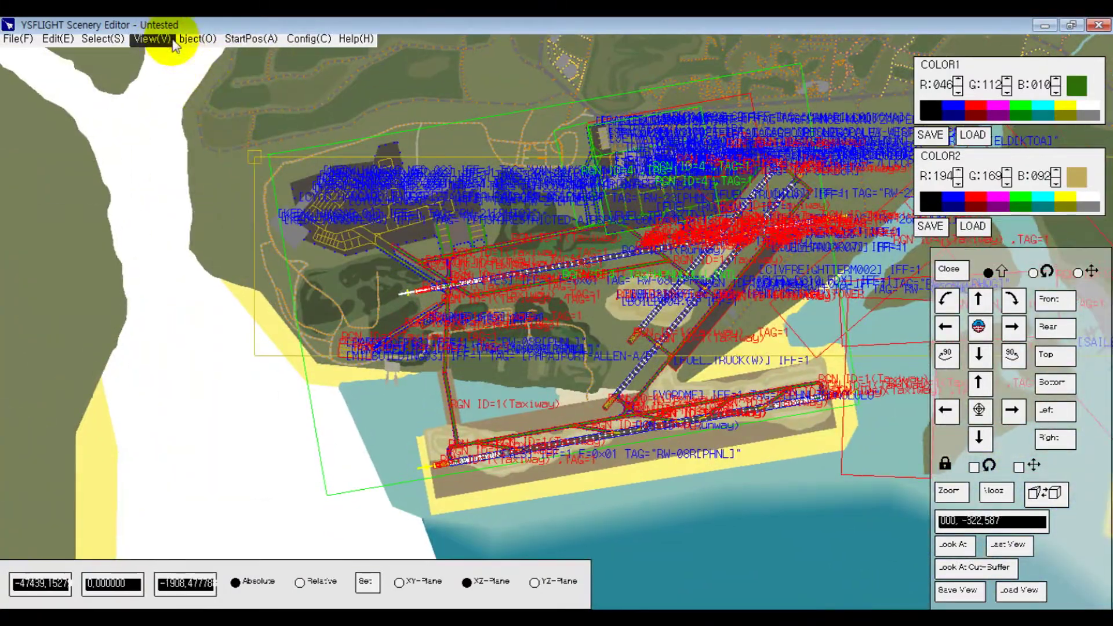
{"action": "left_click", "coordinate": [168, 42]}
{"action": "mouse_move", "coordinate": [100, 39]}
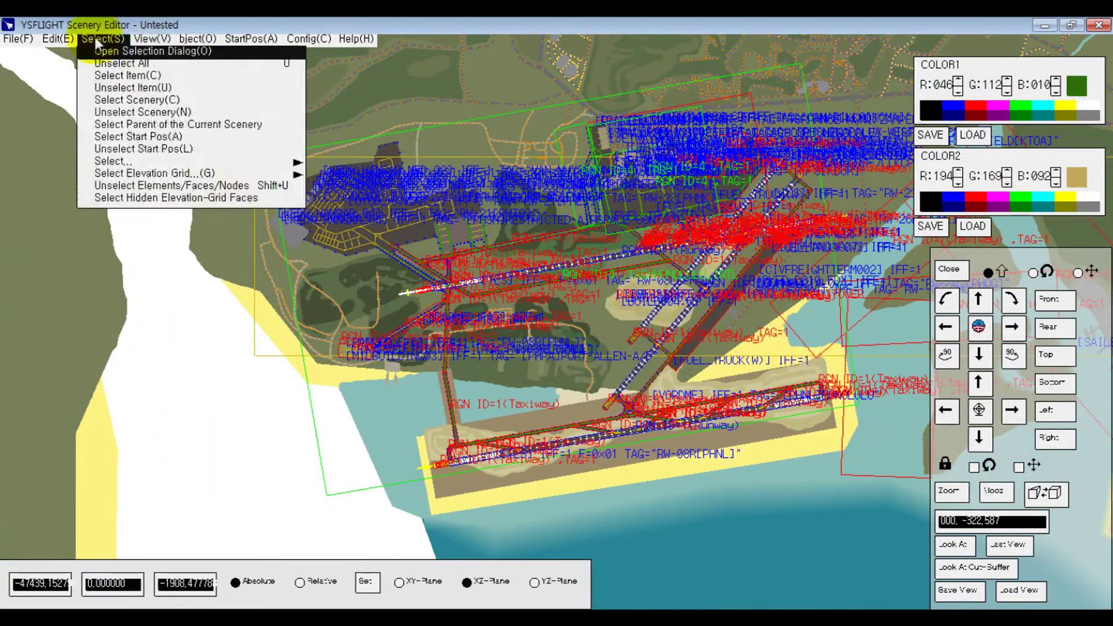
{"action": "mouse_move", "coordinate": [146, 44]}
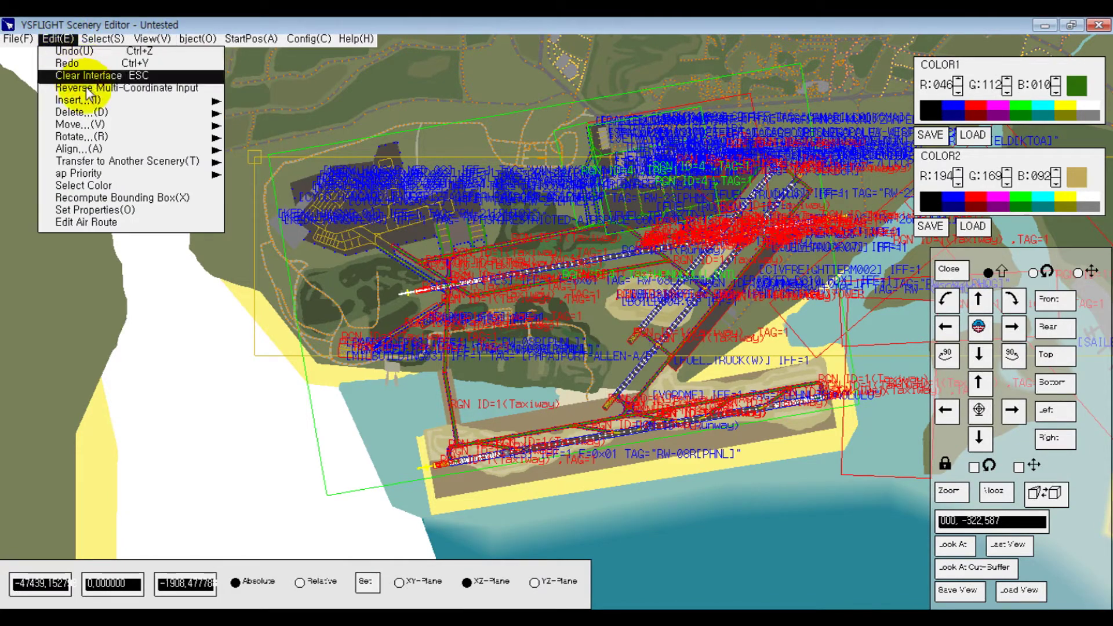
{"action": "left_click", "coordinate": [129, 76]}
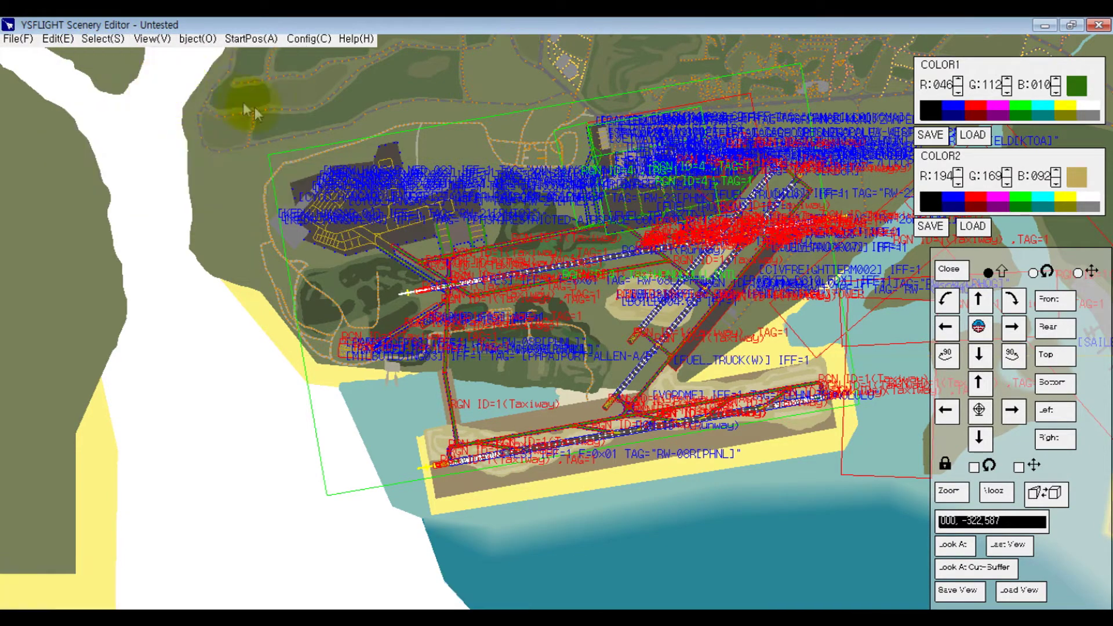
Step: Examine the HONOLULU_INTL rectangular region, from its outline around the airport to its label near the taxiway
{"action": "left_click", "coordinate": [345, 145]}
{"action": "scroll", "coordinate": [618, 266], "scroll_direction": "down", "scroll_amount": 1}
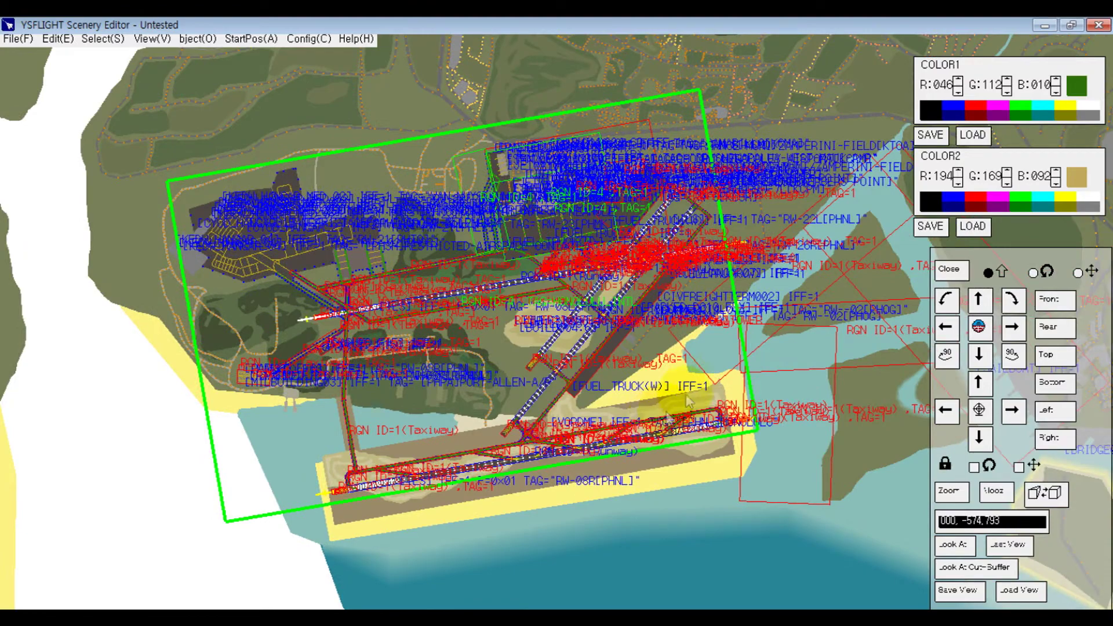
{"action": "scroll", "coordinate": [587, 246], "scroll_direction": "up", "scroll_amount": 5}
{"action": "scroll", "coordinate": [588, 246], "scroll_direction": "up", "scroll_amount": 5}
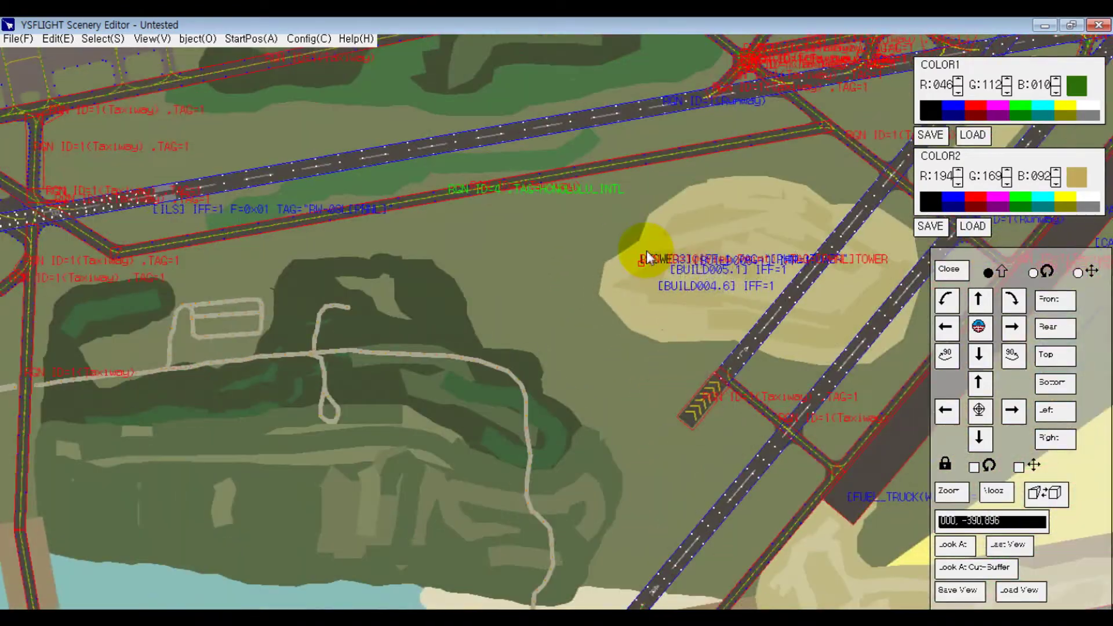
{"action": "scroll", "coordinate": [579, 171], "scroll_direction": "up", "scroll_amount": 3}
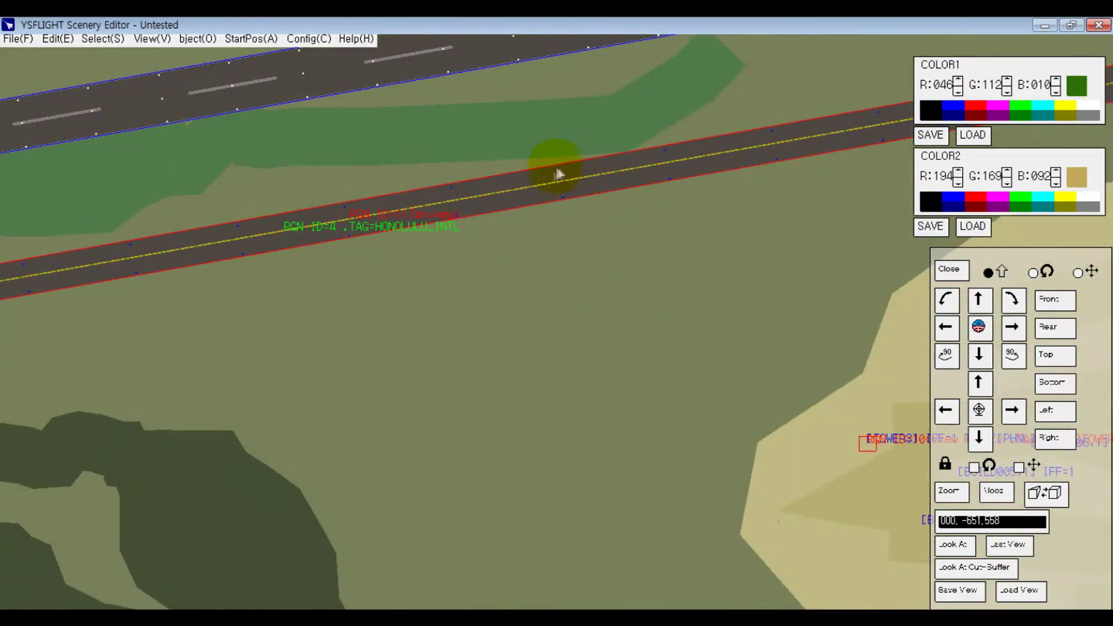
{"action": "scroll", "coordinate": [554, 174], "scroll_direction": "up", "scroll_amount": 2}
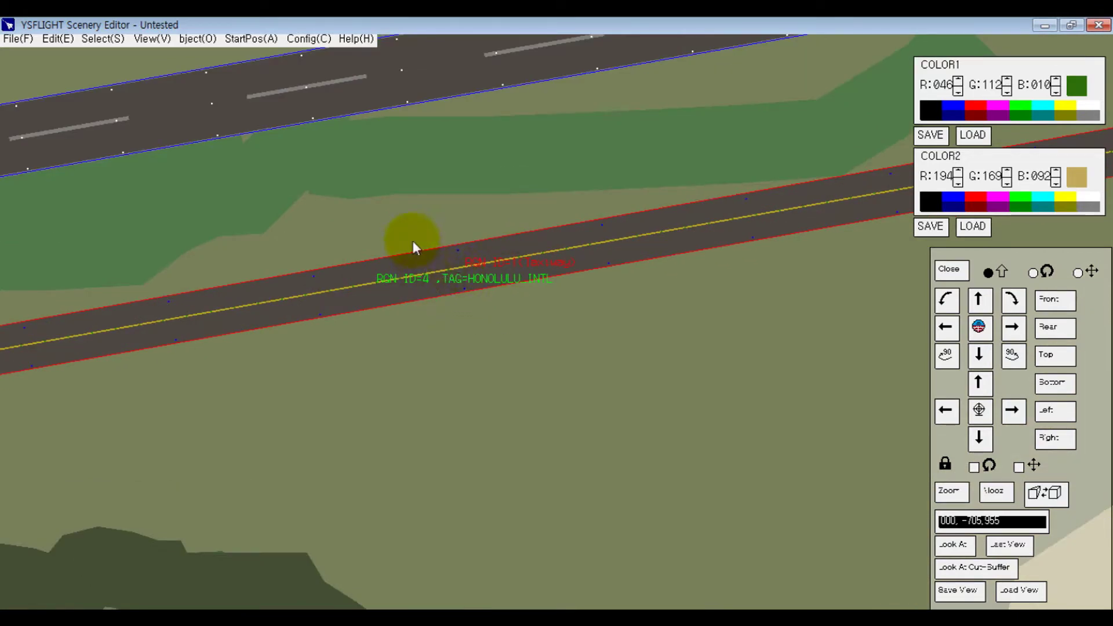
{"action": "key", "text": "Caps_Lock"}
{"action": "key", "text": "Caps_Lock"}
{"action": "scroll", "coordinate": [368, 169], "scroll_direction": "down", "scroll_amount": 6}
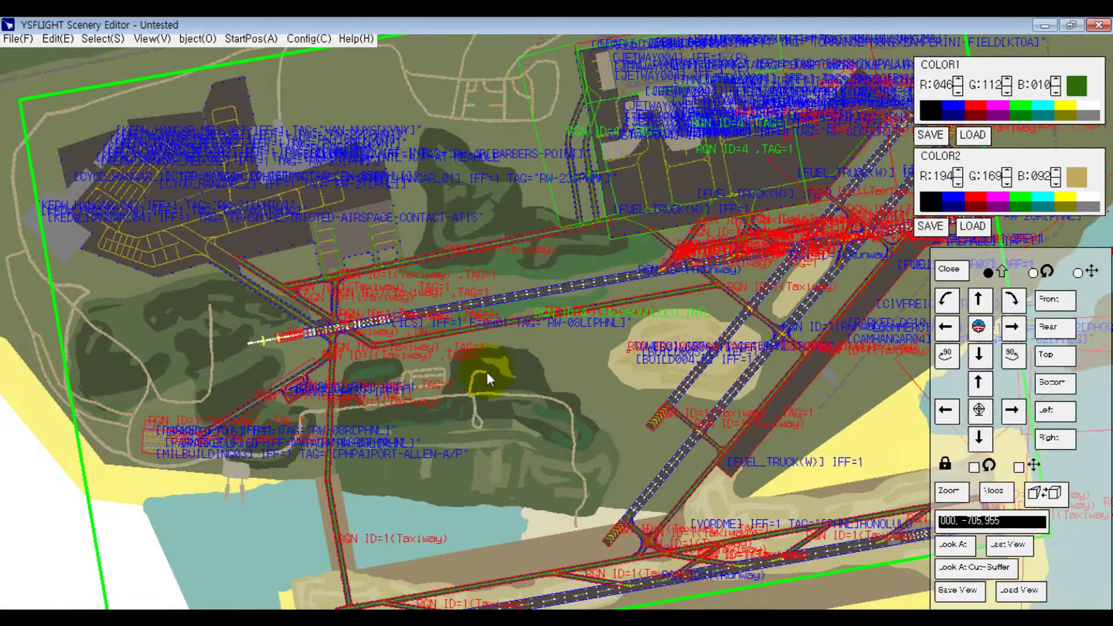
{"action": "left_click", "coordinate": [196, 39]}
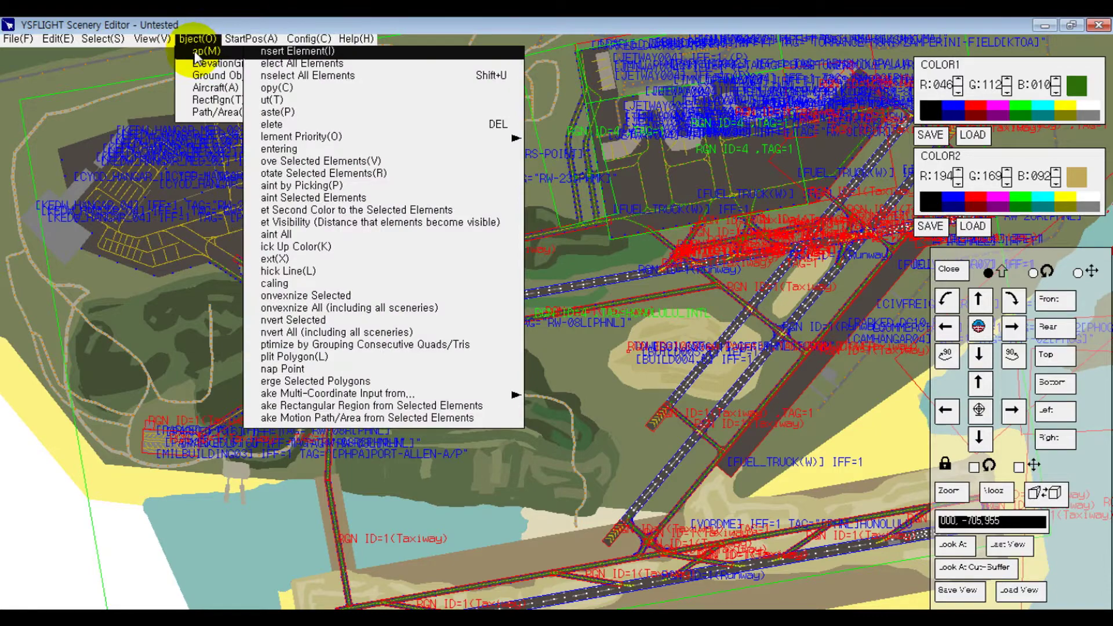
{"action": "mouse_move", "coordinate": [152, 38]}
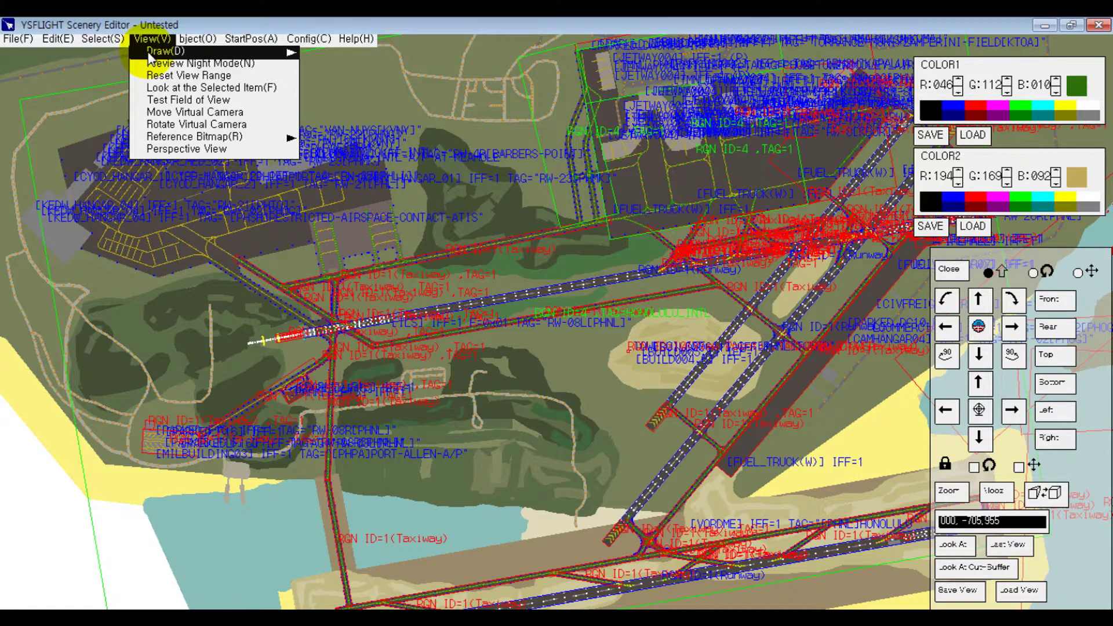
{"action": "left_click", "coordinate": [174, 100]}
{"action": "left_click", "coordinate": [49, 133]}
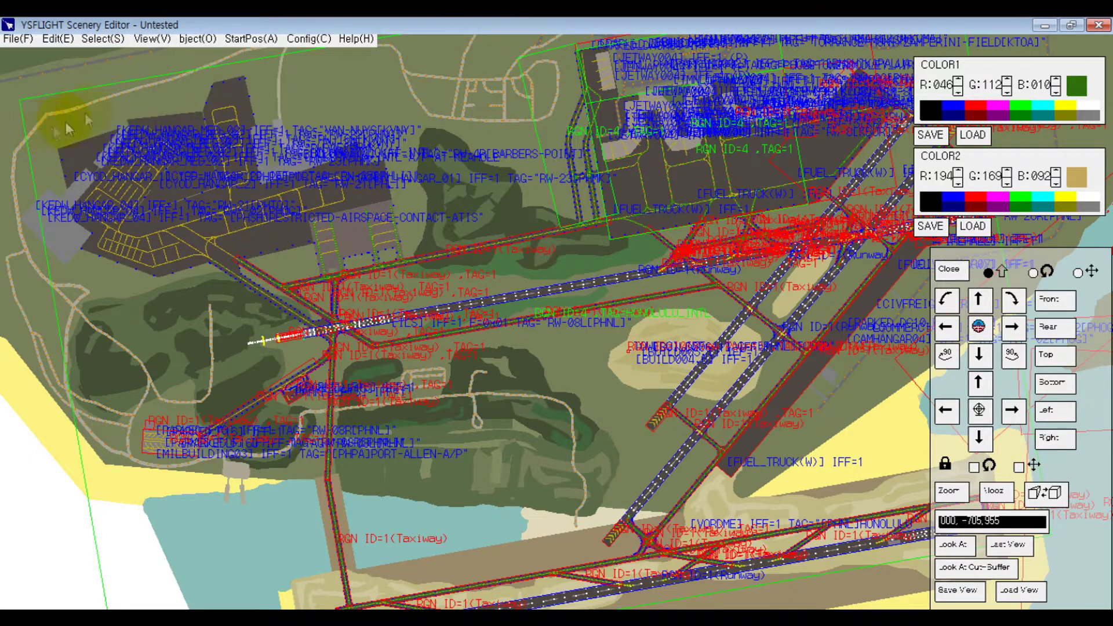
{"action": "left_click", "coordinate": [166, 40]}
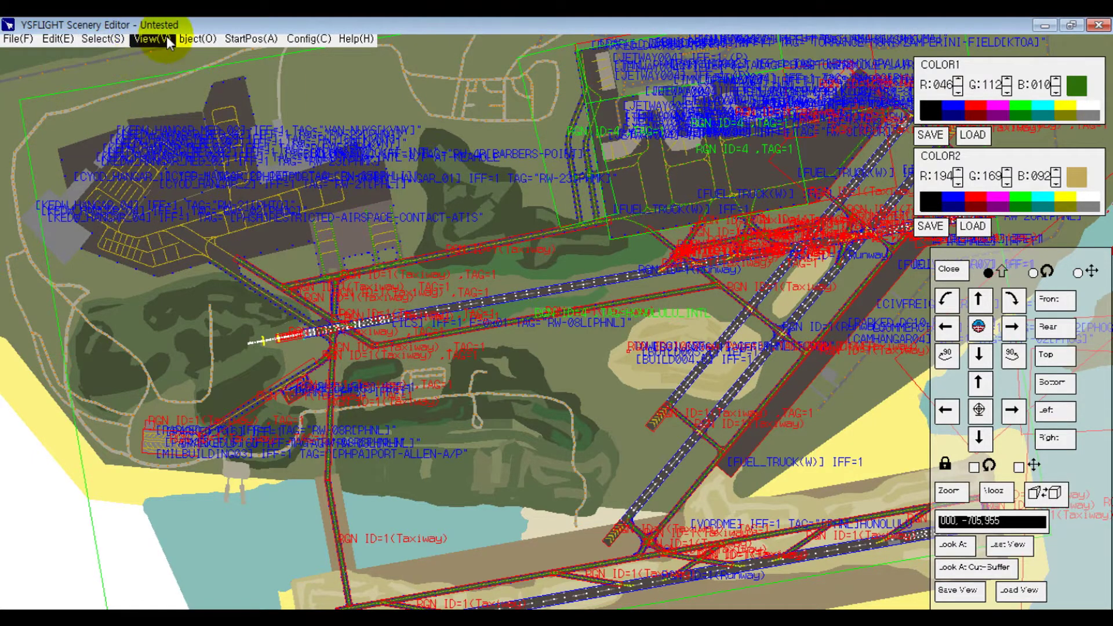
{"action": "scroll", "coordinate": [217, 100], "scroll_direction": "down", "scroll_amount": 1}
{"action": "left_click", "coordinate": [152, 43]}
{"action": "mouse_move", "coordinate": [100, 46]}
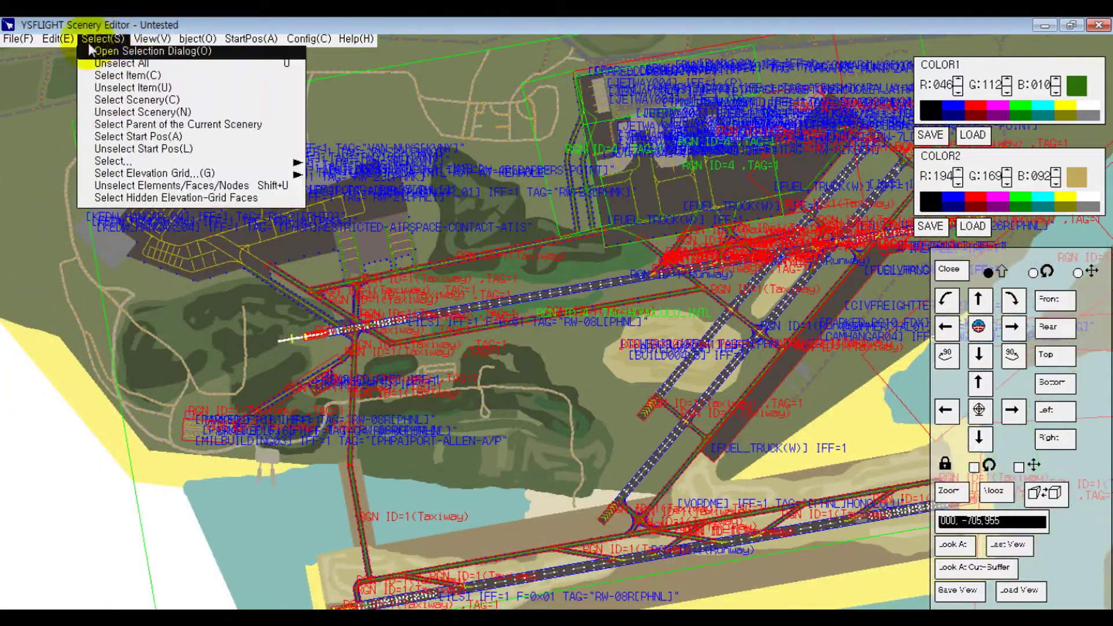
{"action": "left_click", "coordinate": [212, 113]}
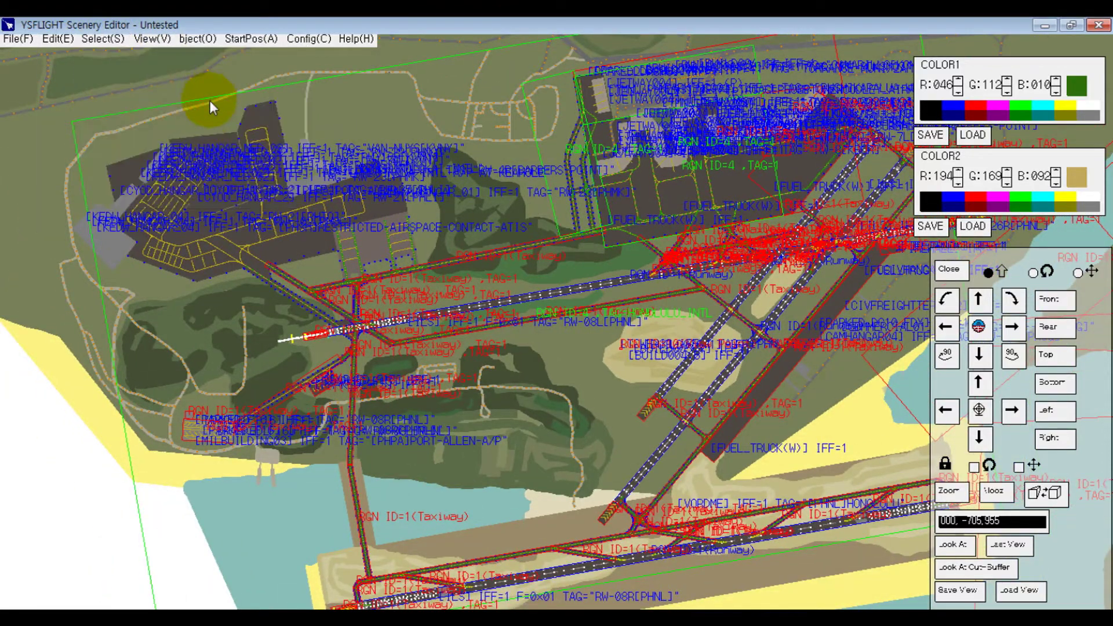
Step: Examine runway 08L with its parallel taxiways and the surrounding airport region
{"action": "scroll", "coordinate": [596, 290], "scroll_direction": "up", "scroll_amount": 3}
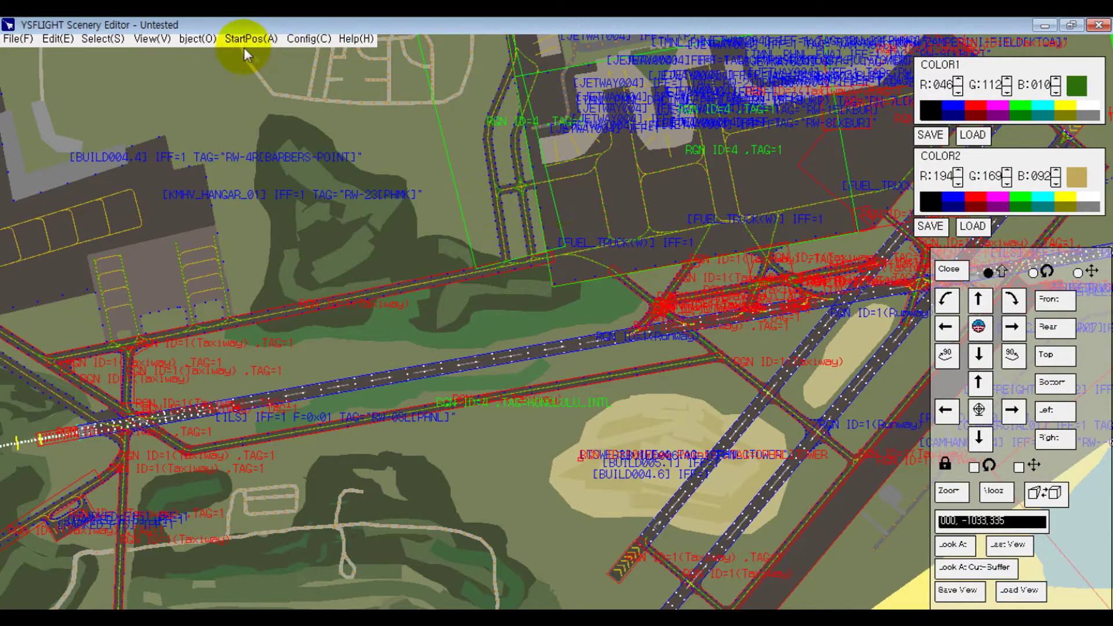
{"action": "scroll", "coordinate": [633, 169], "scroll_direction": "up", "scroll_amount": 3}
{"action": "middle_click_drag", "start_coordinate": [378, 281], "coordinate": [573, 87]}
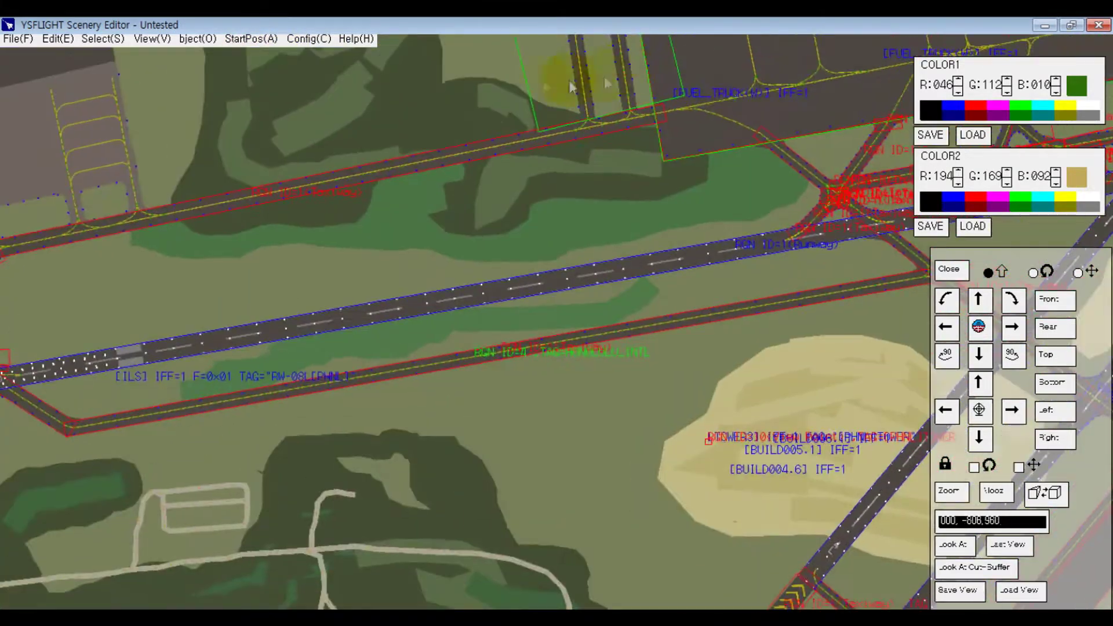
{"action": "middle_click_drag", "start_coordinate": [208, 103], "coordinate": [230, 190]}
{"action": "scroll", "coordinate": [423, 304], "scroll_direction": "up", "scroll_amount": 4}
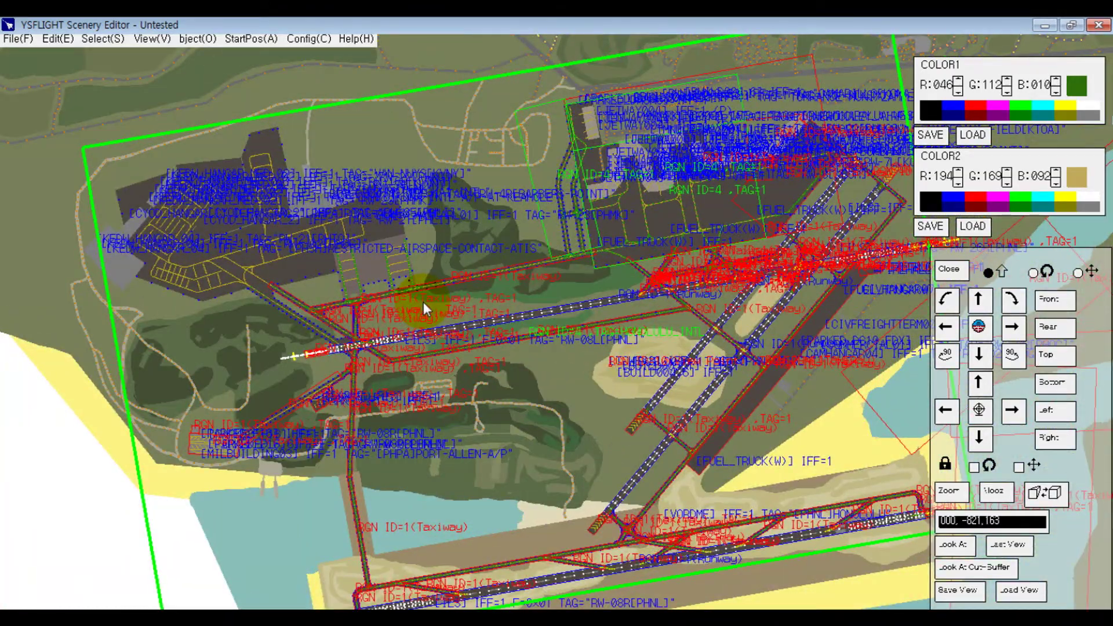
{"action": "scroll", "coordinate": [464, 314], "scroll_direction": "down", "scroll_amount": 1}
{"action": "middle_click_drag", "start_coordinate": [482, 307], "coordinate": [513, 280]}
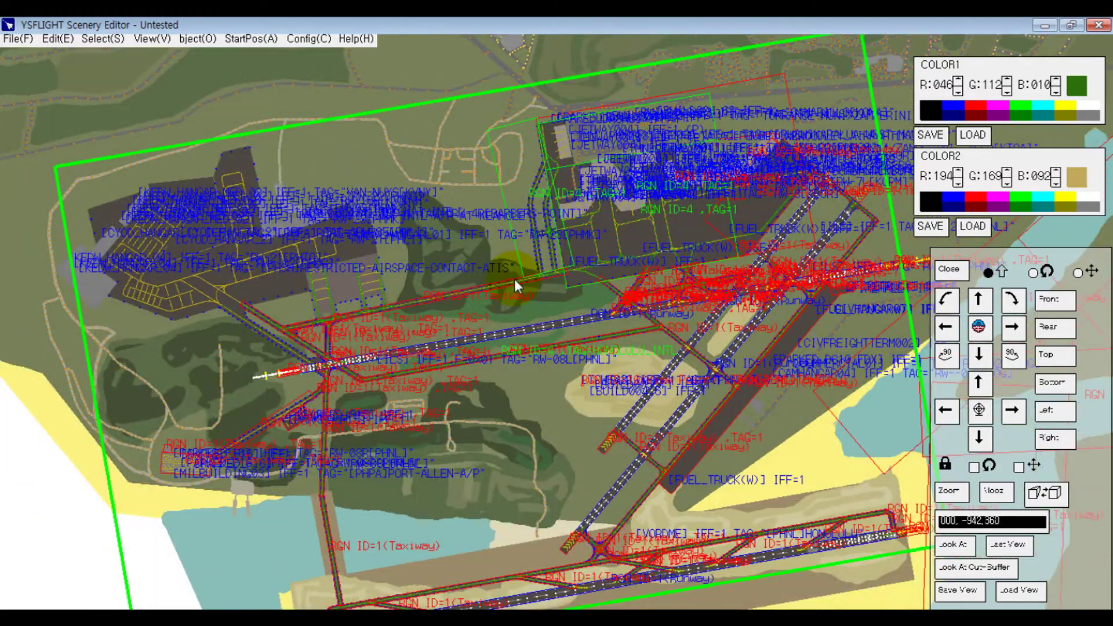
{"action": "key", "text": "h"}
{"action": "key", "text": "h"}
{"action": "key", "text": "Caps_Lock"}
{"action": "key", "text": "Caps_Lock"}
Step: Examine the passenger terminal apron with its jetways and the control tower area between the runways
{"action": "scroll", "coordinate": [539, 208], "scroll_direction": "up", "scroll_amount": 5}
{"action": "middle_click_drag", "start_coordinate": [519, 166], "coordinate": [574, 298]}
{"action": "scroll", "coordinate": [579, 336], "scroll_direction": "down", "scroll_amount": 2}
{"action": "scroll", "coordinate": [582, 347], "scroll_direction": "down", "scroll_amount": 3}
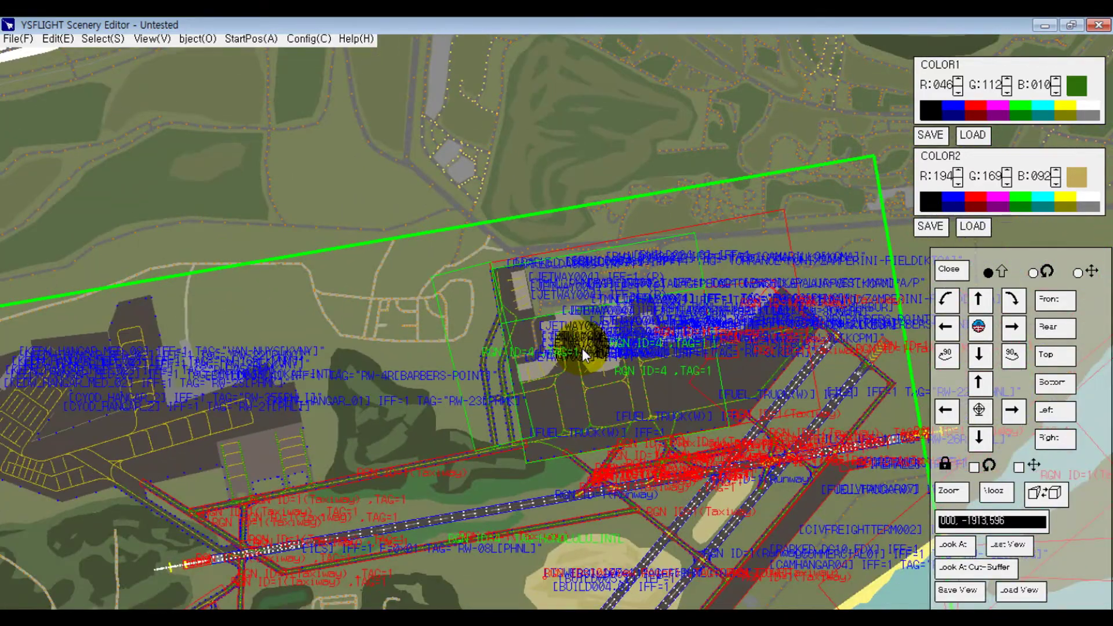
{"action": "scroll", "coordinate": [582, 349], "scroll_direction": "up", "scroll_amount": 2}
{"action": "middle_click_drag", "start_coordinate": [582, 349], "coordinate": [464, 339]}
{"action": "middle_click_drag", "start_coordinate": [544, 310], "coordinate": [479, 300]}
{"action": "scroll", "coordinate": [487, 297], "scroll_direction": "up", "scroll_amount": 6}
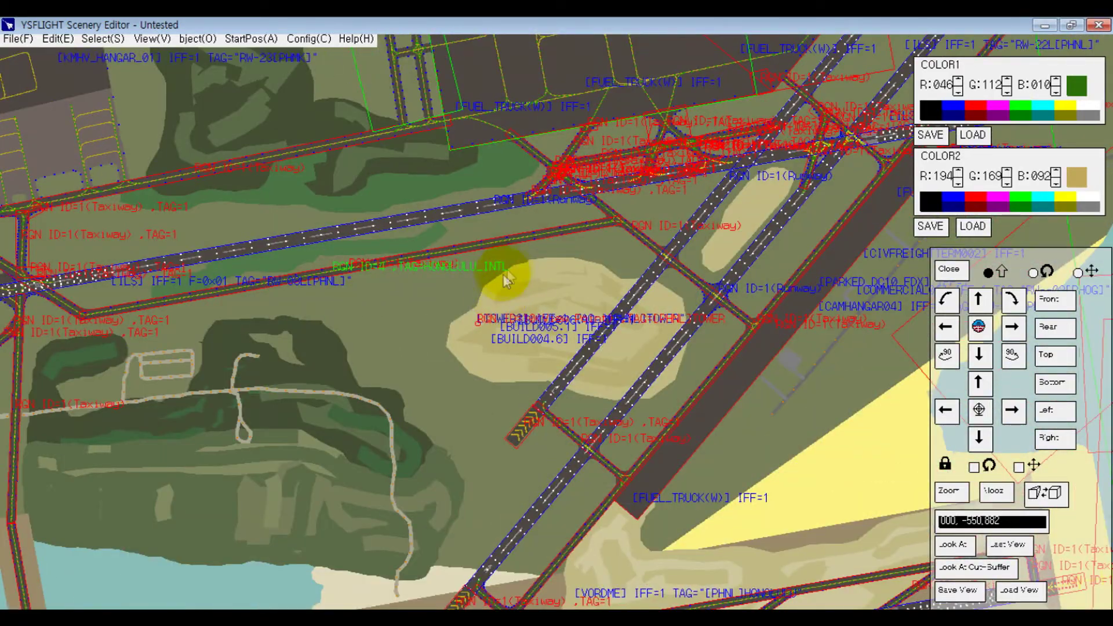
{"action": "middle_click_drag", "start_coordinate": [499, 298], "coordinate": [537, 421]}
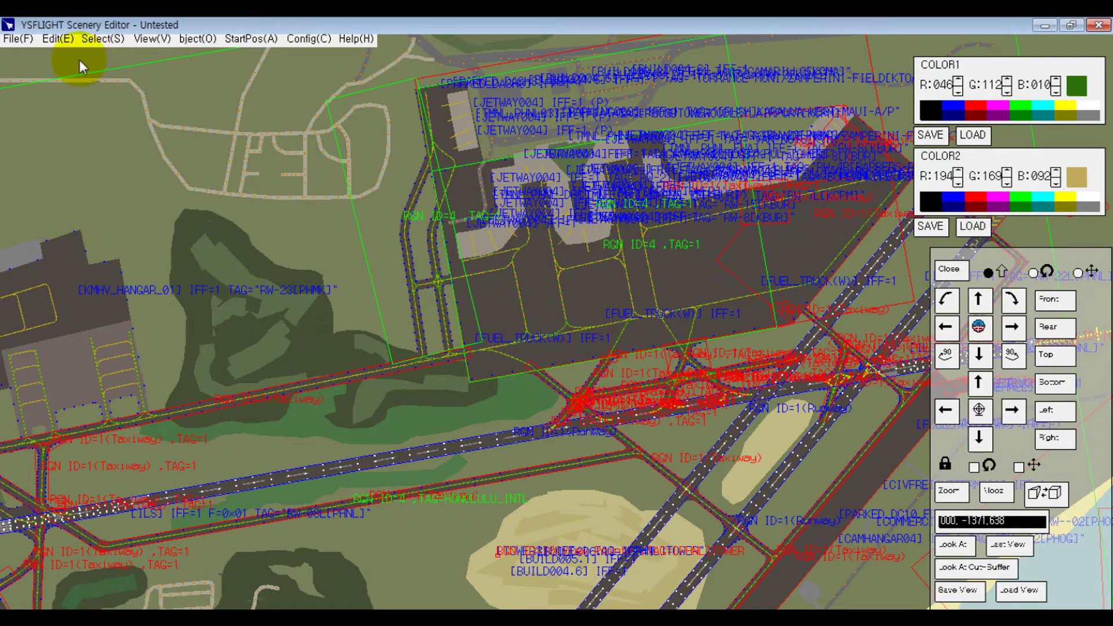
Step: Insert a new aircraft at the Honolulu airport and look through the available aircraft types
{"action": "left_click", "coordinate": [48, 37]}
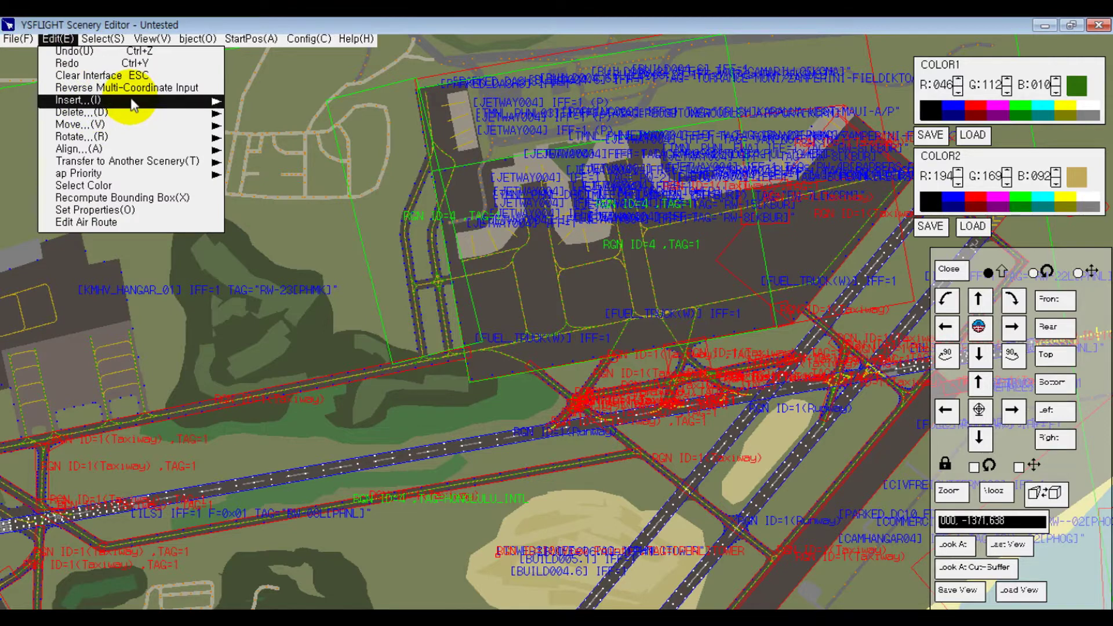
{"action": "mouse_move", "coordinate": [139, 102]}
{"action": "left_click", "coordinate": [293, 181]}
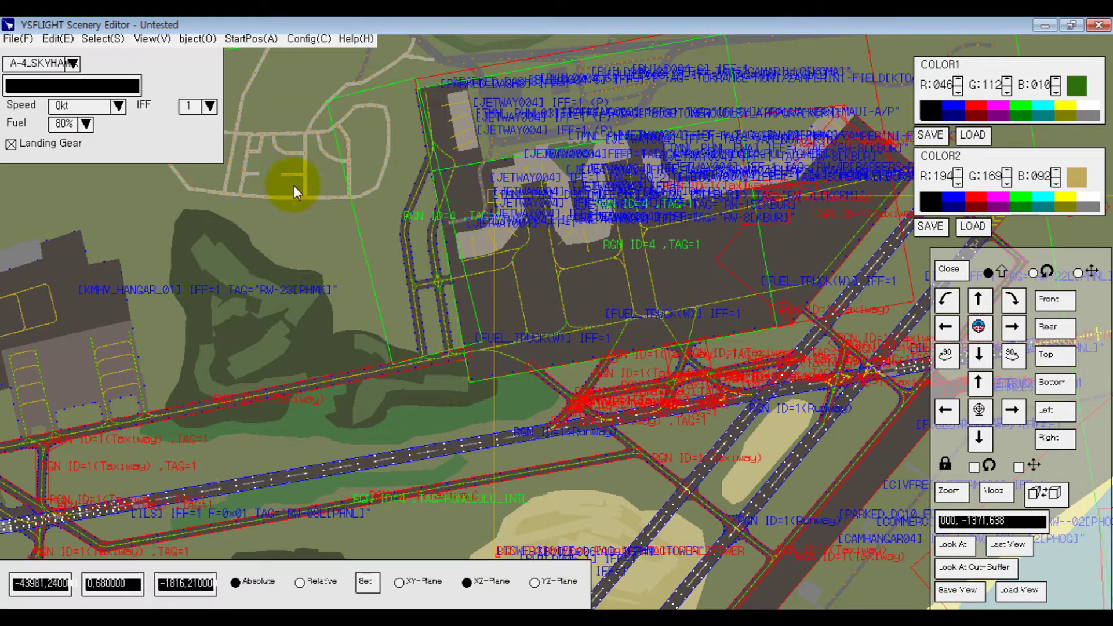
{"action": "left_click", "coordinate": [72, 64]}
{"action": "scroll", "coordinate": [72, 119], "scroll_direction": "down", "scroll_amount": 10}
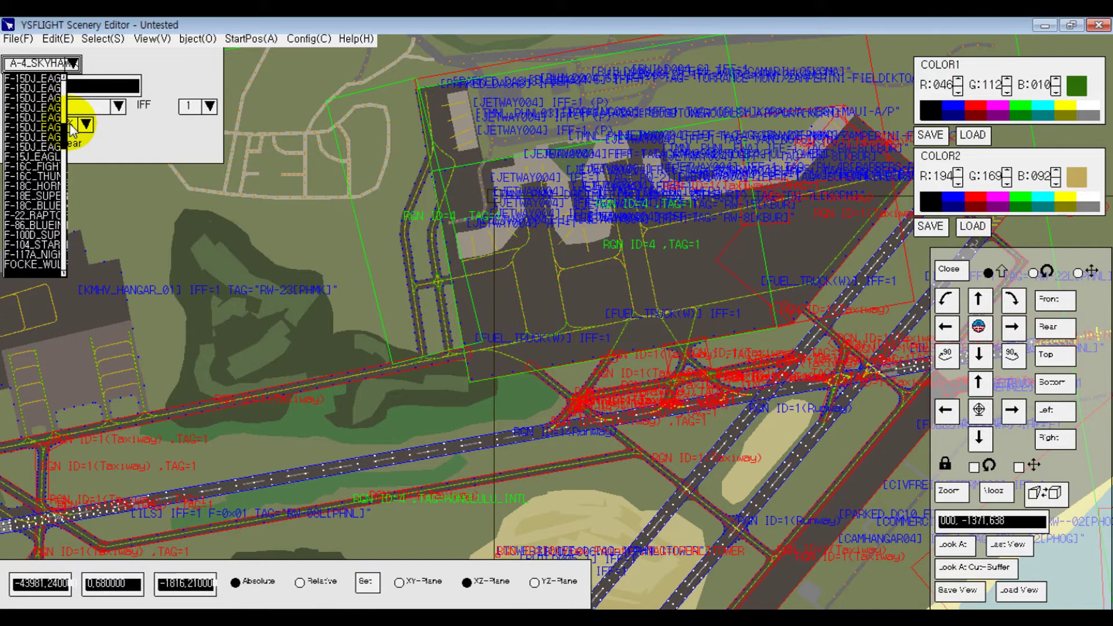
{"action": "scroll", "coordinate": [71, 128], "scroll_direction": "down", "scroll_amount": 5}
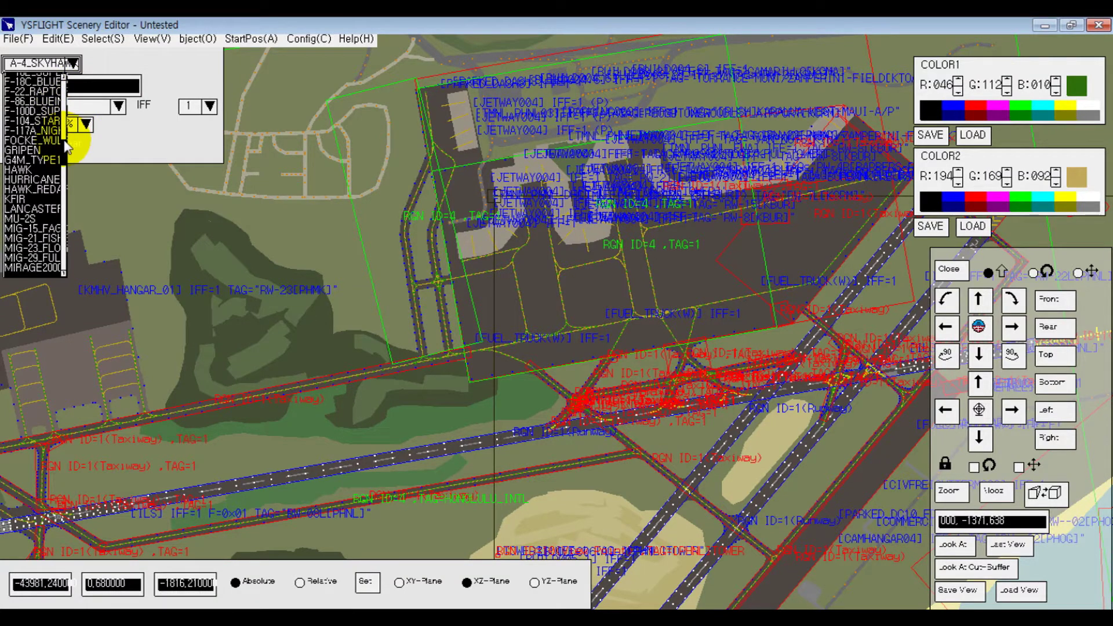
{"action": "scroll", "coordinate": [62, 155], "scroll_direction": "down", "scroll_amount": 15}
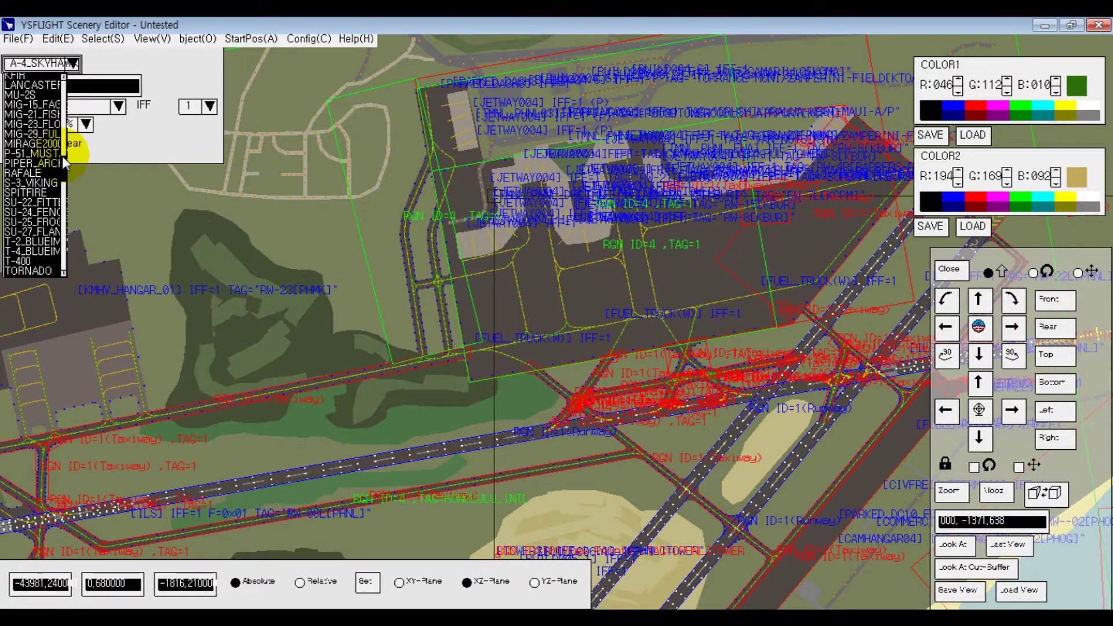
Step: Set the new aircraft's type to F-16C_THUNDERBIRDS
{"action": "left_click_drag", "start_coordinate": [147, 293], "coordinate": [658, 286]}
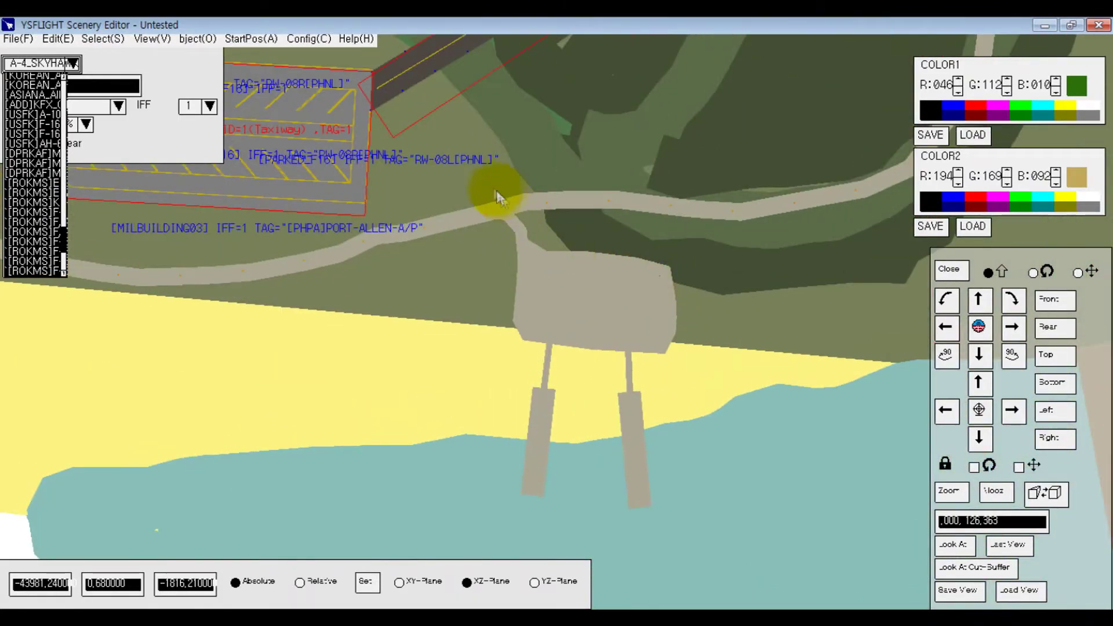
{"action": "left_click_drag", "start_coordinate": [470, 162], "coordinate": [76, 133]}
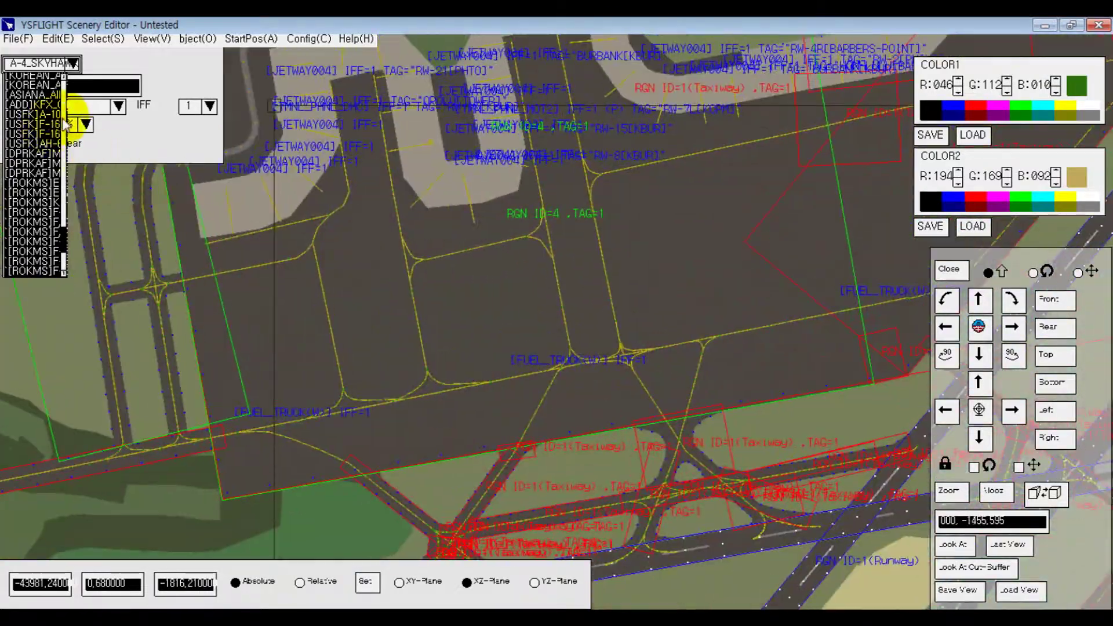
{"action": "scroll", "coordinate": [68, 216], "scroll_direction": "up", "scroll_amount": 4}
{"action": "left_click_drag", "start_coordinate": [66, 214], "coordinate": [72, 72]}
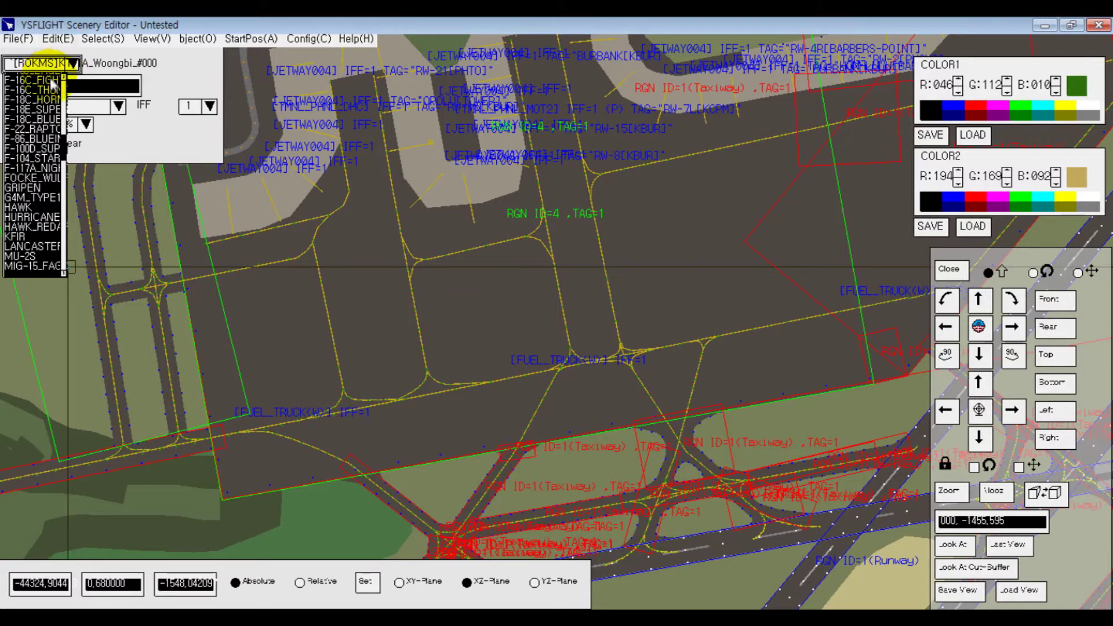
{"action": "left_click", "coordinate": [52, 90]}
Step: Set the new aircraft's type to [KOREAN_AIR]Boeing777-200ER
{"action": "left_click", "coordinate": [73, 63]}
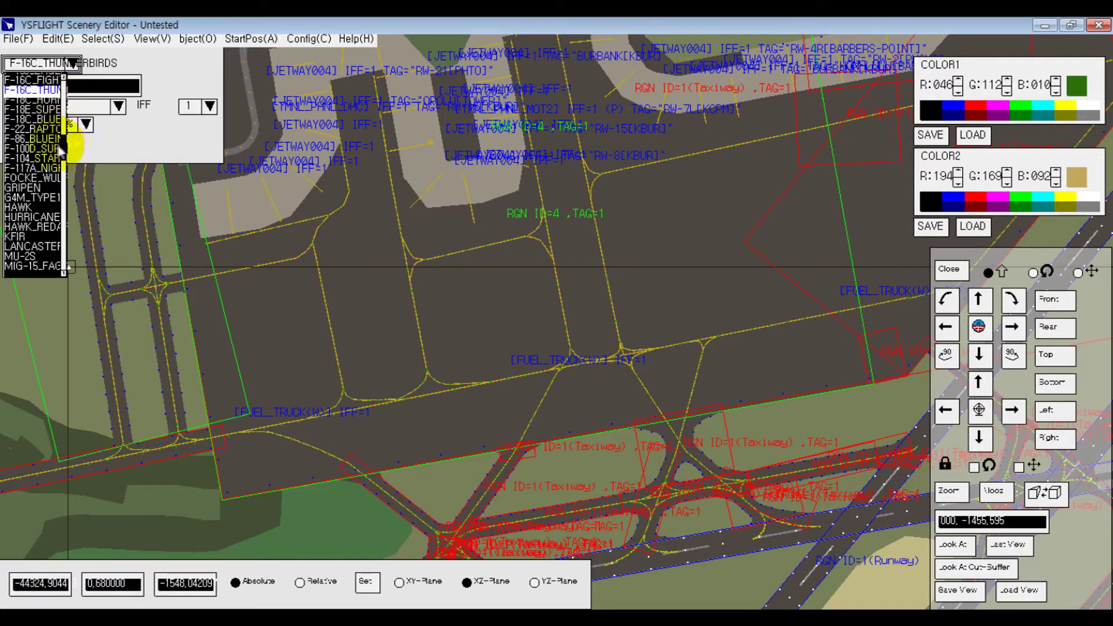
{"action": "scroll", "coordinate": [65, 151], "scroll_direction": "down", "scroll_amount": 5}
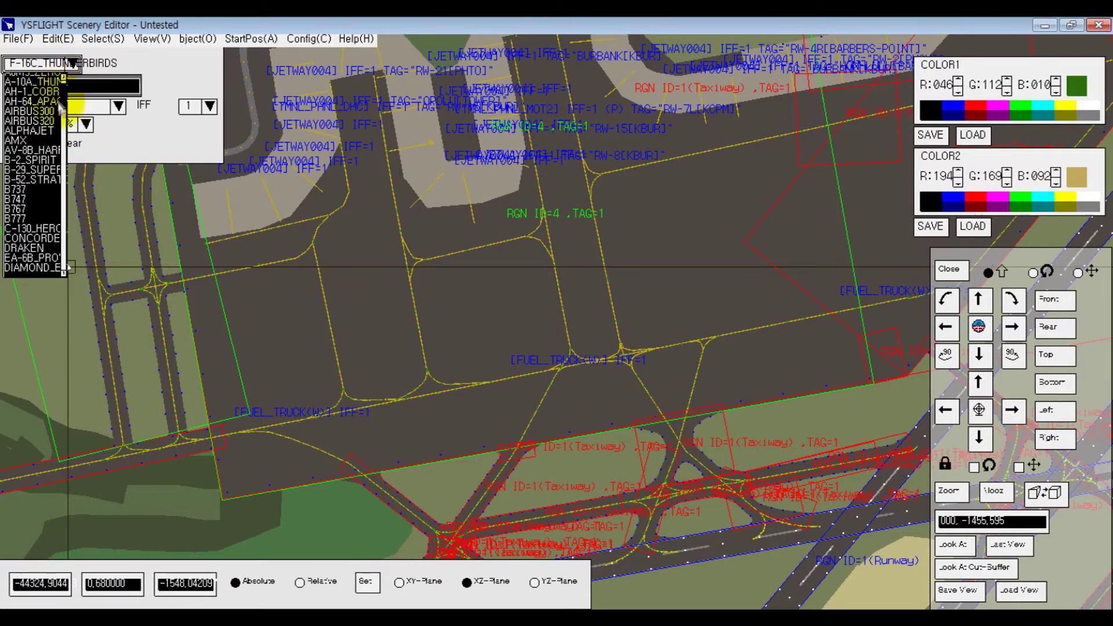
{"action": "left_click_drag", "start_coordinate": [64, 151], "coordinate": [63, 210]}
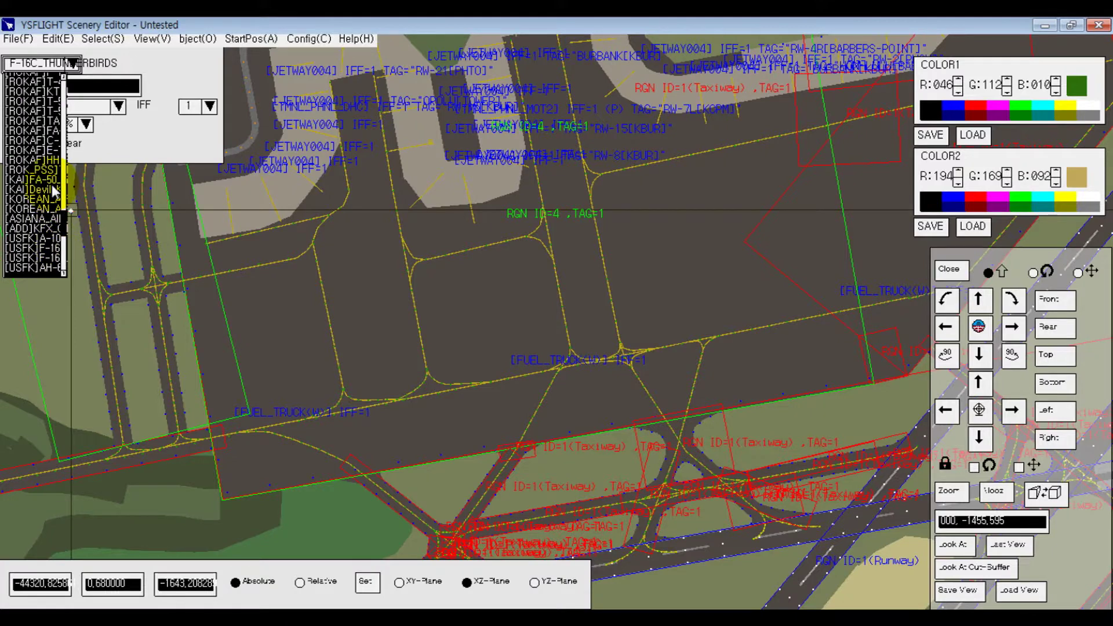
{"action": "left_click", "coordinate": [37, 201]}
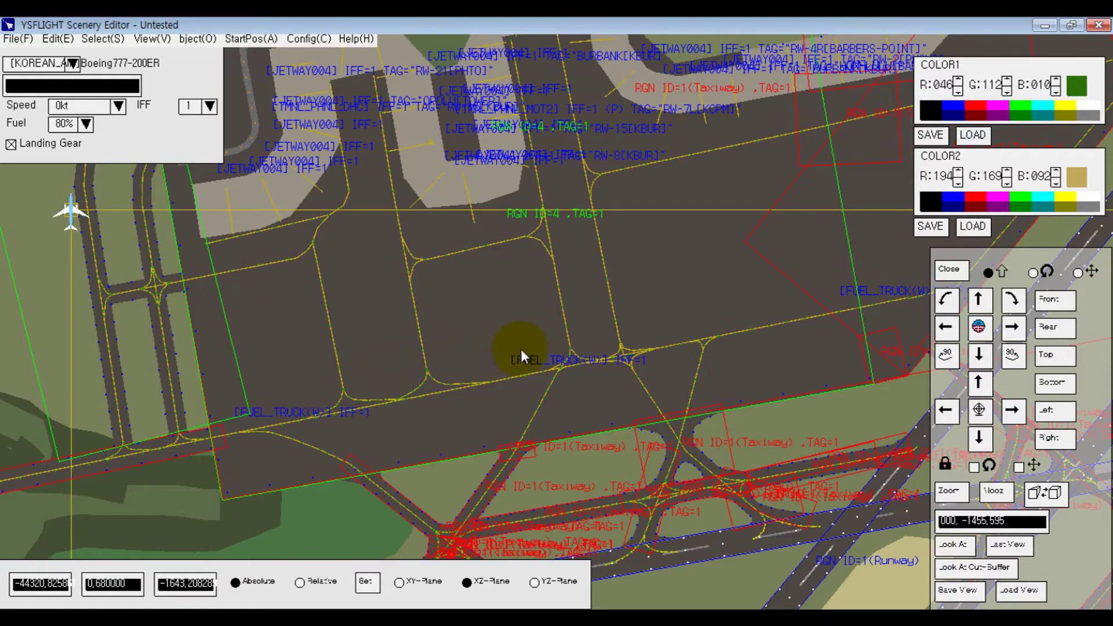
Step: Place the Korean Air Boeing 777-200ER on the yellow taxi line of the Honolulu terminal apron, beside the fuel truck
{"action": "left_click_drag", "start_coordinate": [521, 349], "coordinate": [489, 327], "text": "ctrl"}
{"action": "left_click_drag", "start_coordinate": [437, 272], "coordinate": [480, 340], "text": "ctrl+shift"}
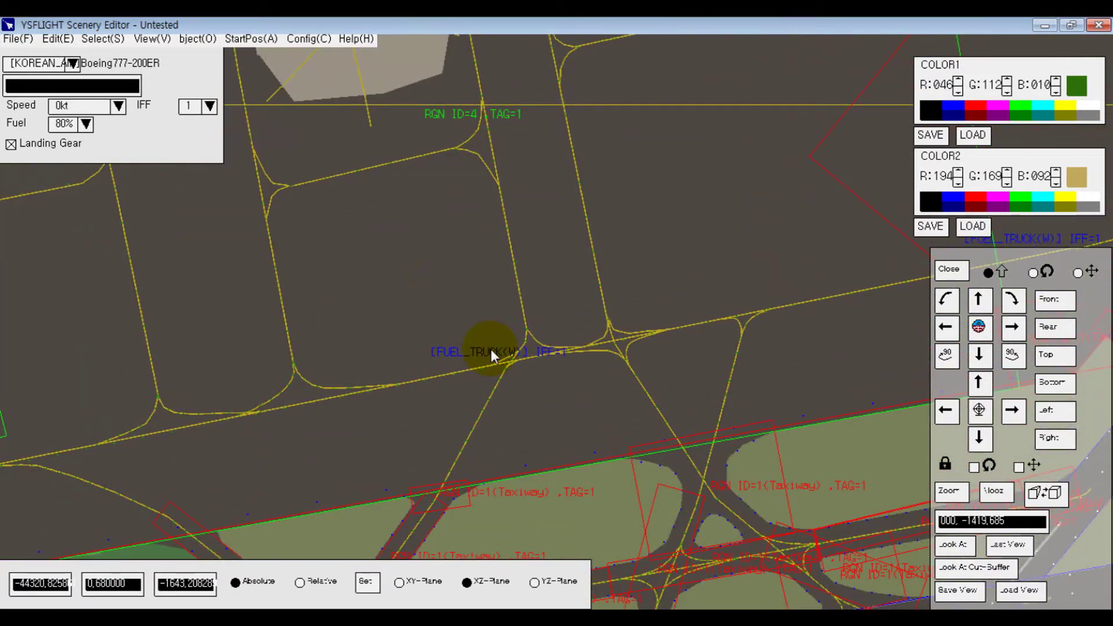
{"action": "left_click_drag", "start_coordinate": [616, 336], "coordinate": [379, 175], "text": "ctrl"}
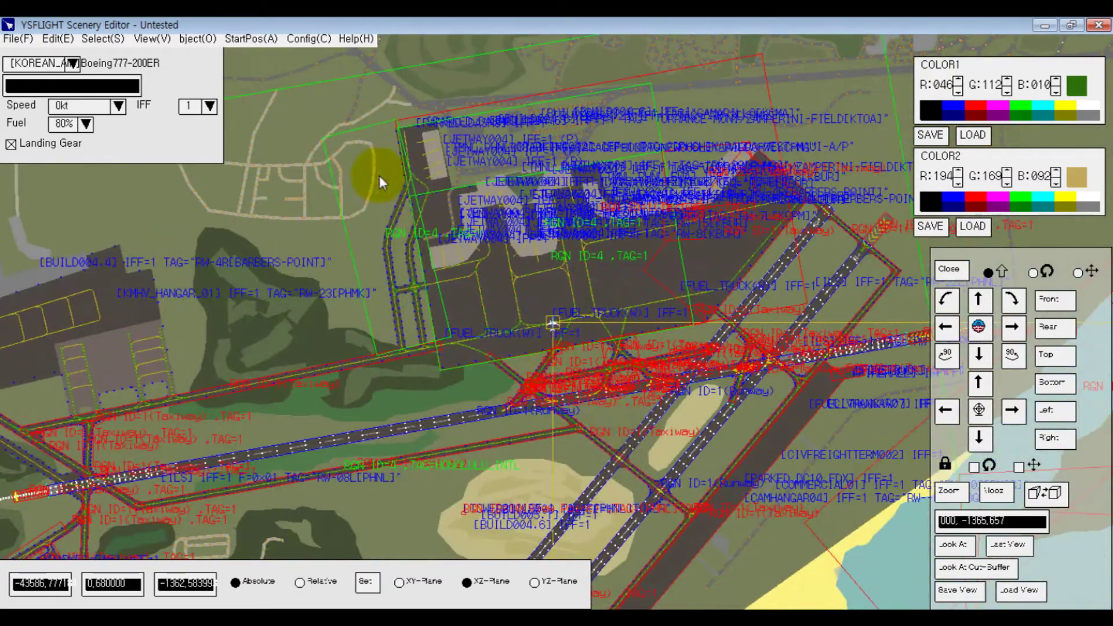
{"action": "left_click_drag", "start_coordinate": [619, 429], "coordinate": [492, 302], "text": "ctrl+shift"}
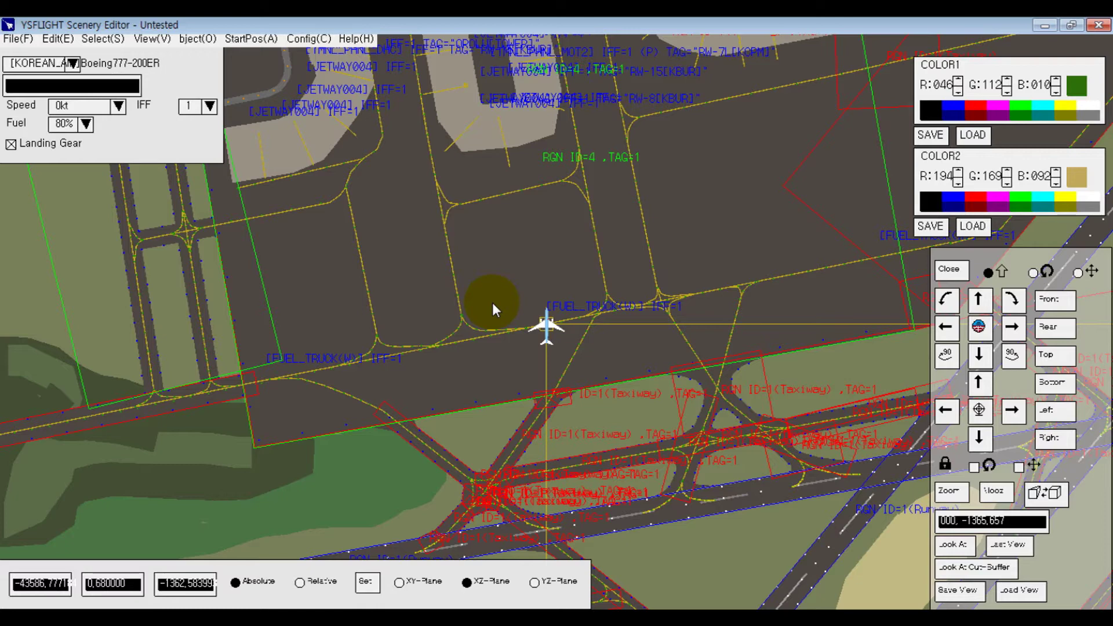
{"action": "right_click_drag", "start_coordinate": [540, 317], "coordinate": [342, 210]}
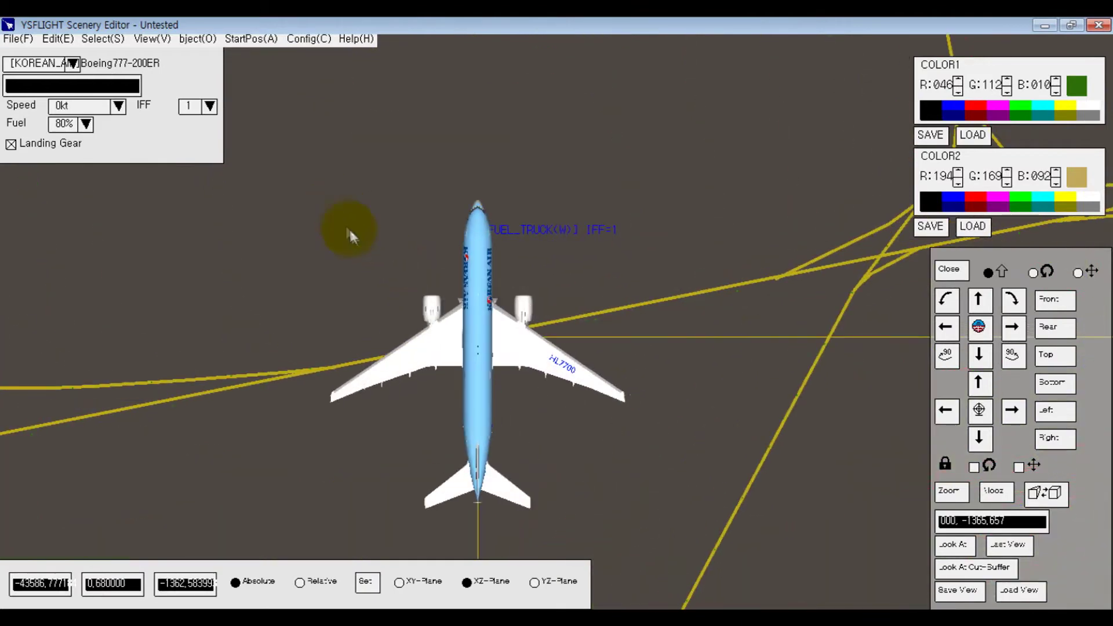
{"action": "left_click_drag", "start_coordinate": [482, 334], "coordinate": [450, 333]}
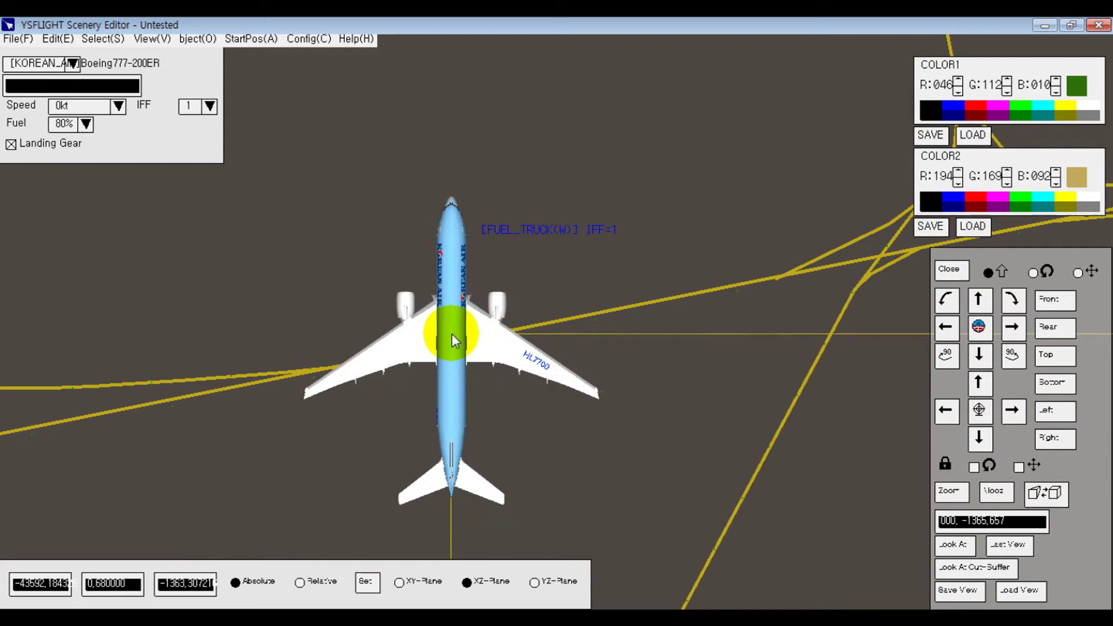
{"action": "middle_click_drag", "start_coordinate": [510, 305], "coordinate": [555, 189]}
{"action": "scroll", "coordinate": [551, 184], "scroll_direction": "up", "scroll_amount": 5}
{"action": "scroll", "coordinate": [546, 249], "scroll_direction": "down", "scroll_amount": 5}
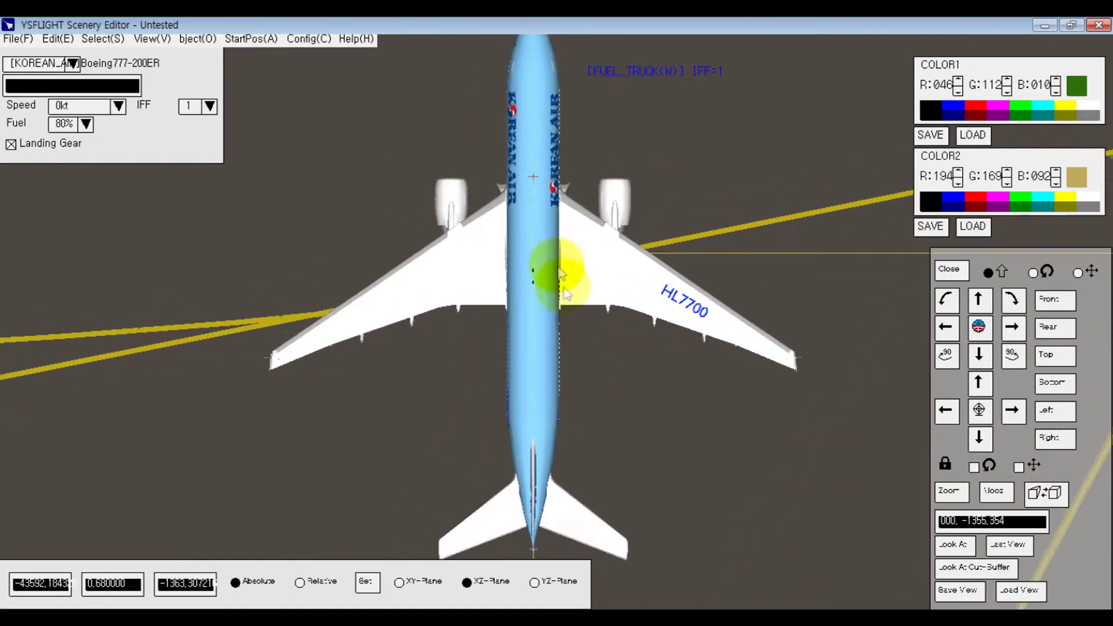
{"action": "left_click", "coordinate": [544, 304]}
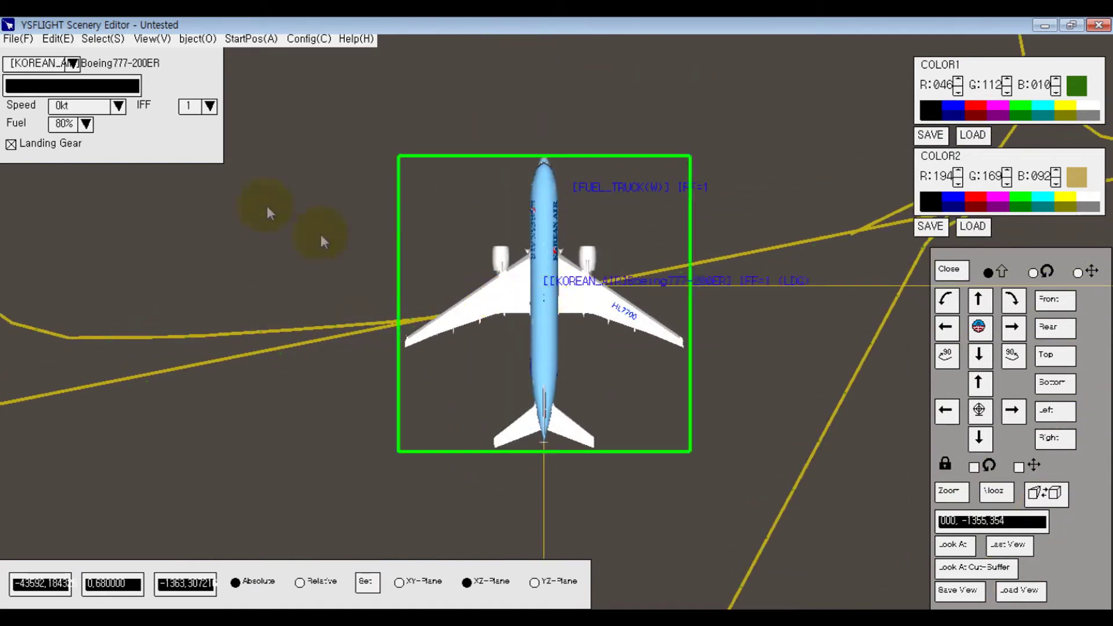
Step: Rotate the placed Boeing 777 about its centre so its nose points west along the apron taxi line
{"action": "left_click", "coordinate": [58, 39]}
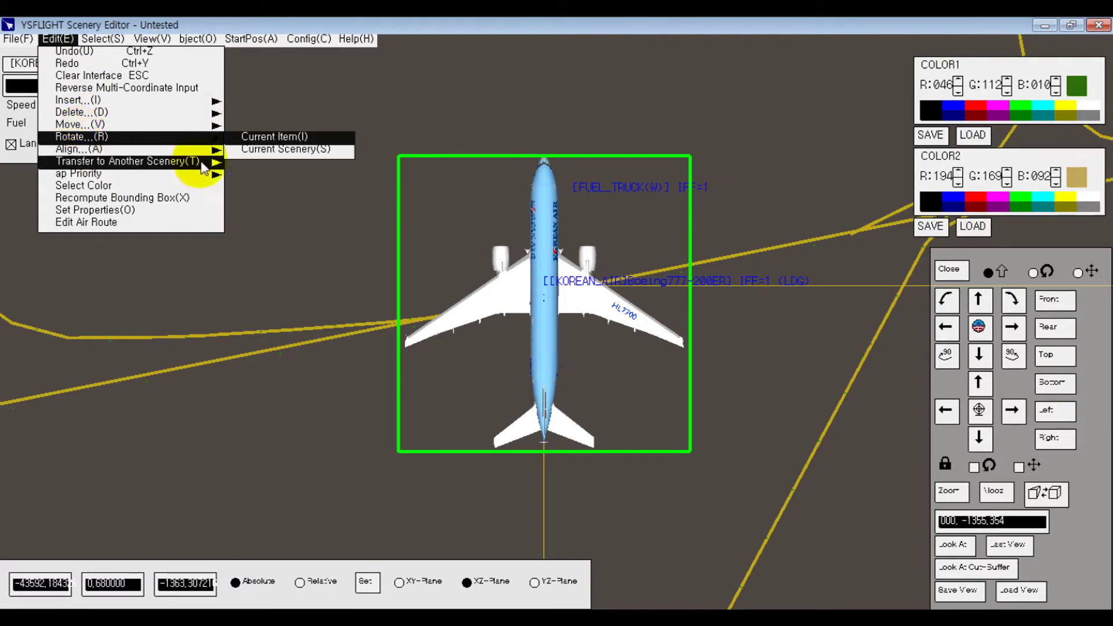
{"action": "left_click", "coordinate": [261, 148]}
{"action": "scroll", "coordinate": [368, 322], "scroll_direction": "down", "scroll_amount": 8}
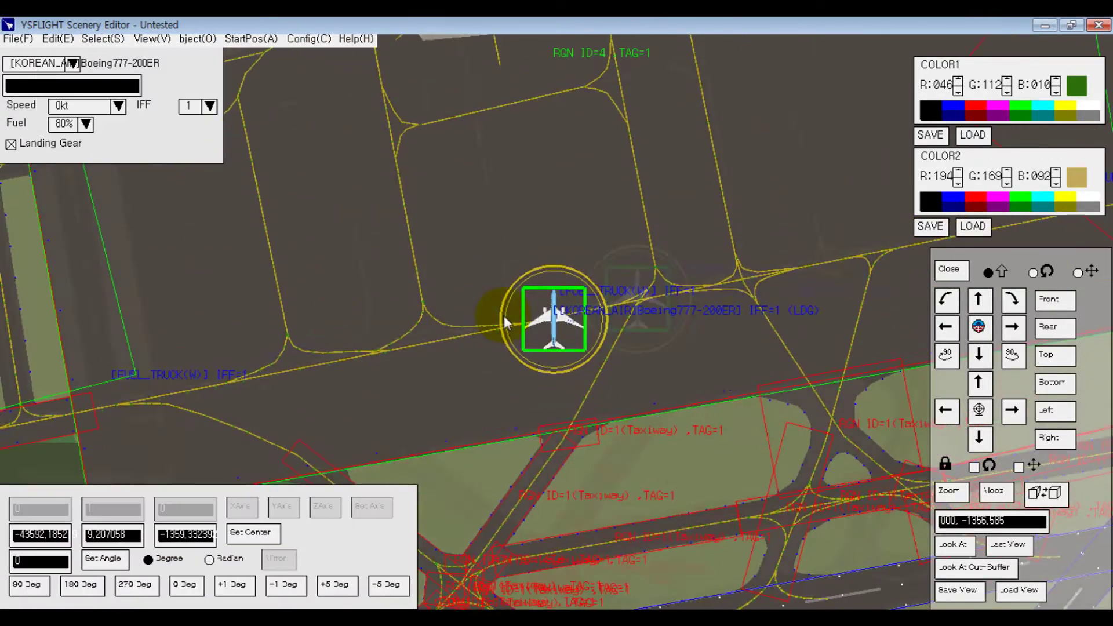
{"action": "scroll", "coordinate": [510, 322], "scroll_direction": "up", "scroll_amount": 2}
{"action": "scroll", "coordinate": [509, 322], "scroll_direction": "down", "scroll_amount": 5}
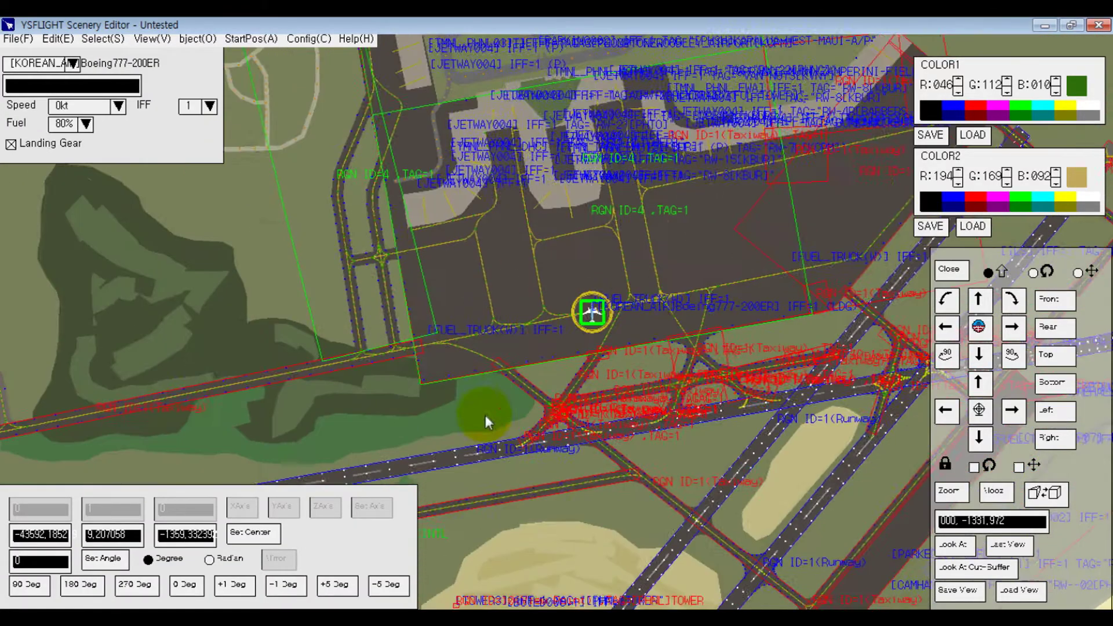
{"action": "scroll", "coordinate": [387, 261], "scroll_direction": "up", "scroll_amount": 7}
{"action": "scroll", "coordinate": [589, 314], "scroll_direction": "up", "scroll_amount": 4}
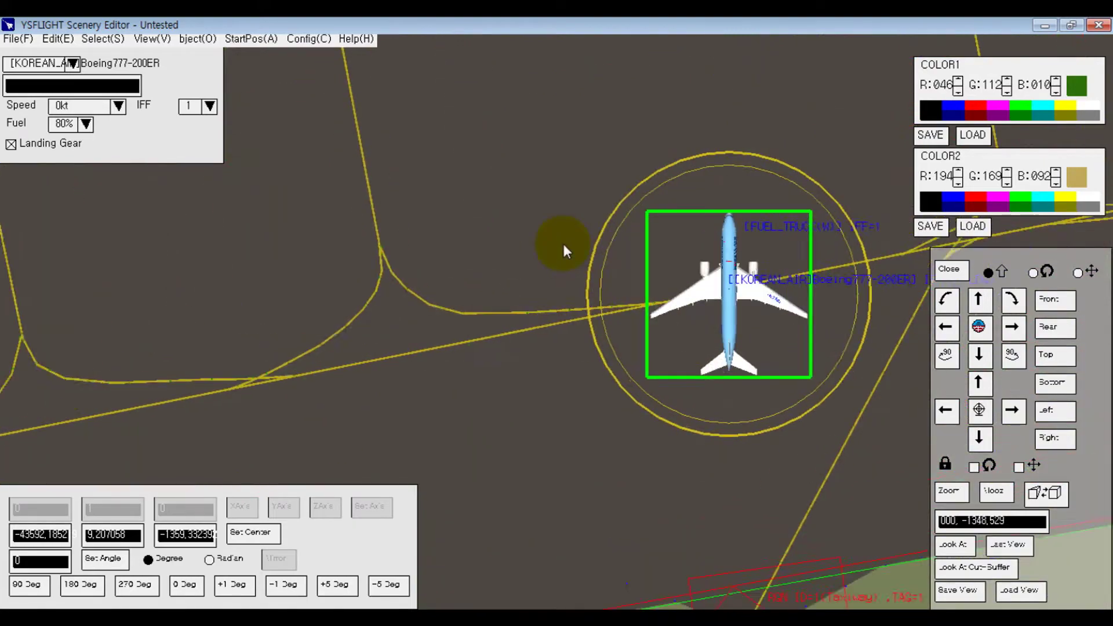
{"action": "key", "text": "ctrl+v"}
{"action": "left_click_drag", "start_coordinate": [603, 235], "coordinate": [764, 488]}
{"action": "middle_click_drag", "start_coordinate": [792, 406], "coordinate": [728, 440]}
{"action": "scroll", "coordinate": [684, 374], "scroll_direction": "up", "scroll_amount": 5}
{"action": "middle_click_drag", "start_coordinate": [563, 333], "coordinate": [432, 430]}
{"action": "key", "text": "Return"}
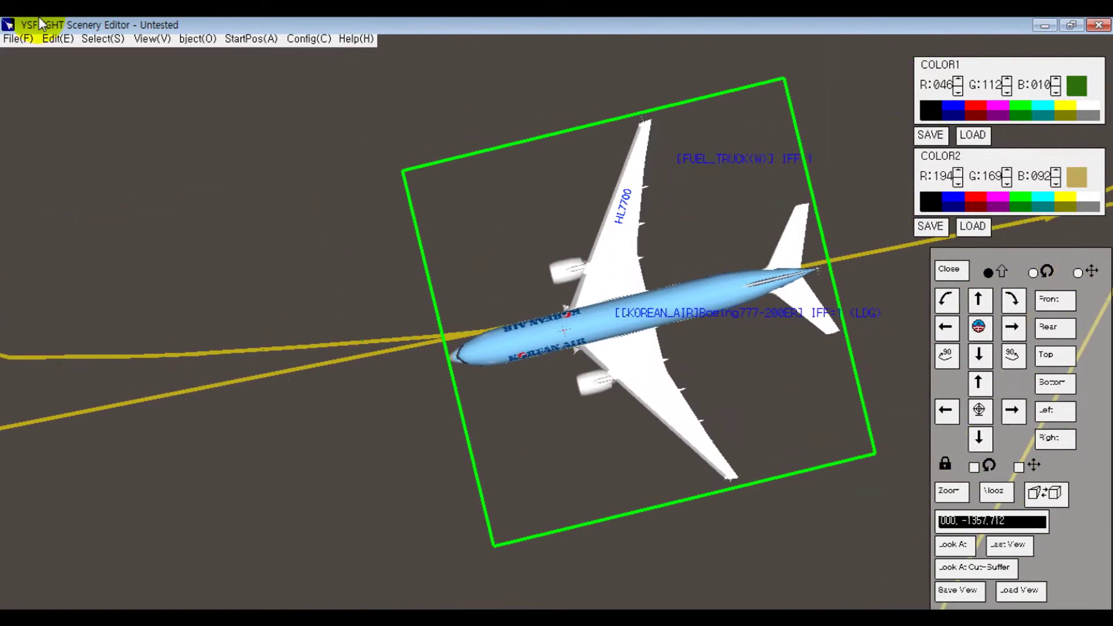
Step: Move the Boeing 777 slightly north so its fuselage sits over the taxi line
{"action": "left_click", "coordinate": [68, 38]}
{"action": "mouse_move", "coordinate": [76, 126]}
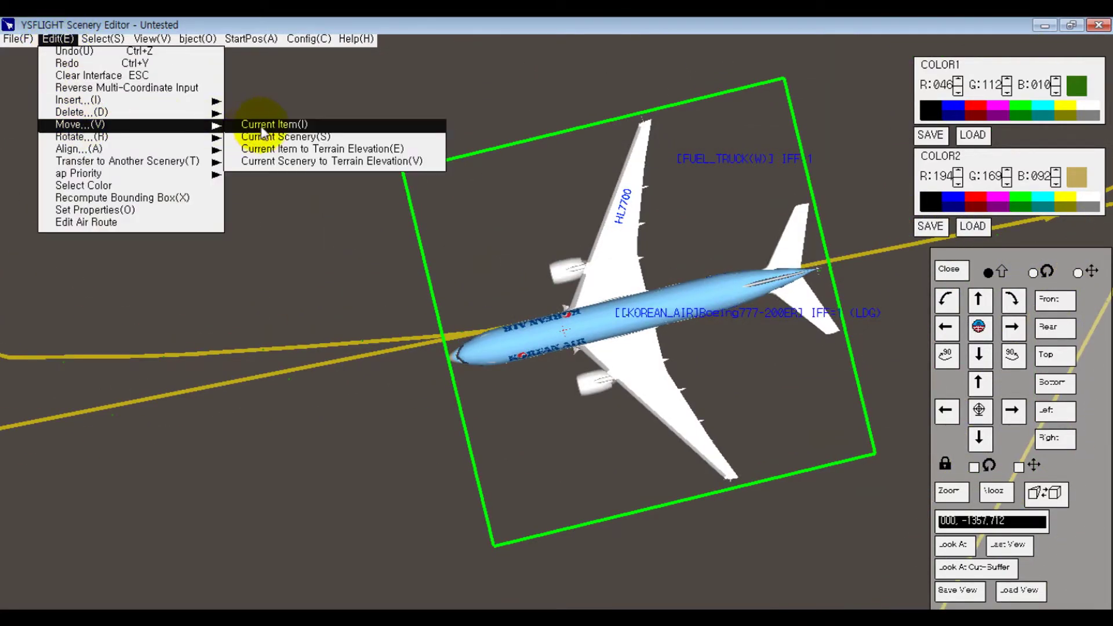
{"action": "left_click", "coordinate": [263, 126]}
{"action": "left_click_drag", "start_coordinate": [606, 305], "coordinate": [631, 291]}
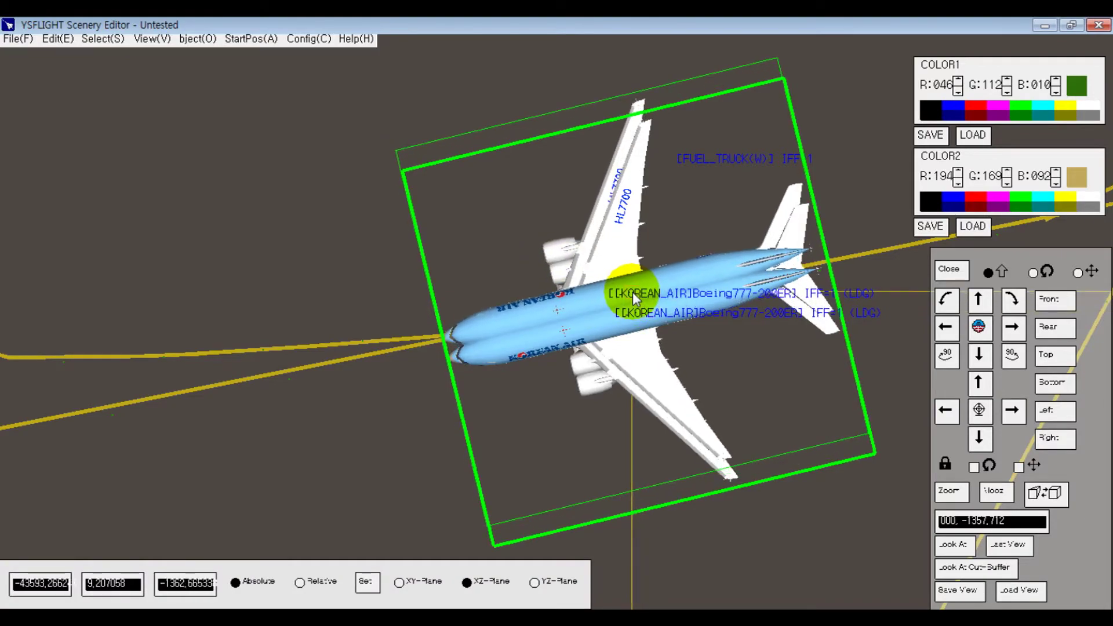
{"action": "left_click", "coordinate": [619, 353]}
Step: Rotate the Boeing 777 by a small angle to match the direction of the taxi line
{"action": "scroll", "coordinate": [622, 358], "scroll_direction": "down", "scroll_amount": 15}
{"action": "scroll", "coordinate": [679, 367], "scroll_direction": "up", "scroll_amount": 13}
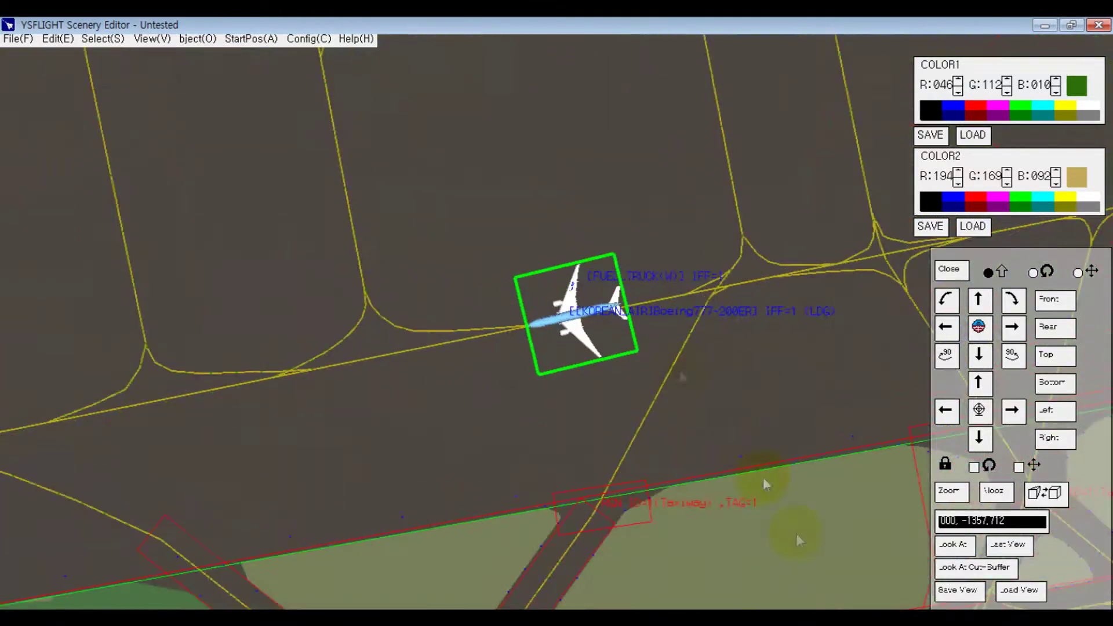
{"action": "scroll", "coordinate": [656, 348], "scroll_direction": "up", "scroll_amount": 4}
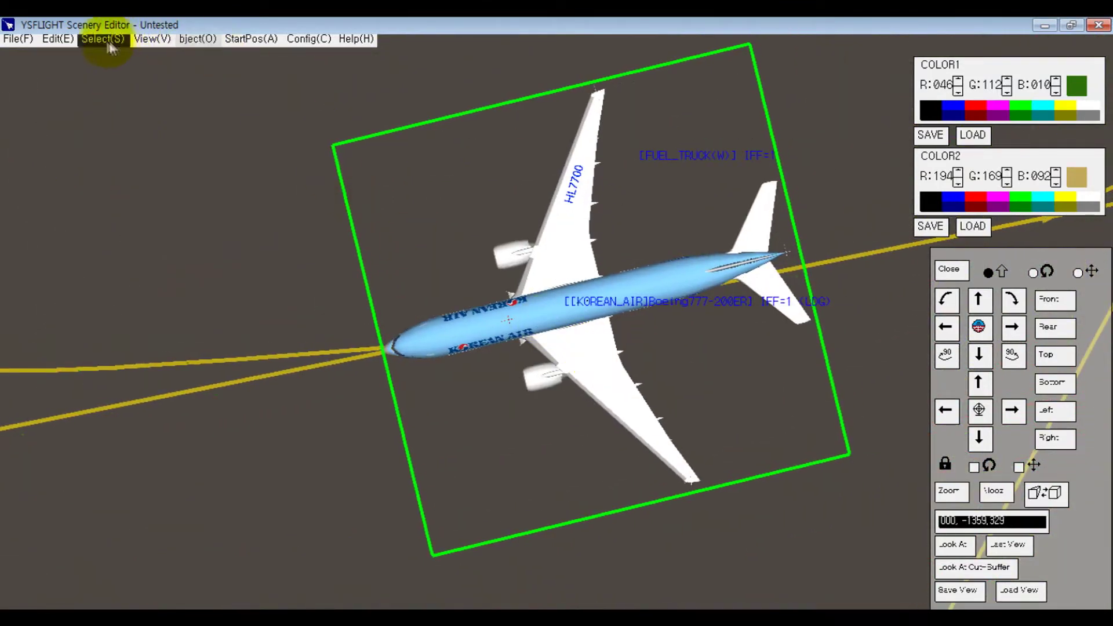
{"action": "left_click", "coordinate": [58, 38]}
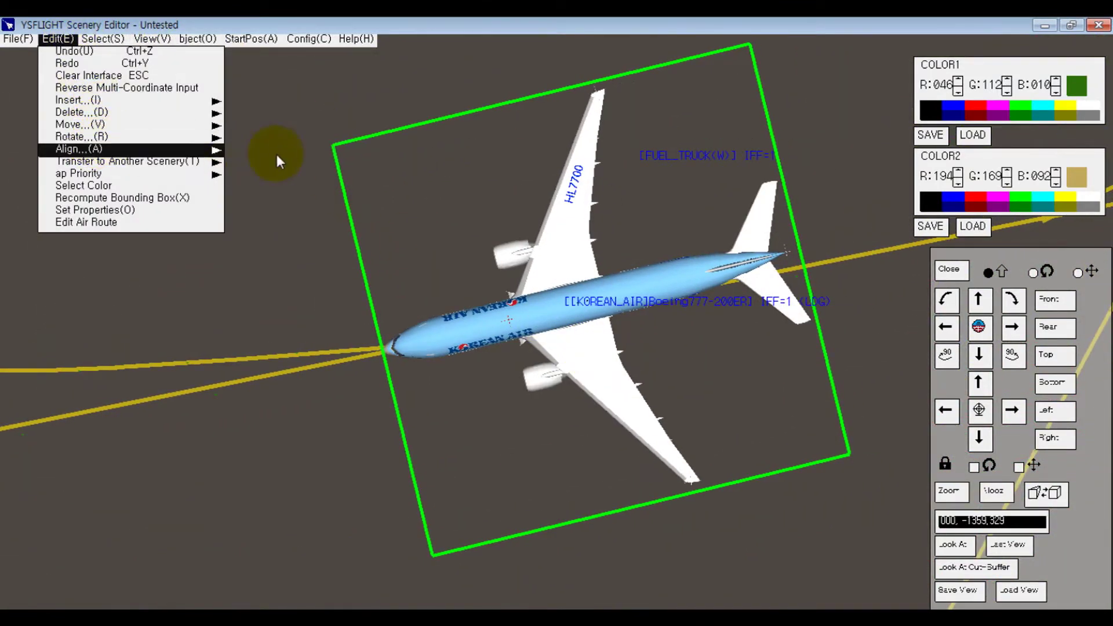
{"action": "mouse_move", "coordinate": [203, 137]}
{"action": "left_click", "coordinate": [243, 138]}
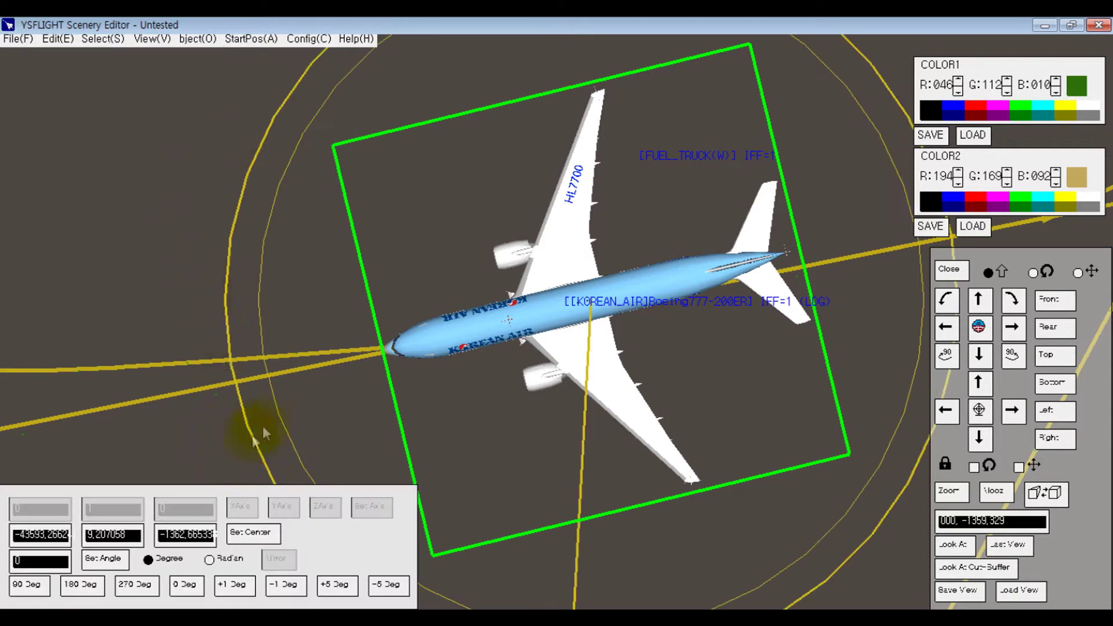
{"action": "left_click_drag", "start_coordinate": [232, 377], "coordinate": [228, 373]}
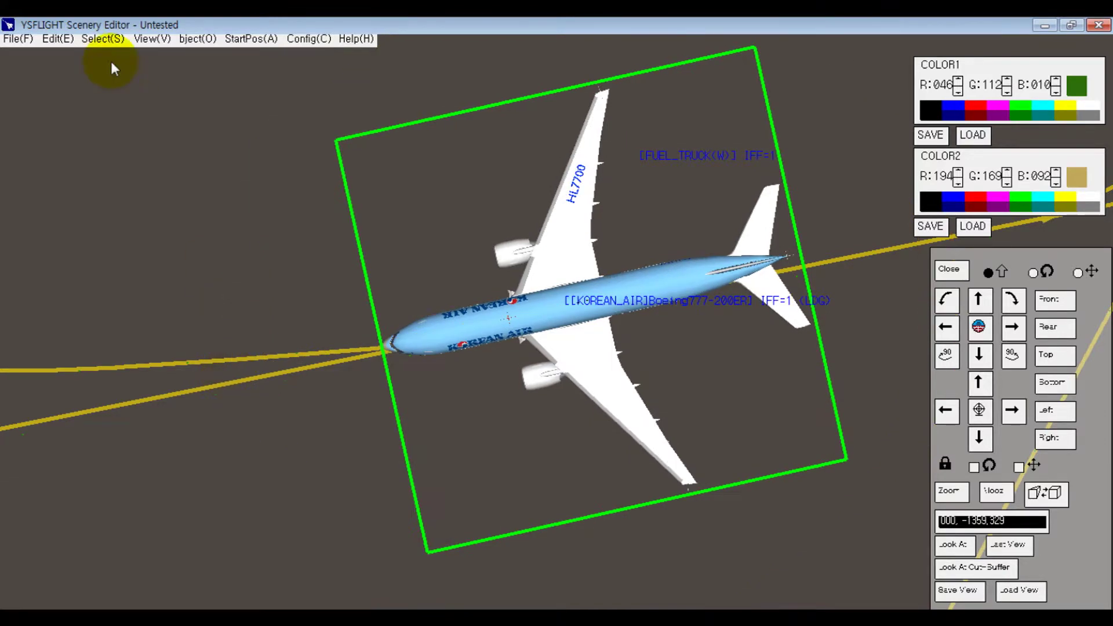
Step: Nudge the Boeing 777 twice in small moves until its nose and tail both lie on the taxi line
{"action": "left_click", "coordinate": [58, 38]}
{"action": "mouse_move", "coordinate": [192, 124]}
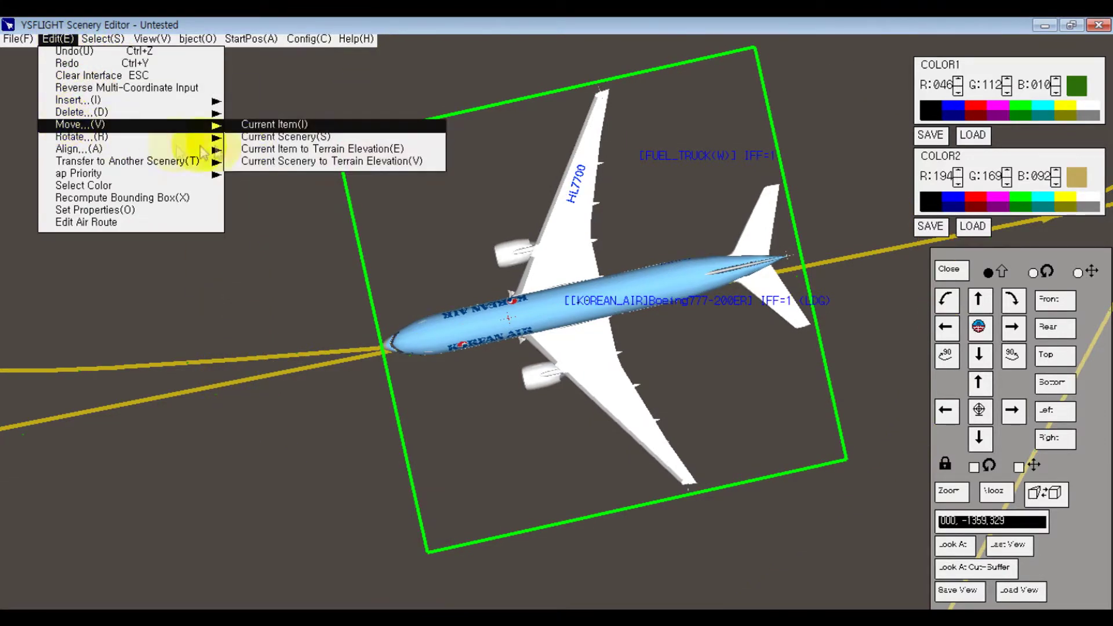
{"action": "left_click", "coordinate": [266, 136]}
{"action": "left_click", "coordinate": [579, 305]}
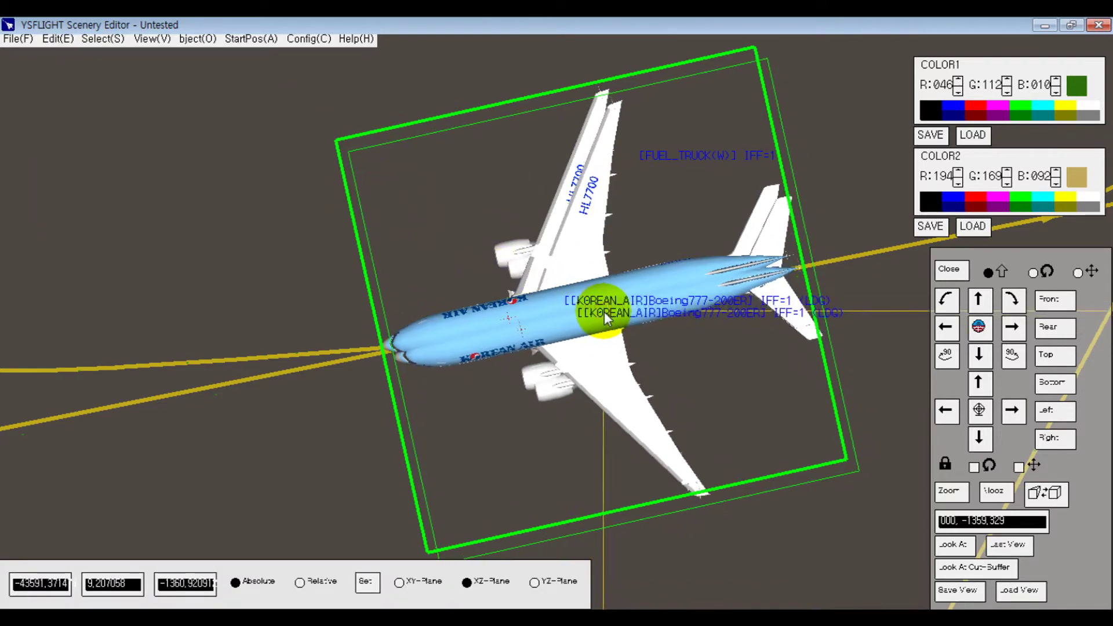
{"action": "left_click", "coordinate": [604, 312]}
{"action": "left_click", "coordinate": [58, 38]}
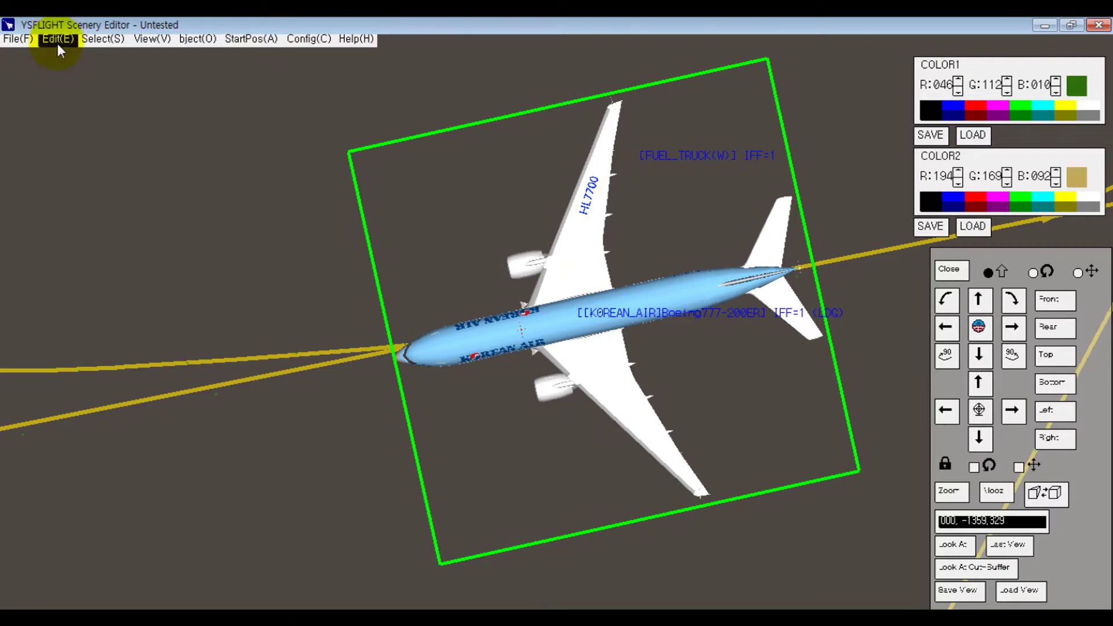
{"action": "mouse_move", "coordinate": [75, 122]}
{"action": "left_click", "coordinate": [267, 135]}
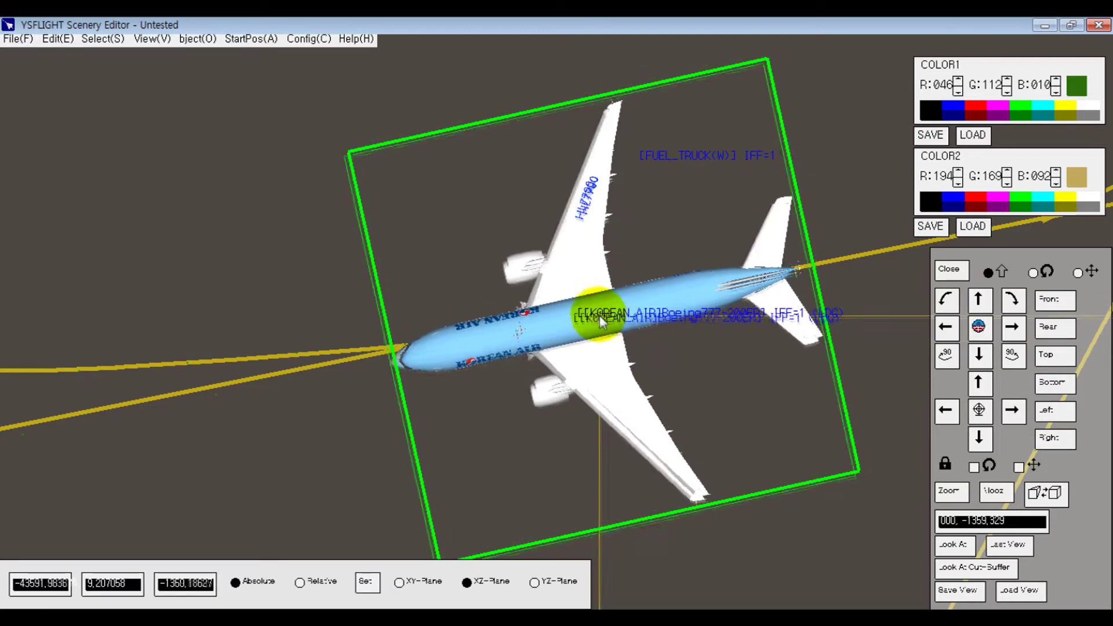
{"action": "left_click", "coordinate": [592, 311]}
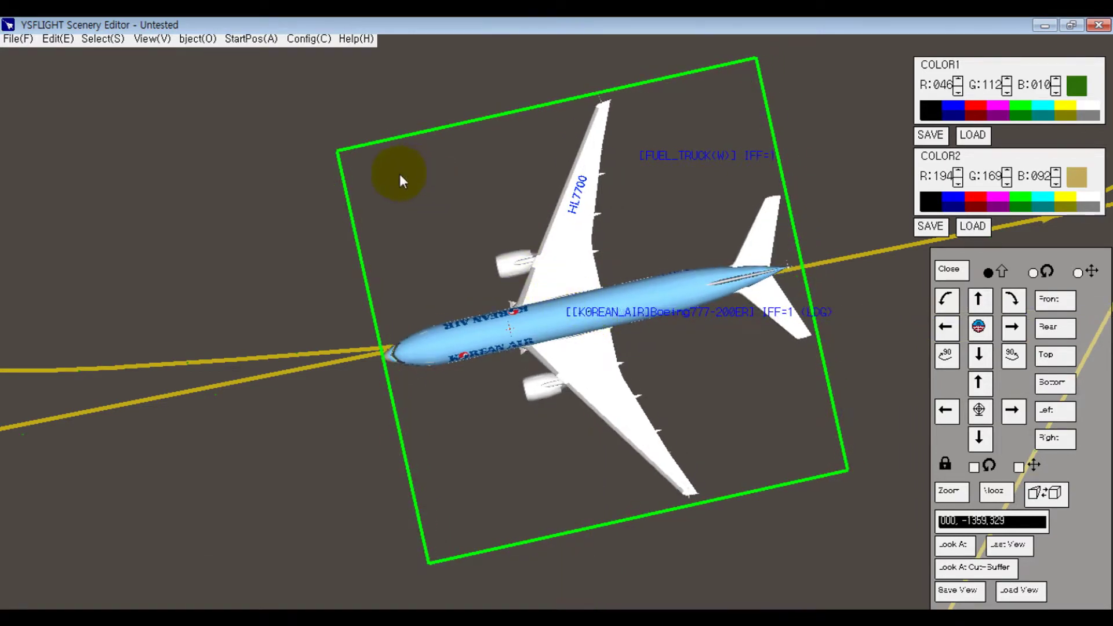
Step: Fine-tune the Boeing 777's heading with one more slight rotation and end the rotate command
{"action": "left_click", "coordinate": [58, 38]}
{"action": "mouse_move", "coordinate": [81, 137]}
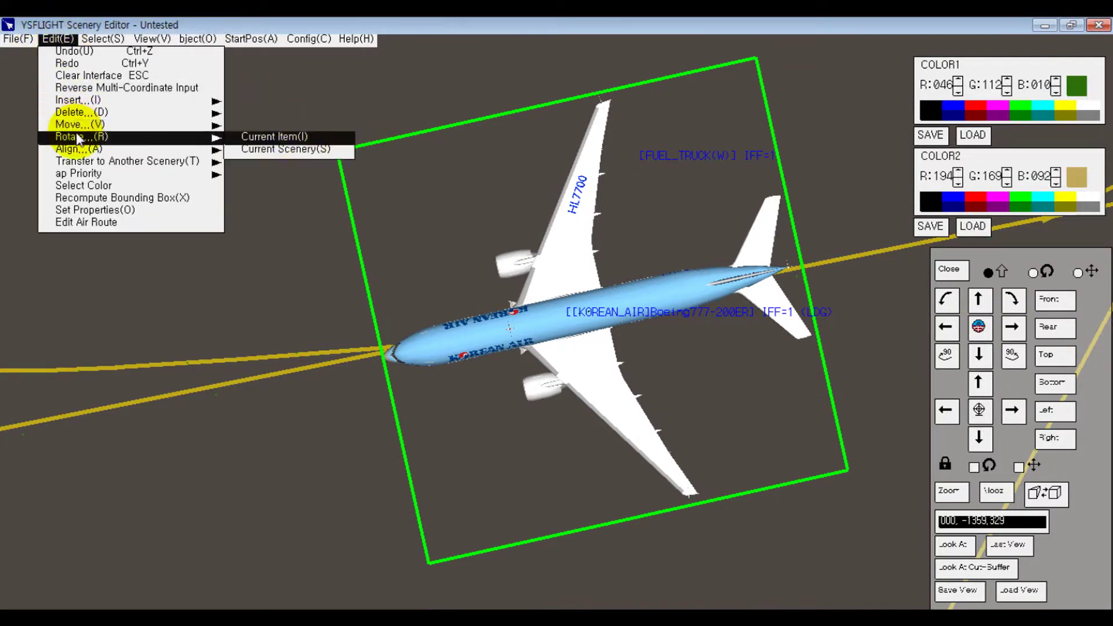
{"action": "left_click", "coordinate": [273, 137]}
{"action": "left_click_drag", "start_coordinate": [230, 297], "coordinate": [416, 409]}
{"action": "key", "text": "Escape"}
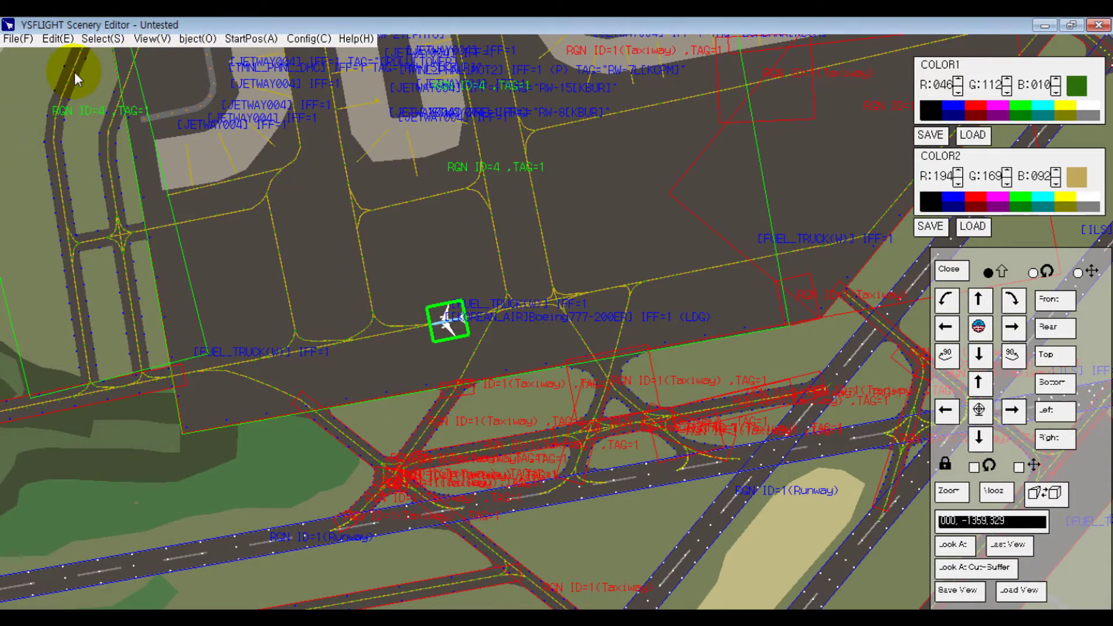
Step: Insert another Korean Air Boeing 777-200ER beside the runway at the airport with runway 25R, using 0kt speed, 80% fuel and landing gear down
{"action": "key", "text": "Caps_Lock"}
{"action": "key", "text": "Caps_Lock"}
{"action": "left_click", "coordinate": [73, 40]}
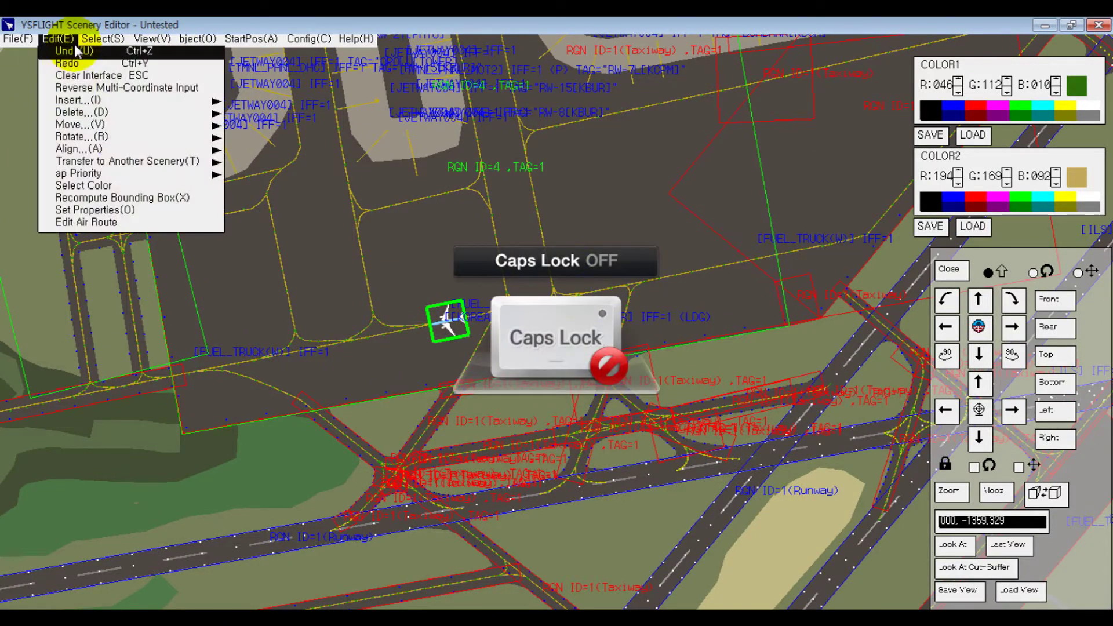
{"action": "mouse_move", "coordinate": [75, 101]}
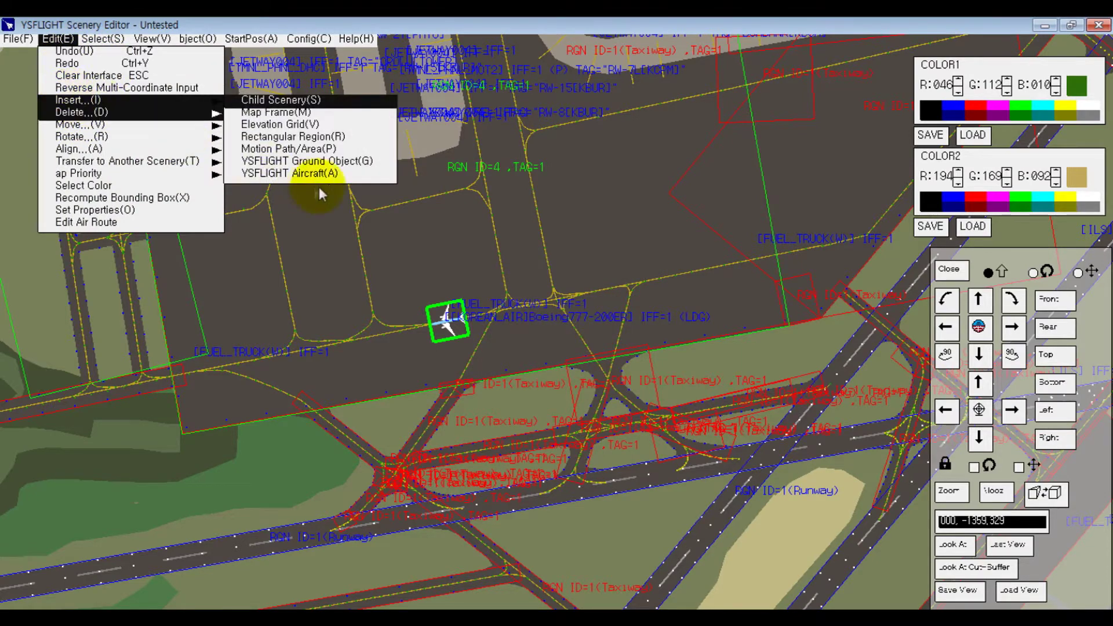
{"action": "left_click", "coordinate": [331, 175]}
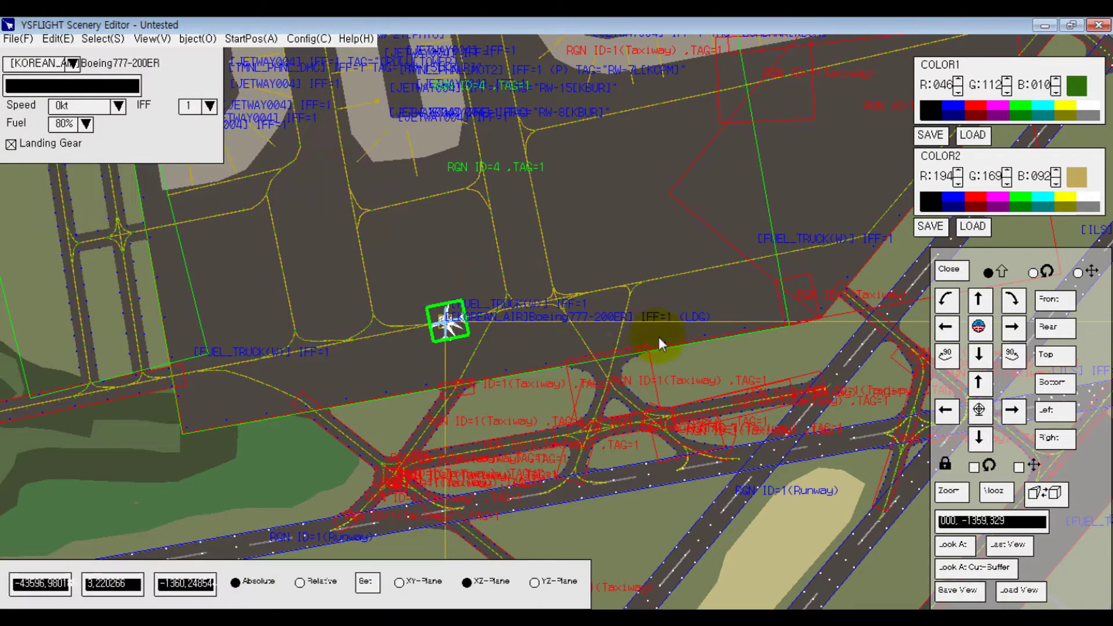
{"action": "middle_click_drag", "start_coordinate": [620, 358], "coordinate": [496, 313]}
{"action": "scroll", "coordinate": [496, 314], "scroll_direction": "up", "scroll_amount": 5}
{"action": "middle_click_drag", "start_coordinate": [443, 154], "coordinate": [514, 351]}
{"action": "middle_click_drag", "start_coordinate": [452, 320], "coordinate": [392, 388]}
{"action": "left_click_drag", "start_coordinate": [413, 346], "coordinate": [433, 426], "text": "ctrl+shift"}
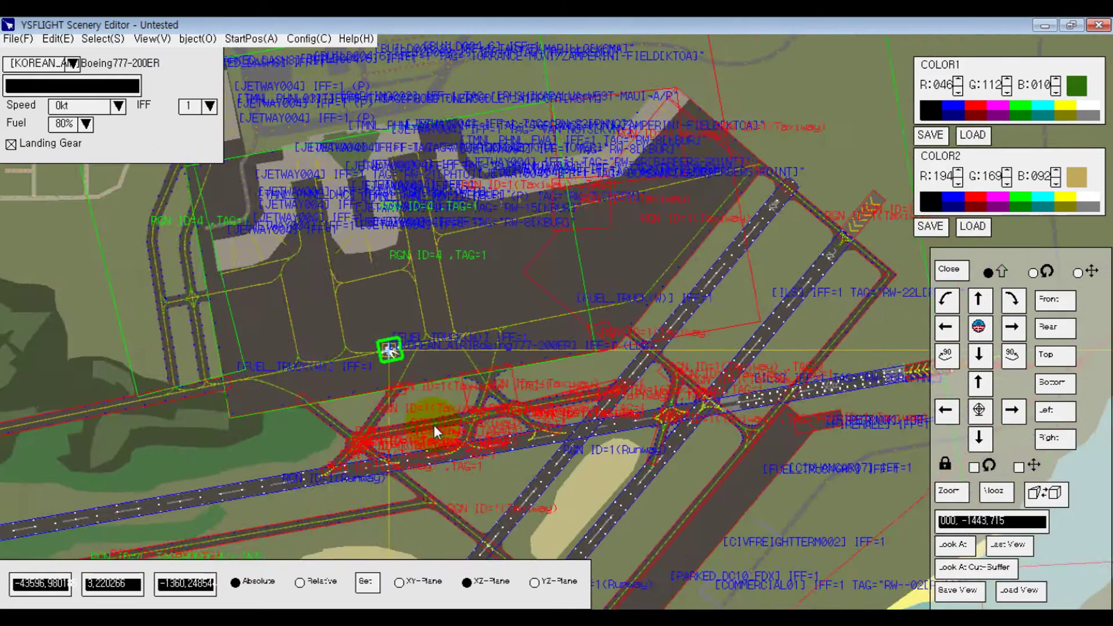
{"action": "left_click_drag", "start_coordinate": [417, 266], "coordinate": [530, 289], "text": "ctrl+shift"}
{"action": "mouse_move", "coordinate": [524, 329]}
{"action": "left_mouse_down", "text": "ctrl+shift"}
{"action": "mouse_move", "coordinate": [502, 266]}
{"action": "mouse_move", "coordinate": [684, 148]}
{"action": "mouse_move", "coordinate": [748, 162]}
{"action": "mouse_move", "coordinate": [721, 522]}
{"action": "mouse_move", "coordinate": [576, 417]}
{"action": "mouse_move", "coordinate": [188, 511]}
{"action": "mouse_move", "coordinate": [353, 462]}
{"action": "mouse_move", "coordinate": [311, 336]}
{"action": "mouse_move", "coordinate": [439, 415]}
{"action": "mouse_move", "coordinate": [371, 213]}
{"action": "mouse_move", "coordinate": [551, 196]}
{"action": "mouse_move", "coordinate": [362, 266]}
{"action": "mouse_move", "coordinate": [257, 284]}
{"action": "mouse_move", "coordinate": [266, 277]}
{"action": "mouse_move", "coordinate": [271, 314]}
{"action": "mouse_move", "coordinate": [408, 291]}
{"action": "mouse_move", "coordinate": [697, 331]}
{"action": "mouse_move", "coordinate": [472, 323]}
{"action": "mouse_move", "coordinate": [259, 259]}
{"action": "mouse_move", "coordinate": [571, 273]}
{"action": "mouse_move", "coordinate": [404, 314]}
{"action": "mouse_move", "coordinate": [318, 219]}
{"action": "mouse_move", "coordinate": [472, 275]}
{"action": "mouse_move", "coordinate": [400, 170]}
{"action": "mouse_move", "coordinate": [417, 199]}
{"action": "mouse_move", "coordinate": [510, 244]}
{"action": "mouse_move", "coordinate": [499, 228]}
{"action": "mouse_move", "coordinate": [615, 410]}
{"action": "mouse_move", "coordinate": [631, 457]}
{"action": "mouse_move", "coordinate": [608, 460]}
{"action": "mouse_move", "coordinate": [417, 207]}
{"action": "mouse_move", "coordinate": [741, 353]}
{"action": "mouse_move", "coordinate": [664, 380]}
{"action": "mouse_move", "coordinate": [606, 322]}
{"action": "mouse_move", "coordinate": [569, 338]}
{"action": "mouse_move", "coordinate": [553, 330]}
{"action": "mouse_move", "coordinate": [692, 358]}
{"action": "mouse_move", "coordinate": [576, 332]}
{"action": "mouse_move", "coordinate": [477, 242]}
{"action": "mouse_move", "coordinate": [348, 237]}
{"action": "mouse_move", "coordinate": [288, 214]}
{"action": "left_mouse_up", "text": "ctrl+shift"}
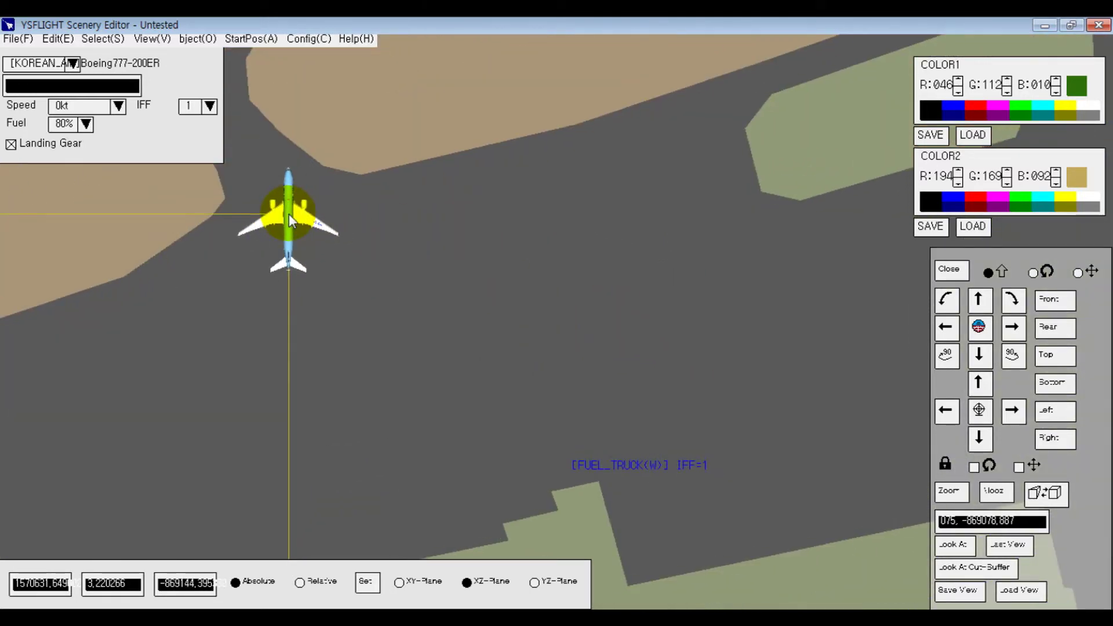
{"action": "left_click", "coordinate": [56, 40]}
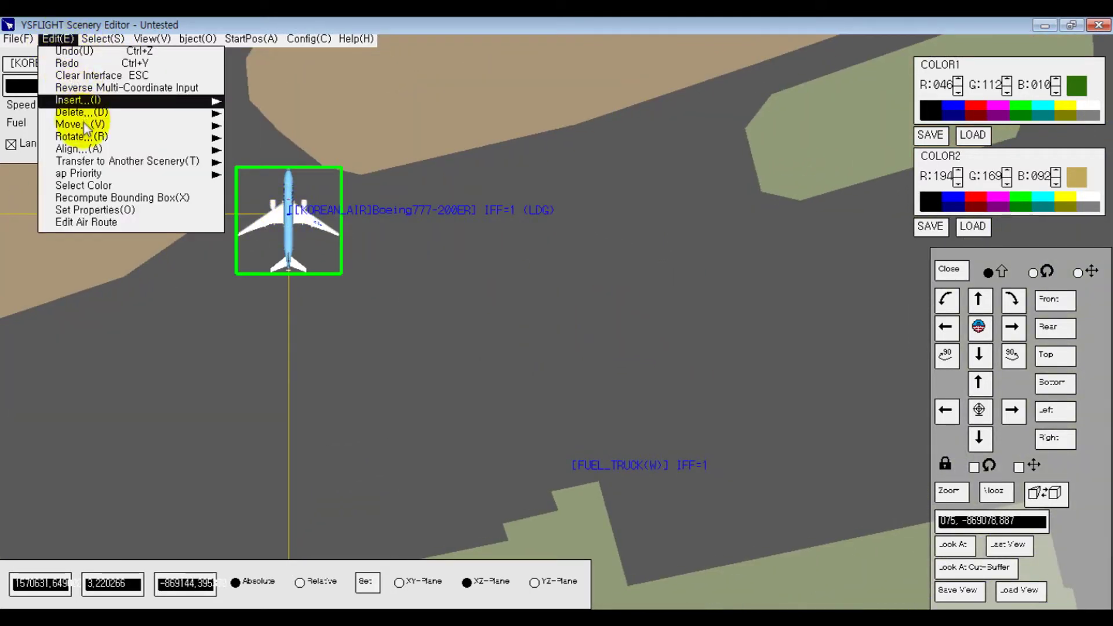
{"action": "left_click", "coordinate": [278, 136]}
{"action": "right_click_drag", "start_coordinate": [243, 141], "coordinate": [355, 228]}
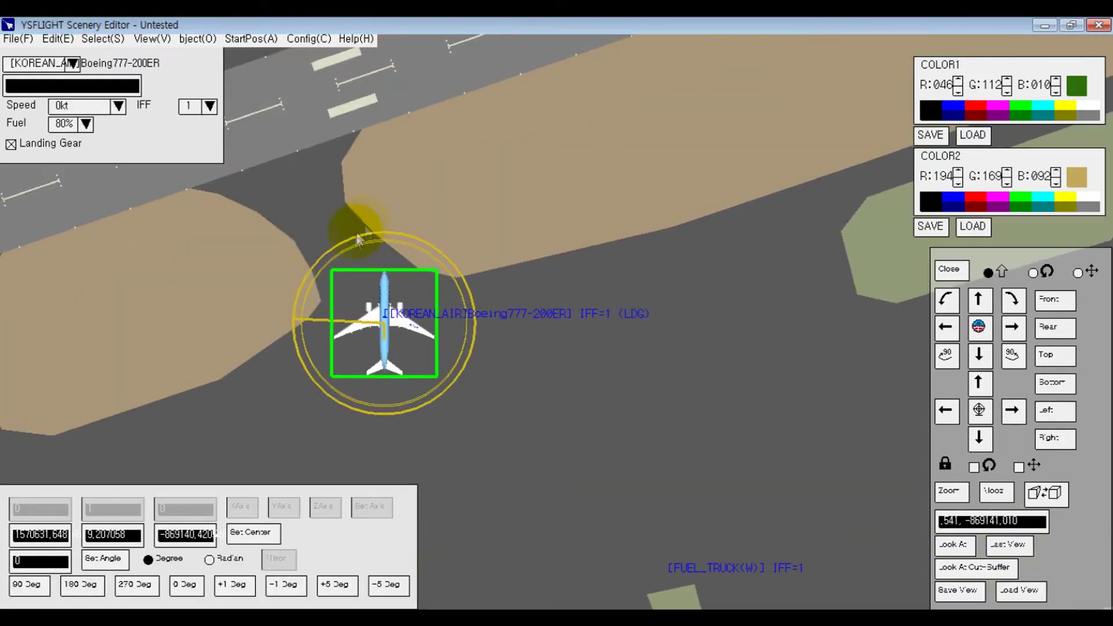
{"action": "left_click_drag", "start_coordinate": [296, 331], "coordinate": [346, 230]}
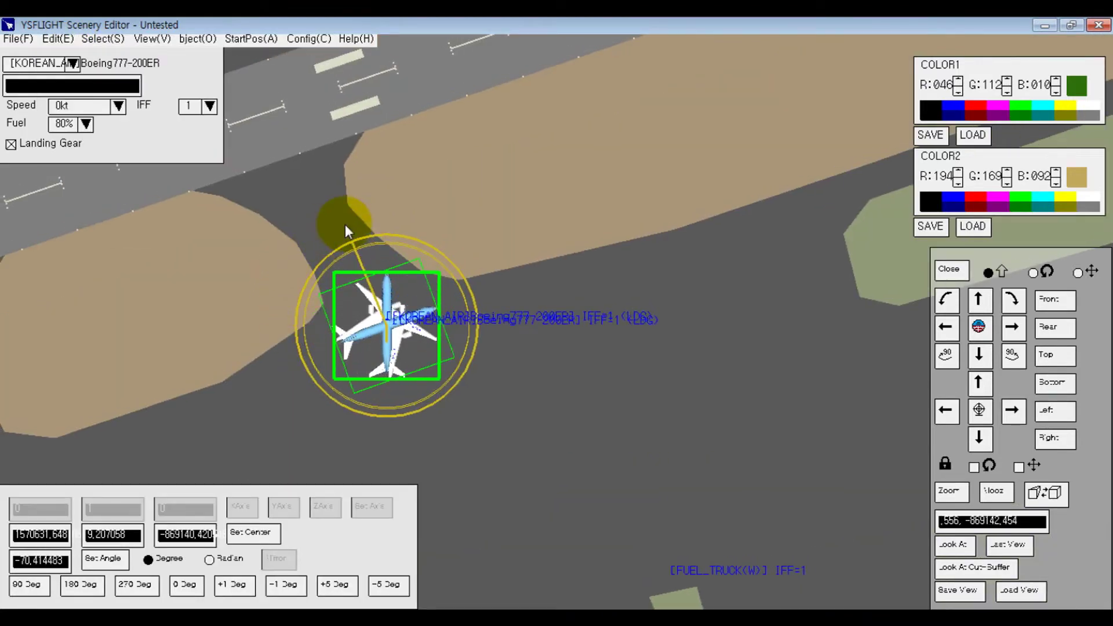
Step: Move the new Boeing 777 southwest onto the open apron, clear of the brown infield areas
{"action": "left_click", "coordinate": [56, 39]}
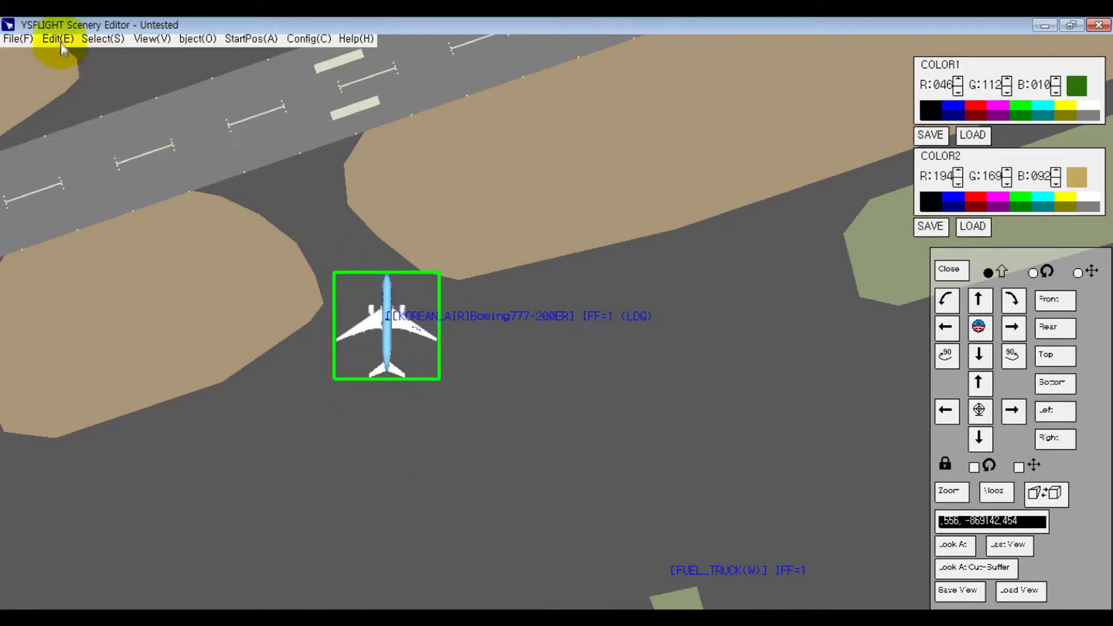
{"action": "mouse_move", "coordinate": [81, 124]}
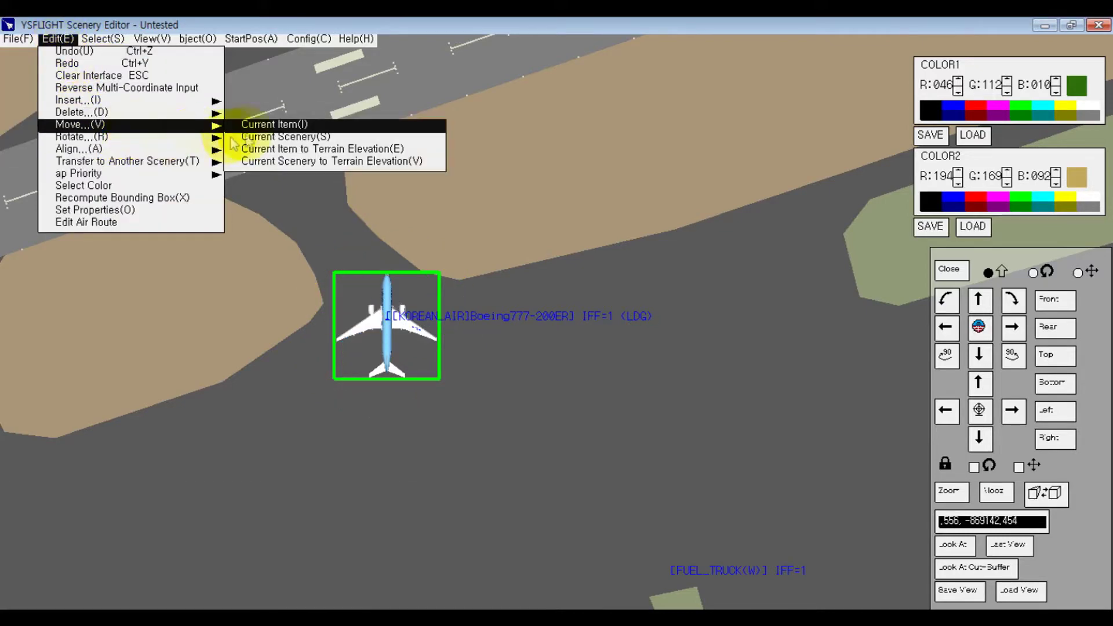
{"action": "left_click", "coordinate": [262, 128]}
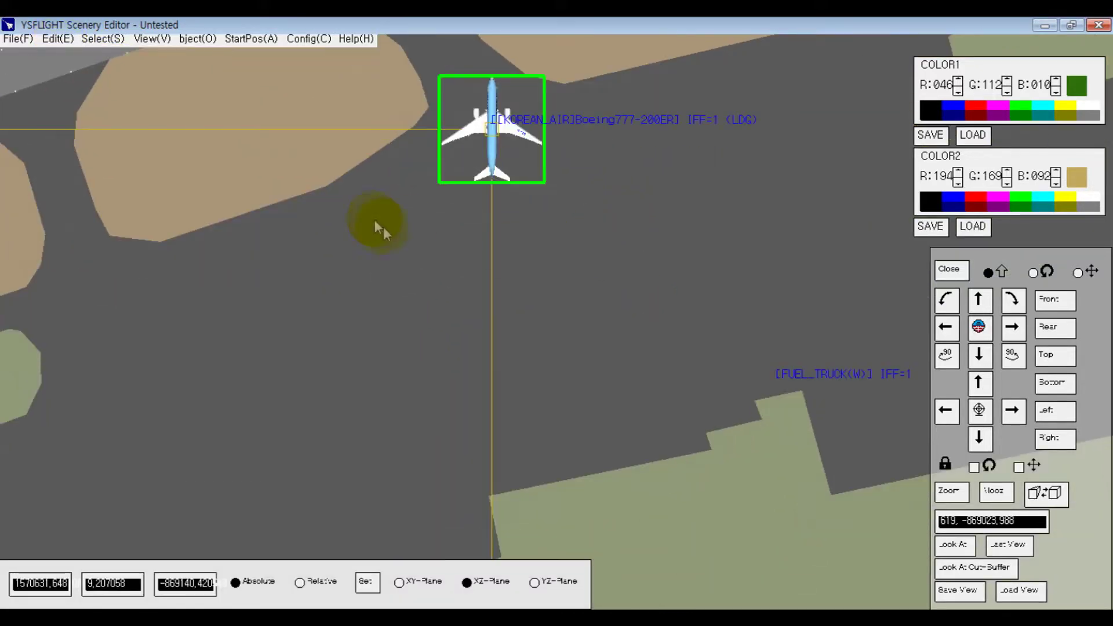
{"action": "left_click", "coordinate": [401, 342]}
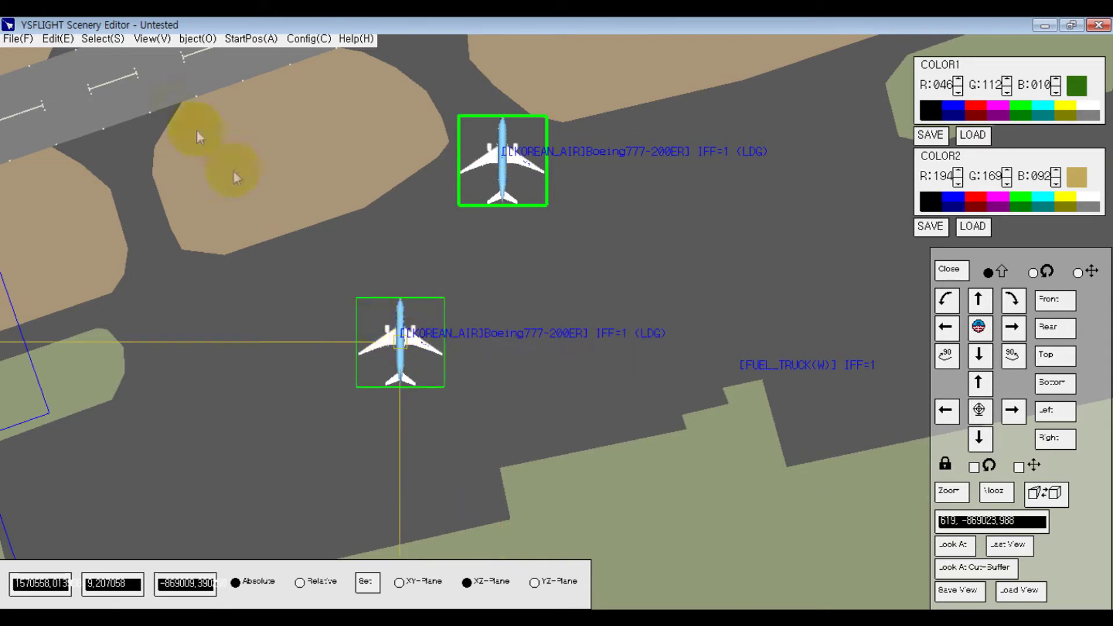
Step: Rotate the Boeing 777 clockwise so its nose faces east-northeast, parallel to the nearby runway
{"action": "left_click", "coordinate": [74, 39]}
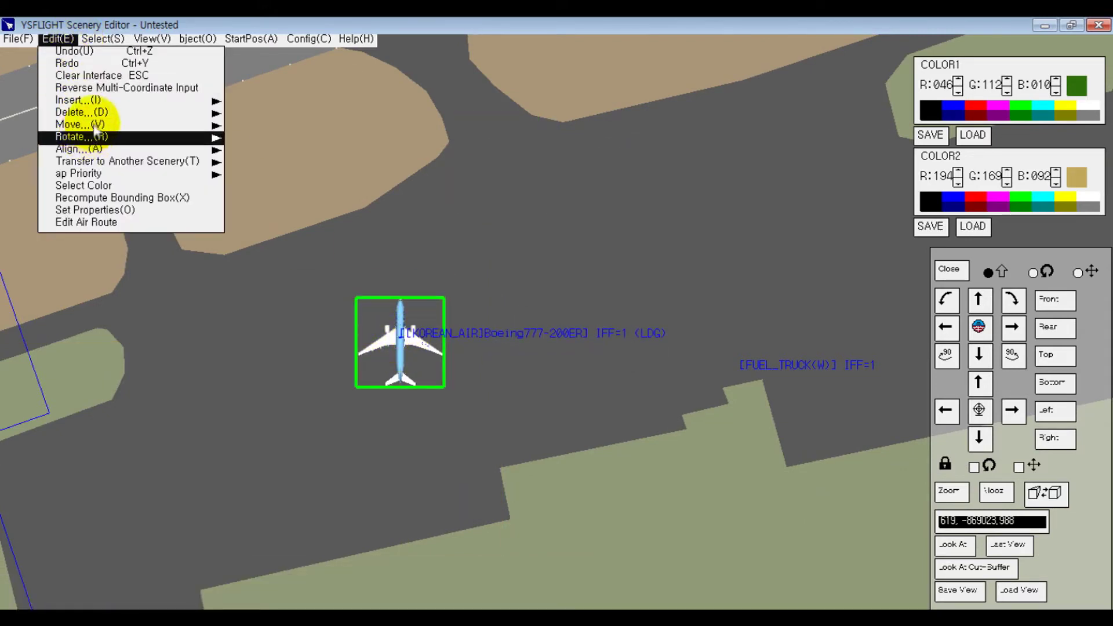
{"action": "mouse_move", "coordinate": [99, 139]}
{"action": "left_click", "coordinate": [245, 140]}
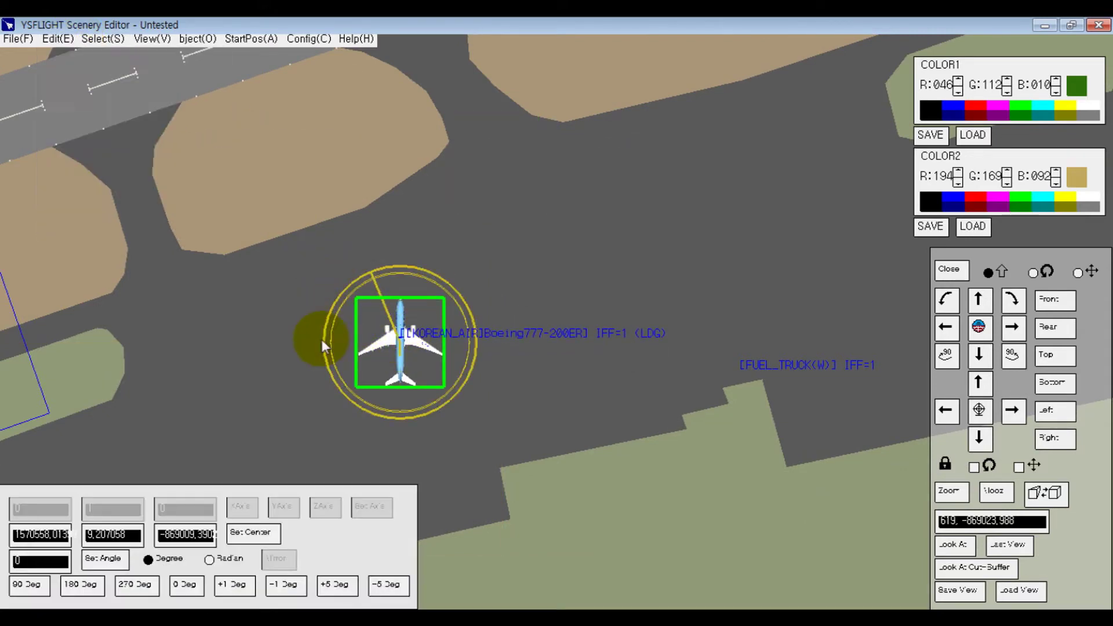
{"action": "mouse_move", "coordinate": [319, 341]}
{"action": "left_mouse_down"}
{"action": "mouse_move", "coordinate": [375, 230]}
{"action": "mouse_move", "coordinate": [333, 352]}
{"action": "left_mouse_up"}
{"action": "right_click", "coordinate": [317, 242]}
{"action": "left_click_drag", "start_coordinate": [563, 519], "coordinate": [358, 166], "text": "ctrl+shift"}
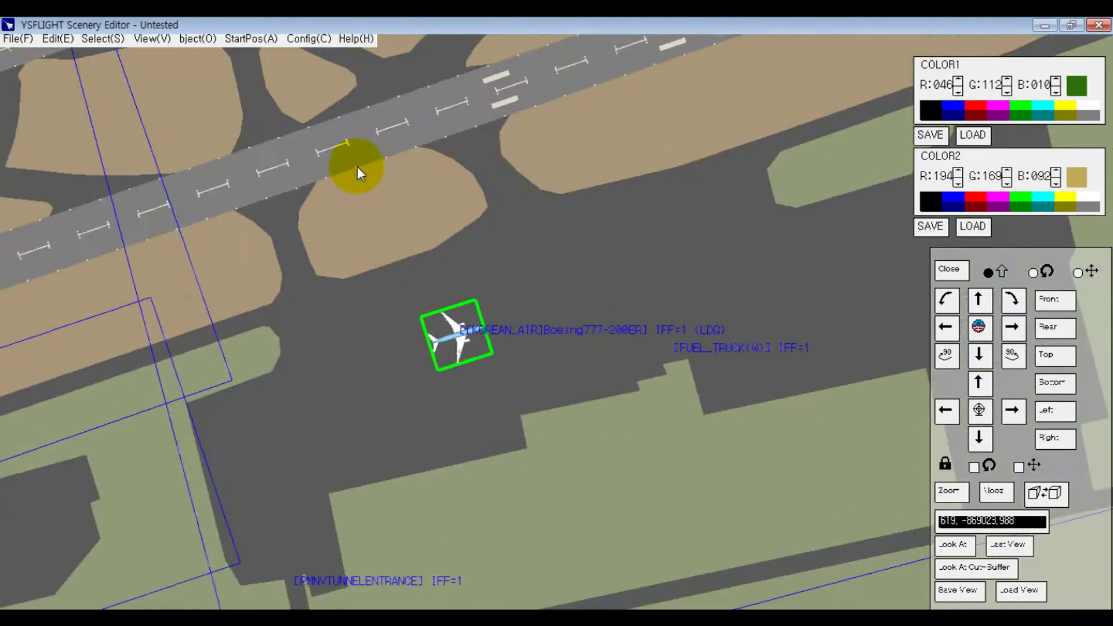
Step: Start inserting a motion path with the type 10 TAXI-PATH (RWY->TAXI)
{"action": "left_click", "coordinate": [59, 39]}
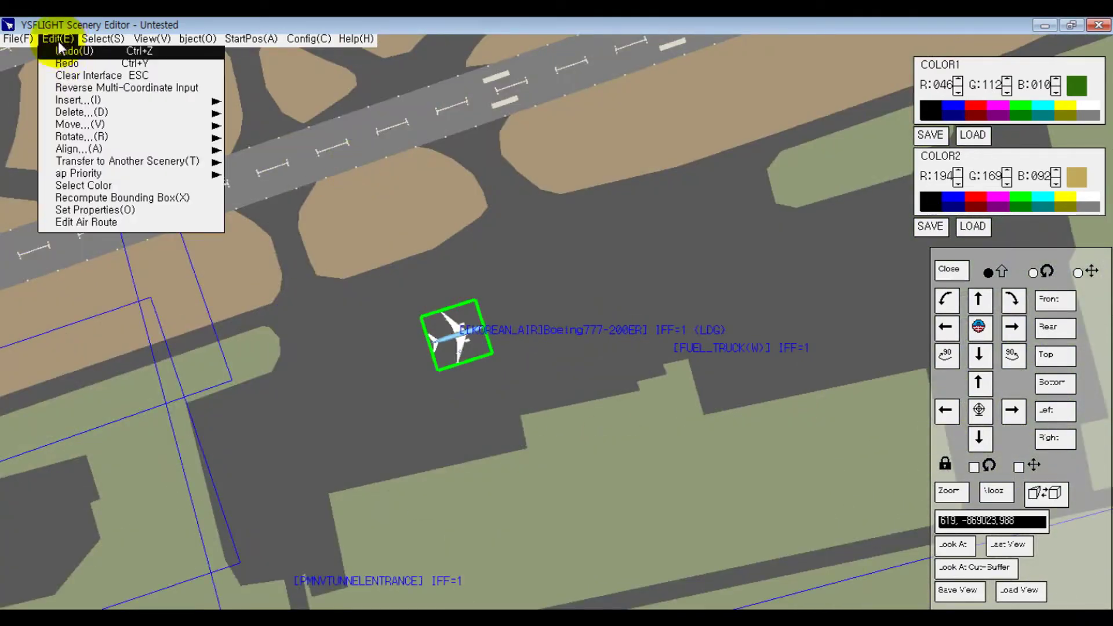
{"action": "mouse_move", "coordinate": [102, 40]}
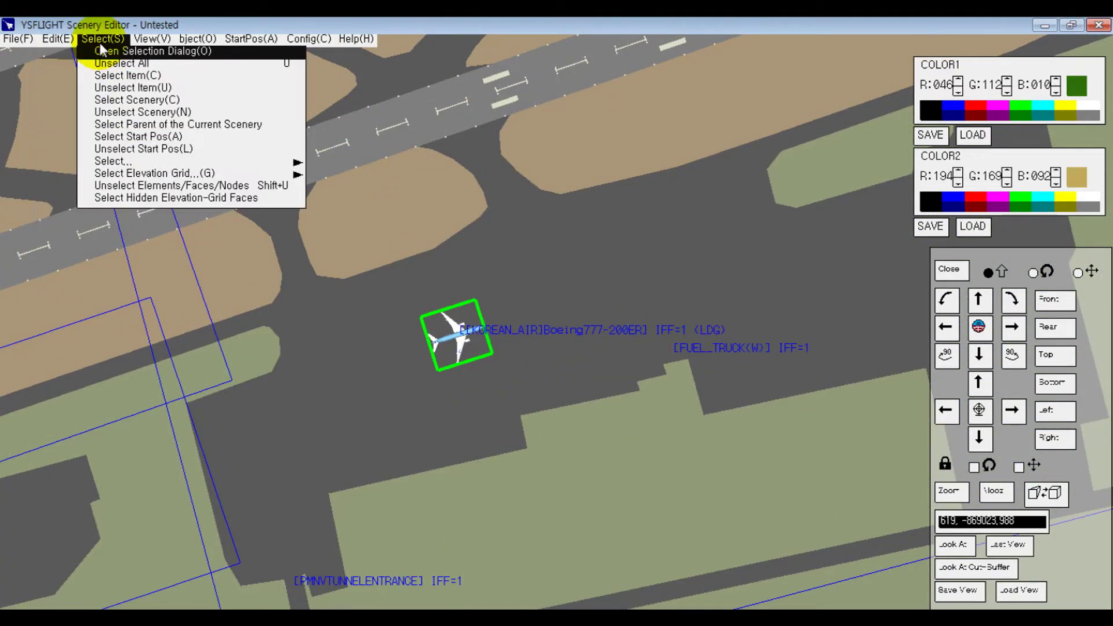
{"action": "mouse_move", "coordinate": [58, 39]}
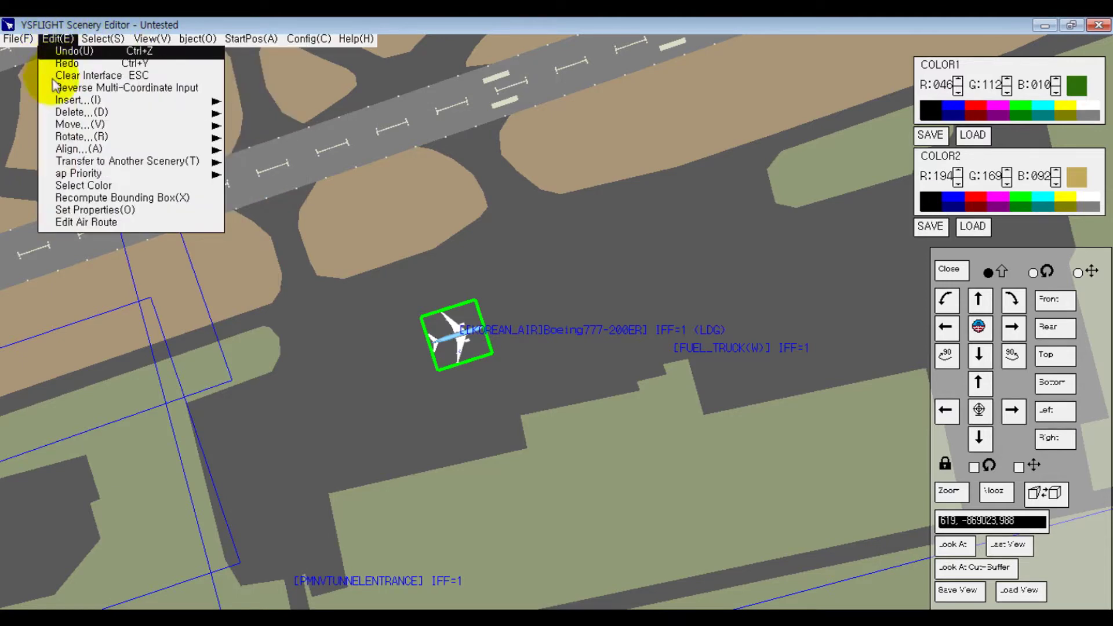
{"action": "mouse_move", "coordinate": [64, 100]}
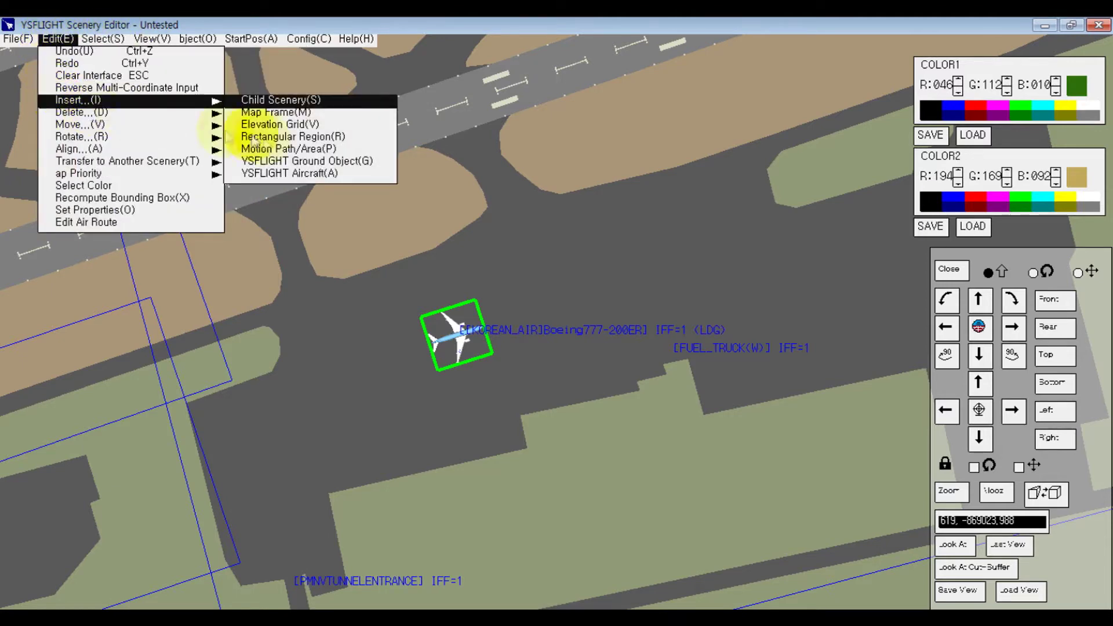
{"action": "left_click", "coordinate": [288, 149]}
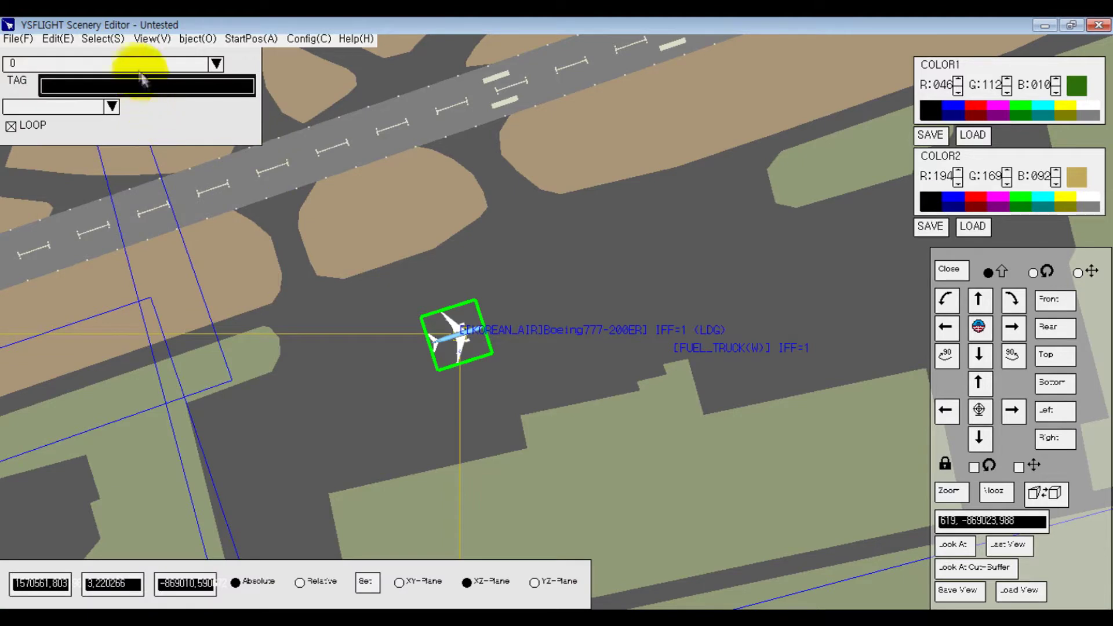
{"action": "left_click", "coordinate": [123, 64]}
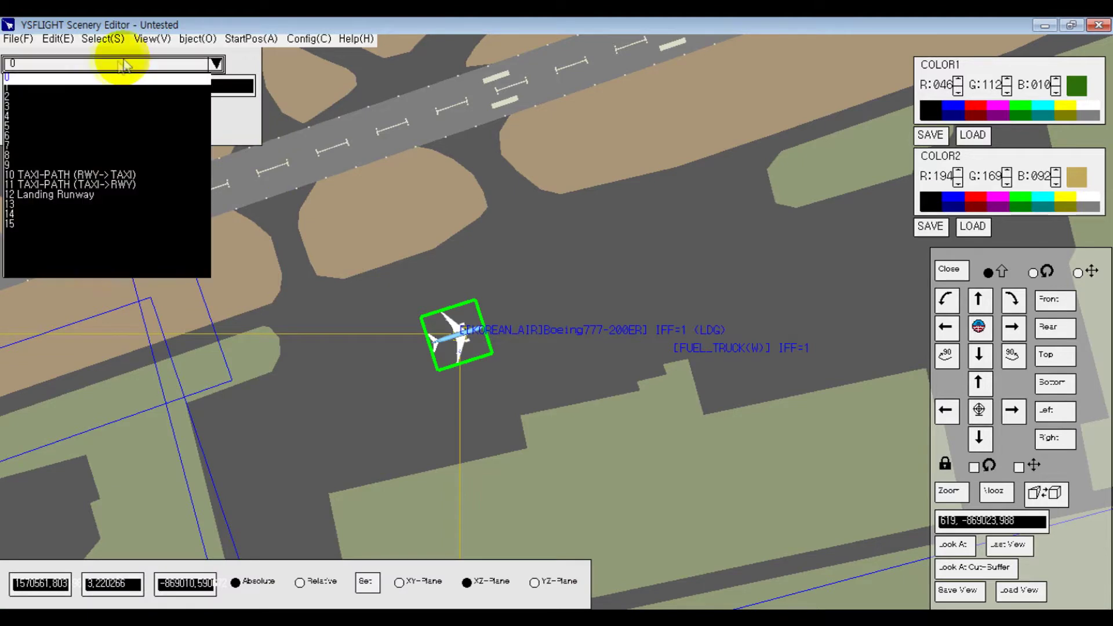
{"action": "left_click", "coordinate": [62, 174]}
Step: Place the first taxi path points from the Boeing 777 east across the apron, turning north toward the parallel taxiway
{"action": "scroll", "coordinate": [394, 287], "scroll_direction": "up", "scroll_amount": 2}
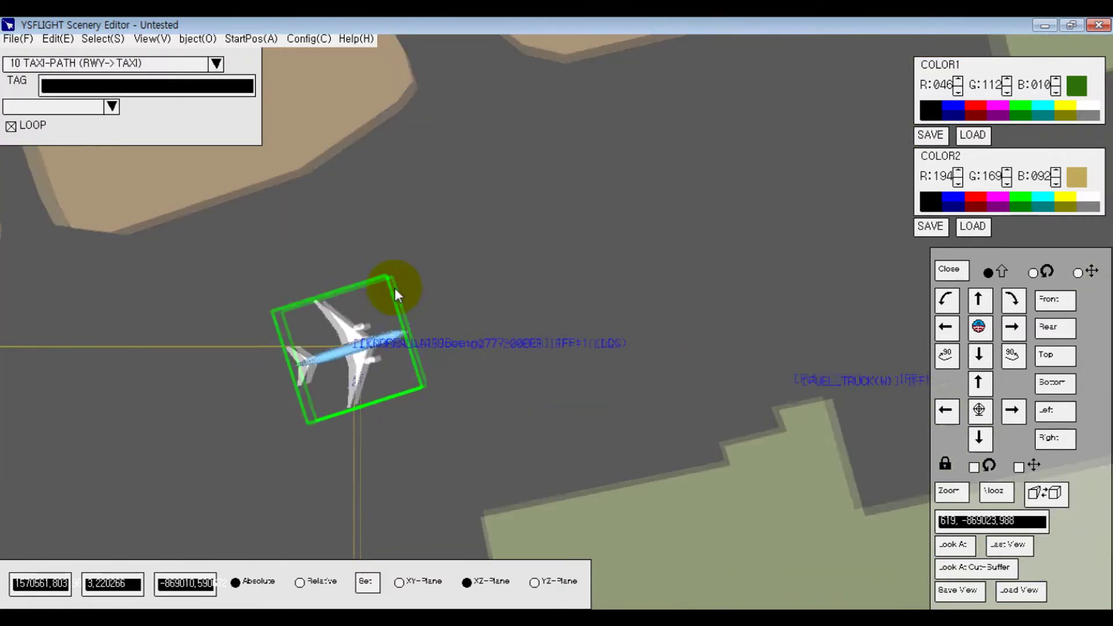
{"action": "left_click_drag", "start_coordinate": [423, 330], "coordinate": [663, 261]}
{"action": "left_click_drag", "start_coordinate": [581, 320], "coordinate": [462, 401]}
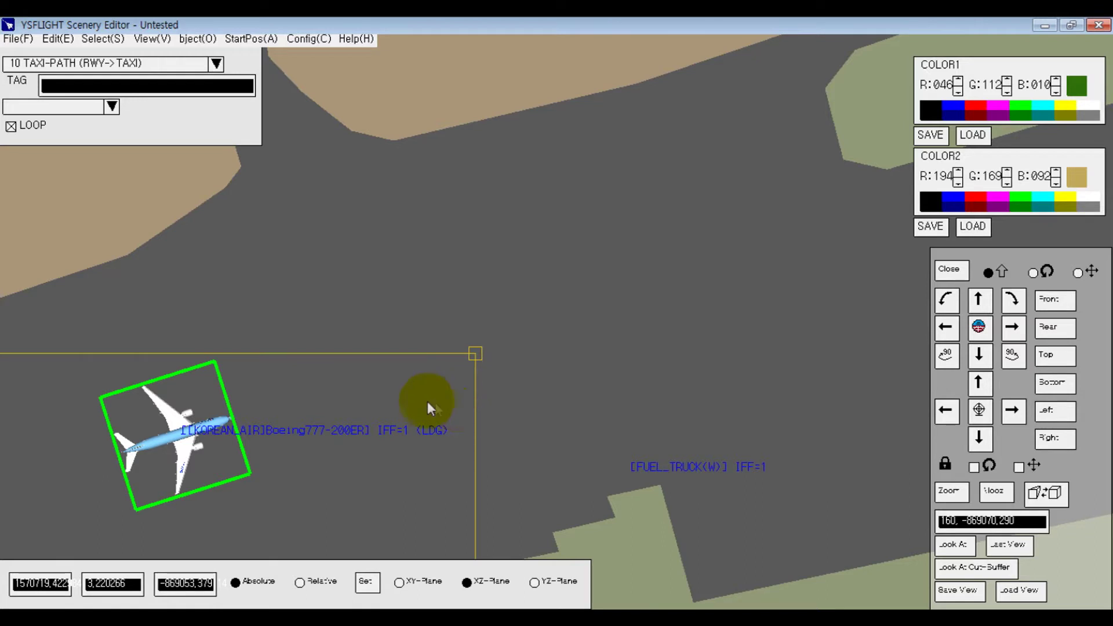
{"action": "left_click_drag", "start_coordinate": [457, 396], "coordinate": [718, 326]}
{"action": "middle_click_drag", "start_coordinate": [777, 345], "coordinate": [626, 395]}
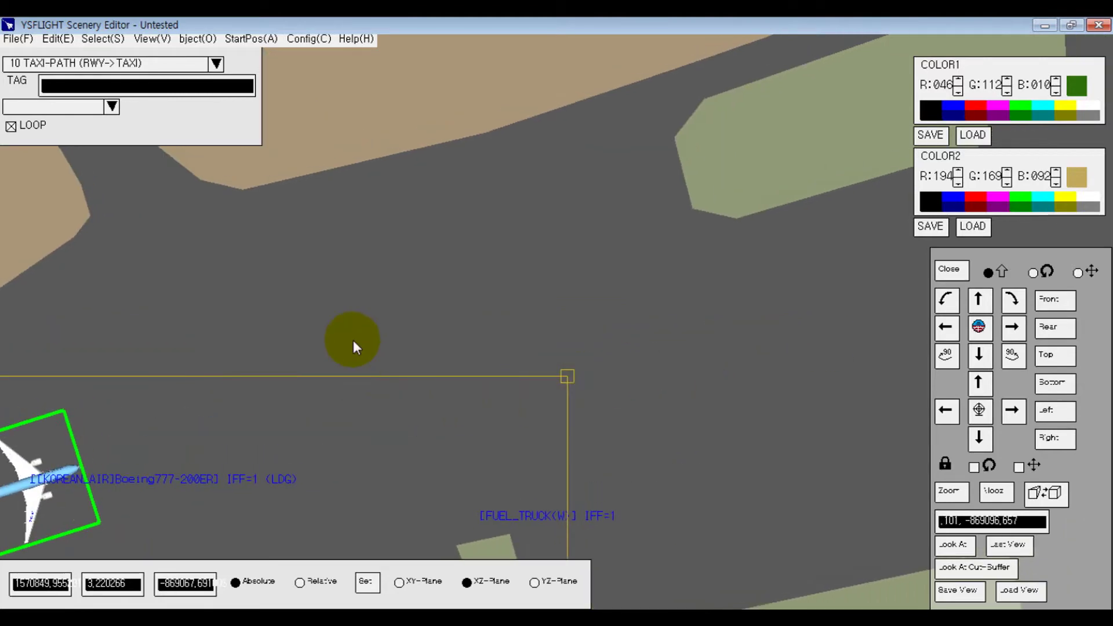
{"action": "left_click_drag", "start_coordinate": [567, 363], "coordinate": [584, 198]}
{"action": "left_click", "coordinate": [584, 198]}
{"action": "middle_click_drag", "start_coordinate": [596, 126], "coordinate": [540, 319]}
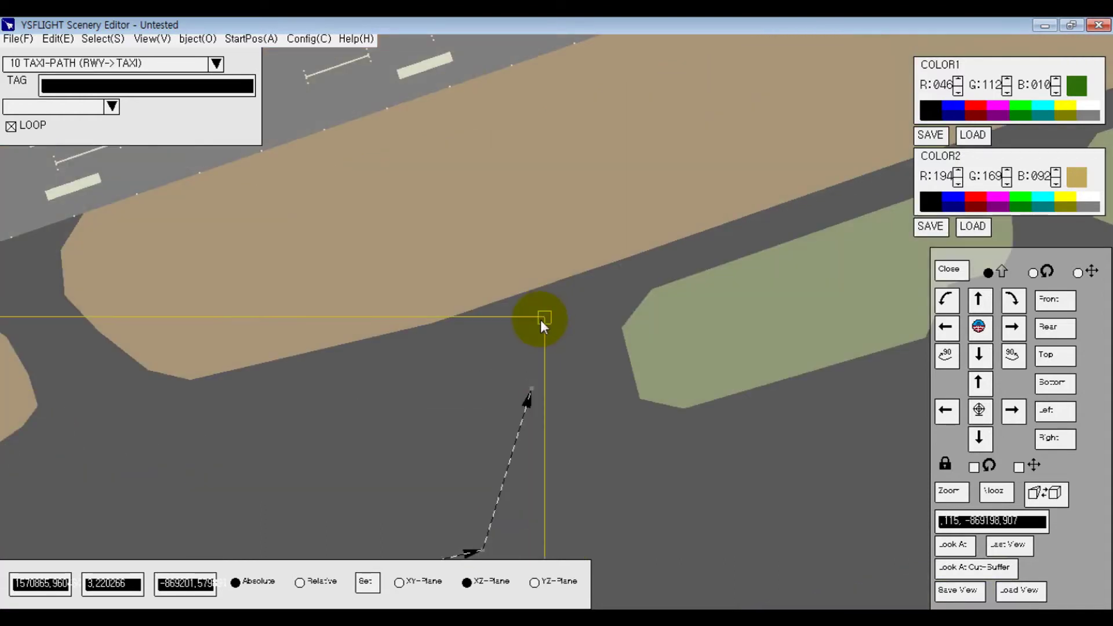
Step: Extend the taxi path northeast along the parallel taxiway to just before the connector leading to the runway 25R threshold
{"action": "left_click_drag", "start_coordinate": [539, 325], "coordinate": [575, 294]}
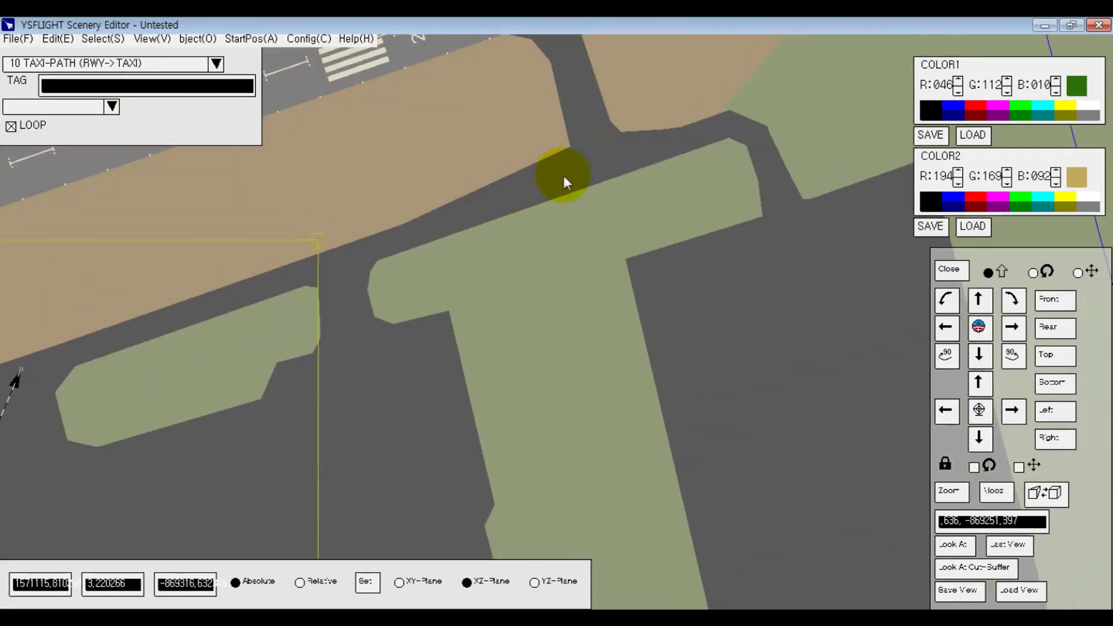
{"action": "mouse_move", "coordinate": [563, 176]}
{"action": "left_mouse_down"}
{"action": "mouse_move", "coordinate": [590, 181]}
{"action": "mouse_move", "coordinate": [573, 179]}
{"action": "left_mouse_up"}
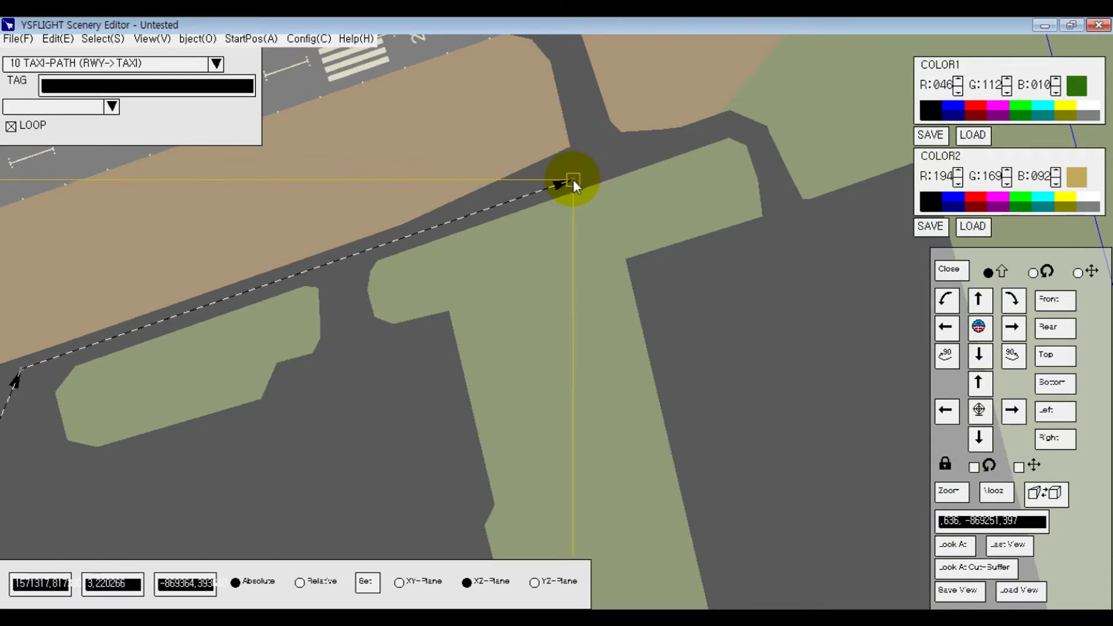
{"action": "left_click_drag", "start_coordinate": [573, 179], "coordinate": [573, 179]}
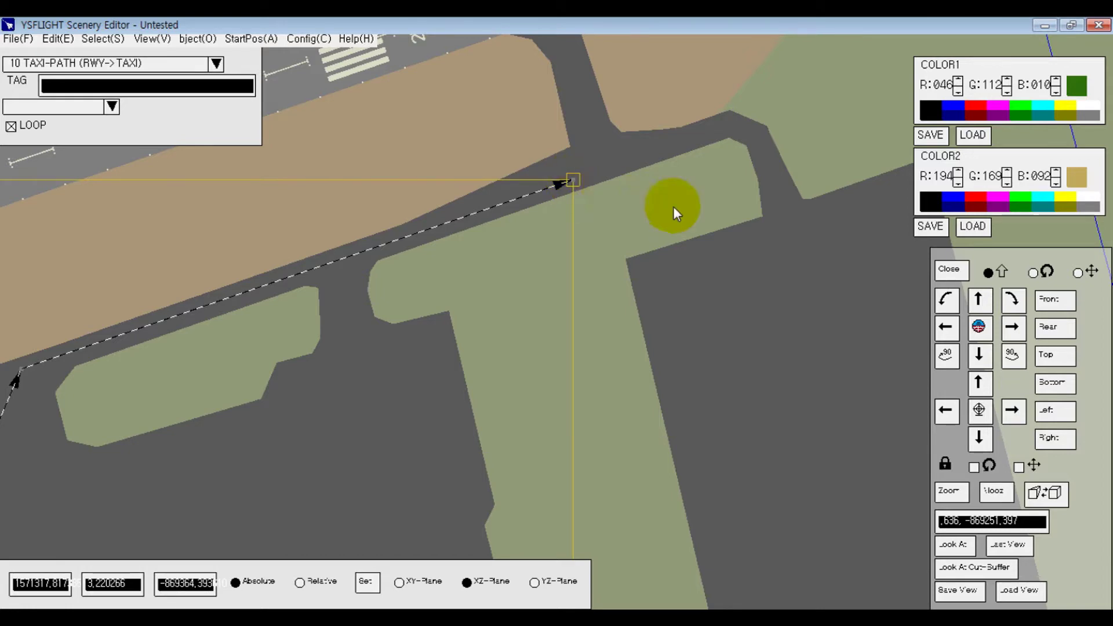
Step: Turn the taxi path north with two points at the junction of the parallel taxiway and the connector to runway 25R
{"action": "scroll", "coordinate": [658, 241], "scroll_direction": "up", "scroll_amount": 3}
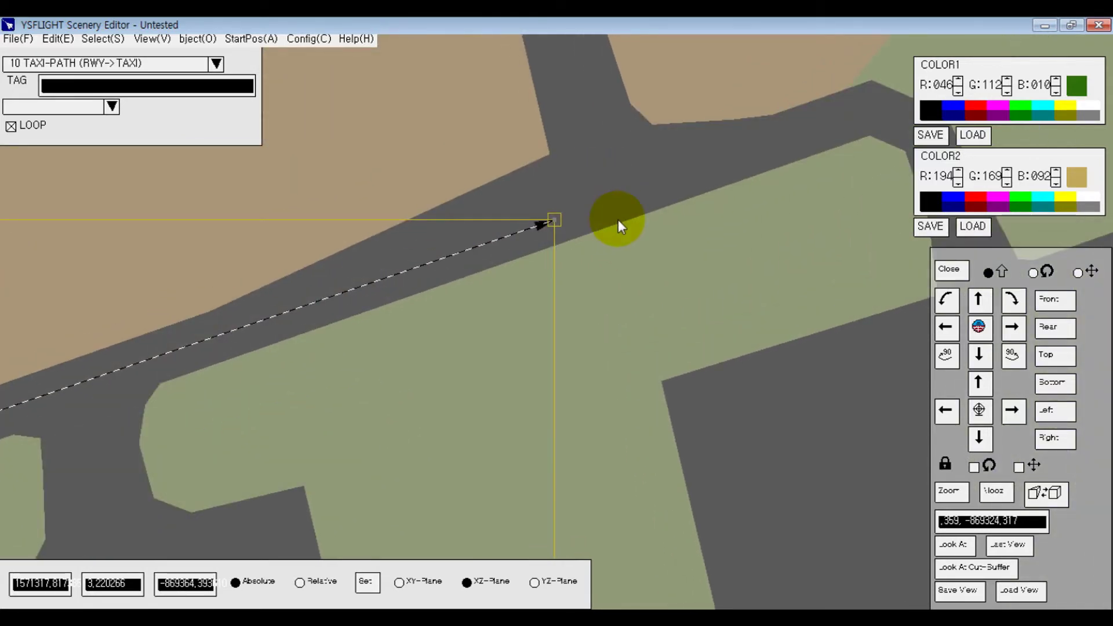
{"action": "scroll", "coordinate": [565, 339], "scroll_direction": "up", "scroll_amount": 2}
{"action": "scroll", "coordinate": [539, 359], "scroll_direction": "up", "scroll_amount": 1}
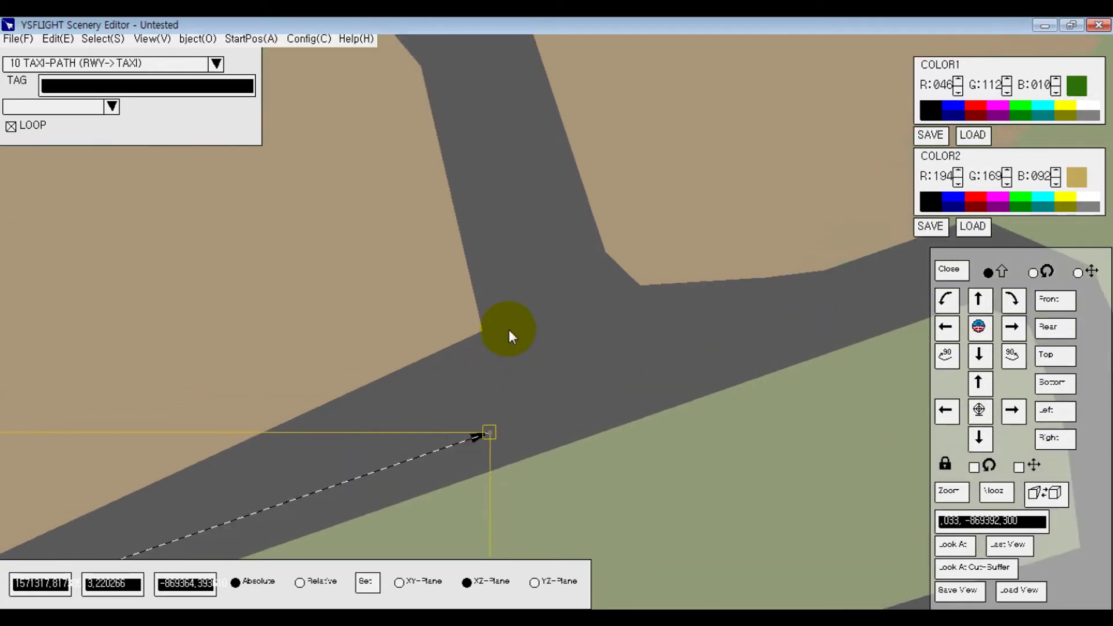
{"action": "key", "text": "Caps_Lock"}
{"action": "key", "text": "Caps_Lock"}
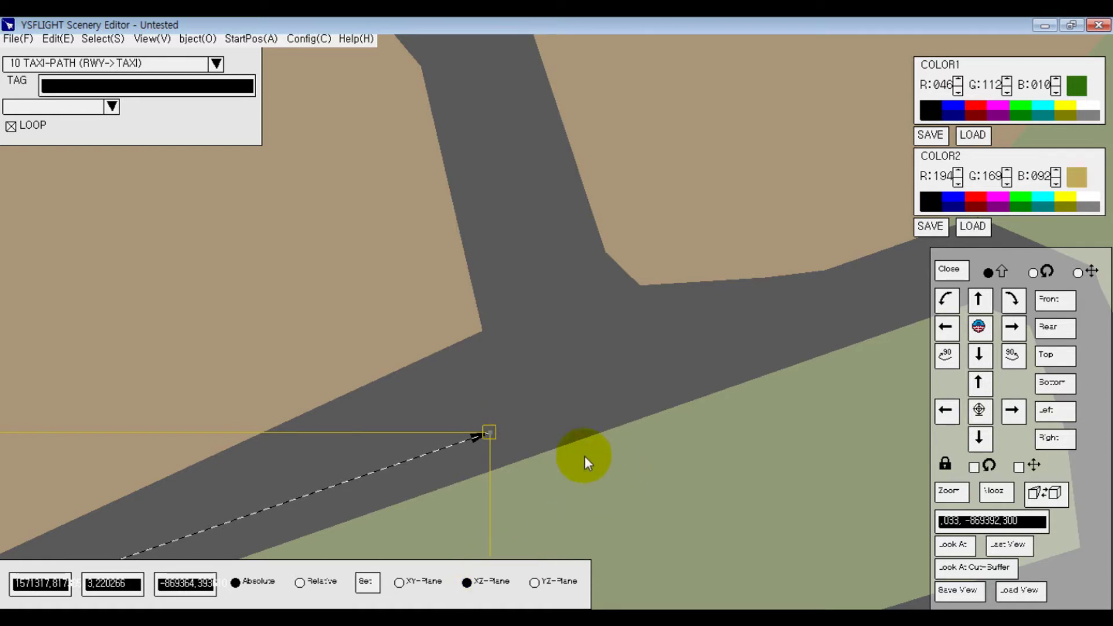
{"action": "mouse_move", "coordinate": [591, 422]}
{"action": "left_mouse_down"}
{"action": "mouse_move", "coordinate": [619, 461]}
{"action": "mouse_move", "coordinate": [583, 419]}
{"action": "left_mouse_up"}
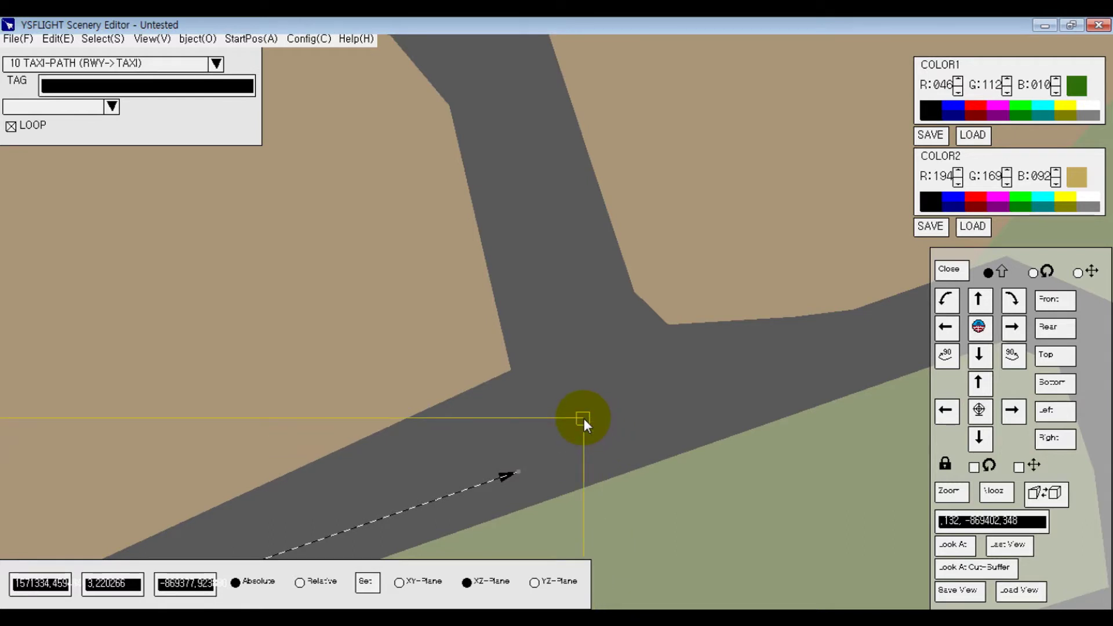
{"action": "mouse_move", "coordinate": [583, 419]}
{"action": "left_mouse_down"}
{"action": "mouse_move", "coordinate": [571, 434]}
{"action": "mouse_move", "coordinate": [538, 415]}
{"action": "mouse_move", "coordinate": [549, 425]}
{"action": "mouse_move", "coordinate": [571, 405]}
{"action": "left_mouse_up"}
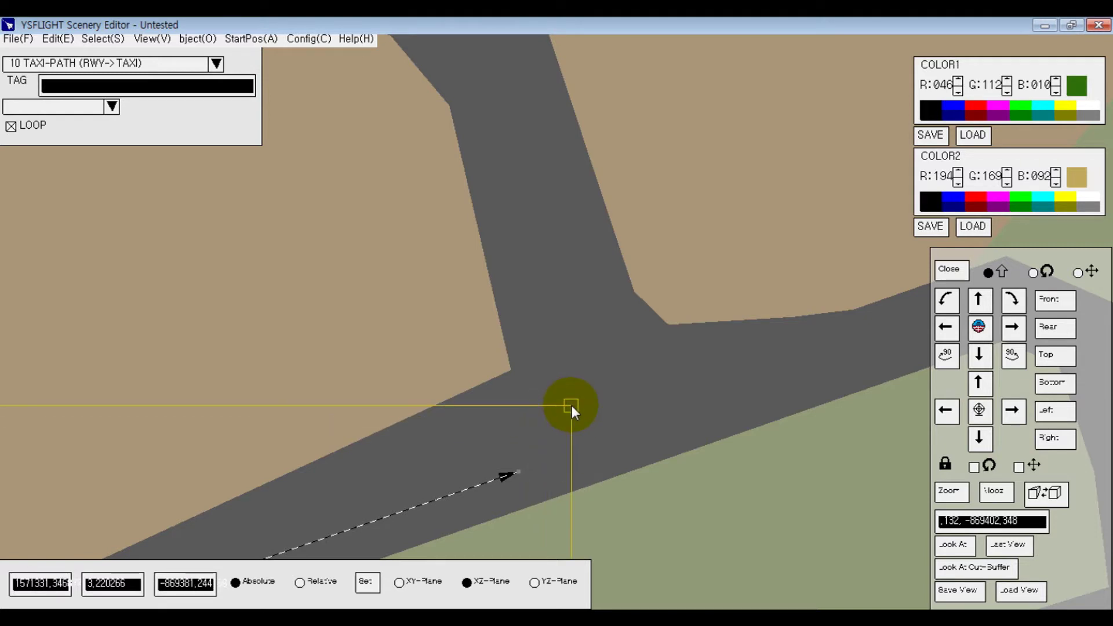
{"action": "left_click", "coordinate": [571, 406]}
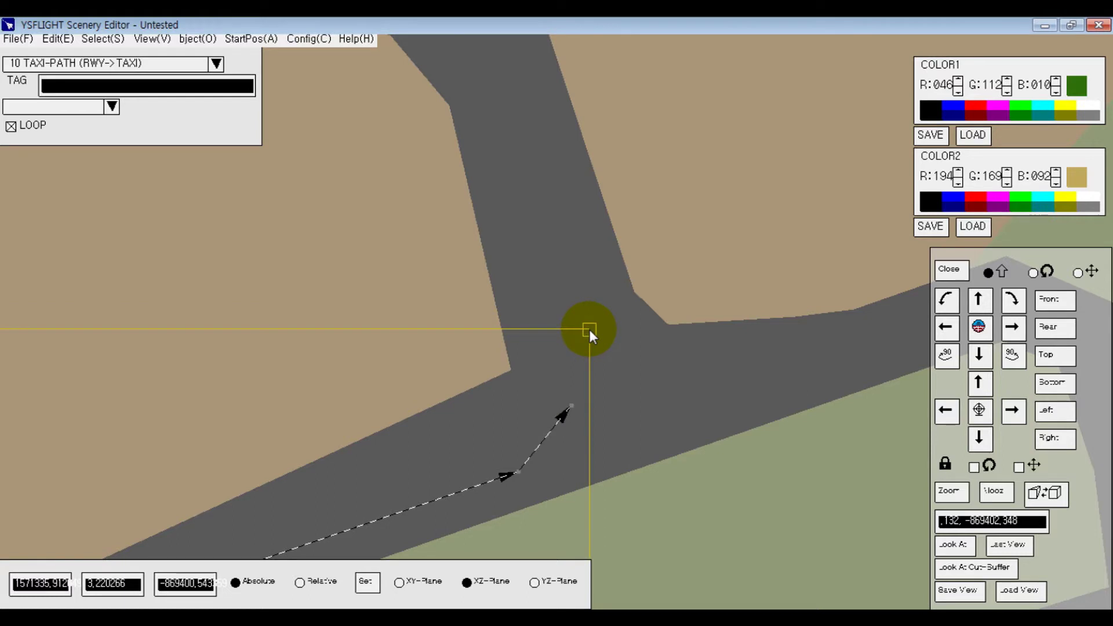
{"action": "left_click", "coordinate": [575, 317]}
{"action": "middle_click_drag", "start_coordinate": [644, 407], "coordinate": [666, 433]}
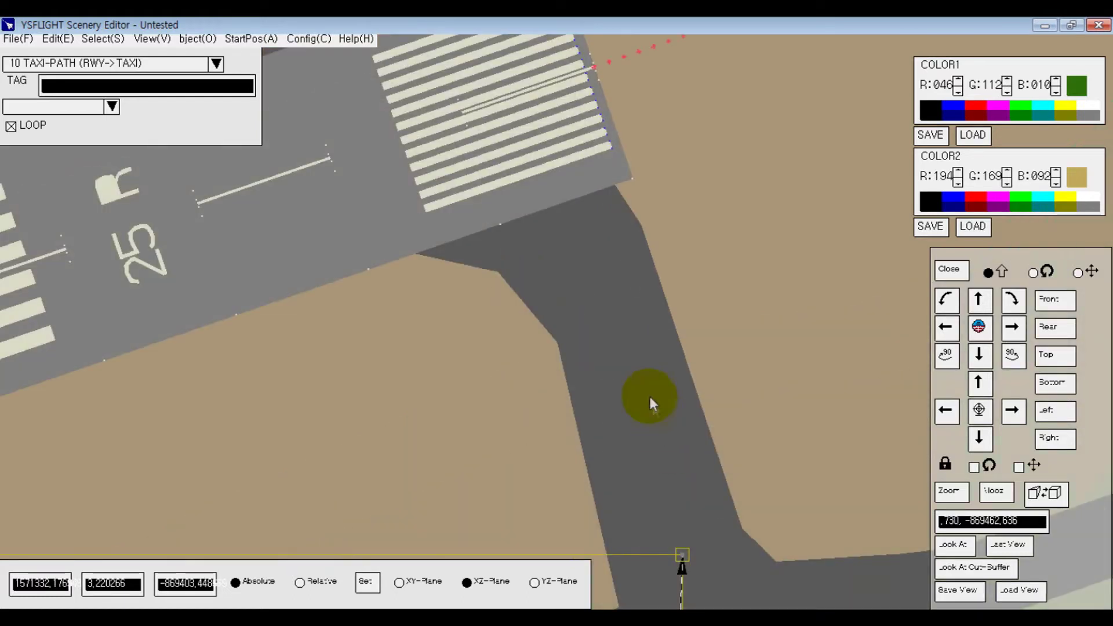
Step: Extend the taxi path up the connector to a point just short of the runway 25R edge, replacing misplaced points
{"action": "left_click_drag", "start_coordinate": [511, 87], "coordinate": [527, 132]}
{"action": "left_click", "coordinate": [531, 188]}
{"action": "key", "text": "ctrl+z"}
{"action": "left_click", "coordinate": [569, 220]}
{"action": "key", "text": "ctrl+z"}
{"action": "left_click", "coordinate": [571, 219]}
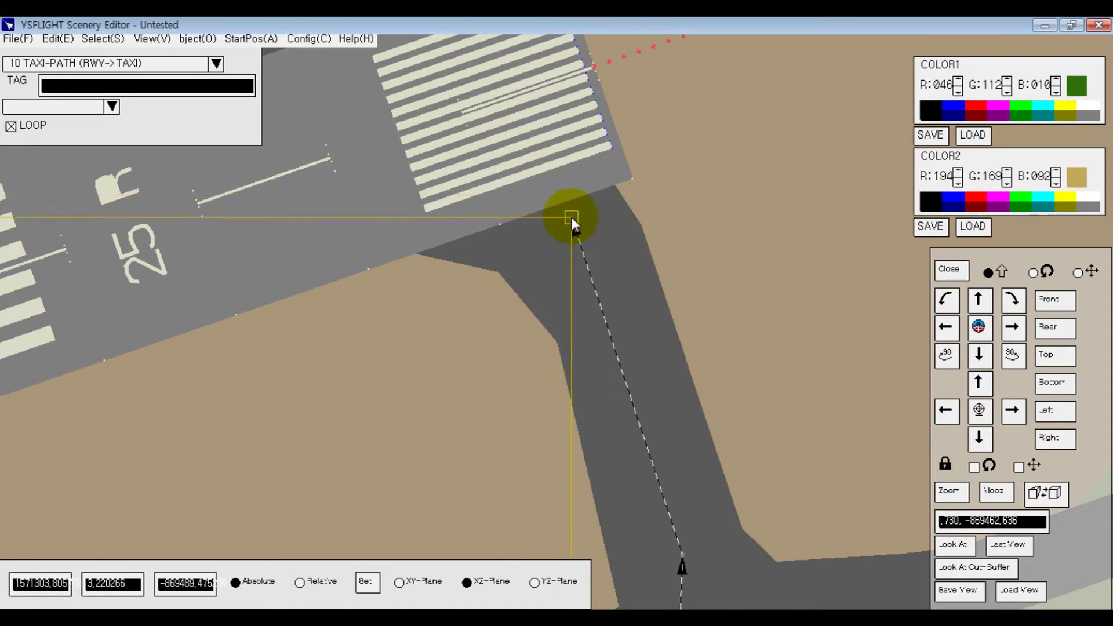
Step: Curve the taxi path across the runway 25R threshold stripes and onto the start of the first centerline marking
{"action": "left_click", "coordinate": [517, 174]}
{"action": "left_click", "coordinate": [412, 141]}
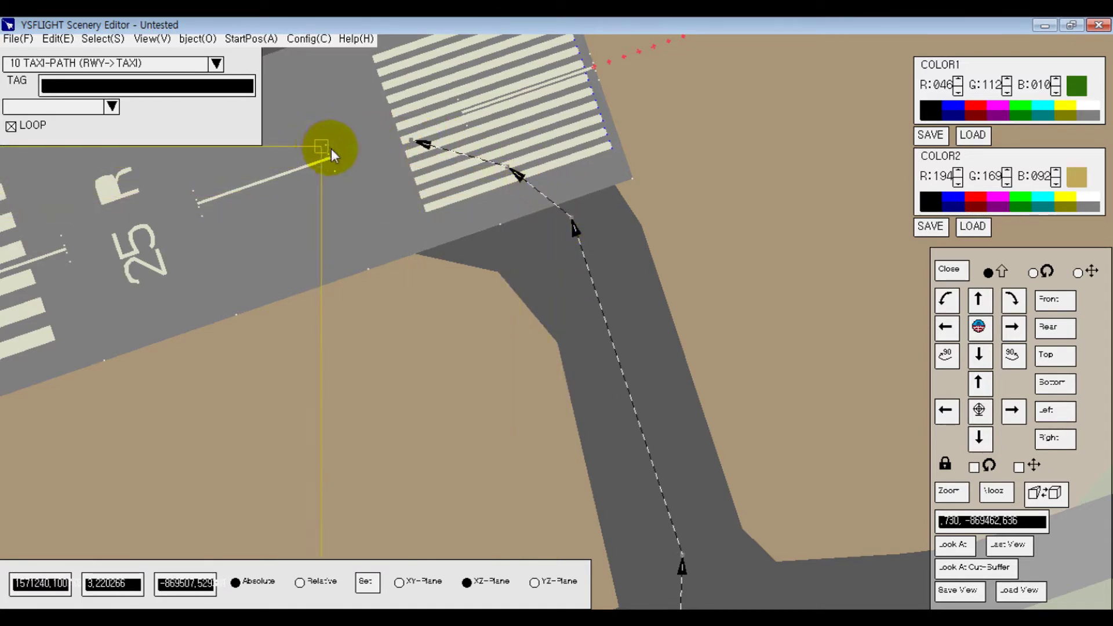
{"action": "key", "text": "ctrl+z"}
{"action": "left_click", "coordinate": [414, 147]}
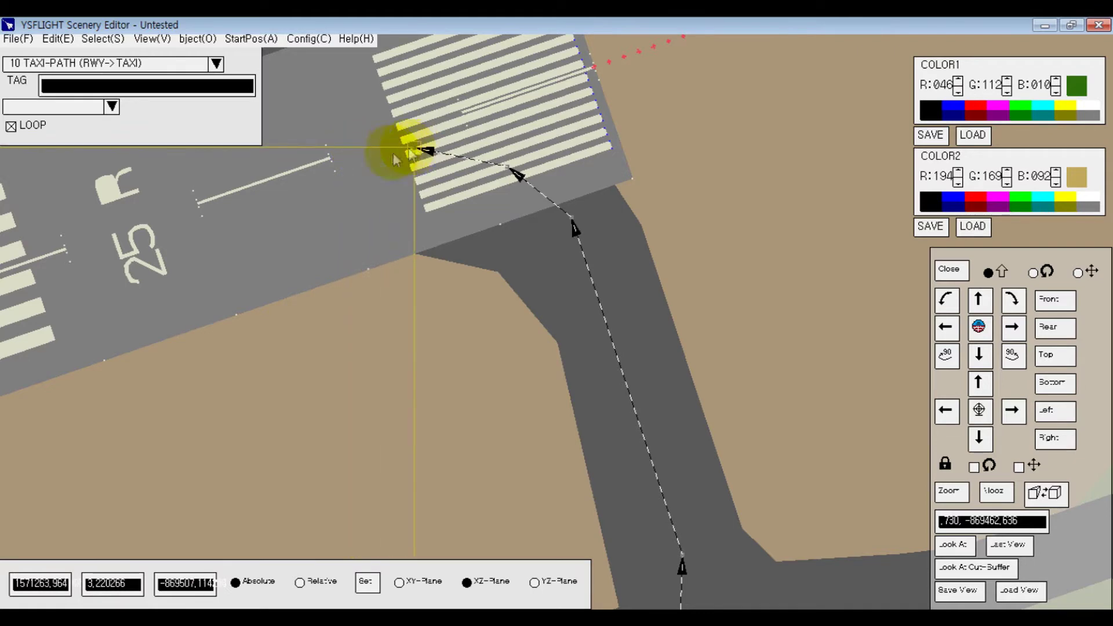
{"action": "left_click", "coordinate": [332, 158]}
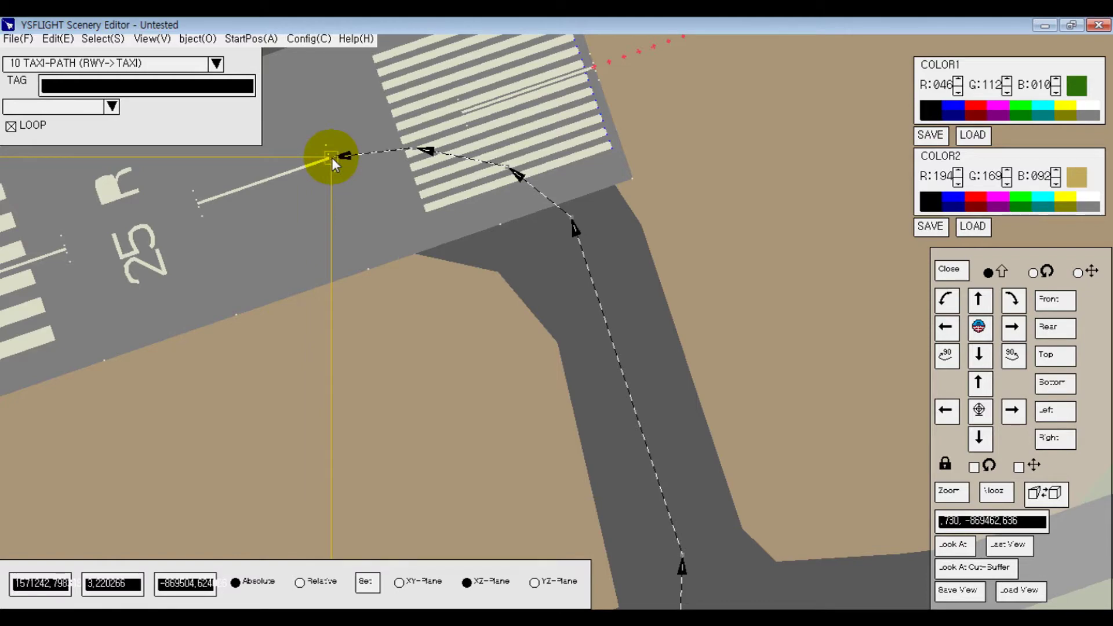
Step: Change the motion path type to 11 TAXI-PATH (TAXI->RWY)
{"action": "scroll", "coordinate": [459, 260], "scroll_direction": "down", "scroll_amount": 10}
{"action": "middle_click_drag", "start_coordinate": [446, 376], "coordinate": [502, 415]}
{"action": "scroll", "coordinate": [493, 253], "scroll_direction": "up", "scroll_amount": 6}
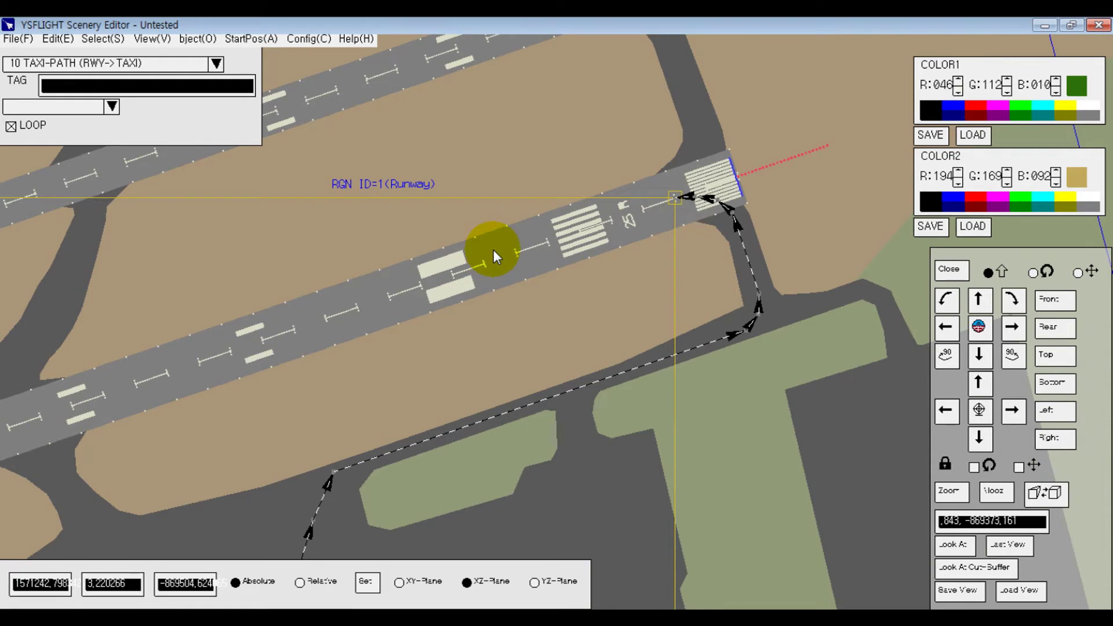
{"action": "left_click", "coordinate": [148, 64]}
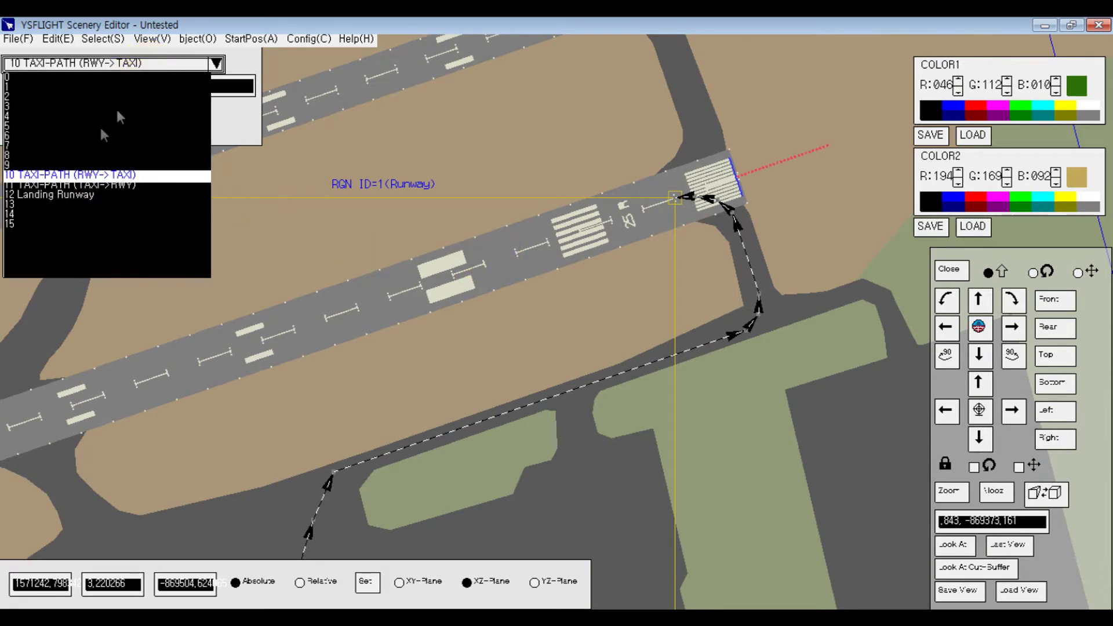
{"action": "left_click", "coordinate": [64, 185]}
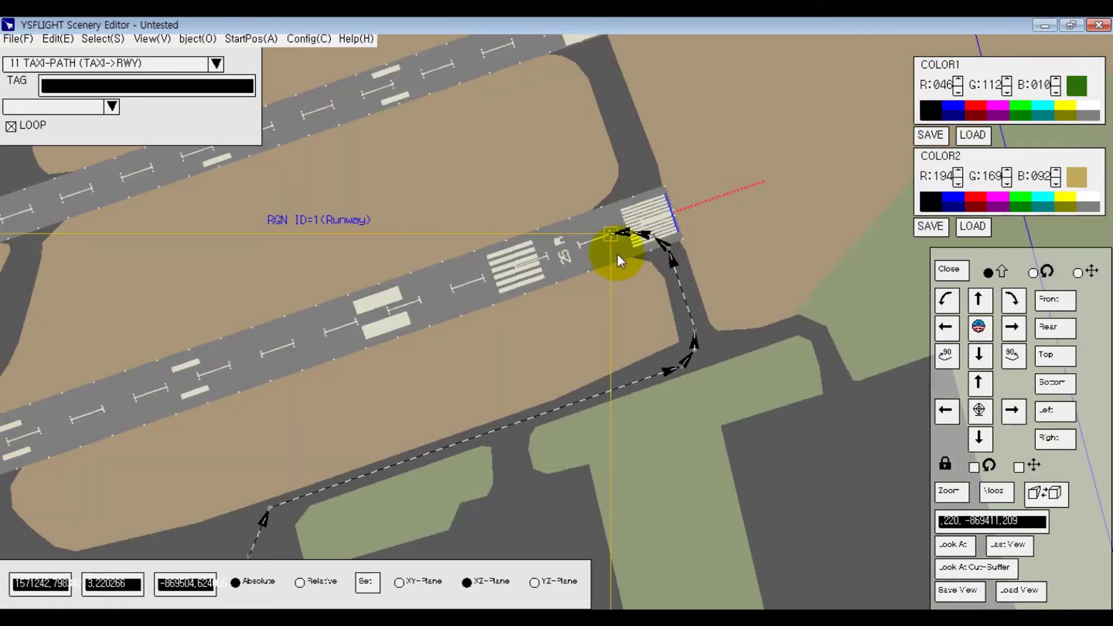
Step: Extend the taxi path along the full runway centerline to the first centerline marking at the 7R end
{"action": "scroll", "coordinate": [603, 183], "scroll_direction": "up", "scroll_amount": 2}
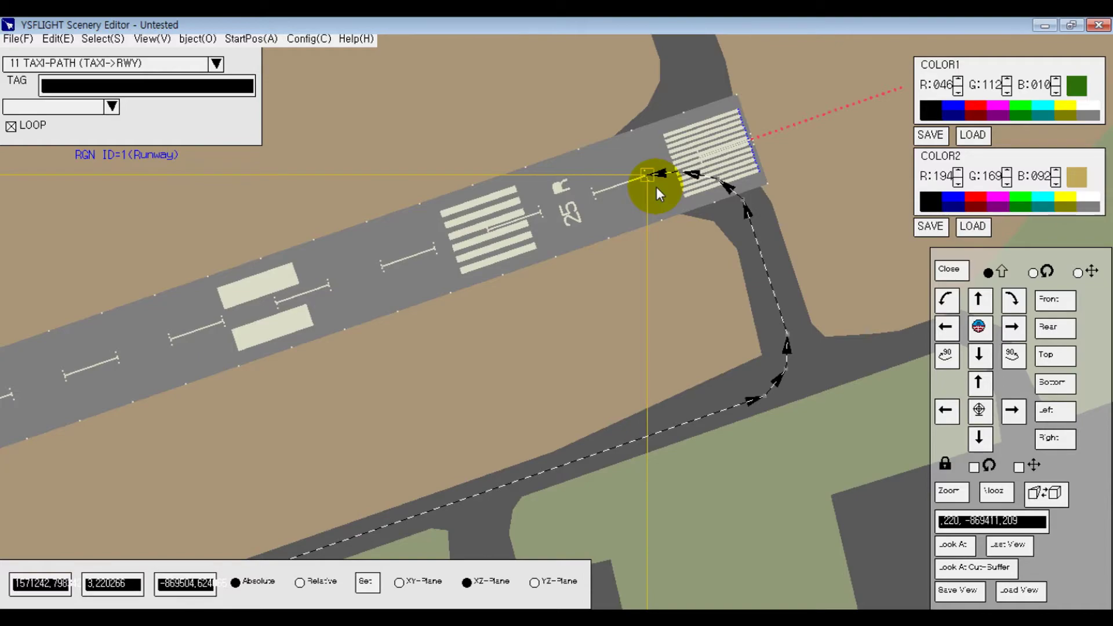
{"action": "scroll", "coordinate": [628, 308], "scroll_direction": "down", "scroll_amount": 4}
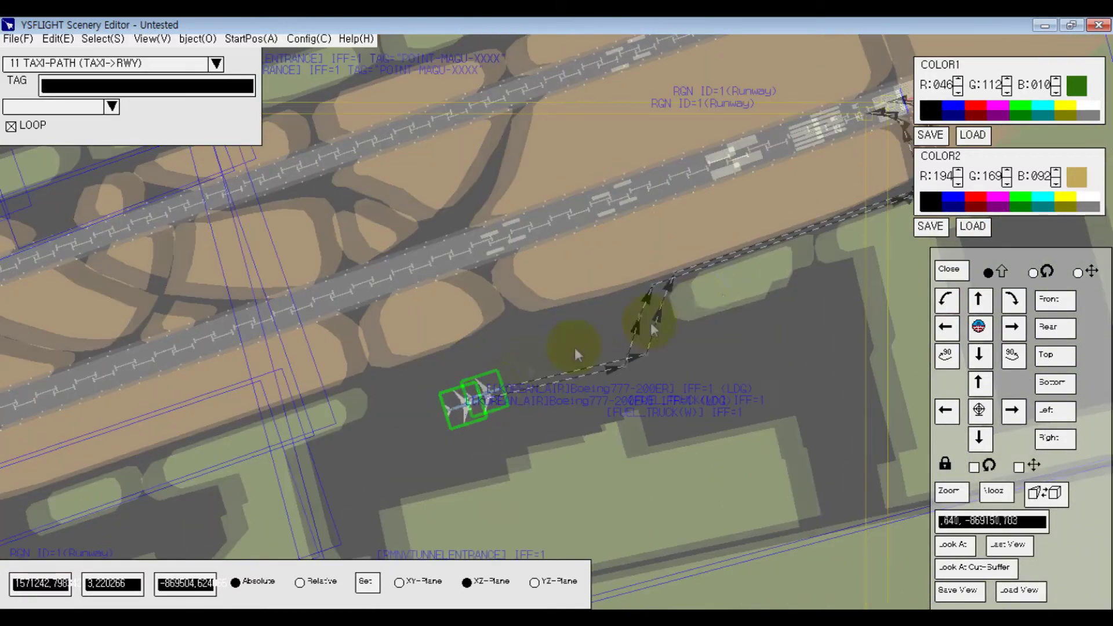
{"action": "left_click_drag", "start_coordinate": [575, 347], "coordinate": [634, 408]}
{"action": "scroll", "coordinate": [403, 315], "scroll_direction": "up", "scroll_amount": 4}
{"action": "scroll", "coordinate": [437, 398], "scroll_direction": "up", "scroll_amount": 6}
{"action": "left_click_drag", "start_coordinate": [437, 398], "coordinate": [693, 305]}
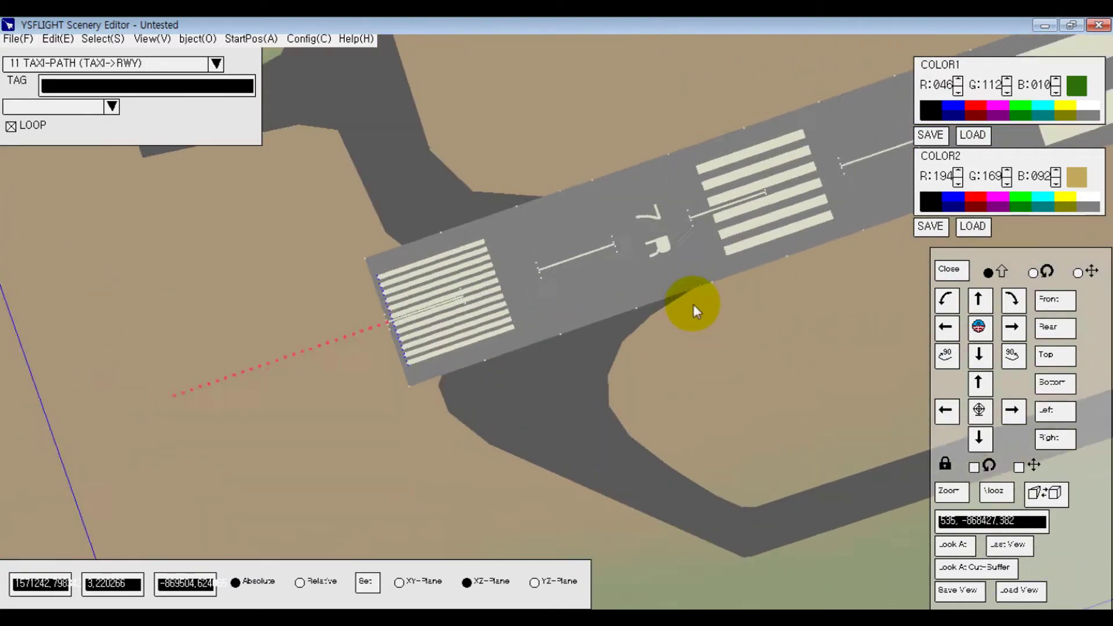
{"action": "scroll", "coordinate": [693, 304], "scroll_direction": "up", "scroll_amount": 3}
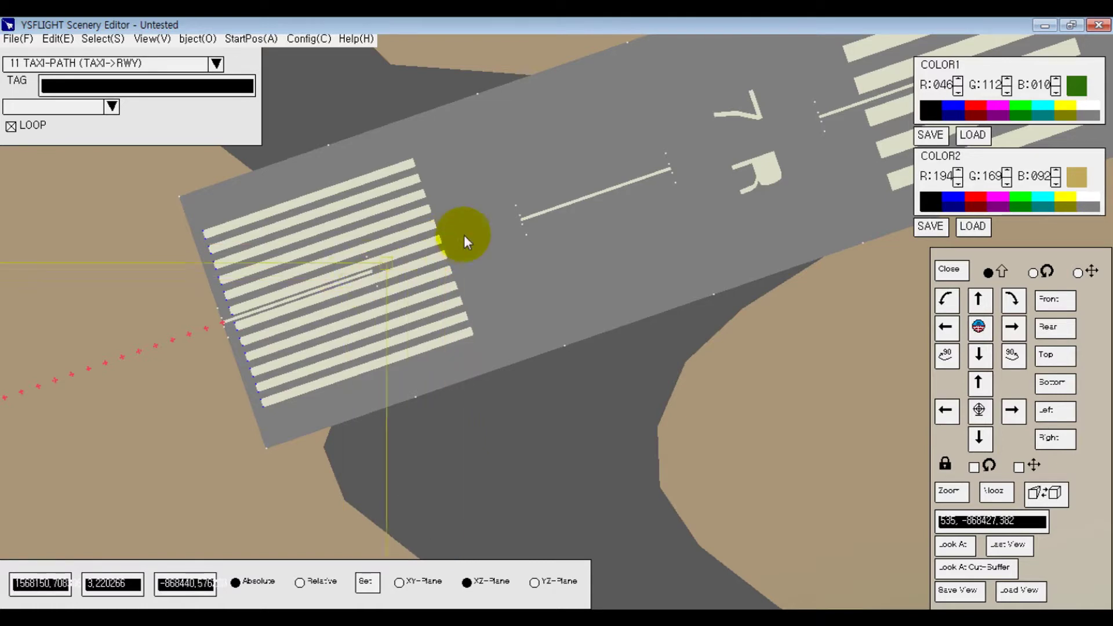
{"action": "left_click", "coordinate": [554, 211]}
Step: Examine the drawn path from the parked Boeing 777 around to runway 25R and down to the 7R end
{"action": "left_click_drag", "start_coordinate": [524, 181], "coordinate": [417, 372], "text": "ctrl+shift"}
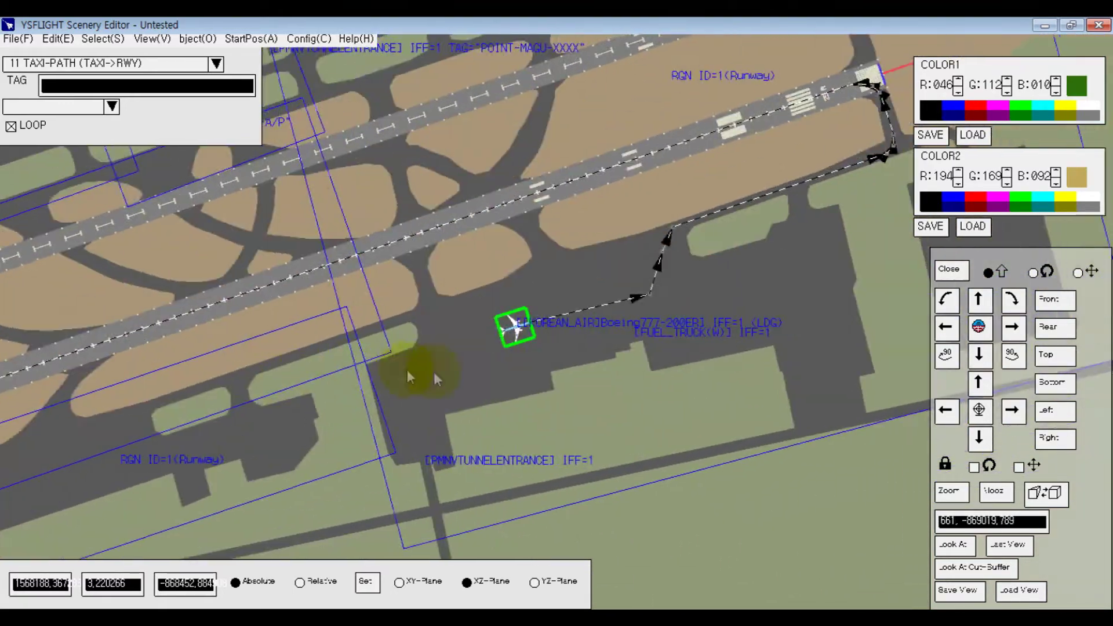
{"action": "left_click_drag", "start_coordinate": [683, 283], "coordinate": [869, 288], "text": "ctrl+shift"}
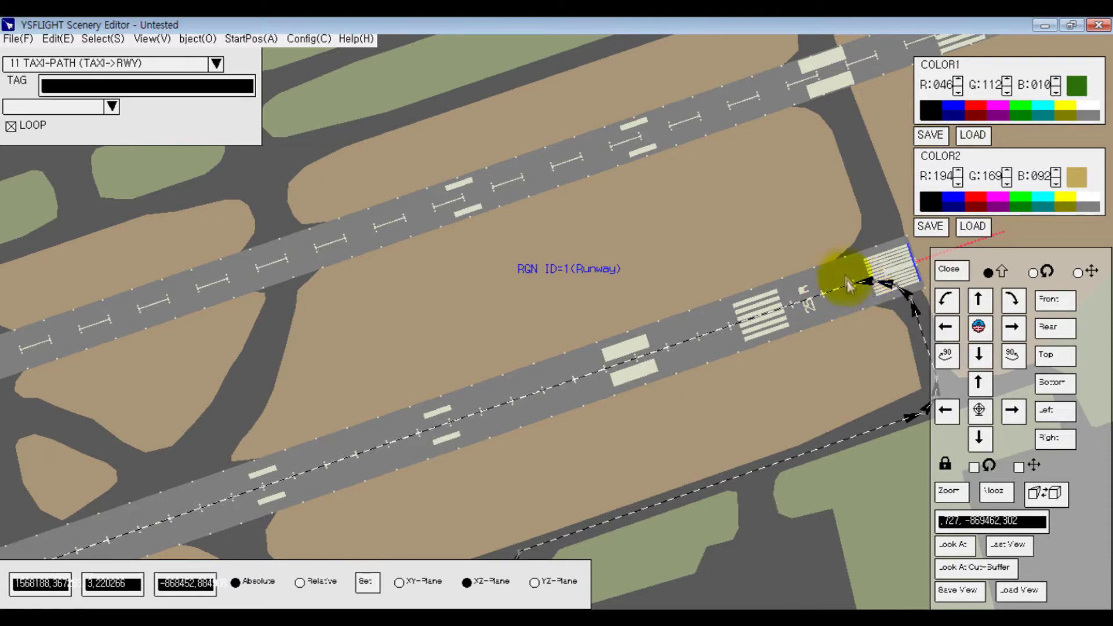
{"action": "left_click_drag", "start_coordinate": [677, 277], "coordinate": [895, 415], "text": "ctrl+shift"}
{"action": "left_click_drag", "start_coordinate": [672, 275], "coordinate": [268, 380], "text": "ctrl+shift"}
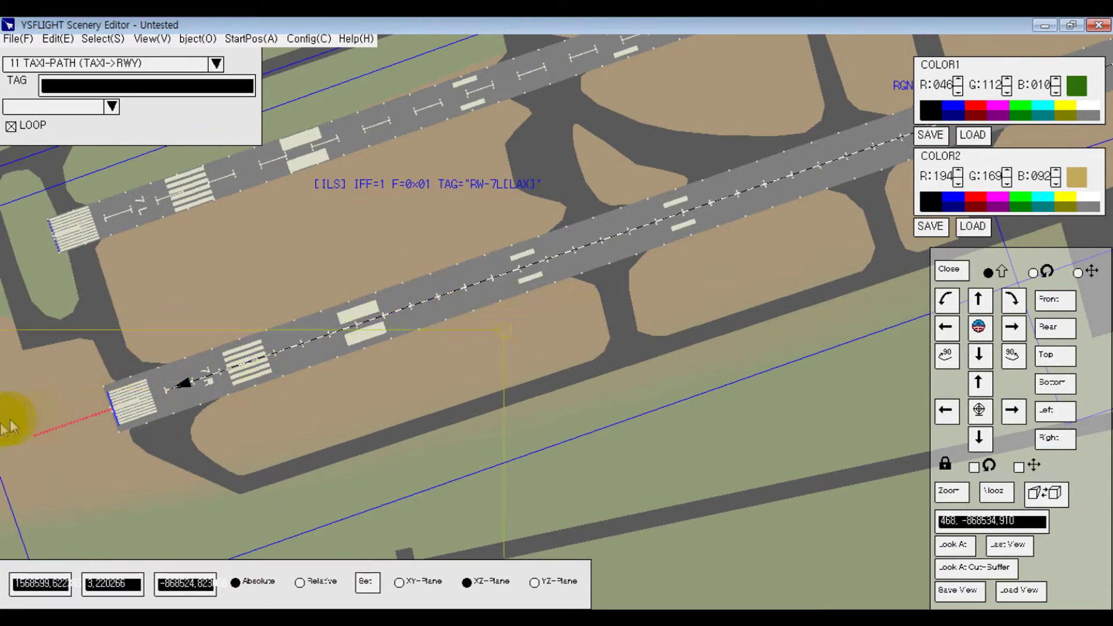
{"action": "left_click_drag", "start_coordinate": [415, 388], "coordinate": [29, 422], "text": "ctrl+shift"}
{"action": "left_click_drag", "start_coordinate": [795, 252], "coordinate": [722, 335], "text": "ctrl+shift"}
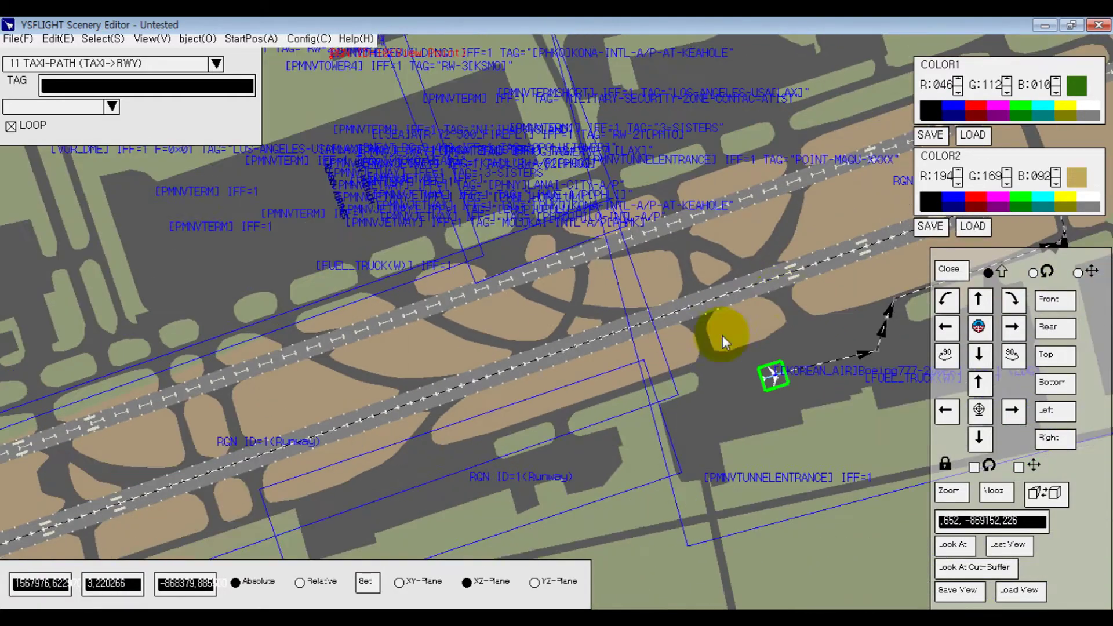
{"action": "left_click_drag", "start_coordinate": [809, 263], "coordinate": [878, 239], "text": "ctrl+shift"}
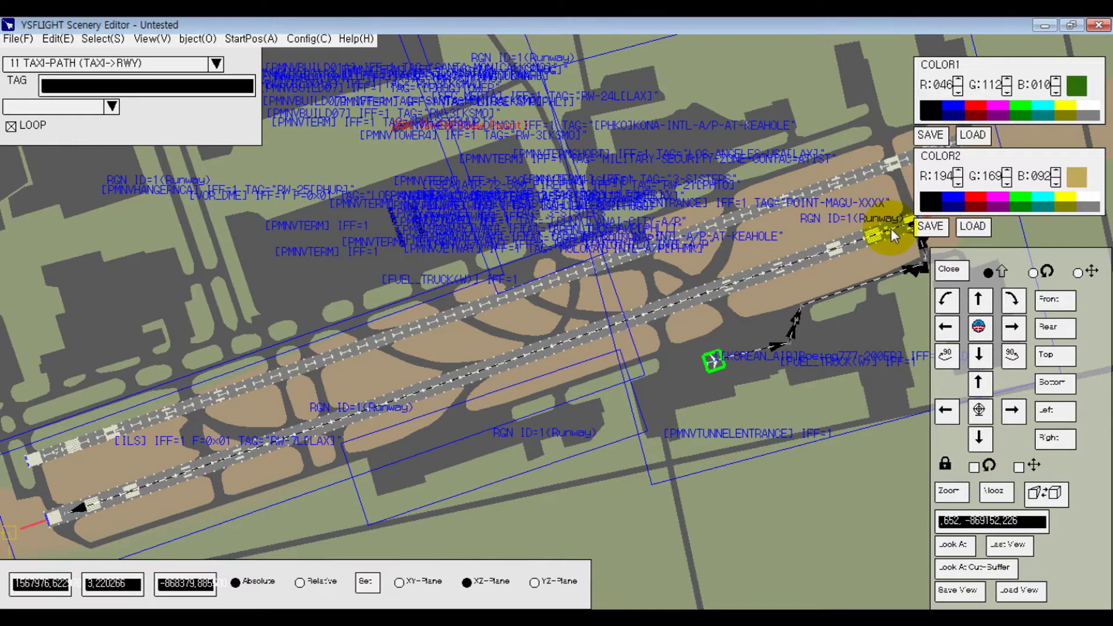
{"action": "left_click", "coordinate": [74, 518]}
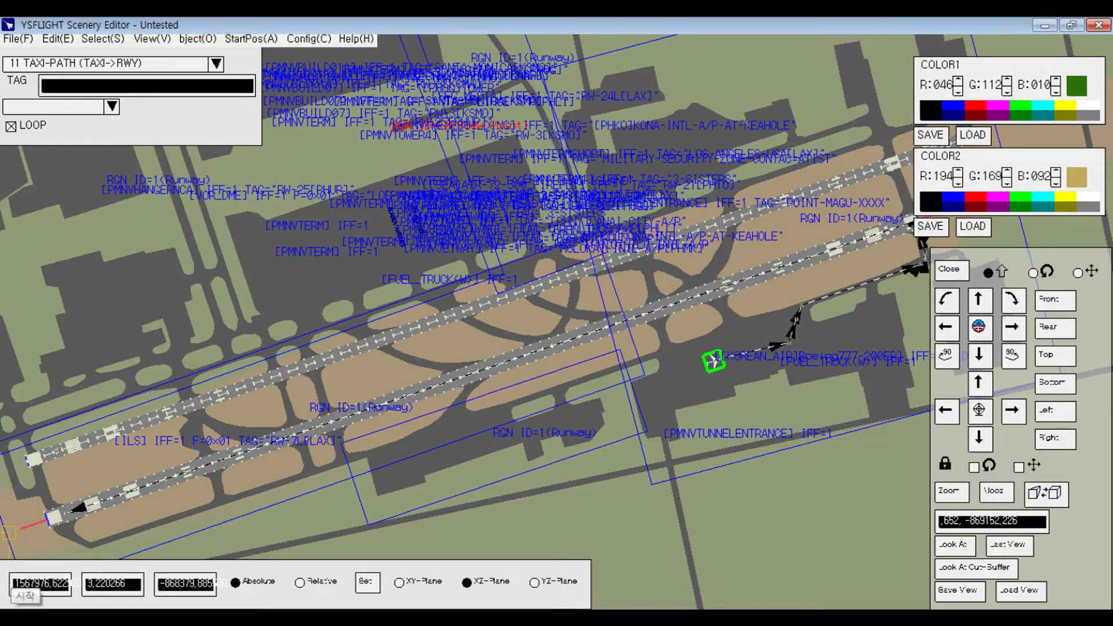
{"action": "left_click_drag", "start_coordinate": [731, 421], "coordinate": [371, 413], "text": "ctrl+shift"}
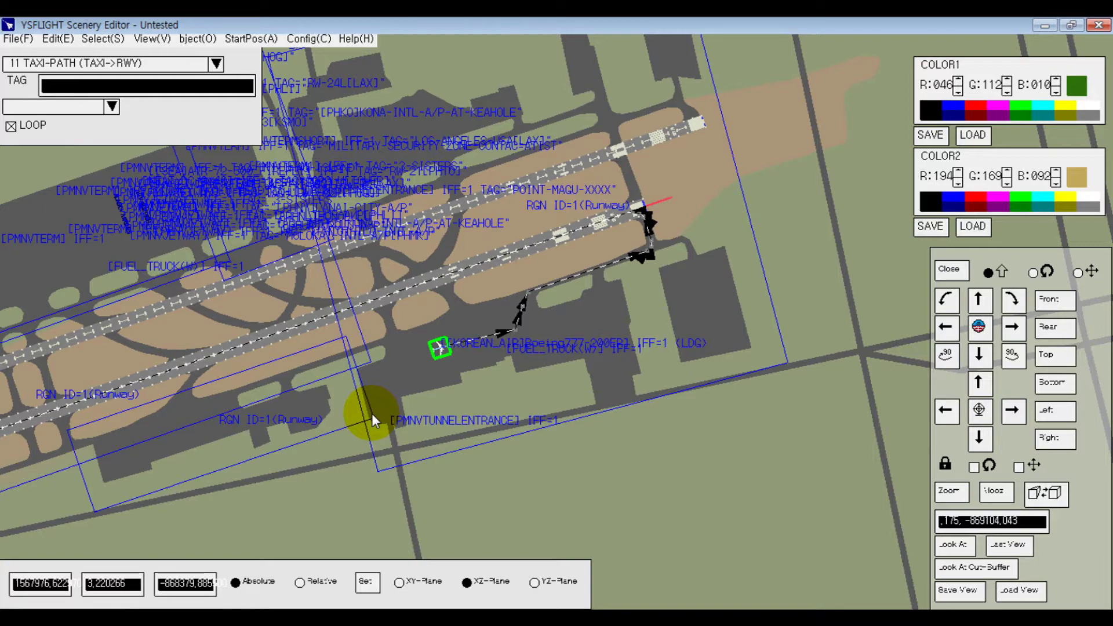
{"action": "key", "text": "Caps_Lock"}
{"action": "left_click_drag", "start_coordinate": [717, 357], "coordinate": [699, 314], "text": "ctrl+shift"}
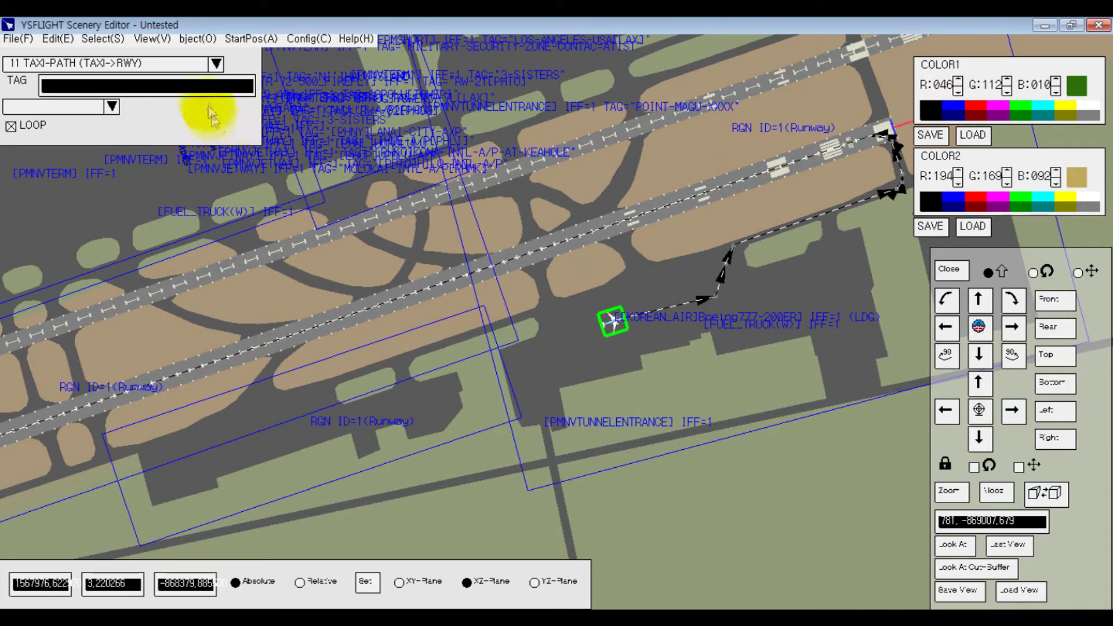
Step: Set the motion path's area type to NO AREA and its tag to LAX(Taxi-RWY)
{"action": "left_click", "coordinate": [113, 107]}
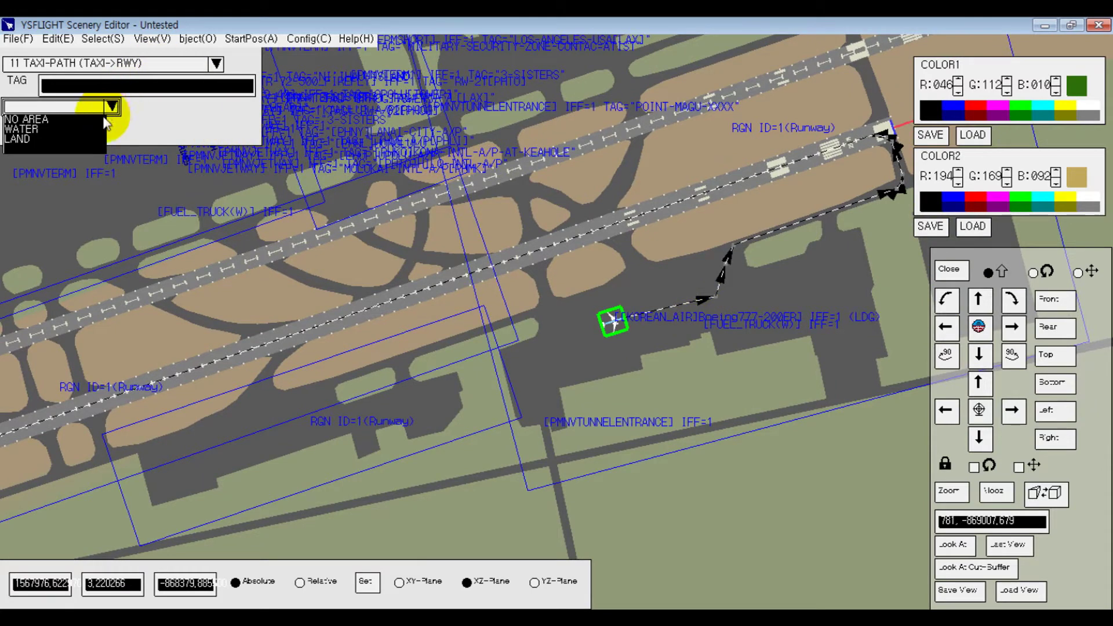
{"action": "left_click", "coordinate": [105, 119]}
{"action": "left_click", "coordinate": [112, 93]}
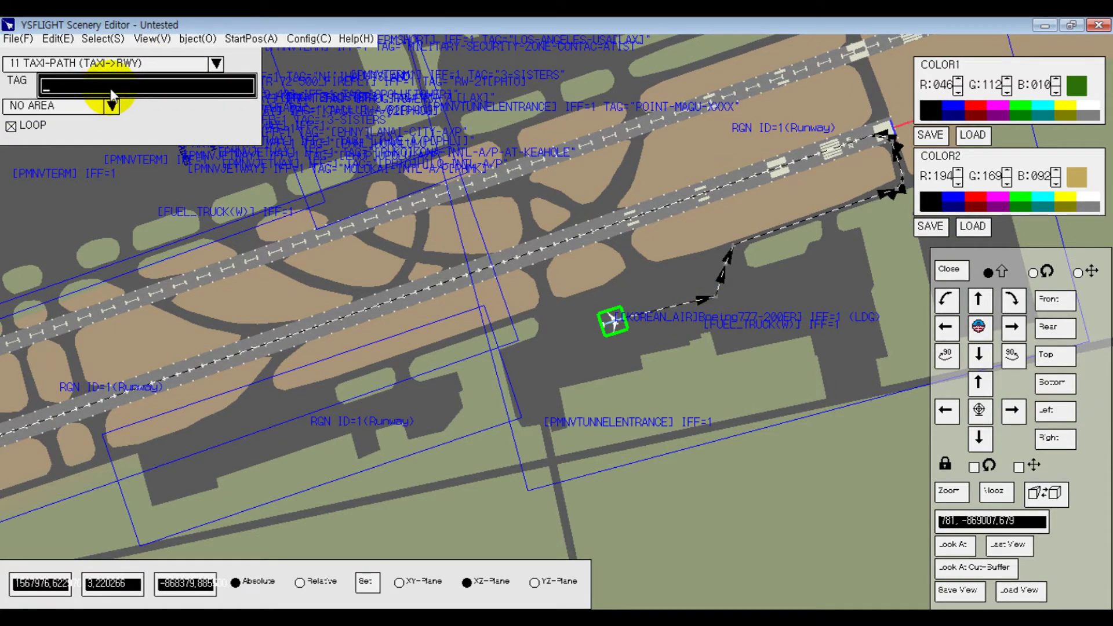
{"action": "type", "text": "LAX(Taxi-RWY)"}
{"action": "key", "text": "Return"}
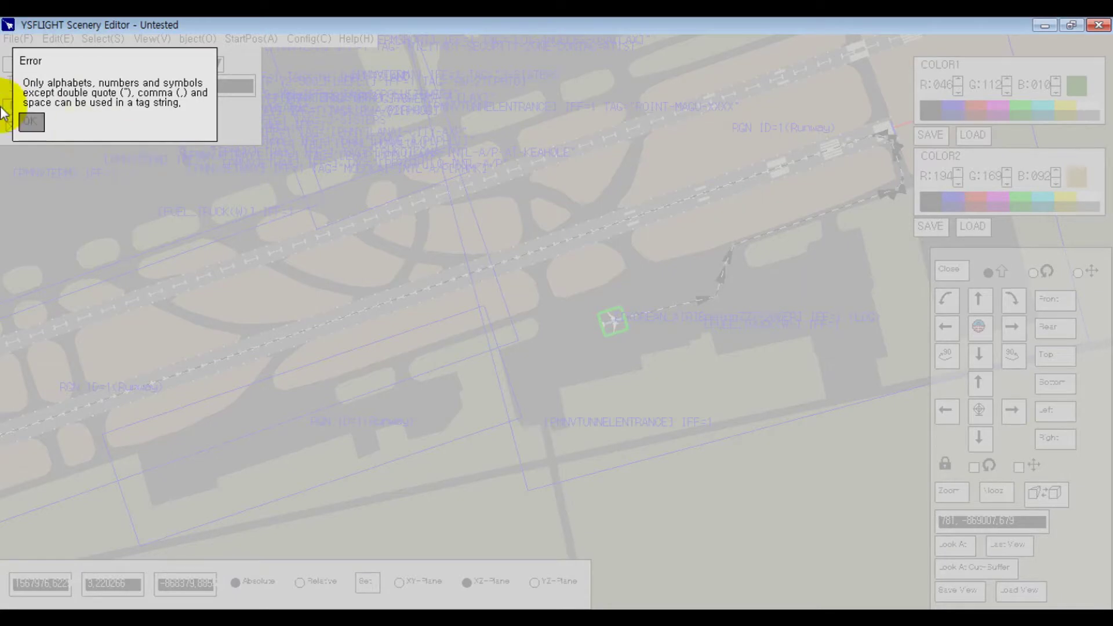
{"action": "left_click", "coordinate": [31, 121]}
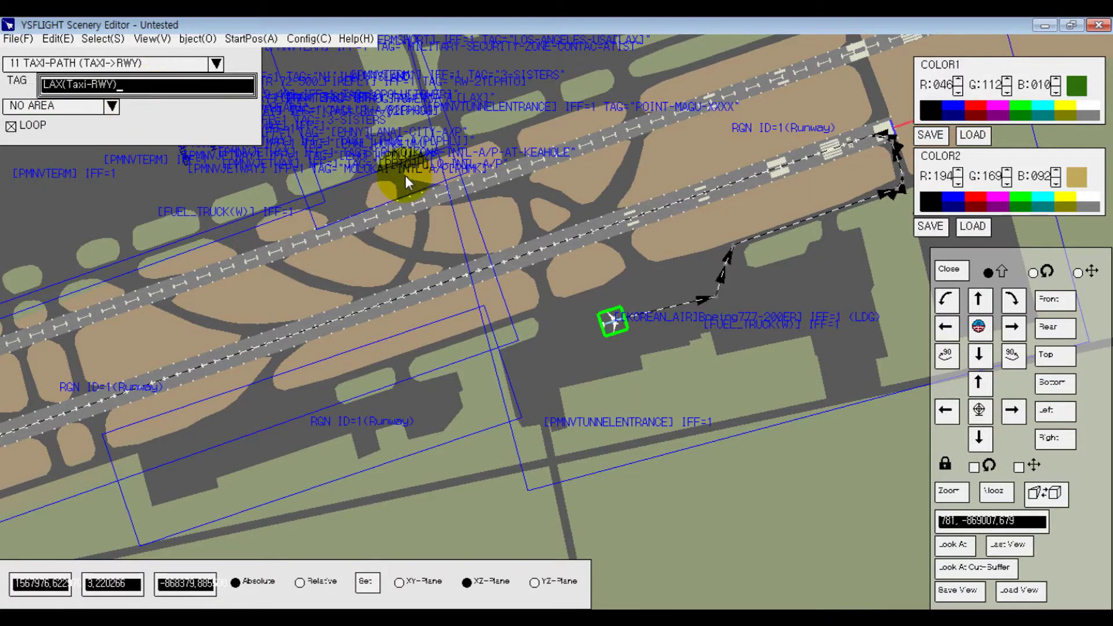
{"action": "key", "text": "Return"}
Step: Turn off looping for the motion path and remove the closed path that was drawn
{"action": "left_click_drag", "start_coordinate": [343, 194], "coordinate": [450, 258], "text": "ctrl+shift"}
{"action": "left_click", "coordinate": [11, 127]}
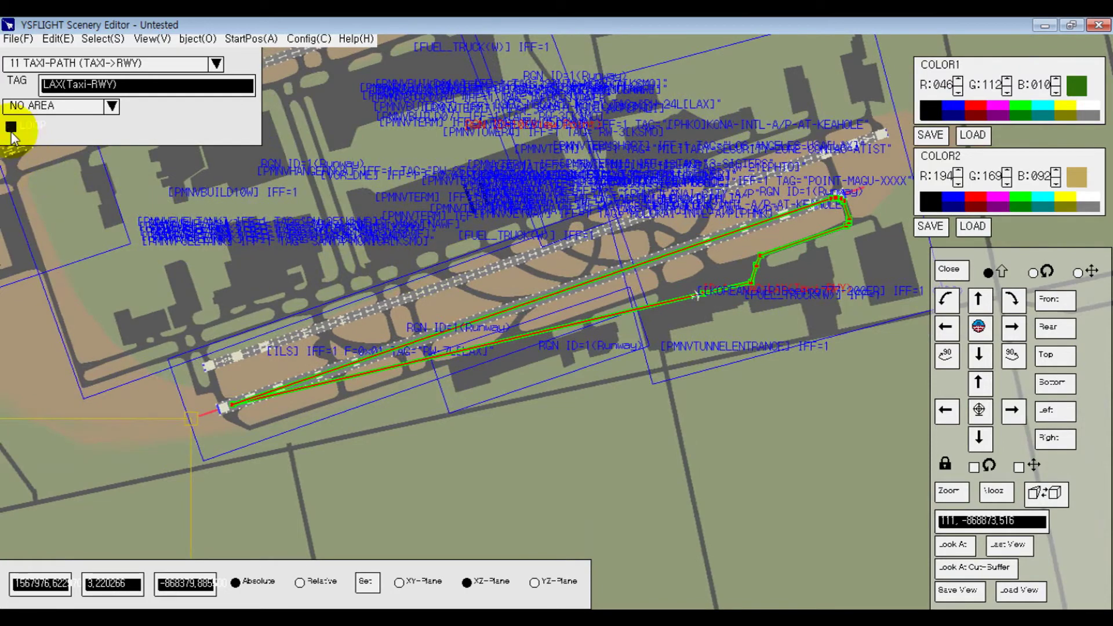
{"action": "left_click_drag", "start_coordinate": [512, 310], "coordinate": [211, 231], "text": "shift"}
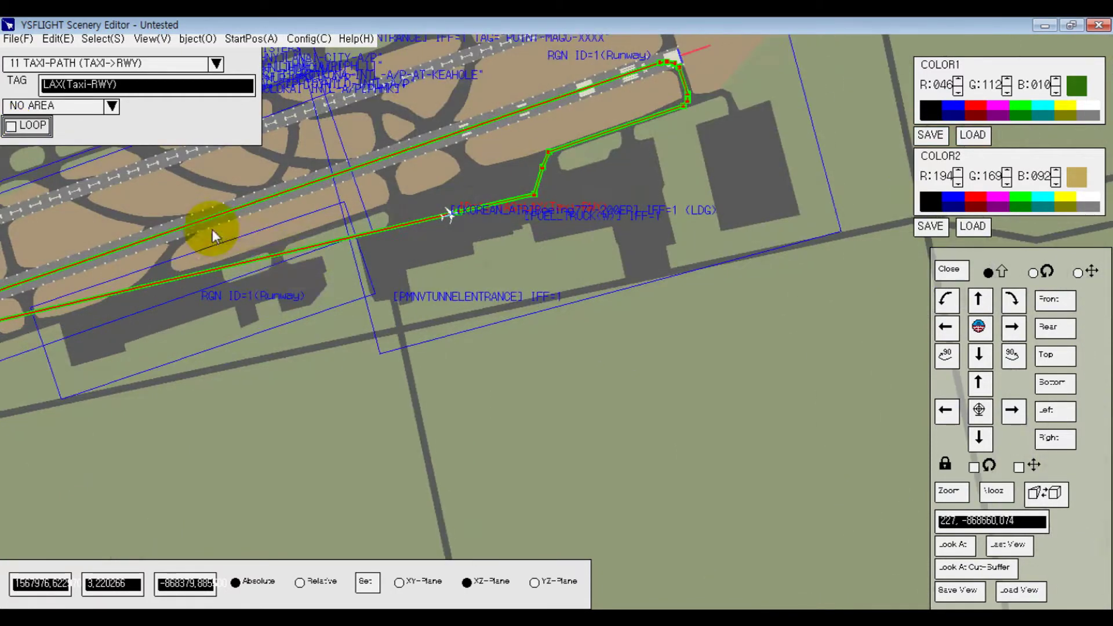
{"action": "left_click_drag", "start_coordinate": [426, 308], "coordinate": [111, 169], "text": "ctrl+shift"}
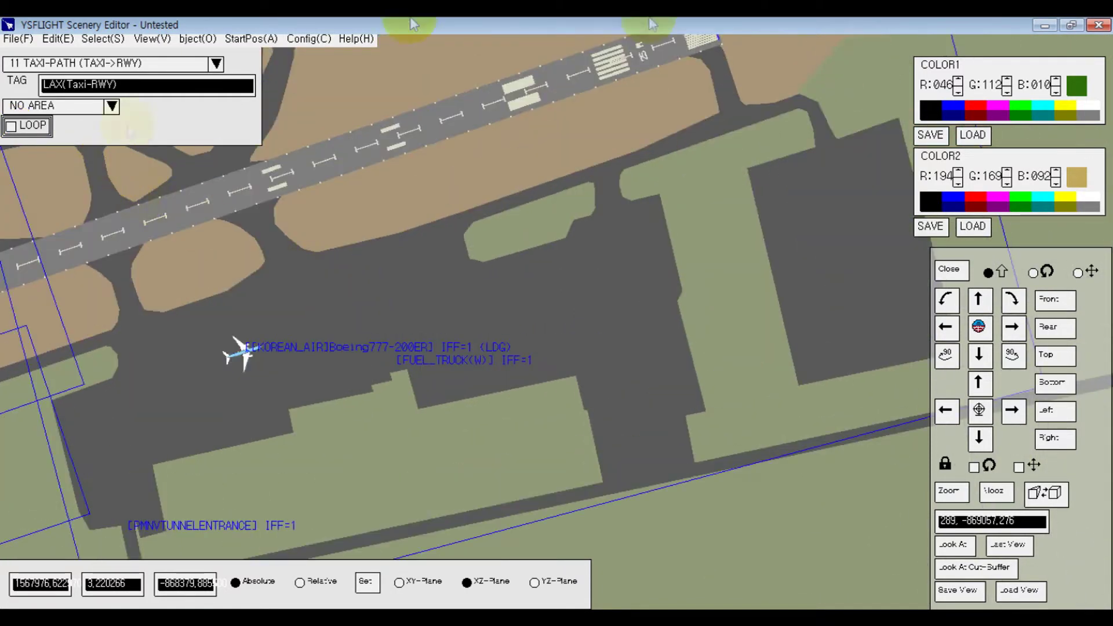
Step: Redraw the taxi path from the Boeing 777 across the apron and along the parallel taxiway to the runway 25R connector
{"action": "left_click_drag", "start_coordinate": [301, 338], "coordinate": [441, 251], "text": "shift"}
{"action": "left_click", "coordinate": [211, 259]}
{"action": "left_click_drag", "start_coordinate": [280, 363], "coordinate": [746, 277]}
{"action": "left_click", "coordinate": [692, 286]}
{"action": "left_click", "coordinate": [736, 71]}
{"action": "left_click_drag", "start_coordinate": [719, 175], "coordinate": [174, 348], "text": "shift"}
{"action": "left_click_drag", "start_coordinate": [286, 444], "coordinate": [331, 426]}
{"action": "left_click_drag", "start_coordinate": [478, 287], "coordinate": [70, 553], "text": "shift"}
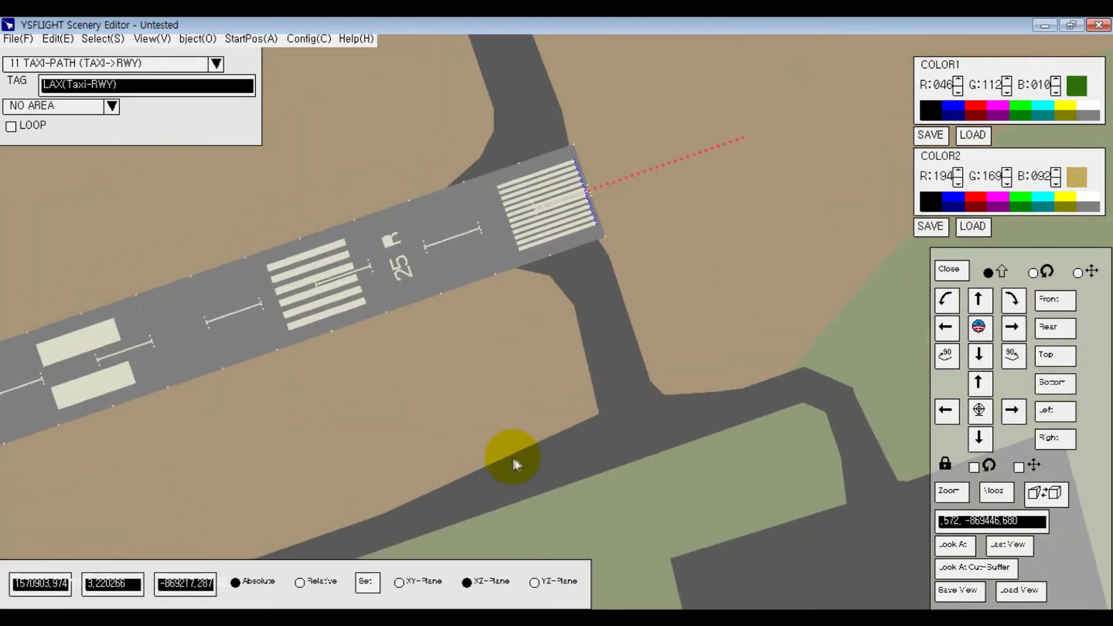
{"action": "left_click", "coordinate": [638, 439]}
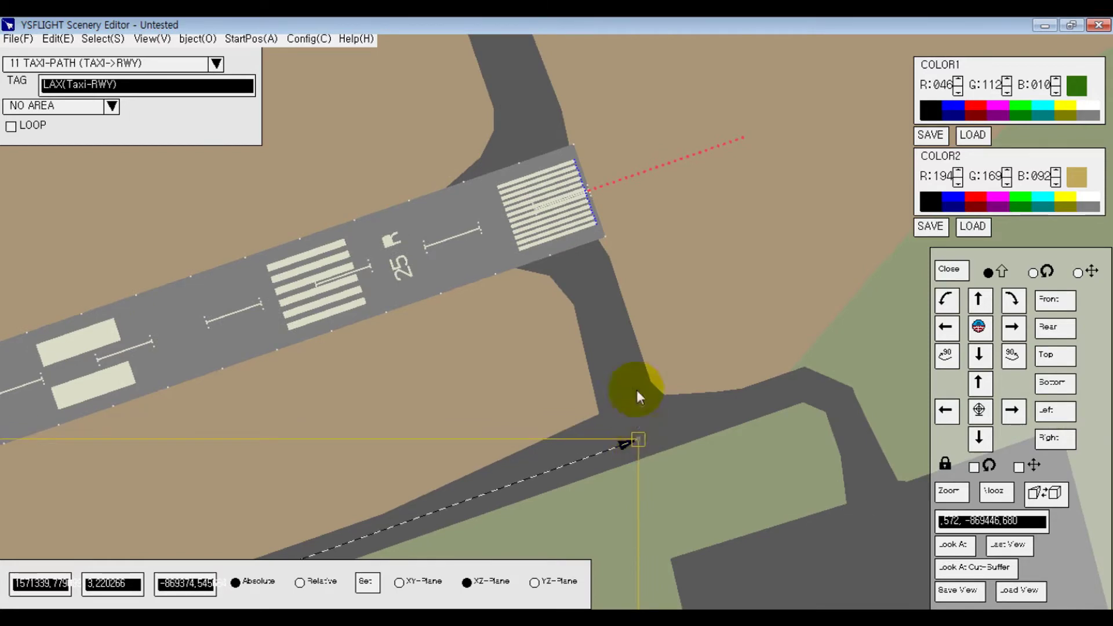
Step: Continue the taxi path around the connector curve and onto runway 25R, ending at the inner edge of the threshold stripes
{"action": "left_click", "coordinate": [605, 453]}
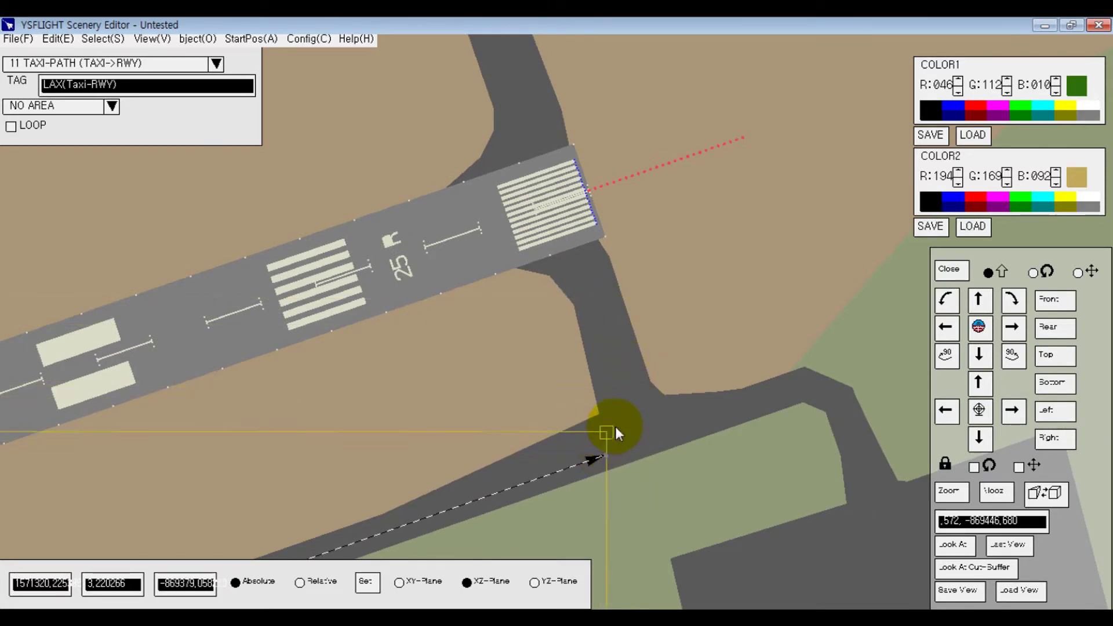
{"action": "left_click", "coordinate": [600, 456]}
{"action": "left_click", "coordinate": [622, 426]}
{"action": "left_click", "coordinate": [623, 388]}
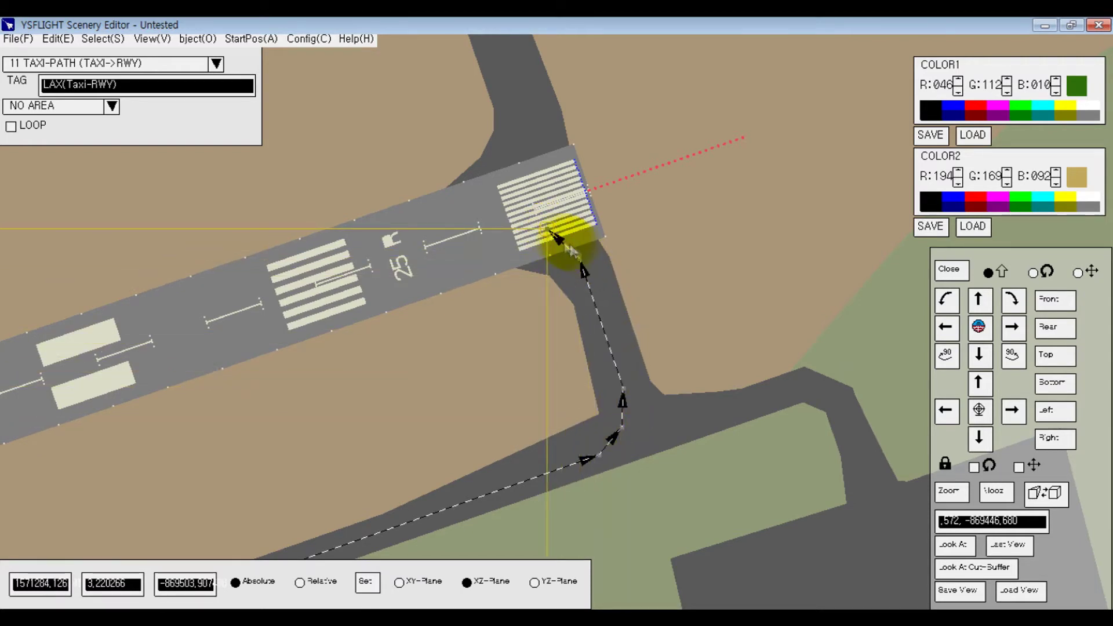
{"action": "scroll", "coordinate": [560, 249], "scroll_direction": "up", "scroll_amount": 5}
{"action": "left_click", "coordinate": [538, 210]}
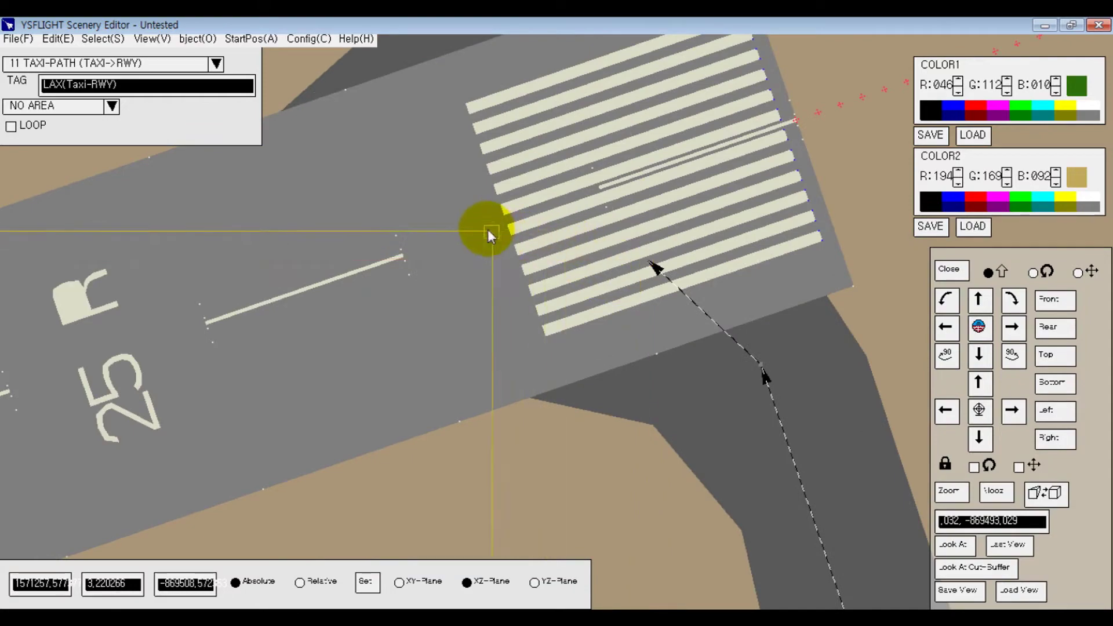
Step: Try to extend the taxi path to the centreline stripe beside the 7L runway marking
{"action": "scroll", "coordinate": [291, 503], "scroll_direction": "down", "scroll_amount": 5}
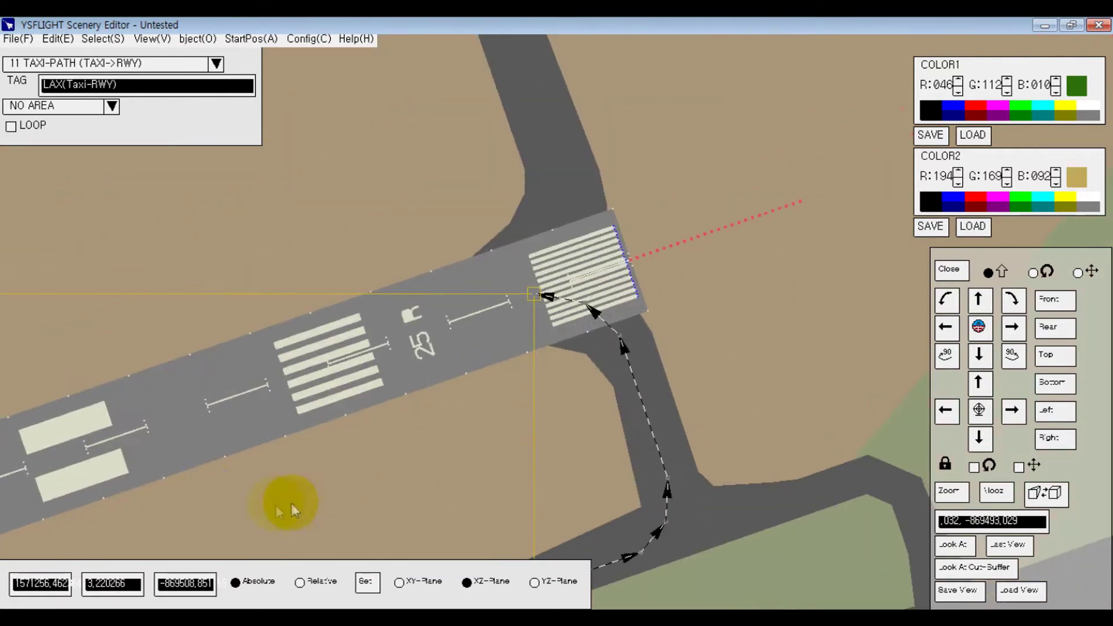
{"action": "scroll", "coordinate": [194, 421], "scroll_direction": "down", "scroll_amount": 10}
{"action": "middle_click_drag", "start_coordinate": [200, 432], "coordinate": [540, 504]}
{"action": "scroll", "coordinate": [388, 400], "scroll_direction": "up", "scroll_amount": 5}
{"action": "scroll", "coordinate": [540, 503], "scroll_direction": "up", "scroll_amount": 3}
{"action": "middle_click_drag", "start_coordinate": [342, 232], "coordinate": [565, 228]}
{"action": "scroll", "coordinate": [564, 228], "scroll_direction": "up", "scroll_amount": 8}
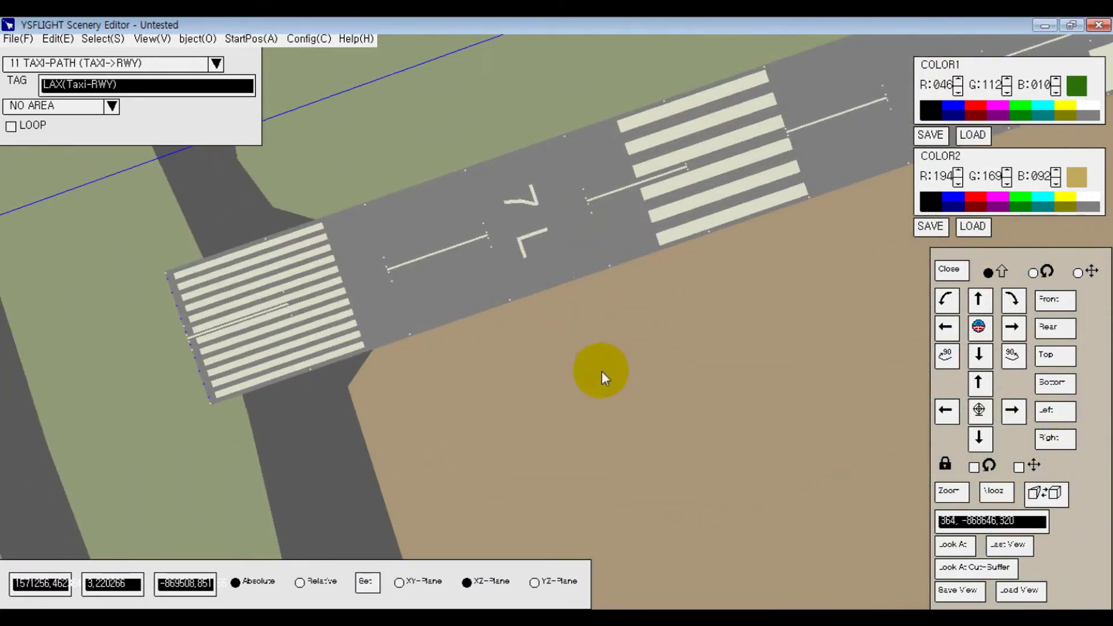
{"action": "middle_click_drag", "start_coordinate": [342, 206], "coordinate": [466, 315]}
{"action": "scroll", "coordinate": [466, 313], "scroll_direction": "down", "scroll_amount": 1}
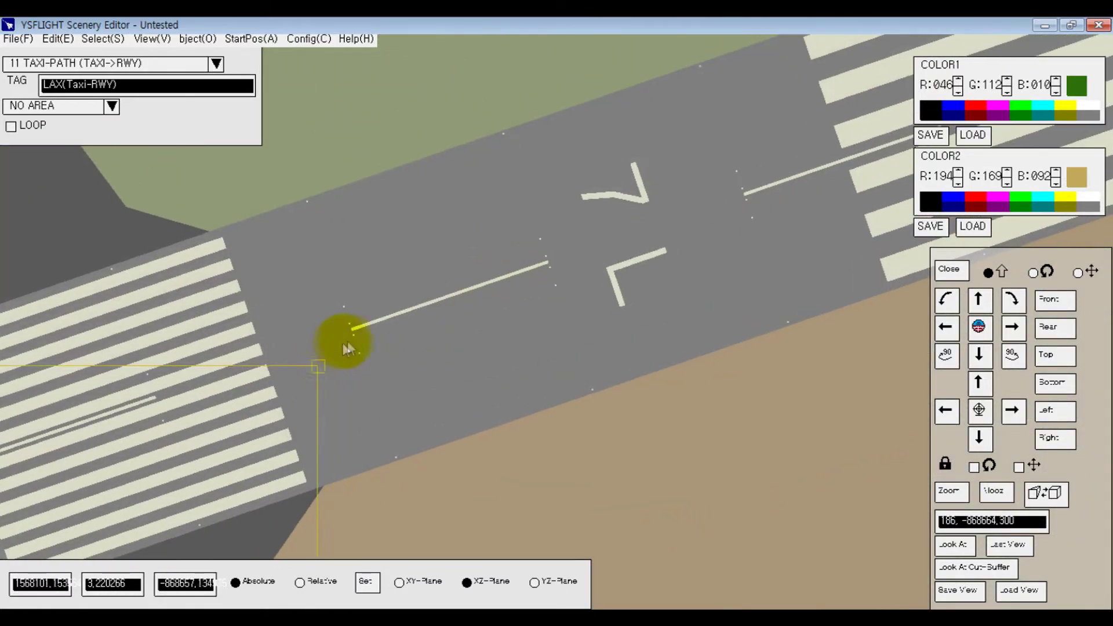
{"action": "left_click", "coordinate": [371, 323]}
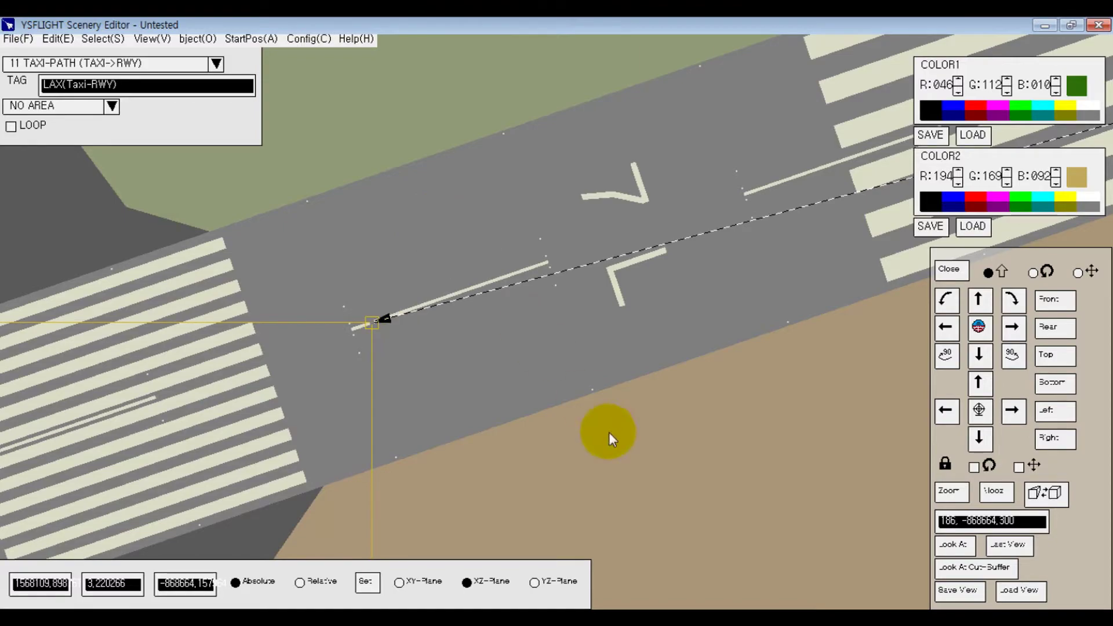
Step: Examine the new path leg against the two parallel runways back to the 25R end
{"action": "scroll", "coordinate": [700, 479], "scroll_direction": "down", "scroll_amount": 1}
{"action": "scroll", "coordinate": [700, 479], "scroll_direction": "down", "scroll_amount": 6}
{"action": "middle_click_drag", "start_coordinate": [597, 437], "coordinate": [249, 504]}
{"action": "middle_click_drag", "start_coordinate": [632, 298], "coordinate": [252, 429]}
{"action": "middle_click_drag", "start_coordinate": [460, 364], "coordinate": [372, 429]}
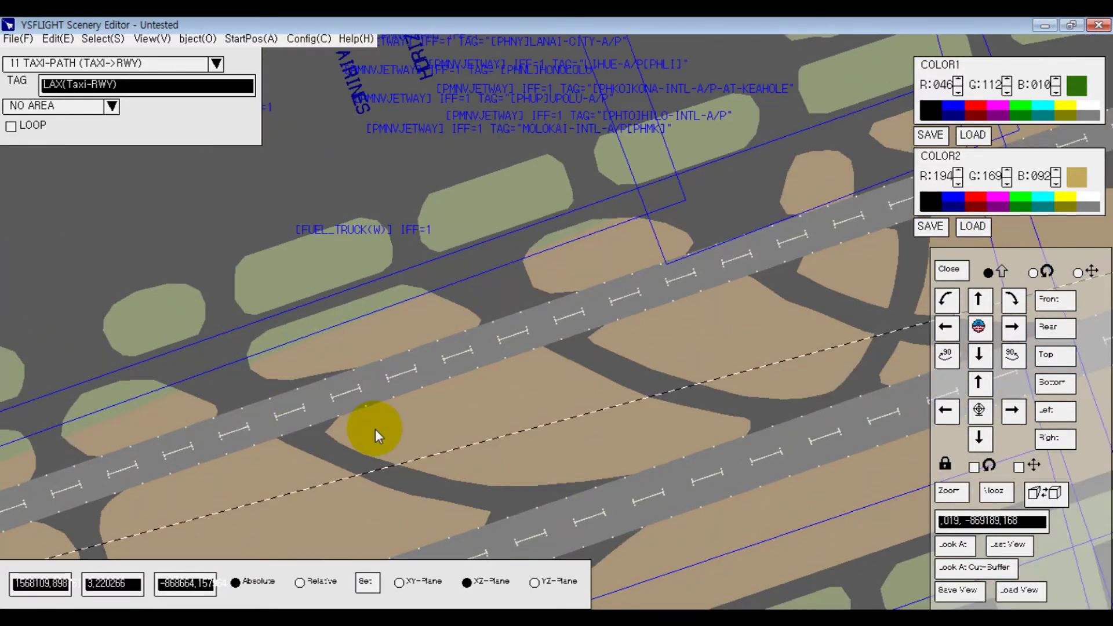
{"action": "scroll", "coordinate": [431, 417], "scroll_direction": "down", "scroll_amount": 3}
{"action": "middle_click_drag", "start_coordinate": [536, 418], "coordinate": [297, 423]}
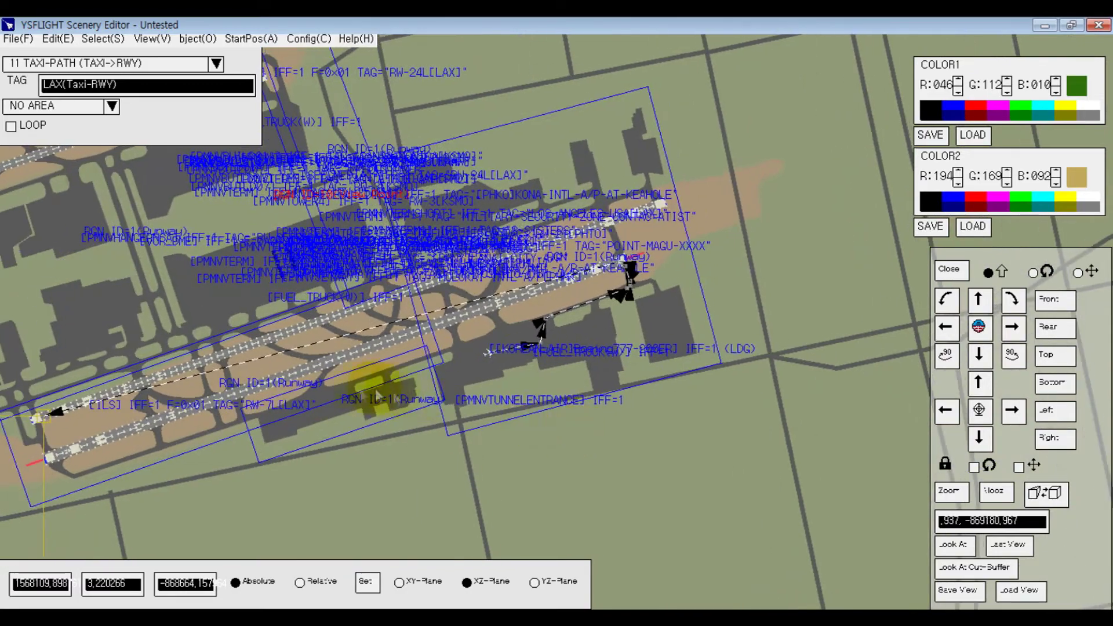
Step: Replace the 7L point with a path point on the first centreline stripe beside the 7R runway marking
{"action": "middle_click_drag", "start_coordinate": [415, 400], "coordinate": [986, 325]}
{"action": "scroll", "coordinate": [676, 434], "scroll_direction": "up", "scroll_amount": 8}
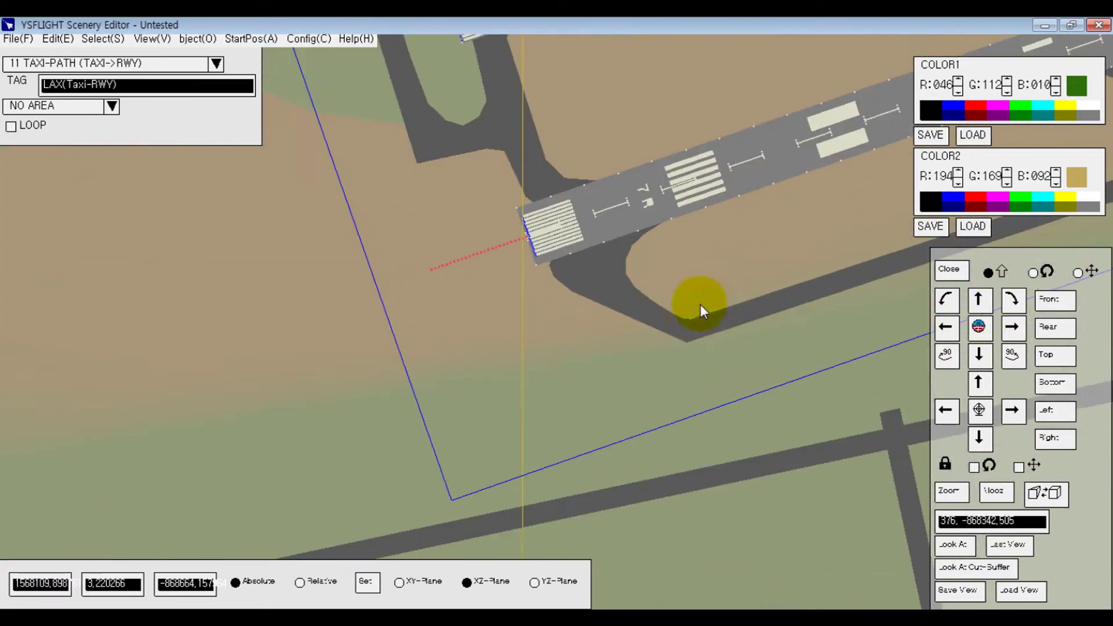
{"action": "scroll", "coordinate": [700, 447], "scroll_direction": "up", "scroll_amount": 3}
{"action": "scroll", "coordinate": [632, 300], "scroll_direction": "up", "scroll_amount": 3}
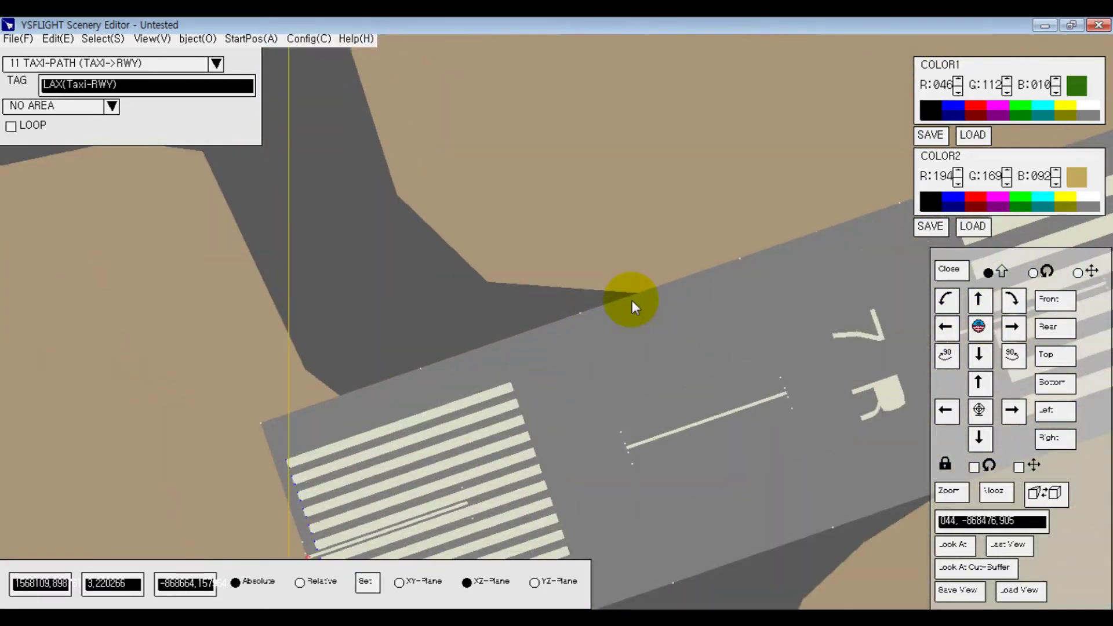
{"action": "left_click", "coordinate": [679, 431]}
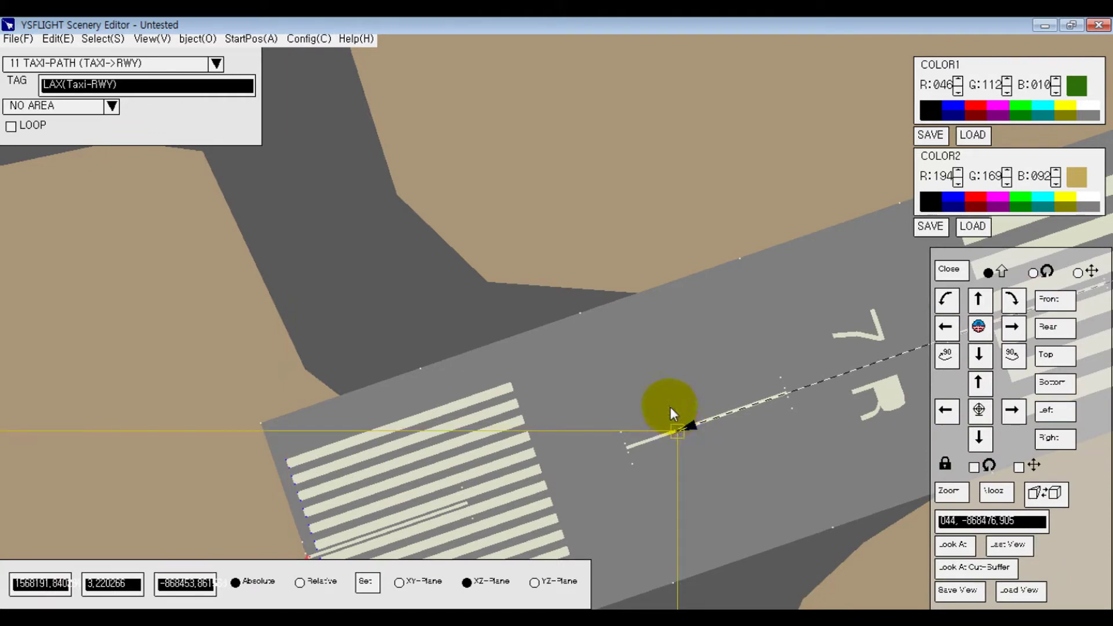
{"action": "mouse_move", "coordinate": [688, 436]}
{"action": "left_mouse_down"}
{"action": "mouse_move", "coordinate": [665, 436]}
{"action": "mouse_move", "coordinate": [681, 421]}
{"action": "mouse_move", "coordinate": [660, 438]}
{"action": "mouse_move", "coordinate": [668, 436]}
{"action": "left_mouse_up"}
{"action": "left_click", "coordinate": [669, 434]}
Step: Finish drawing the taxi path and check its full course from the Boeing 777 to the 7R end
{"action": "scroll", "coordinate": [690, 464], "scroll_direction": "down", "scroll_amount": 6}
{"action": "key", "text": "Caps_Lock"}
{"action": "key", "text": "Caps_Lock"}
{"action": "scroll", "coordinate": [753, 302], "scroll_direction": "down", "scroll_amount": 10}
{"action": "key", "text": "Caps_Lock"}
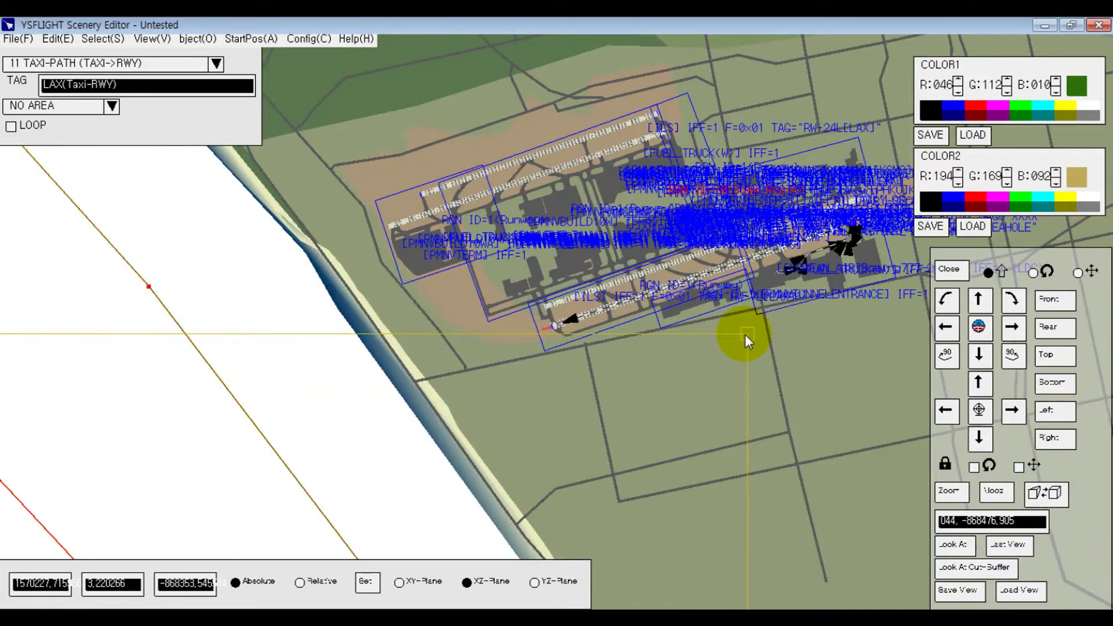
{"action": "scroll", "coordinate": [514, 437], "scroll_direction": "up", "scroll_amount": 8}
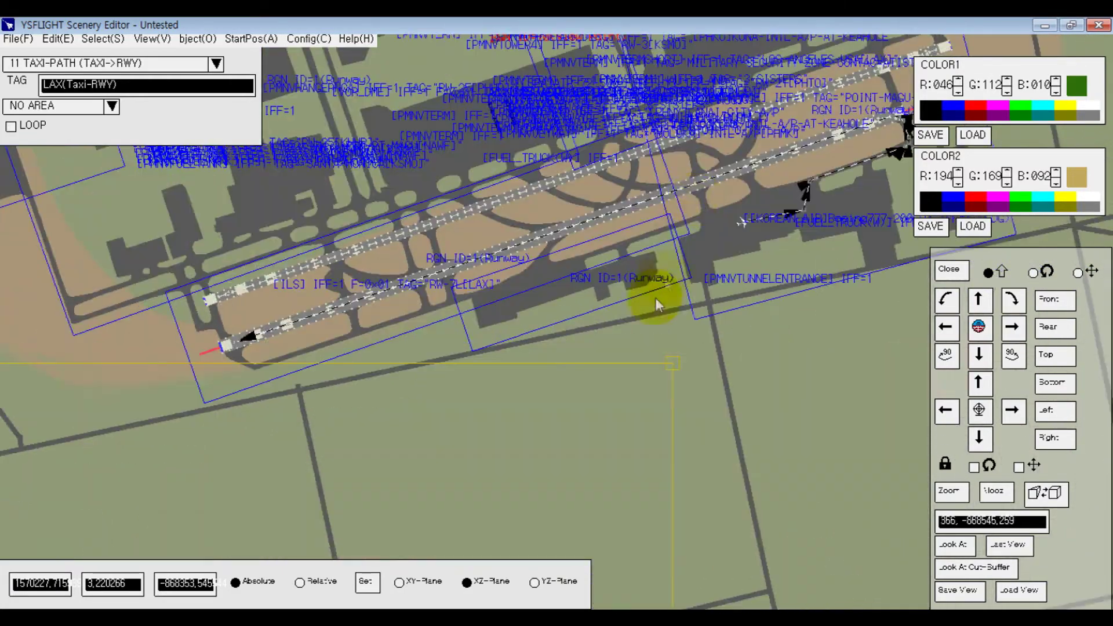
{"action": "scroll", "coordinate": [655, 298], "scroll_direction": "up", "scroll_amount": 5}
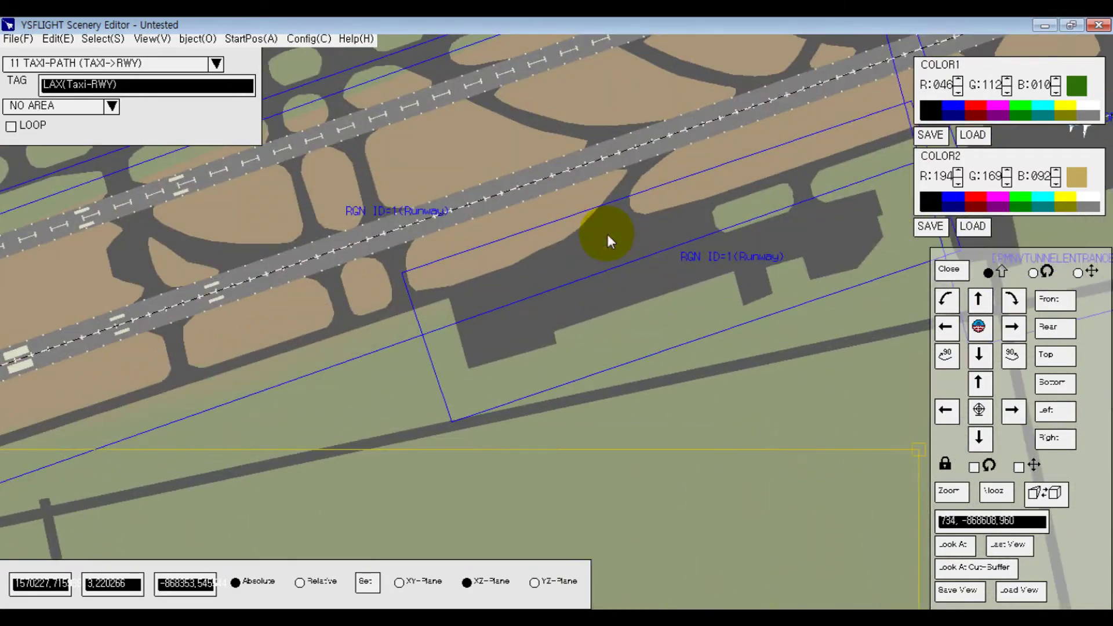
{"action": "scroll", "coordinate": [642, 390], "scroll_direction": "down", "scroll_amount": 3}
{"action": "scroll", "coordinate": [603, 403], "scroll_direction": "down", "scroll_amount": 4}
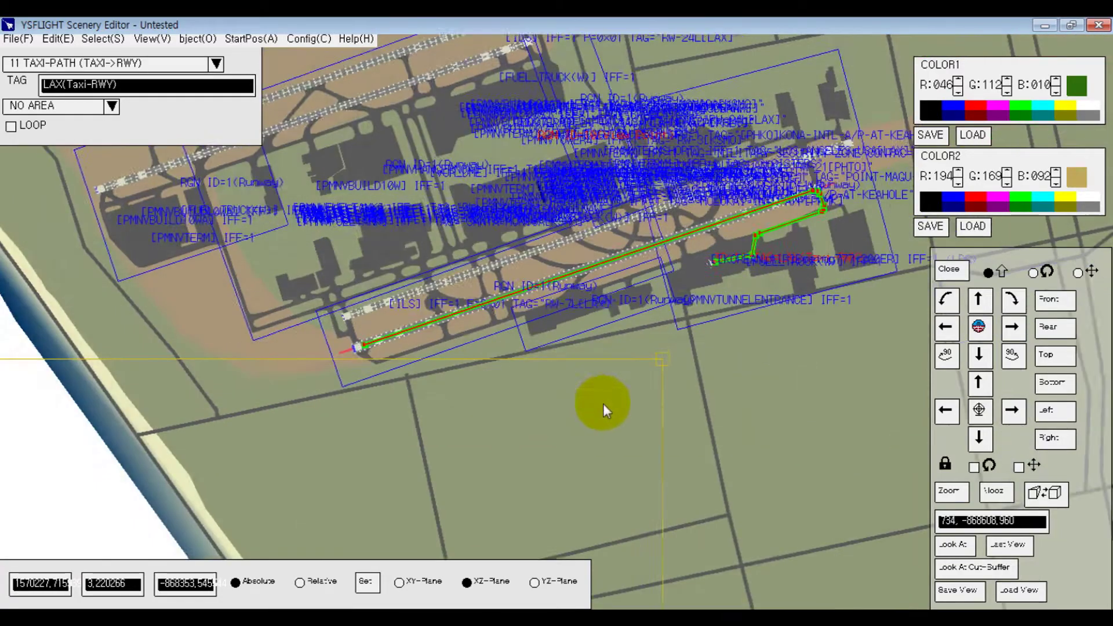
{"action": "scroll", "coordinate": [603, 403], "scroll_direction": "down", "scroll_amount": 3}
{"action": "scroll", "coordinate": [402, 417], "scroll_direction": "down", "scroll_amount": 3}
{"action": "scroll", "coordinate": [308, 213], "scroll_direction": "up", "scroll_amount": 6}
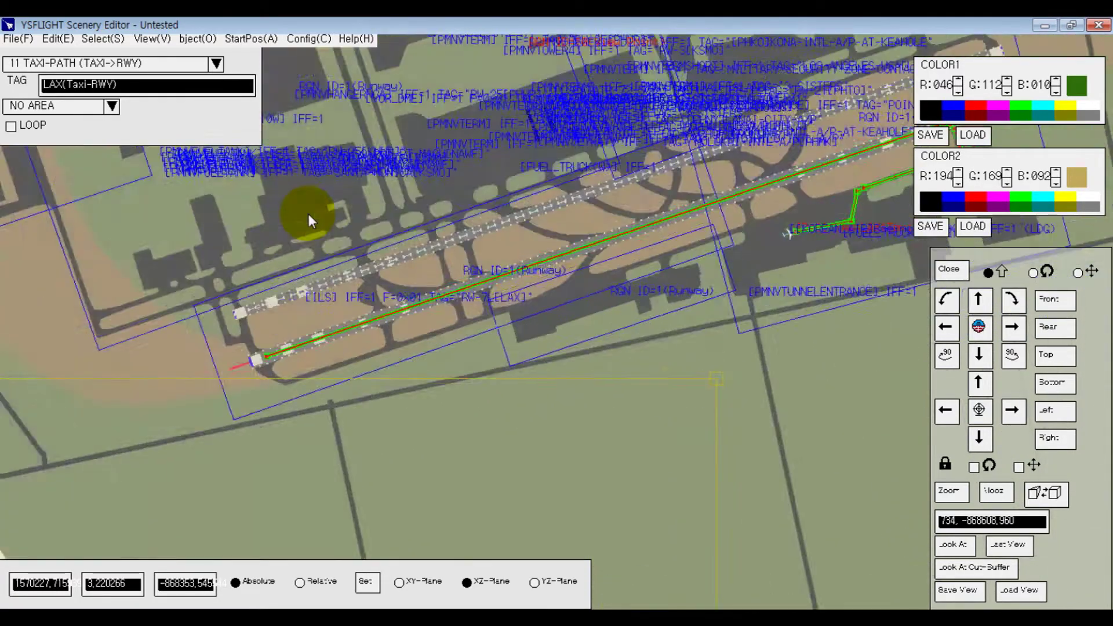
{"action": "scroll", "coordinate": [308, 214], "scroll_direction": "up", "scroll_amount": 1}
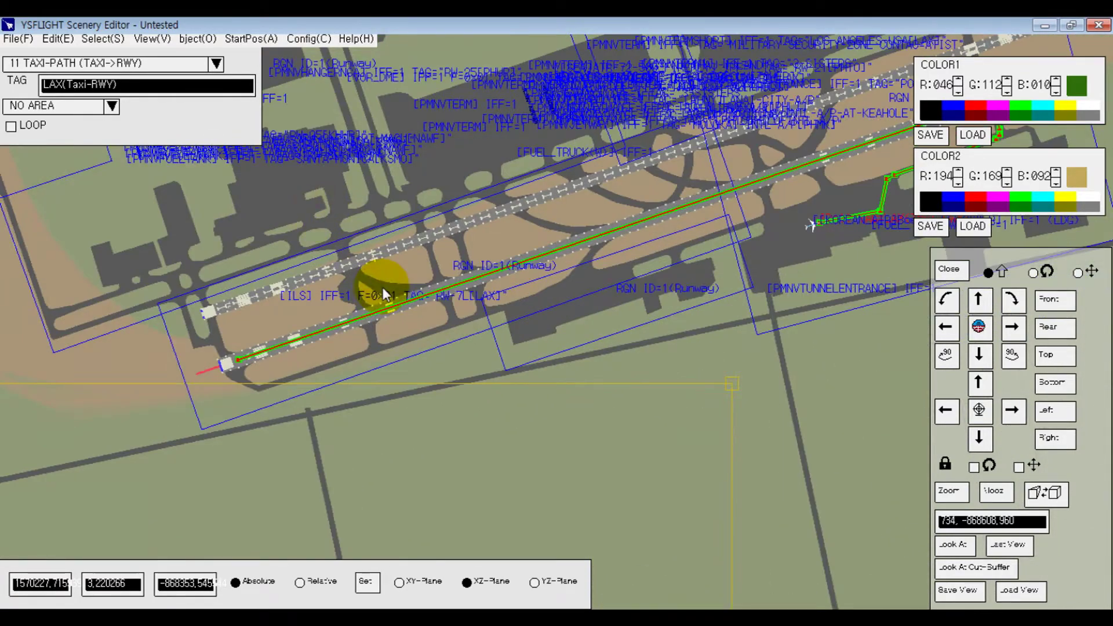
Step: Set the motion path type to 12 Landing Runway
{"action": "left_click", "coordinate": [197, 64]}
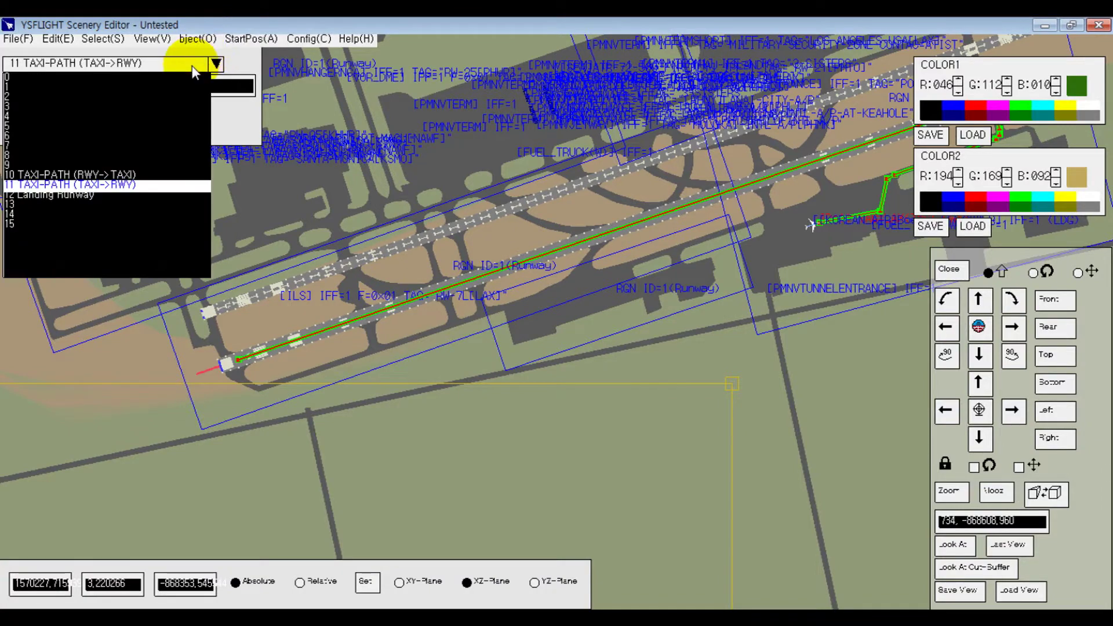
{"action": "left_click", "coordinate": [61, 197]}
{"action": "scroll", "coordinate": [302, 224], "scroll_direction": "up", "scroll_amount": 2}
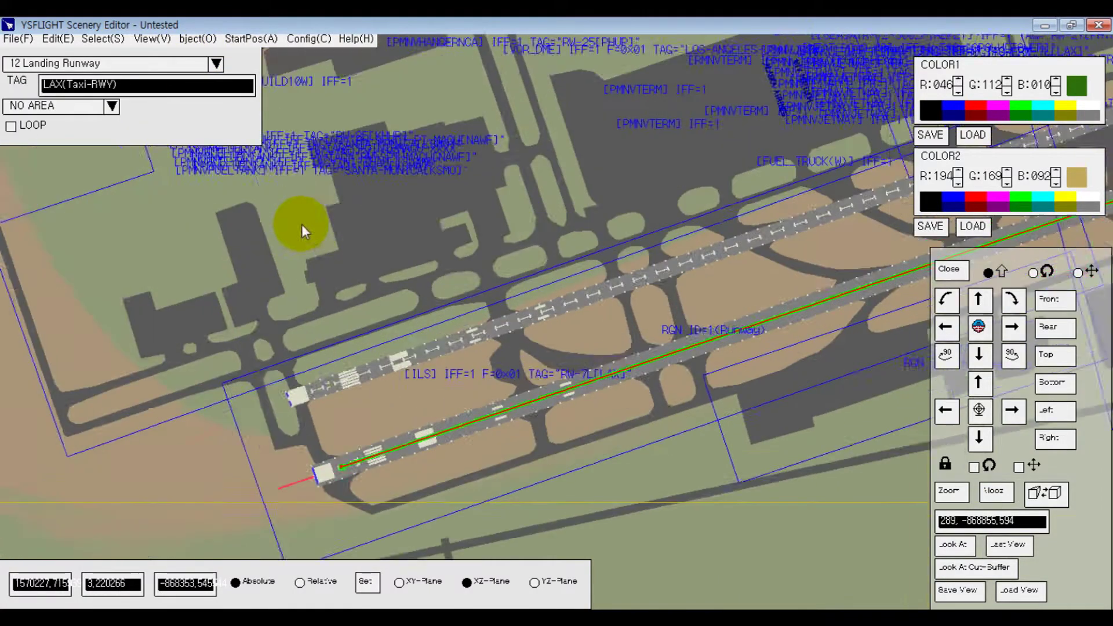
{"action": "scroll", "coordinate": [302, 225], "scroll_direction": "up", "scroll_amount": 1}
Step: Try to start the landing runway path on the centreline beside the 7L marking
{"action": "middle_click_drag", "start_coordinate": [358, 443], "coordinate": [694, 291]}
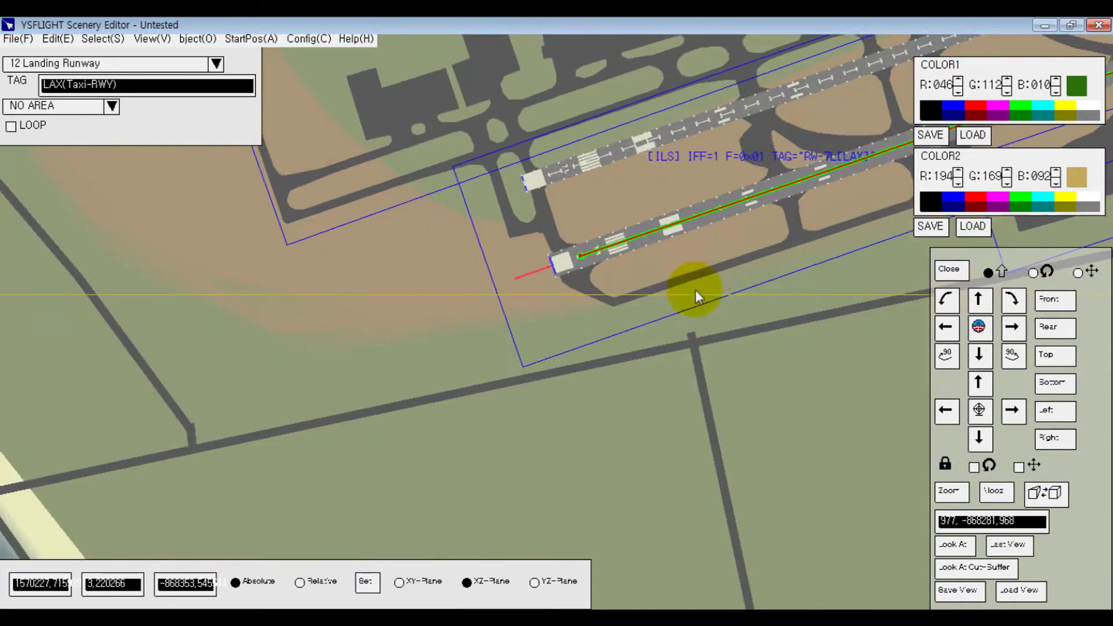
{"action": "scroll", "coordinate": [695, 291], "scroll_direction": "up", "scroll_amount": 4}
{"action": "middle_click_drag", "start_coordinate": [620, 130], "coordinate": [468, 417]}
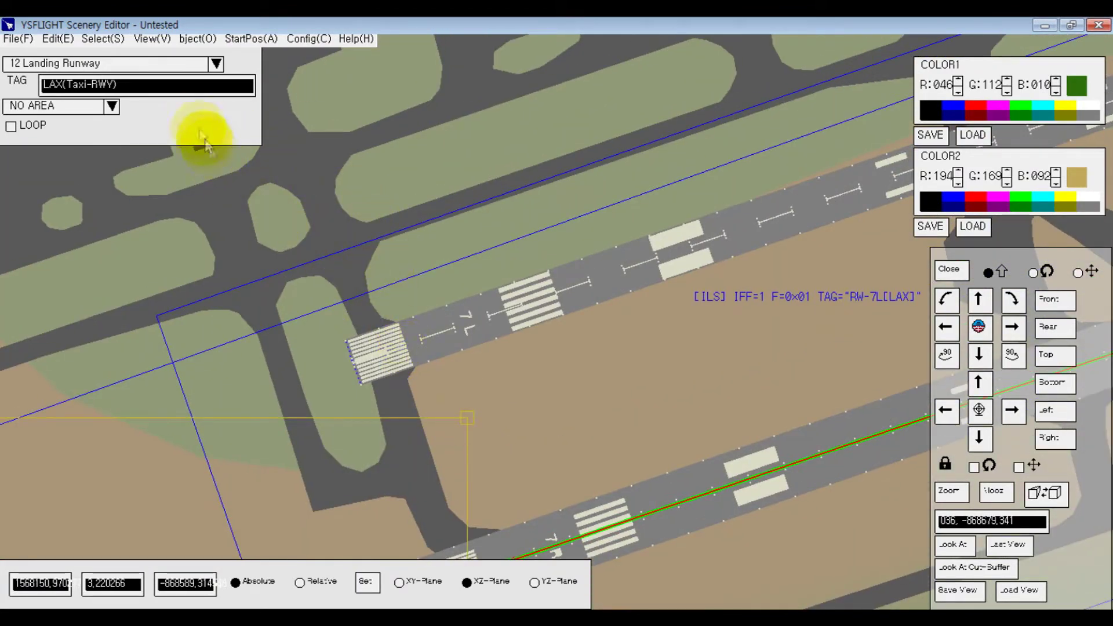
{"action": "middle_click_drag", "start_coordinate": [412, 301], "coordinate": [514, 233]}
{"action": "scroll", "coordinate": [465, 89], "scroll_direction": "up", "scroll_amount": 4}
{"action": "middle_click_drag", "start_coordinate": [445, 204], "coordinate": [445, 309]}
{"action": "scroll", "coordinate": [443, 221], "scroll_direction": "up", "scroll_amount": 3}
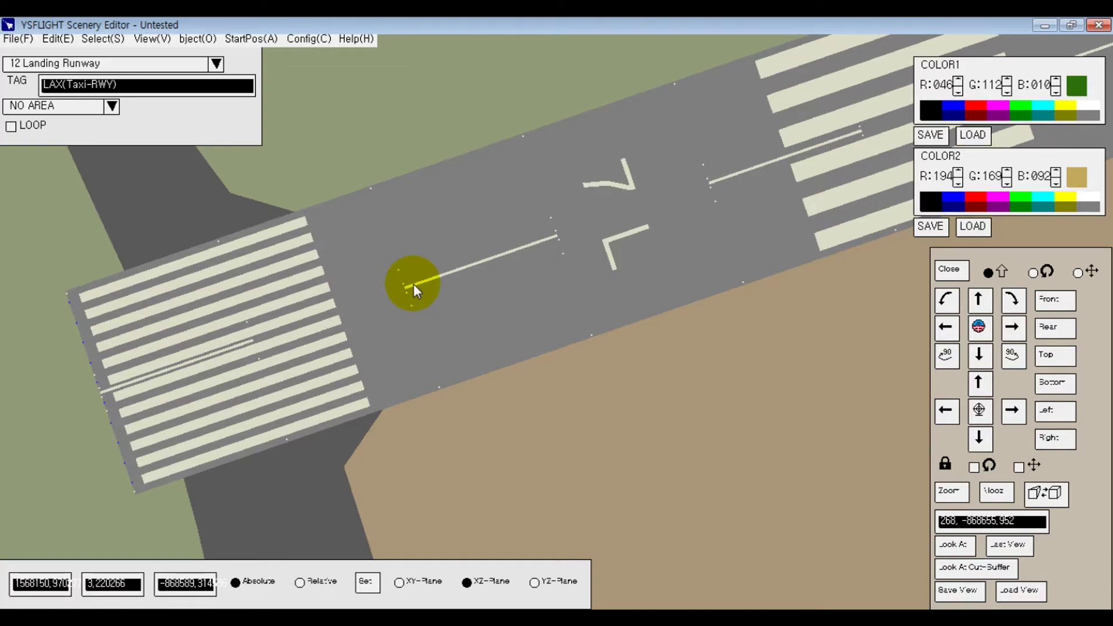
{"action": "left_click", "coordinate": [440, 251]}
Step: Examine the northern parallel runway from its 7L end to its 25R end and back
{"action": "scroll", "coordinate": [579, 318], "scroll_direction": "down", "scroll_amount": 10}
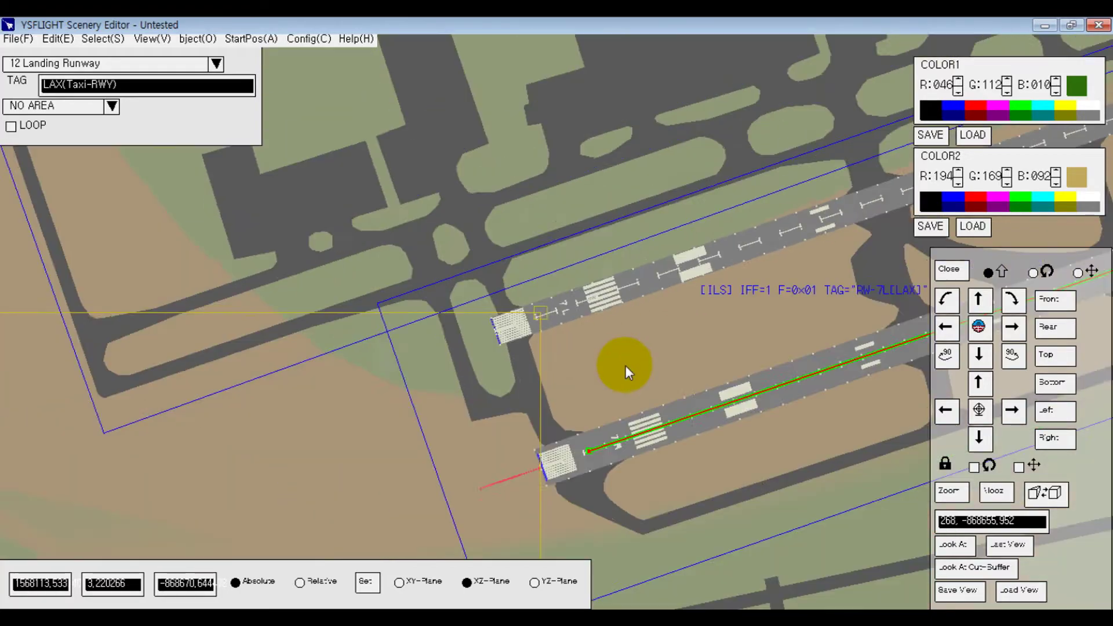
{"action": "middle_click_drag", "start_coordinate": [580, 360], "coordinate": [339, 329]}
{"action": "scroll", "coordinate": [441, 281], "scroll_direction": "down", "scroll_amount": 2}
{"action": "middle_click_drag", "start_coordinate": [501, 290], "coordinate": [272, 343]}
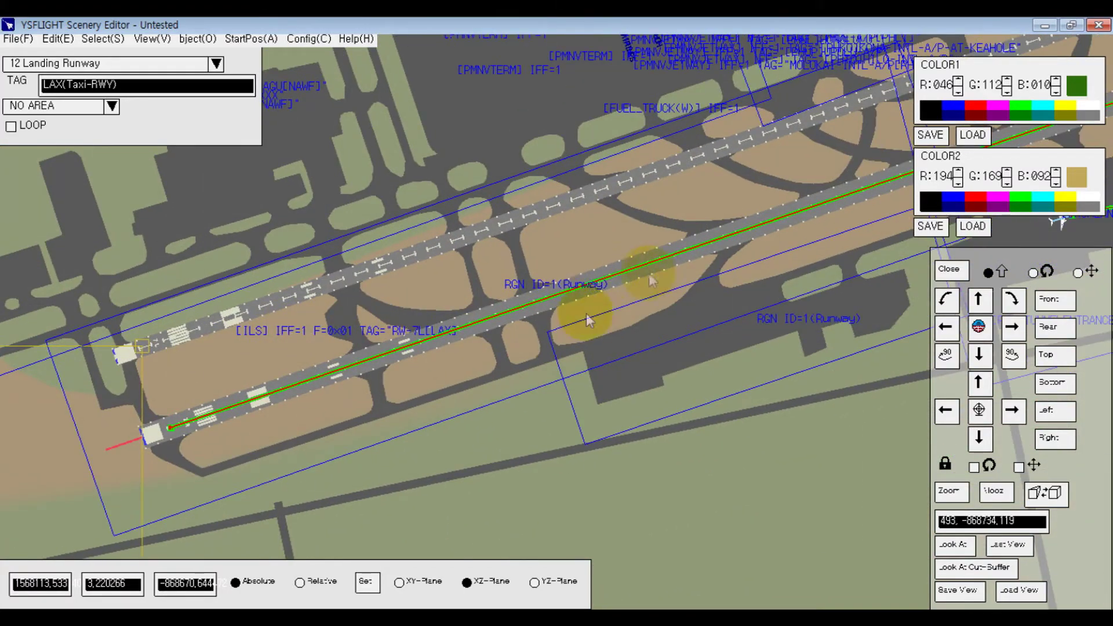
{"action": "middle_click_drag", "start_coordinate": [648, 278], "coordinate": [421, 531]}
{"action": "scroll", "coordinate": [484, 290], "scroll_direction": "down", "scroll_amount": 6}
{"action": "middle_click_drag", "start_coordinate": [453, 382], "coordinate": [102, 444]}
{"action": "scroll", "coordinate": [102, 444], "scroll_direction": "up", "scroll_amount": 4}
{"action": "middle_click_drag", "start_coordinate": [187, 484], "coordinate": [574, 348]}
{"action": "scroll", "coordinate": [551, 294], "scroll_direction": "up", "scroll_amount": 3}
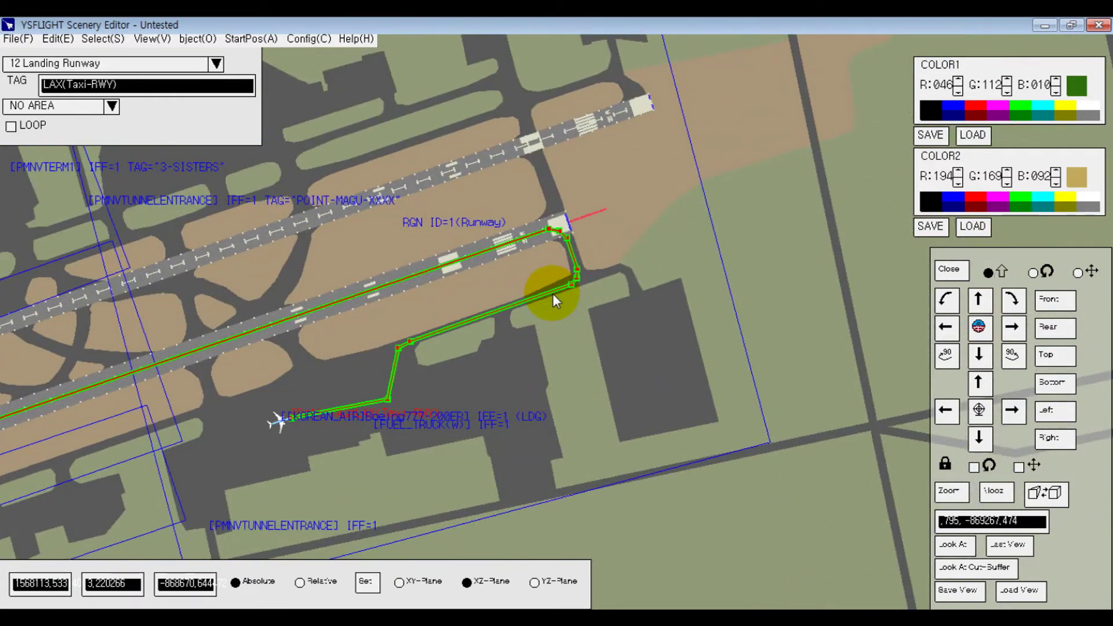
{"action": "middle_click_drag", "start_coordinate": [171, 347], "coordinate": [687, 385]}
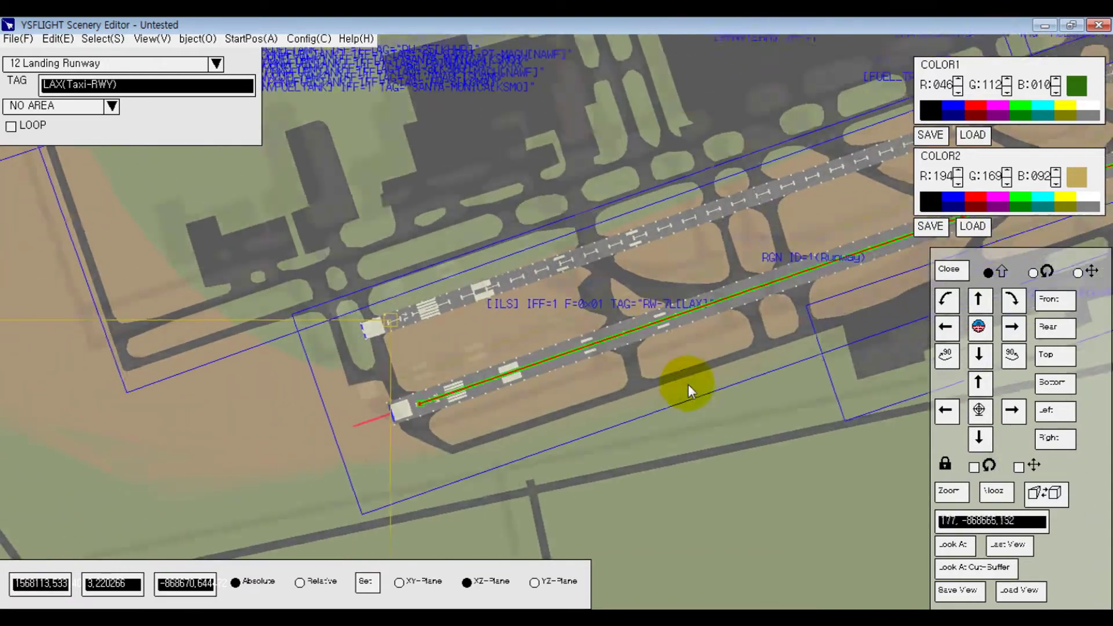
Step: Place the landing runway path's first point on the northern runway's centreline stripe, between the 25R marking and the threshold stripes
{"action": "middle_click_drag", "start_coordinate": [595, 310], "coordinate": [353, 365]}
{"action": "scroll", "coordinate": [601, 346], "scroll_direction": "up", "scroll_amount": 4}
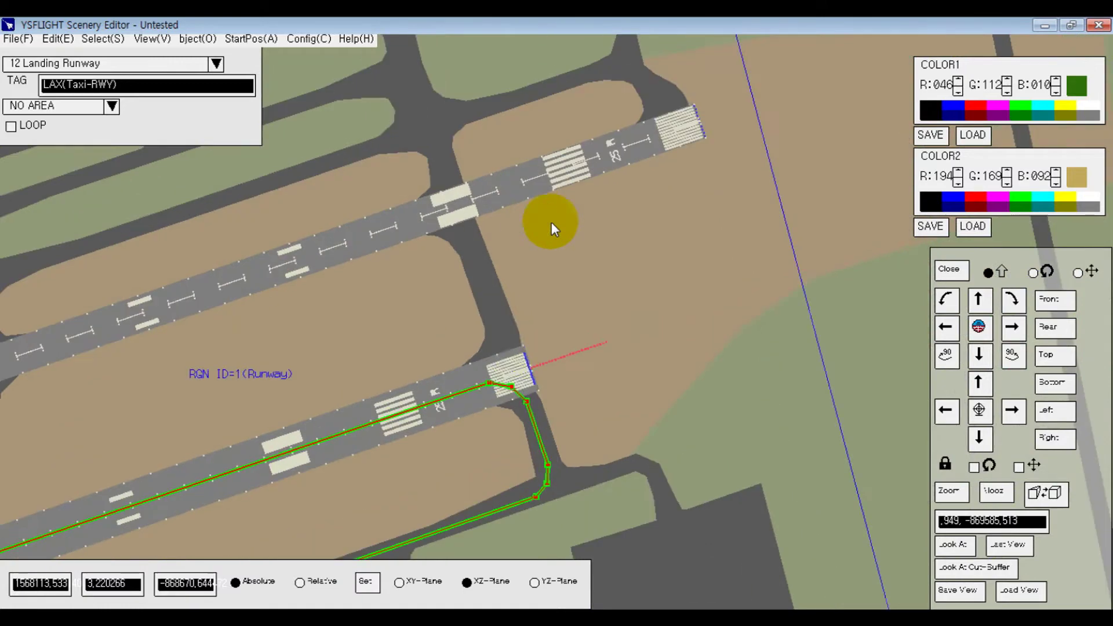
{"action": "middle_click_drag", "start_coordinate": [551, 222], "coordinate": [443, 371]}
{"action": "scroll", "coordinate": [443, 370], "scroll_direction": "up", "scroll_amount": 3}
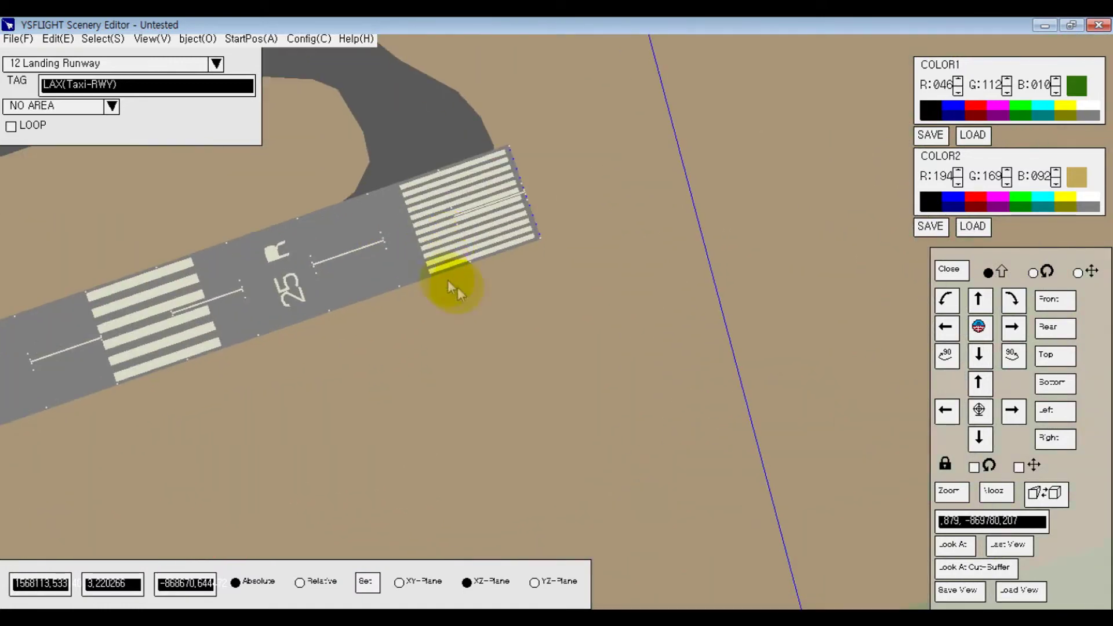
{"action": "scroll", "coordinate": [448, 279], "scroll_direction": "up", "scroll_amount": 5}
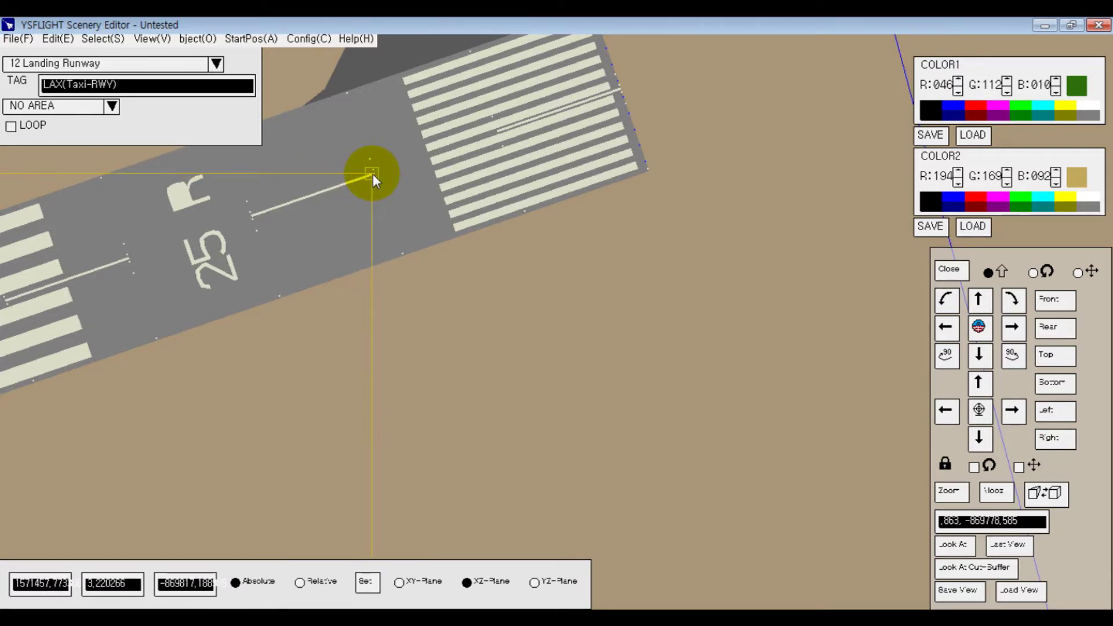
{"action": "left_click", "coordinate": [373, 173]}
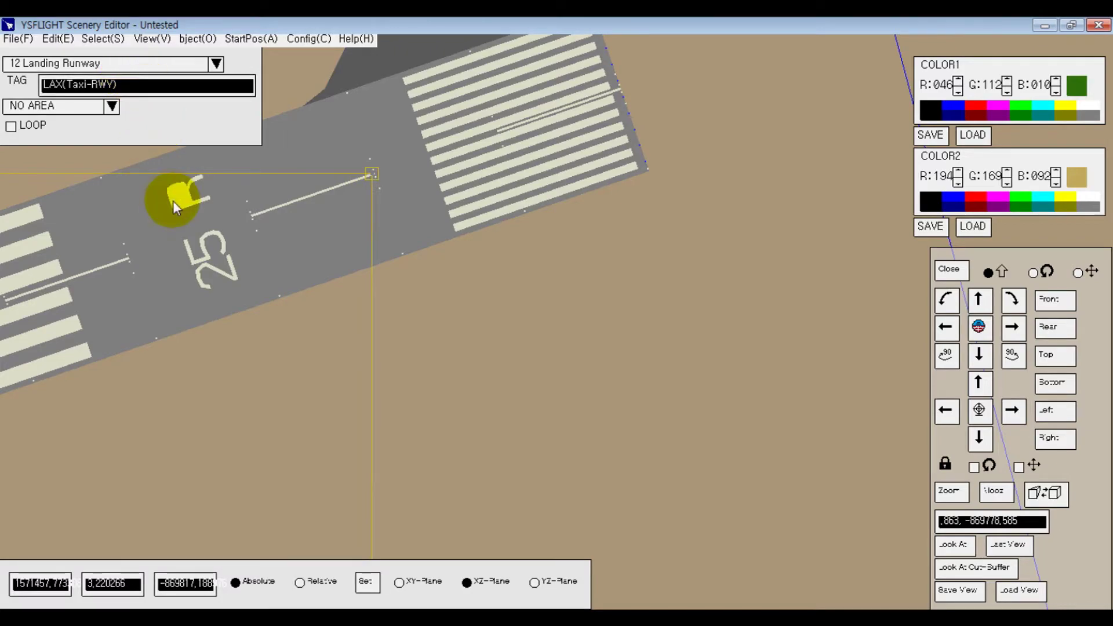
Step: Extend the landing runway path down the centreline to the first stripe beside the 7L threshold
{"action": "scroll", "coordinate": [353, 408], "scroll_direction": "down", "scroll_amount": 5}
{"action": "scroll", "coordinate": [566, 307], "scroll_direction": "up", "scroll_amount": 8}
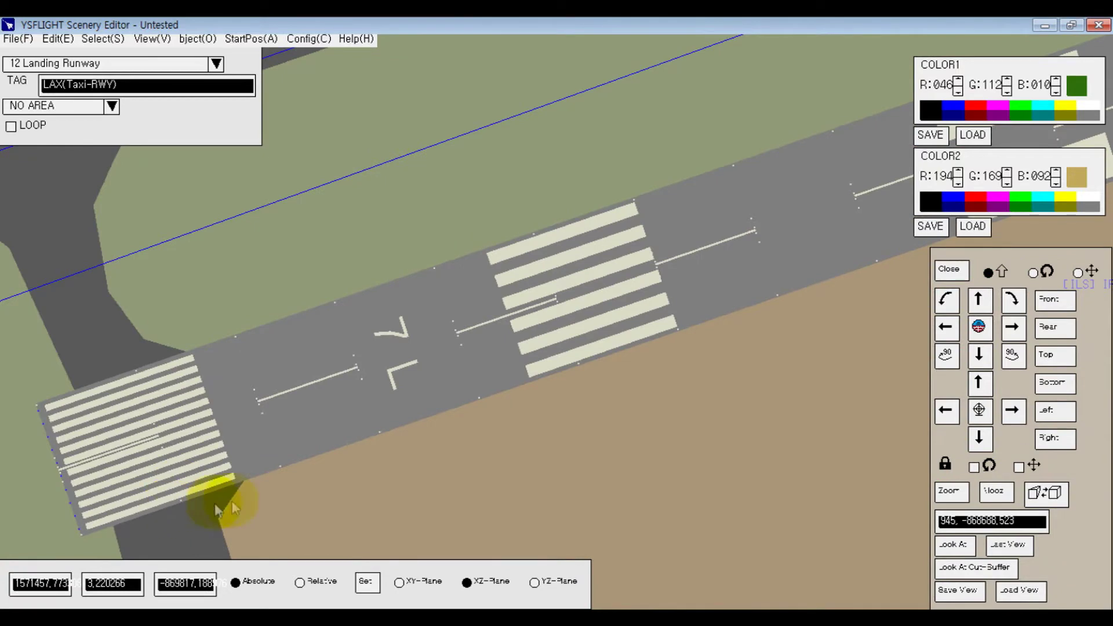
{"action": "middle_click_drag", "start_coordinate": [293, 464], "coordinate": [604, 348]}
{"action": "scroll", "coordinate": [517, 310], "scroll_direction": "up", "scroll_amount": 3}
{"action": "left_click", "coordinate": [489, 276]}
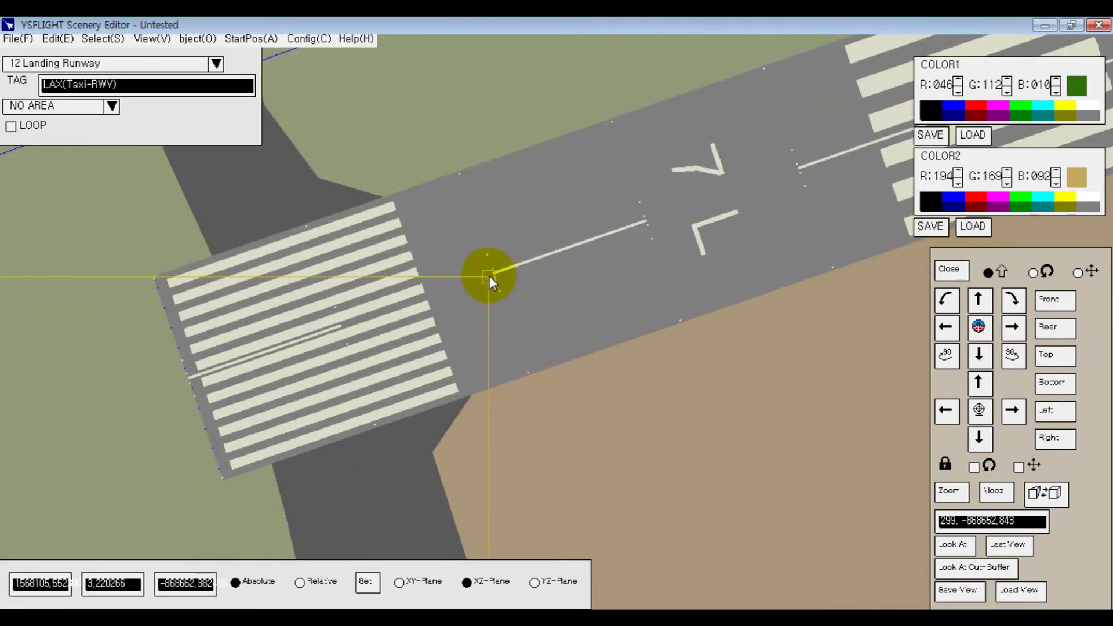
{"action": "left_click", "coordinate": [495, 272]}
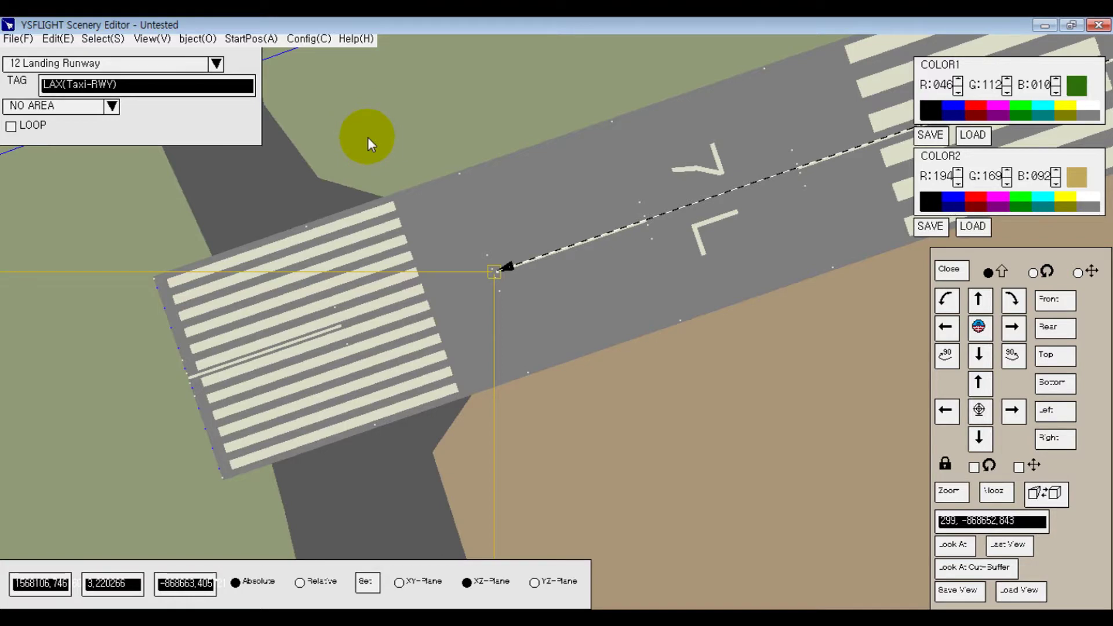
{"action": "scroll", "coordinate": [491, 288], "scroll_direction": "down", "scroll_amount": 3}
{"action": "middle_click_drag", "start_coordinate": [493, 291], "coordinate": [576, 420]}
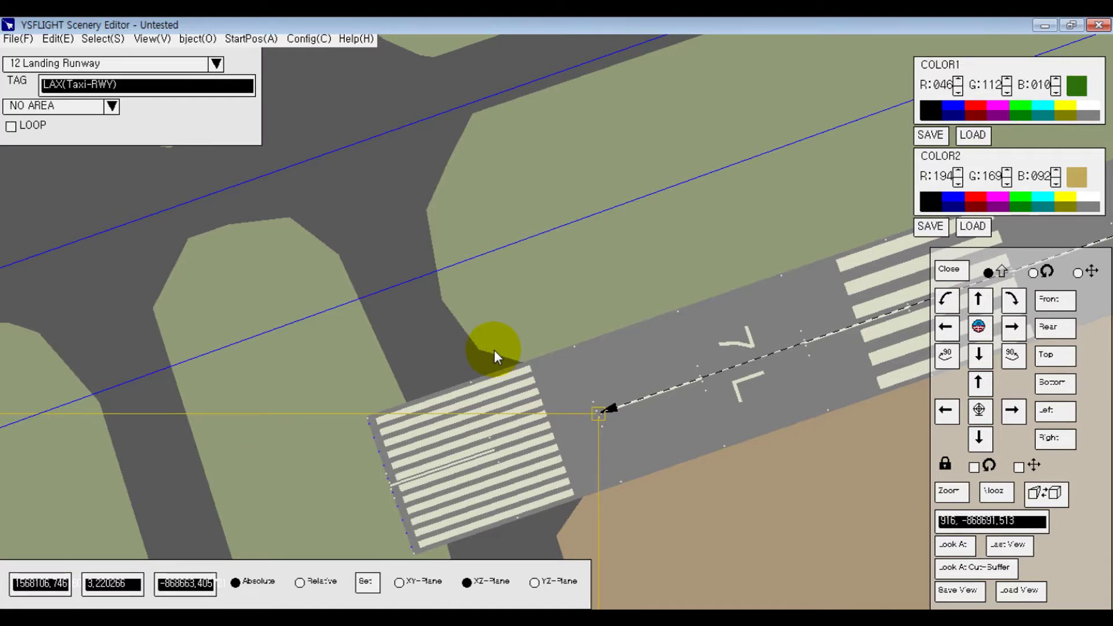
Step: Tag the landing runway path LAX(Landing) and finish drawing it
{"action": "scroll", "coordinate": [255, 232], "scroll_direction": "up", "scroll_amount": 2}
{"action": "left_click", "coordinate": [142, 95]}
{"action": "key", "text": "BackSpace"}
{"action": "key", "text": "BackSpace"}
{"action": "key", "text": "BackSpace"}
{"action": "key", "text": "BackSpace"}
{"action": "key", "text": "BackSpace"}
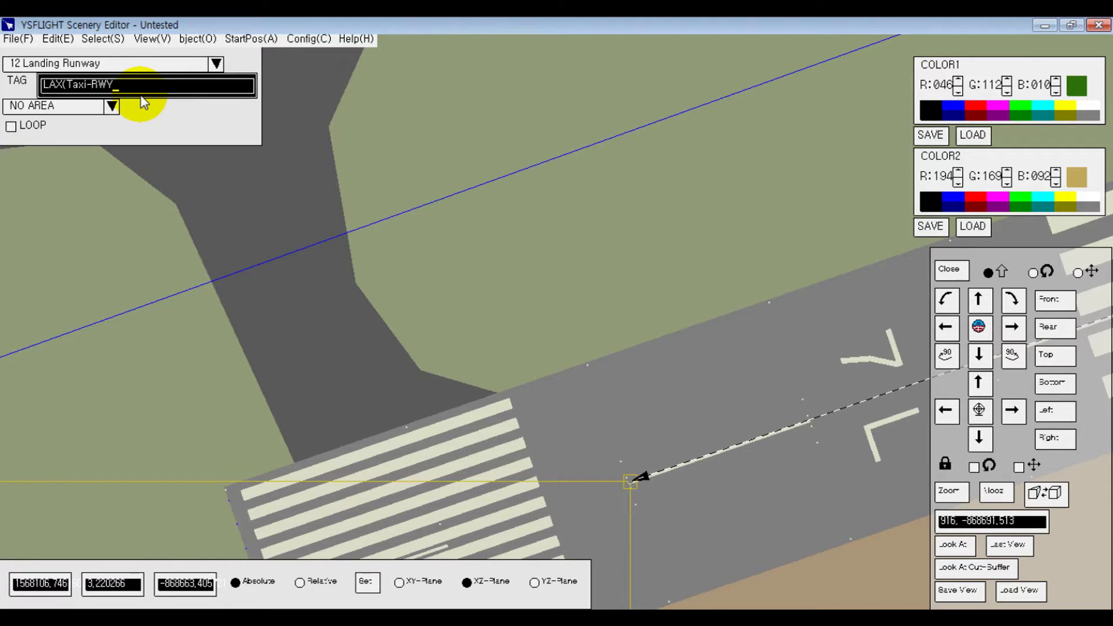
{"action": "key", "text": "BackSpace"}
{"action": "key", "text": "BackSpace"}
{"action": "key", "text": "BackSpace"}
{"action": "key", "text": "BackSpace"}
{"action": "type", "text": "Landing)"}
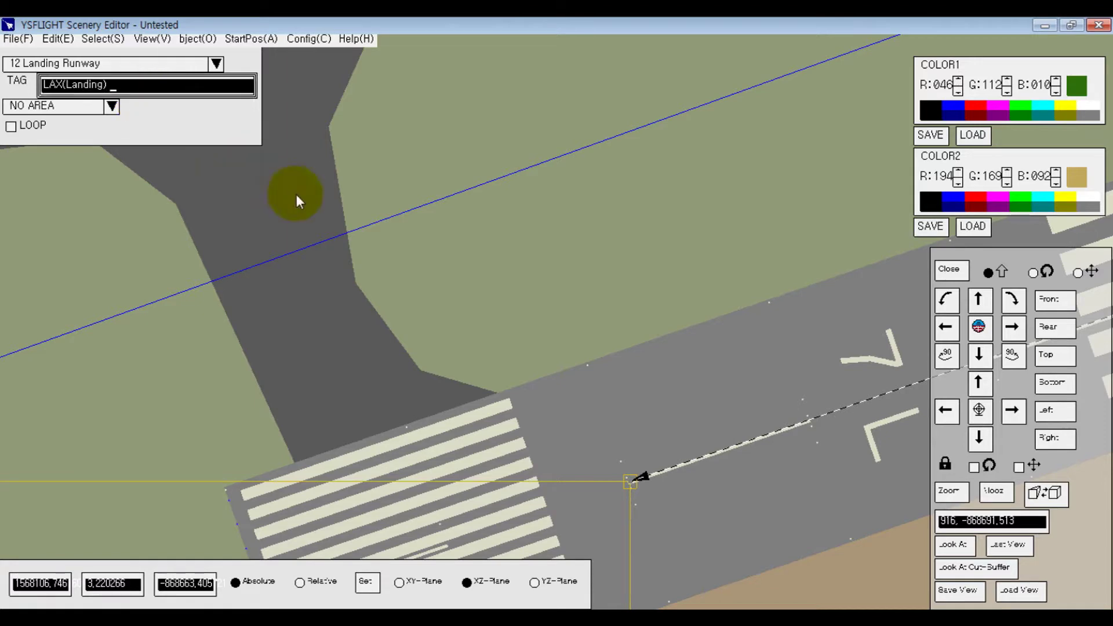
{"action": "left_click", "coordinate": [475, 233]}
{"action": "middle_click_drag", "start_coordinate": [599, 311], "coordinate": [479, 168]}
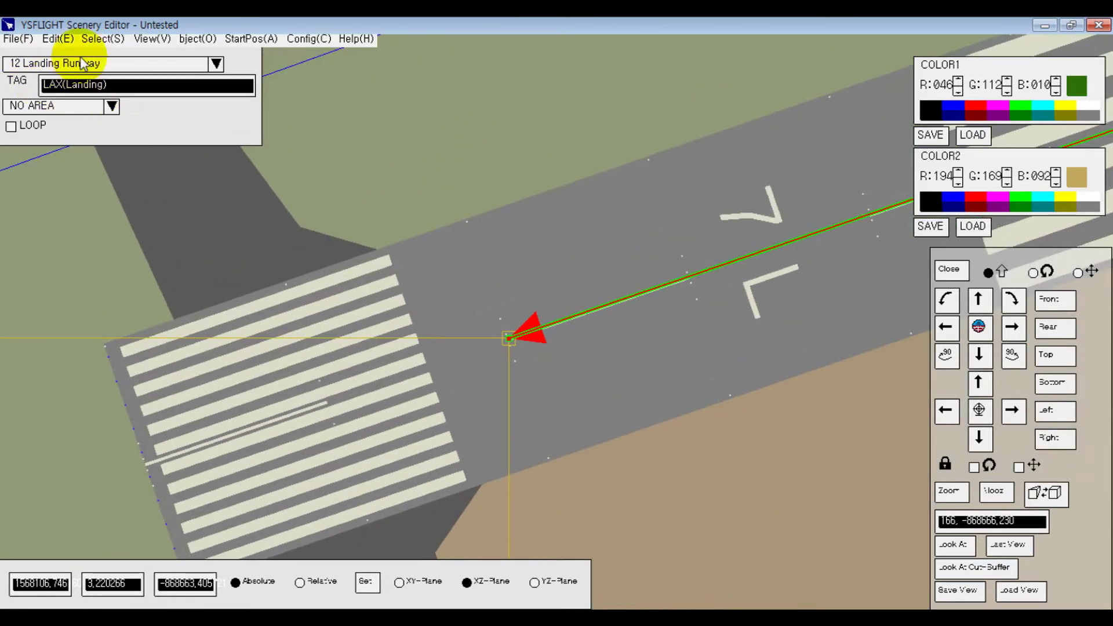
Step: Start a 10 TAXI-PATH (RWY->TAXI) path from the landing path's end, over the 7L end stripes onto the taxiway south of them
{"action": "left_click", "coordinate": [98, 63]}
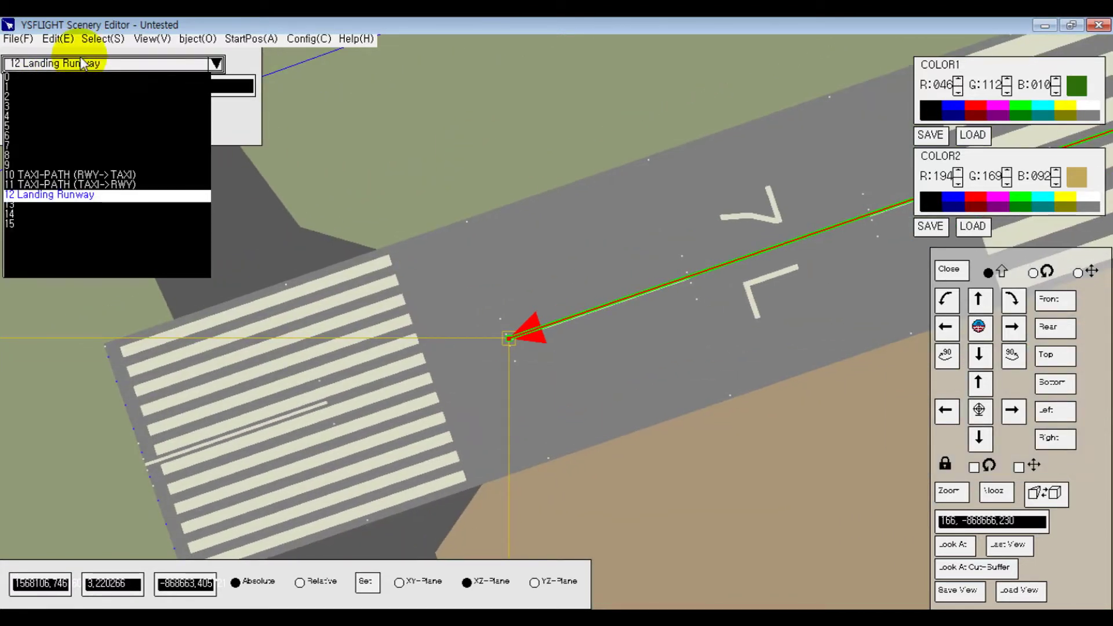
{"action": "left_click", "coordinate": [83, 176]}
{"action": "mouse_move", "coordinate": [186, 184]}
{"action": "middle_mouse_down"}
{"action": "mouse_move", "coordinate": [447, 360]}
{"action": "mouse_move", "coordinate": [496, 297]}
{"action": "mouse_move", "coordinate": [608, 273]}
{"action": "mouse_move", "coordinate": [603, 245]}
{"action": "middle_mouse_up"}
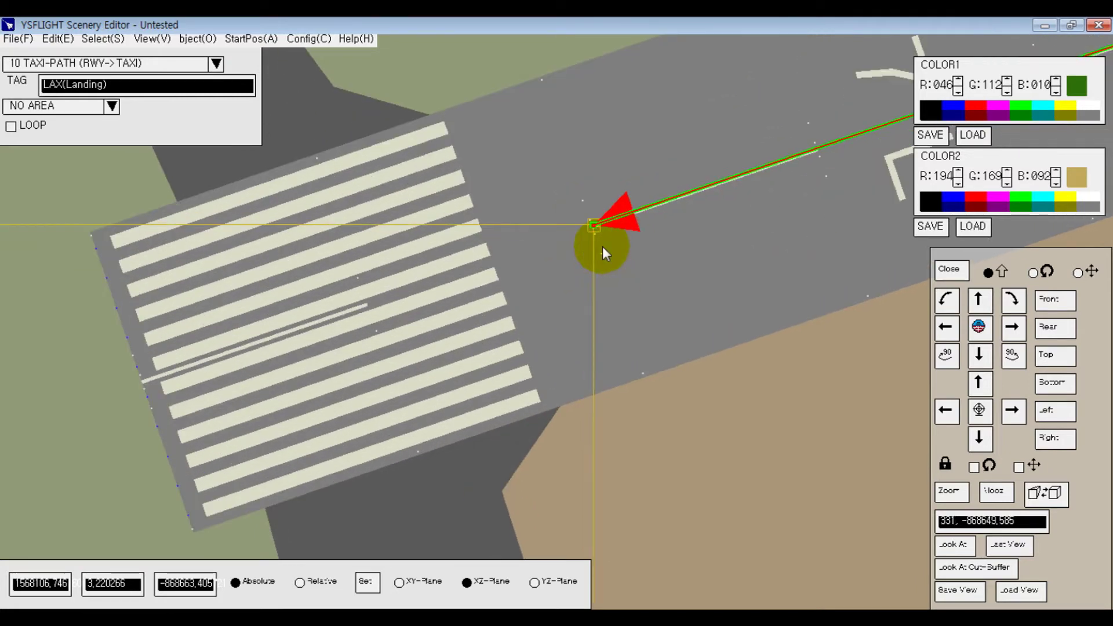
{"action": "scroll", "coordinate": [573, 303], "scroll_direction": "down", "scroll_amount": 3}
{"action": "left_click", "coordinate": [474, 297]}
{"action": "left_click_drag", "start_coordinate": [474, 297], "coordinate": [486, 249]}
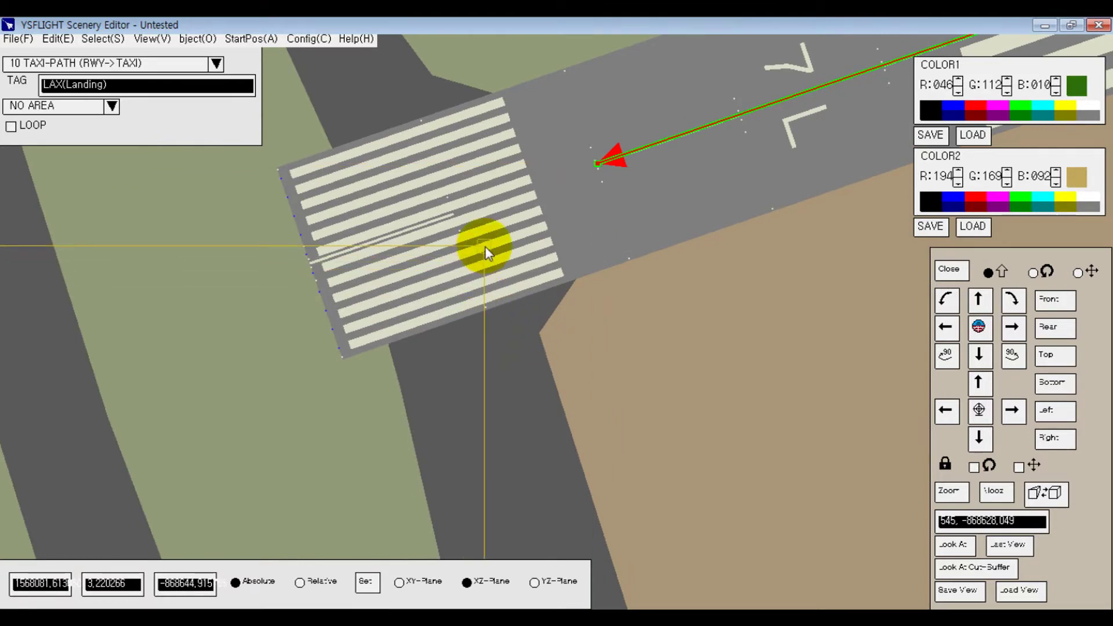
{"action": "left_click", "coordinate": [485, 246]}
{"action": "left_click", "coordinate": [460, 351]}
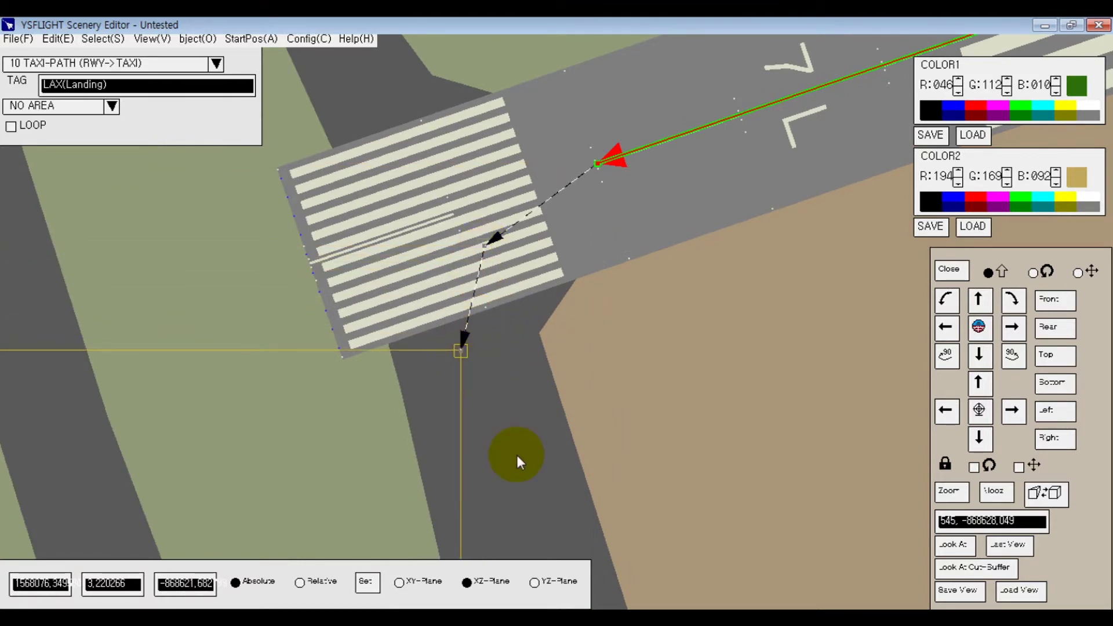
Step: Extend the taxi path down the connecting taxiway, across the 7R end stripes, to the western corner of the southern parallel taxiway
{"action": "scroll", "coordinate": [517, 462], "scroll_direction": "down", "scroll_amount": 10}
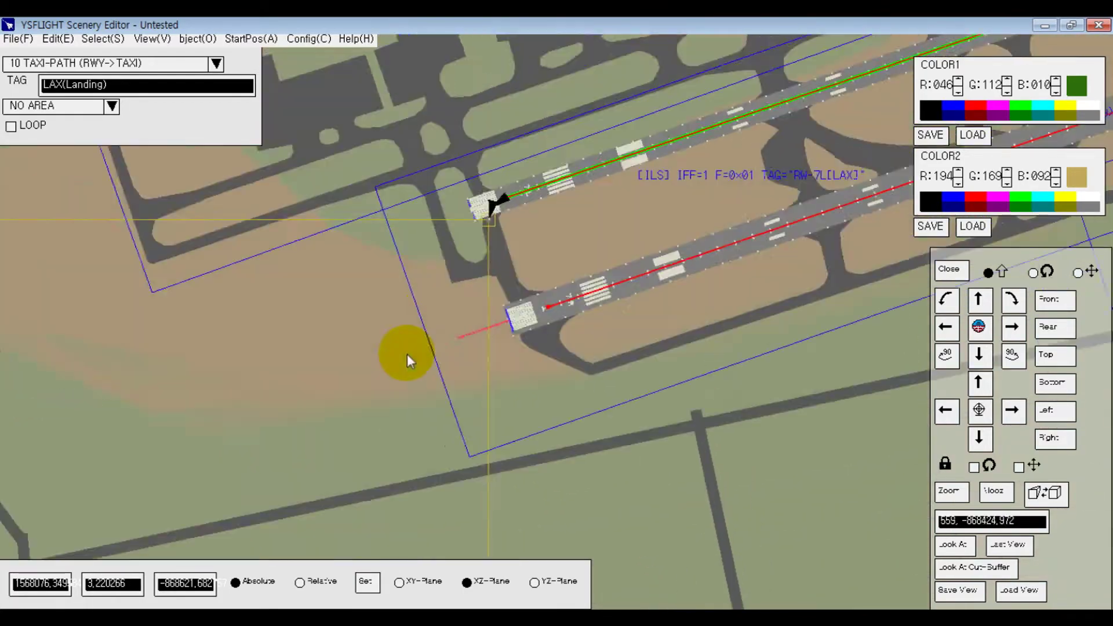
{"action": "scroll", "coordinate": [407, 353], "scroll_direction": "up", "scroll_amount": 2}
{"action": "scroll", "coordinate": [552, 269], "scroll_direction": "up", "scroll_amount": 2}
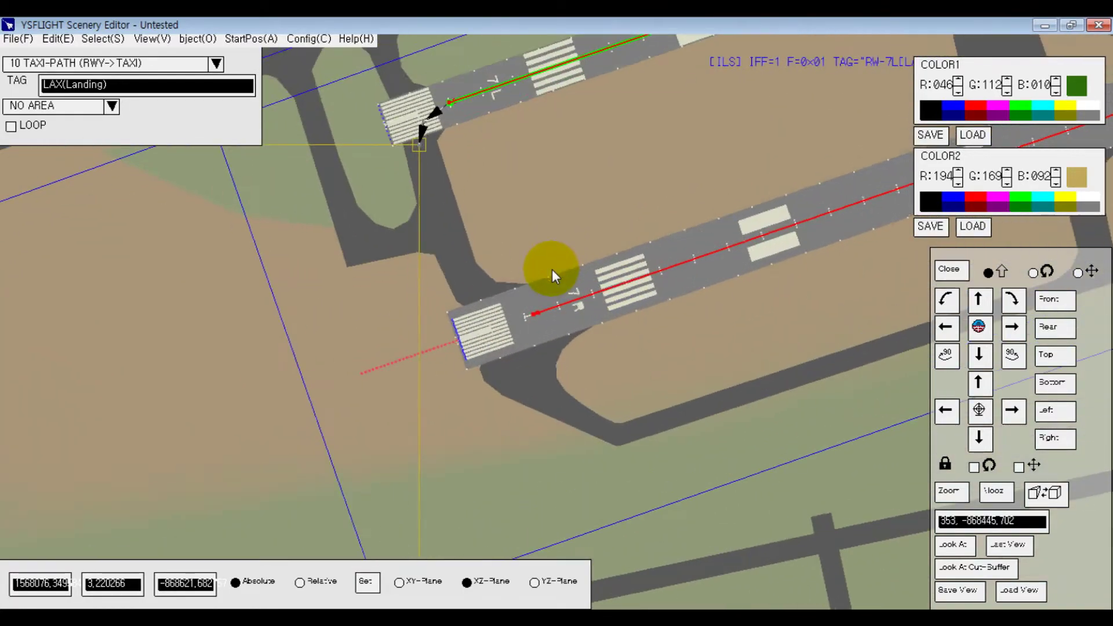
{"action": "left_click", "coordinate": [462, 270]}
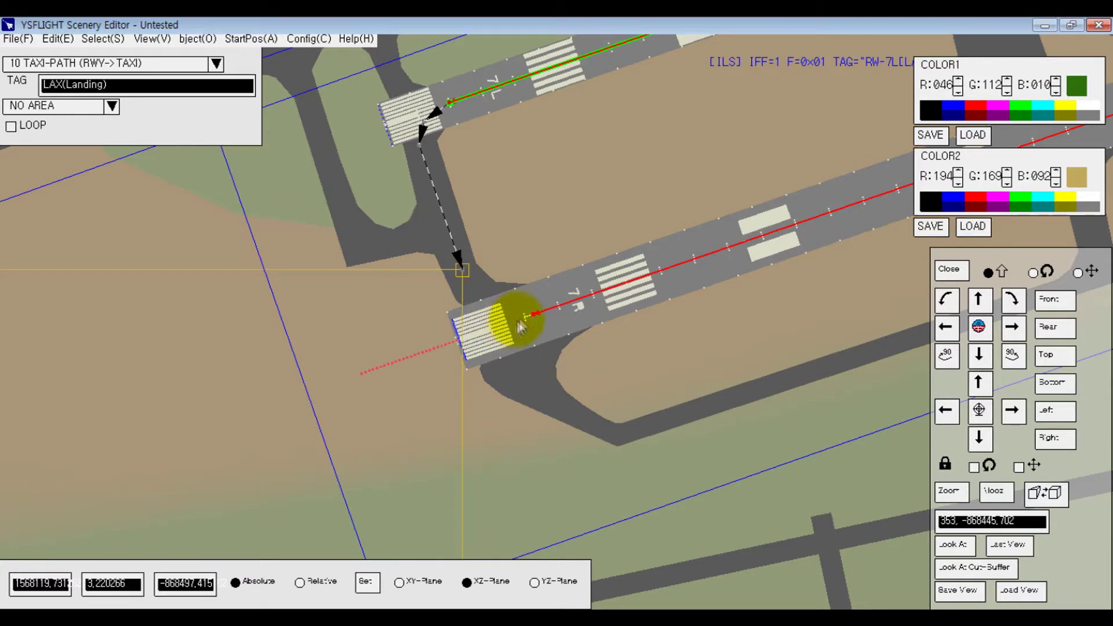
{"action": "scroll", "coordinate": [518, 278], "scroll_direction": "up", "scroll_amount": 2}
{"action": "left_click", "coordinate": [425, 231]}
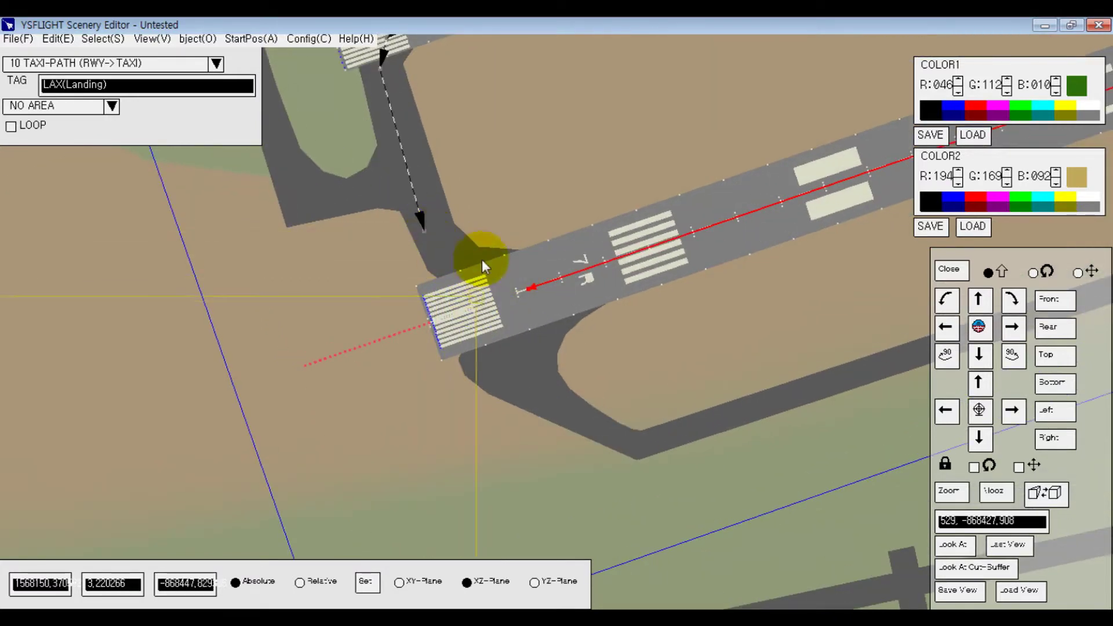
{"action": "left_click", "coordinate": [519, 377]}
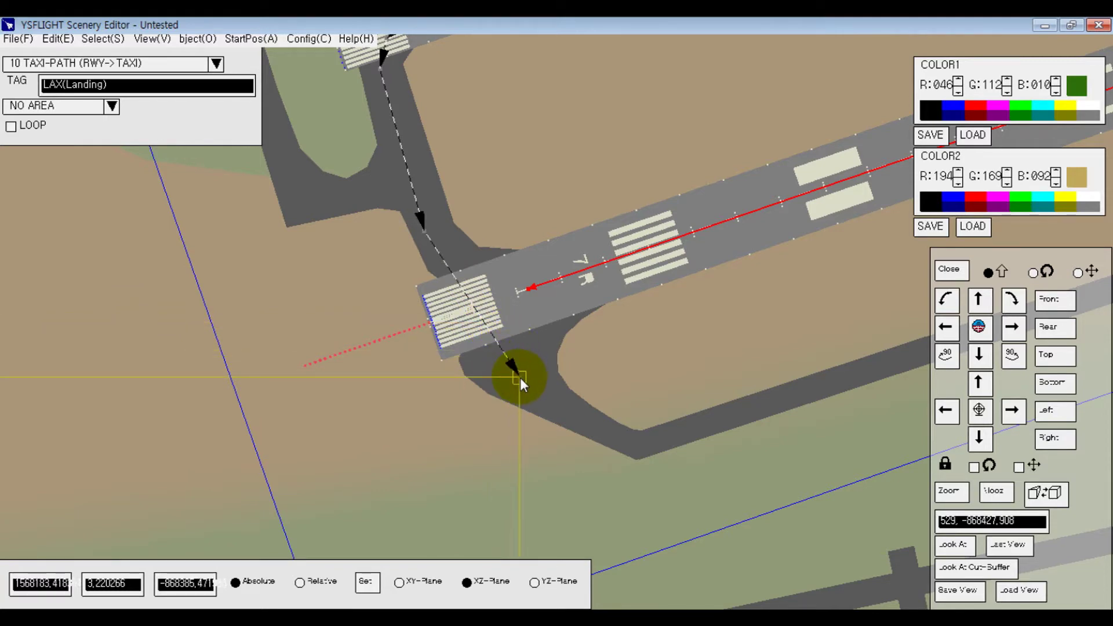
{"action": "left_click", "coordinate": [637, 445]}
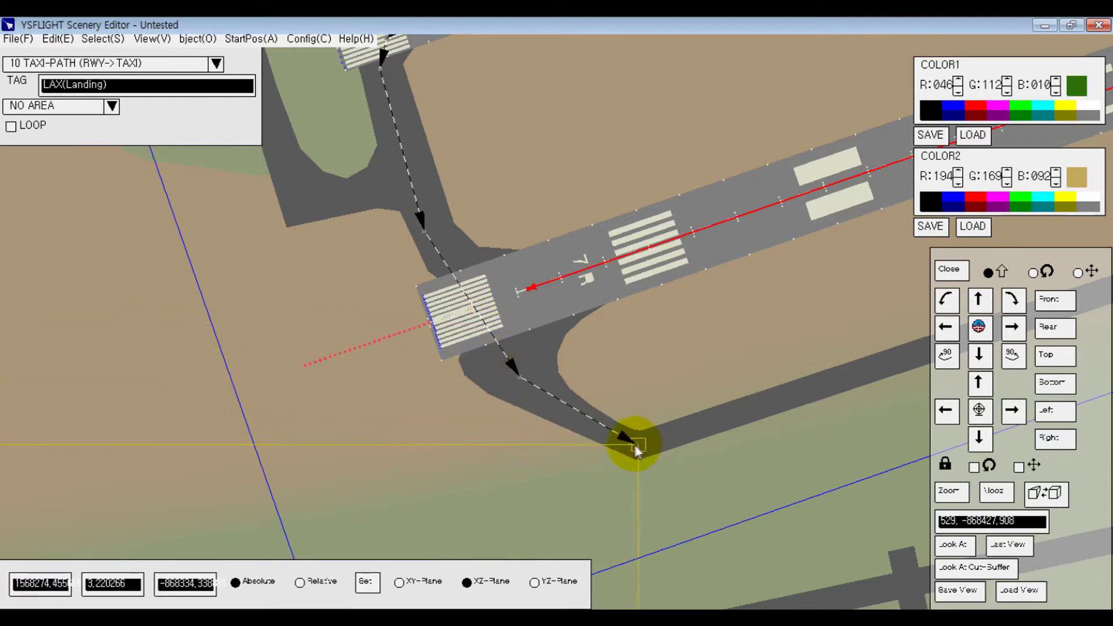
Step: Extend the taxi path east along the southern parallel taxiway to the apron entrance just west of the parked Korean Air Boeing 777-200ER
{"action": "middle_click_drag", "start_coordinate": [838, 221], "coordinate": [388, 371]}
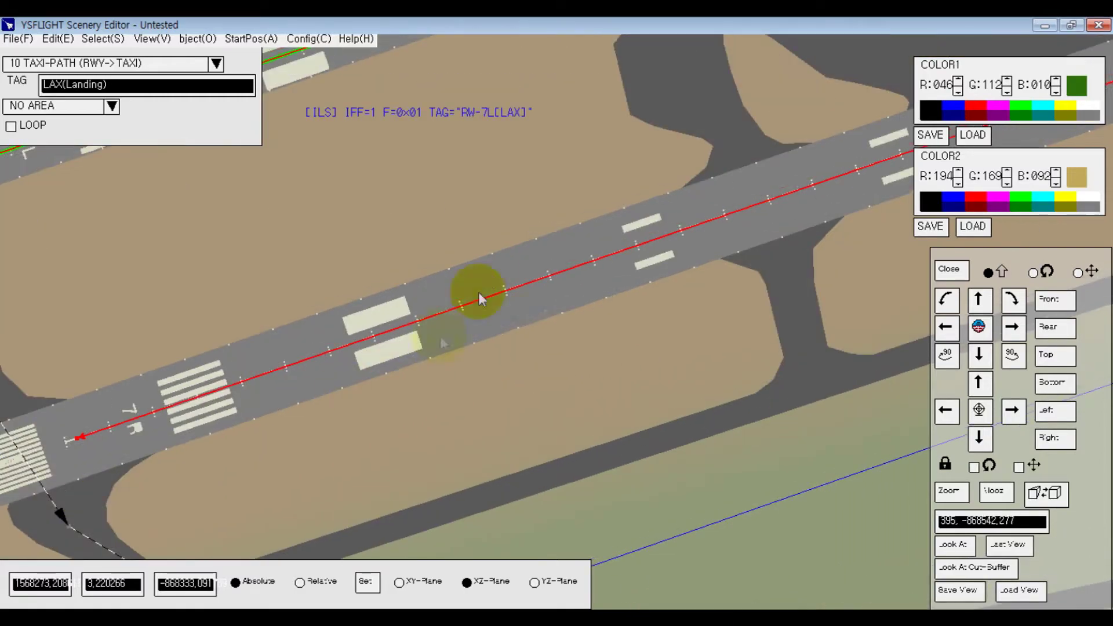
{"action": "scroll", "coordinate": [538, 342], "scroll_direction": "down", "scroll_amount": 5}
{"action": "middle_click_drag", "start_coordinate": [609, 386], "coordinate": [311, 395]}
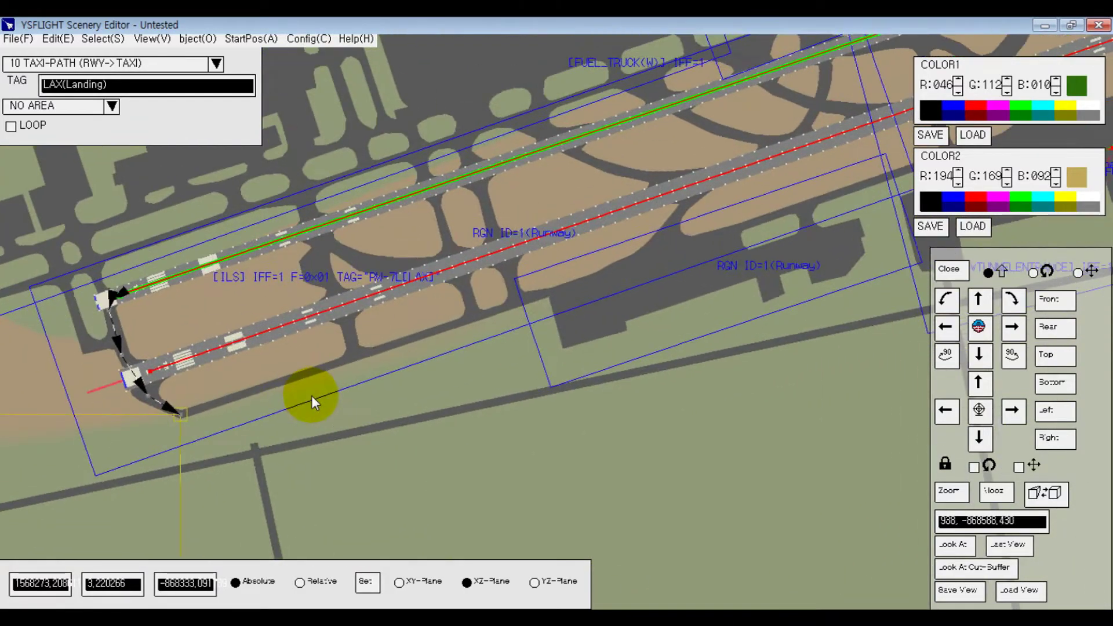
{"action": "scroll", "coordinate": [389, 374], "scroll_direction": "down", "scroll_amount": 5}
{"action": "middle_click_drag", "start_coordinate": [467, 367], "coordinate": [322, 369]}
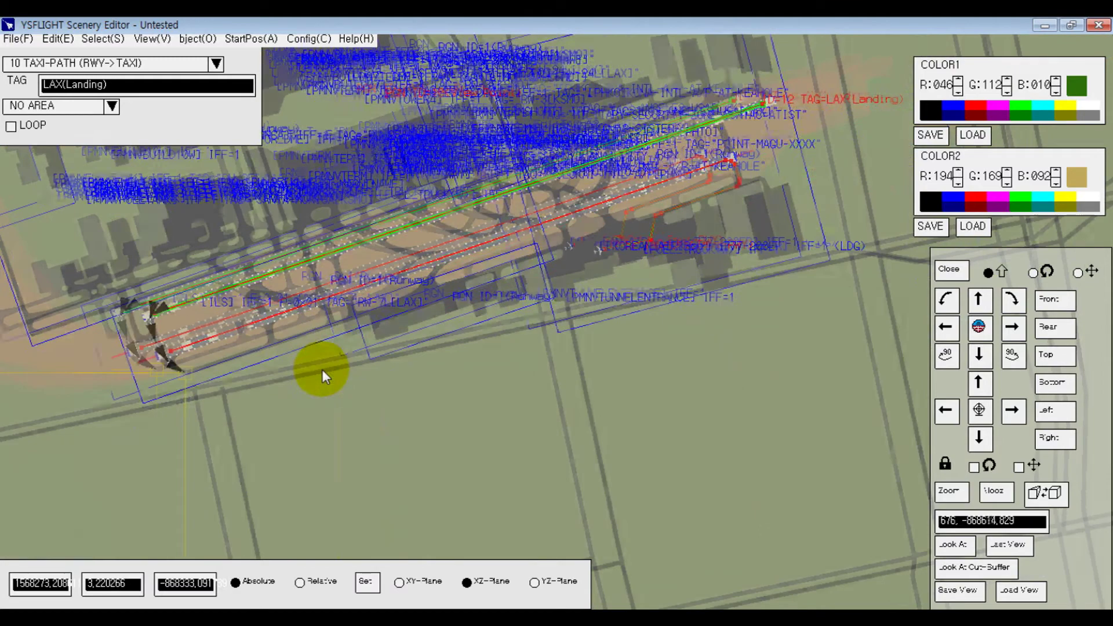
{"action": "key", "text": "Caps_Lock"}
{"action": "key", "text": "Caps_Lock"}
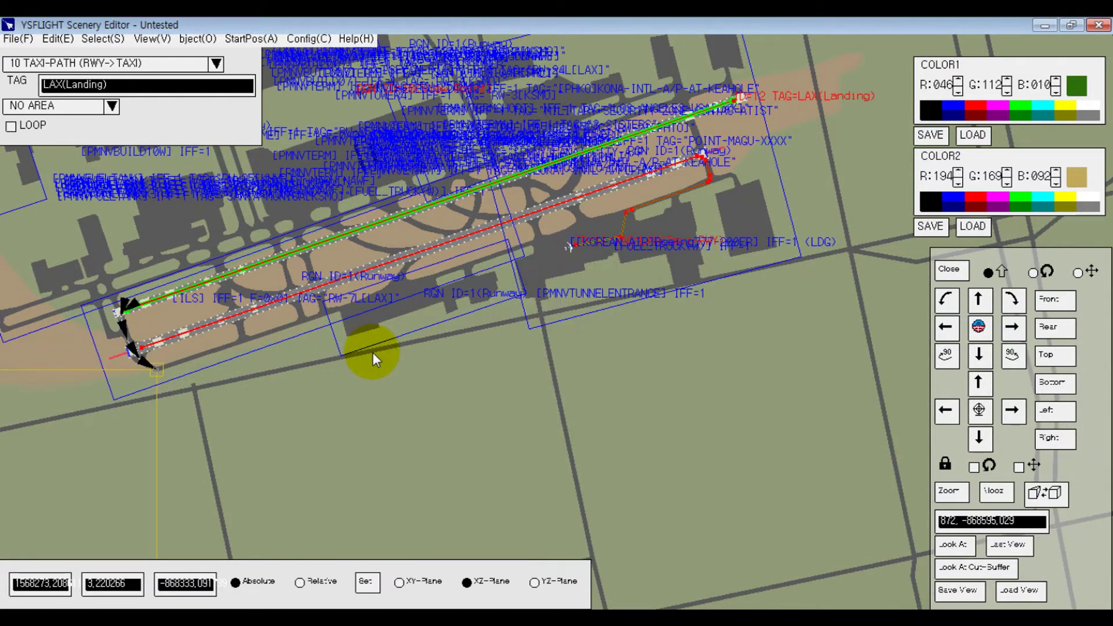
{"action": "scroll", "coordinate": [649, 400], "scroll_direction": "up", "scroll_amount": 6}
{"action": "middle_click_drag", "start_coordinate": [533, 255], "coordinate": [632, 378]}
{"action": "scroll", "coordinate": [590, 252], "scroll_direction": "up", "scroll_amount": 2}
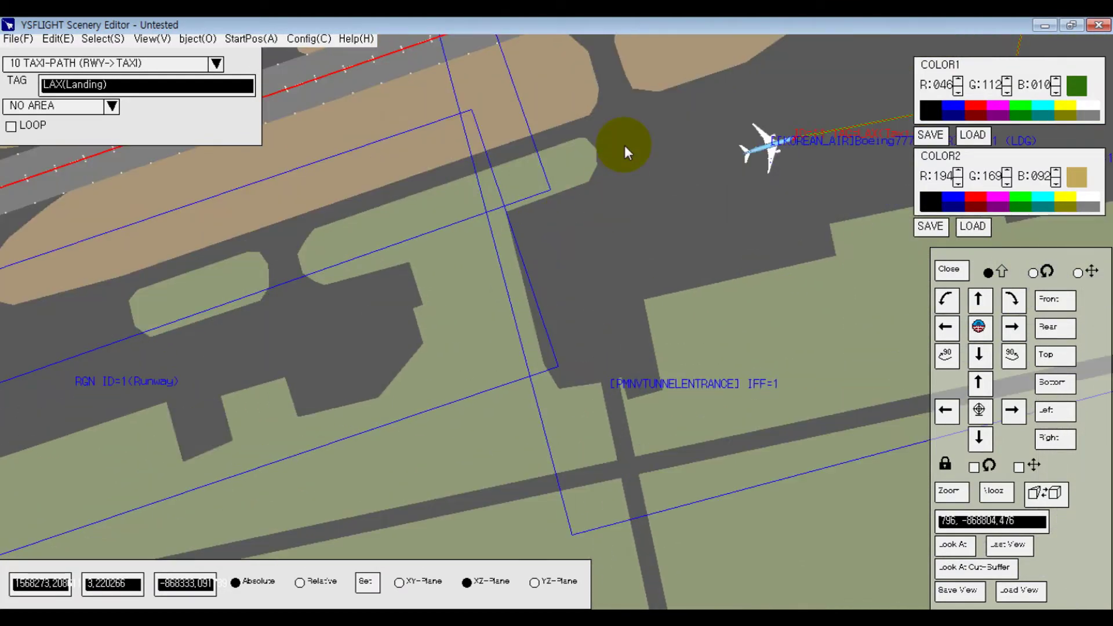
{"action": "left_click", "coordinate": [633, 111]}
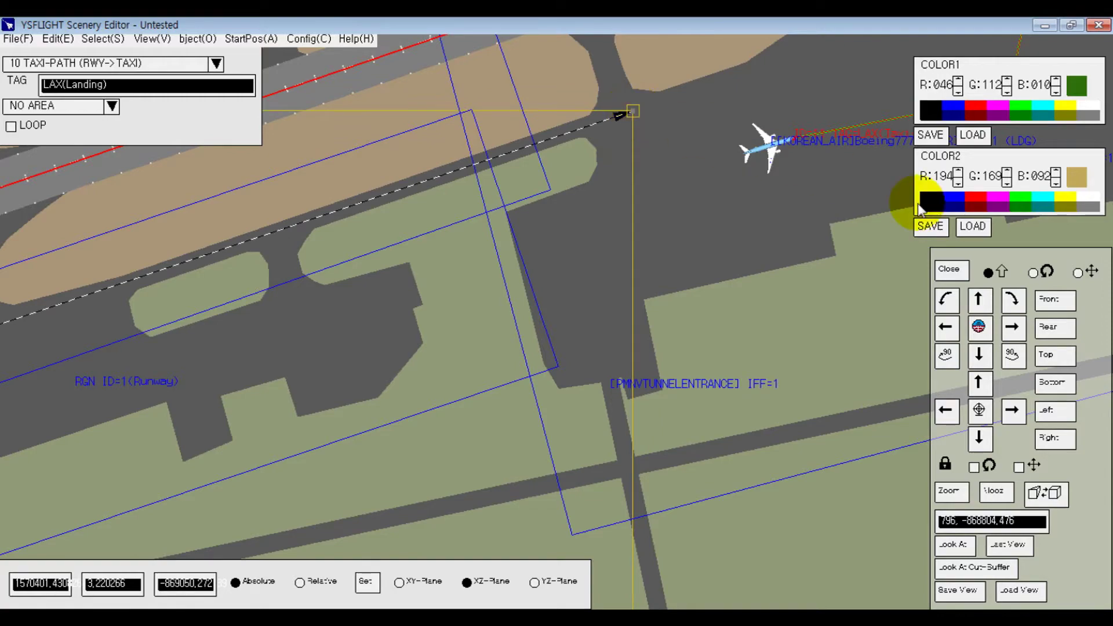
{"action": "mouse_move", "coordinate": [740, 165]}
{"action": "middle_mouse_down"}
{"action": "mouse_move", "coordinate": [415, 331]}
{"action": "mouse_move", "coordinate": [425, 327]}
{"action": "middle_mouse_up"}
{"action": "left_click", "coordinate": [452, 322]}
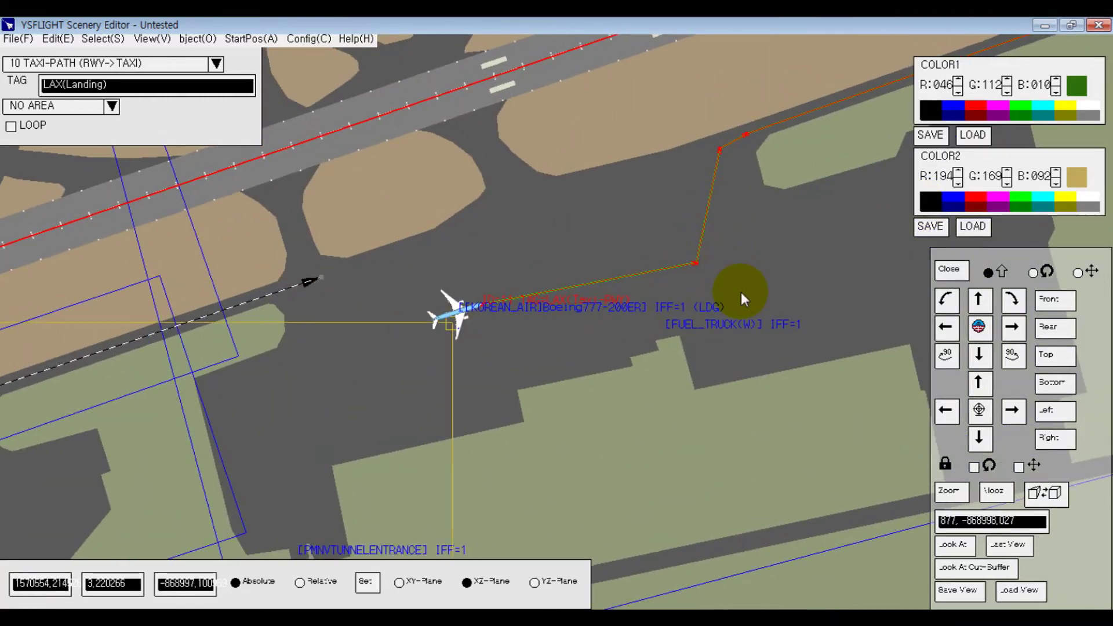
{"action": "middle_click_drag", "start_coordinate": [741, 291], "coordinate": [597, 256]}
{"action": "scroll", "coordinate": [555, 203], "scroll_direction": "up", "scroll_amount": 3}
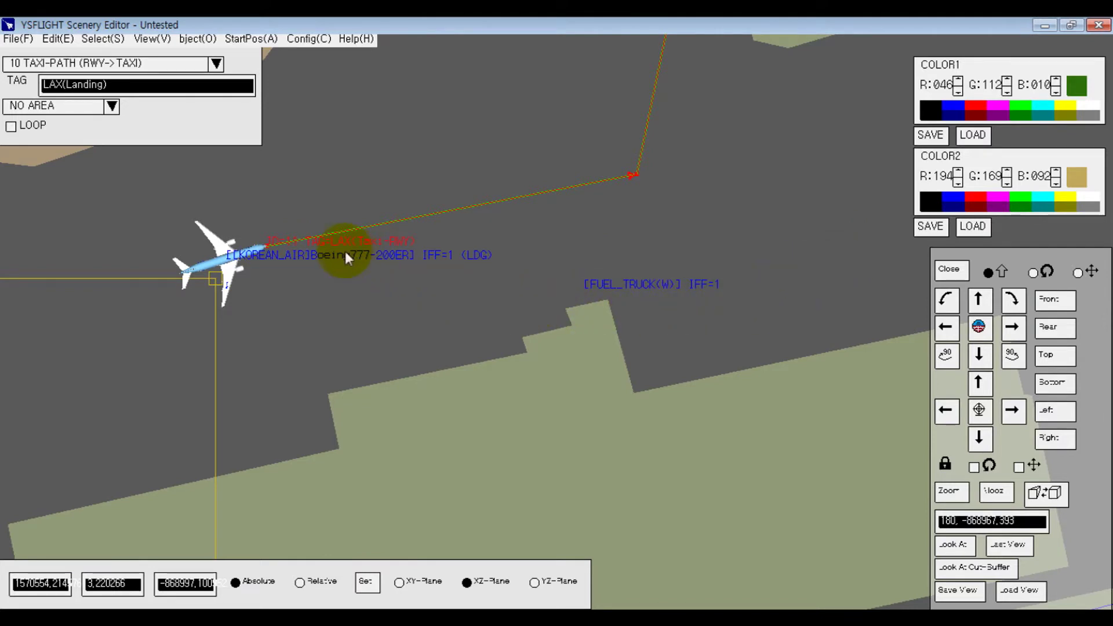
{"action": "middle_click_drag", "start_coordinate": [297, 252], "coordinate": [393, 228]}
{"action": "left_click_drag", "start_coordinate": [308, 252], "coordinate": [283, 236]}
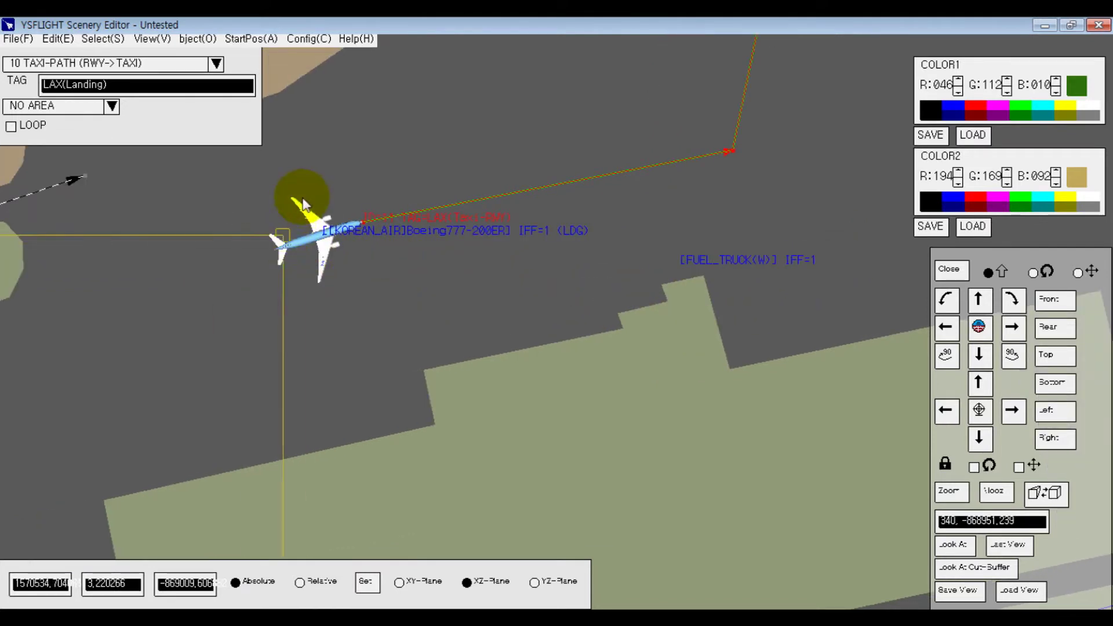
{"action": "left_click", "coordinate": [234, 224]}
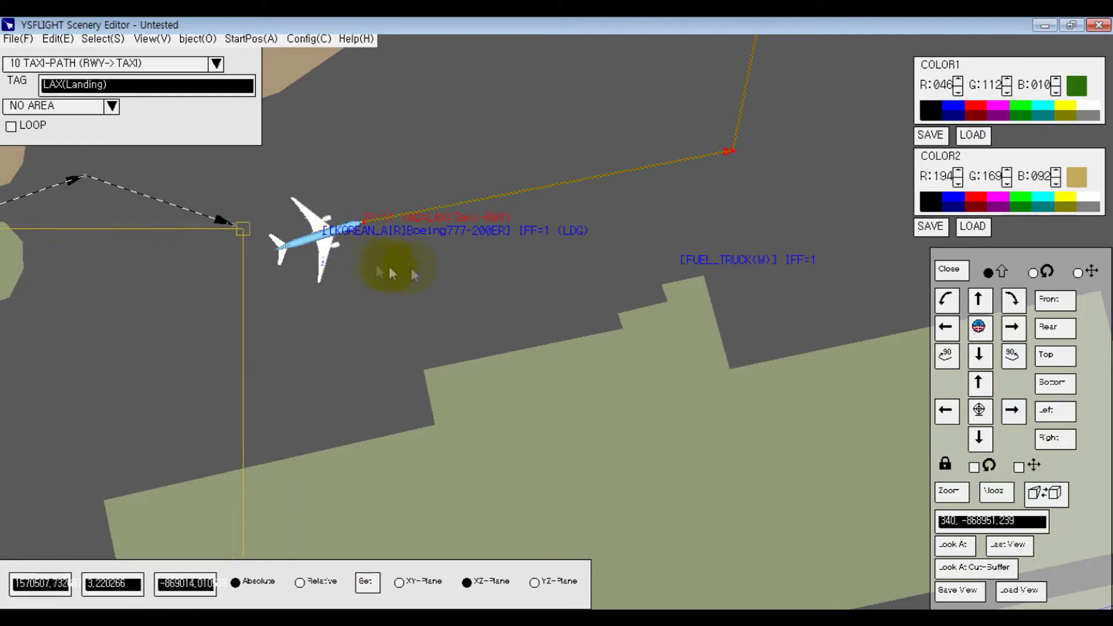
{"action": "key", "text": "ctrl+z"}
Step: Route the taxi path south around the parked Boeing 777-200ER to the fuel truck, below the outbound path's first bend, and finish it
{"action": "left_click", "coordinate": [239, 311]}
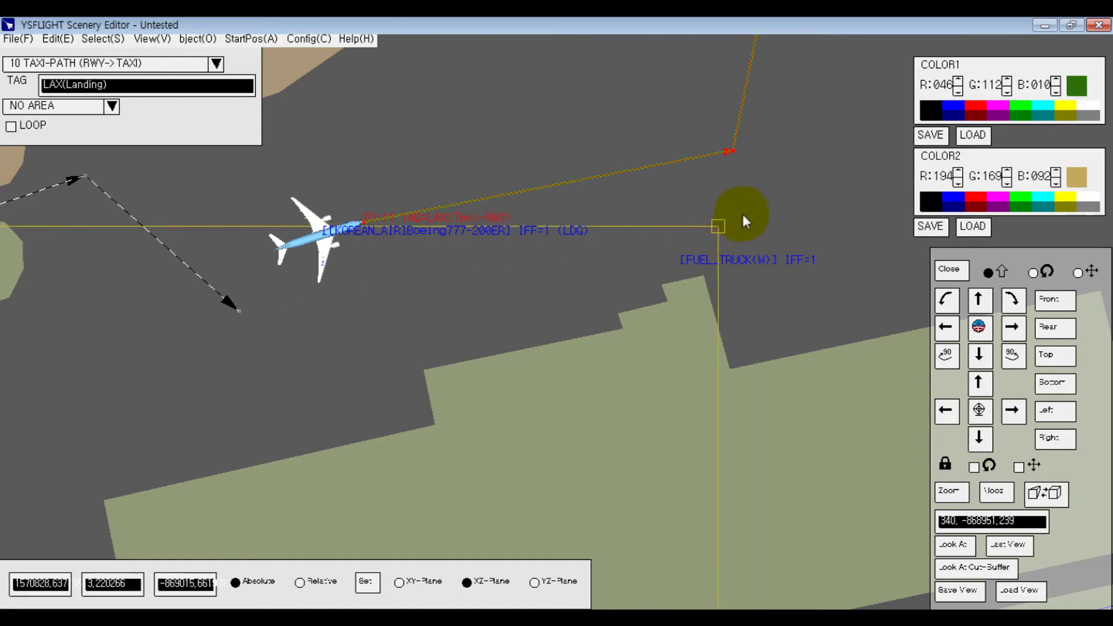
{"action": "left_click", "coordinate": [752, 206]}
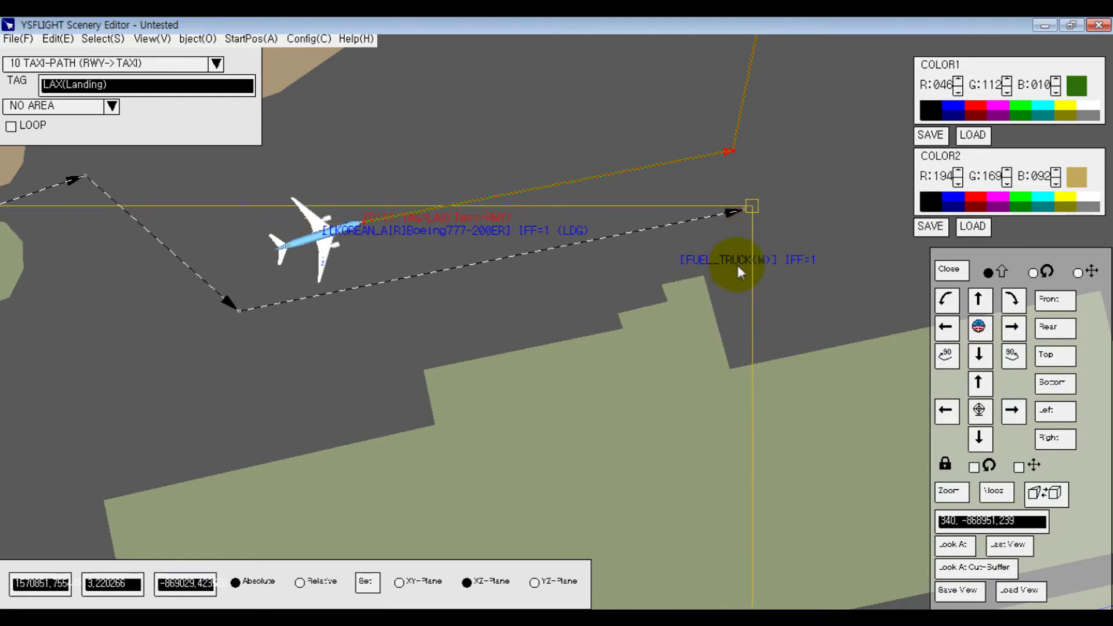
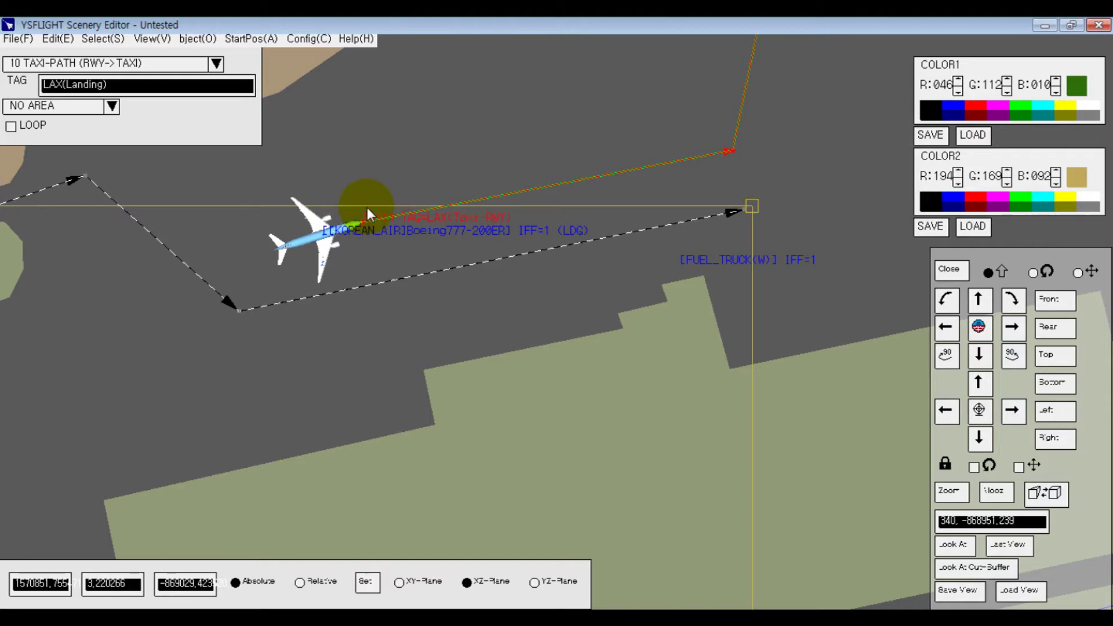
{"action": "left_click", "coordinate": [425, 250]}
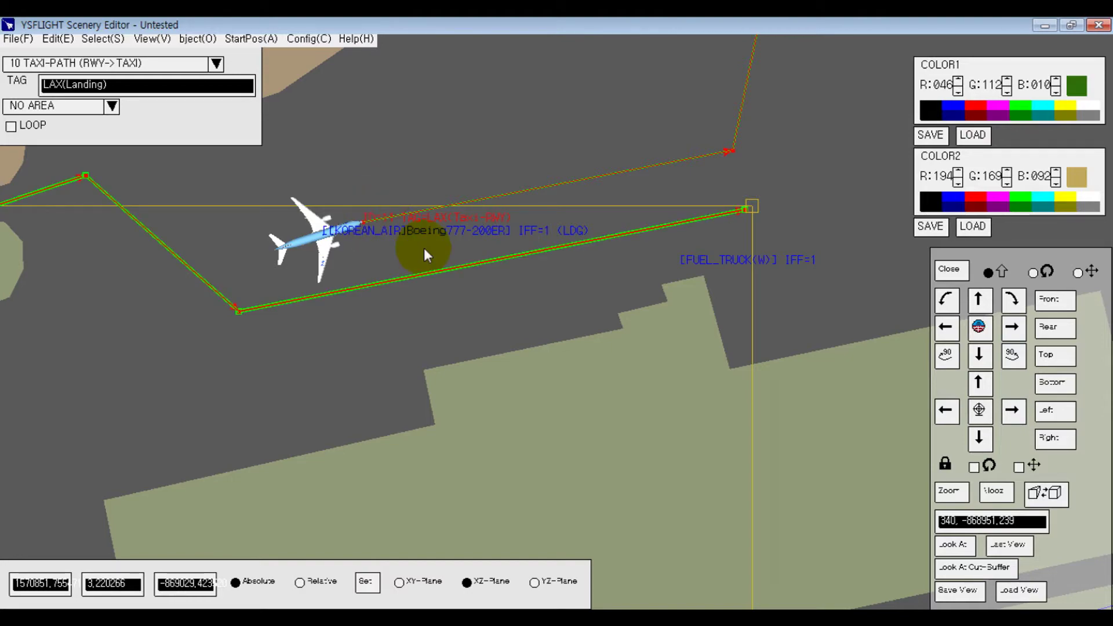
{"action": "scroll", "coordinate": [520, 422], "scroll_direction": "down", "scroll_amount": 5}
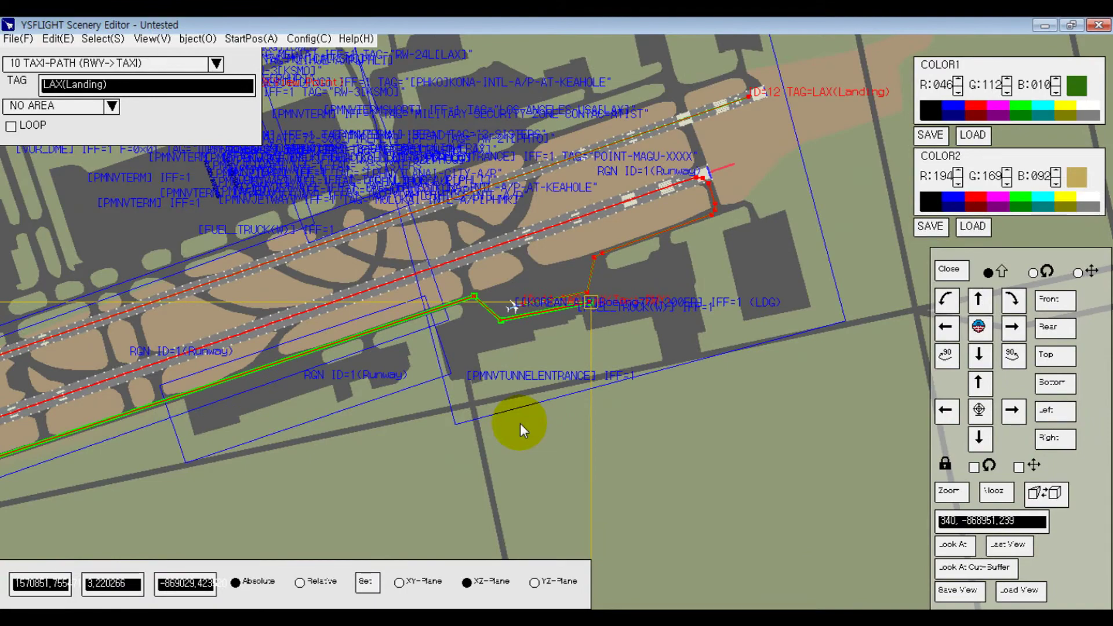
{"action": "scroll", "coordinate": [471, 323], "scroll_direction": "down", "scroll_amount": 3}
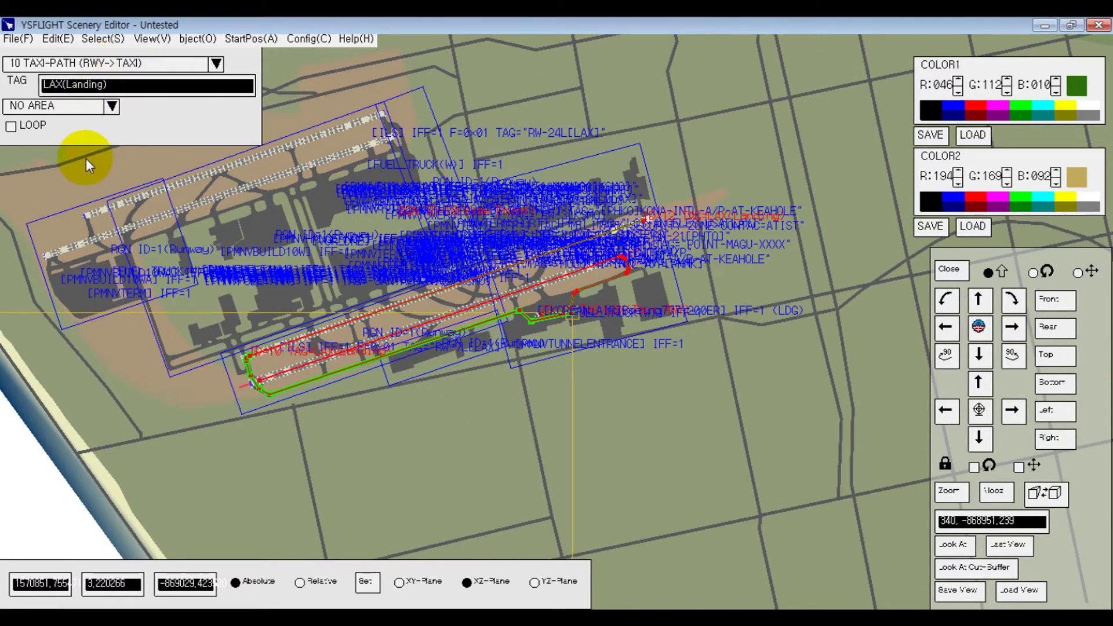
{"action": "key", "text": "Escape"}
Step: Start a new rectangular region and set its type to 4:AIRPORT AREA
{"action": "left_click", "coordinate": [56, 39]}
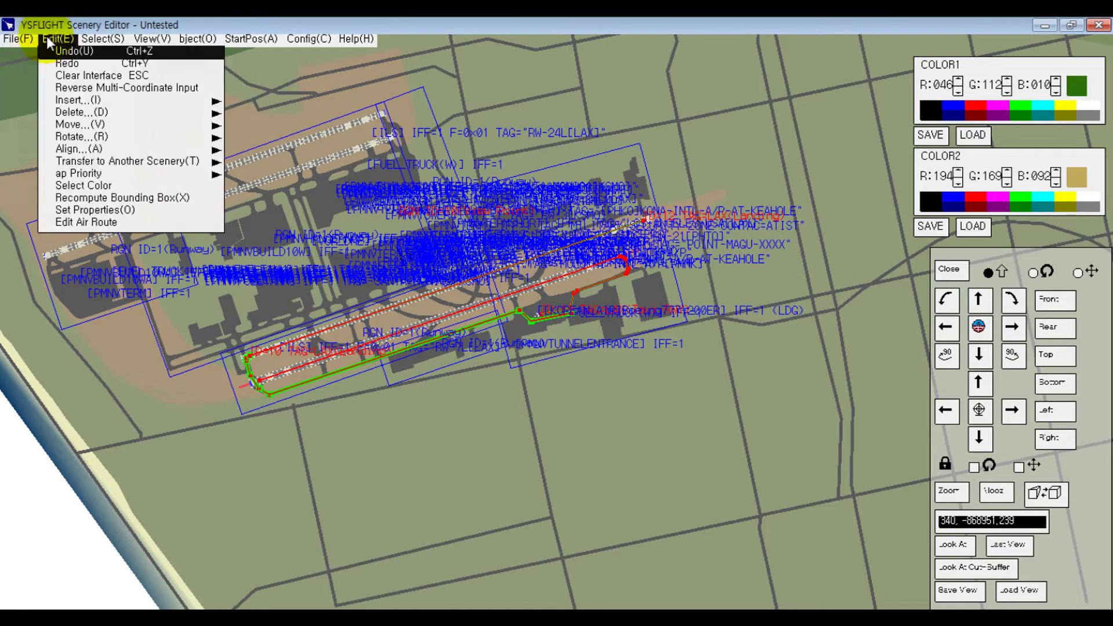
{"action": "mouse_move", "coordinate": [78, 100]}
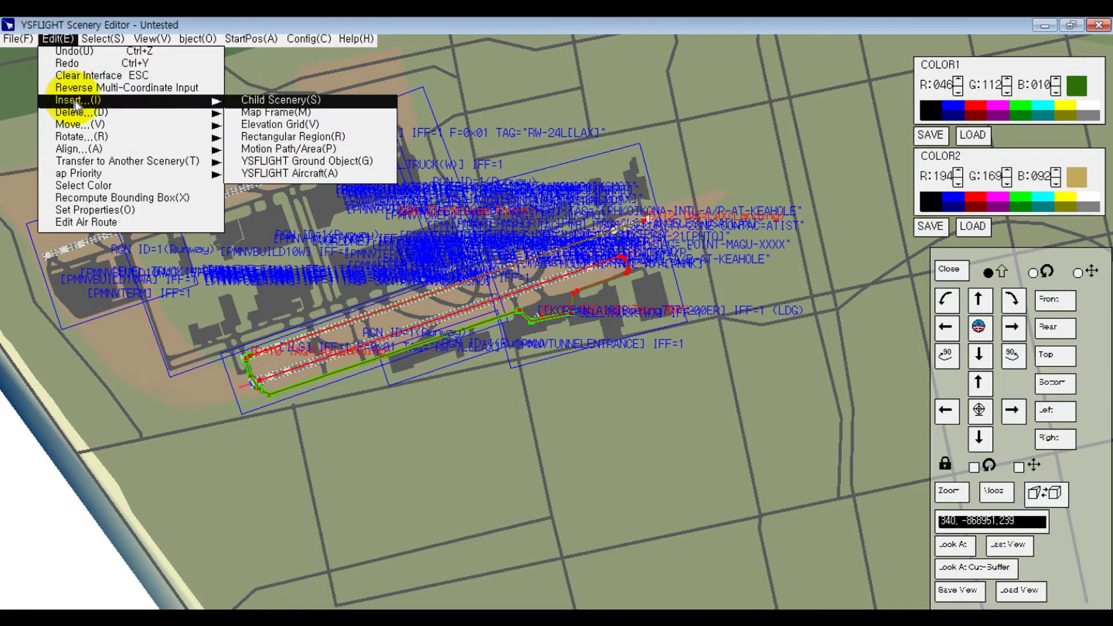
{"action": "left_click", "coordinate": [255, 138]}
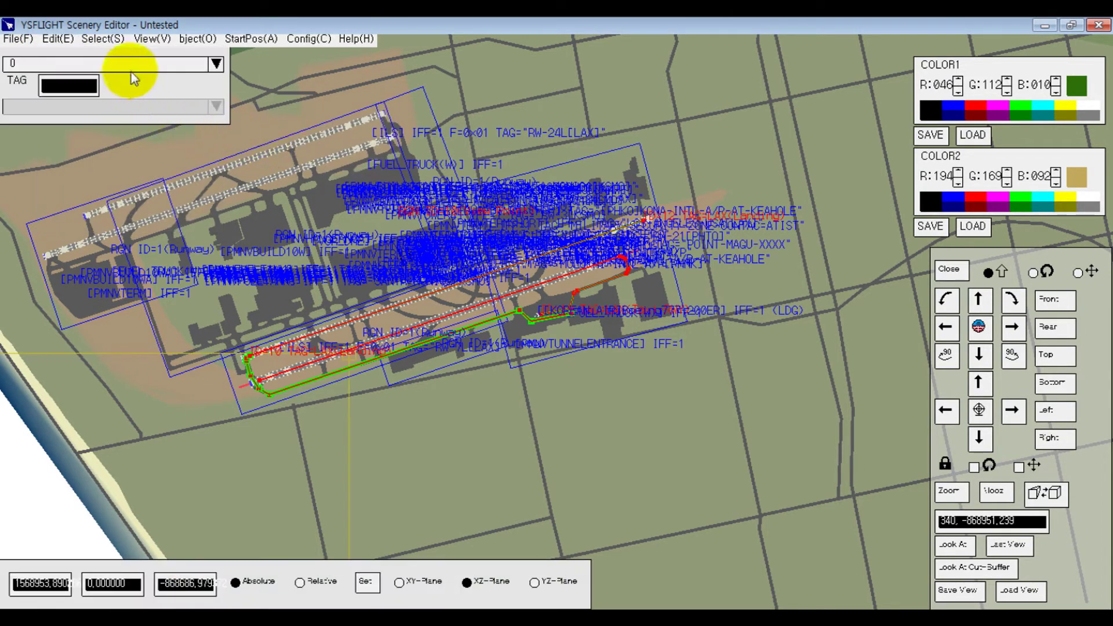
{"action": "left_click", "coordinate": [131, 64]}
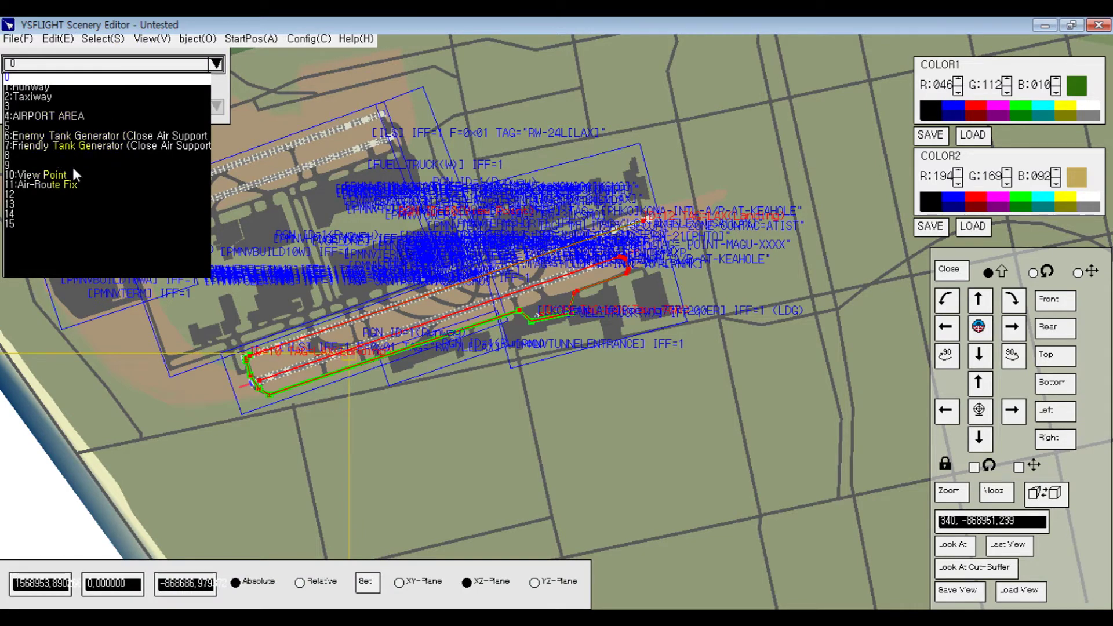
{"action": "left_click", "coordinate": [58, 136]}
{"action": "left_click", "coordinate": [61, 67]}
{"action": "left_click", "coordinate": [26, 107]}
{"action": "left_click", "coordinate": [120, 64]}
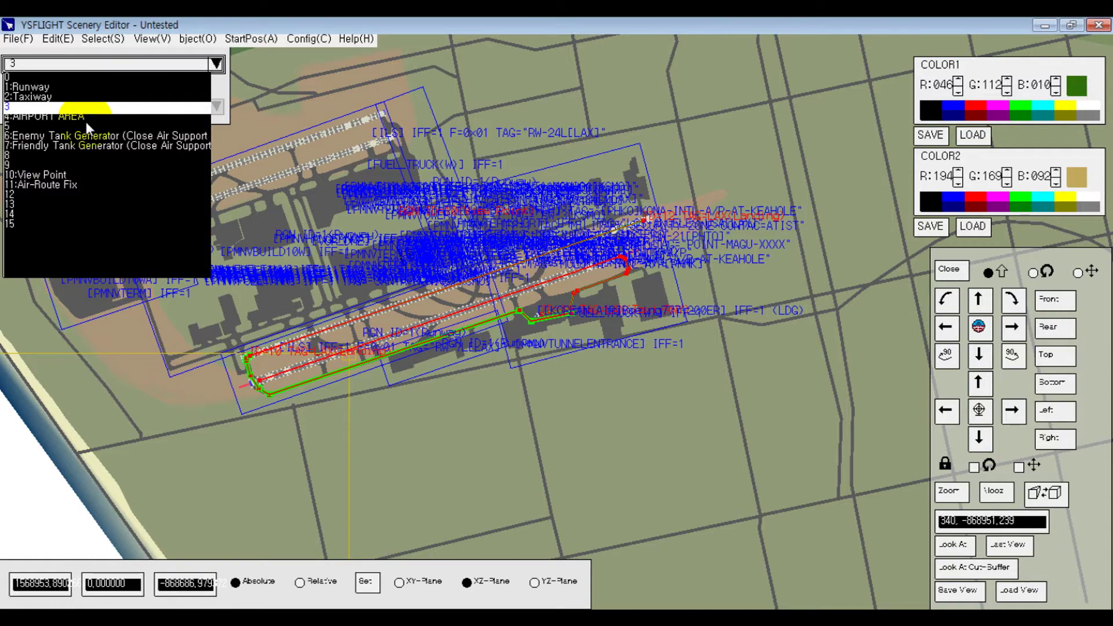
{"action": "left_click", "coordinate": [79, 117]}
Step: Outline the airport-area rectangle from the road corner northwest of the runways, down to the coast southwest, then to a point southeast of the airport
{"action": "middle_click_drag", "start_coordinate": [312, 216], "coordinate": [482, 254]}
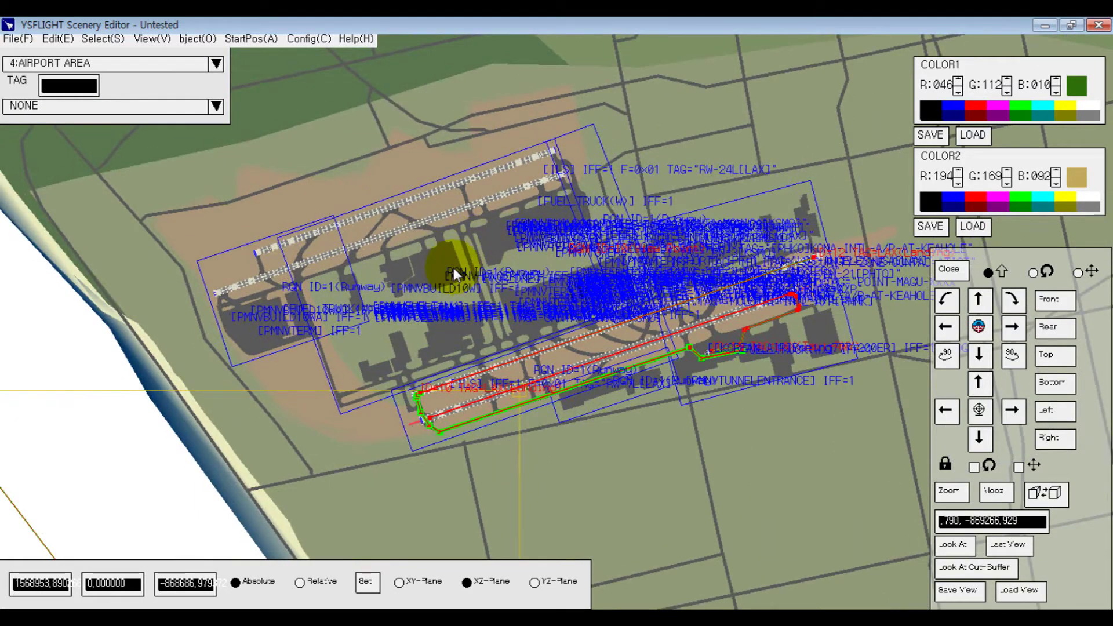
{"action": "left_click", "coordinate": [152, 209]}
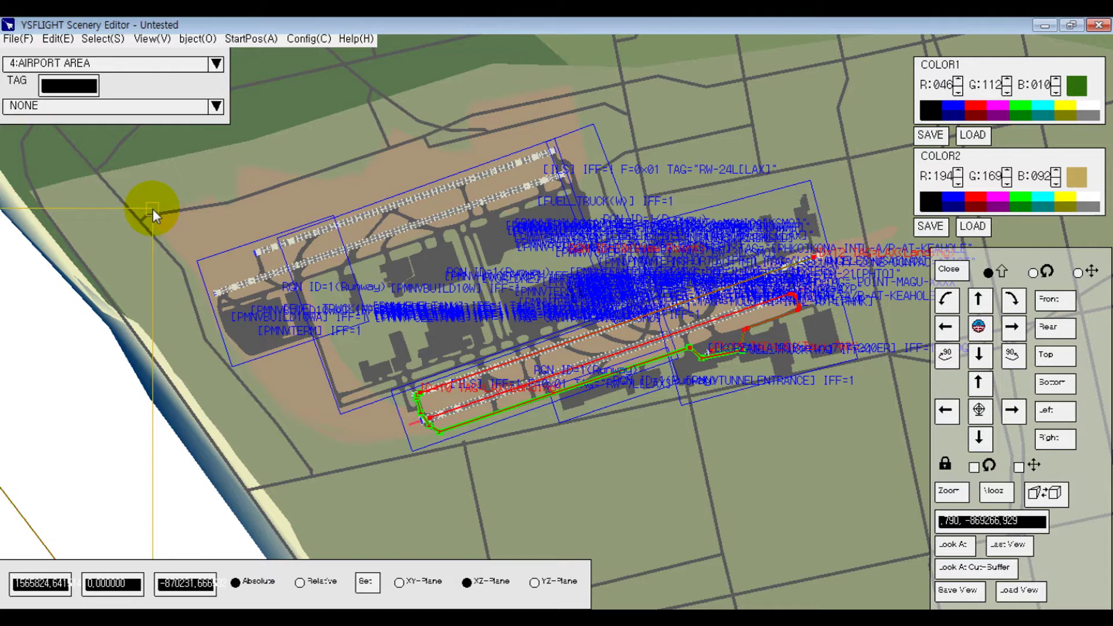
{"action": "left_click", "coordinate": [193, 201]}
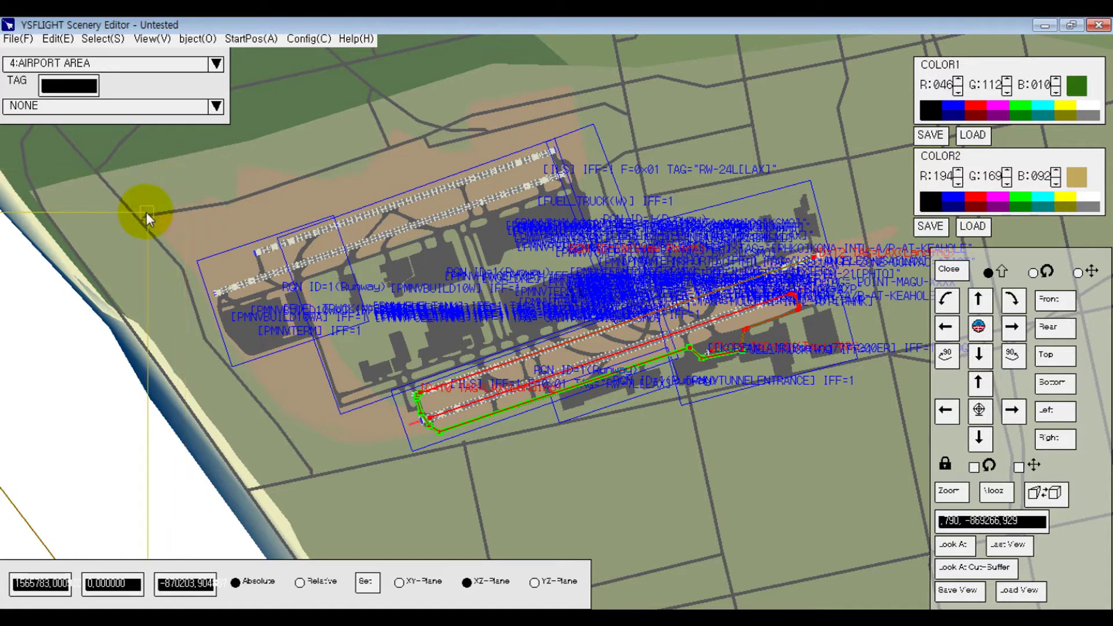
{"action": "left_click", "coordinate": [279, 518]}
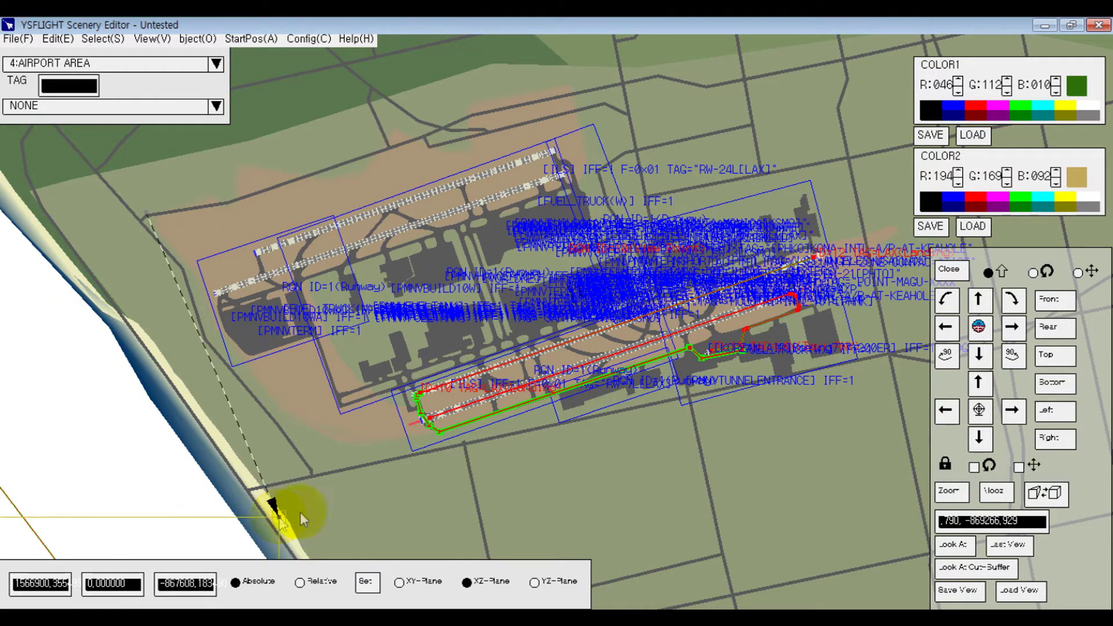
{"action": "left_click", "coordinate": [911, 357]}
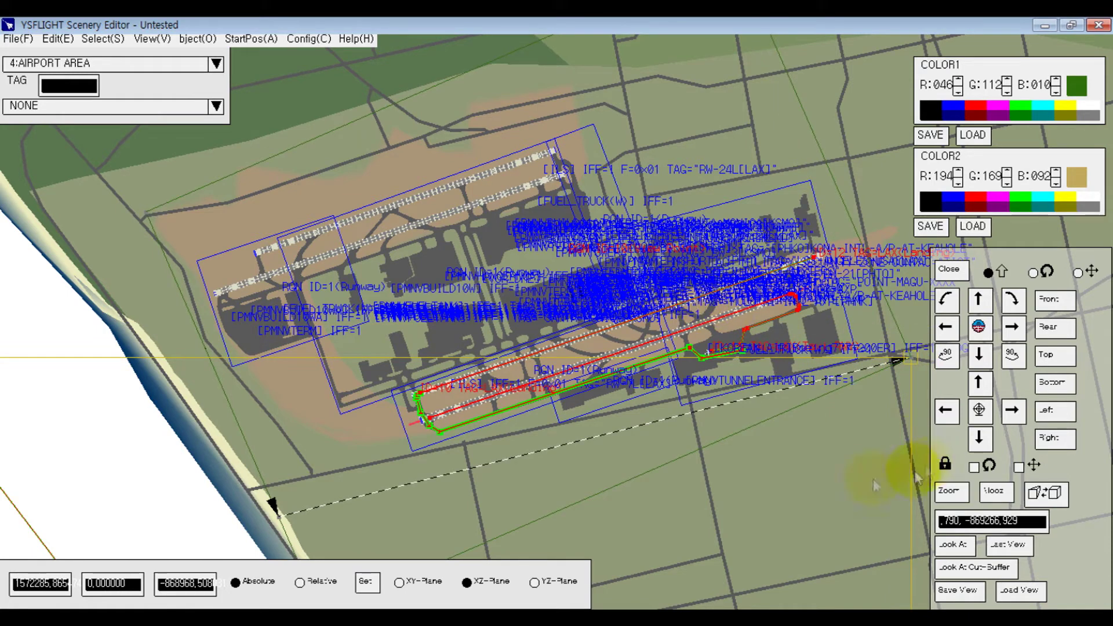
Step: Tag the airport region LAX, set it to DEADLOCK-FREE AIRPORT, and finish the region
{"action": "key", "text": "Caps_Lock"}
{"action": "key", "text": "Caps_Lock"}
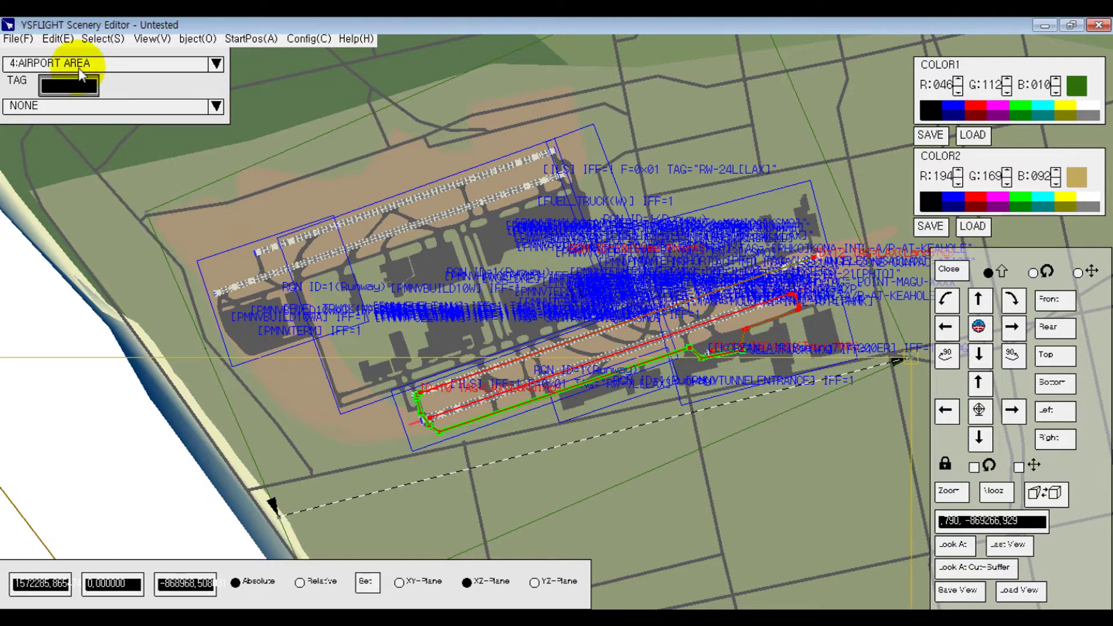
{"action": "left_click", "coordinate": [82, 90]}
{"action": "type", "text": "LAX"}
{"action": "left_click", "coordinate": [92, 106]}
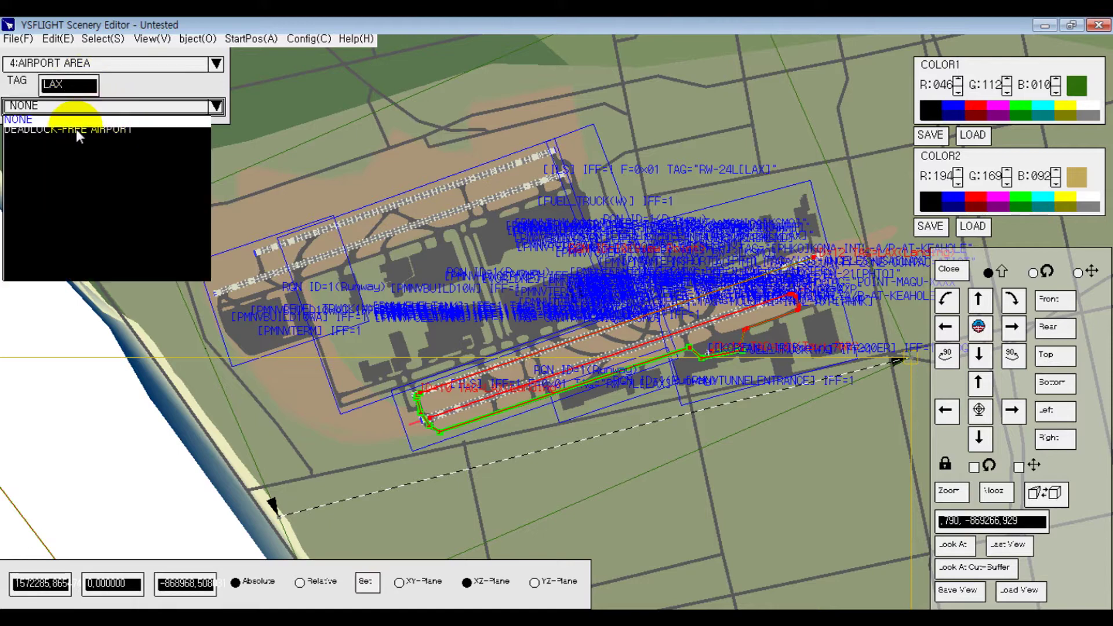
{"action": "left_click", "coordinate": [75, 129]}
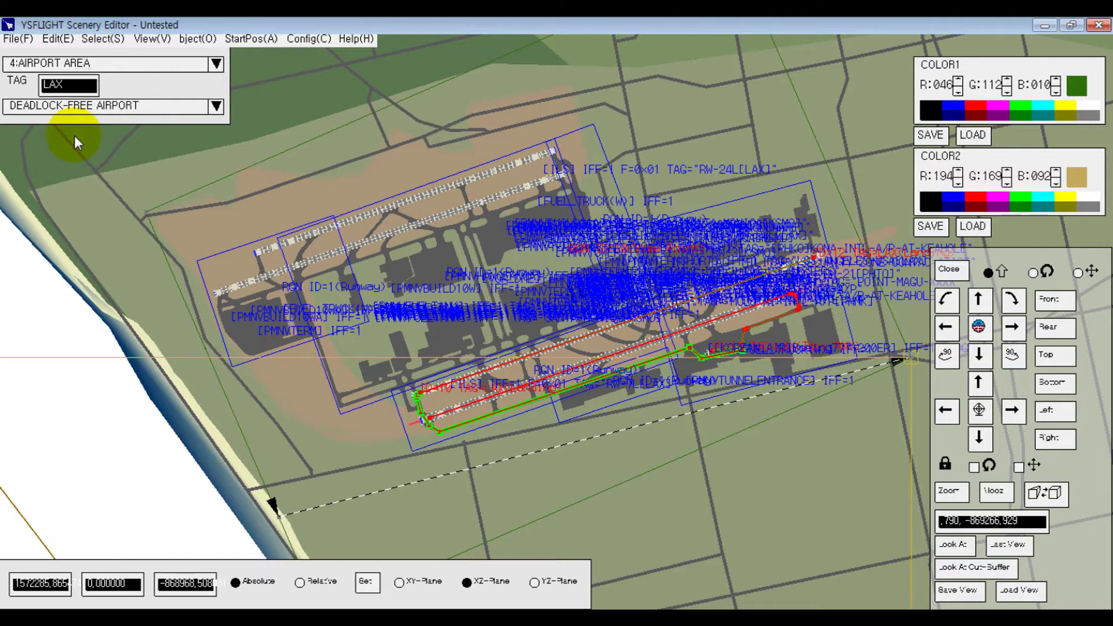
{"action": "left_click", "coordinate": [138, 128]}
{"action": "left_click", "coordinate": [168, 108]}
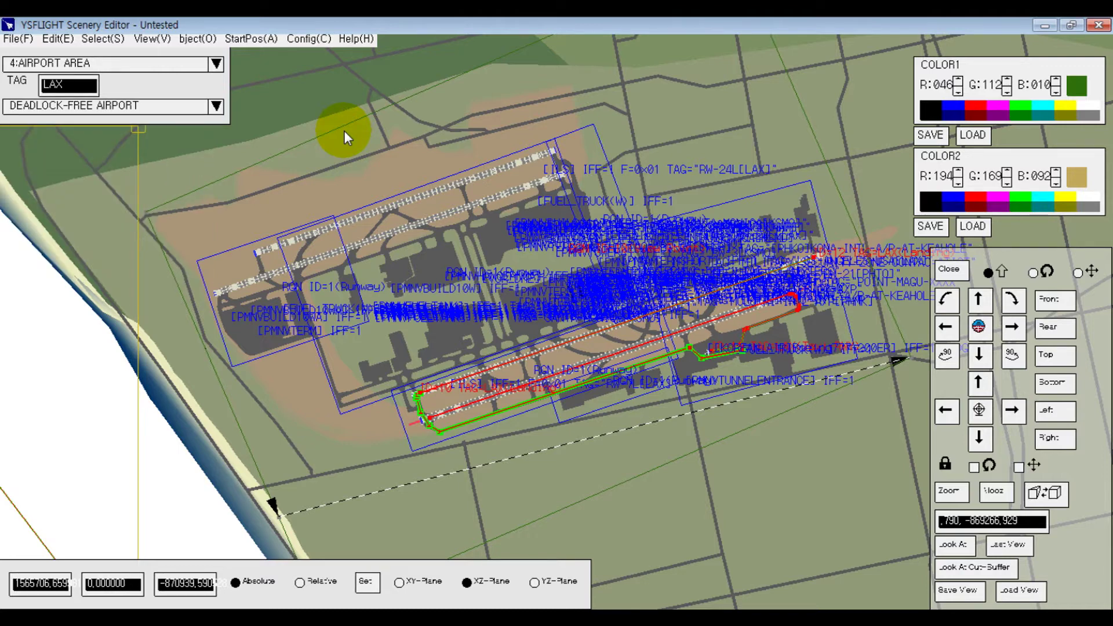
{"action": "left_click", "coordinate": [345, 137]}
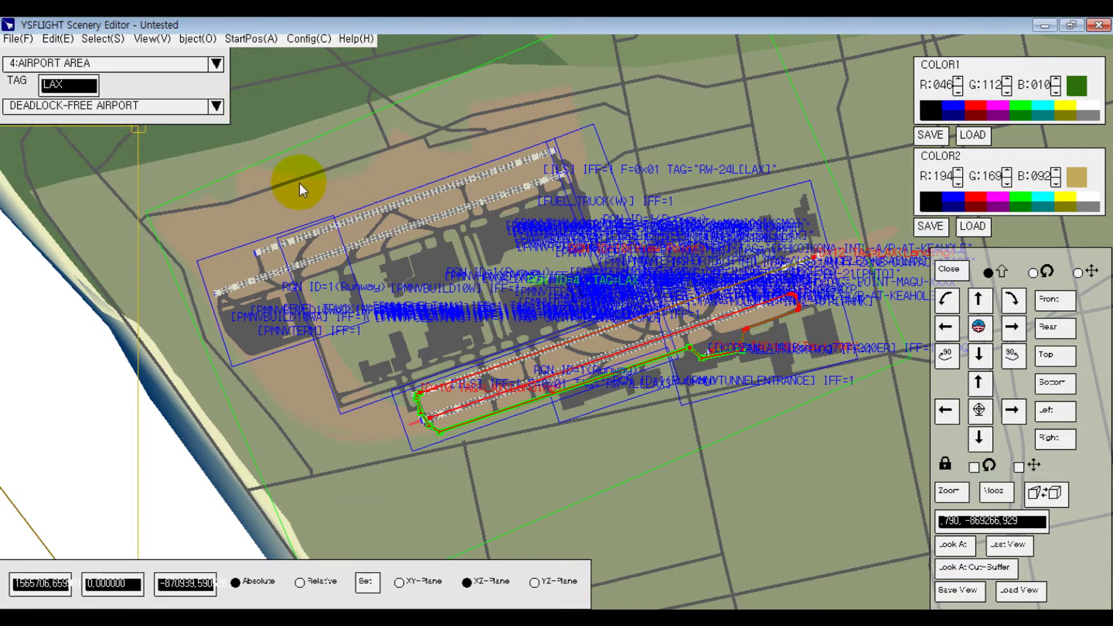
Step: Go from Los Angeles across to the Hawaiian islands and examine the existing airport region around Honolulu (PHNL)
{"action": "scroll", "coordinate": [297, 179], "scroll_direction": "down", "scroll_amount": 5}
{"action": "scroll", "coordinate": [496, 455], "scroll_direction": "down", "scroll_amount": 6}
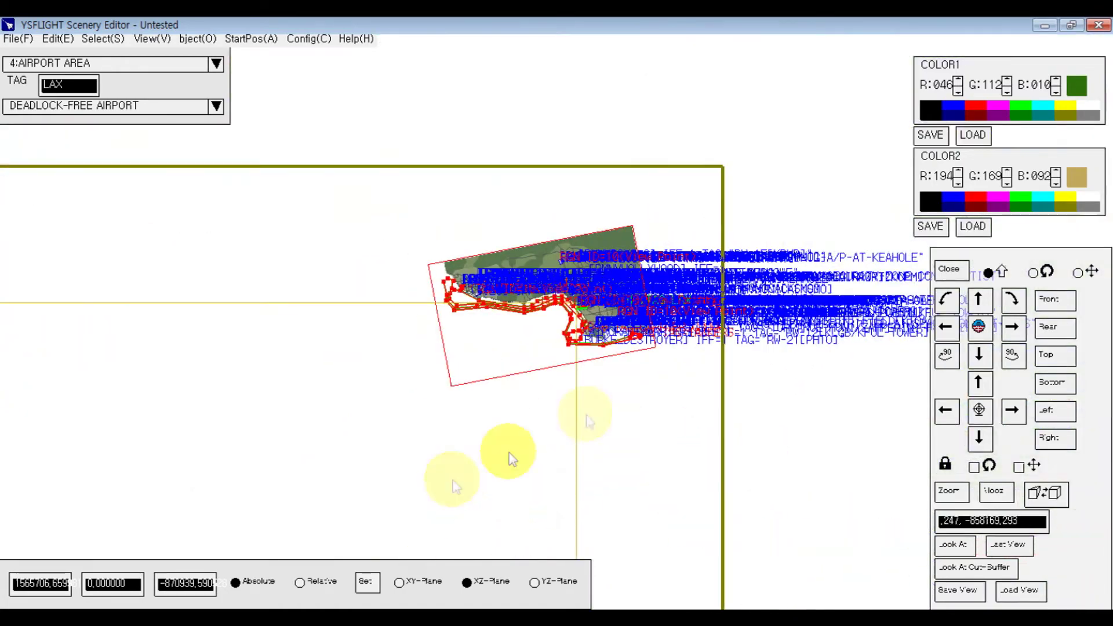
{"action": "middle_click_drag", "start_coordinate": [509, 452], "coordinate": [887, 185]}
{"action": "middle_click_drag", "start_coordinate": [208, 457], "coordinate": [932, 397]}
{"action": "middle_click_drag", "start_coordinate": [267, 431], "coordinate": [878, 338]}
{"action": "middle_click_drag", "start_coordinate": [441, 551], "coordinate": [893, 347]}
{"action": "middle_click_drag", "start_coordinate": [563, 447], "coordinate": [298, 297]}
{"action": "scroll", "coordinate": [719, 408], "scroll_direction": "up", "scroll_amount": 5}
{"action": "middle_click_drag", "start_coordinate": [833, 495], "coordinate": [534, 228]}
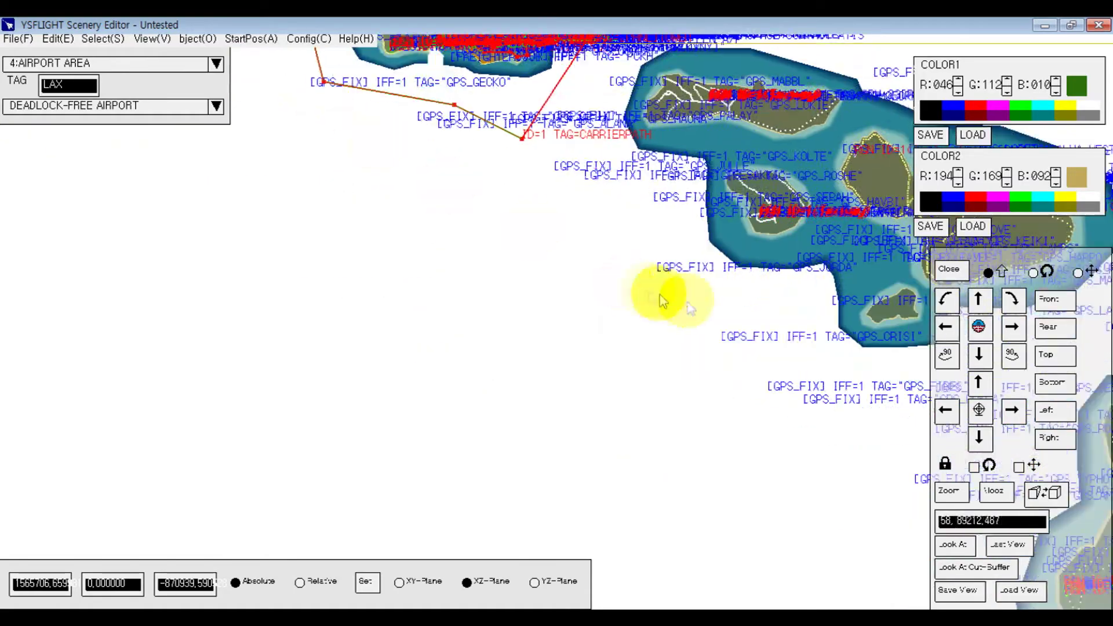
{"action": "middle_click_drag", "start_coordinate": [634, 291], "coordinate": [278, 298]}
{"action": "middle_click_drag", "start_coordinate": [711, 409], "coordinate": [658, 335]}
{"action": "middle_click_drag", "start_coordinate": [672, 490], "coordinate": [492, 230]}
{"action": "middle_click_drag", "start_coordinate": [560, 250], "coordinate": [680, 571]}
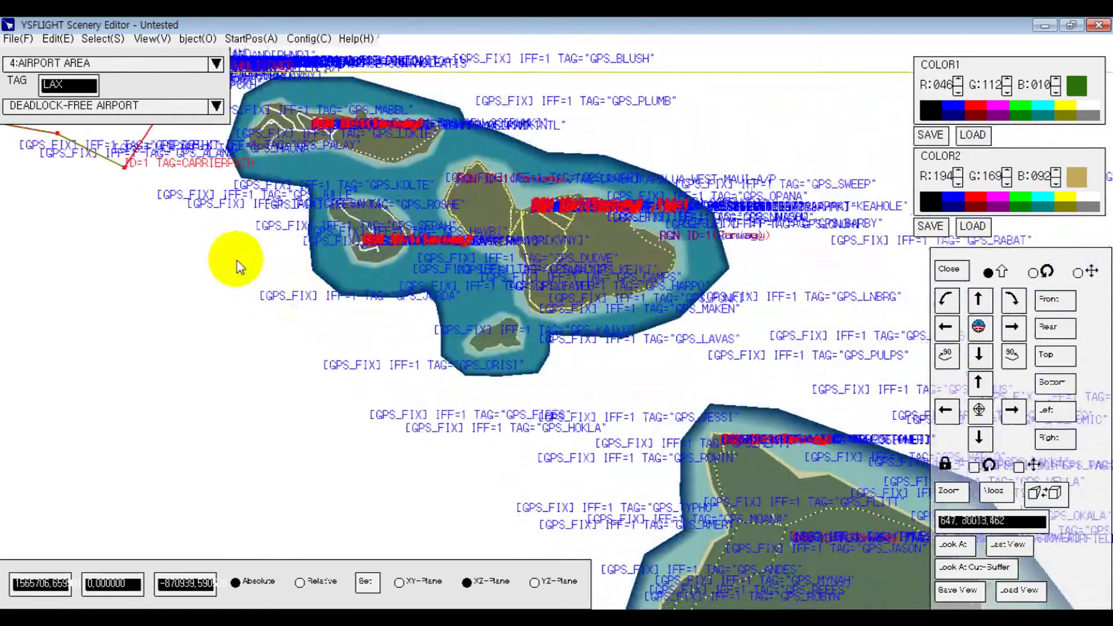
{"action": "middle_click_drag", "start_coordinate": [238, 266], "coordinate": [519, 499]}
{"action": "middle_click_drag", "start_coordinate": [485, 340], "coordinate": [601, 305]}
{"action": "scroll", "coordinate": [648, 348], "scroll_direction": "up", "scroll_amount": 6}
{"action": "middle_click_drag", "start_coordinate": [180, 216], "coordinate": [740, 245]}
{"action": "scroll", "coordinate": [745, 345], "scroll_direction": "up", "scroll_amount": 5}
{"action": "middle_click_drag", "start_coordinate": [647, 199], "coordinate": [359, 341]}
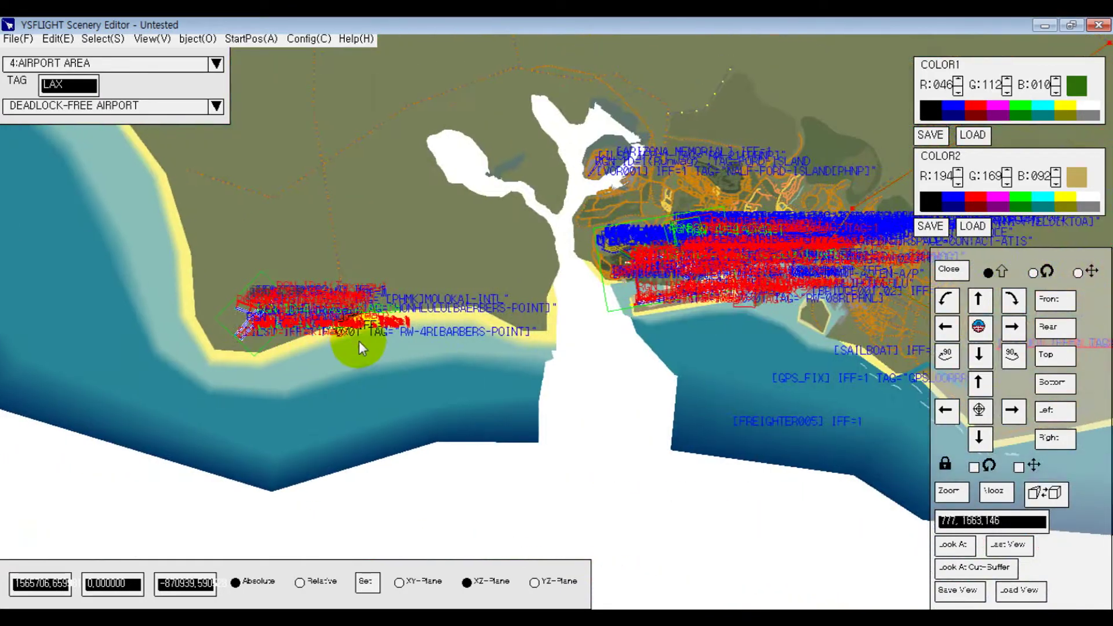
{"action": "middle_click_drag", "start_coordinate": [693, 321], "coordinate": [684, 324]}
{"action": "scroll", "coordinate": [684, 323], "scroll_direction": "up", "scroll_amount": 4}
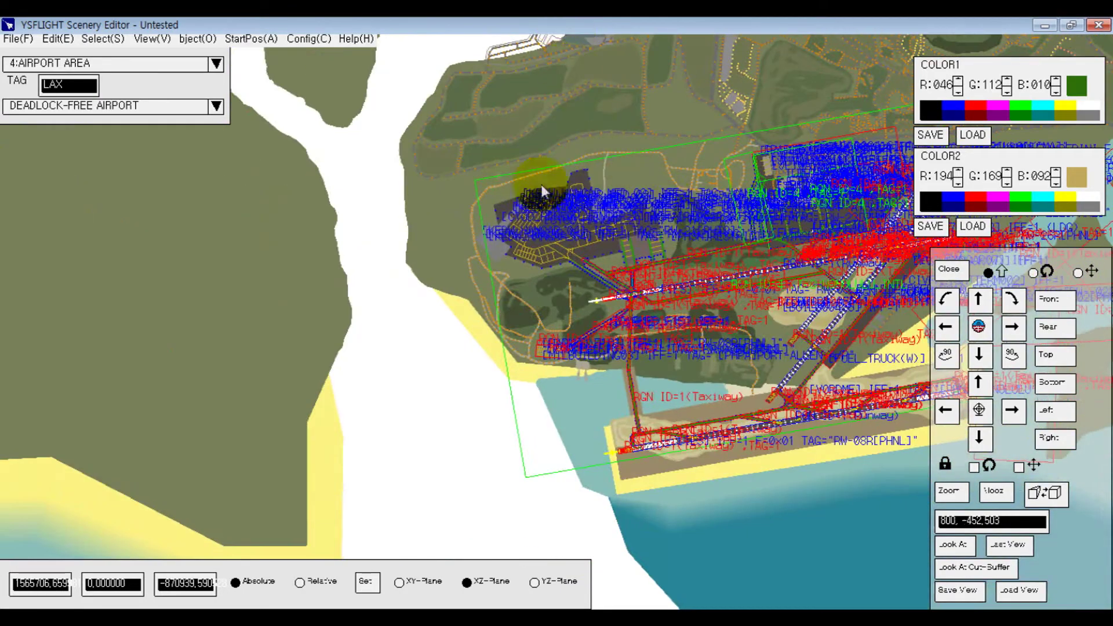
Step: Open the selection dialog and start picking the large green region outlining the Honolulu airport
{"action": "left_click", "coordinate": [103, 38]}
{"action": "left_click", "coordinate": [106, 51]}
{"action": "left_click", "coordinate": [103, 38]}
{"action": "left_click", "coordinate": [106, 52]}
{"action": "left_click", "coordinate": [103, 38]}
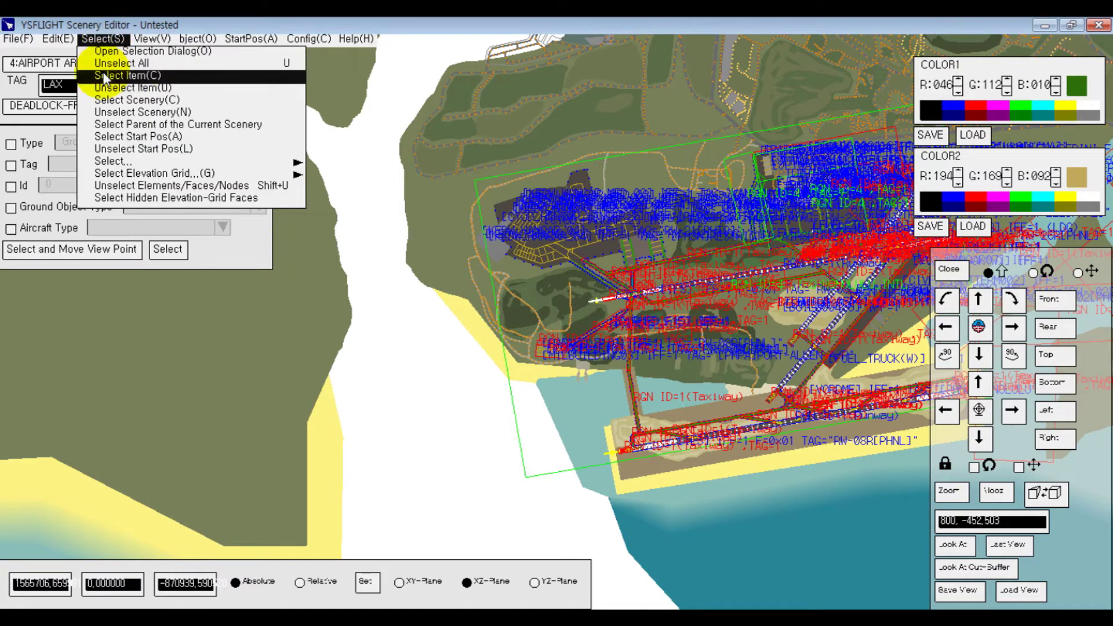
{"action": "left_click", "coordinate": [106, 62]}
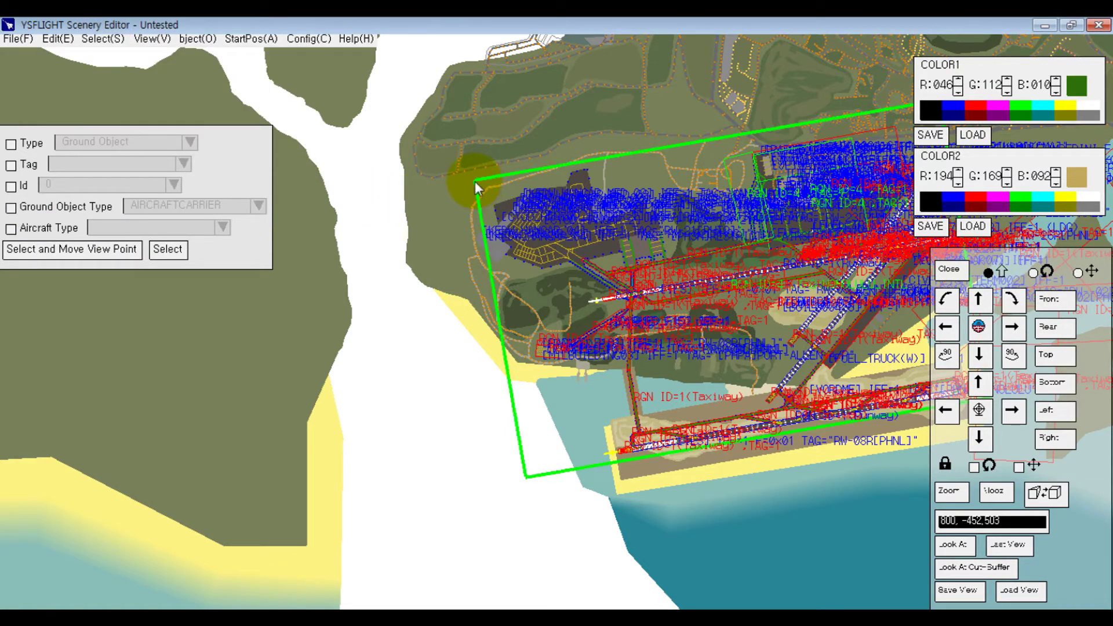
Step: Try the ground-object Set Tag and Modify commands on the Honolulu airport region
{"action": "left_click", "coordinate": [197, 38]}
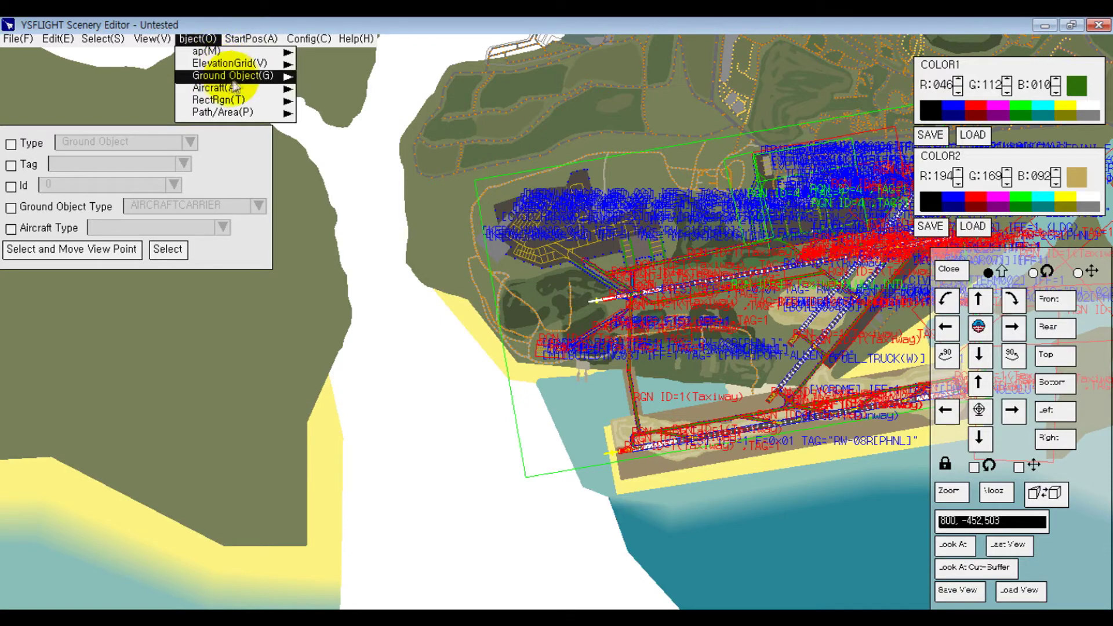
{"action": "mouse_move", "coordinate": [241, 77]}
{"action": "left_click", "coordinate": [359, 101]}
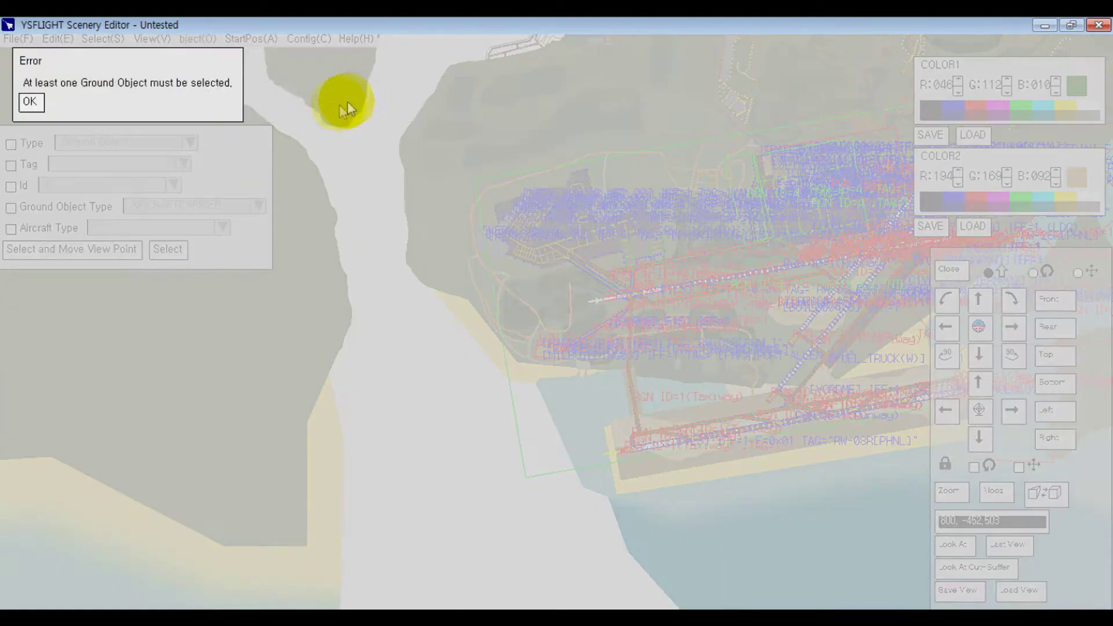
{"action": "key", "text": "Return"}
{"action": "left_click", "coordinate": [213, 39]}
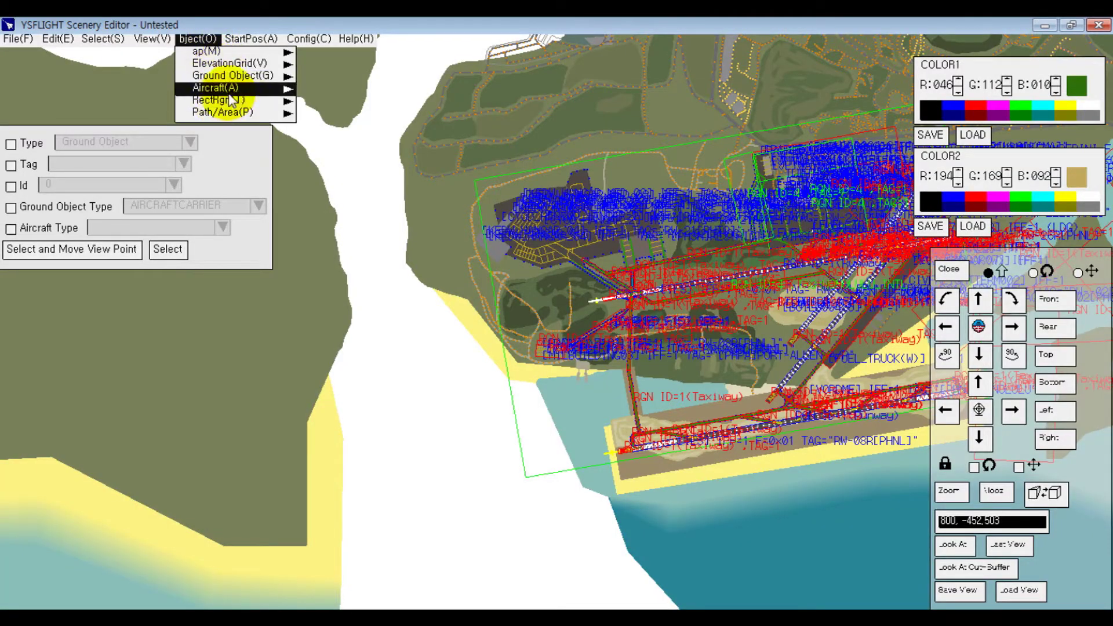
{"action": "mouse_move", "coordinate": [279, 75]}
{"action": "left_click", "coordinate": [324, 88]}
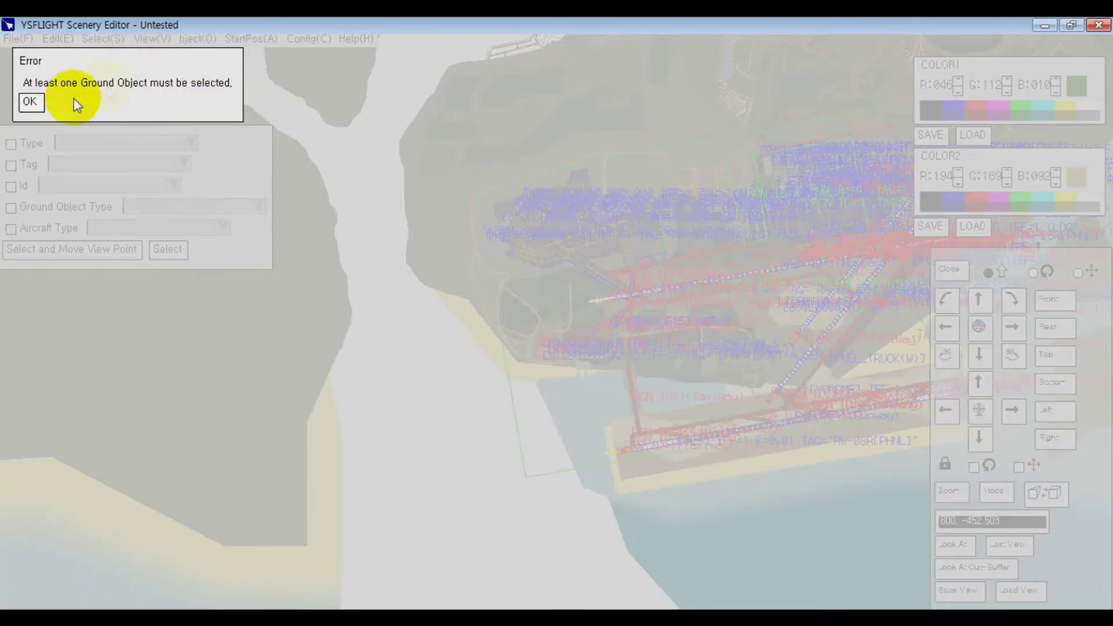
{"action": "left_click", "coordinate": [32, 102]}
Step: Try to open the rectangular-region settings of the Honolulu airport region
{"action": "left_click", "coordinate": [197, 39]}
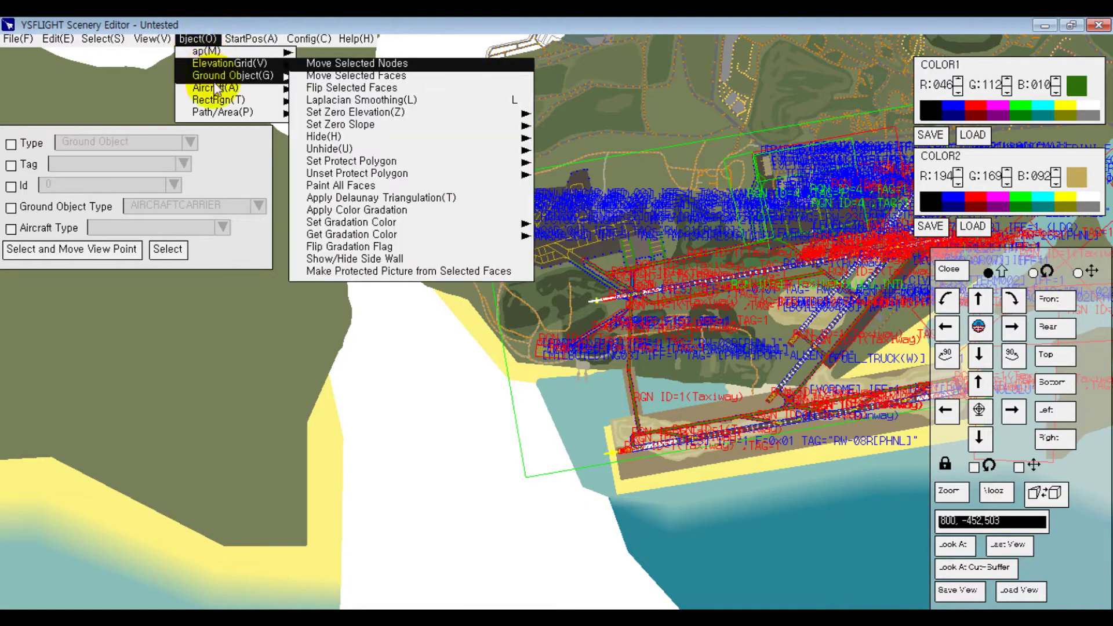
{"action": "mouse_move", "coordinate": [250, 76]}
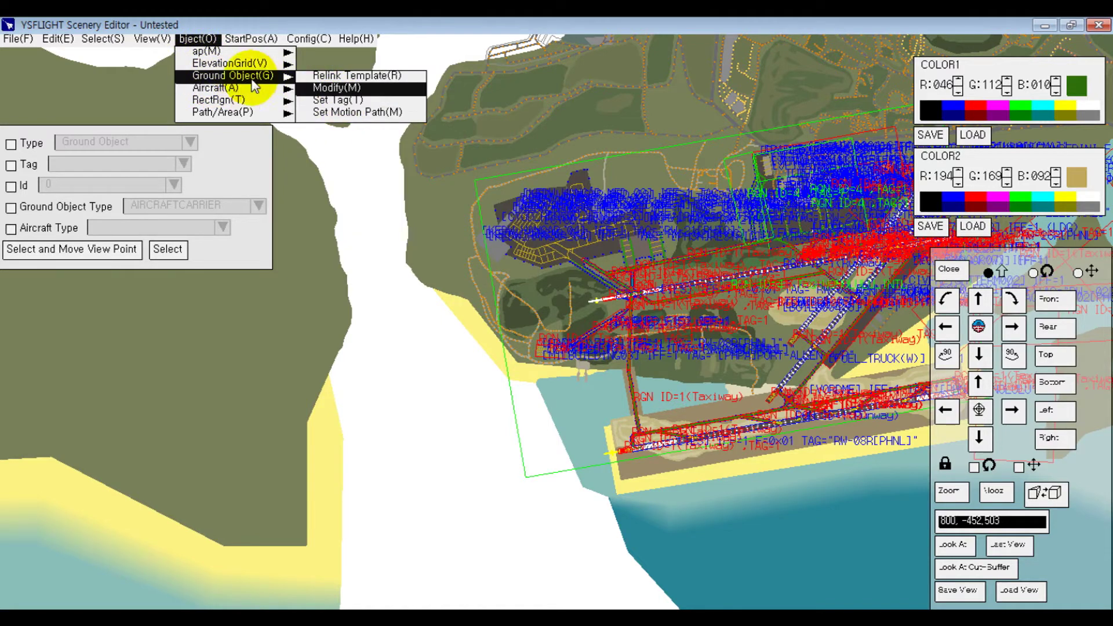
{"action": "mouse_move", "coordinate": [250, 100]}
{"action": "left_click", "coordinate": [326, 102]}
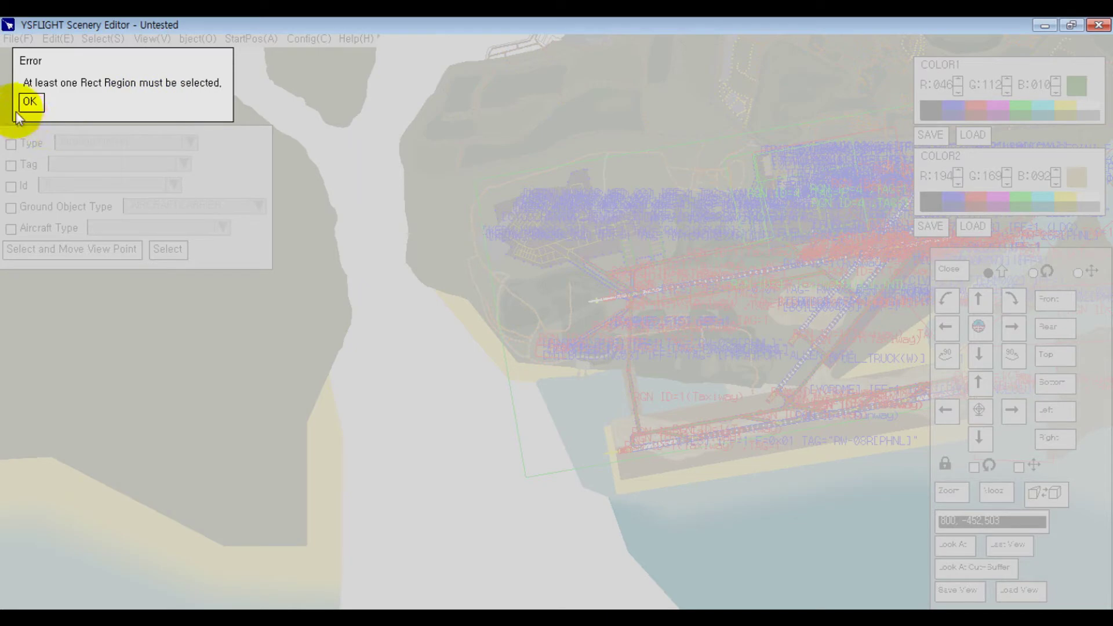
{"action": "left_click", "coordinate": [31, 102]}
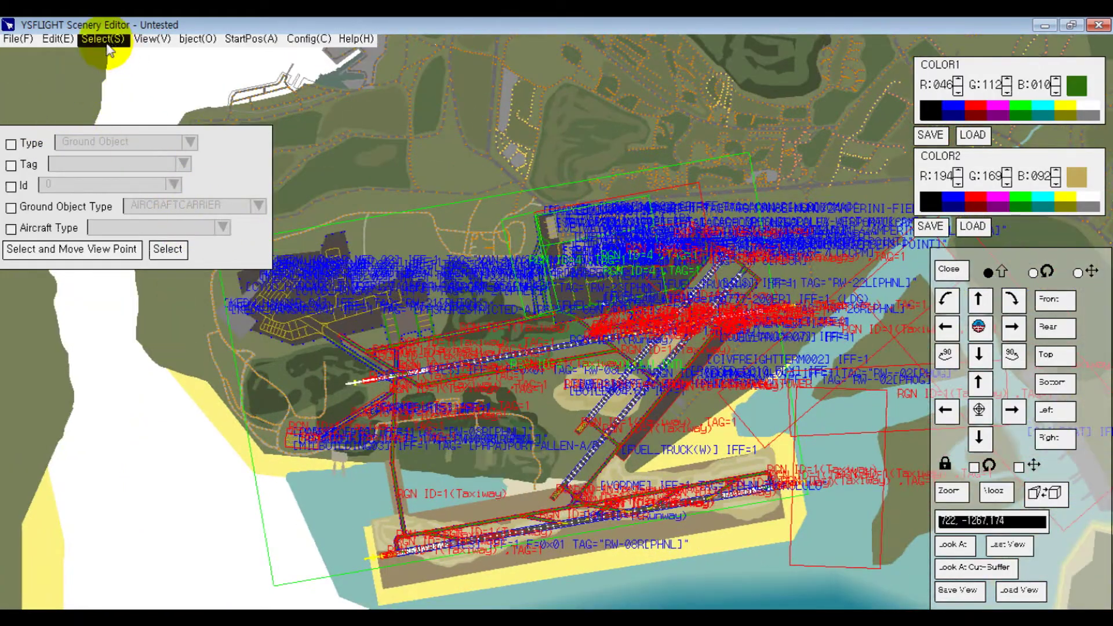
{"action": "left_click", "coordinate": [103, 38]}
{"action": "left_click", "coordinate": [128, 74]}
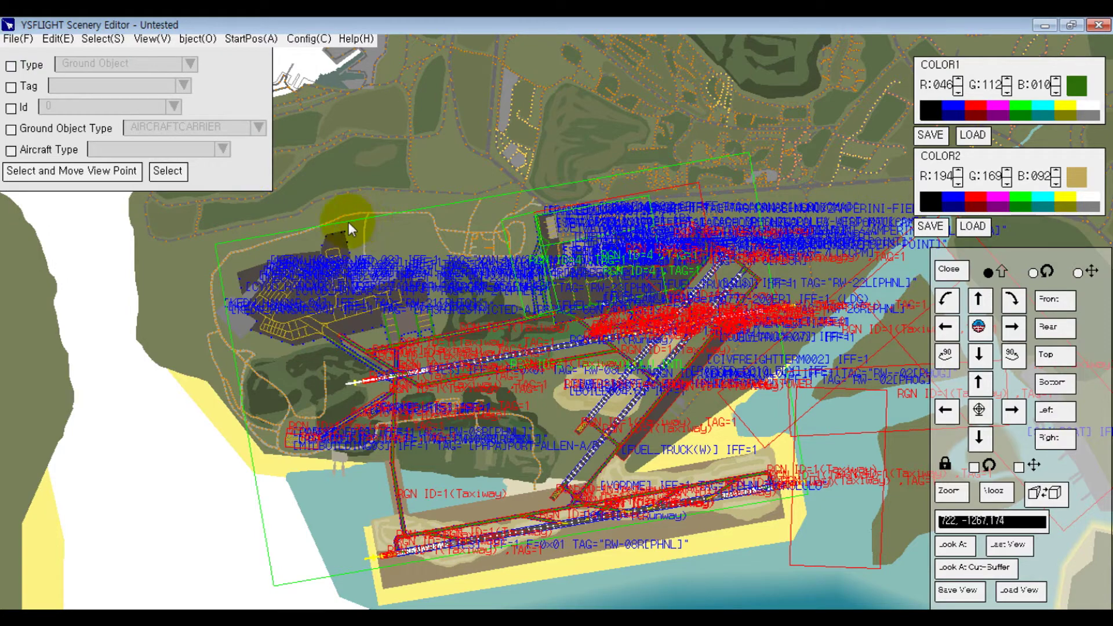
{"action": "middle_click_drag", "start_coordinate": [365, 232], "coordinate": [430, 197]}
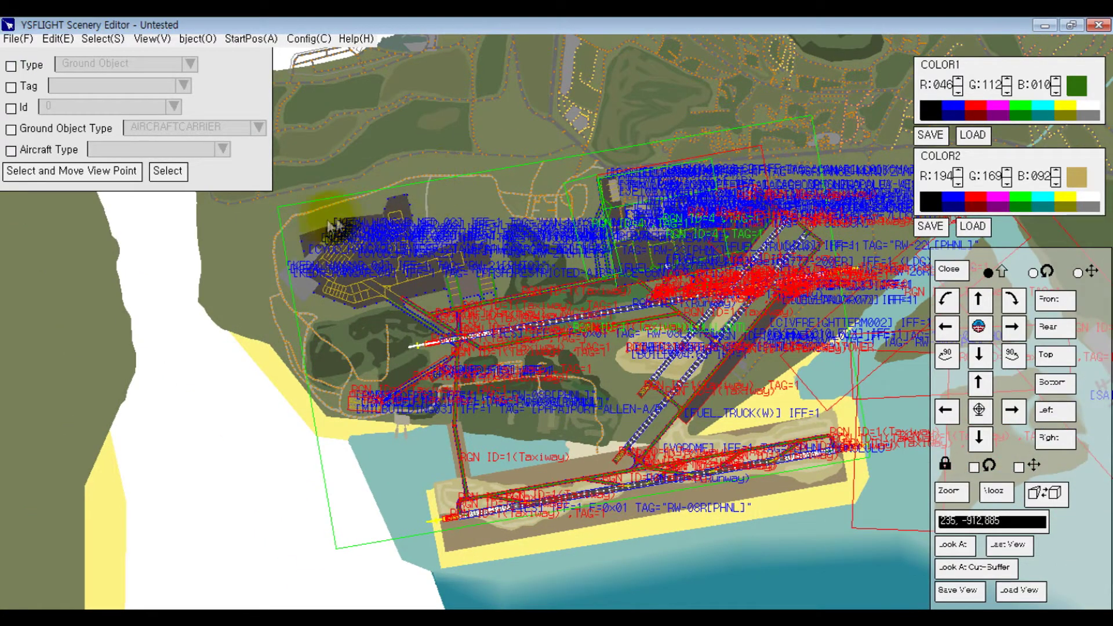
{"action": "left_click", "coordinate": [278, 218]}
{"action": "left_click", "coordinate": [103, 38]}
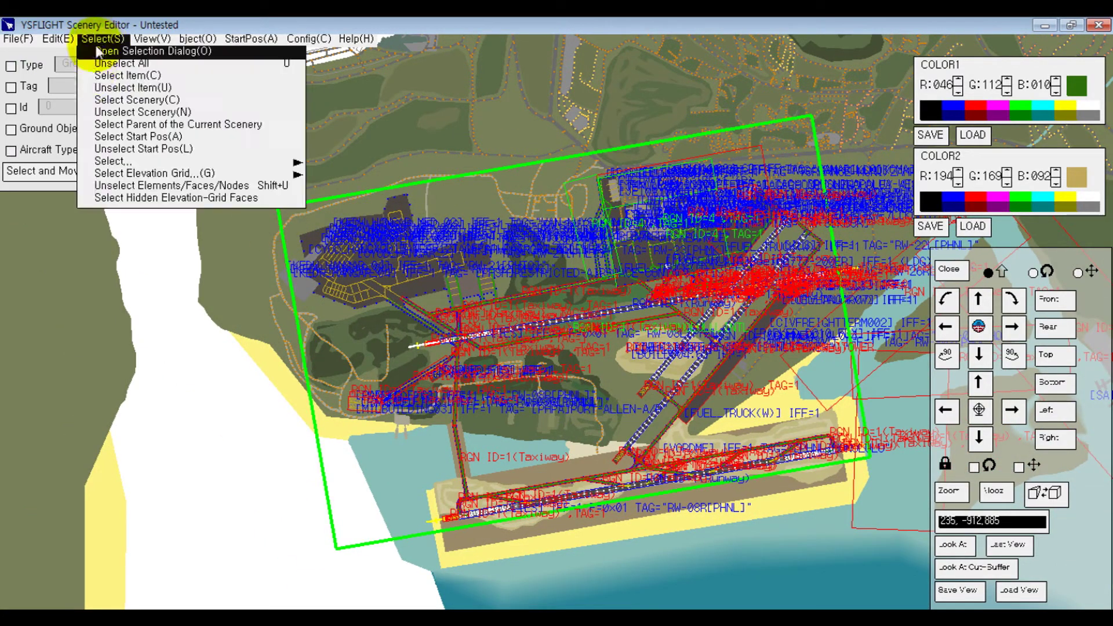
{"action": "left_click", "coordinate": [96, 56]}
{"action": "left_click", "coordinate": [102, 39]}
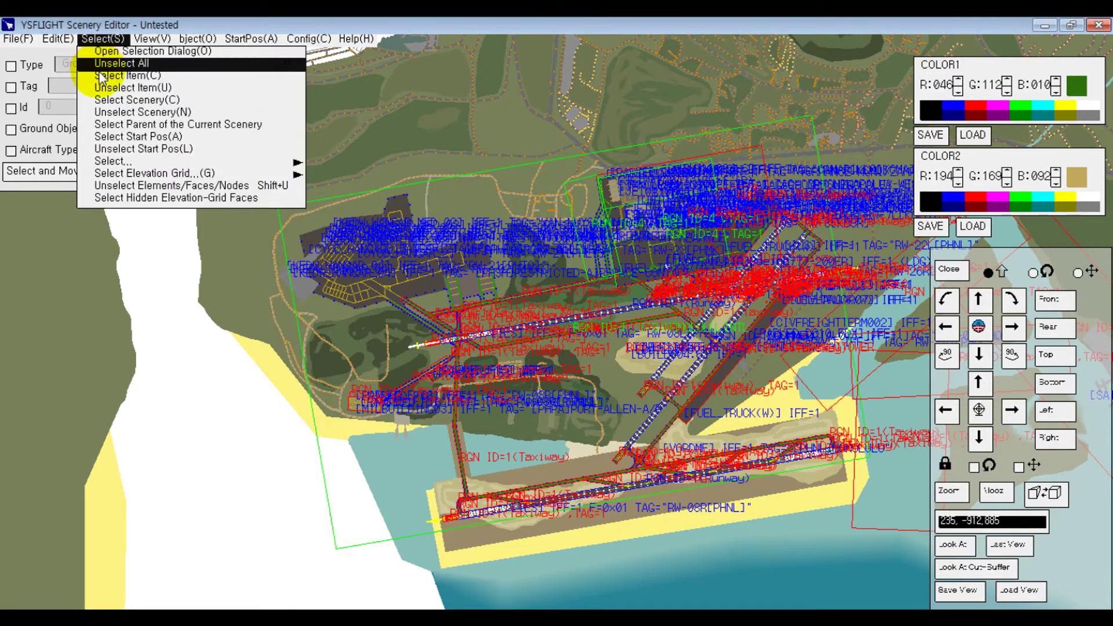
{"action": "left_click", "coordinate": [98, 63]}
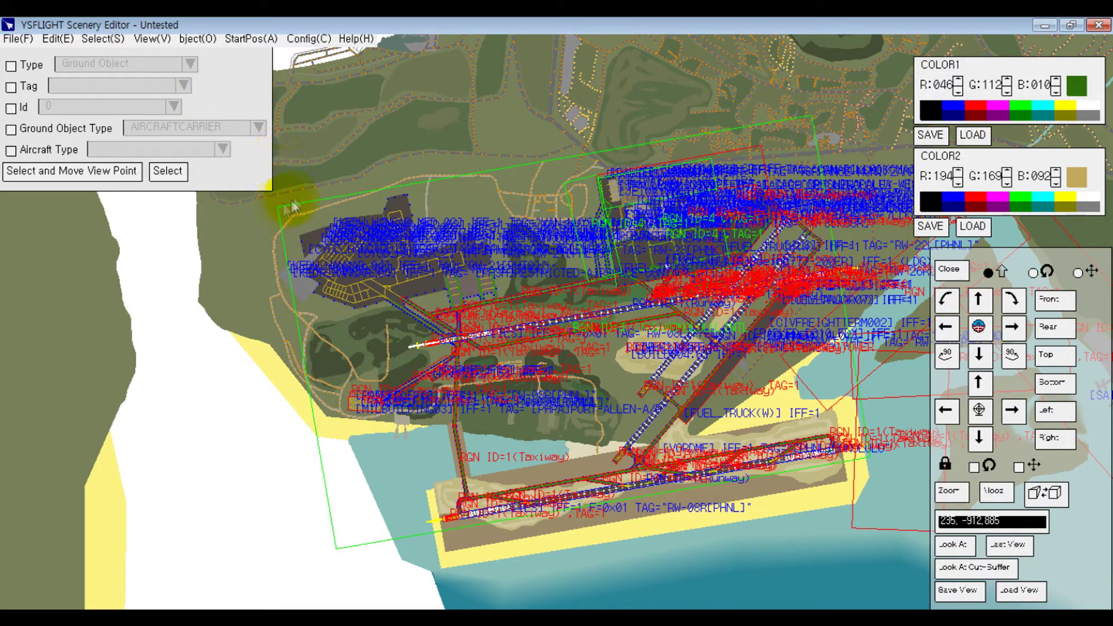
Step: Select the rectangular region tagged HONOLULU_INTL by filtering the selection for type Rect Region and that tag
{"action": "scroll", "coordinate": [293, 206], "scroll_direction": "up", "scroll_amount": 3}
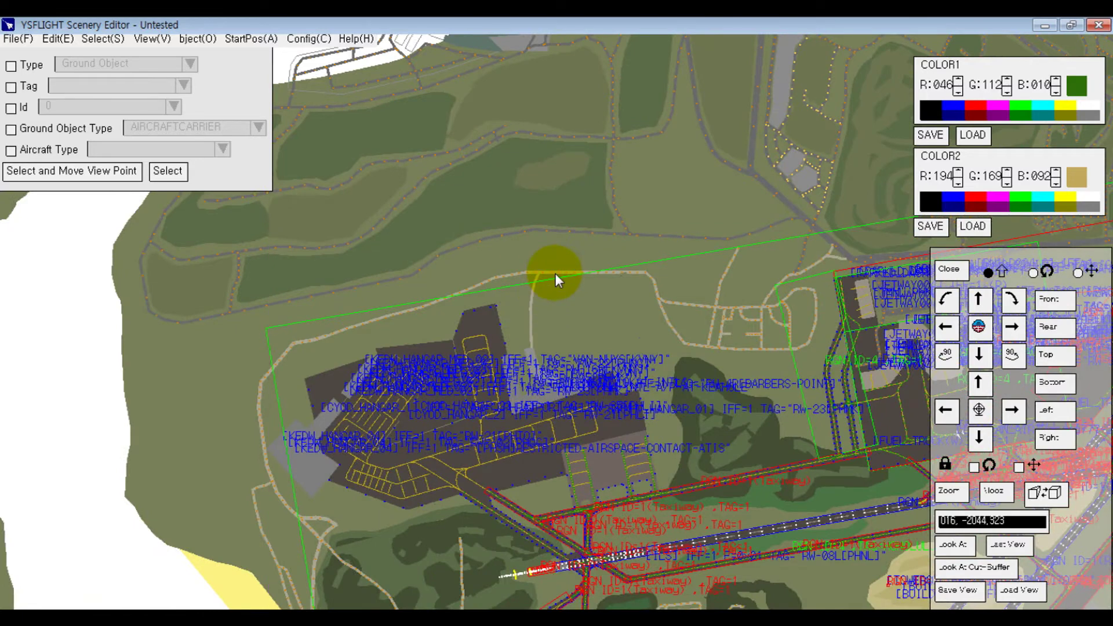
{"action": "left_click", "coordinate": [104, 39]}
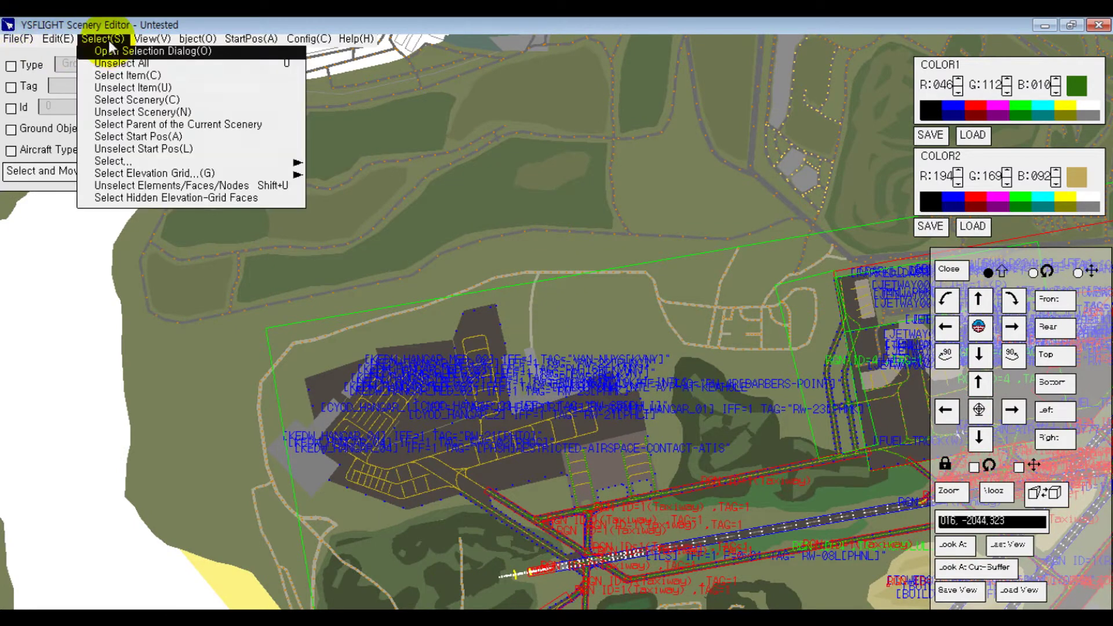
{"action": "left_click", "coordinate": [110, 51]}
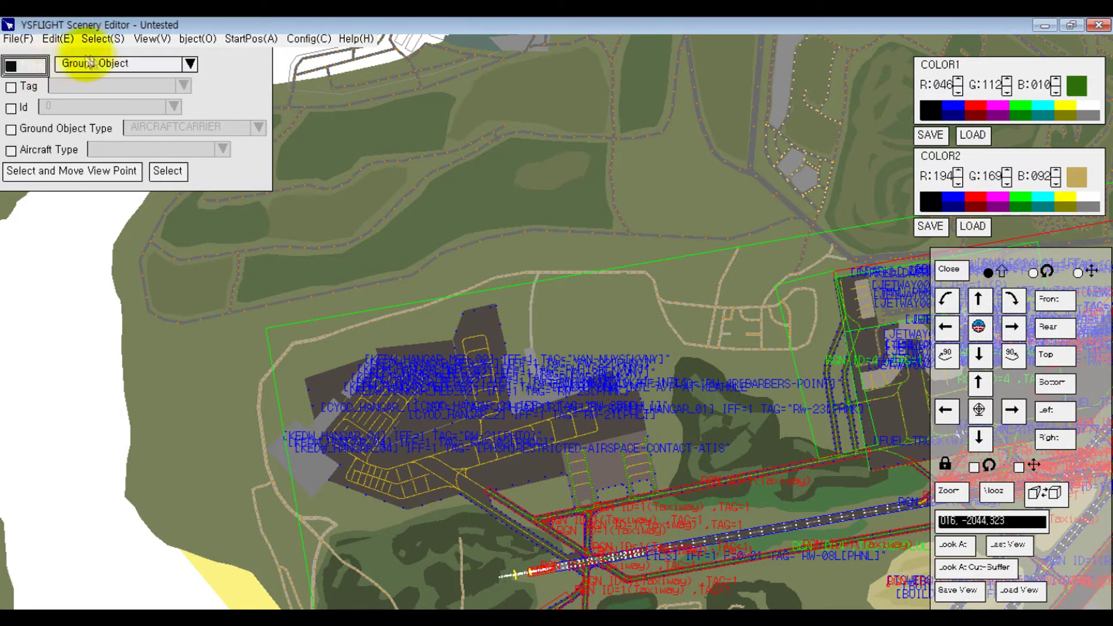
{"action": "left_click", "coordinate": [99, 65]}
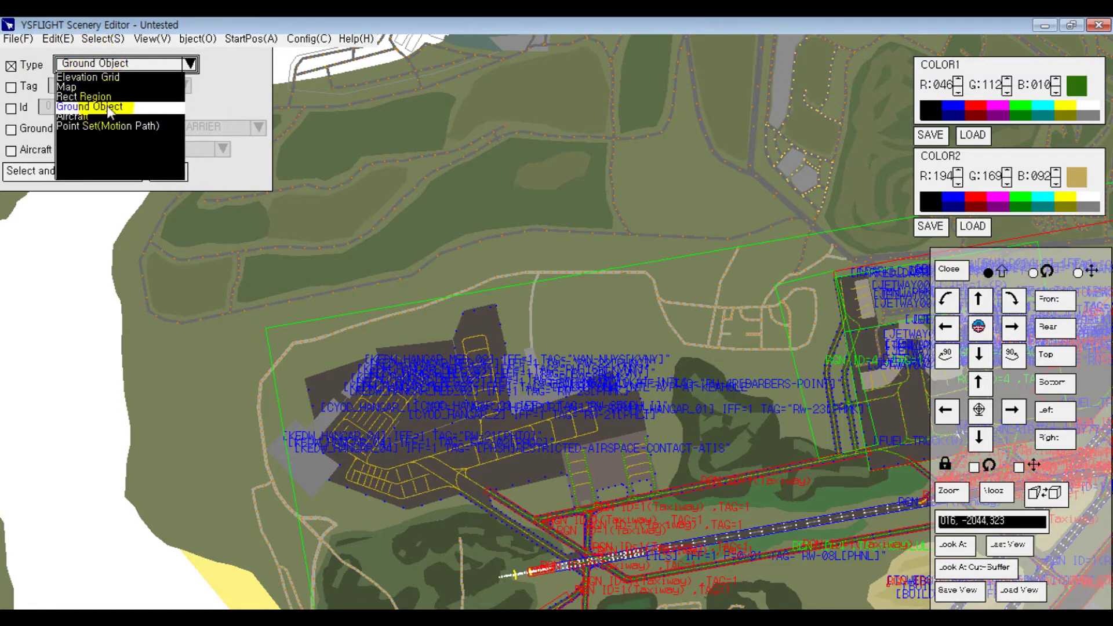
{"action": "left_click", "coordinate": [87, 97]}
{"action": "left_click", "coordinate": [11, 108]}
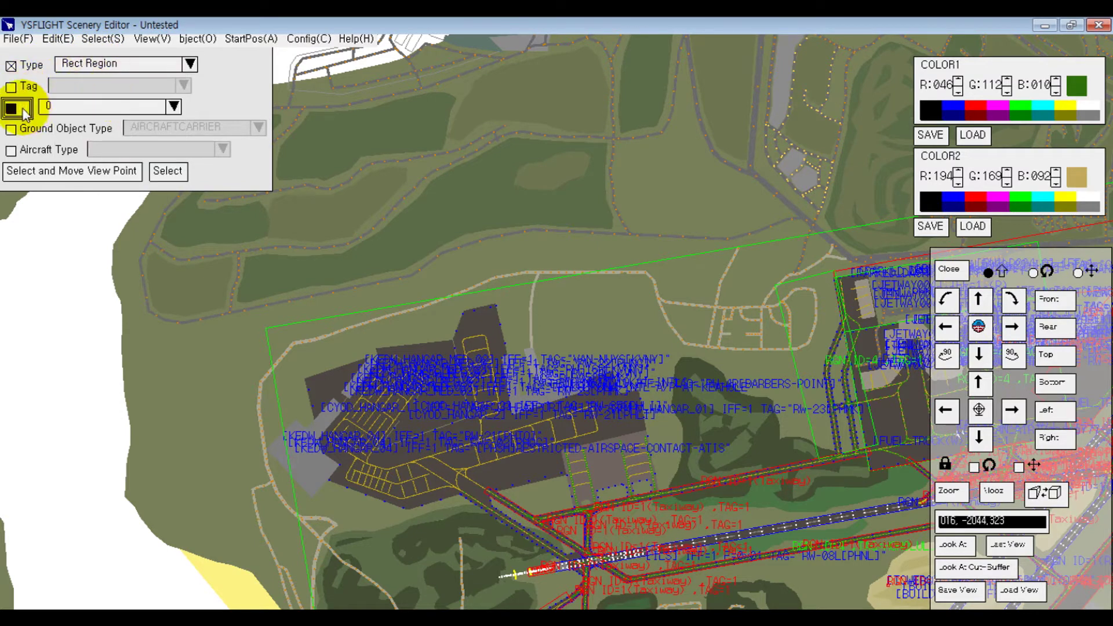
{"action": "left_click", "coordinate": [11, 86]}
{"action": "left_click", "coordinate": [87, 85]}
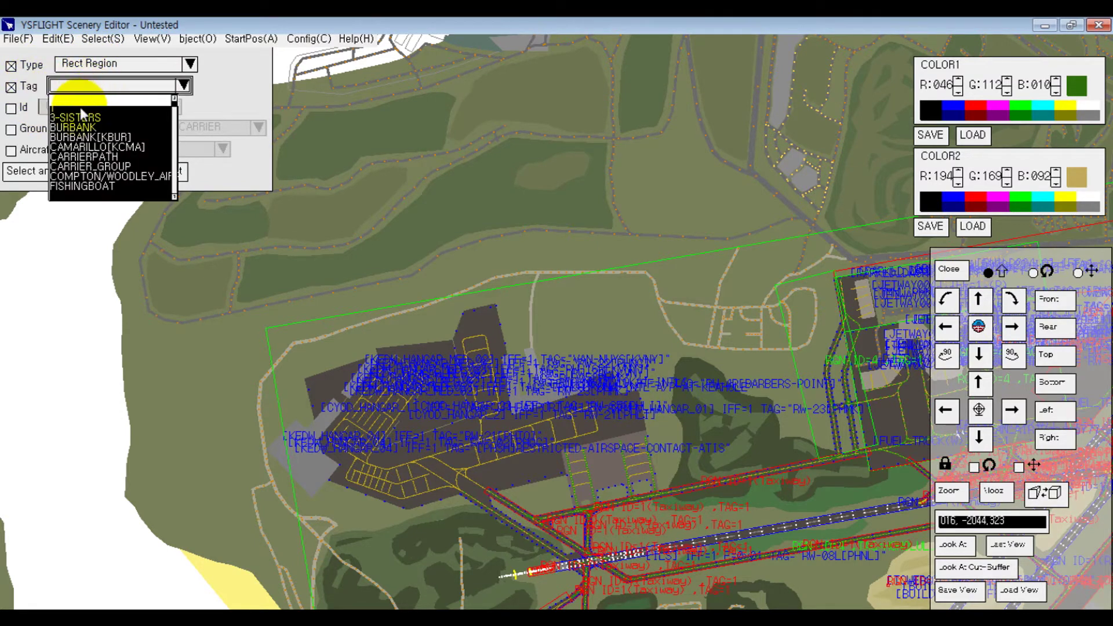
{"action": "scroll", "coordinate": [87, 173], "scroll_direction": "down", "scroll_amount": 10}
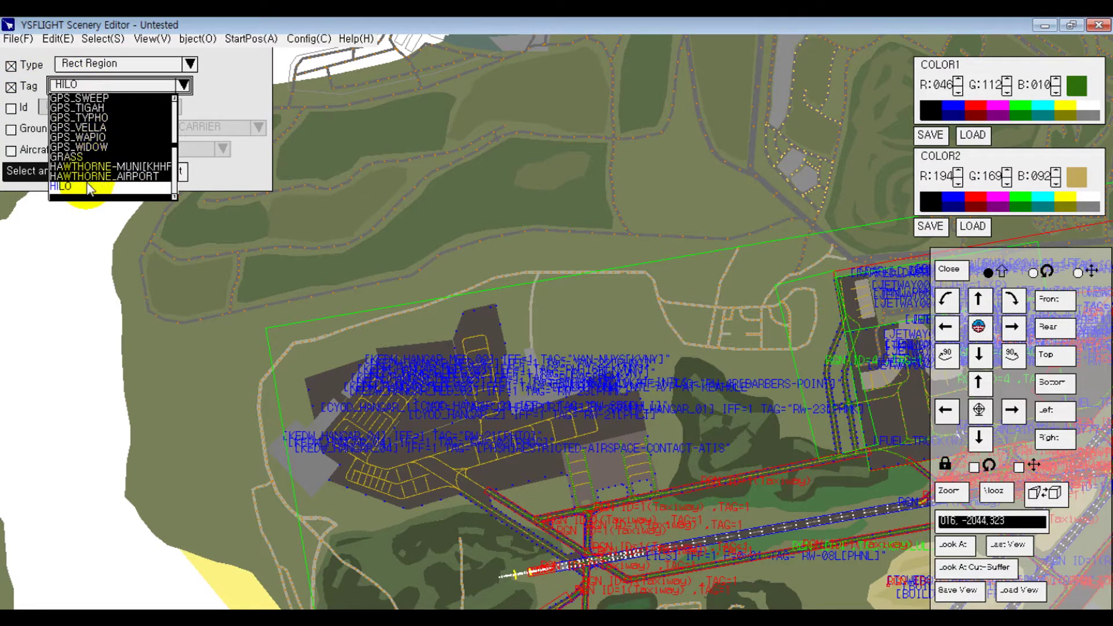
{"action": "scroll", "coordinate": [99, 185], "scroll_direction": "down", "scroll_amount": 3}
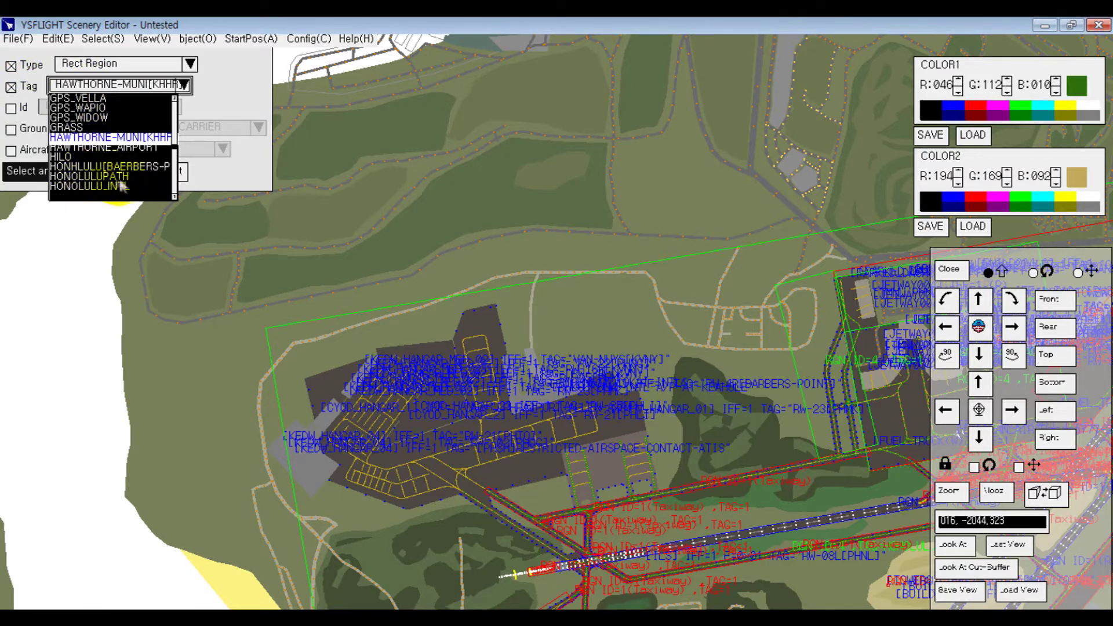
{"action": "left_click", "coordinate": [120, 189]}
{"action": "left_click", "coordinate": [106, 176]}
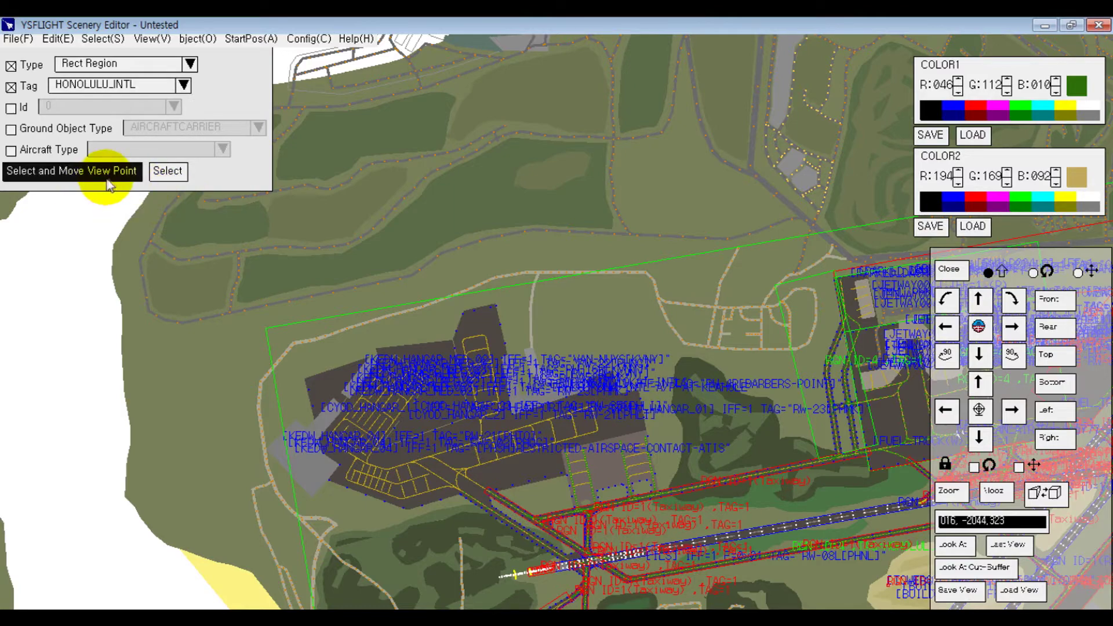
{"action": "left_click", "coordinate": [168, 171]}
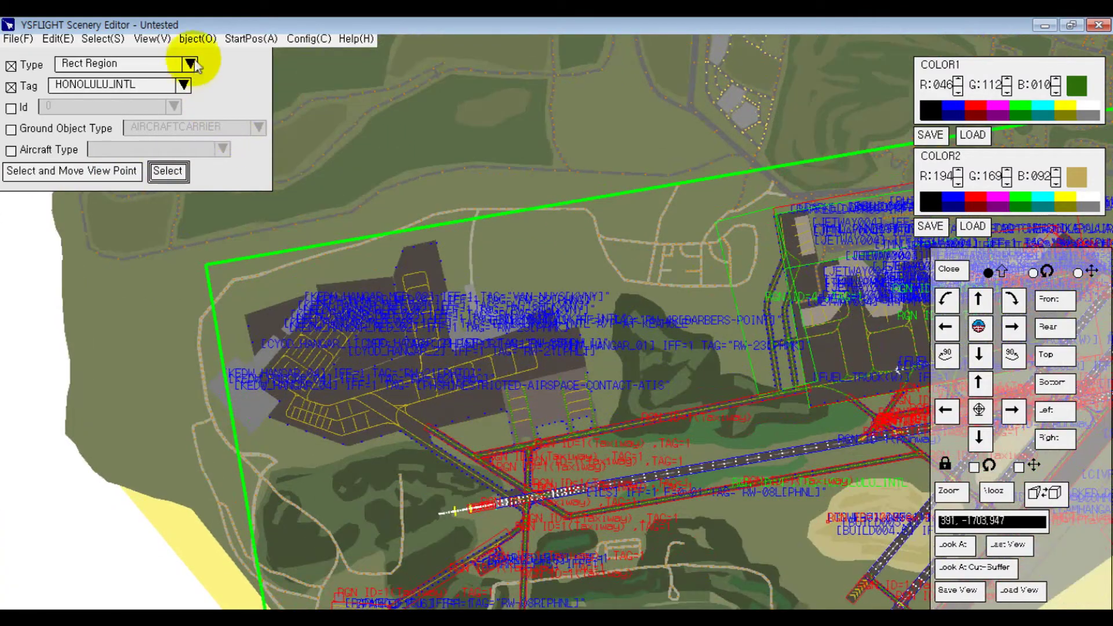
Step: Modify the selected Honolulu airport region, setting its AIRPORT AREA attribute to DEADLOCK-FREE AIRPORT
{"action": "left_click", "coordinate": [197, 39]}
{"action": "mouse_move", "coordinate": [287, 100]}
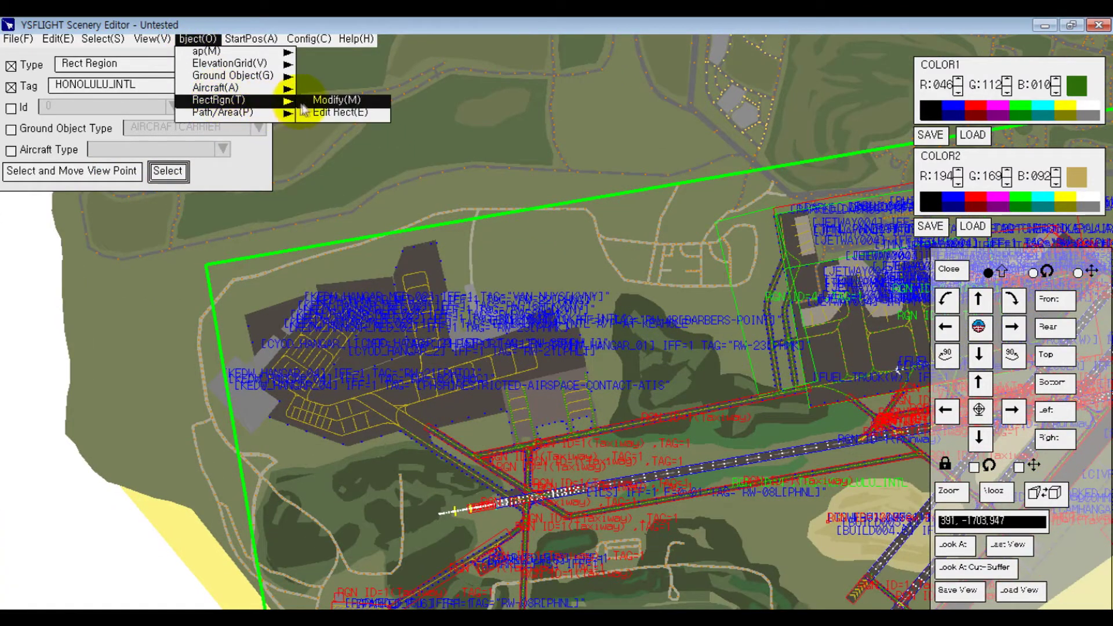
{"action": "left_click", "coordinate": [333, 101]}
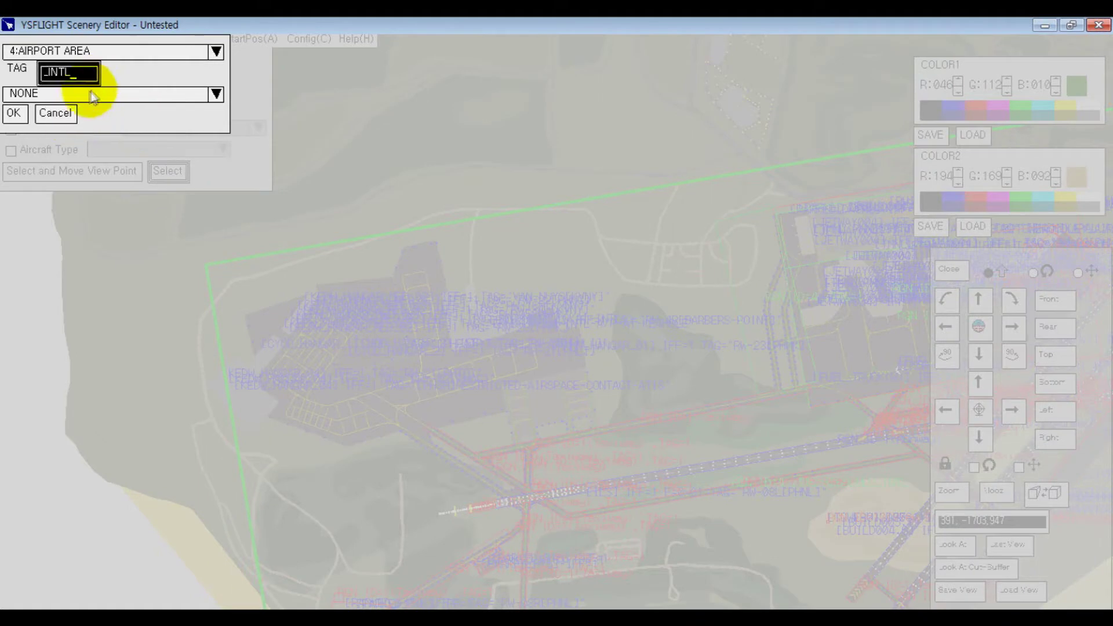
{"action": "left_click", "coordinate": [82, 93]}
{"action": "left_click", "coordinate": [74, 117]}
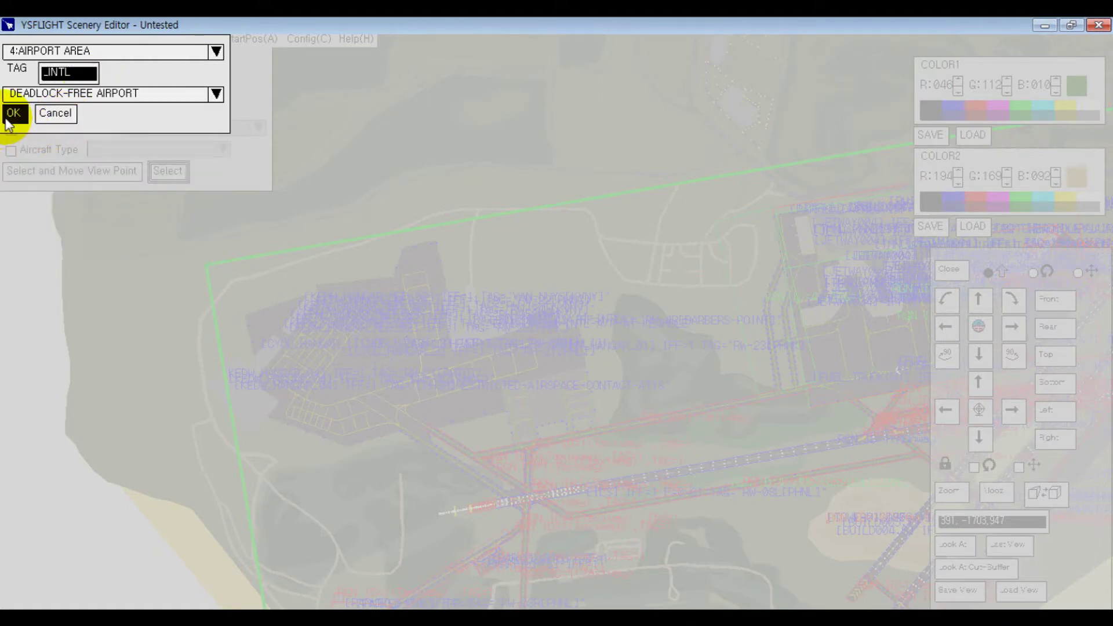
{"action": "left_click", "coordinate": [7, 122]}
Step: Examine the Honolulu region, the terminal apron and the Korean Air Boeing 777-200ER standing on its taxi line
{"action": "scroll", "coordinate": [641, 459], "scroll_direction": "down", "scroll_amount": 5}
{"action": "middle_click_drag", "start_coordinate": [642, 460], "coordinate": [570, 452]}
{"action": "scroll", "coordinate": [446, 400], "scroll_direction": "up", "scroll_amount": 4}
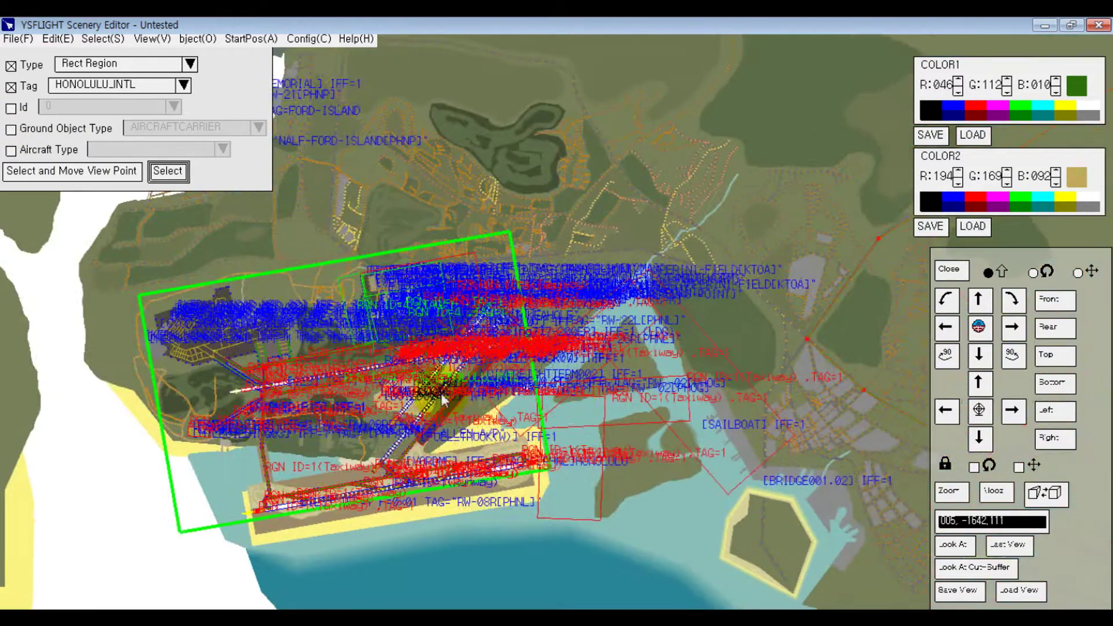
{"action": "scroll", "coordinate": [444, 399], "scroll_direction": "up", "scroll_amount": 5}
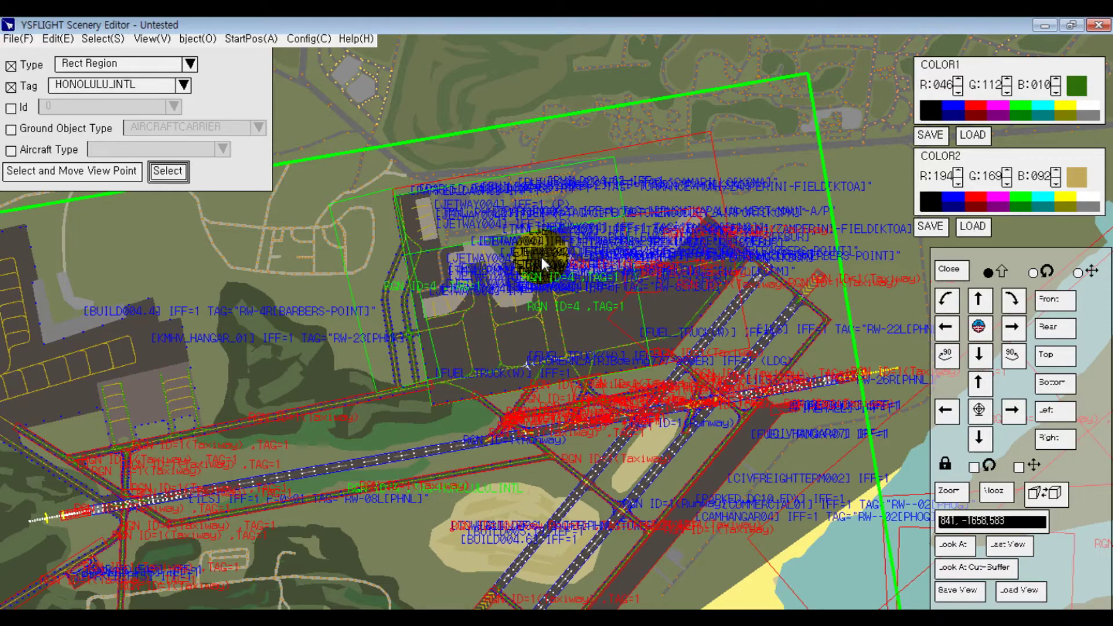
{"action": "scroll", "coordinate": [509, 247], "scroll_direction": "up", "scroll_amount": 5}
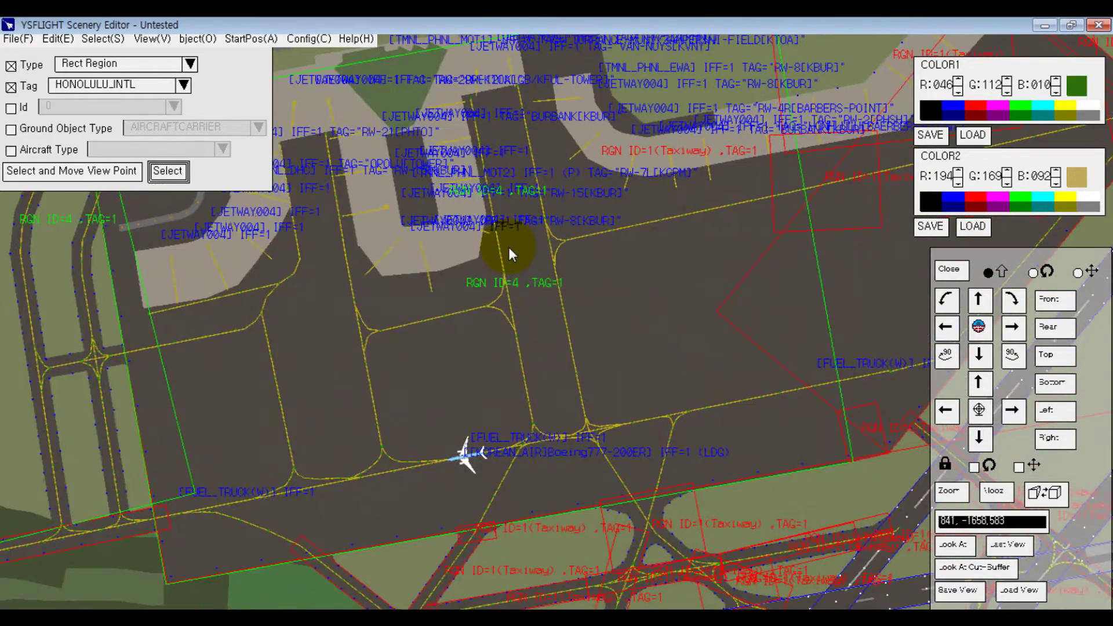
{"action": "scroll", "coordinate": [632, 328], "scroll_direction": "up", "scroll_amount": 5}
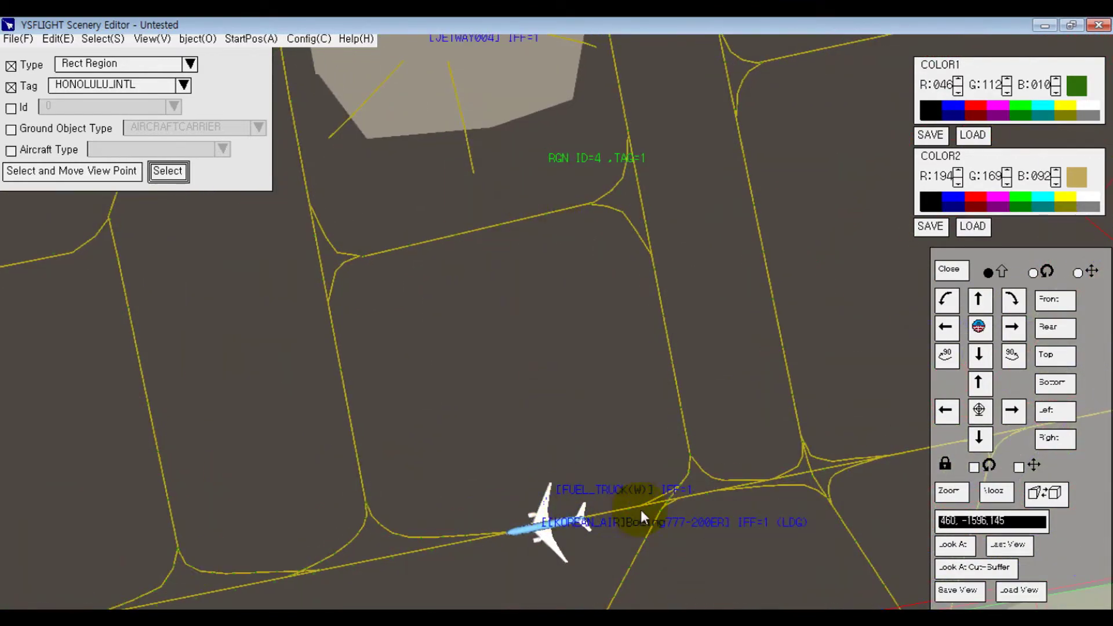
{"action": "middle_click_drag", "start_coordinate": [641, 512], "coordinate": [628, 366]}
{"action": "scroll", "coordinate": [627, 366], "scroll_direction": "up", "scroll_amount": 3}
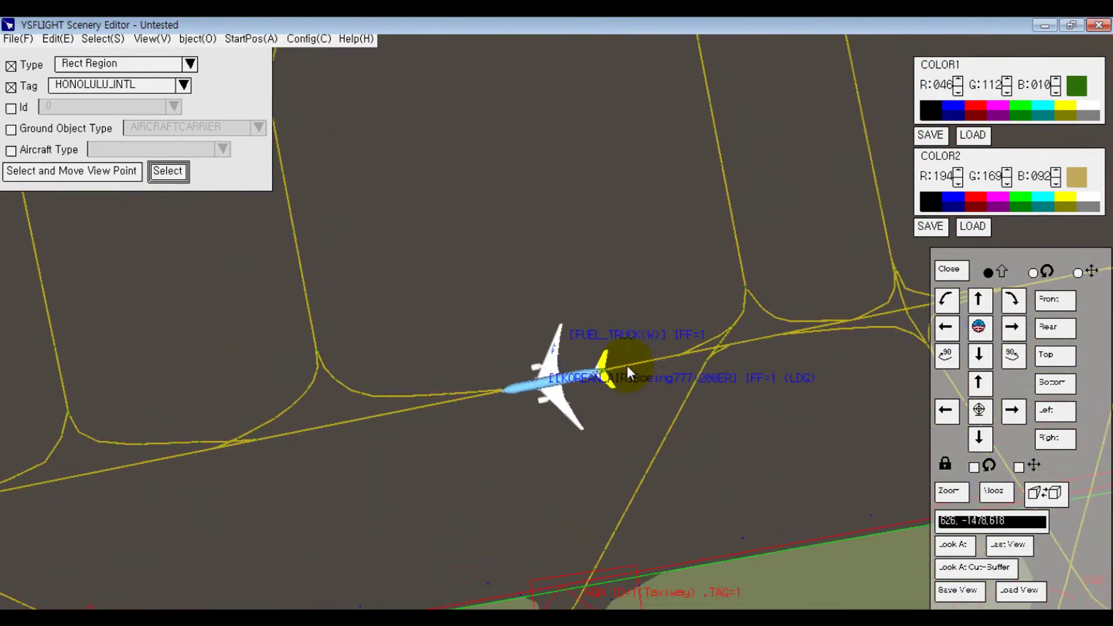
Step: Turn on the coordinate axis display for the items around the Korean Air Boeing 777-200ER on the Honolulu apron
{"action": "left_click", "coordinate": [103, 38]}
{"action": "left_click", "coordinate": [145, 80]}
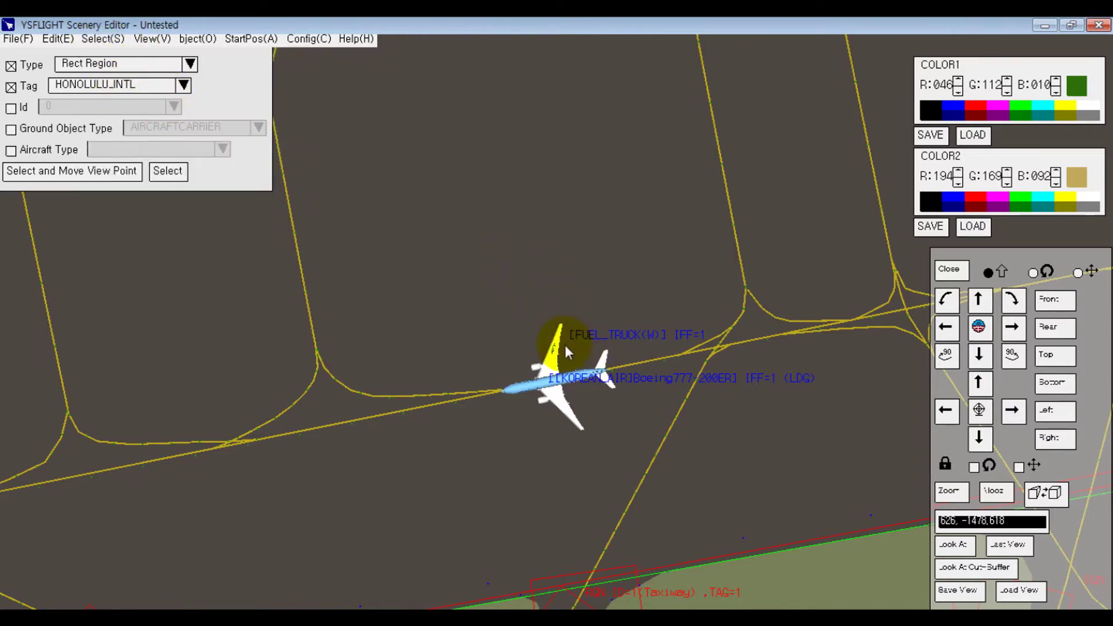
{"action": "middle_click_drag", "start_coordinate": [489, 216], "coordinate": [514, 323]}
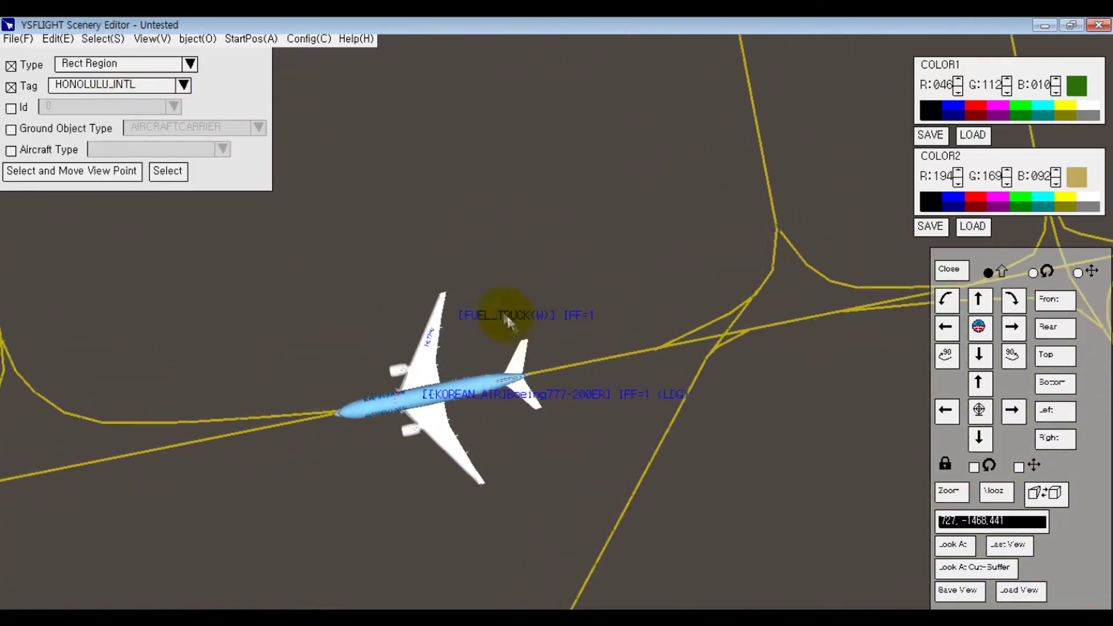
{"action": "scroll", "coordinate": [434, 359], "scroll_direction": "up", "scroll_amount": 3}
{"action": "left_click", "coordinate": [103, 38]}
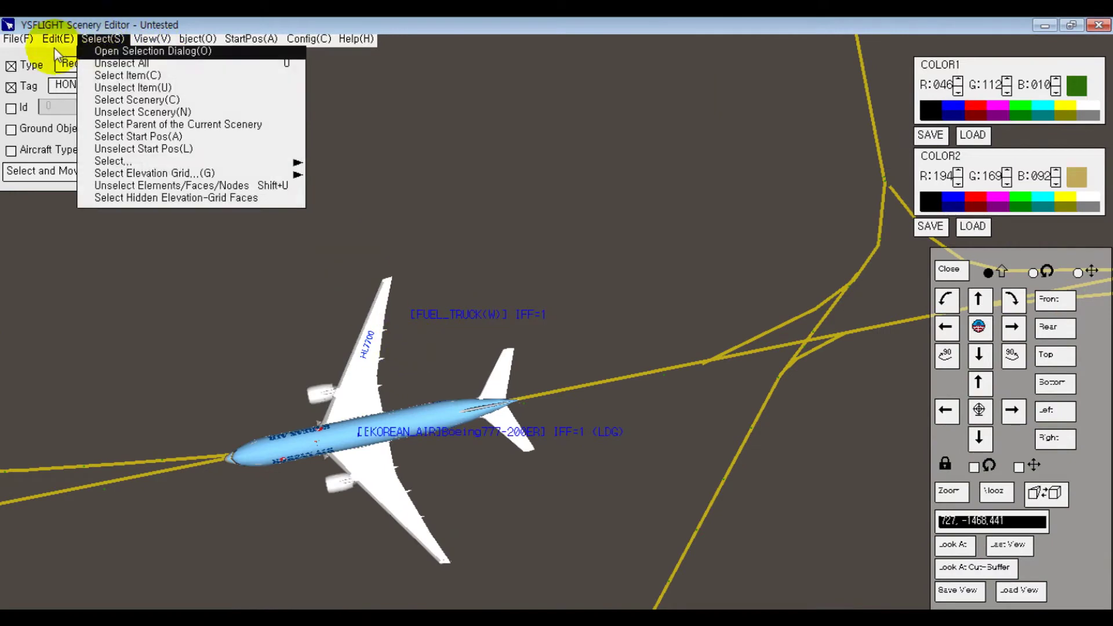
{"action": "mouse_move", "coordinate": [55, 38]}
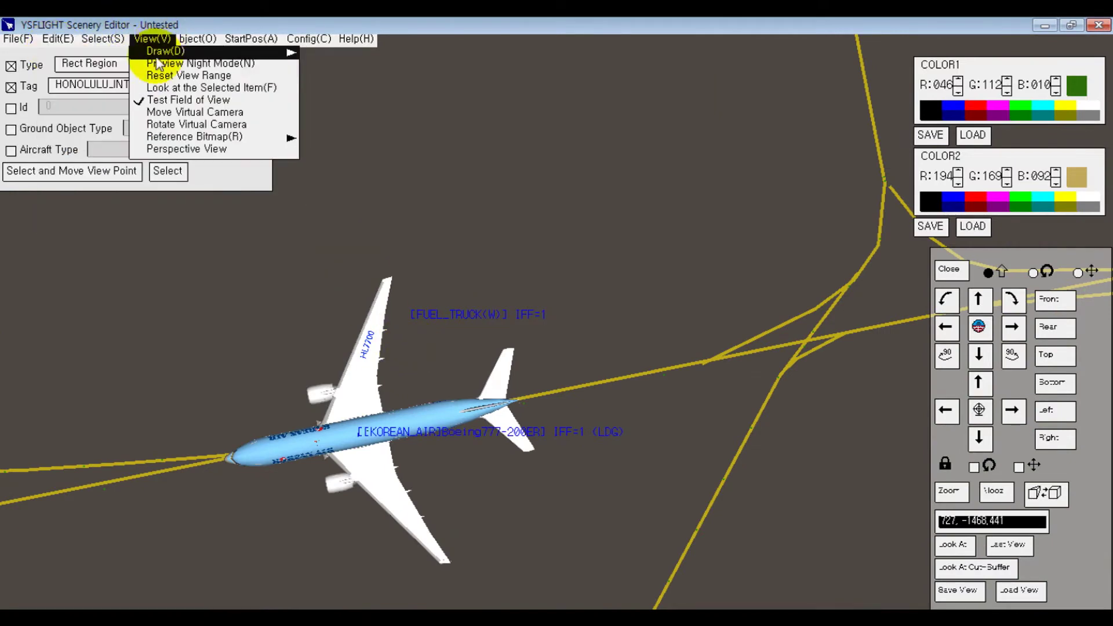
{"action": "left_click", "coordinate": [153, 42]}
{"action": "left_click", "coordinate": [148, 40]}
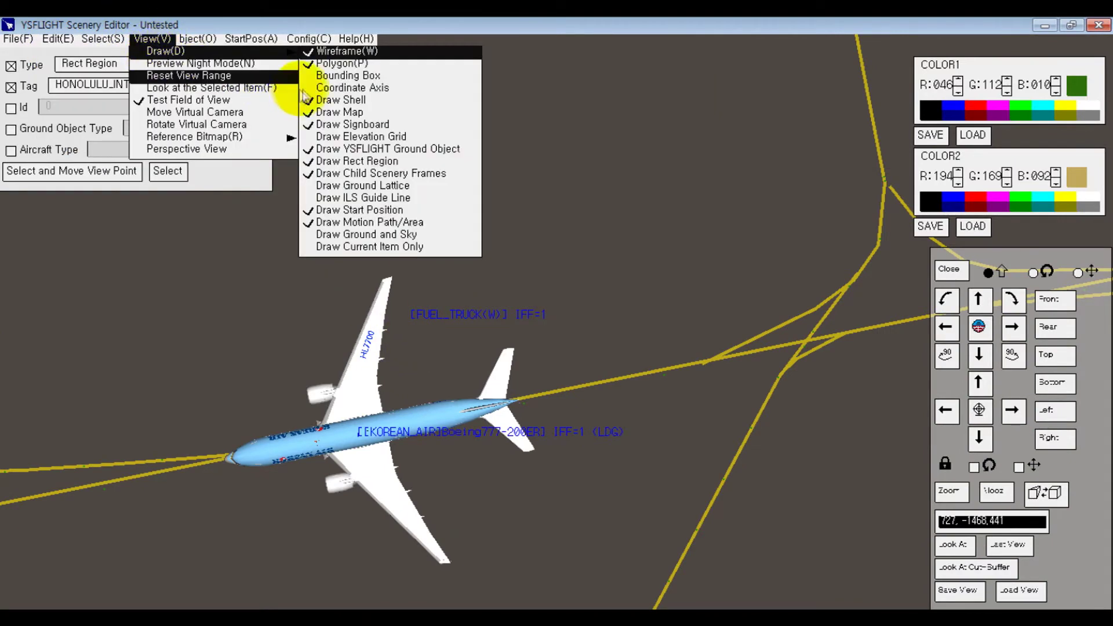
{"action": "left_click", "coordinate": [325, 90]}
Step: Select the FUEL_TRUCK(W) beside the Boeing 777-200ER's wing and move it away from the aircraft, beyond the wing tip
{"action": "left_click", "coordinate": [411, 318]}
{"action": "left_click", "coordinate": [58, 39]}
{"action": "mouse_move", "coordinate": [81, 124]}
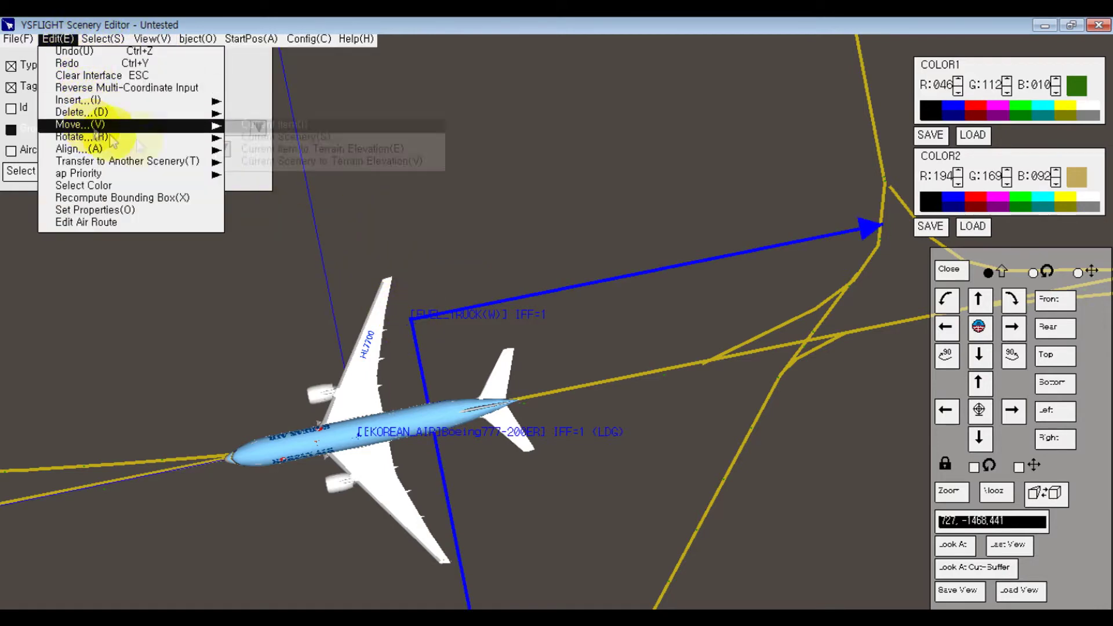
{"action": "left_click", "coordinate": [269, 124]}
{"action": "left_click", "coordinate": [395, 235]}
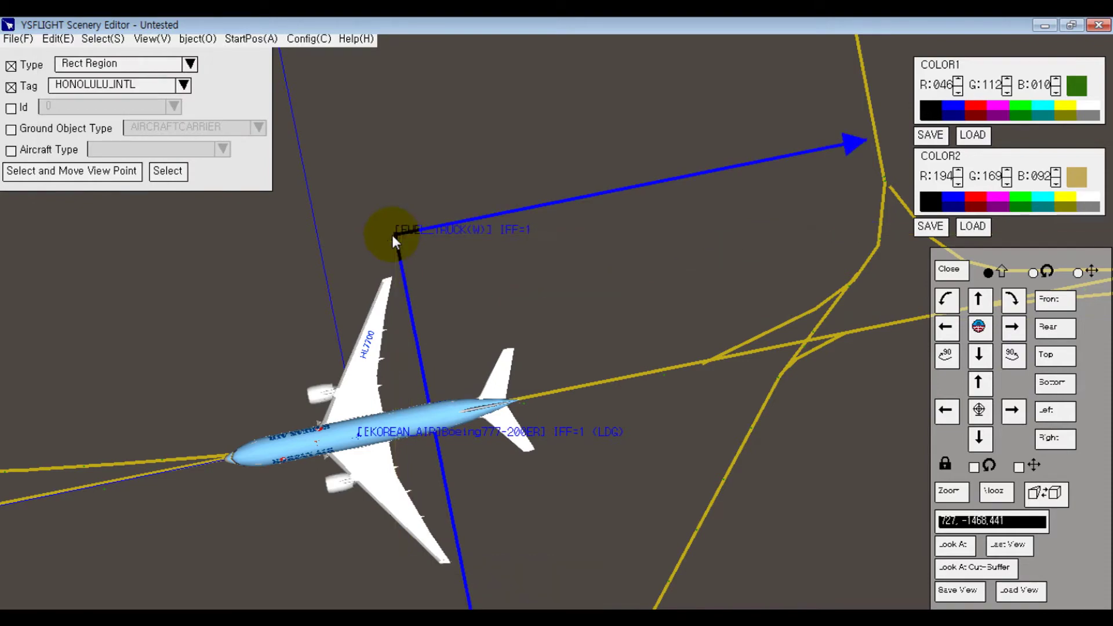
Step: Start inserting a motion path on the Honolulu apron and open its choice of path types
{"action": "scroll", "coordinate": [278, 189], "scroll_direction": "down", "scroll_amount": 6}
{"action": "scroll", "coordinate": [200, 134], "scroll_direction": "up", "scroll_amount": 1}
{"action": "scroll", "coordinate": [368, 278], "scroll_direction": "down", "scroll_amount": 5}
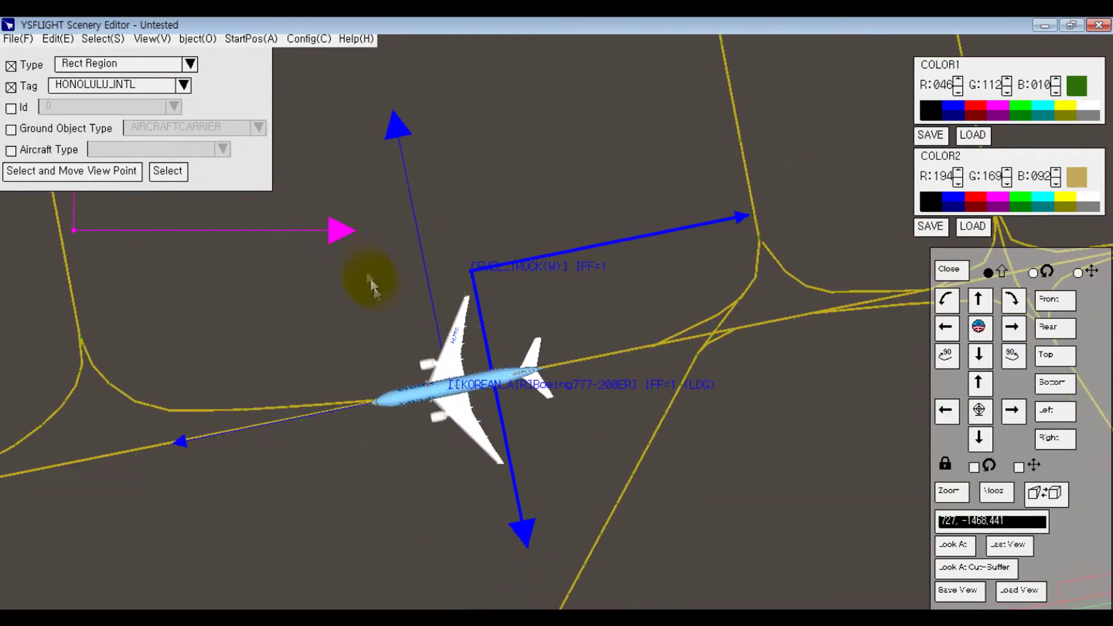
{"action": "left_click", "coordinate": [57, 41]}
{"action": "mouse_move", "coordinate": [104, 101]}
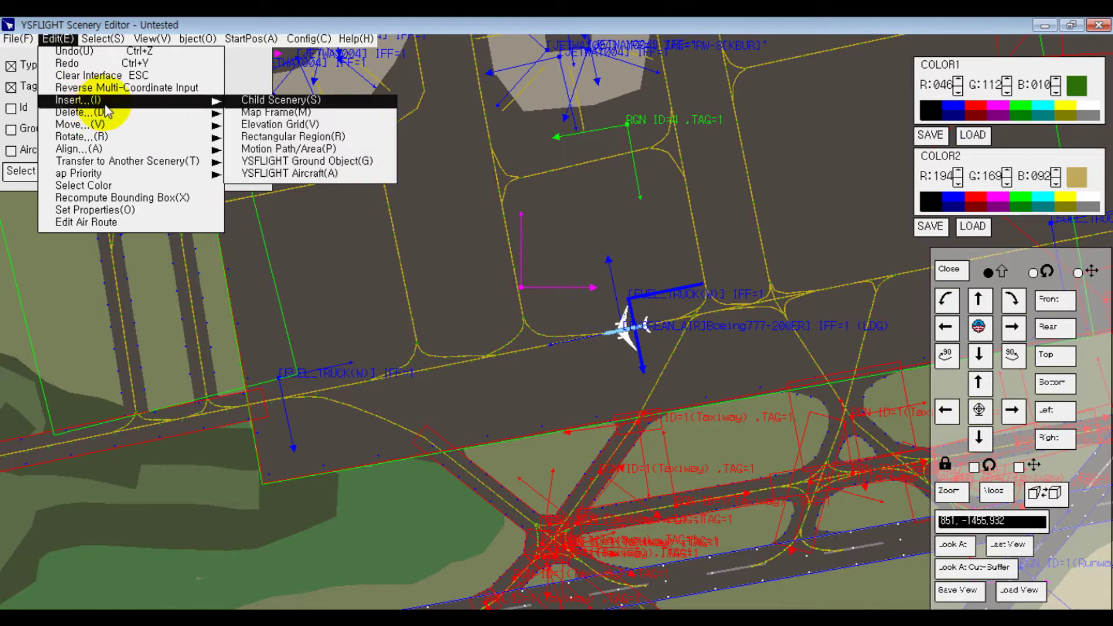
{"action": "left_click", "coordinate": [288, 149]}
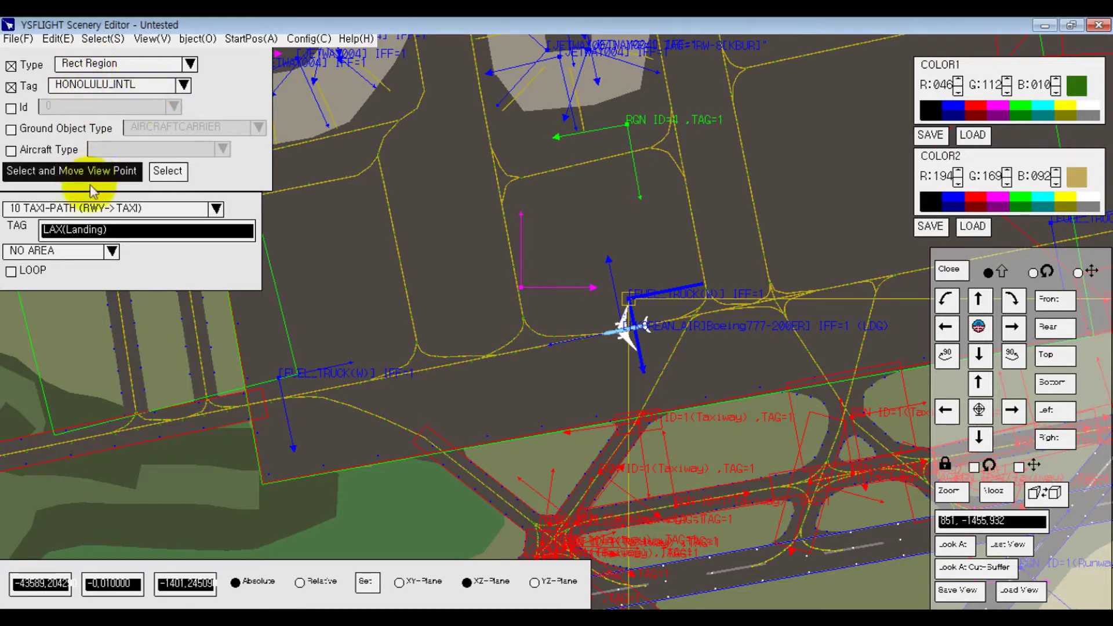
{"action": "left_click", "coordinate": [79, 209]}
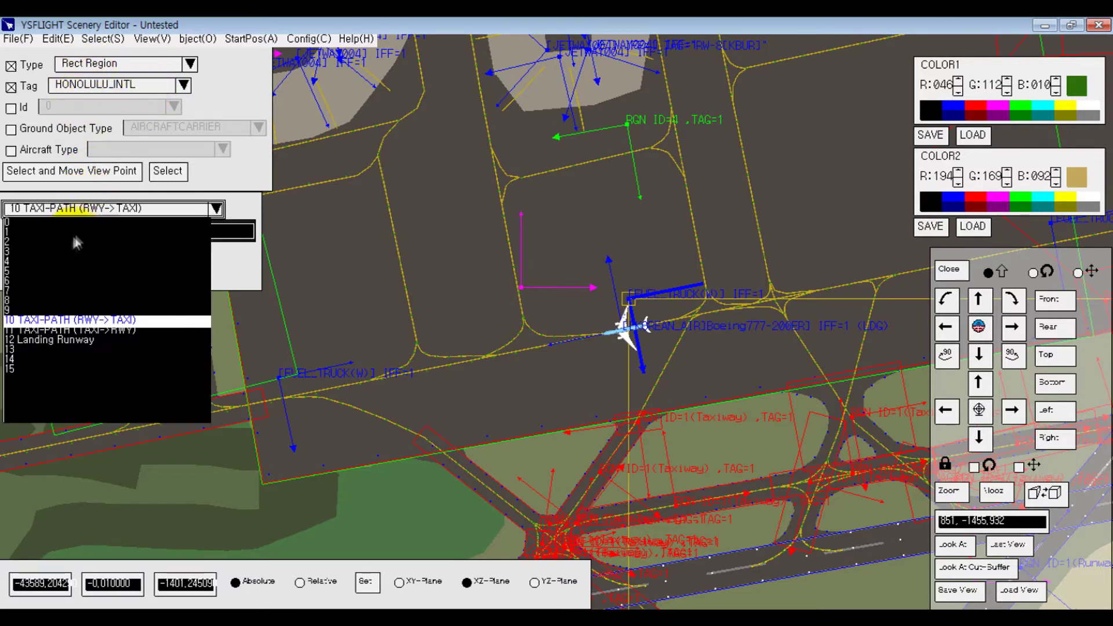
Step: Set the motion path's type to 11 TAXI-PATH (TAXI->RWY)
{"action": "left_click", "coordinate": [58, 331]}
{"action": "left_click", "coordinate": [112, 233]}
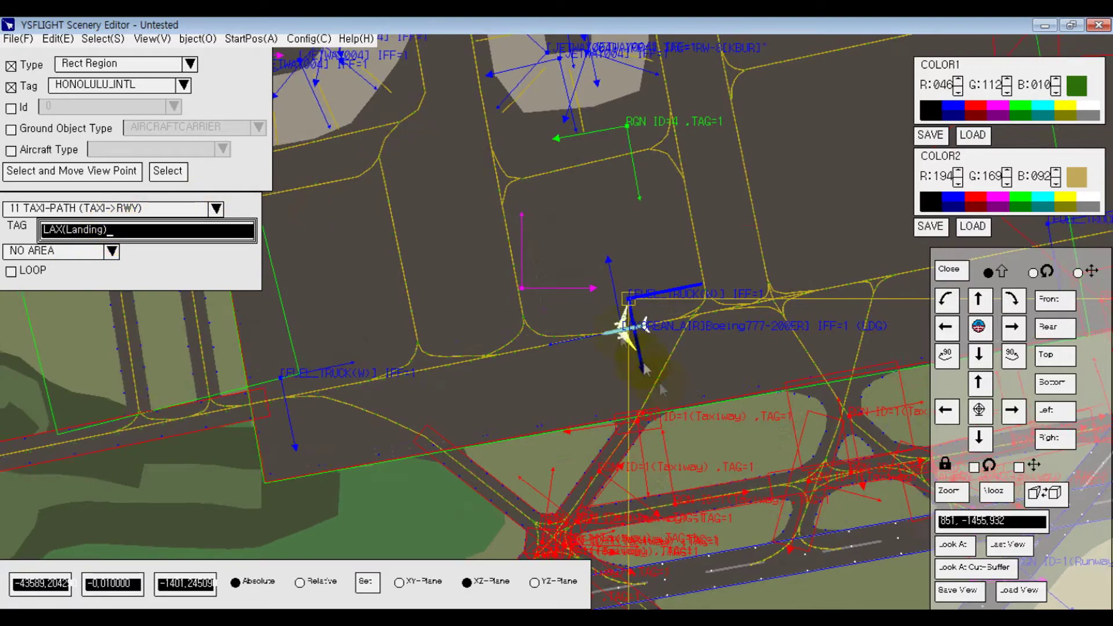
Step: Find the LAX airport and examine the existing LAX(Landing) path around the ends of its two parallel runways
{"action": "scroll", "coordinate": [591, 294], "scroll_direction": "down", "scroll_amount": 10}
{"action": "scroll", "coordinate": [586, 439], "scroll_direction": "down", "scroll_amount": 4}
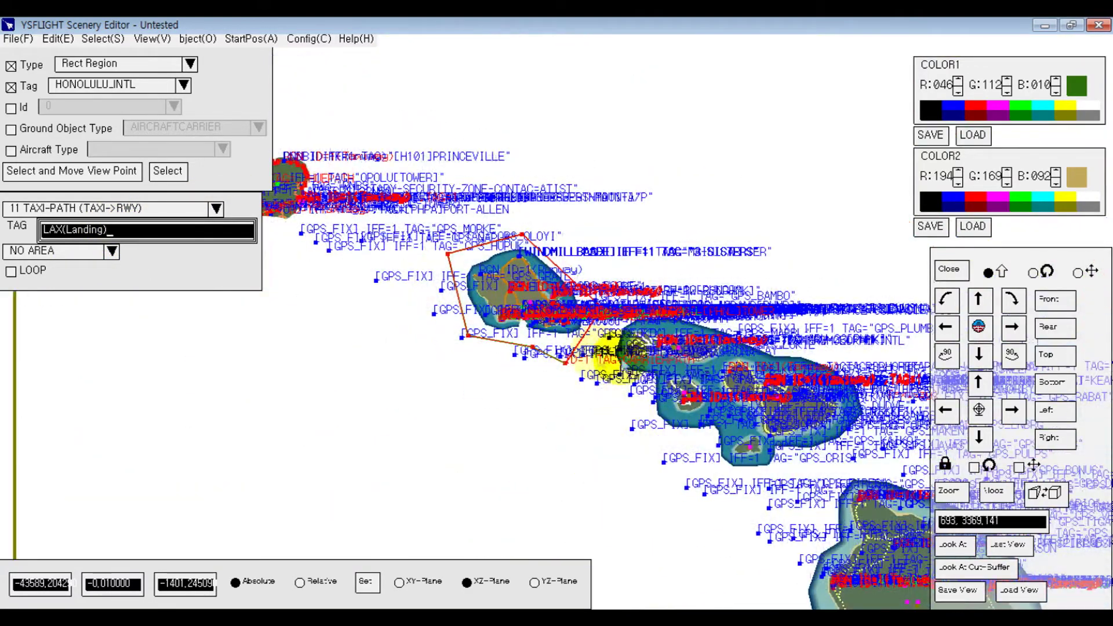
{"action": "middle_click_drag", "start_coordinate": [904, 371], "coordinate": [672, 150]}
{"action": "scroll", "coordinate": [765, 301], "scroll_direction": "down", "scroll_amount": 3}
{"action": "middle_click_drag", "start_coordinate": [768, 127], "coordinate": [605, 290]}
{"action": "middle_click_drag", "start_coordinate": [683, 371], "coordinate": [259, 470]}
{"action": "middle_click_drag", "start_coordinate": [550, 232], "coordinate": [475, 351]}
{"action": "middle_click_drag", "start_coordinate": [756, 393], "coordinate": [740, 412]}
{"action": "scroll", "coordinate": [739, 405], "scroll_direction": "up", "scroll_amount": 6}
{"action": "middle_click_drag", "start_coordinate": [336, 240], "coordinate": [751, 100]}
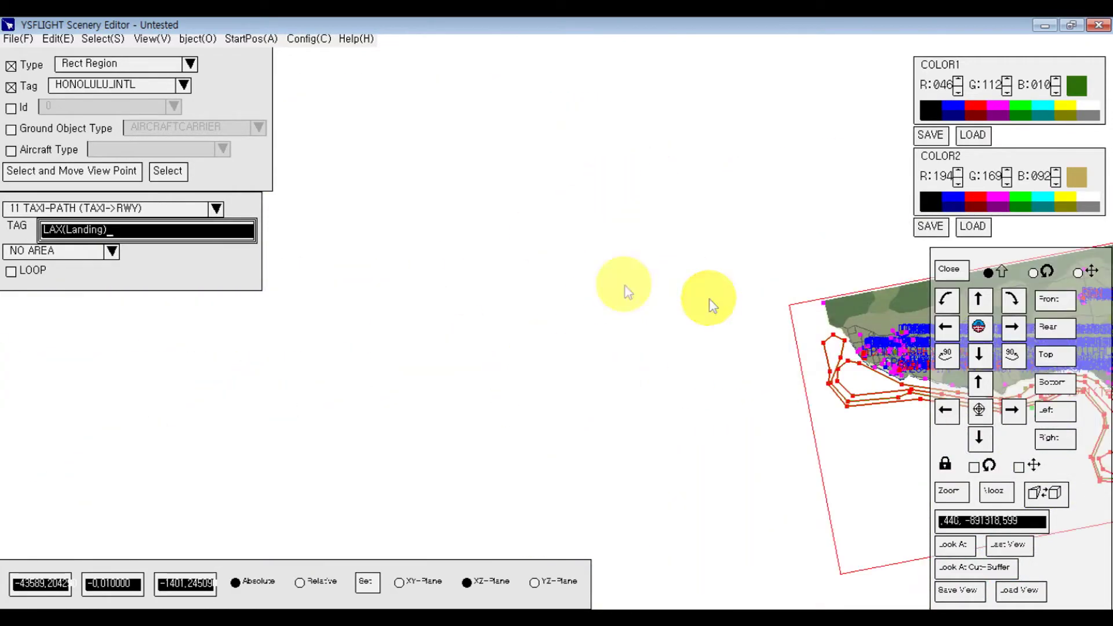
{"action": "middle_click_drag", "start_coordinate": [603, 295], "coordinate": [377, 220]}
{"action": "scroll", "coordinate": [651, 275], "scroll_direction": "up", "scroll_amount": 4}
{"action": "middle_click_drag", "start_coordinate": [545, 277], "coordinate": [36, 331]}
{"action": "scroll", "coordinate": [543, 429], "scroll_direction": "up", "scroll_amount": 3}
{"action": "middle_click_drag", "start_coordinate": [635, 406], "coordinate": [142, 220]}
{"action": "middle_click_drag", "start_coordinate": [588, 304], "coordinate": [650, 370]}
{"action": "scroll", "coordinate": [463, 319], "scroll_direction": "up", "scroll_amount": 6}
{"action": "middle_click_drag", "start_coordinate": [462, 52], "coordinate": [234, 197]}
{"action": "scroll", "coordinate": [633, 373], "scroll_direction": "up", "scroll_amount": 5}
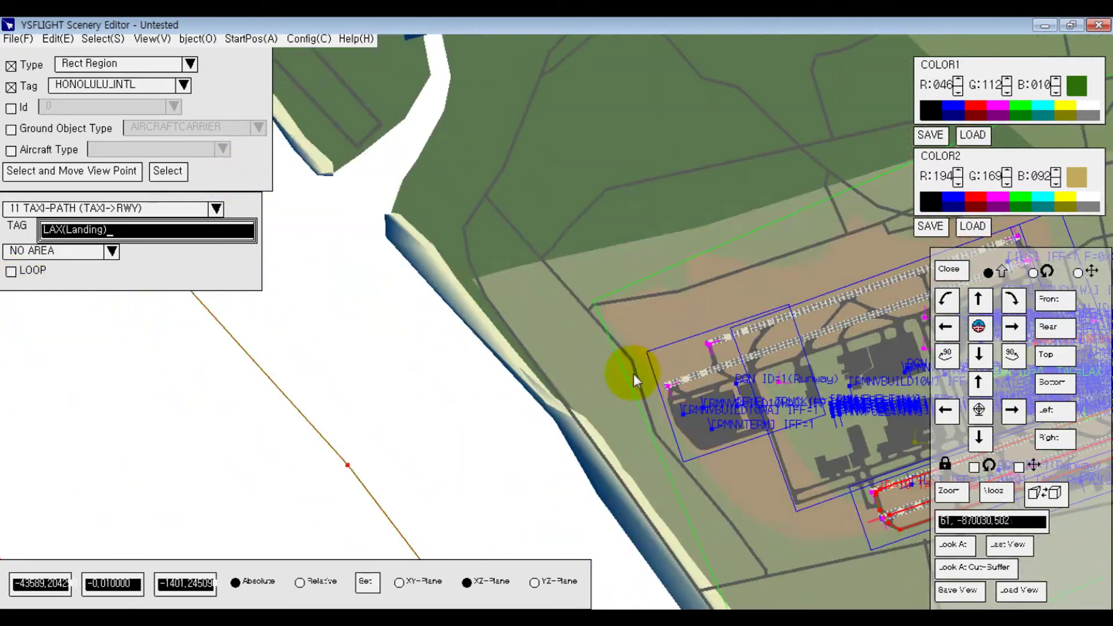
{"action": "middle_click_drag", "start_coordinate": [589, 423], "coordinate": [422, 276]}
{"action": "scroll", "coordinate": [676, 301], "scroll_direction": "up", "scroll_amount": 3}
{"action": "middle_click_drag", "start_coordinate": [521, 286], "coordinate": [281, 151]}
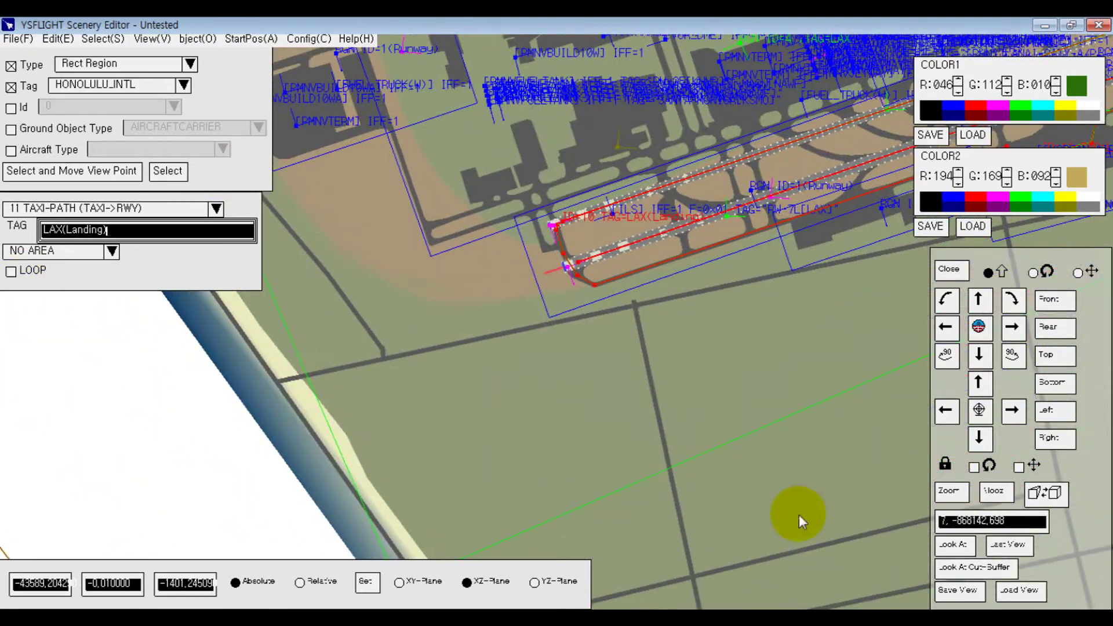
{"action": "scroll", "coordinate": [799, 515], "scroll_direction": "up", "scroll_amount": 2}
{"action": "middle_click_drag", "start_coordinate": [768, 291], "coordinate": [729, 408]}
{"action": "scroll", "coordinate": [725, 410], "scroll_direction": "up", "scroll_amount": 4}
{"action": "scroll", "coordinate": [630, 298], "scroll_direction": "up", "scroll_amount": 4}
{"action": "scroll", "coordinate": [628, 295], "scroll_direction": "up", "scroll_amount": 1}
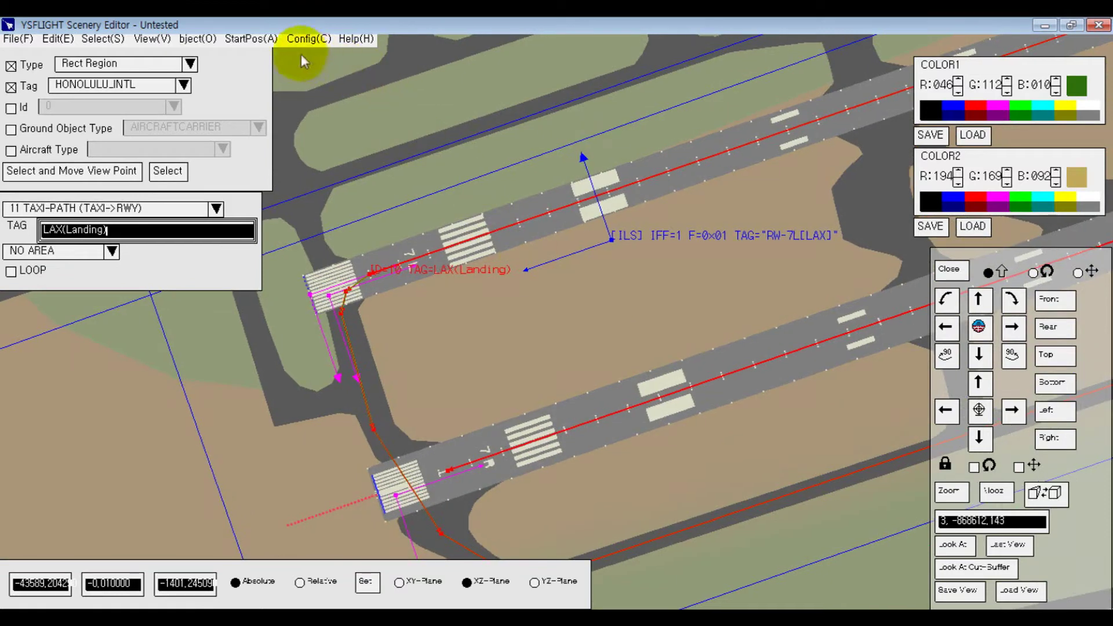
{"action": "left_click", "coordinate": [103, 38]}
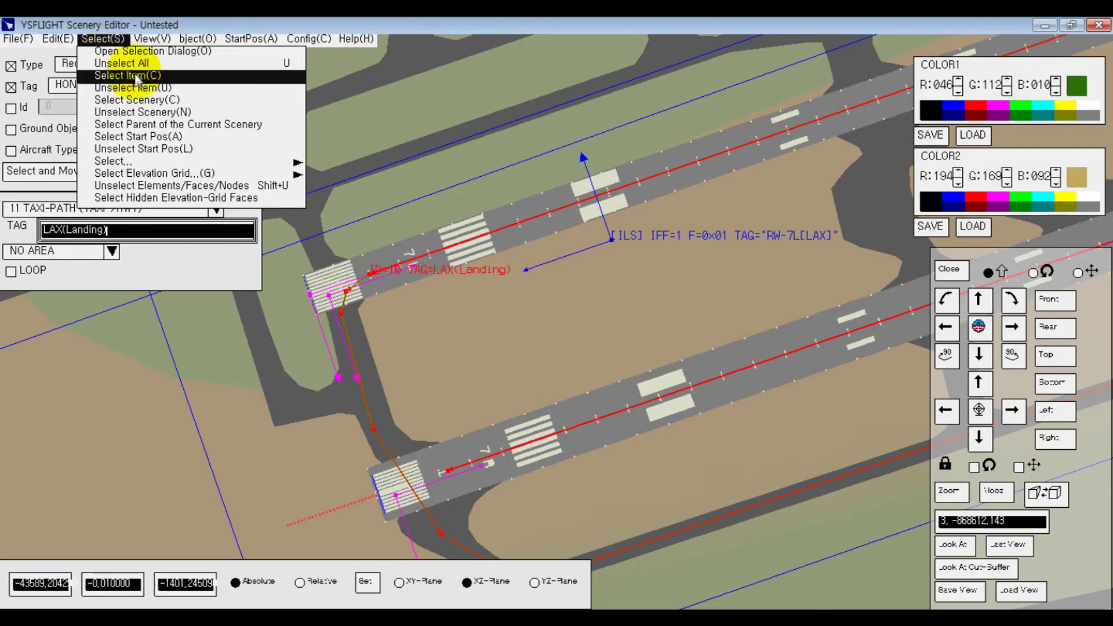
{"action": "left_click", "coordinate": [125, 76]}
{"action": "left_click", "coordinate": [370, 405]}
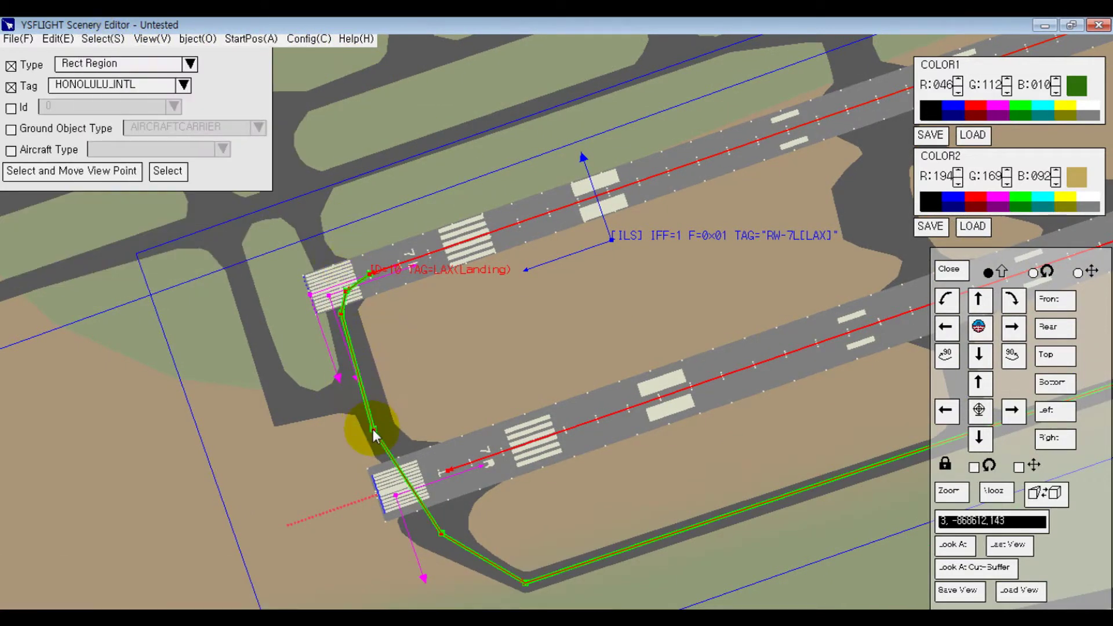
{"action": "left_click", "coordinate": [190, 44]}
{"action": "left_click", "coordinate": [191, 45]}
{"action": "left_click", "coordinate": [198, 46]}
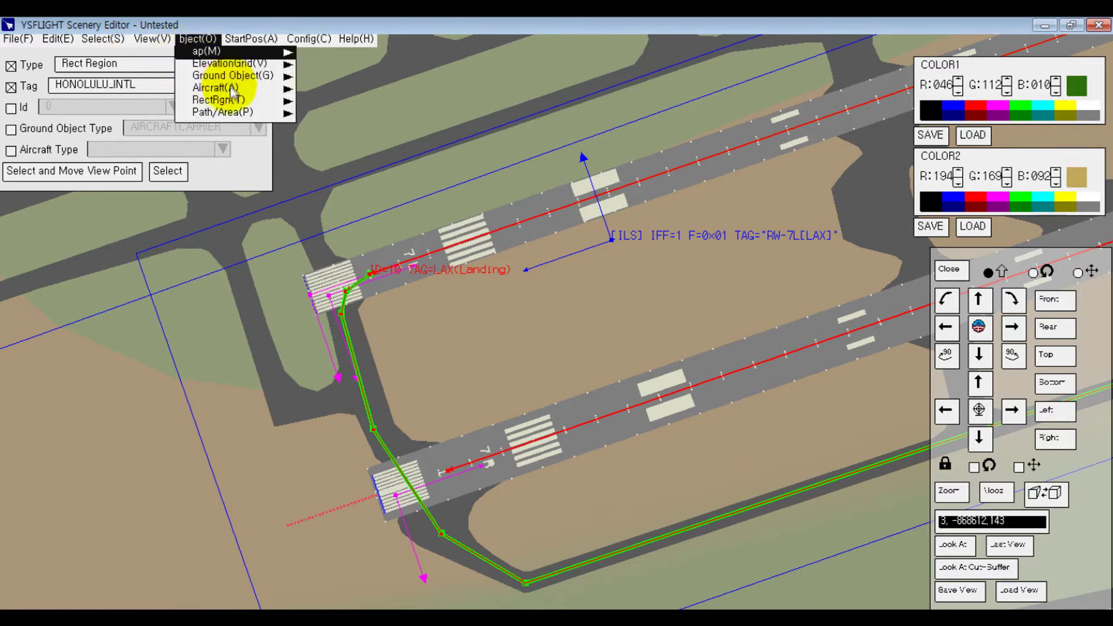
{"action": "mouse_move", "coordinate": [220, 103]}
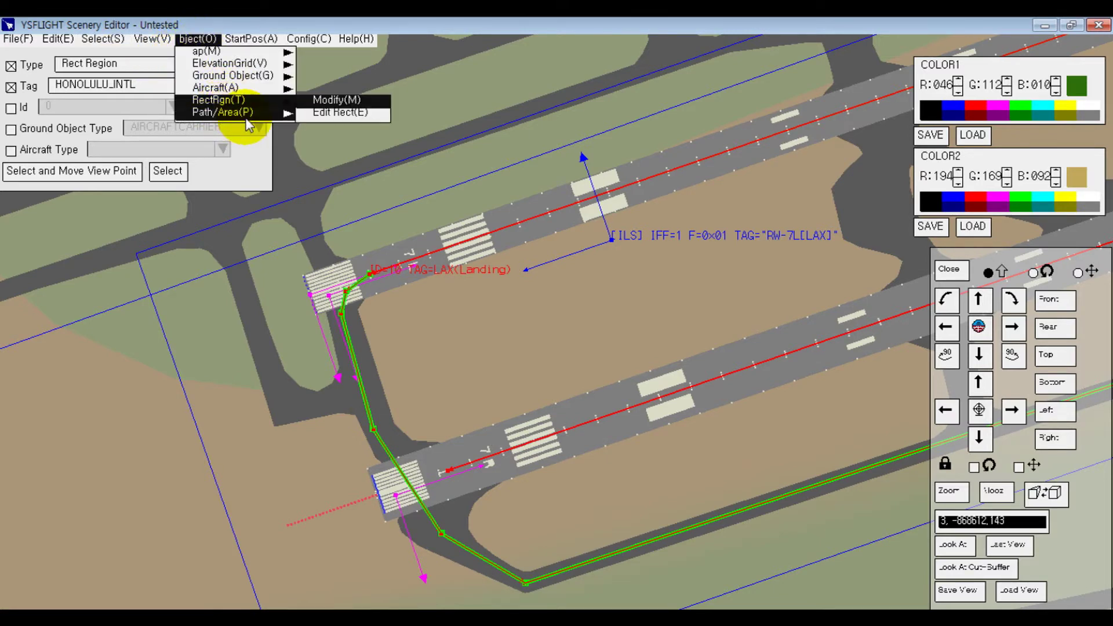
{"action": "mouse_move", "coordinate": [272, 113]}
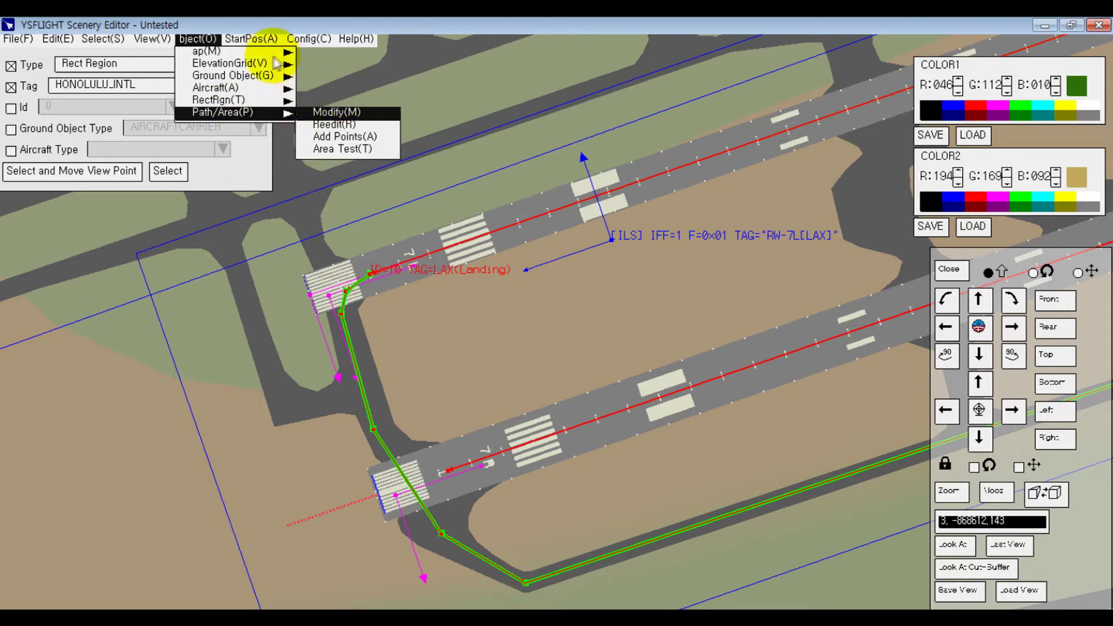
{"action": "left_click", "coordinate": [336, 112]}
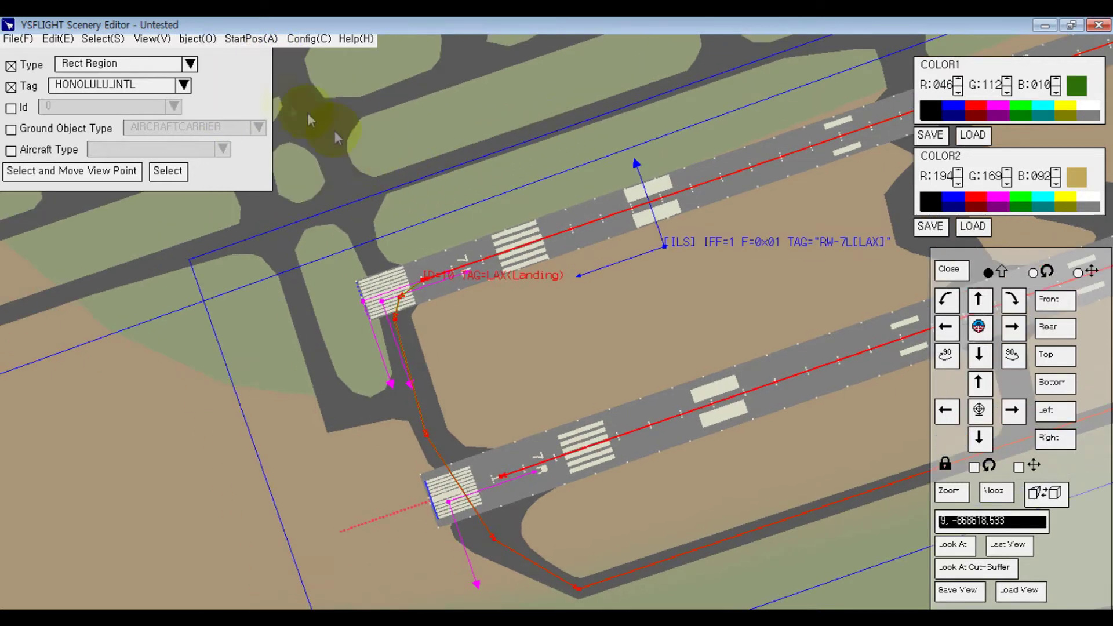
Step: Change the tag of the LAX(Landing) taxi path at the runway thresholds to LAXRWY-Taxi)
{"action": "left_click", "coordinate": [102, 40]}
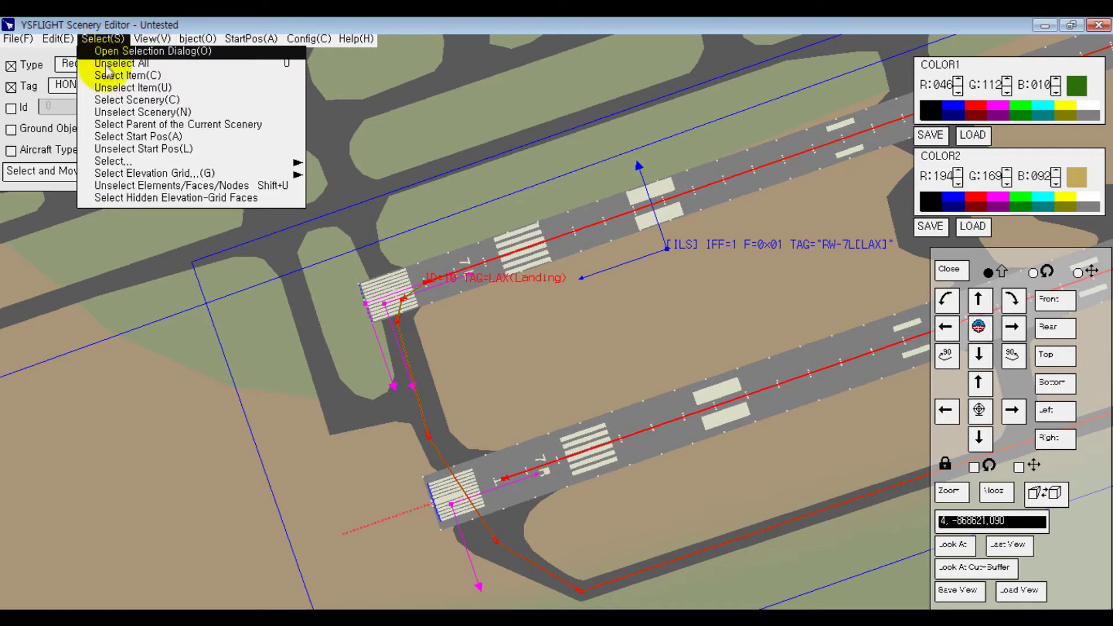
{"action": "left_click", "coordinate": [116, 51]}
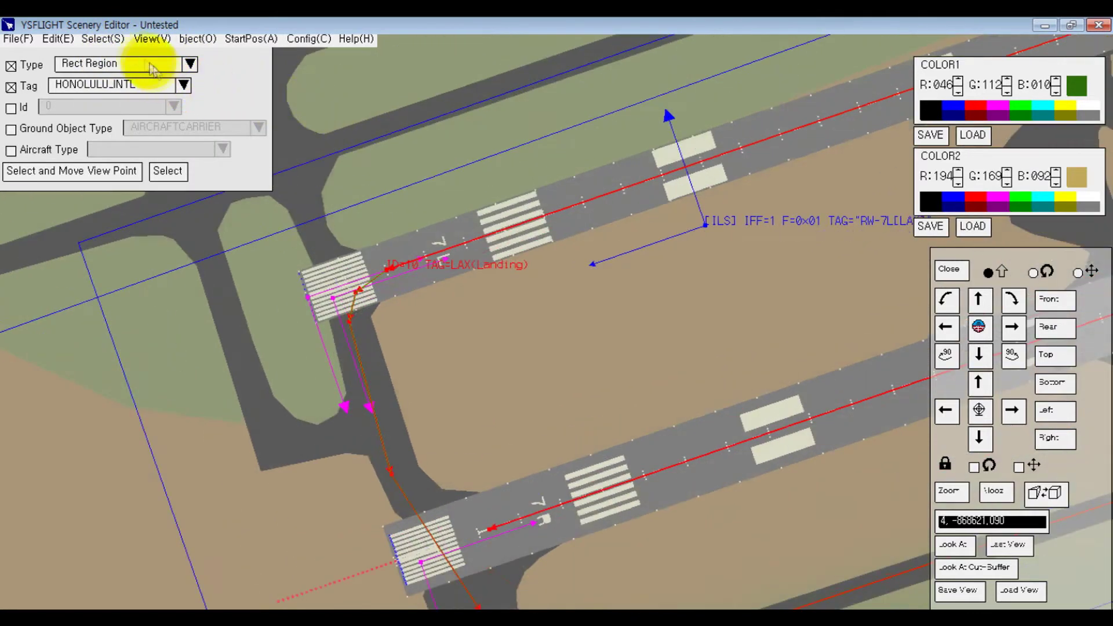
{"action": "left_click", "coordinate": [114, 43]}
{"action": "left_click", "coordinate": [124, 76]}
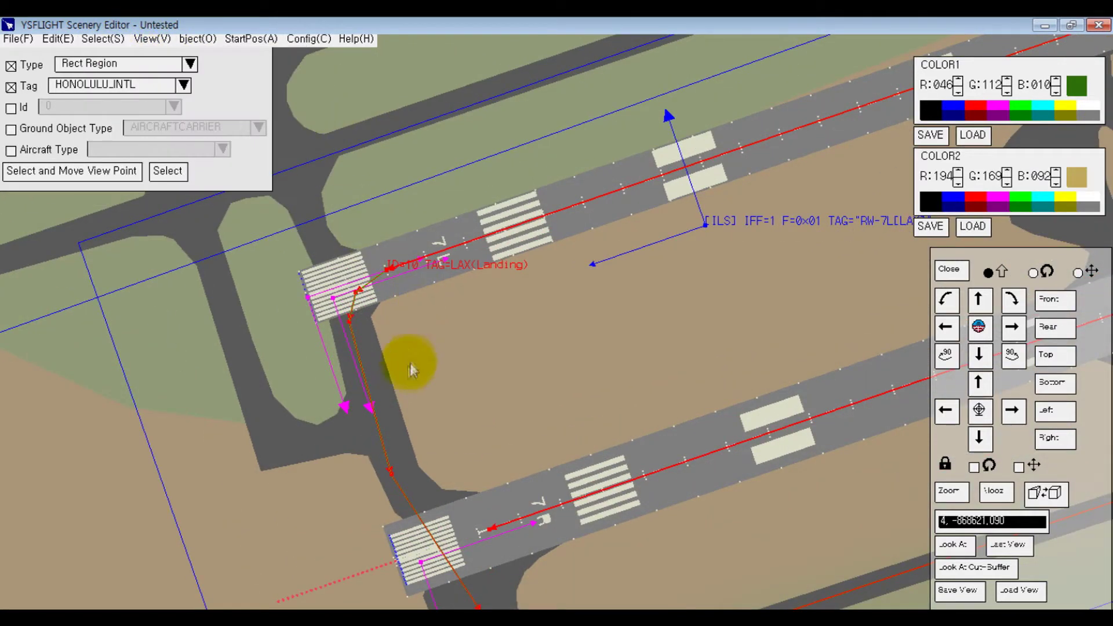
{"action": "left_click", "coordinate": [392, 474]}
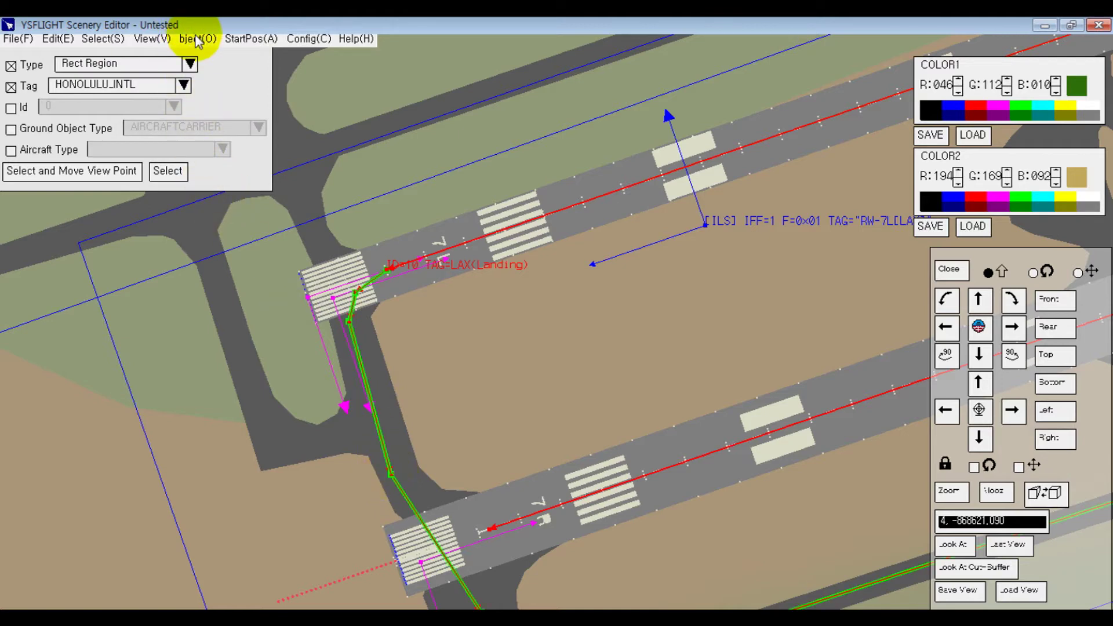
{"action": "left_click", "coordinate": [198, 40]}
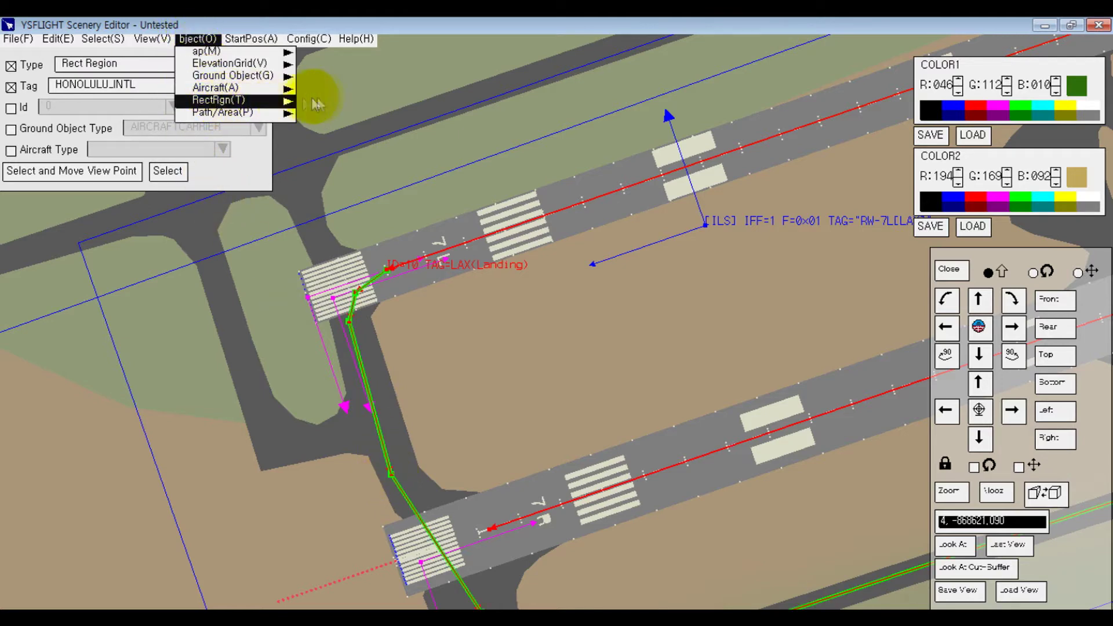
{"action": "mouse_move", "coordinate": [266, 100]}
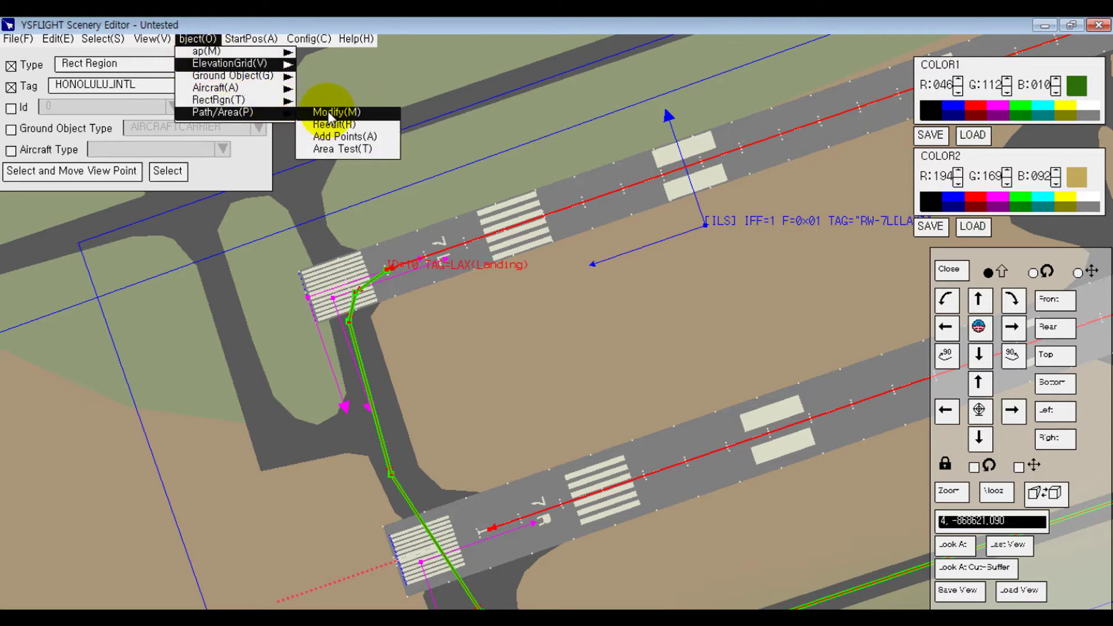
{"action": "left_click", "coordinate": [529, 184]}
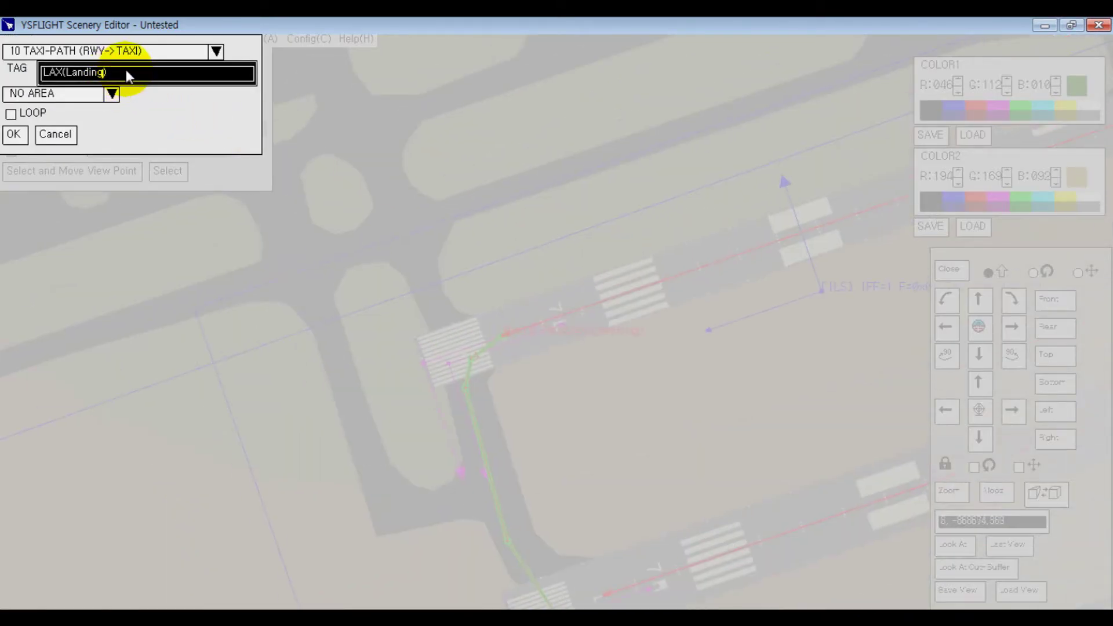
{"action": "key", "text": "BackSpace"}
{"action": "key", "text": "BackSpace"}
{"action": "key", "text": "BackSpace"}
{"action": "key", "text": "BackSpace"}
{"action": "key", "text": "BackSpace"}
{"action": "key", "text": "BackSpace"}
{"action": "key", "text": "BackSpace"}
{"action": "type", "text": "RWY-Taxi"}
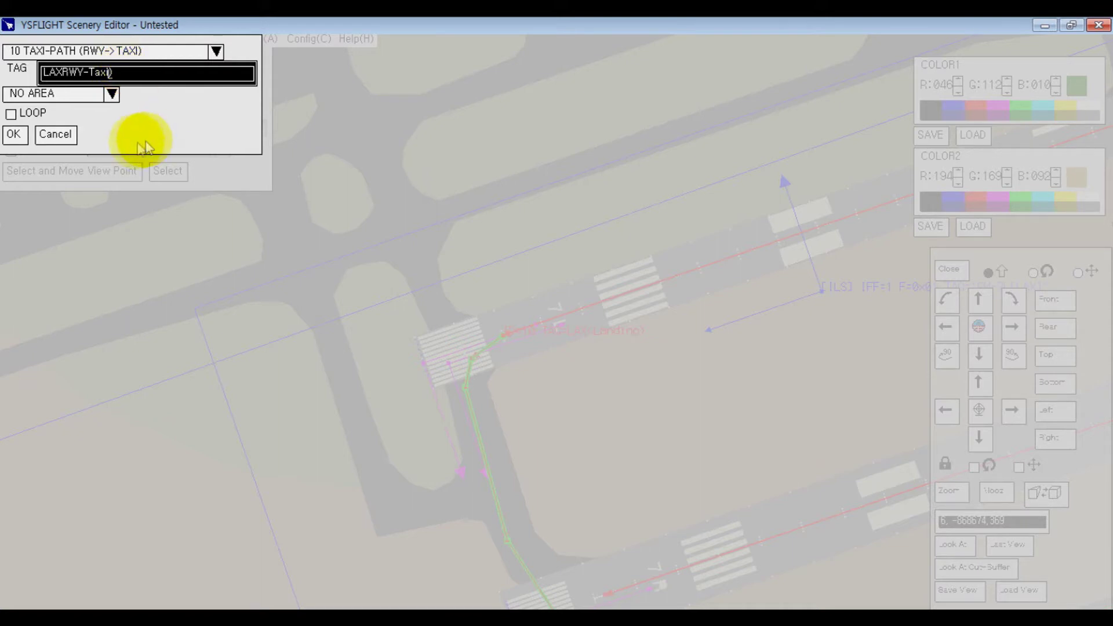
{"action": "left_click", "coordinate": [13, 135]}
Step: Return to Honolulu airport and look at the apron area around the parked Korean Air Boeing 777-200ER
{"action": "scroll", "coordinate": [562, 405], "scroll_direction": "down", "scroll_amount": 15}
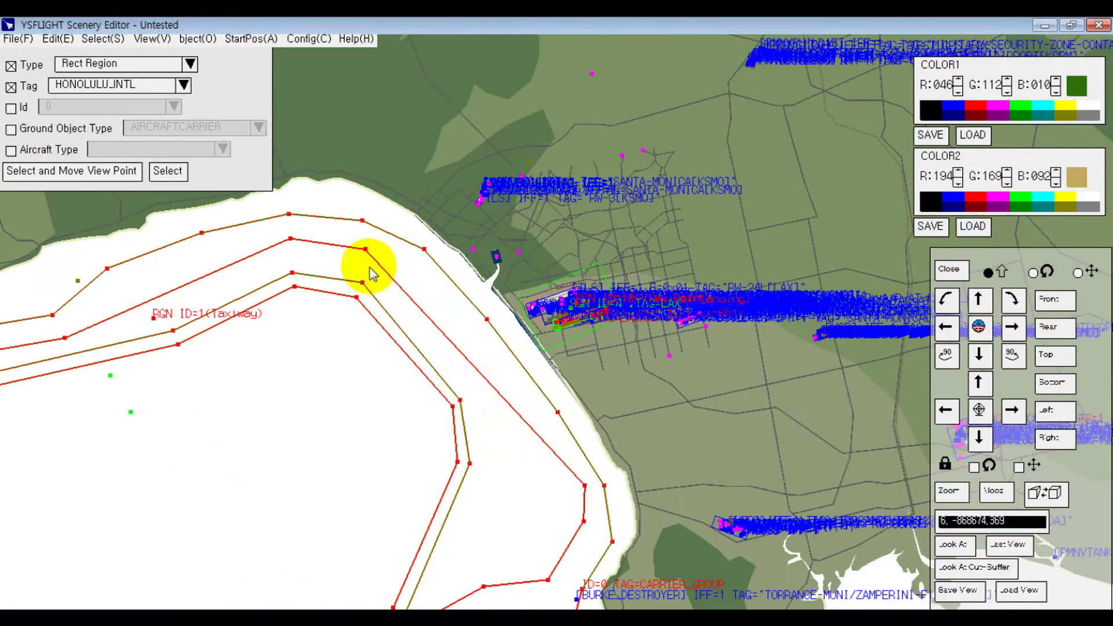
{"action": "middle_click_drag", "start_coordinate": [640, 328], "coordinate": [431, 394]}
{"action": "scroll", "coordinate": [432, 394], "scroll_direction": "down", "scroll_amount": 8}
{"action": "middle_click_drag", "start_coordinate": [338, 448], "coordinate": [849, 258]}
{"action": "middle_click_drag", "start_coordinate": [441, 429], "coordinate": [969, 243]}
{"action": "middle_click_drag", "start_coordinate": [618, 571], "coordinate": [978, 295]}
{"action": "middle_click_drag", "start_coordinate": [701, 415], "coordinate": [904, 301]}
{"action": "scroll", "coordinate": [904, 301], "scroll_direction": "up", "scroll_amount": 8}
{"action": "middle_click_drag", "start_coordinate": [660, 58], "coordinate": [616, 541]}
{"action": "middle_click_drag", "start_coordinate": [627, 219], "coordinate": [633, 297]}
{"action": "scroll", "coordinate": [634, 497], "scroll_direction": "up", "scroll_amount": 8}
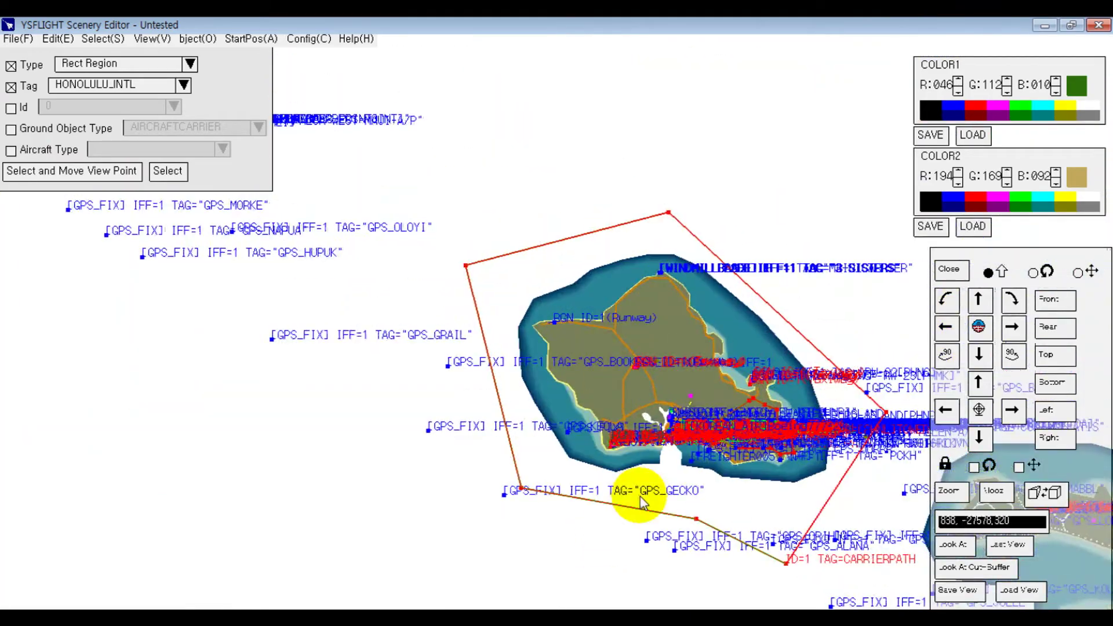
{"action": "scroll", "coordinate": [485, 377], "scroll_direction": "up", "scroll_amount": 12}
{"action": "middle_click_drag", "start_coordinate": [695, 427], "coordinate": [551, 359]}
{"action": "scroll", "coordinate": [507, 258], "scroll_direction": "up", "scroll_amount": 15}
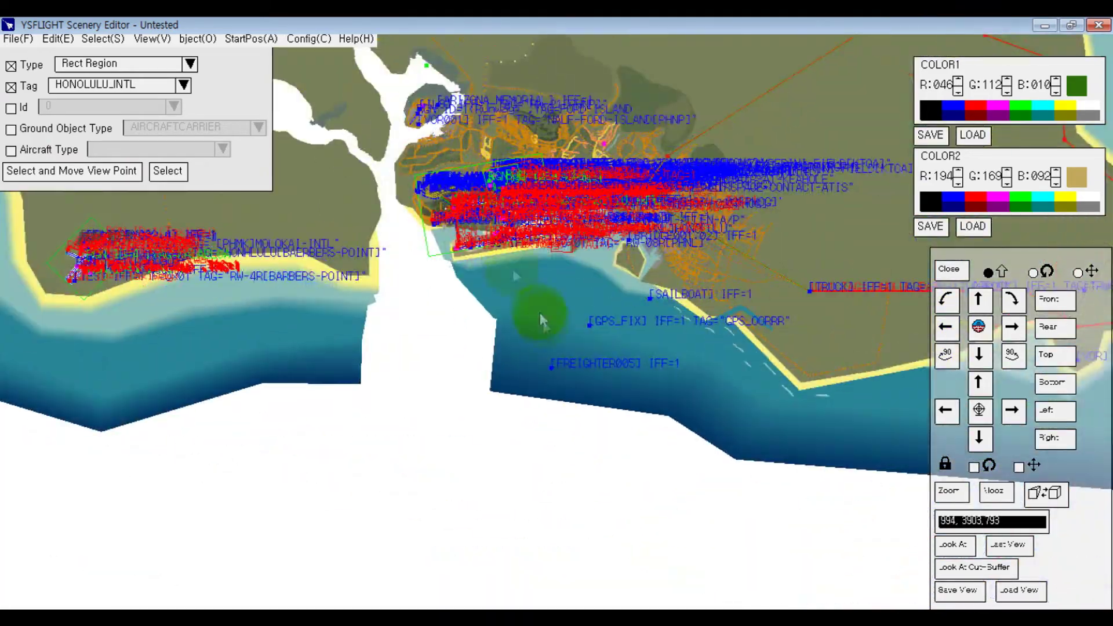
{"action": "scroll", "coordinate": [695, 309], "scroll_direction": "up", "scroll_amount": 10}
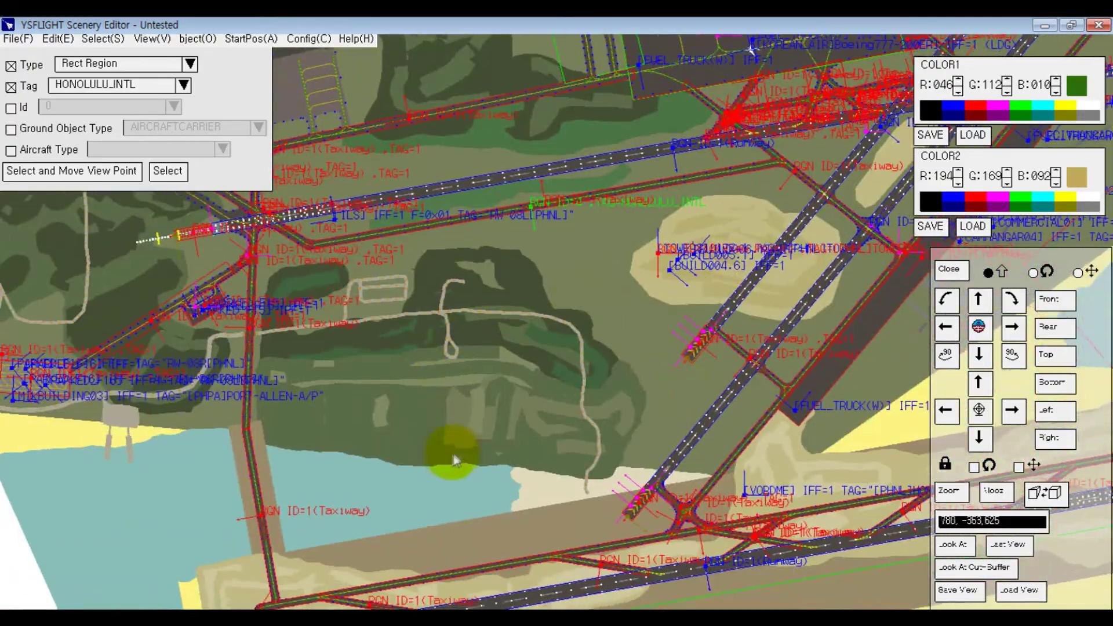
{"action": "middle_click_drag", "start_coordinate": [482, 434], "coordinate": [410, 410]}
{"action": "scroll", "coordinate": [310, 293], "scroll_direction": "up", "scroll_amount": 8}
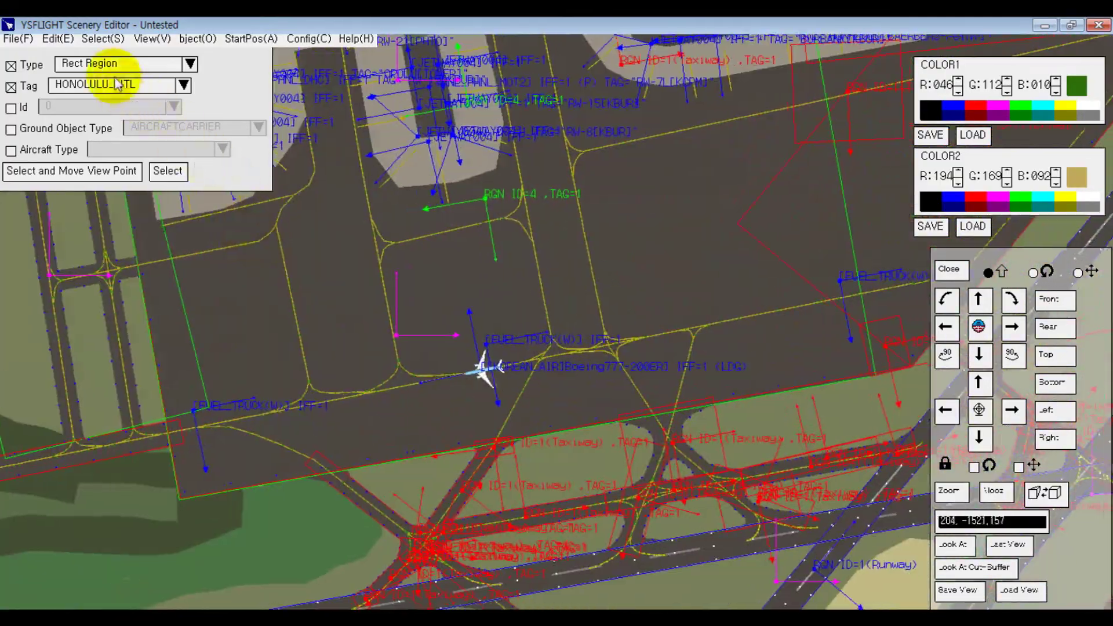
Step: Insert a new motion path of type 11 TAXI-PATH (TAXI->RWY) with the tag Honolulu(Taxi-RWY)
{"action": "left_click", "coordinate": [57, 38]}
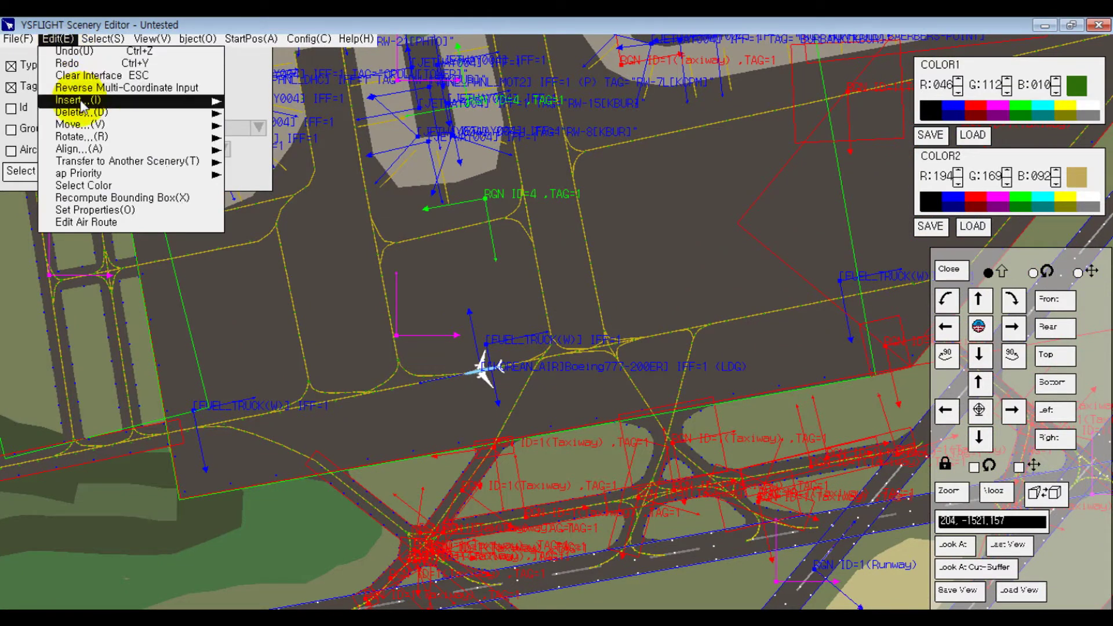
{"action": "mouse_move", "coordinate": [85, 101]}
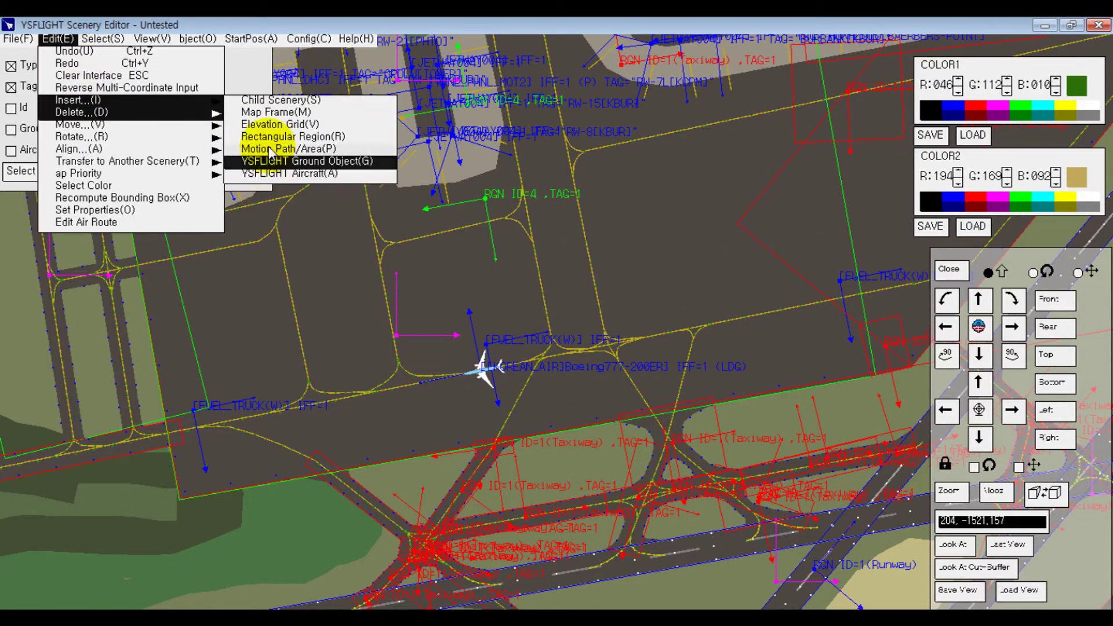
{"action": "left_click", "coordinate": [269, 149]}
{"action": "left_click", "coordinate": [119, 229]}
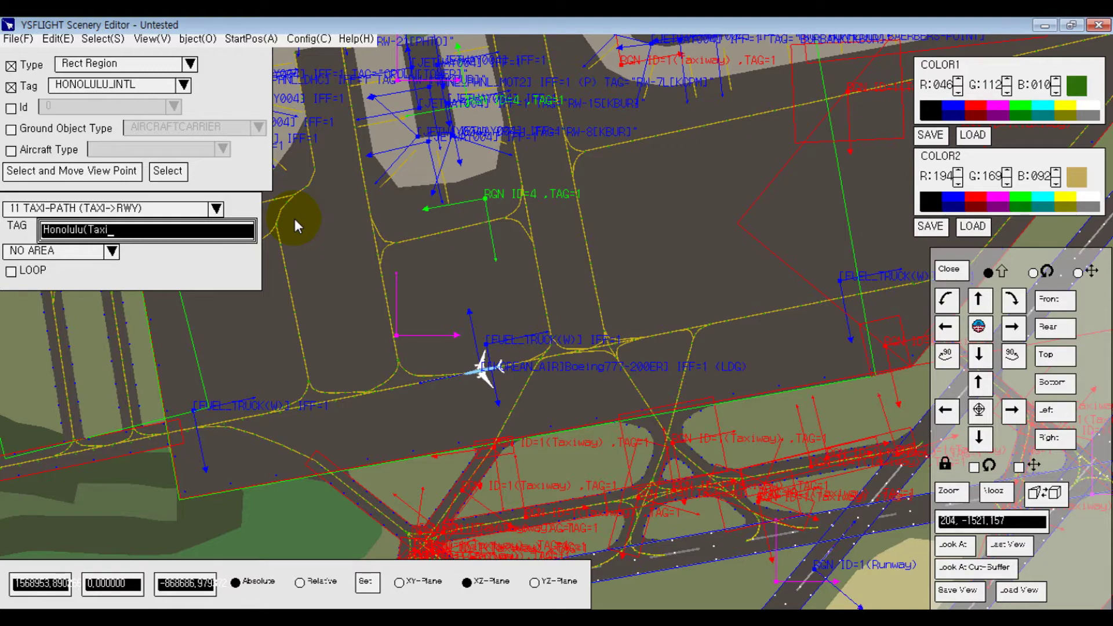
{"action": "type", "text": "-RWY)"}
Step: Place the path's first point on the yellow taxi line at the nose of the parked Boeing 777-200ER
{"action": "middle_click_drag", "start_coordinate": [333, 399], "coordinate": [468, 277]}
{"action": "scroll", "coordinate": [474, 221], "scroll_direction": "up", "scroll_amount": 5}
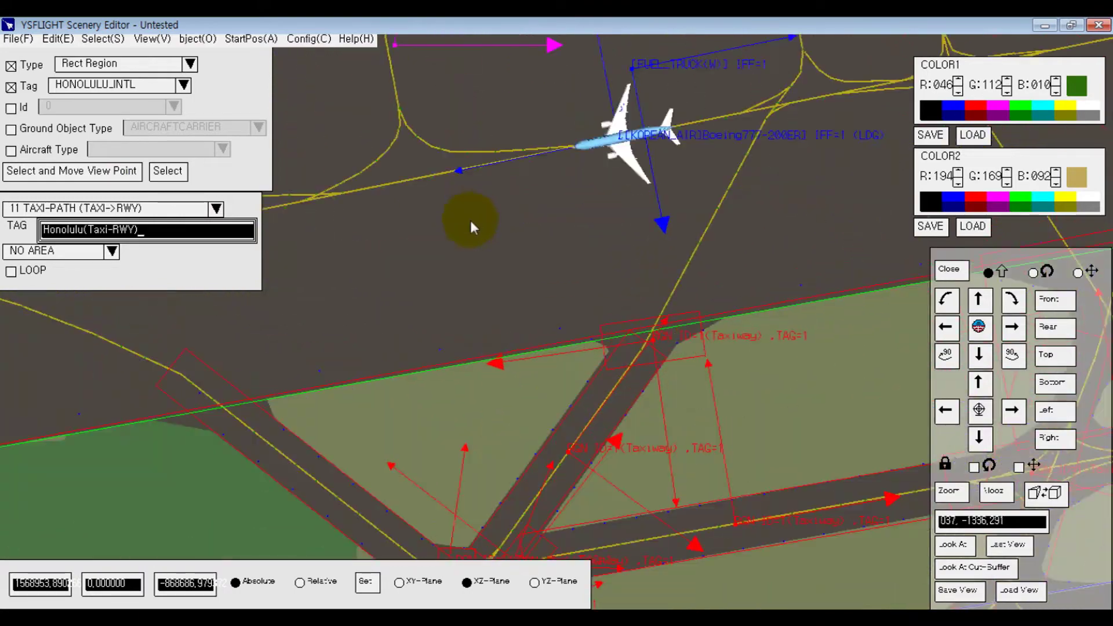
{"action": "middle_click_drag", "start_coordinate": [473, 222], "coordinate": [377, 423]}
{"action": "scroll", "coordinate": [330, 350], "scroll_direction": "up", "scroll_amount": 3}
{"action": "middle_click_drag", "start_coordinate": [458, 551], "coordinate": [544, 412]}
{"action": "left_click_drag", "start_coordinate": [506, 361], "coordinate": [508, 299]}
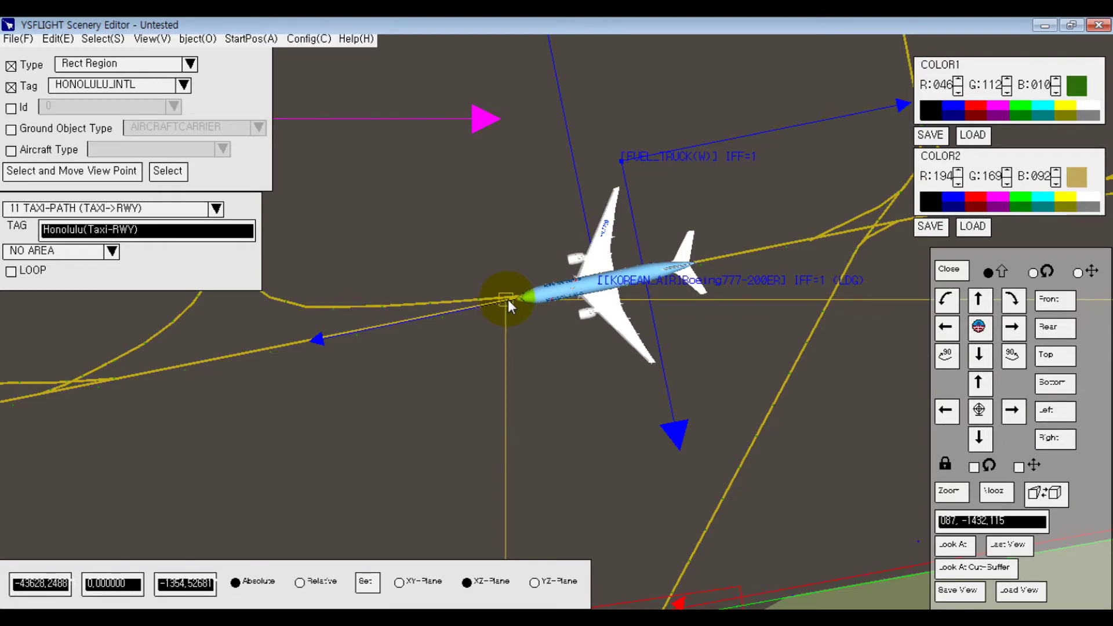
Step: Add path points along the yellow centreline, following the bend from the long taxiway into the short connector towards the runway 08L threshold
{"action": "scroll", "coordinate": [149, 443], "scroll_direction": "down", "scroll_amount": 5}
{"action": "middle_click_drag", "start_coordinate": [157, 515], "coordinate": [600, 396]}
{"action": "scroll", "coordinate": [367, 508], "scroll_direction": "down", "scroll_amount": 3}
{"action": "scroll", "coordinate": [365, 507], "scroll_direction": "down", "scroll_amount": 3}
{"action": "middle_click_drag", "start_coordinate": [365, 506], "coordinate": [726, 518]}
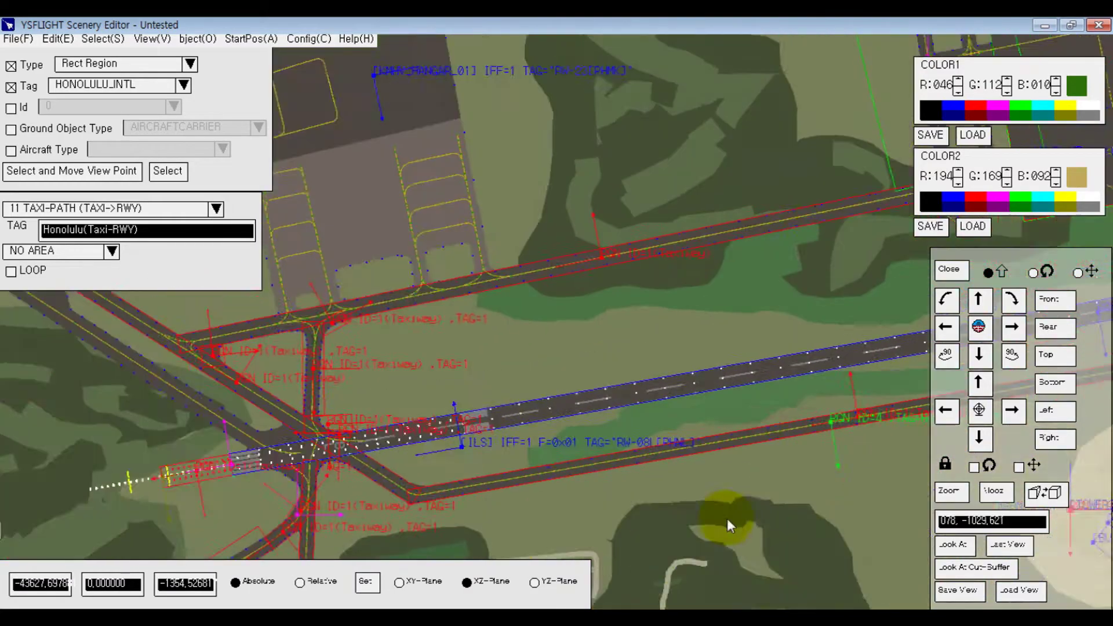
{"action": "scroll", "coordinate": [571, 370], "scroll_direction": "up", "scroll_amount": 5}
{"action": "scroll", "coordinate": [570, 370], "scroll_direction": "up", "scroll_amount": 6}
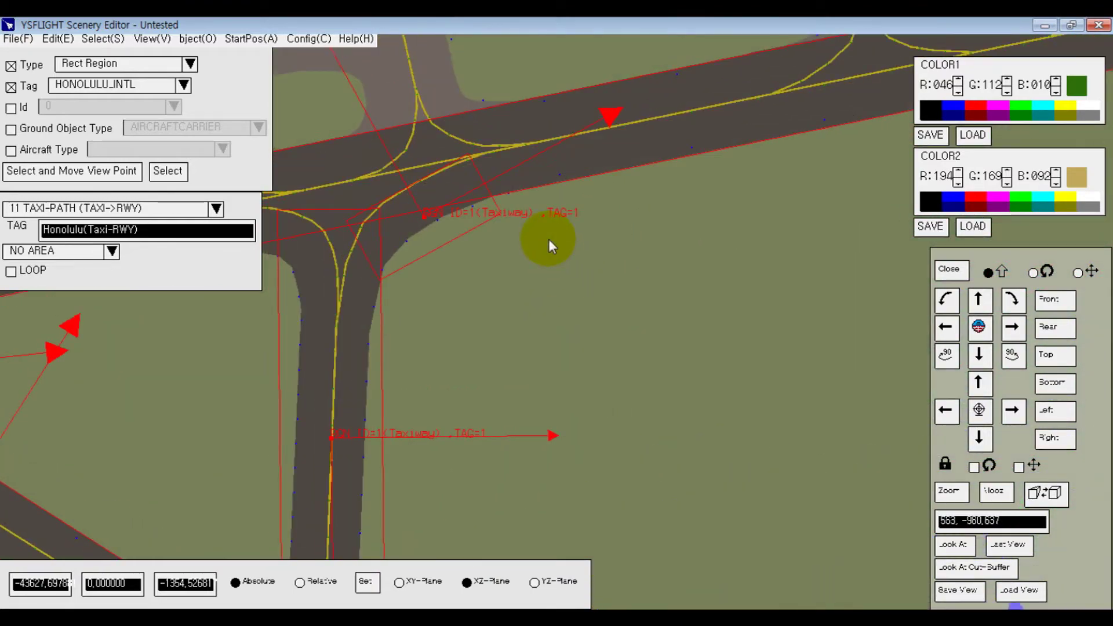
{"action": "scroll", "coordinate": [549, 238], "scroll_direction": "up", "scroll_amount": 3}
{"action": "middle_click_drag", "start_coordinate": [546, 172], "coordinate": [578, 344]}
{"action": "scroll", "coordinate": [562, 236], "scroll_direction": "up", "scroll_amount": 2}
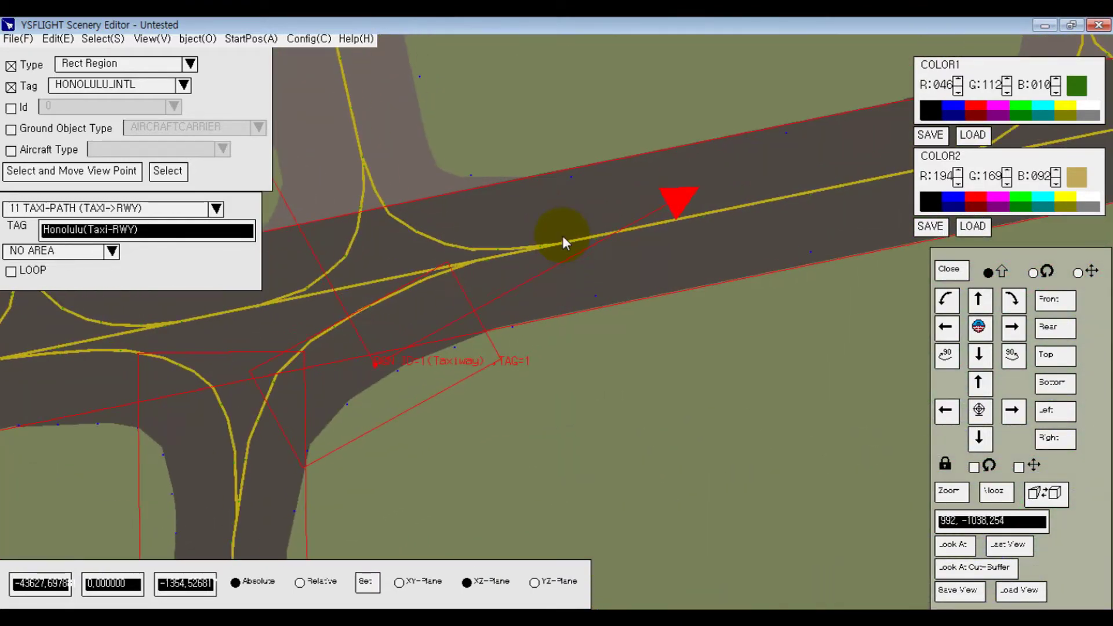
{"action": "left_click", "coordinate": [568, 235]}
{"action": "left_click_drag", "start_coordinate": [565, 238], "coordinate": [311, 342]}
{"action": "left_click", "coordinate": [311, 342]}
{"action": "middle_click_drag", "start_coordinate": [566, 432], "coordinate": [737, 174]}
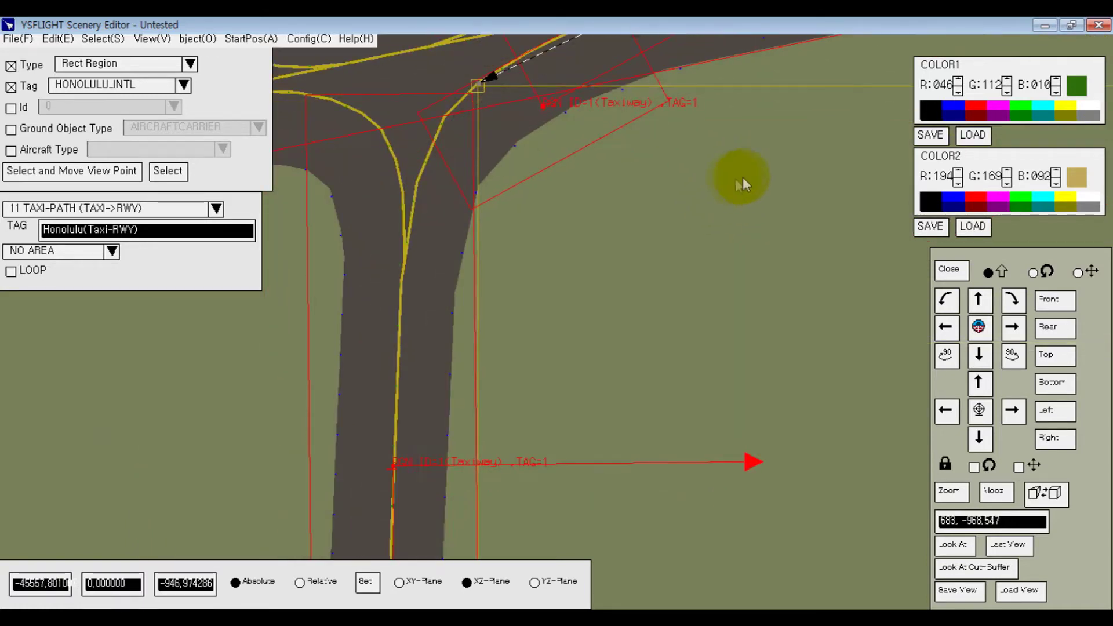
{"action": "left_click", "coordinate": [414, 182]}
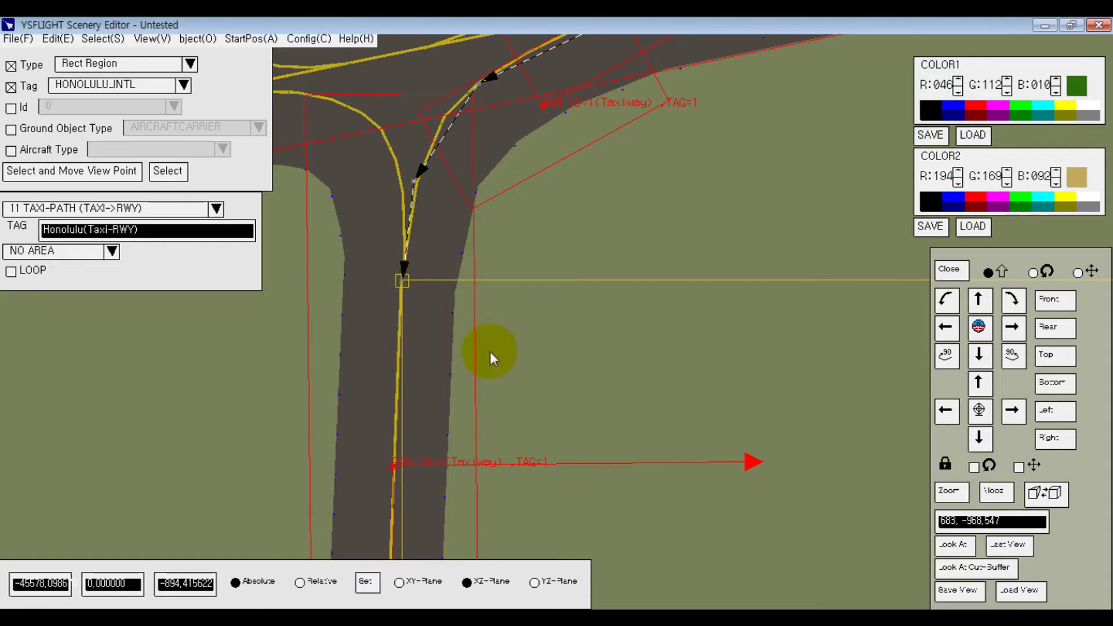
Step: Add a path point on the connector's yellow centreline just short of runway 08L and hide the coordinate axes
{"action": "scroll", "coordinate": [551, 284], "scroll_direction": "down", "scroll_amount": 5}
{"action": "scroll", "coordinate": [586, 398], "scroll_direction": "up", "scroll_amount": 6}
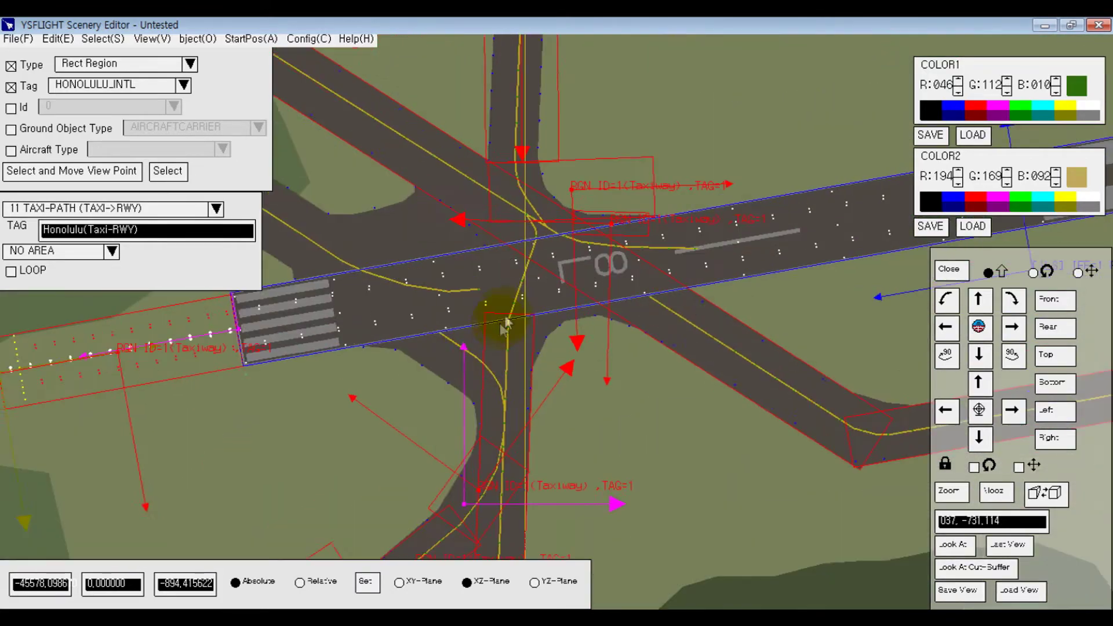
{"action": "scroll", "coordinate": [482, 301], "scroll_direction": "up", "scroll_amount": 4}
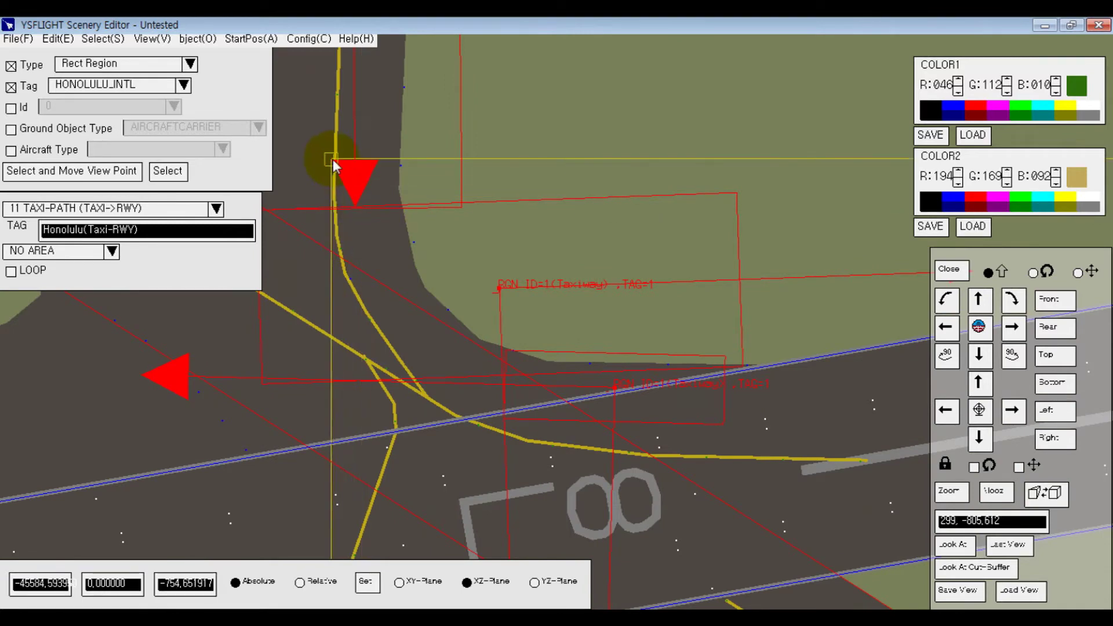
{"action": "left_click", "coordinate": [336, 154]}
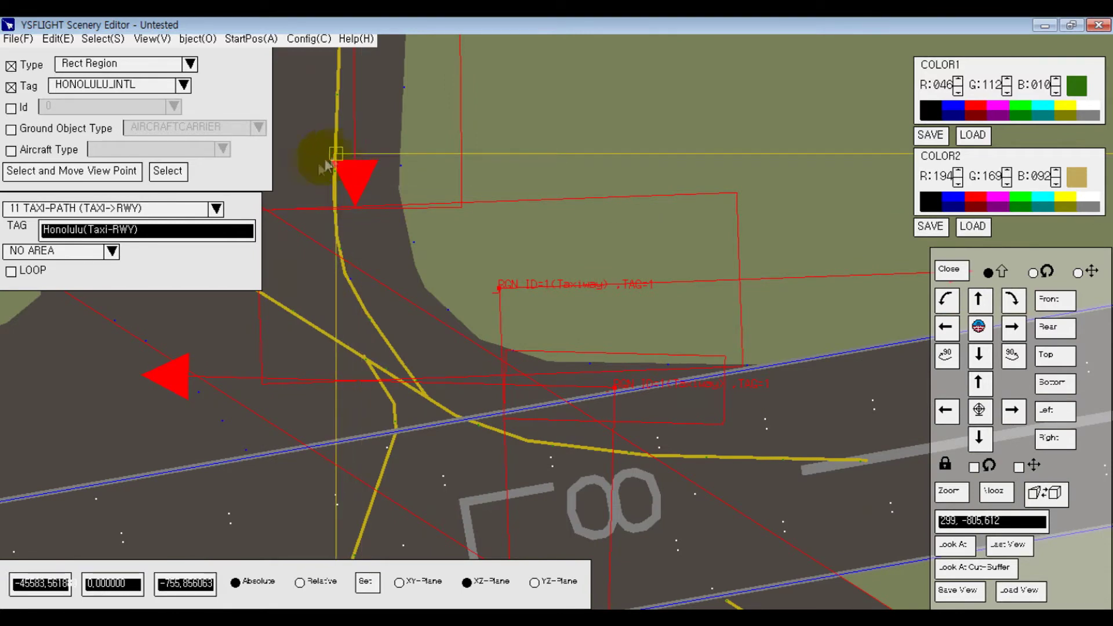
{"action": "left_click", "coordinate": [150, 39]}
{"action": "mouse_move", "coordinate": [165, 51]}
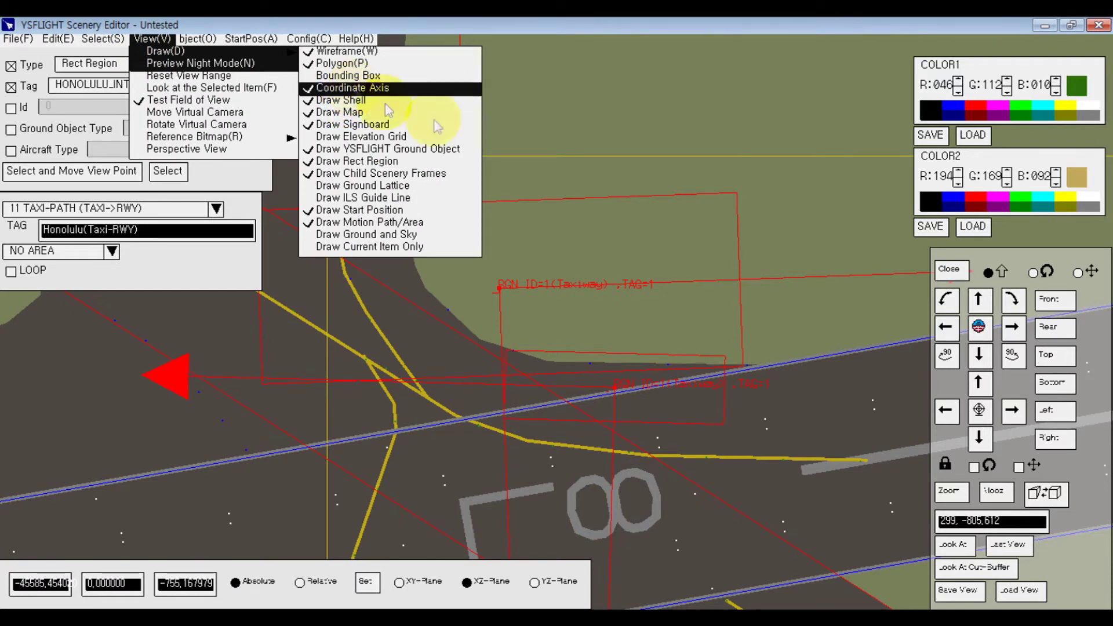
{"action": "left_click", "coordinate": [578, 196]}
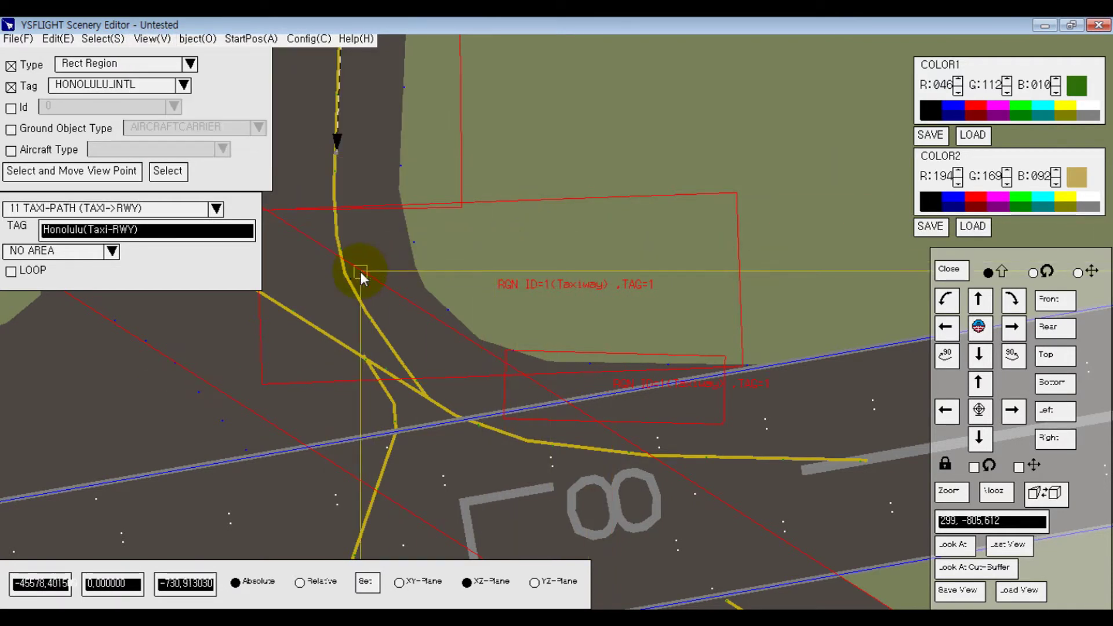
Step: Continue the path along the yellow curve onto runway 08L, ending at the start of the first centreline stripe
{"action": "left_click", "coordinate": [343, 273]}
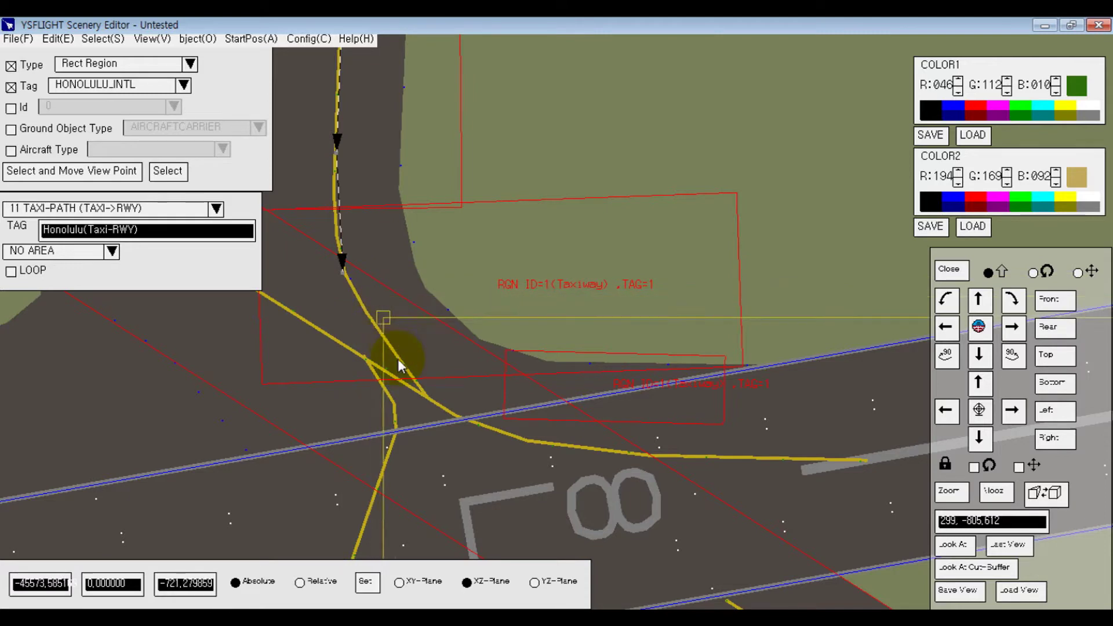
{"action": "left_click", "coordinate": [433, 404]}
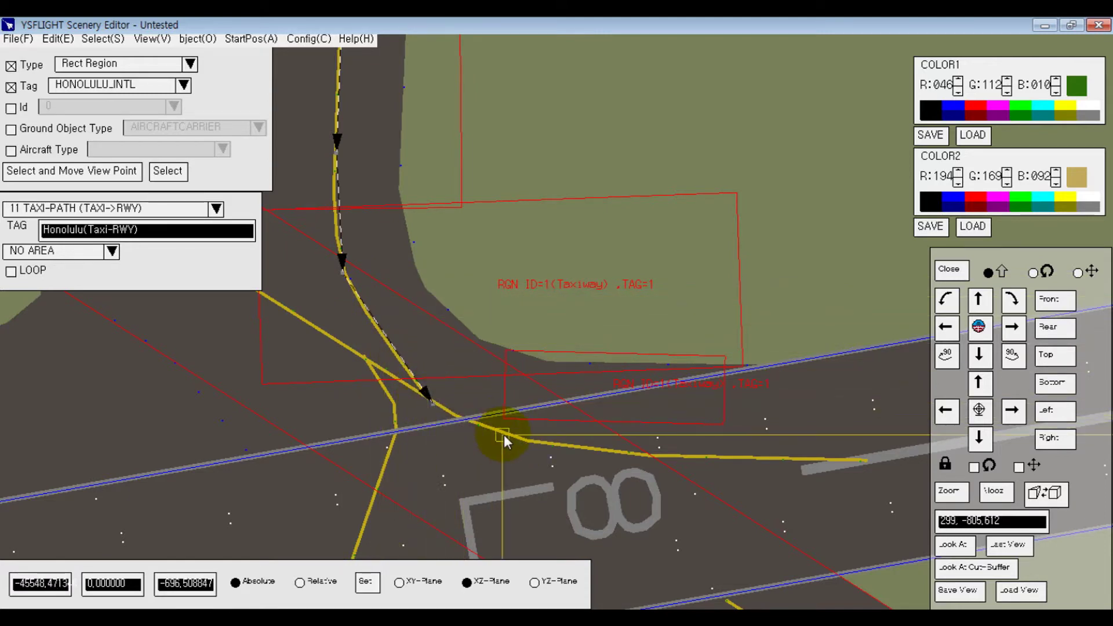
{"action": "left_click", "coordinate": [525, 442]}
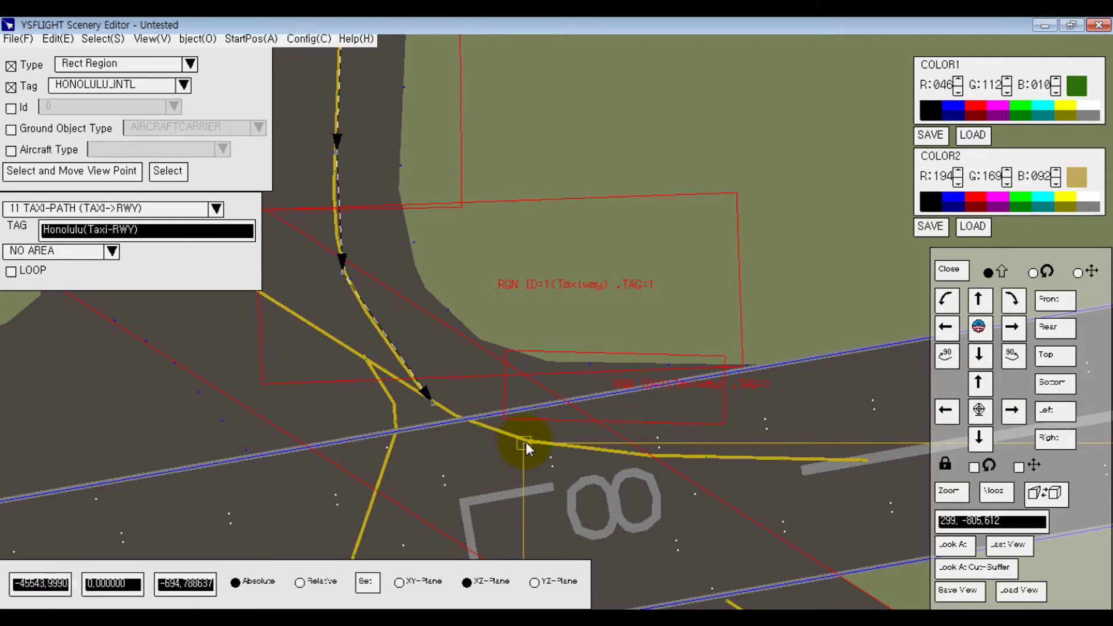
{"action": "left_click", "coordinate": [867, 461]}
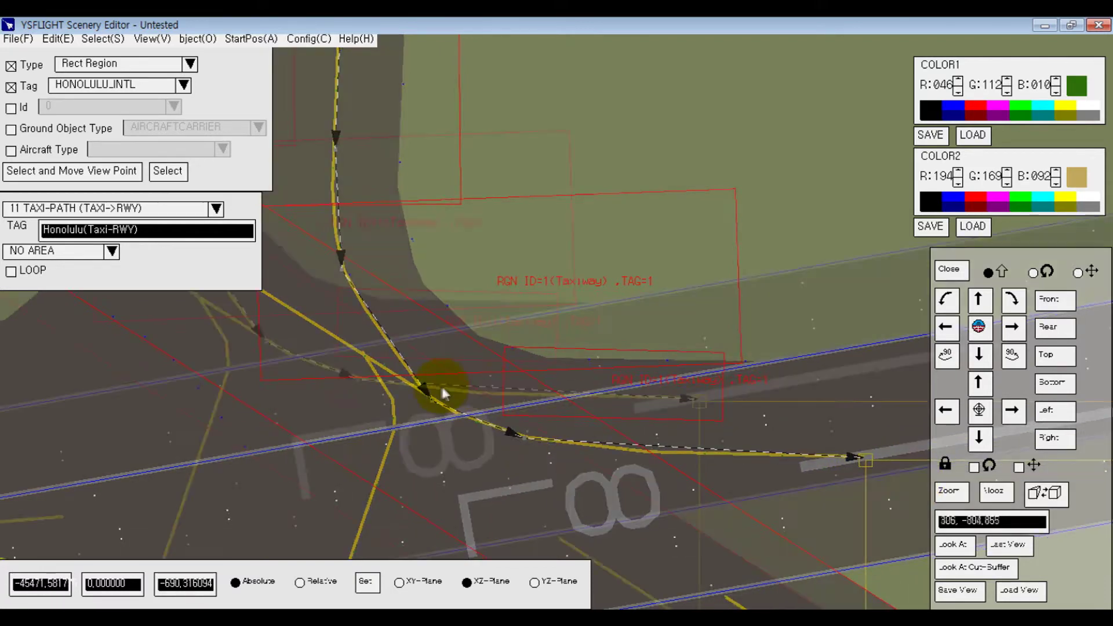
Step: Extend the path along the runway centreline to a last point by the 26R marking at the far end
{"action": "middle_click_drag", "start_coordinate": [443, 394], "coordinate": [355, 393]}
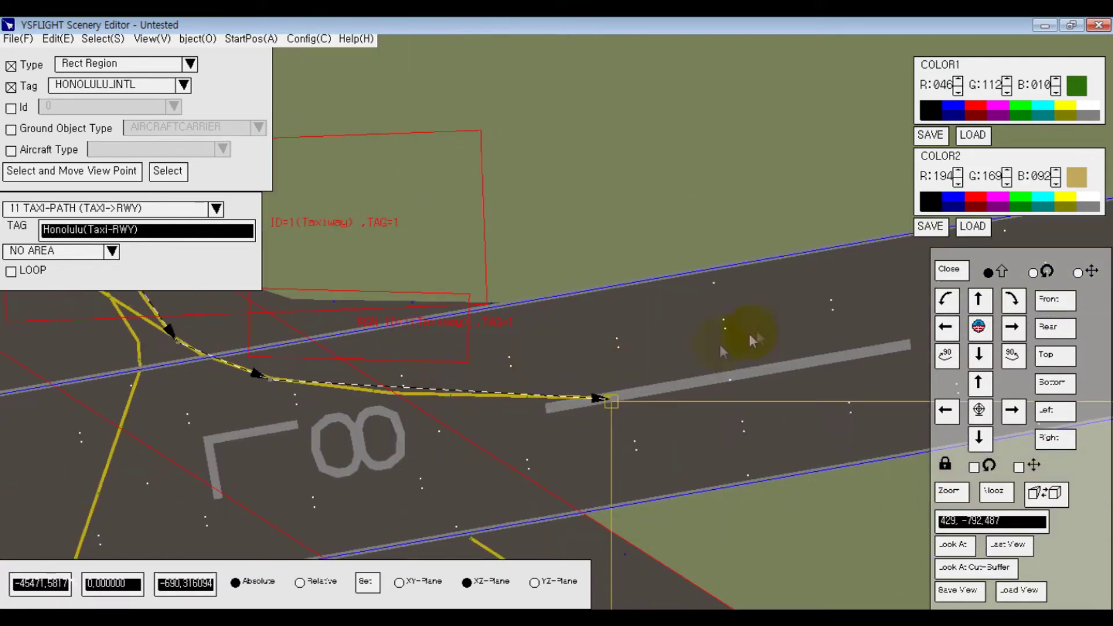
{"action": "middle_click_drag", "start_coordinate": [732, 333], "coordinate": [581, 374]}
{"action": "middle_click_drag", "start_coordinate": [744, 577], "coordinate": [641, 464]}
{"action": "middle_click_drag", "start_coordinate": [510, 70], "coordinate": [591, 371]}
{"action": "middle_click_drag", "start_coordinate": [421, 435], "coordinate": [690, 372]}
{"action": "middle_click_drag", "start_coordinate": [273, 374], "coordinate": [99, 191]}
{"action": "middle_click_drag", "start_coordinate": [834, 560], "coordinate": [602, 369]}
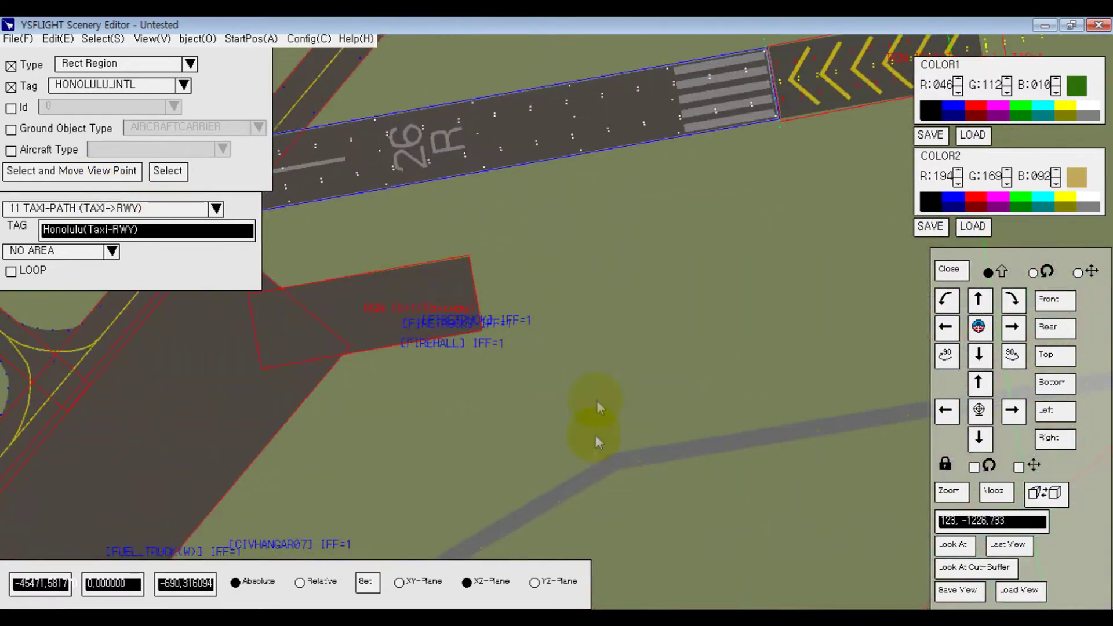
{"action": "middle_click_drag", "start_coordinate": [581, 211], "coordinate": [573, 418]}
{"action": "scroll", "coordinate": [522, 387], "scroll_direction": "up", "scroll_amount": 4}
{"action": "left_click", "coordinate": [523, 351]}
{"action": "left_click_drag", "start_coordinate": [534, 343], "coordinate": [586, 311]}
{"action": "middle_click_drag", "start_coordinate": [586, 311], "coordinate": [686, 303]}
{"action": "scroll", "coordinate": [658, 239], "scroll_direction": "up", "scroll_amount": 4}
{"action": "left_click_drag", "start_coordinate": [758, 289], "coordinate": [484, 343]}
{"action": "left_click", "coordinate": [499, 338]}
{"action": "scroll", "coordinate": [523, 267], "scroll_direction": "down", "scroll_amount": 8}
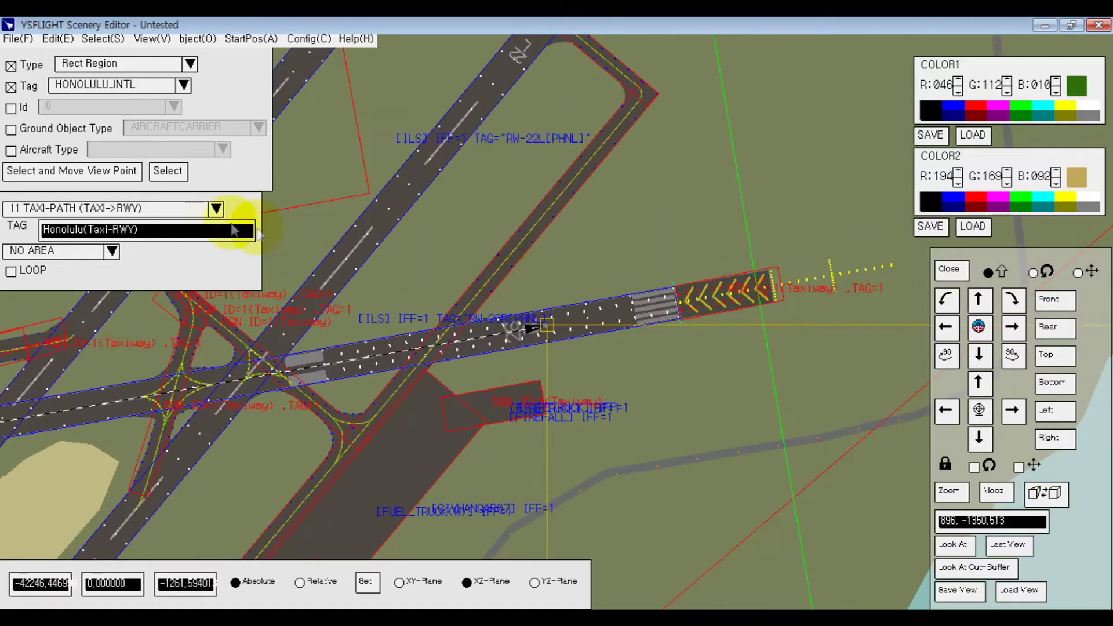
Step: Finish the taxi path, select type 12 Landing Runway, and place the new path's first point between the 26L marking and the threshold stripes
{"action": "left_click", "coordinate": [107, 208]}
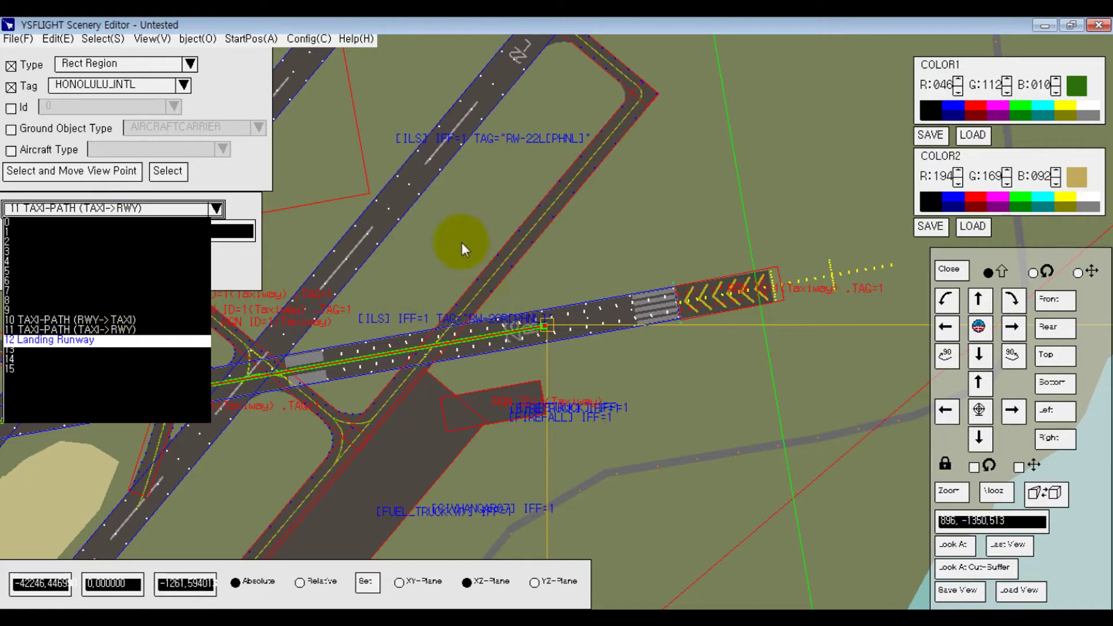
{"action": "key", "text": "Return"}
{"action": "scroll", "coordinate": [551, 385], "scroll_direction": "down", "scroll_amount": 8}
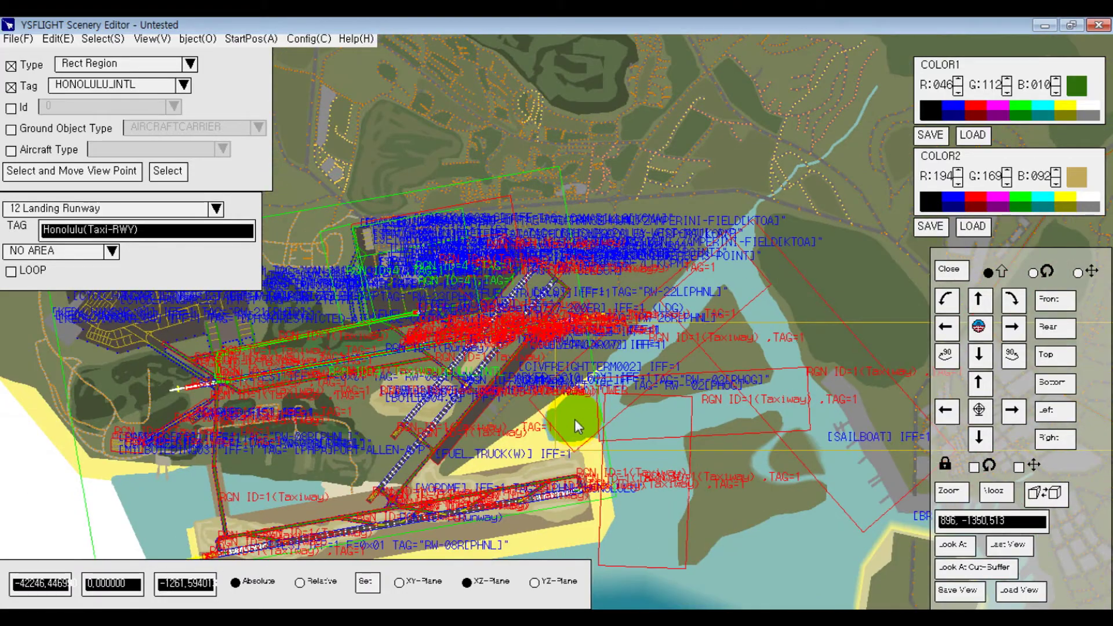
{"action": "scroll", "coordinate": [496, 422], "scroll_direction": "up", "scroll_amount": 5}
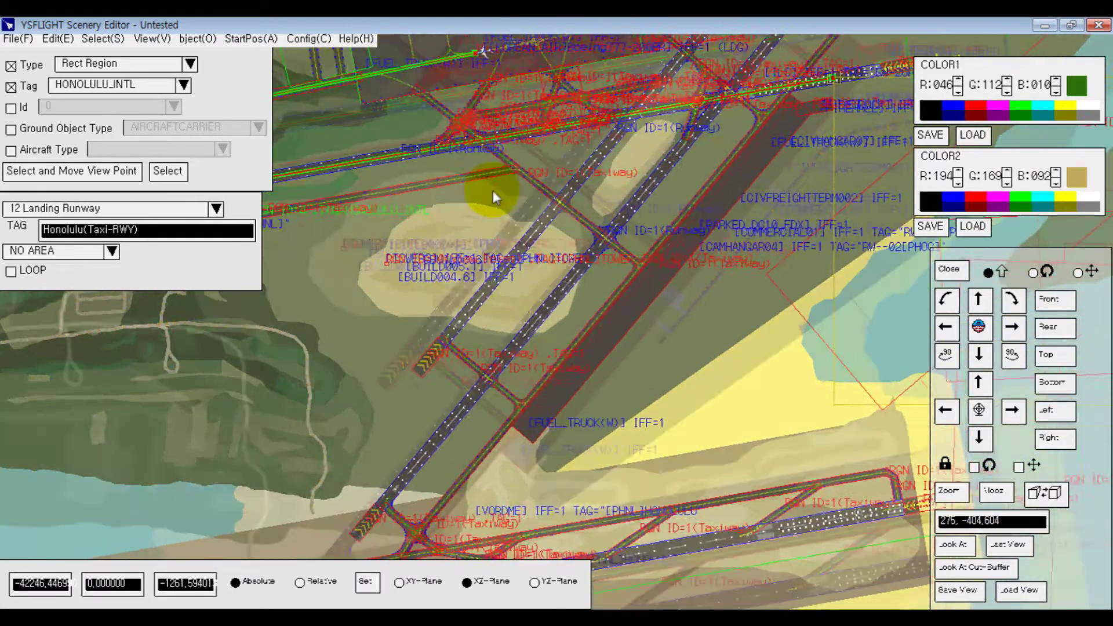
{"action": "middle_click_drag", "start_coordinate": [525, 150], "coordinate": [606, 360]}
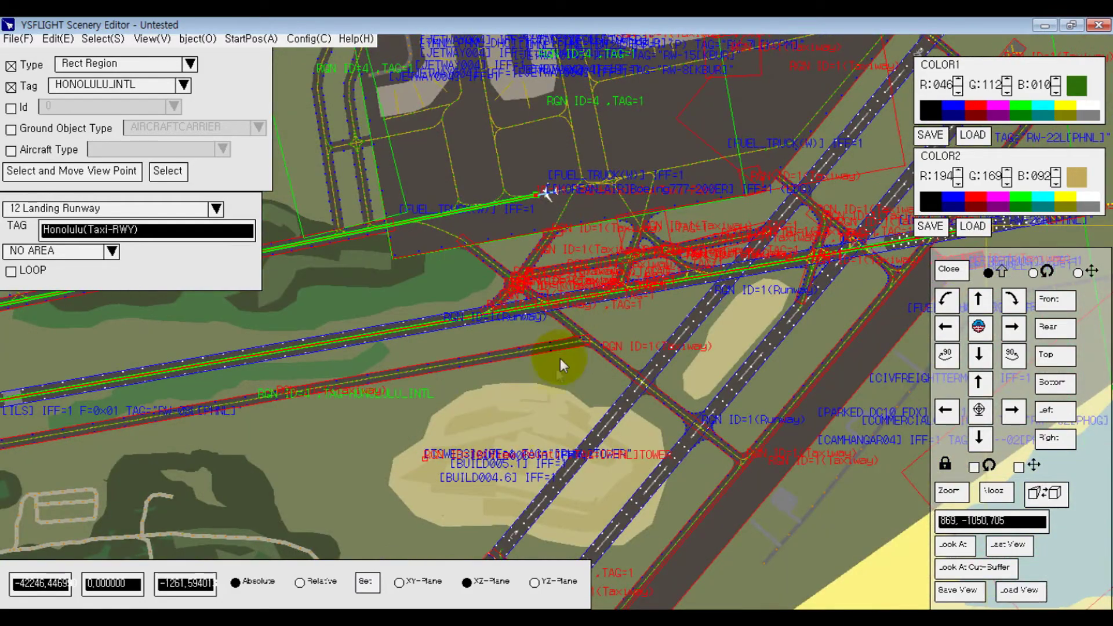
{"action": "scroll", "coordinate": [560, 359], "scroll_direction": "down", "scroll_amount": 2}
{"action": "middle_click_drag", "start_coordinate": [611, 597], "coordinate": [371, 317]}
{"action": "middle_click_drag", "start_coordinate": [650, 483], "coordinate": [623, 540]}
{"action": "scroll", "coordinate": [531, 212], "scroll_direction": "up", "scroll_amount": 5}
{"action": "middle_click_drag", "start_coordinate": [547, 119], "coordinate": [477, 439]}
{"action": "scroll", "coordinate": [461, 375], "scroll_direction": "up", "scroll_amount": 2}
{"action": "left_click", "coordinate": [542, 447]}
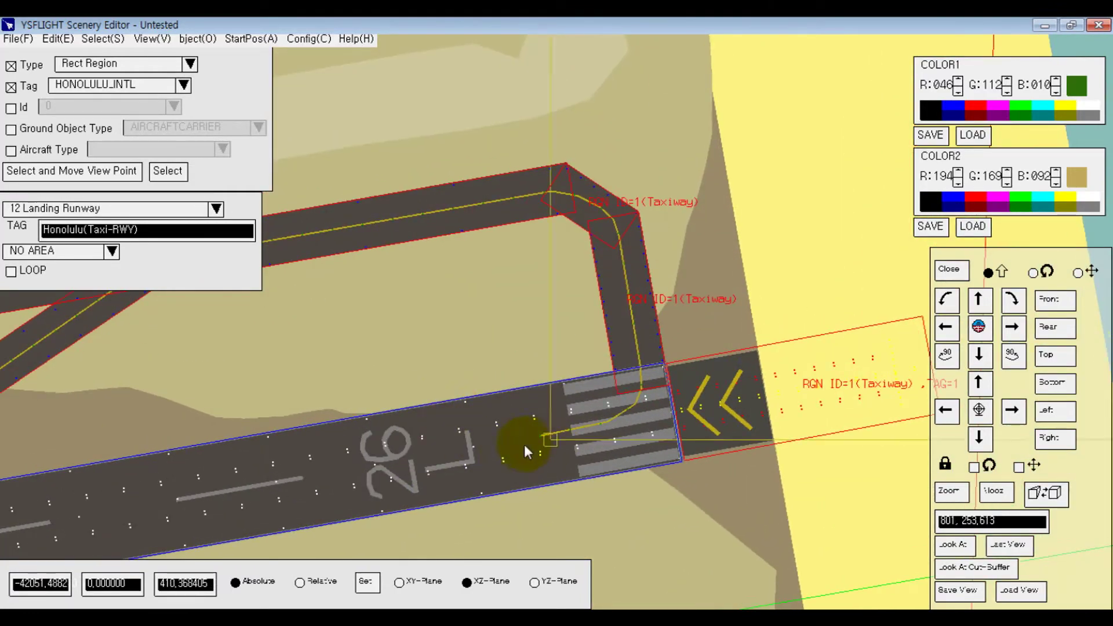
{"action": "left_click_drag", "start_coordinate": [539, 439], "coordinate": [540, 436]}
Step: Place the landing path's end point on the centreline beside the 08R marking at the runway's opposite end
{"action": "scroll", "coordinate": [407, 463], "scroll_direction": "down", "scroll_amount": 4}
{"action": "mouse_move", "coordinate": [371, 493]}
{"action": "middle_mouse_down"}
{"action": "mouse_move", "coordinate": [596, 399]}
{"action": "mouse_move", "coordinate": [678, 397]}
{"action": "middle_mouse_up"}
{"action": "middle_click_drag", "start_coordinate": [371, 406], "coordinate": [643, 430]}
{"action": "middle_click_drag", "start_coordinate": [516, 426], "coordinate": [924, 406]}
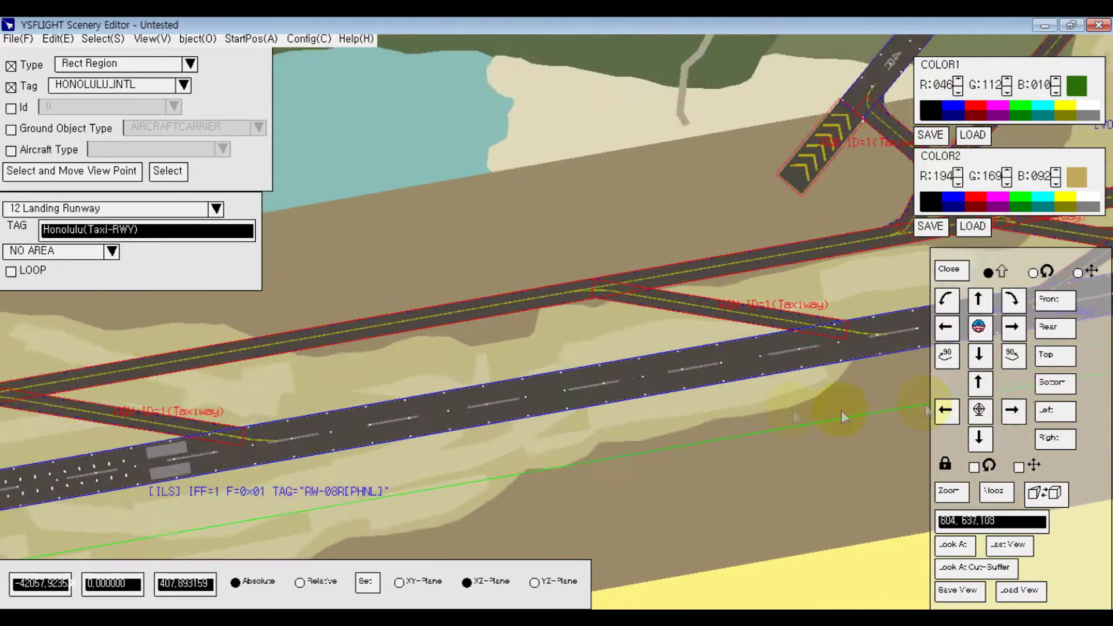
{"action": "middle_click_drag", "start_coordinate": [634, 358], "coordinate": [790, 305]}
{"action": "middle_click_drag", "start_coordinate": [331, 376], "coordinate": [719, 218]}
{"action": "scroll", "coordinate": [719, 218], "scroll_direction": "up", "scroll_amount": 3}
{"action": "middle_click_drag", "start_coordinate": [559, 168], "coordinate": [673, 234]}
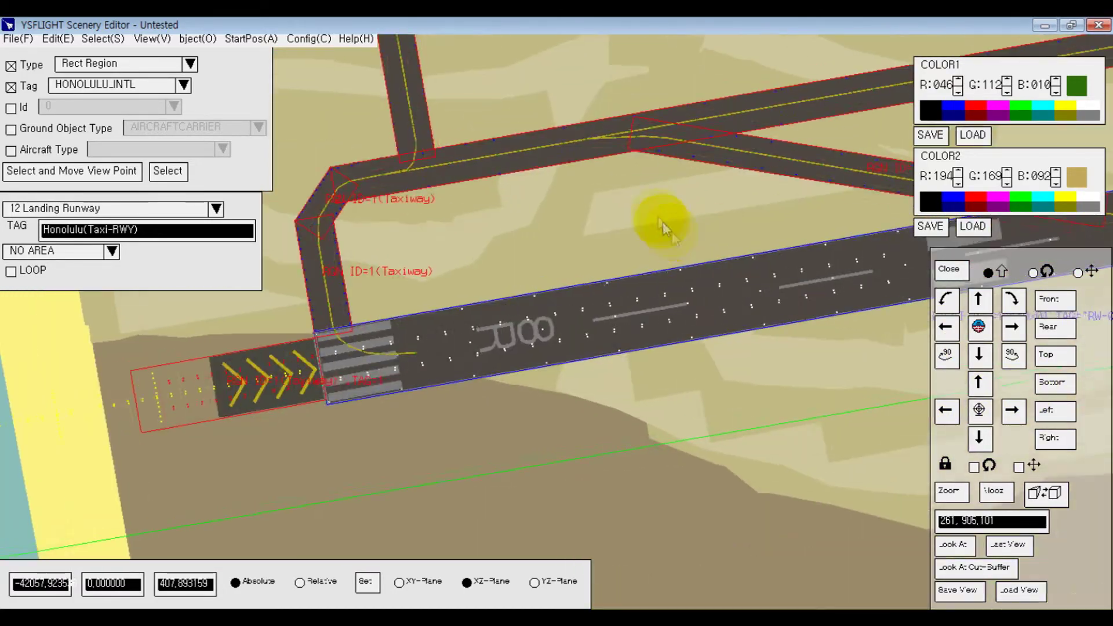
{"action": "scroll", "coordinate": [673, 234], "scroll_direction": "up", "scroll_amount": 6}
{"action": "left_click_drag", "start_coordinate": [346, 375], "coordinate": [304, 380]}
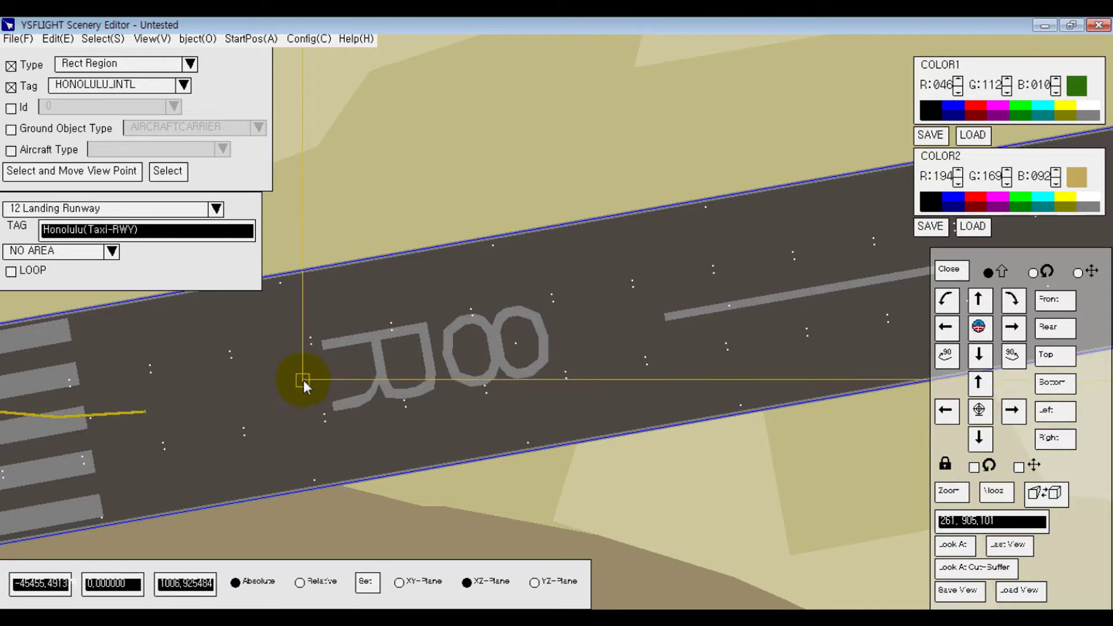
Step: Tag the landing runway path Honolulu(Landing) and finish the path
{"action": "left_click", "coordinate": [172, 239]}
{"action": "key", "text": "BackSpace"}
{"action": "key", "text": "BackSpace"}
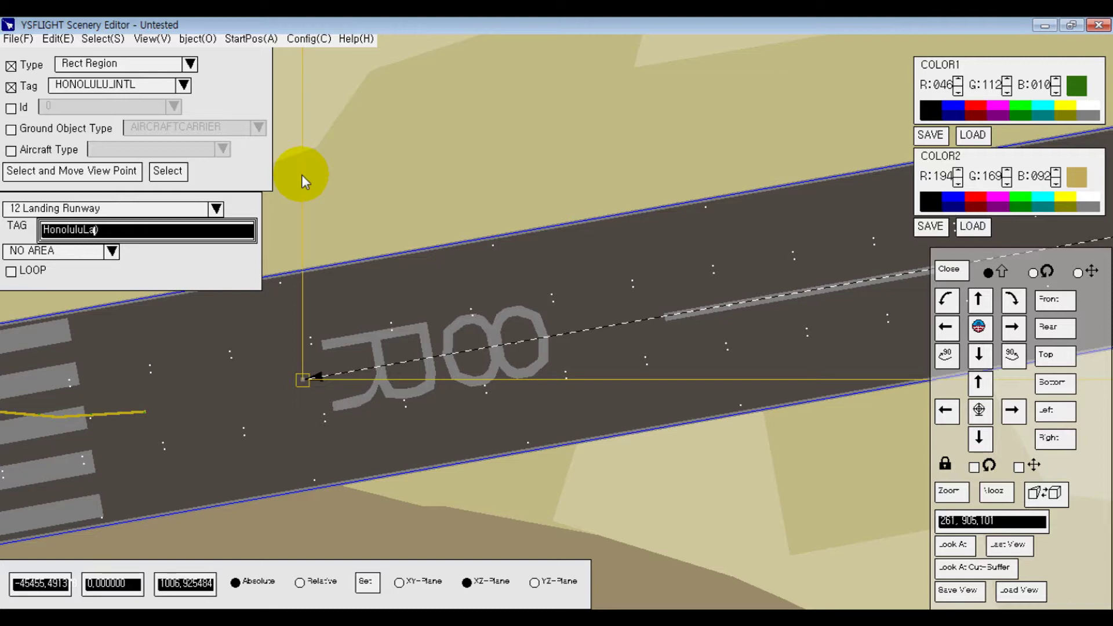
{"action": "type", "text": "Landing)"}
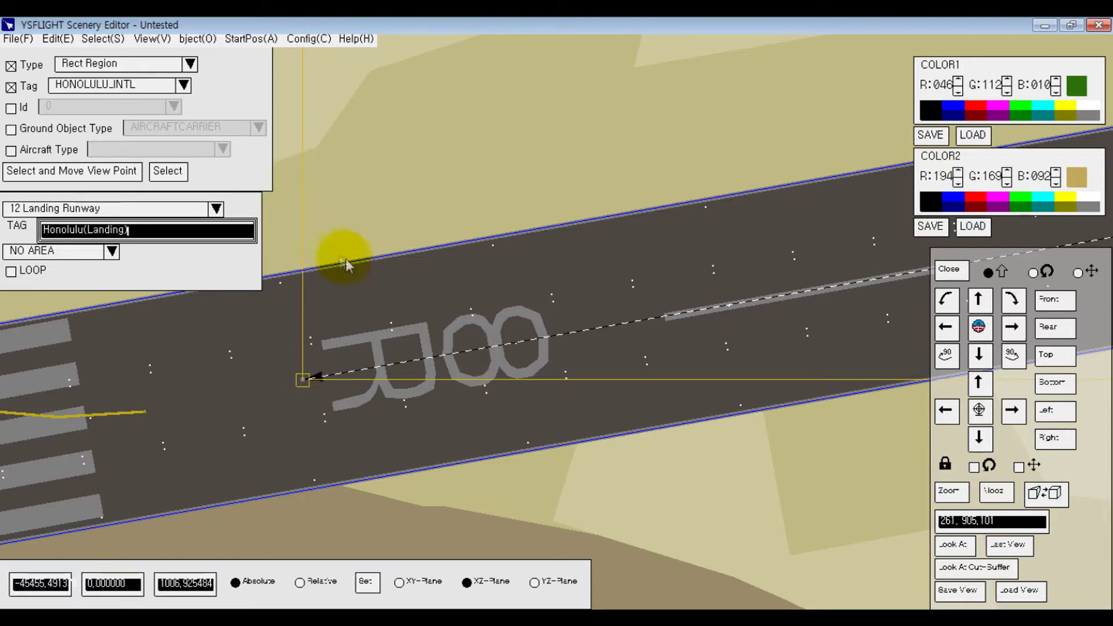
{"action": "middle_click_drag", "start_coordinate": [426, 350], "coordinate": [586, 368]}
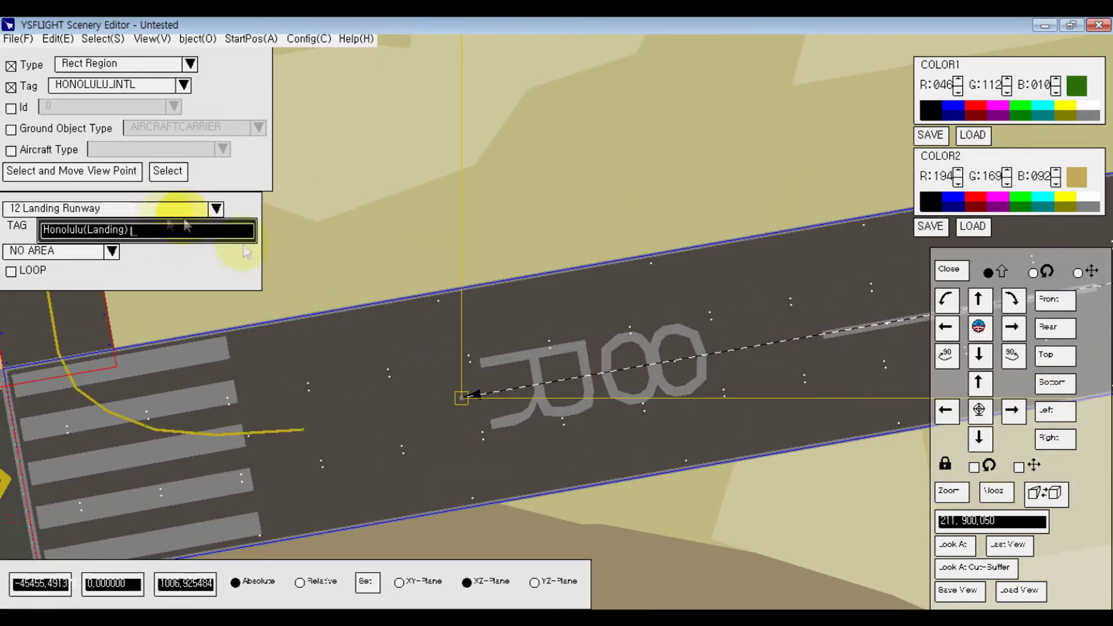
{"action": "scroll", "coordinate": [489, 324], "scroll_direction": "down", "scroll_amount": 3}
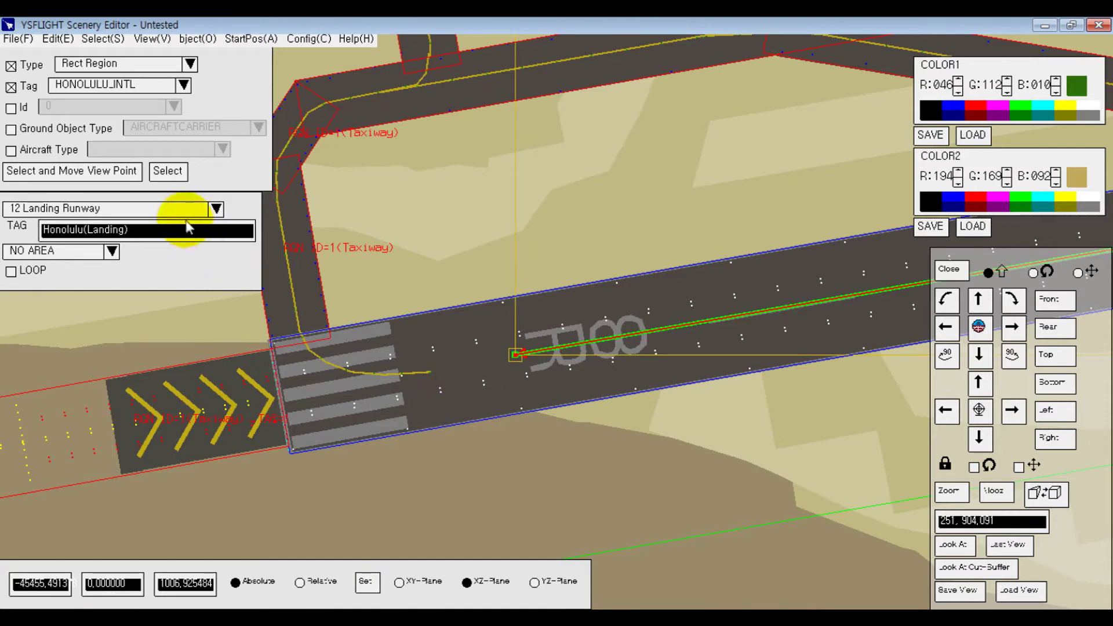
Step: Choose type 10 TAXI-PATH (RWY->TAXI) for the next motion path
{"action": "left_click", "coordinate": [160, 208]}
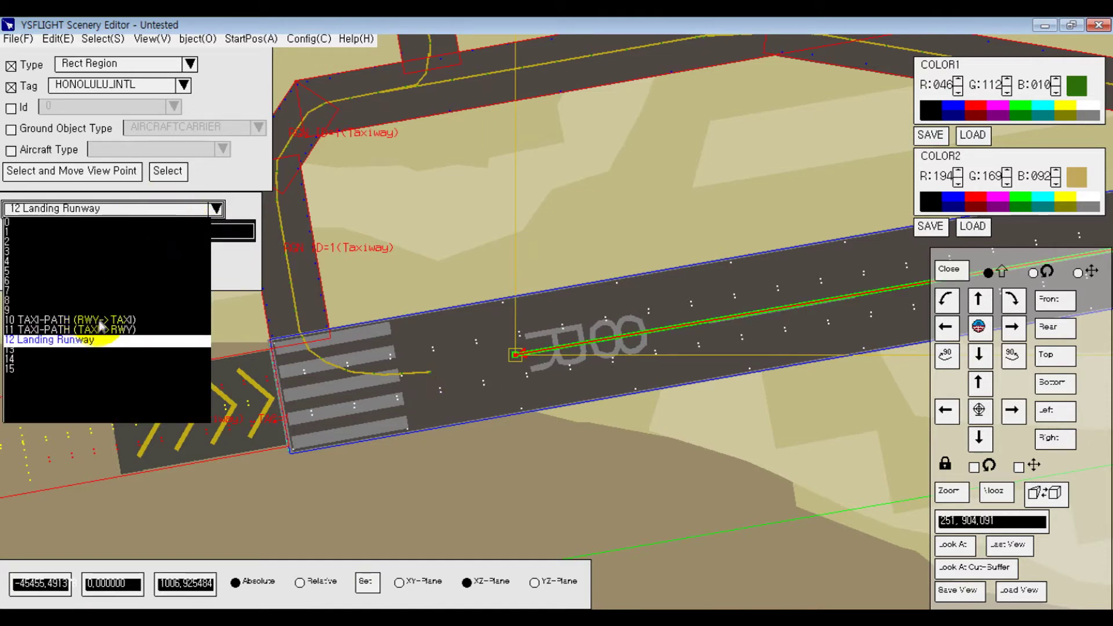
{"action": "left_click", "coordinate": [91, 326]}
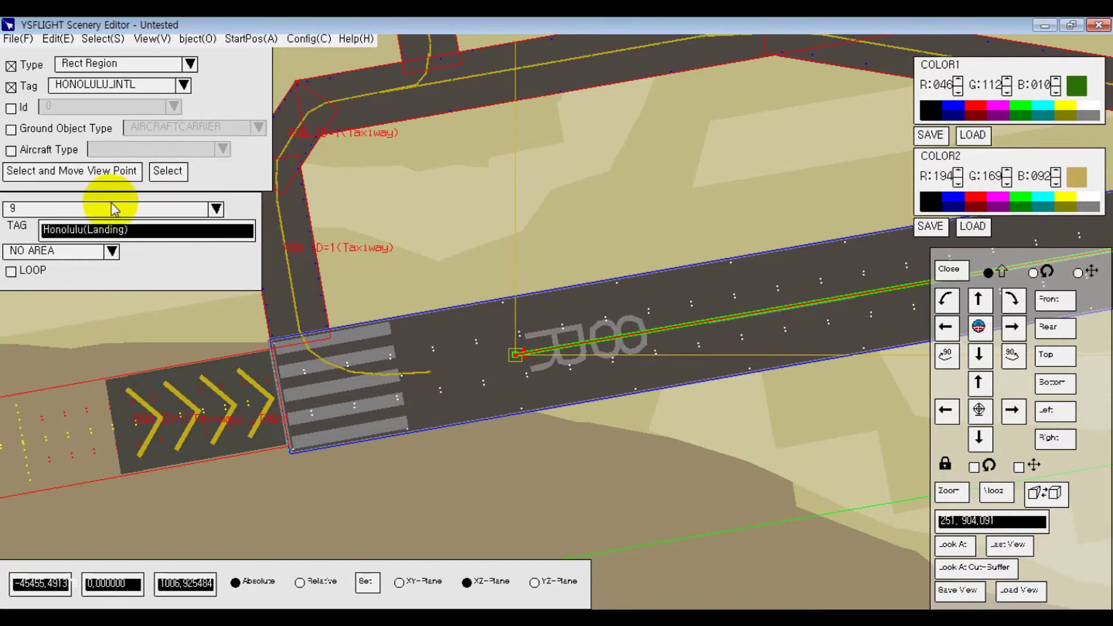
{"action": "left_click", "coordinate": [110, 210]}
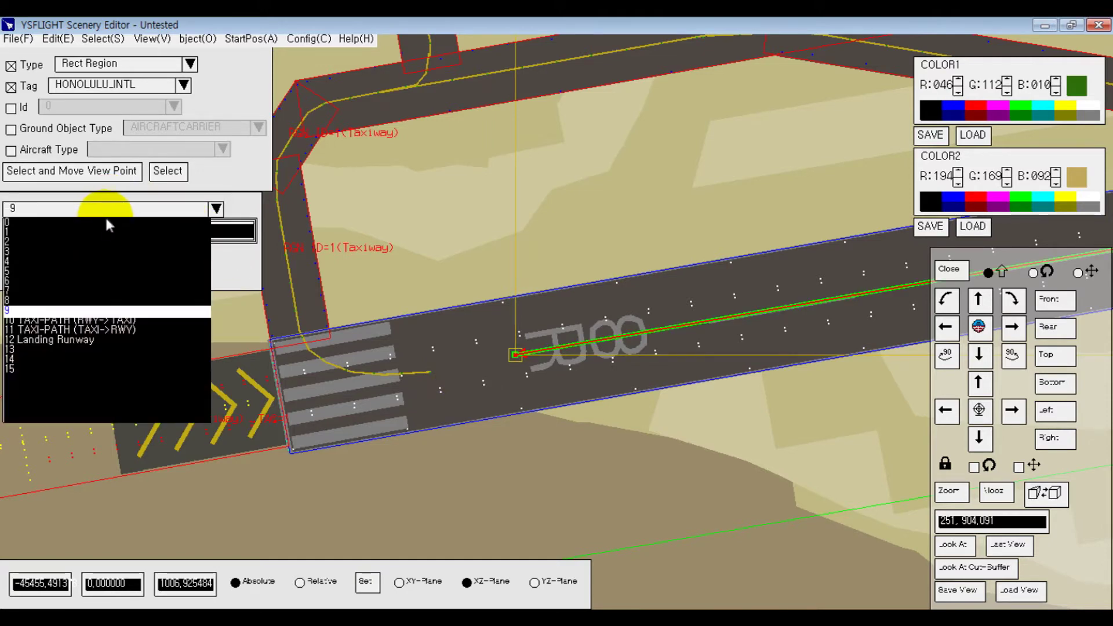
{"action": "left_click", "coordinate": [87, 321]}
Step: Replace the motion path tag with Honolulu(RWY-TAXI)
{"action": "left_click", "coordinate": [220, 231]}
{"action": "key", "text": "Left"}
{"action": "key", "text": "BackSpace"}
{"action": "key", "text": "BackSpace"}
{"action": "key", "text": "BackSpace"}
{"action": "key", "text": "BackSpace"}
{"action": "key", "text": "BackSpace"}
{"action": "key", "text": "BackSpace"}
{"action": "key", "text": "BackSpace"}
{"action": "key", "text": "BackSpace"}
{"action": "type", "text": "RWY"}
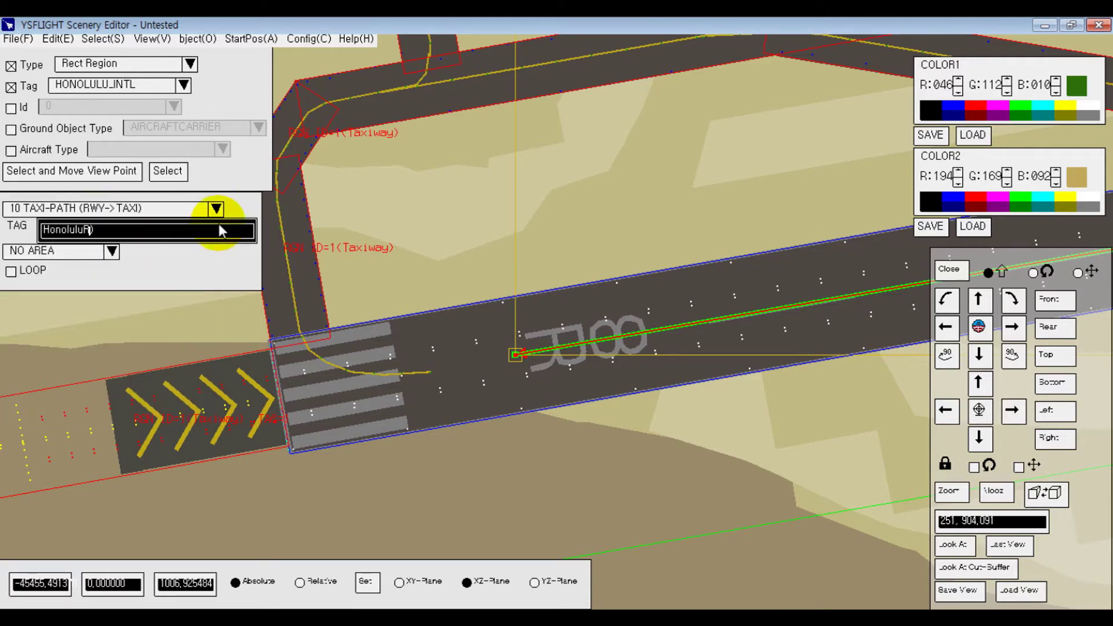
{"action": "key", "text": "BackSpace"}
{"action": "key", "text": "BackSpace"}
{"action": "key", "text": "BackSpace"}
{"action": "key", "text": "Delete"}
{"action": "type", "text": "(RWY-TAXI)"}
Step: Start the path at the end of the yellow line near the 08R threshold and add points along the curve into the exit taxiway
{"action": "middle_click_drag", "start_coordinate": [495, 374], "coordinate": [586, 383]}
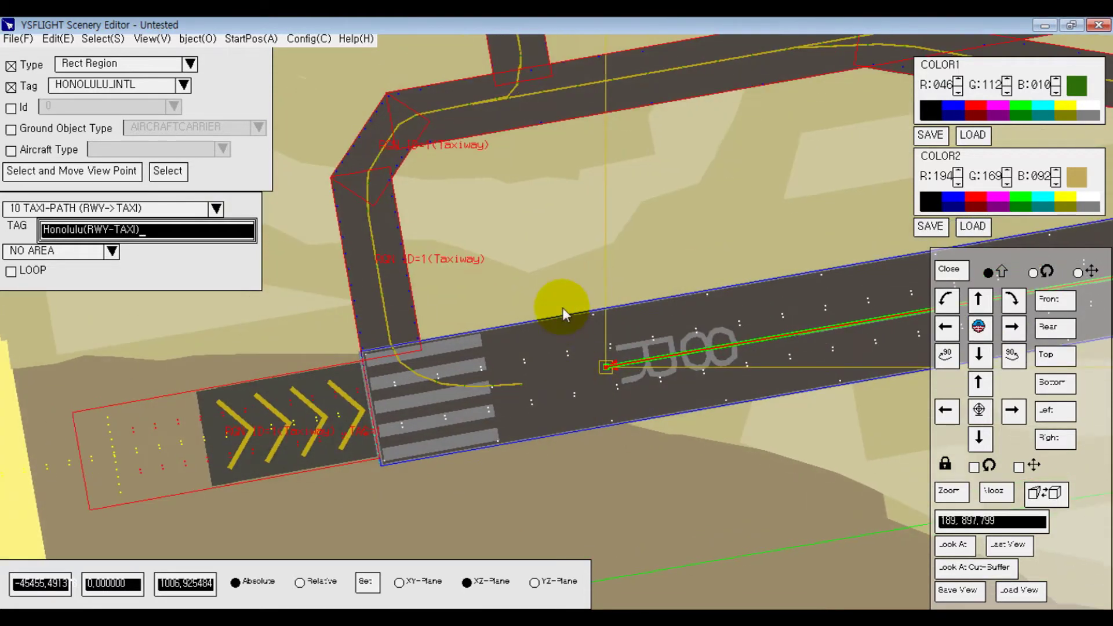
{"action": "scroll", "coordinate": [562, 310], "scroll_direction": "up", "scroll_amount": 3}
{"action": "left_click", "coordinate": [502, 435]}
{"action": "left_click_drag", "start_coordinate": [502, 436], "coordinate": [489, 438]}
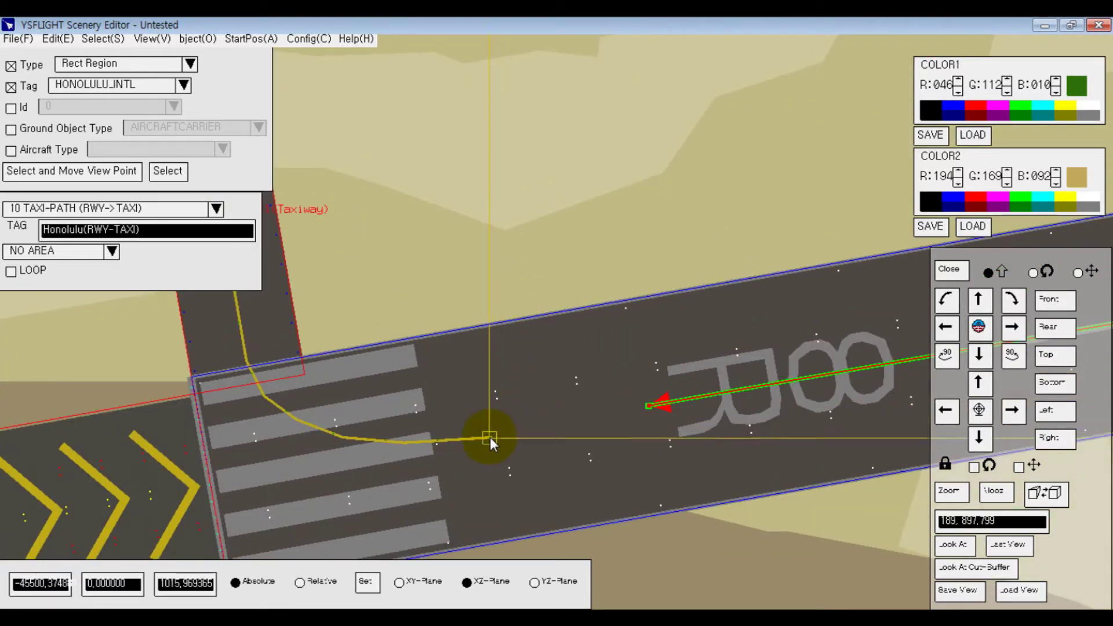
{"action": "left_click_drag", "start_coordinate": [335, 416], "coordinate": [273, 390]}
{"action": "left_click", "coordinate": [265, 394]}
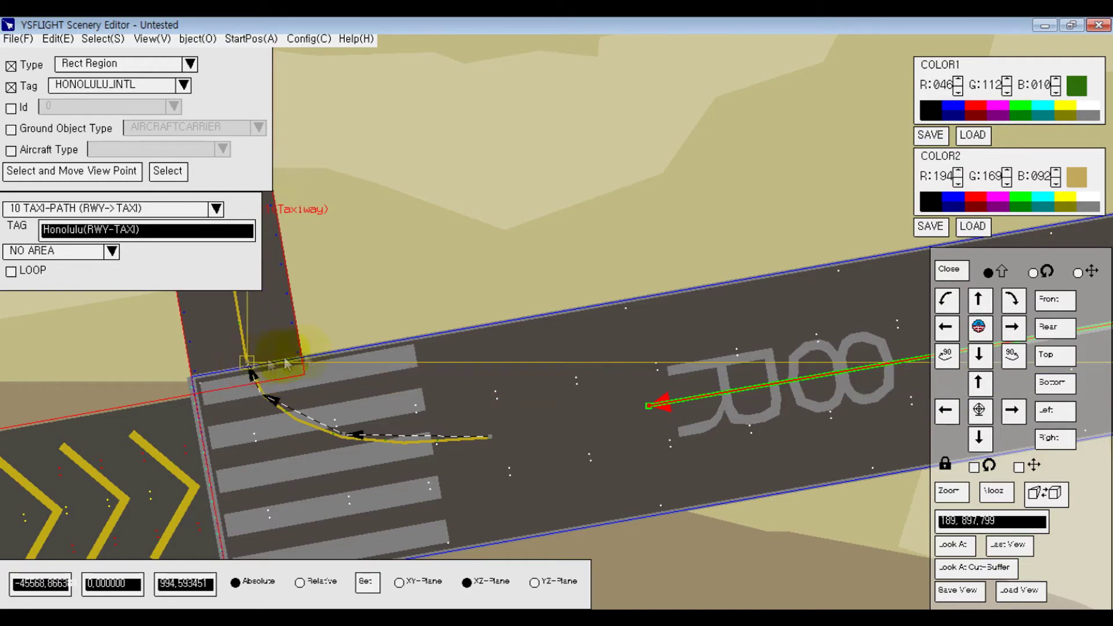
Step: Add path points around the taxiway bend and through the junction into the long taxiway leading away from runway 08R
{"action": "scroll", "coordinate": [445, 348], "scroll_direction": "down", "scroll_amount": 3}
{"action": "scroll", "coordinate": [457, 259], "scroll_direction": "up", "scroll_amount": 3}
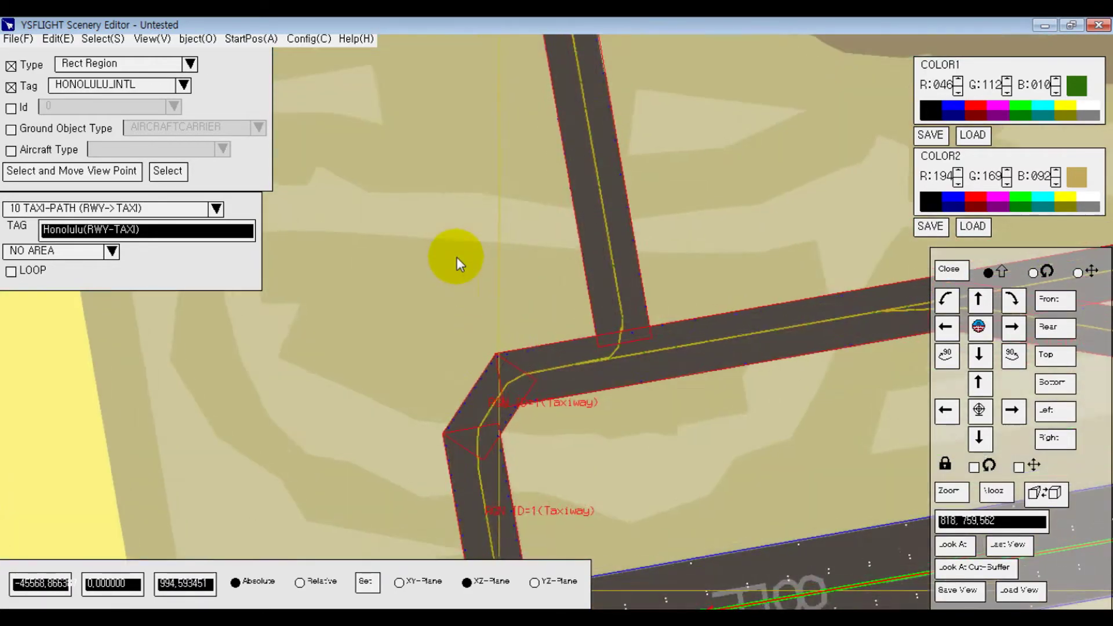
{"action": "left_click", "coordinate": [447, 523]}
{"action": "left_click", "coordinate": [486, 428]}
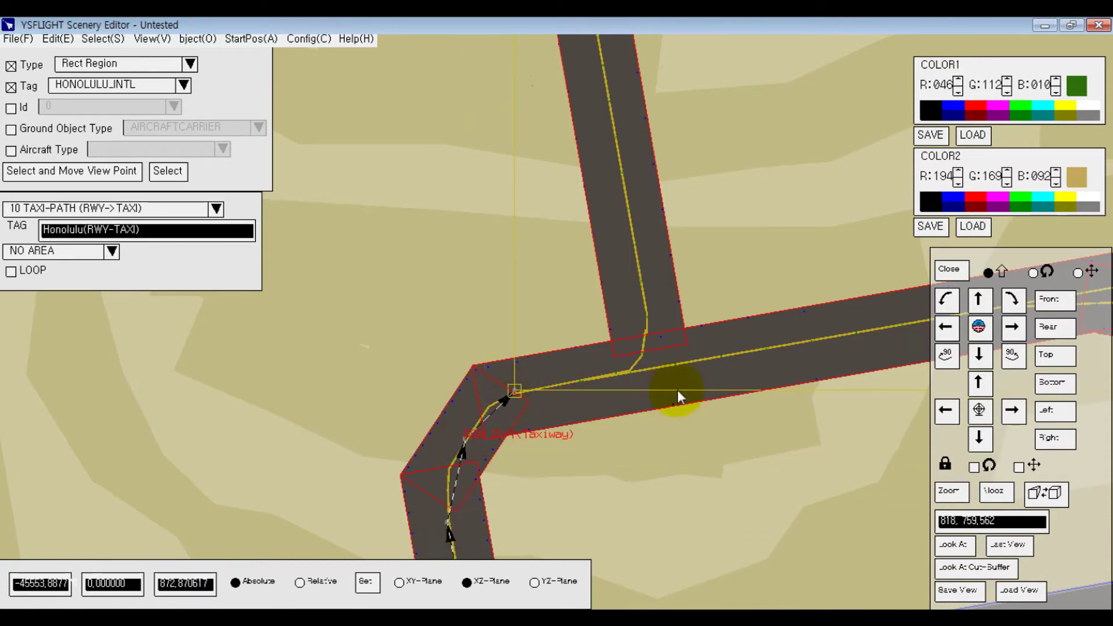
{"action": "key", "text": "Right"}
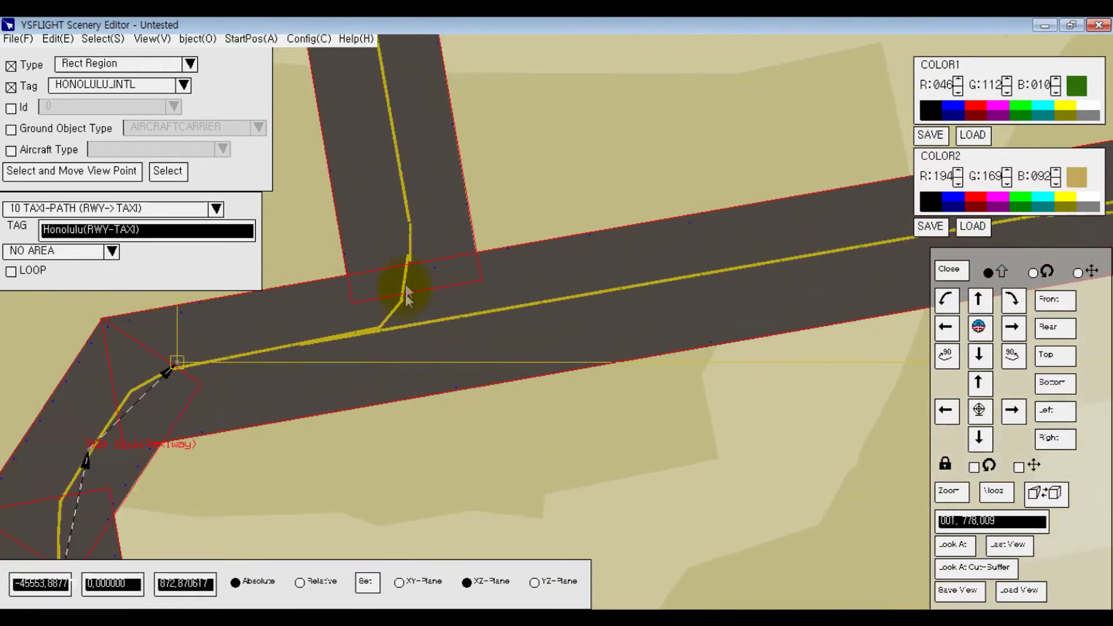
{"action": "left_click", "coordinate": [179, 367]}
{"action": "mouse_move", "coordinate": [175, 367]}
{"action": "left_mouse_down"}
{"action": "mouse_move", "coordinate": [377, 332]}
{"action": "mouse_move", "coordinate": [413, 293]}
{"action": "mouse_move", "coordinate": [403, 189]}
{"action": "left_mouse_up"}
{"action": "key", "text": "Tab"}
{"action": "scroll", "coordinate": [512, 362], "scroll_direction": "down", "scroll_amount": 3}
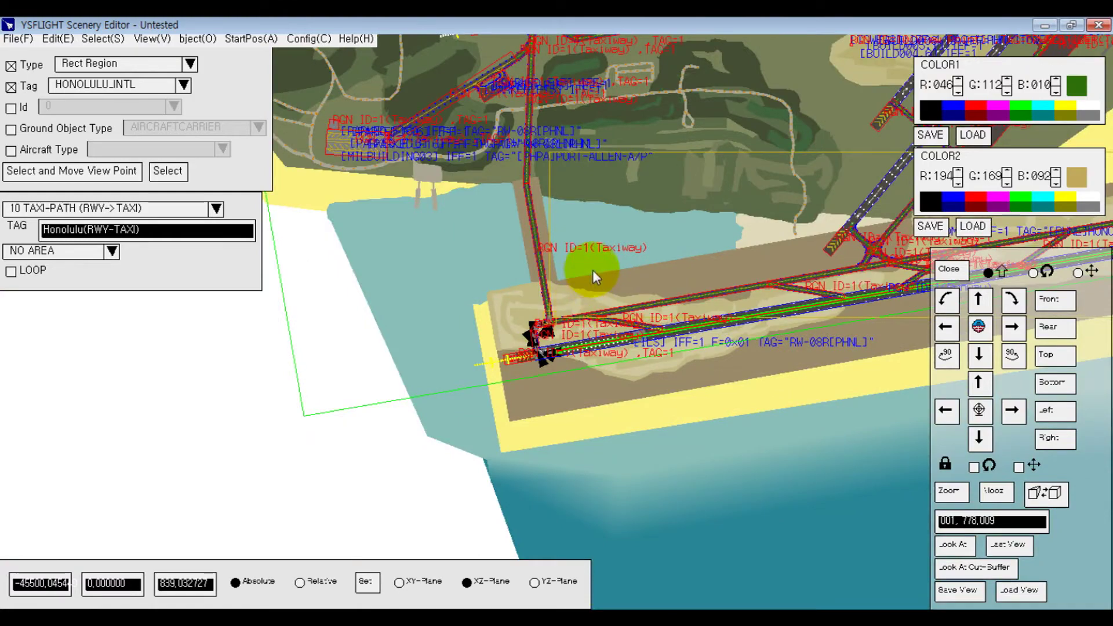
Step: Add path points at the bend where the taxiway crossing the water reaches the main shore
{"action": "middle_click_drag", "start_coordinate": [592, 270], "coordinate": [566, 408]}
{"action": "scroll", "coordinate": [469, 133], "scroll_direction": "up", "scroll_amount": 5}
{"action": "middle_click_drag", "start_coordinate": [654, 464], "coordinate": [751, 297]}
{"action": "scroll", "coordinate": [751, 296], "scroll_direction": "up", "scroll_amount": 5}
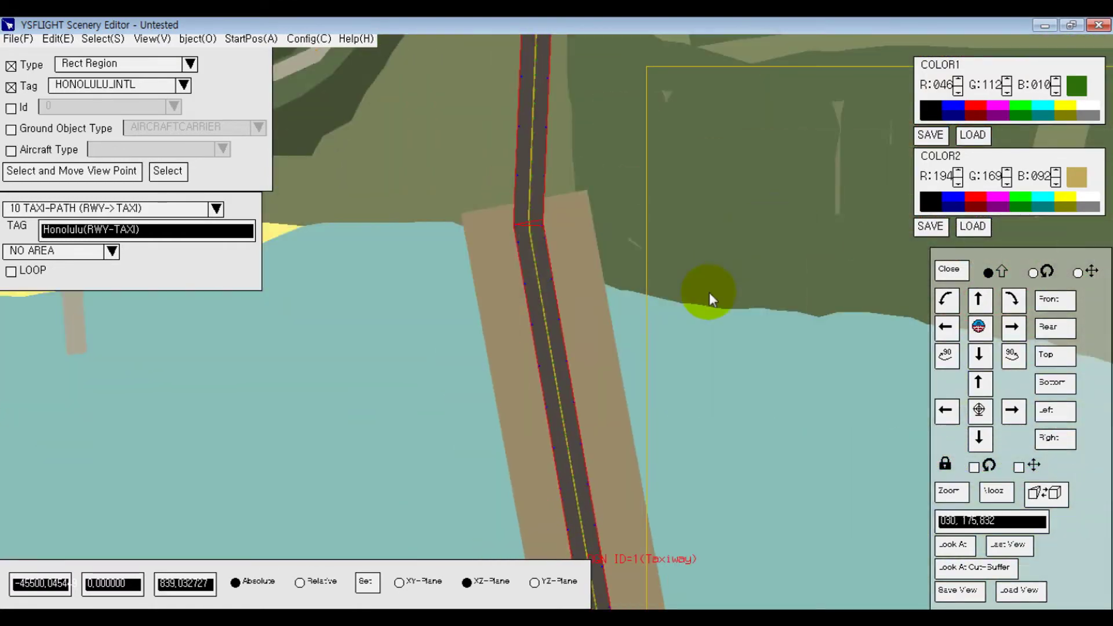
{"action": "middle_click_drag", "start_coordinate": [596, 162], "coordinate": [524, 339]}
{"action": "mouse_move", "coordinate": [423, 406]}
{"action": "left_mouse_down"}
{"action": "mouse_move", "coordinate": [423, 415]}
{"action": "mouse_move", "coordinate": [423, 378]}
{"action": "mouse_move", "coordinate": [422, 410]}
{"action": "left_mouse_up"}
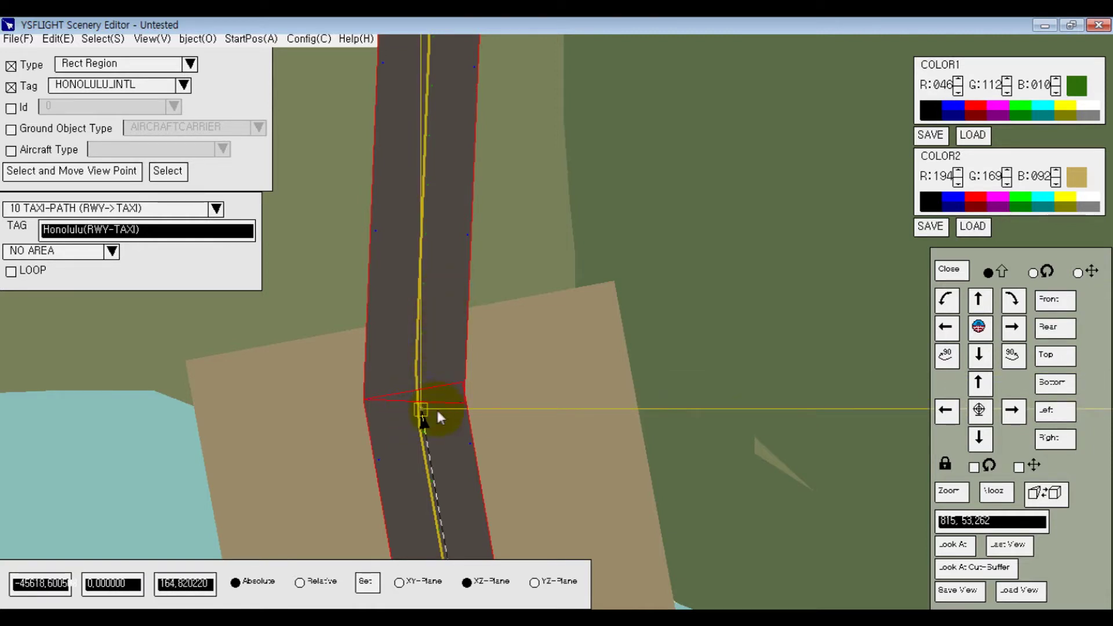
{"action": "left_click_drag", "start_coordinate": [423, 430], "coordinate": [419, 426]}
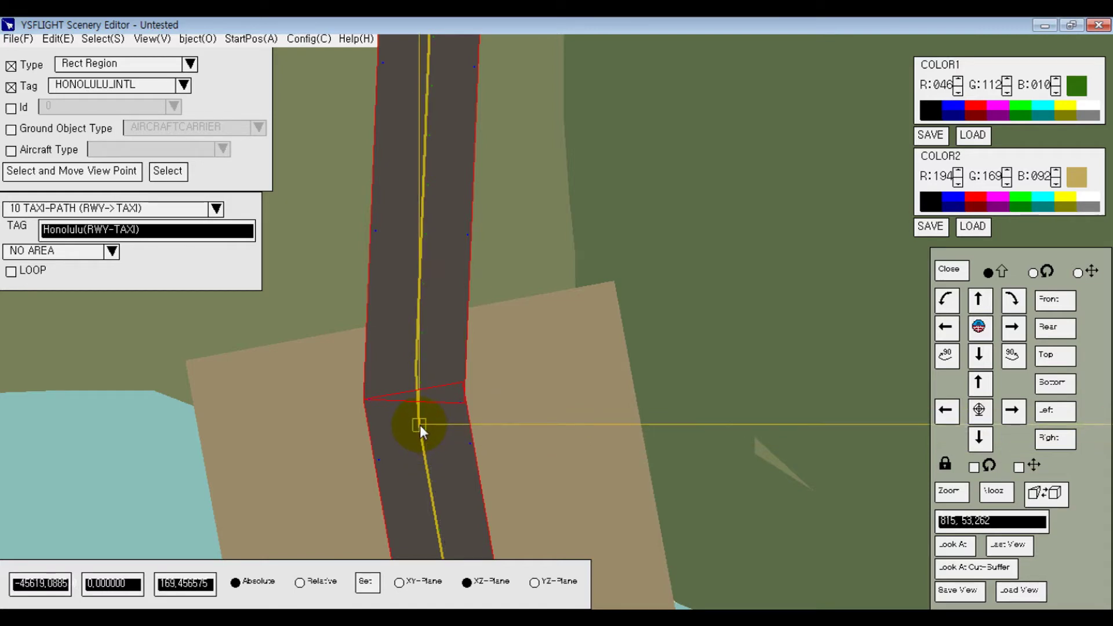
{"action": "right_click_drag", "start_coordinate": [488, 358], "coordinate": [489, 465]}
{"action": "left_click", "coordinate": [410, 527]}
{"action": "left_click_drag", "start_coordinate": [410, 527], "coordinate": [412, 525]}
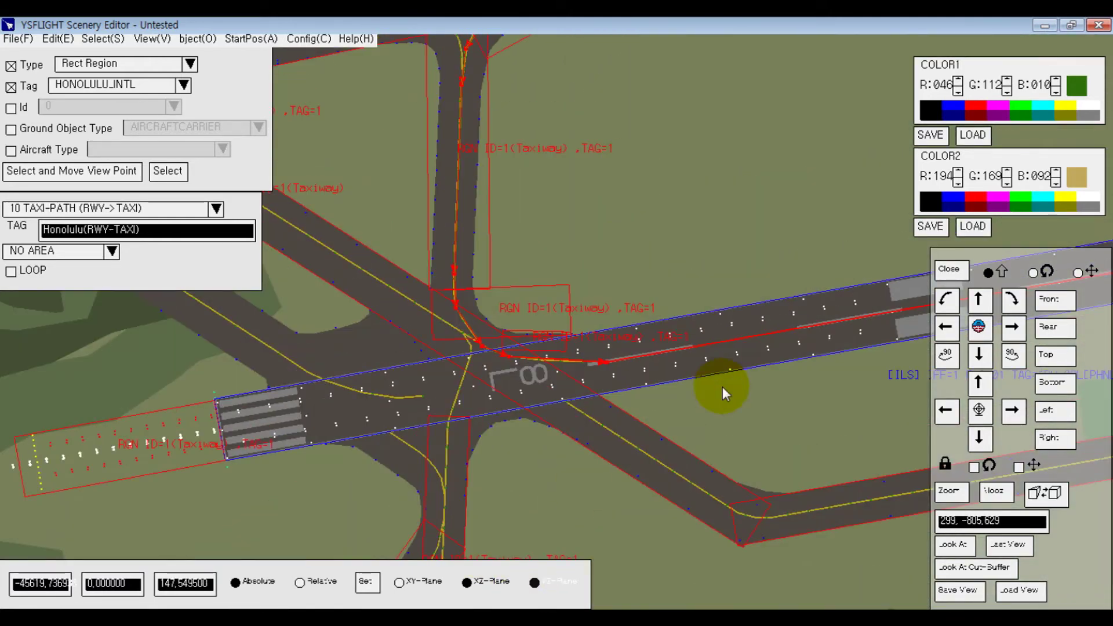
Step: Continue the path across the runway 08L threshold area with a point at the mouth of the opposite connecting taxiway
{"action": "middle_click_drag", "start_coordinate": [693, 407], "coordinate": [775, 353]}
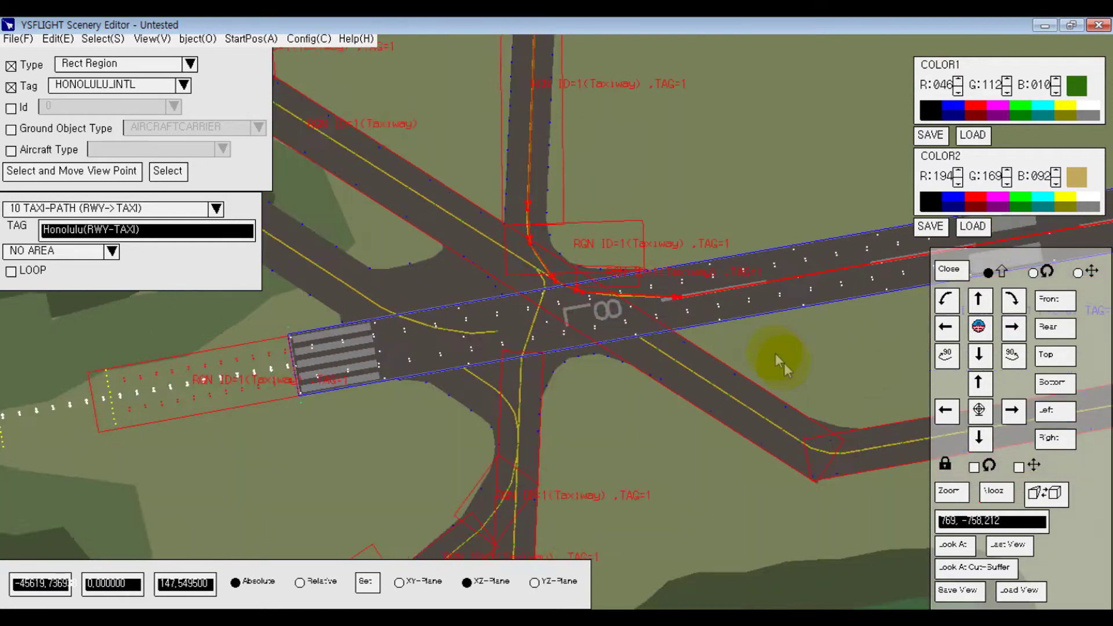
{"action": "scroll", "coordinate": [669, 258], "scroll_direction": "up", "scroll_amount": 6}
{"action": "scroll", "coordinate": [708, 377], "scroll_direction": "down", "scroll_amount": 4}
{"action": "scroll", "coordinate": [708, 377], "scroll_direction": "down", "scroll_amount": 5}
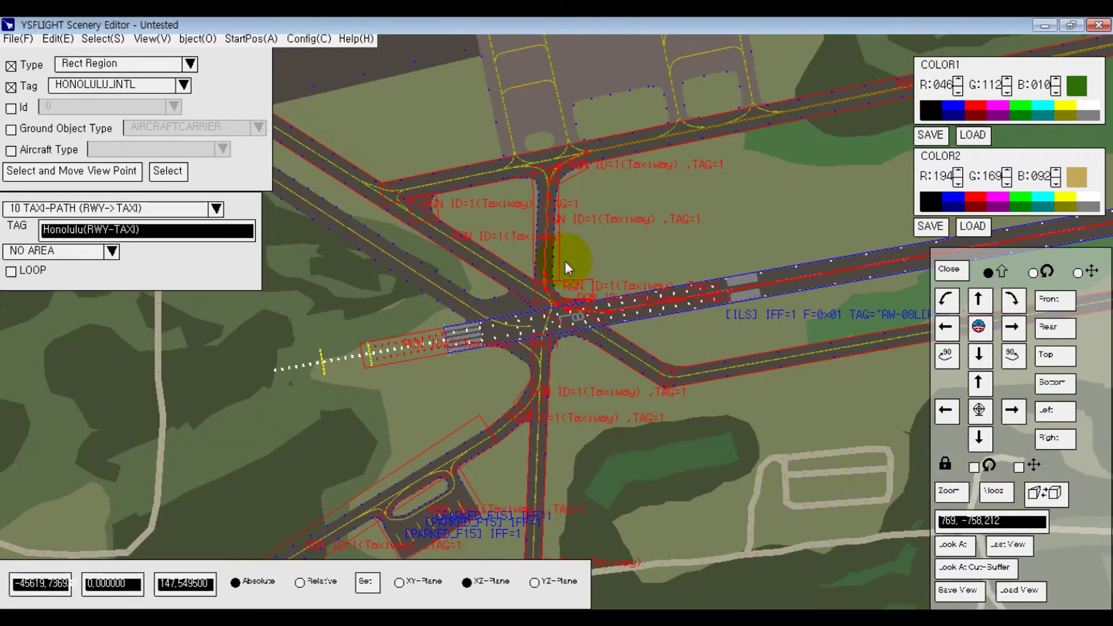
{"action": "scroll", "coordinate": [568, 271], "scroll_direction": "up", "scroll_amount": 5}
{"action": "scroll", "coordinate": [583, 245], "scroll_direction": "up", "scroll_amount": 4}
{"action": "left_click", "coordinate": [577, 242]}
{"action": "mouse_move", "coordinate": [702, 277]}
{"action": "middle_mouse_down"}
{"action": "mouse_move", "coordinate": [693, 163]}
{"action": "mouse_move", "coordinate": [680, 199]}
{"action": "middle_mouse_up"}
{"action": "mouse_move", "coordinate": [571, 110]}
{"action": "left_mouse_down"}
{"action": "mouse_move", "coordinate": [559, 134]}
{"action": "mouse_move", "coordinate": [558, 121]}
{"action": "left_mouse_up"}
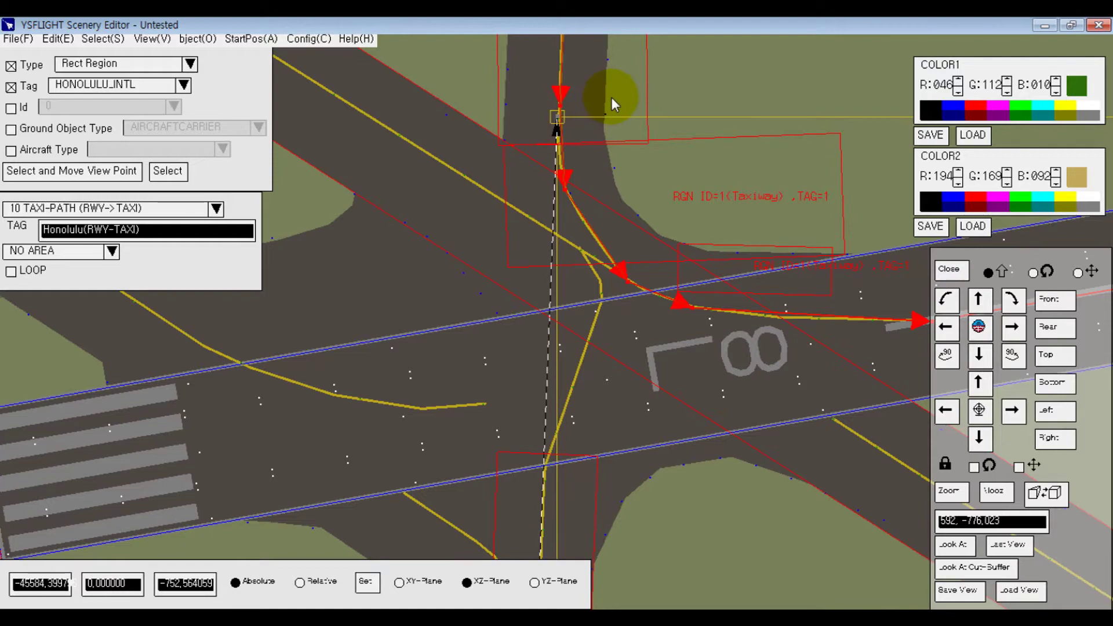
Step: Add path points up the connecting taxiway and around its curve onto the parallel taxiway beside the apron
{"action": "middle_click_drag", "start_coordinate": [575, 283], "coordinate": [559, 516]}
{"action": "middle_click_drag", "start_coordinate": [631, 143], "coordinate": [574, 557]}
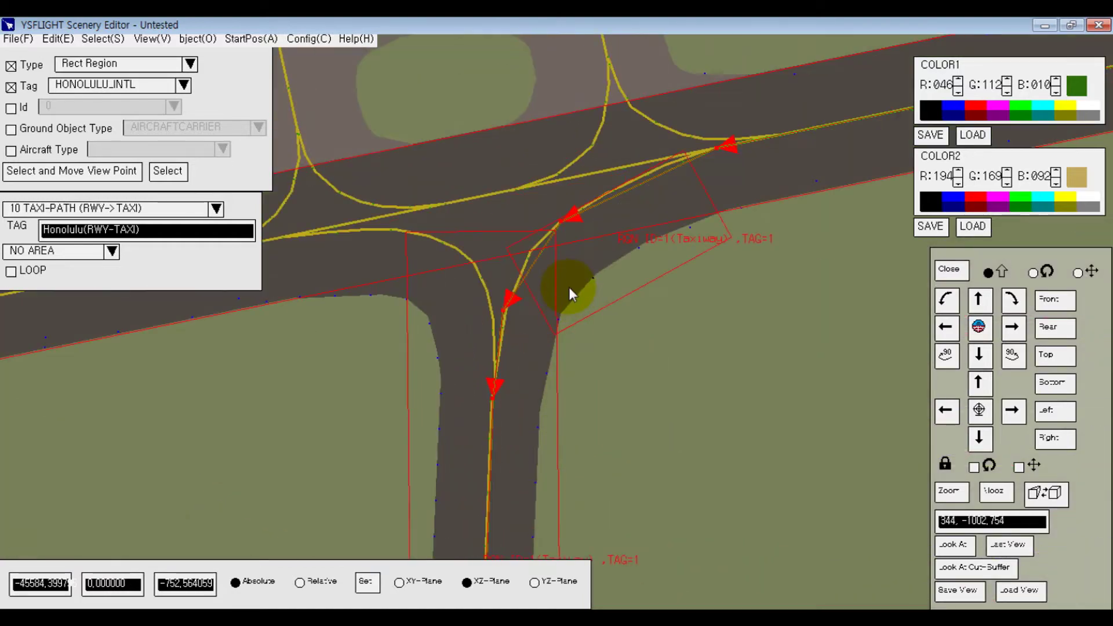
{"action": "middle_click_drag", "start_coordinate": [537, 331], "coordinate": [524, 318]}
{"action": "mouse_move", "coordinate": [524, 318]}
{"action": "left_mouse_down"}
{"action": "mouse_move", "coordinate": [497, 339]}
{"action": "mouse_move", "coordinate": [606, 252]}
{"action": "mouse_move", "coordinate": [561, 256]}
{"action": "left_mouse_up"}
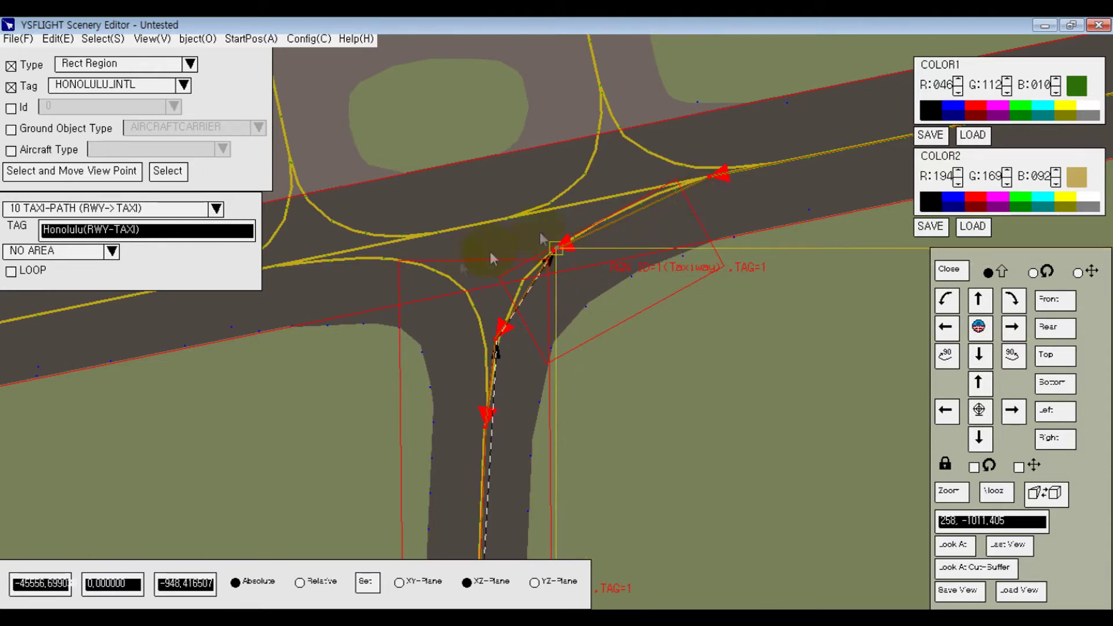
{"action": "middle_click_drag", "start_coordinate": [490, 253], "coordinate": [202, 439]}
{"action": "left_click_drag", "start_coordinate": [402, 366], "coordinate": [415, 361]}
Step: Extend the path along the parallel taxiway onto the apron and end it beside the parked Boeing 777
{"action": "middle_click_drag", "start_coordinate": [542, 321], "coordinate": [431, 294]}
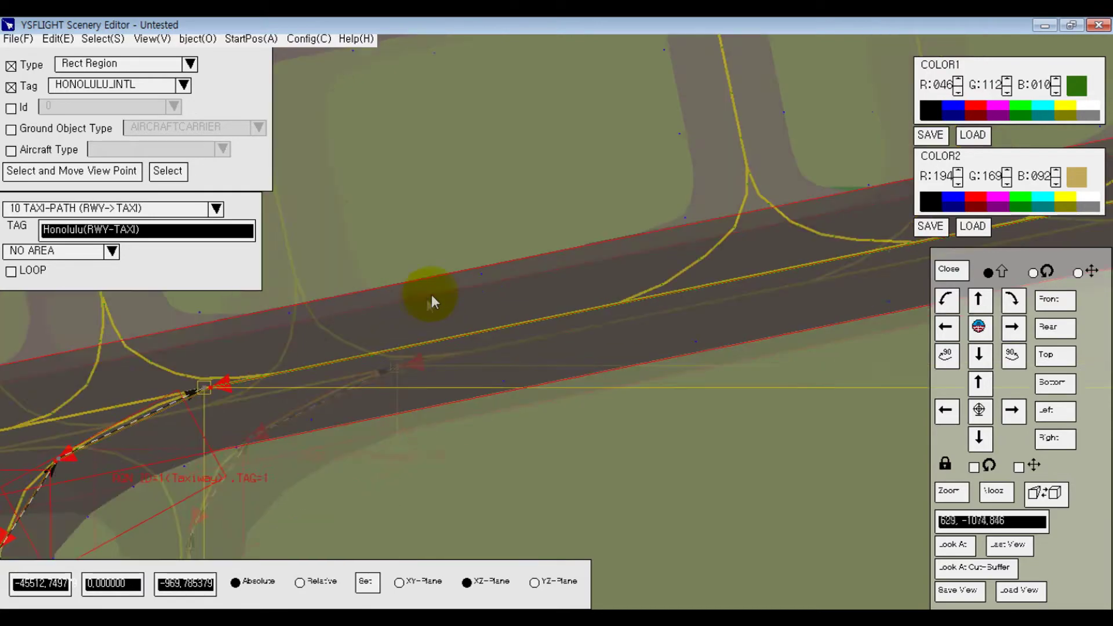
{"action": "scroll", "coordinate": [431, 295], "scroll_direction": "down", "scroll_amount": 5}
{"action": "middle_click_drag", "start_coordinate": [580, 365], "coordinate": [93, 462]}
{"action": "middle_click_drag", "start_coordinate": [774, 331], "coordinate": [588, 390]}
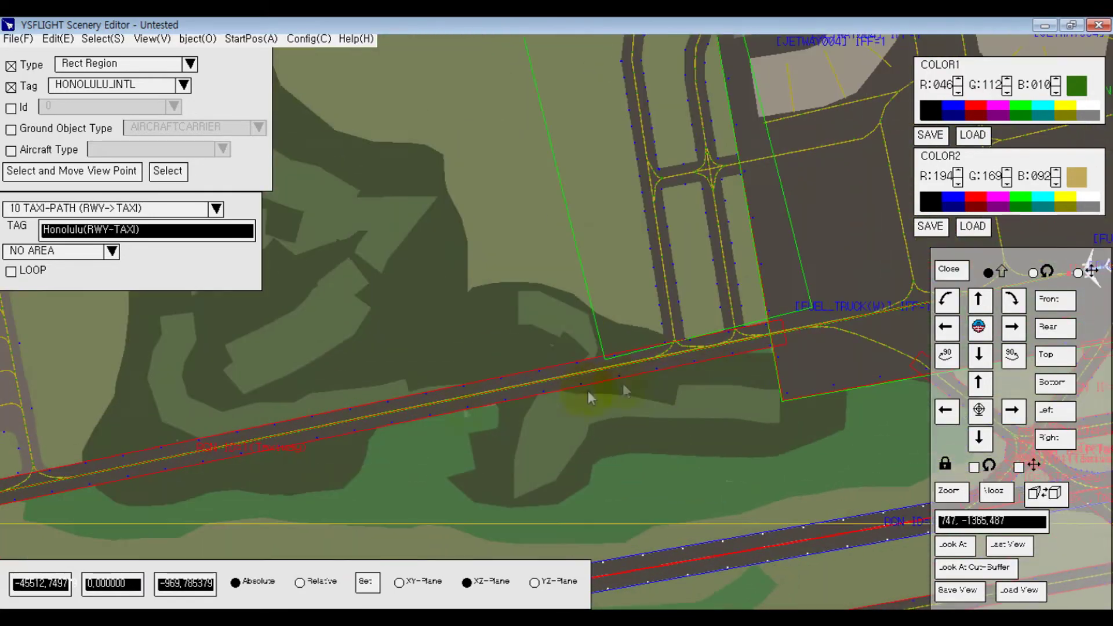
{"action": "scroll", "coordinate": [318, 408], "scroll_direction": "up", "scroll_amount": 3}
{"action": "scroll", "coordinate": [337, 335], "scroll_direction": "up", "scroll_amount": 2}
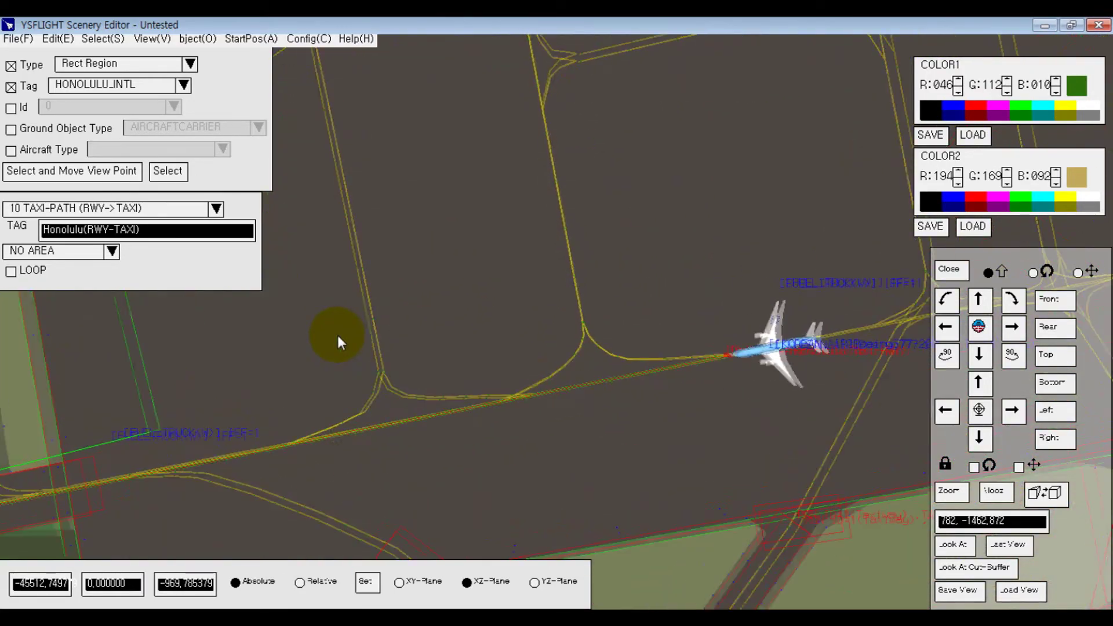
{"action": "mouse_move", "coordinate": [296, 456]}
{"action": "left_mouse_down"}
{"action": "mouse_move", "coordinate": [291, 440]}
{"action": "mouse_move", "coordinate": [433, 379]}
{"action": "mouse_move", "coordinate": [457, 351]}
{"action": "left_mouse_up"}
{"action": "left_click", "coordinate": [457, 352]}
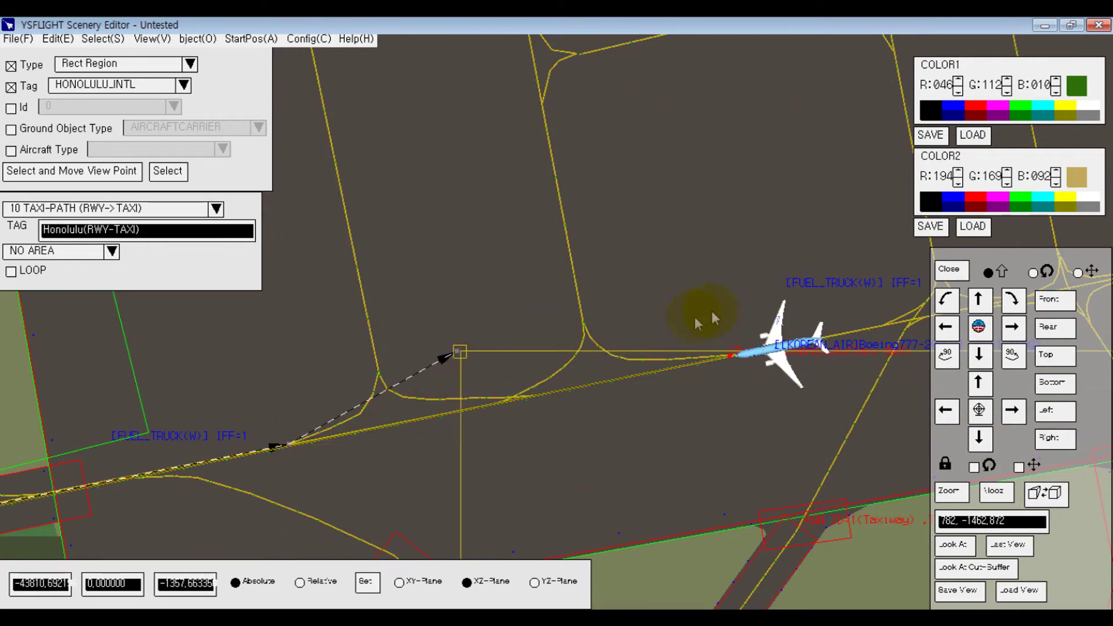
{"action": "left_click", "coordinate": [805, 277]}
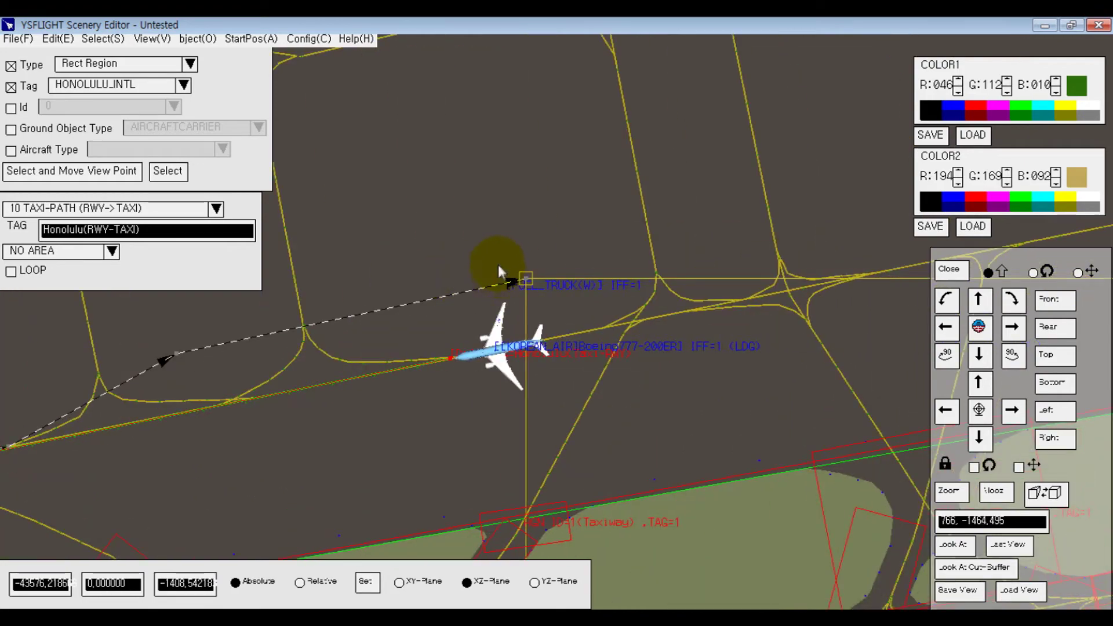
{"action": "left_click", "coordinate": [510, 212]}
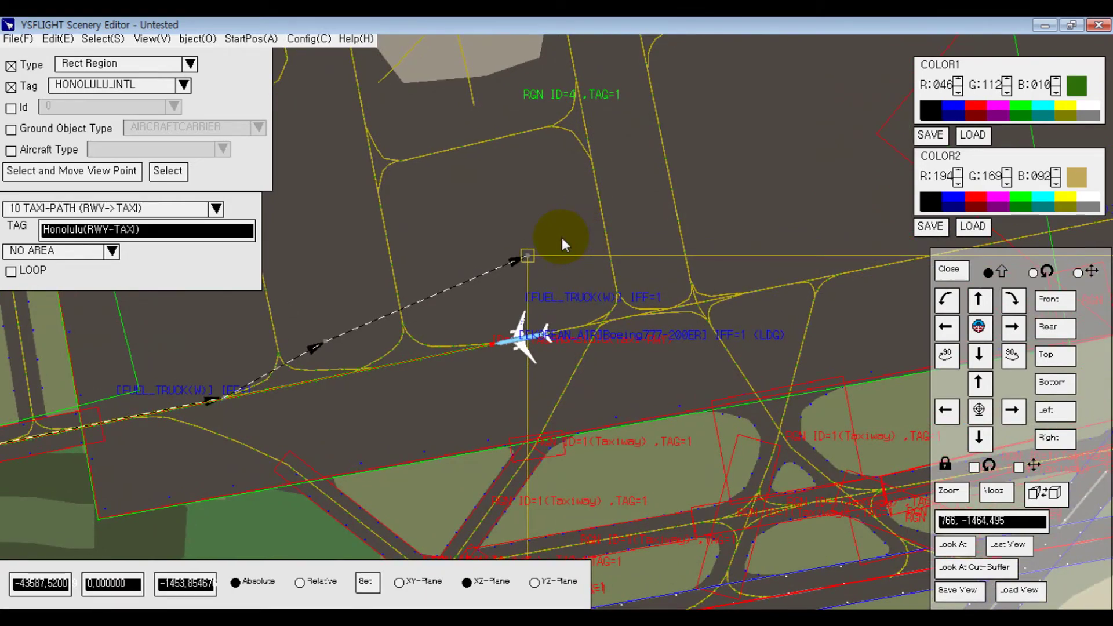
{"action": "right_click", "coordinate": [550, 175]}
Step: Go from Honolulu across the map to LAX and examine the existing motion paths around the runway 7L and 7R thresholds
{"action": "scroll", "coordinate": [667, 355], "scroll_direction": "down", "scroll_amount": 10}
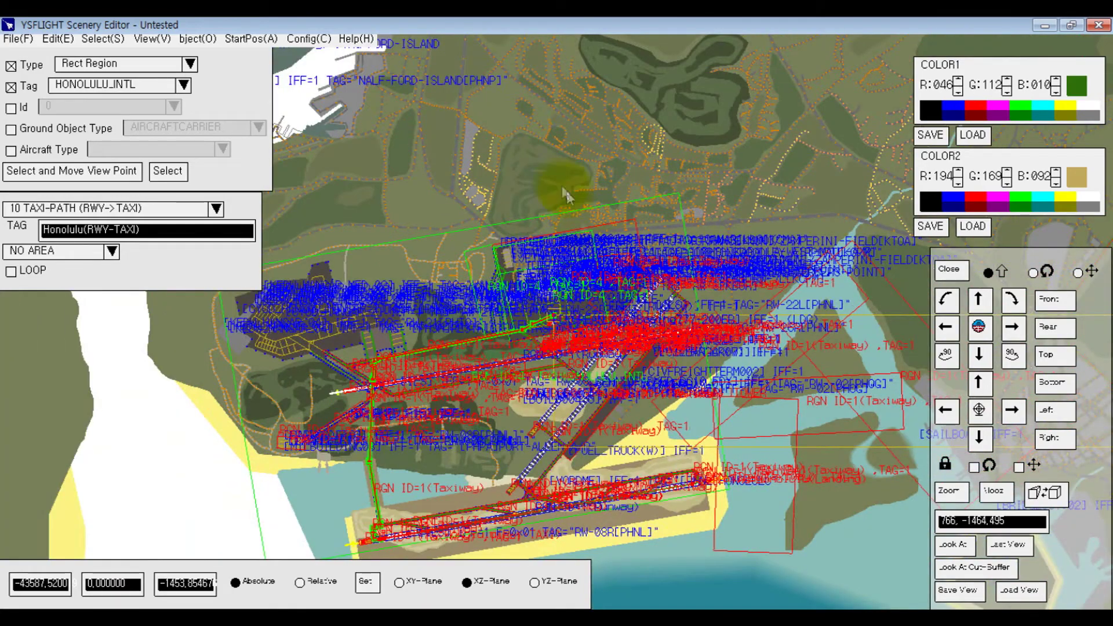
{"action": "scroll", "coordinate": [580, 220], "scroll_direction": "down", "scroll_amount": 10}
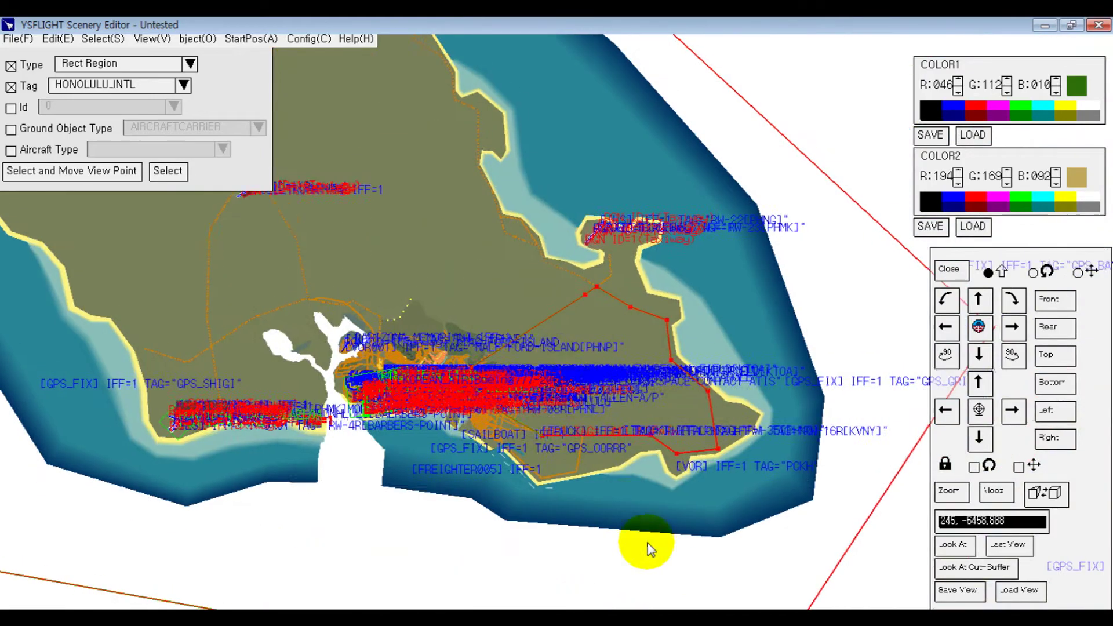
{"action": "left_click_drag", "start_coordinate": [648, 543], "coordinate": [658, 571], "text": "ctrl+shift"}
{"action": "left_click_drag", "start_coordinate": [676, 332], "coordinate": [697, 392], "text": "ctrl+shift"}
{"action": "left_click_drag", "start_coordinate": [209, 371], "coordinate": [50, 447], "text": "shift"}
{"action": "left_click_drag", "start_coordinate": [504, 302], "coordinate": [50, 452], "text": "shift"}
{"action": "left_click_drag", "start_coordinate": [501, 302], "coordinate": [58, 452], "text": "shift"}
{"action": "left_click_drag", "start_coordinate": [597, 336], "coordinate": [268, 535], "text": "shift"}
{"action": "scroll", "coordinate": [603, 260], "scroll_direction": "up", "scroll_amount": 4}
{"action": "left_click_drag", "start_coordinate": [638, 600], "coordinate": [974, 256], "text": "shift"}
{"action": "scroll", "coordinate": [604, 488], "scroll_direction": "up", "scroll_amount": 6}
{"action": "left_click_drag", "start_coordinate": [610, 562], "coordinate": [559, 255], "text": "shift"}
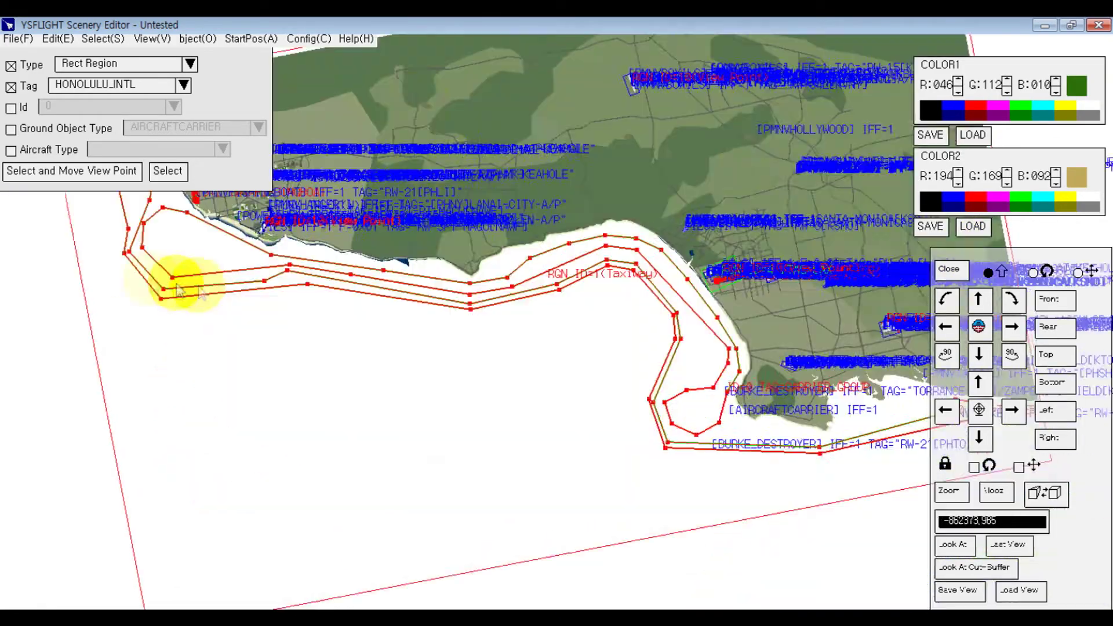
{"action": "left_click_drag", "start_coordinate": [177, 290], "coordinate": [140, 277], "text": "shift"}
{"action": "left_click_drag", "start_coordinate": [470, 411], "coordinate": [425, 399], "text": "shift"}
{"action": "scroll", "coordinate": [426, 203], "scroll_direction": "up", "scroll_amount": 5}
{"action": "left_click_drag", "start_coordinate": [426, 203], "coordinate": [666, 373], "text": "shift"}
{"action": "left_click_drag", "start_coordinate": [361, 197], "coordinate": [375, 290], "text": "shift"}
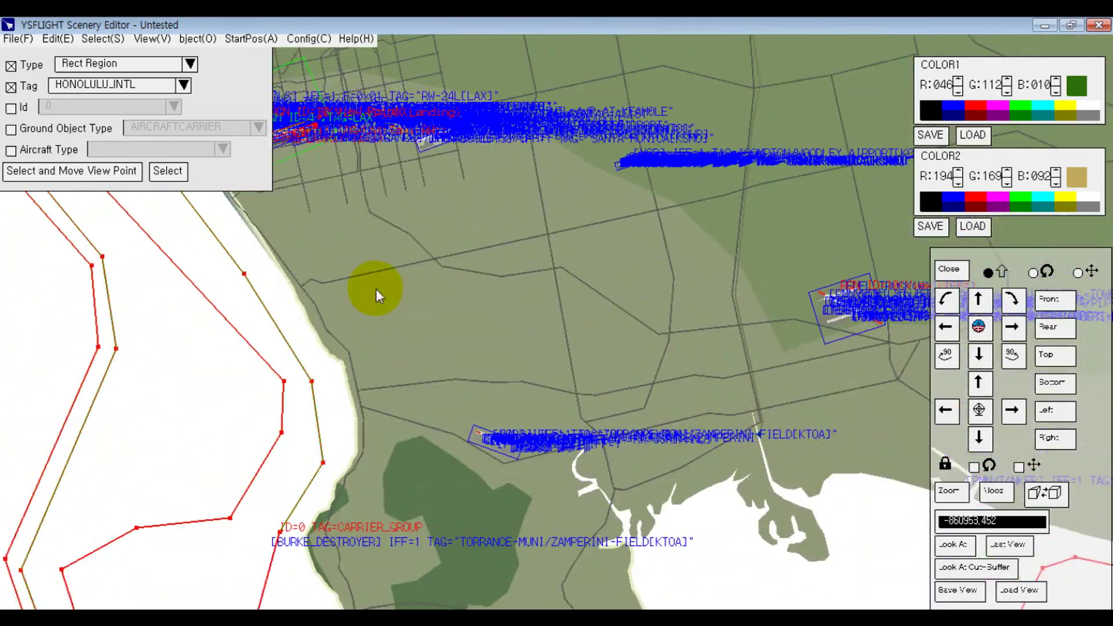
{"action": "left_click_drag", "start_coordinate": [579, 290], "coordinate": [782, 479], "text": "shift"}
{"action": "scroll", "coordinate": [783, 479], "scroll_direction": "up", "scroll_amount": 5}
{"action": "left_click_drag", "start_coordinate": [406, 192], "coordinate": [728, 422], "text": "shift"}
{"action": "left_click_drag", "start_coordinate": [719, 579], "coordinate": [697, 164], "text": "shift"}
{"action": "left_click_drag", "start_coordinate": [690, 382], "coordinate": [686, 344], "text": "shift"}
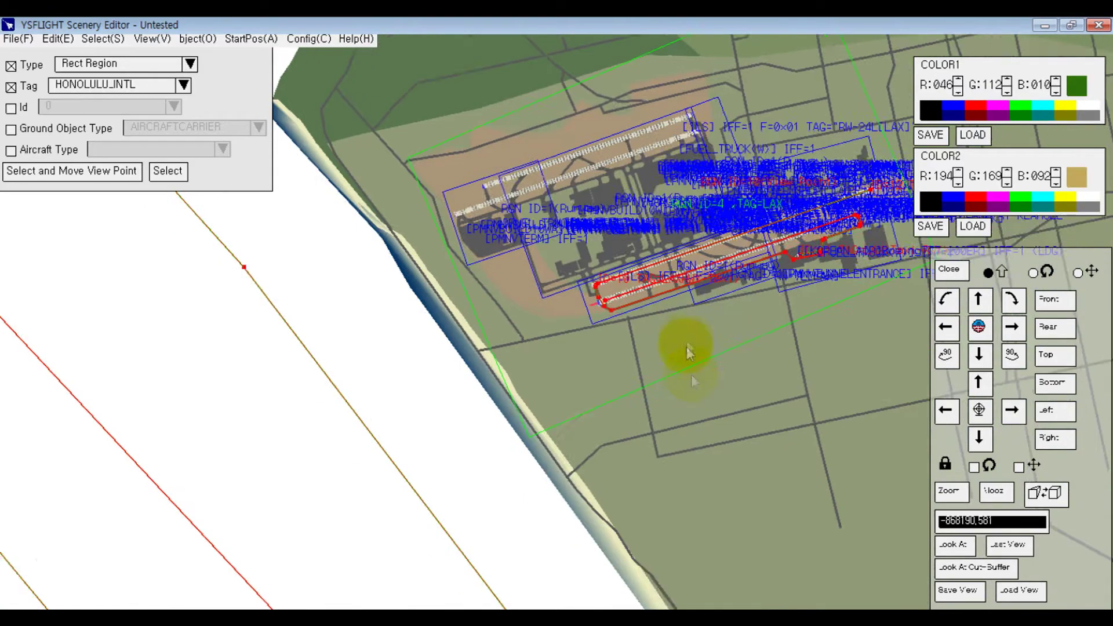
{"action": "scroll", "coordinate": [688, 351], "scroll_direction": "up", "scroll_amount": 4}
{"action": "scroll", "coordinate": [447, 415], "scroll_direction": "up", "scroll_amount": 3}
{"action": "left_click_drag", "start_coordinate": [447, 415], "coordinate": [485, 133], "text": "shift"}
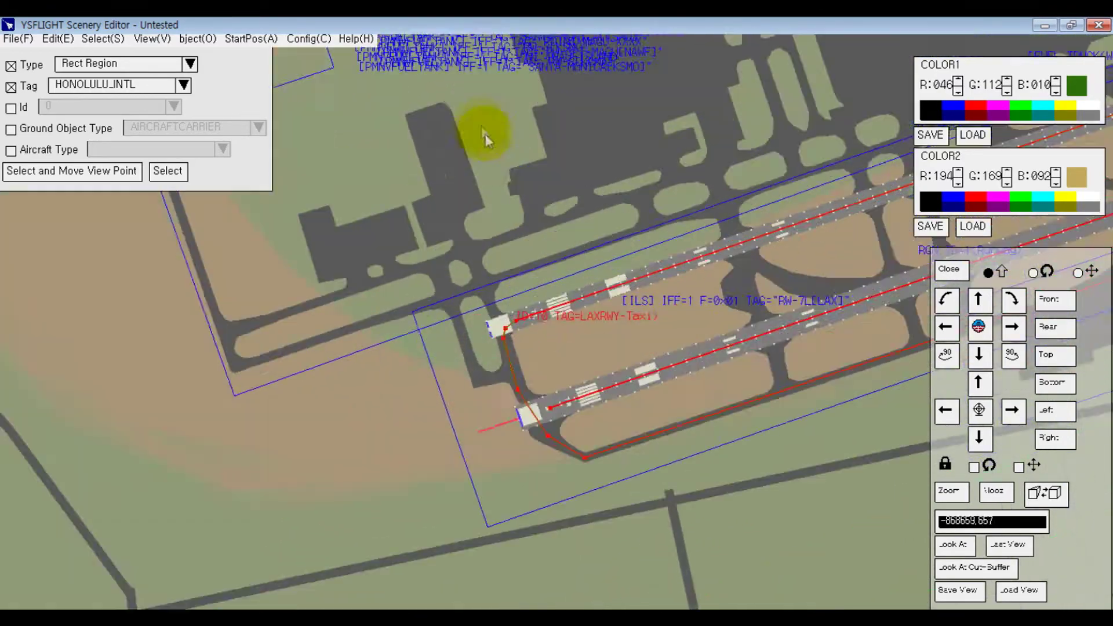
{"action": "scroll", "coordinate": [485, 134], "scroll_direction": "up", "scroll_amount": 3}
Step: Select the LAX runway-to-taxi path between the 7L and 7R thresholds and correct its tag to LAX(RWY-Taxi)
{"action": "left_click", "coordinate": [102, 38]}
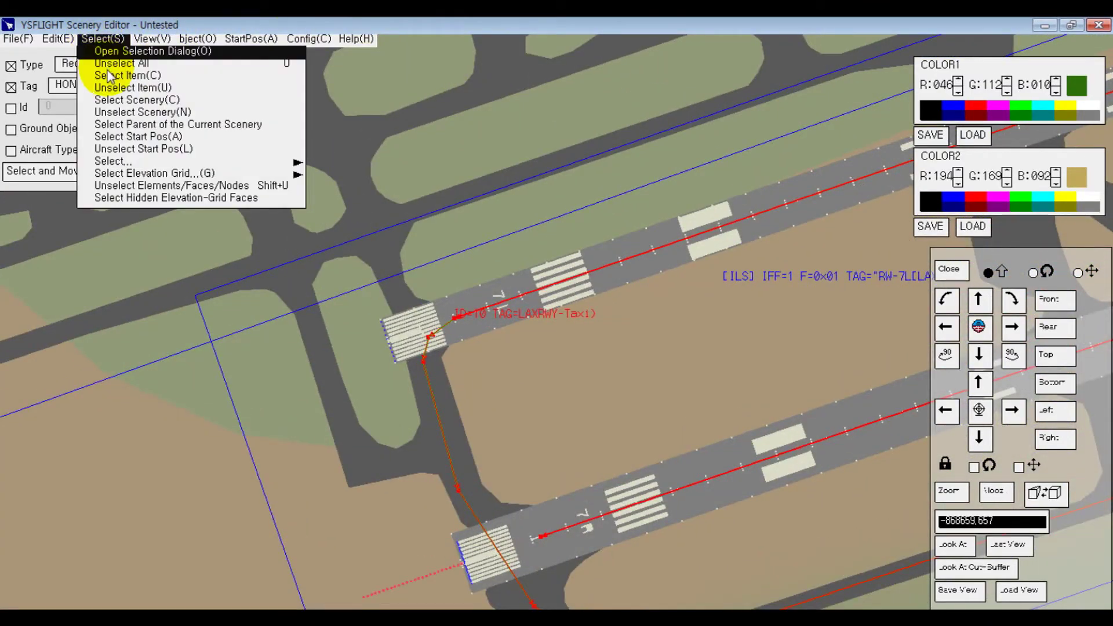
{"action": "left_click", "coordinate": [108, 75]}
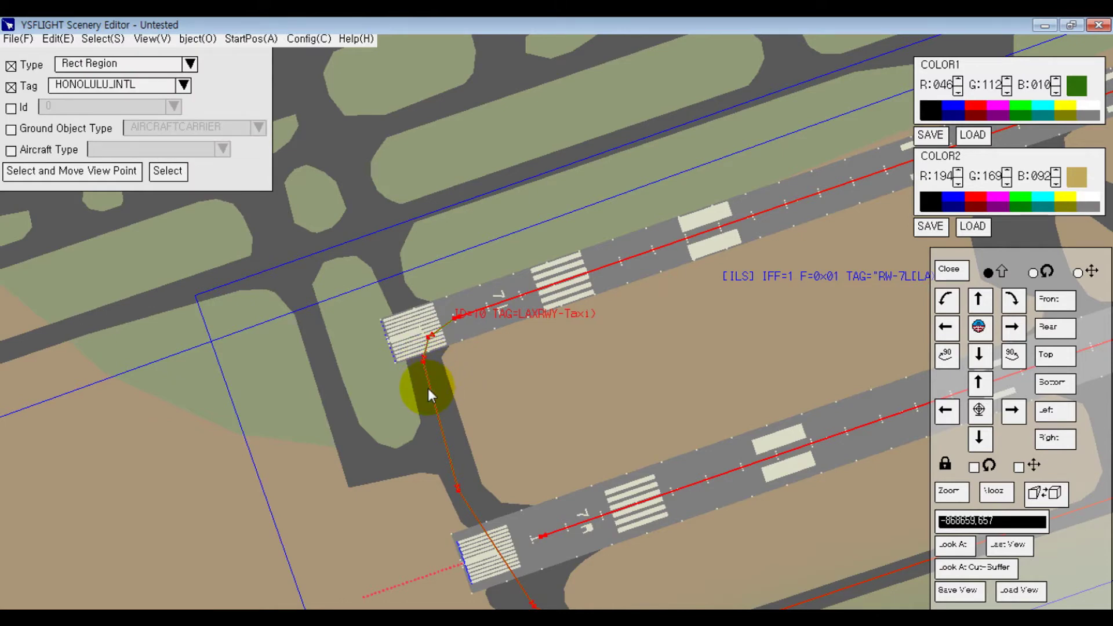
{"action": "left_click", "coordinate": [437, 390]}
{"action": "scroll", "coordinate": [651, 307], "scroll_direction": "up", "scroll_amount": 3}
{"action": "left_click", "coordinate": [197, 38]}
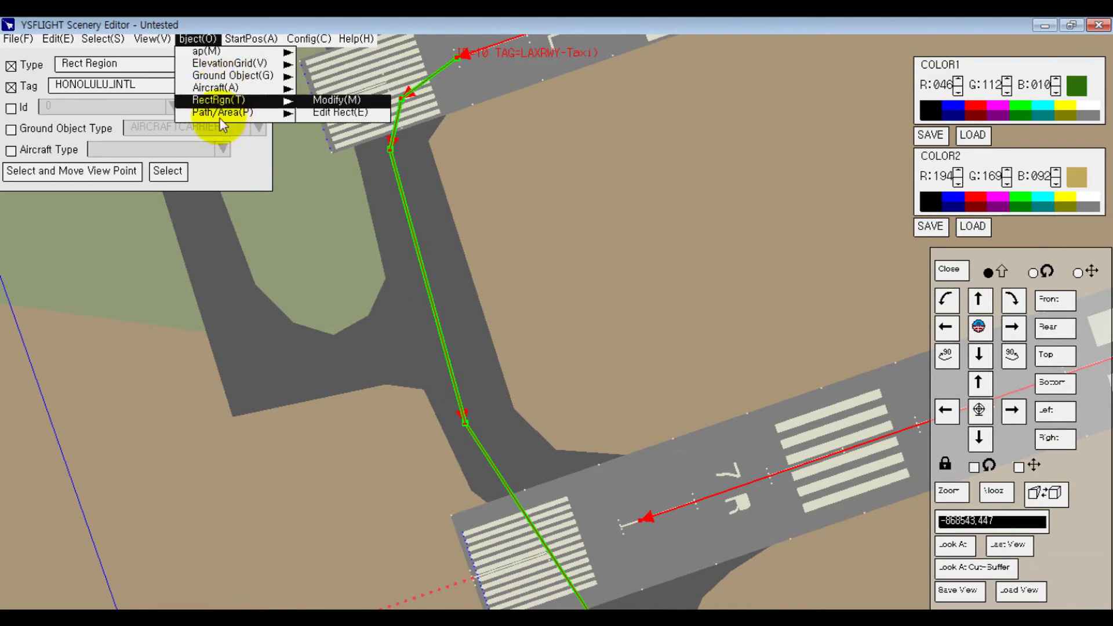
{"action": "mouse_move", "coordinate": [223, 113]}
{"action": "left_click", "coordinate": [331, 113]}
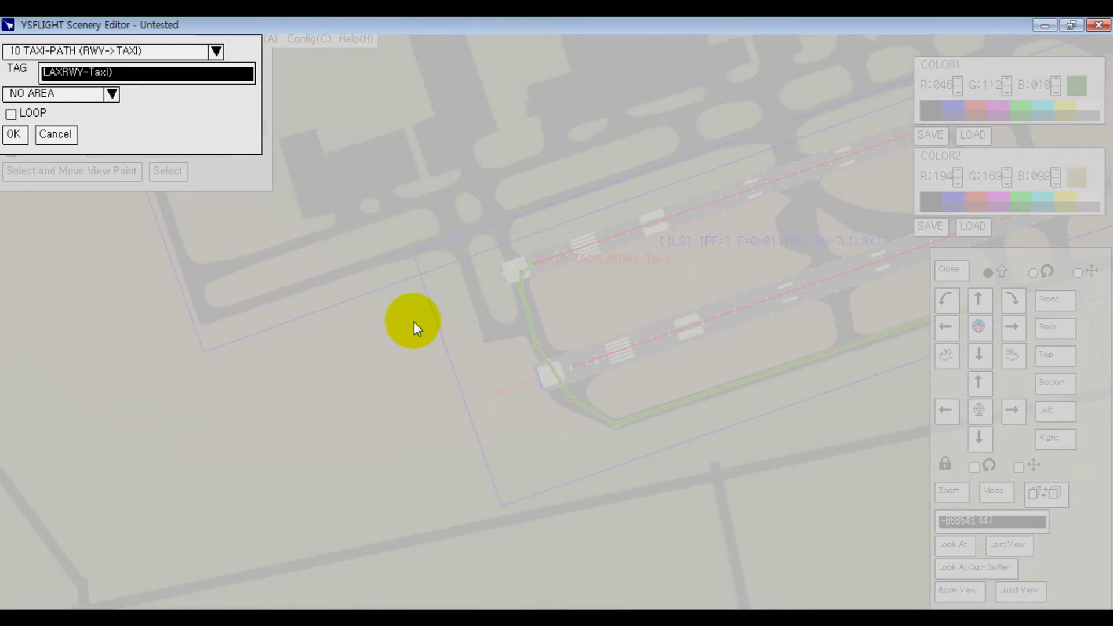
{"action": "left_click", "coordinate": [80, 83]}
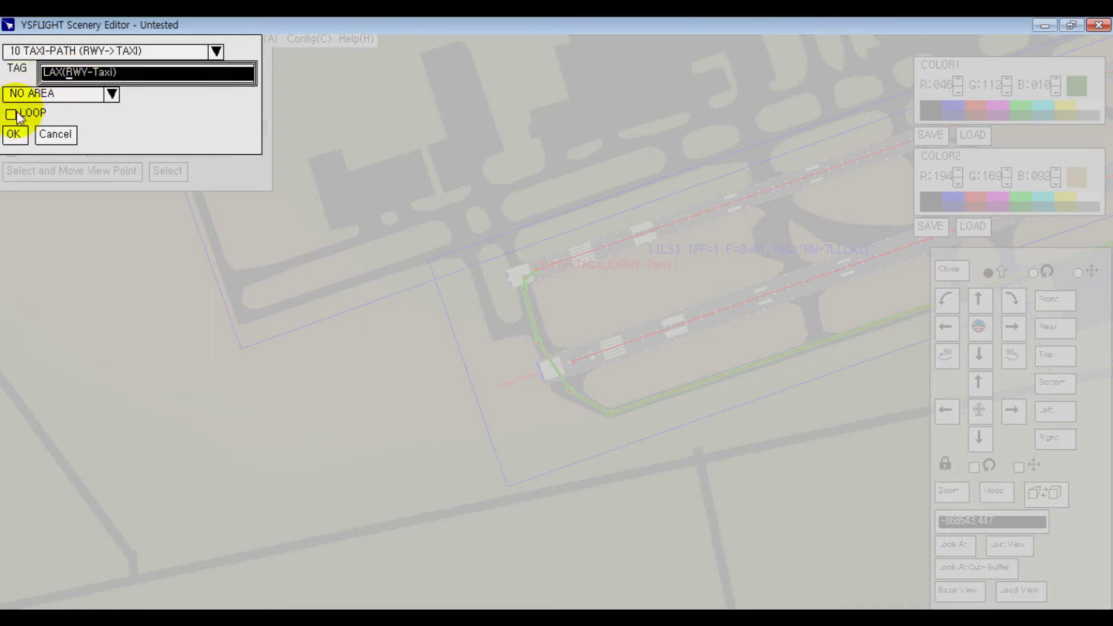
{"action": "left_click", "coordinate": [8, 134]}
Step: Begin a new rectangular region and set its type to 11:Air-Route Fix
{"action": "scroll", "coordinate": [626, 451], "scroll_direction": "down", "scroll_amount": 10}
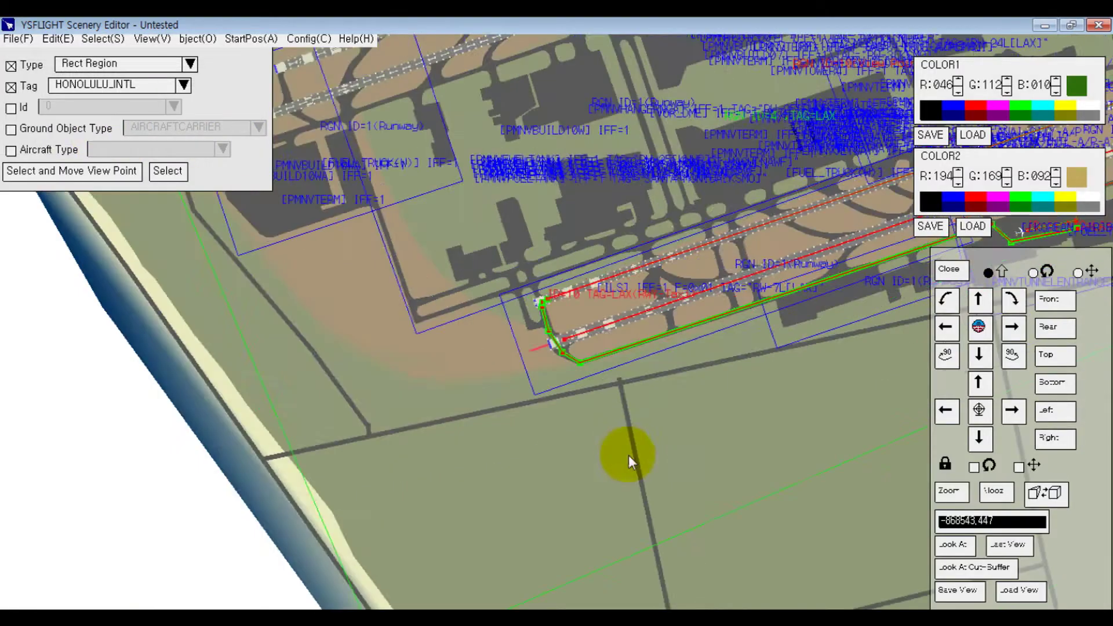
{"action": "scroll", "coordinate": [518, 458], "scroll_direction": "down", "scroll_amount": 10}
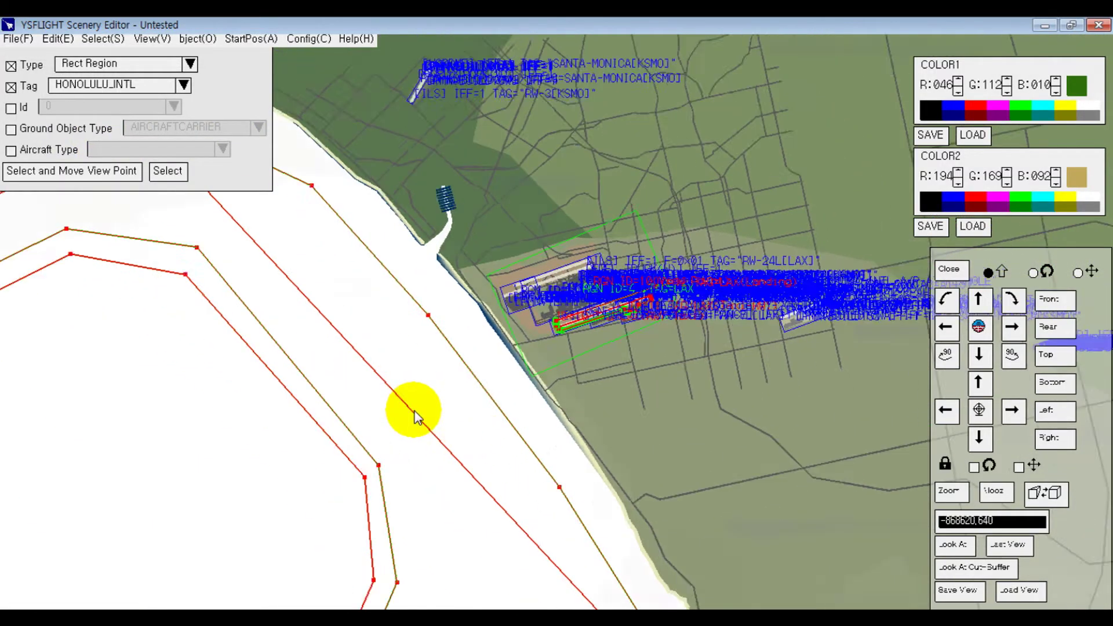
{"action": "scroll", "coordinate": [644, 356], "scroll_direction": "down", "scroll_amount": 5}
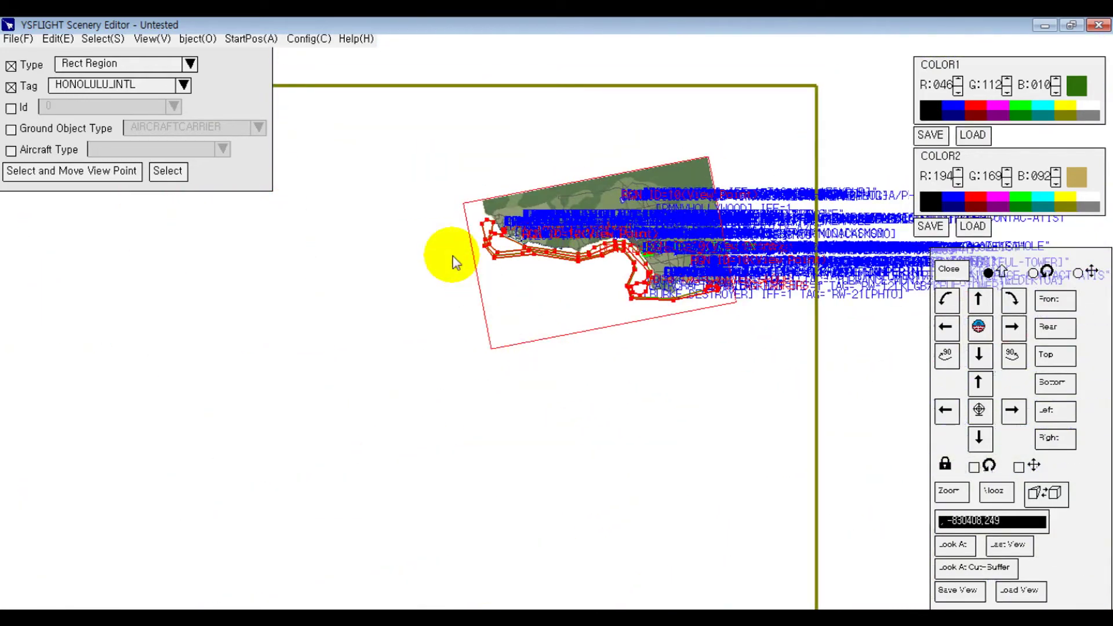
{"action": "left_click", "coordinate": [60, 39]}
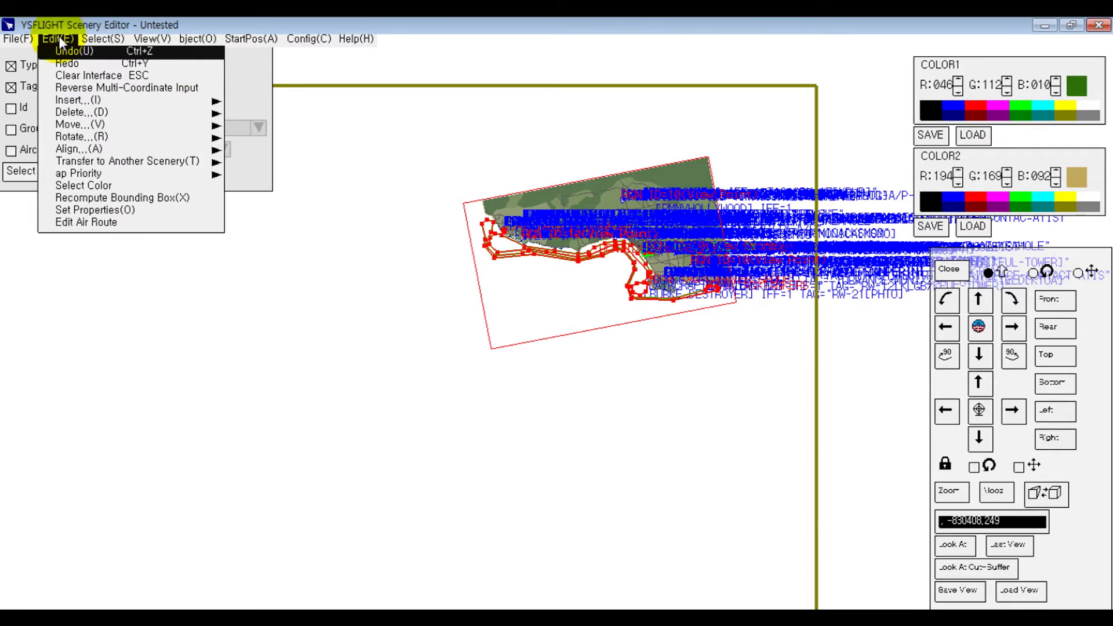
{"action": "left_click", "coordinate": [60, 84]}
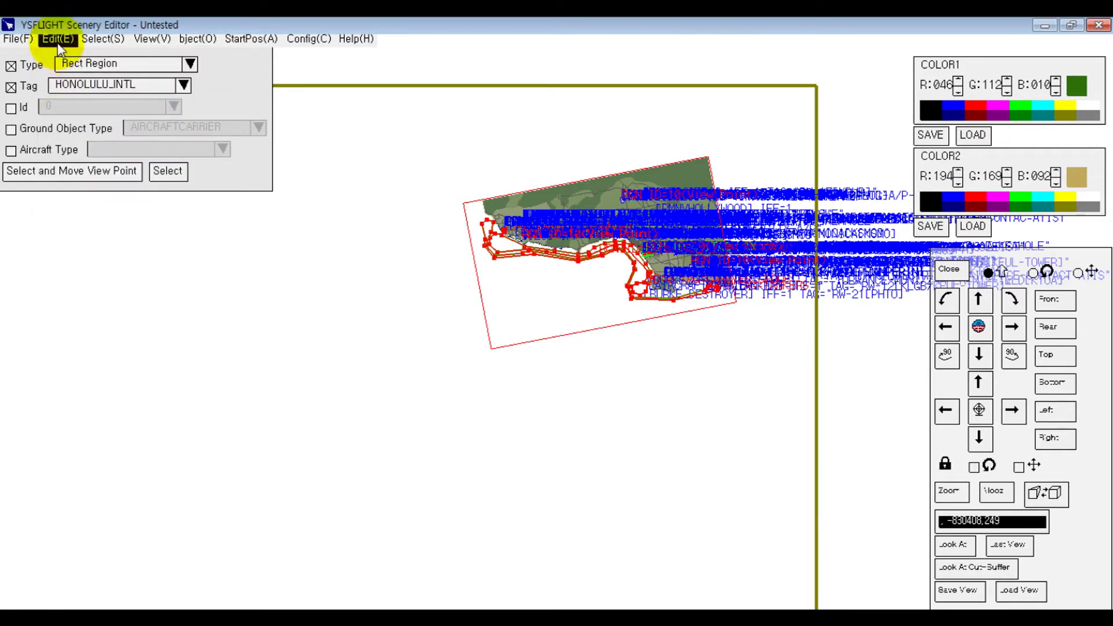
{"action": "left_click", "coordinate": [60, 39]}
{"action": "left_click", "coordinate": [65, 85]}
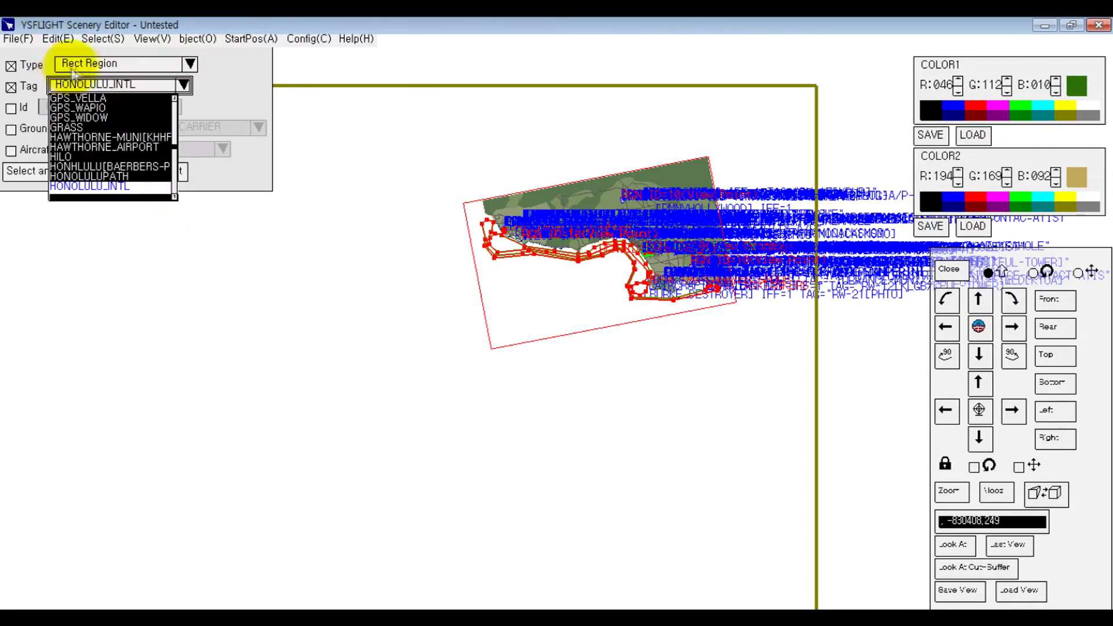
{"action": "left_click", "coordinate": [58, 39]}
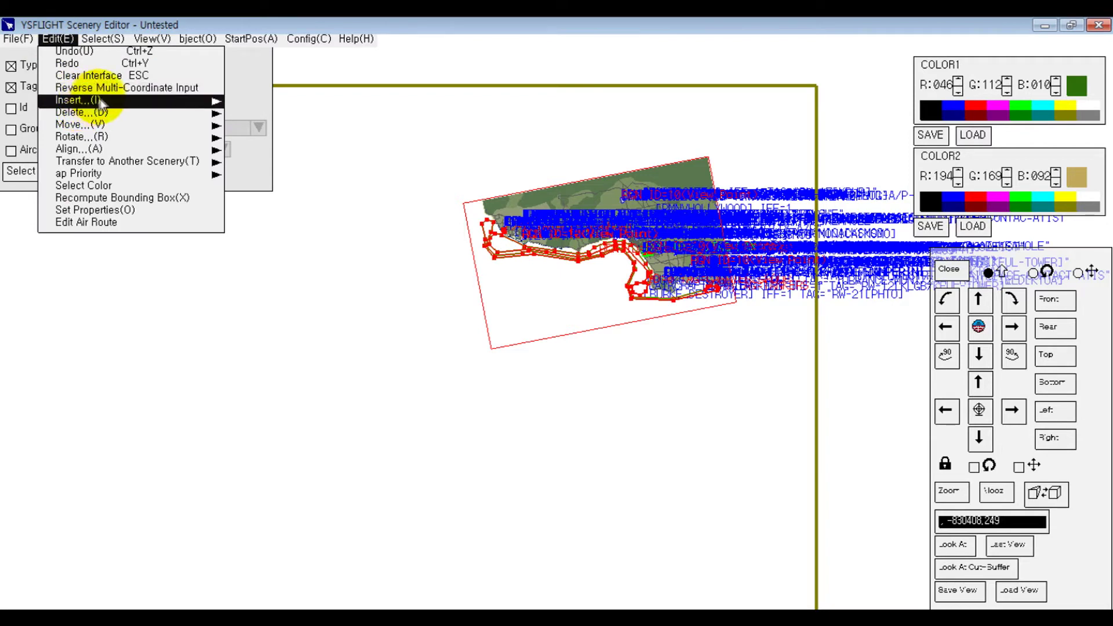
{"action": "mouse_move", "coordinate": [103, 101]}
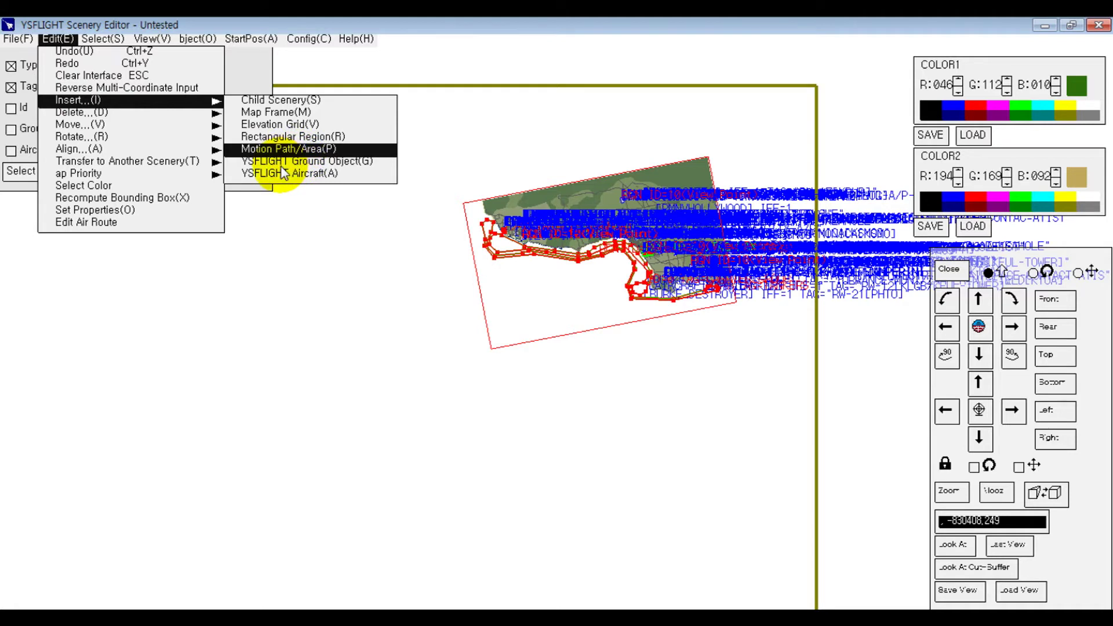
{"action": "left_click", "coordinate": [287, 137]}
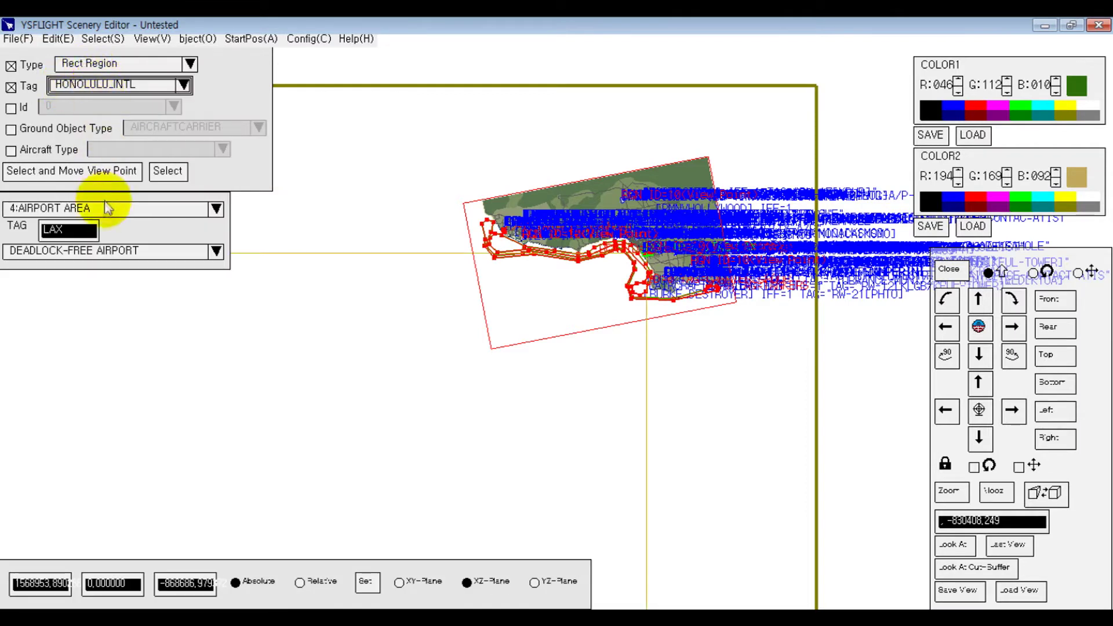
{"action": "left_click", "coordinate": [104, 209]}
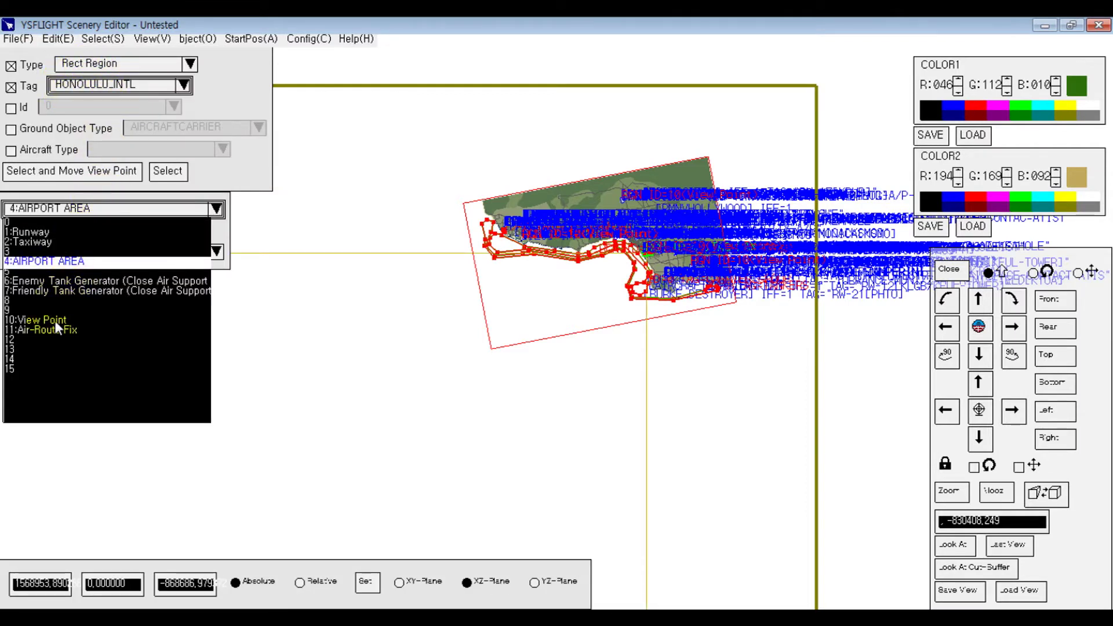
{"action": "left_click", "coordinate": [41, 320]}
{"action": "left_click", "coordinate": [85, 221]}
{"action": "left_click", "coordinate": [81, 209]}
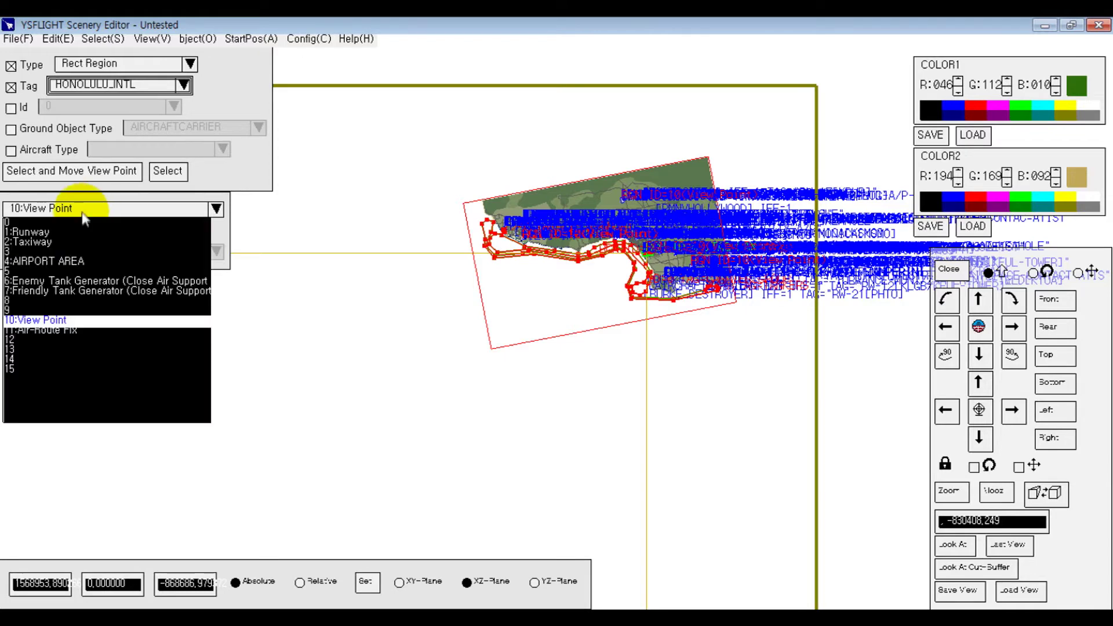
Step: Draw the Air-Route Fix region over the open ocean far from LAX, spanning from about X 970000 to X 988600
{"action": "middle_click_drag", "start_coordinate": [522, 282], "coordinate": [695, 99]}
{"action": "scroll", "coordinate": [479, 307], "scroll_direction": "down", "scroll_amount": 4}
{"action": "middle_click_drag", "start_coordinate": [572, 360], "coordinate": [767, 226]}
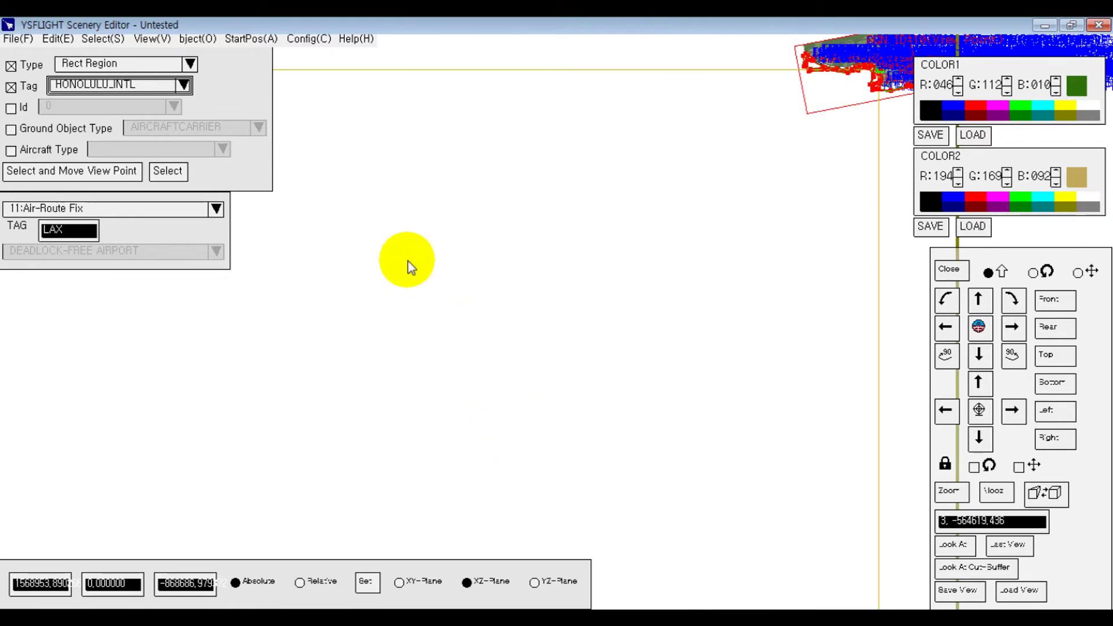
{"action": "middle_click_drag", "start_coordinate": [475, 349], "coordinate": [741, 281]}
{"action": "middle_click_drag", "start_coordinate": [557, 371], "coordinate": [755, 242]}
{"action": "middle_click_drag", "start_coordinate": [325, 331], "coordinate": [492, 251]}
{"action": "middle_click_drag", "start_coordinate": [503, 373], "coordinate": [253, 424]}
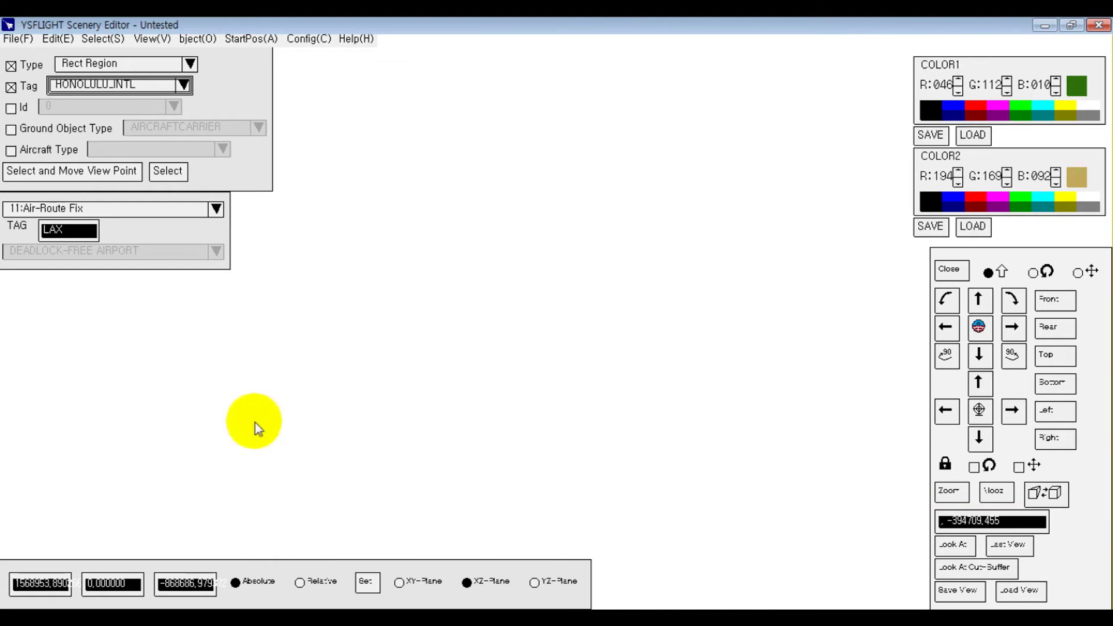
{"action": "left_click", "coordinate": [495, 257]}
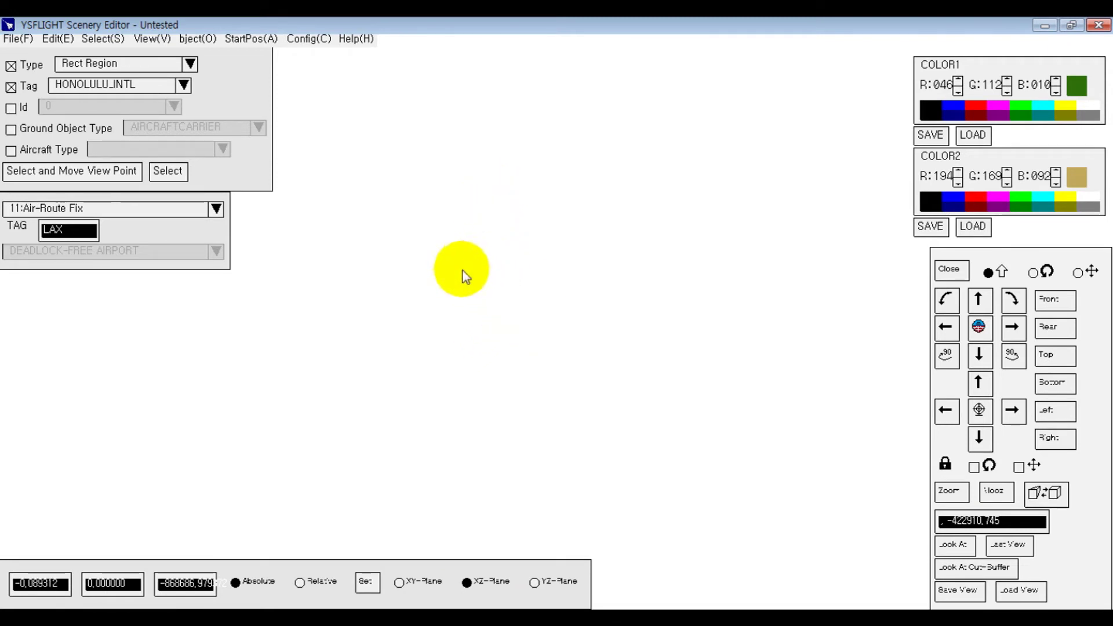
{"action": "left_click", "coordinate": [450, 263]}
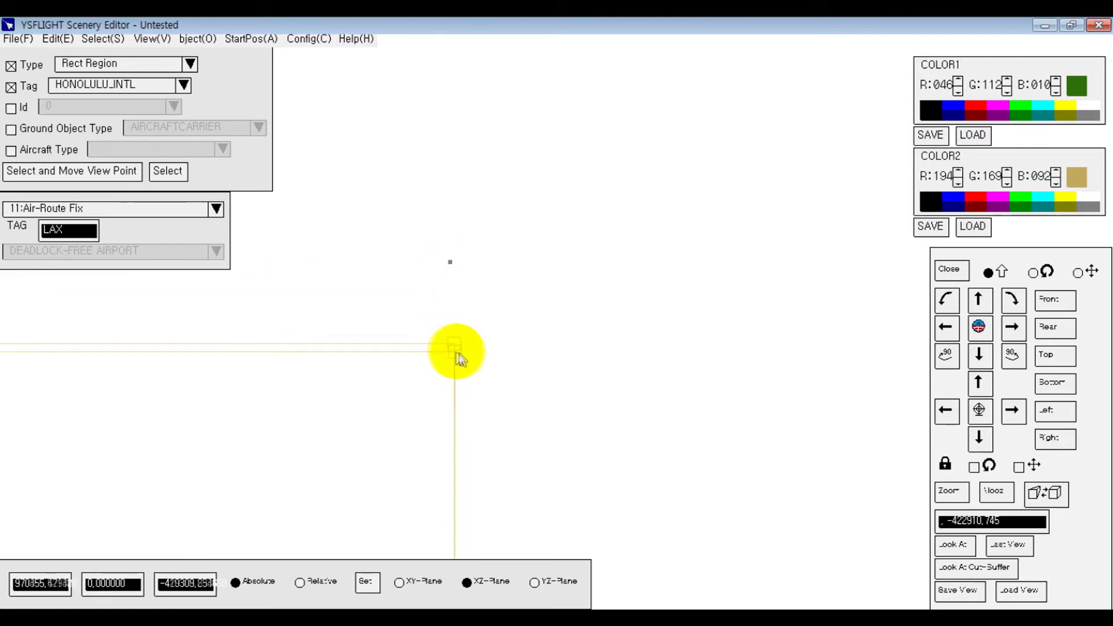
{"action": "left_click", "coordinate": [455, 348]}
{"action": "left_click", "coordinate": [602, 335]}
{"action": "key", "text": "Return"}
{"action": "middle_click_drag", "start_coordinate": [492, 299], "coordinate": [518, 320]}
{"action": "scroll", "coordinate": [461, 234], "scroll_direction": "up", "scroll_amount": 10}
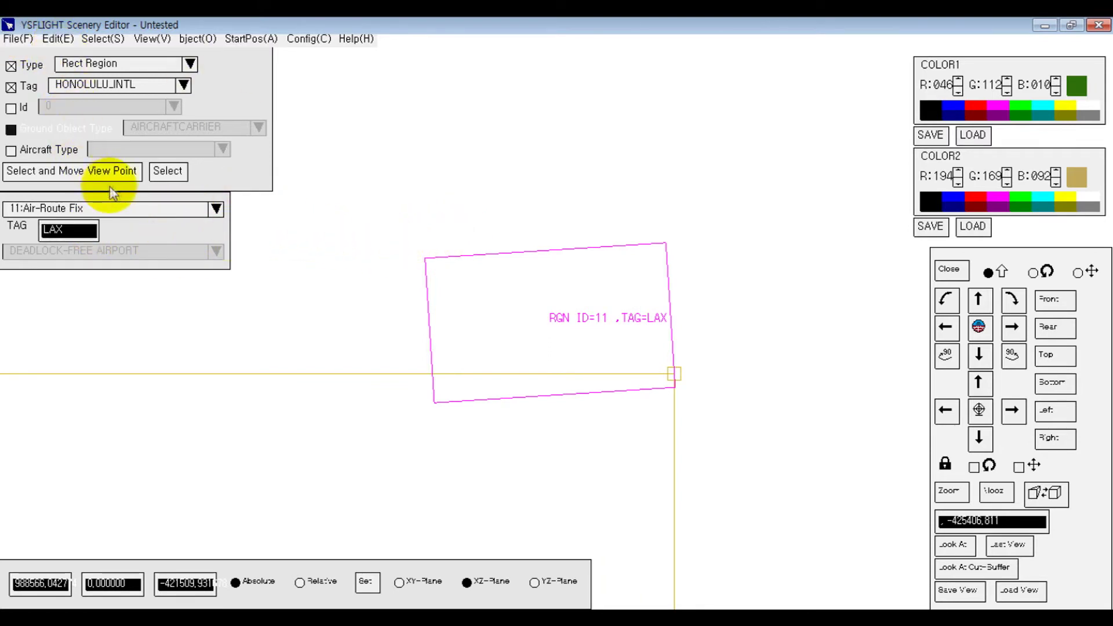
{"action": "left_click", "coordinate": [197, 39]}
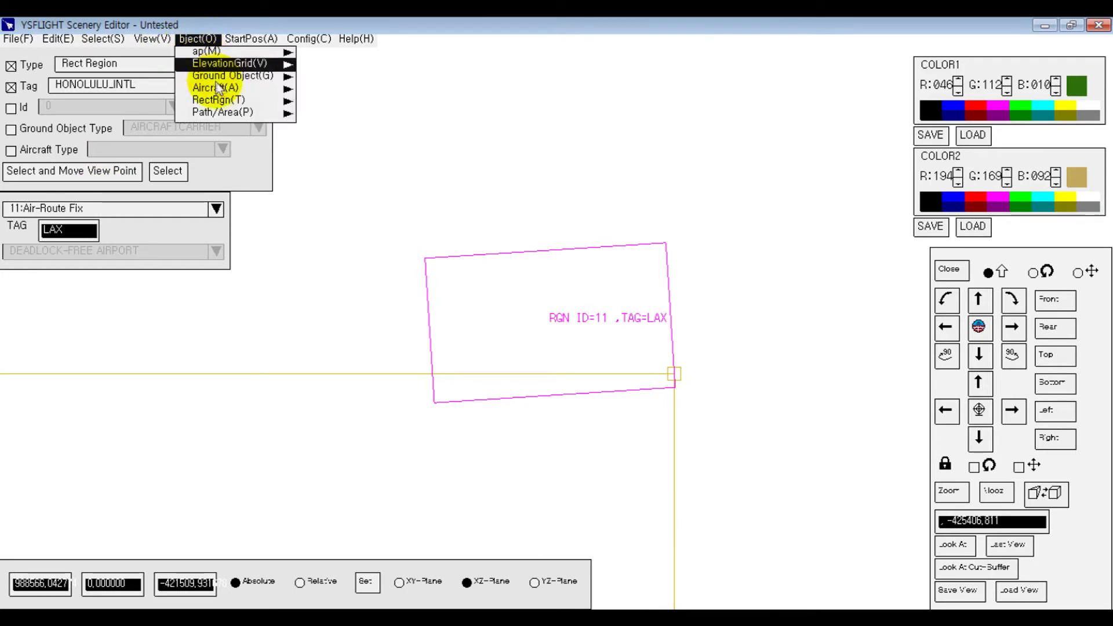
{"action": "mouse_move", "coordinate": [59, 41]}
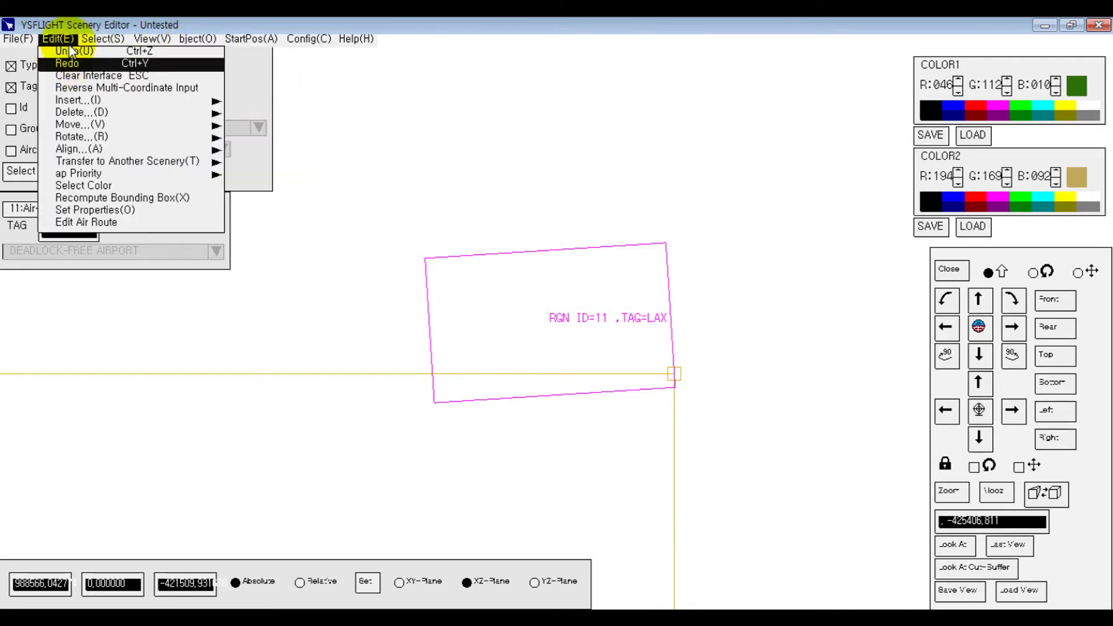
{"action": "mouse_move", "coordinate": [162, 127]}
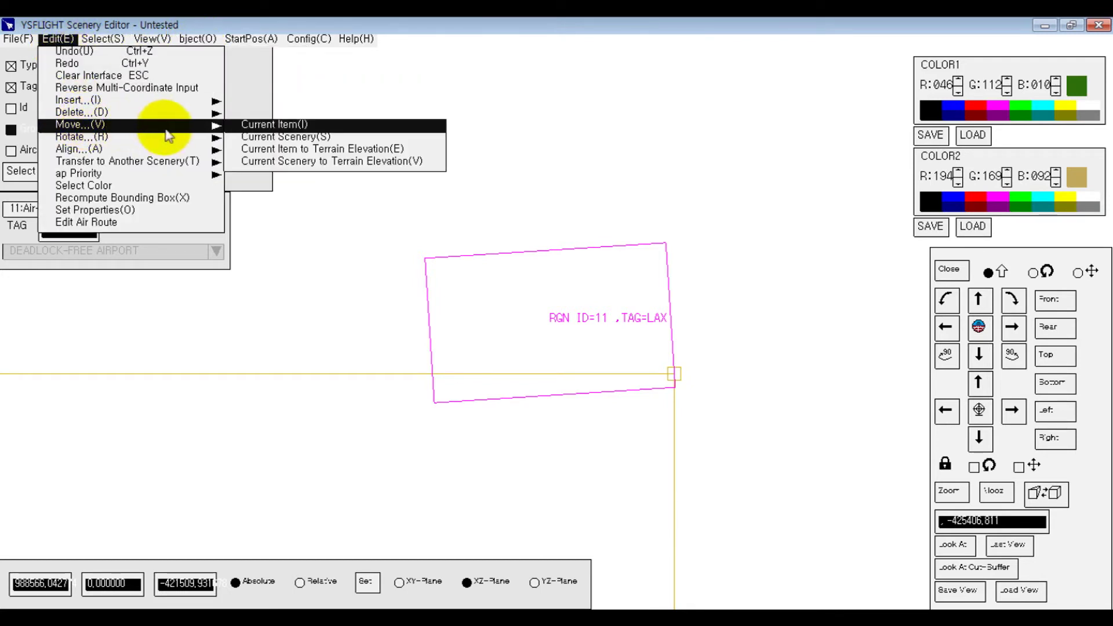
{"action": "left_click", "coordinate": [262, 125]}
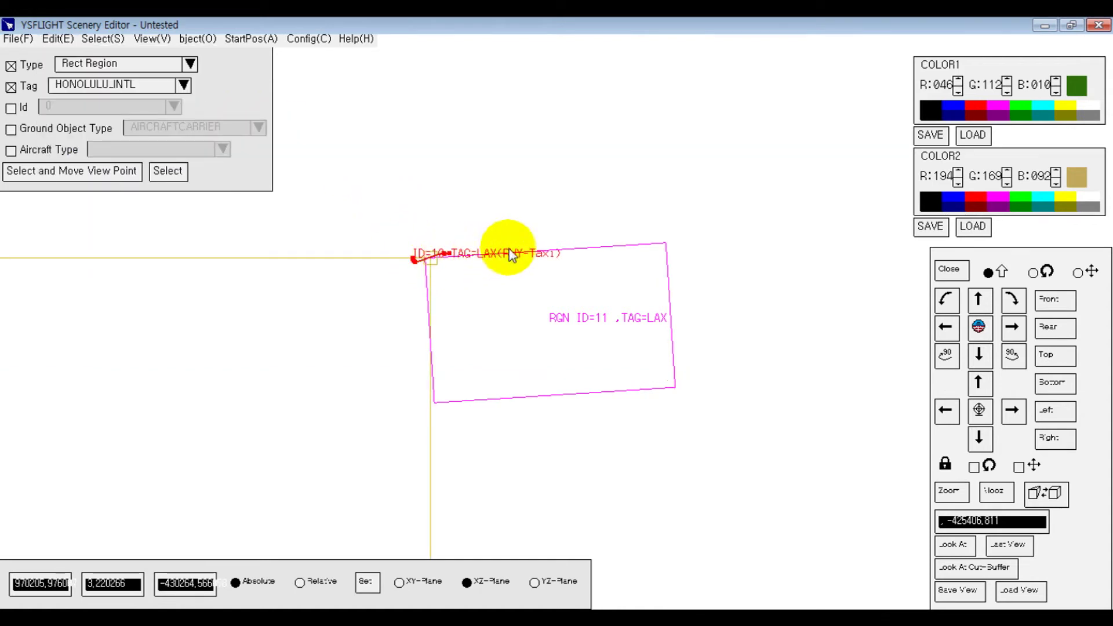
{"action": "left_click", "coordinate": [582, 250]}
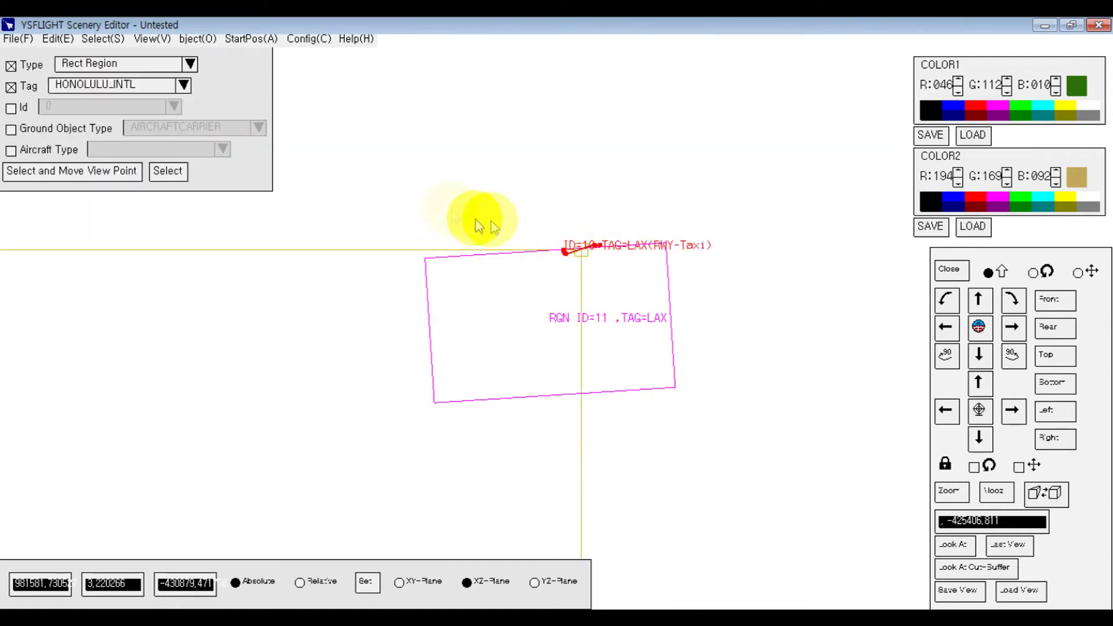
Step: Select the new Air-Route Fix region in the ocean and change its tag to Center
{"action": "left_click", "coordinate": [57, 39]}
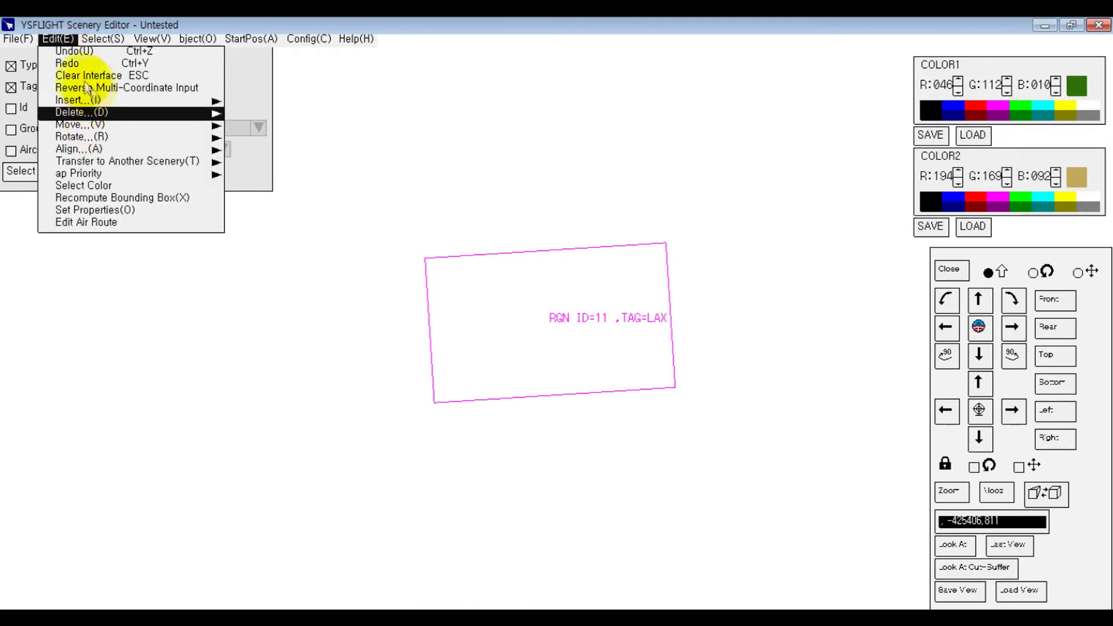
{"action": "mouse_move", "coordinate": [103, 39]}
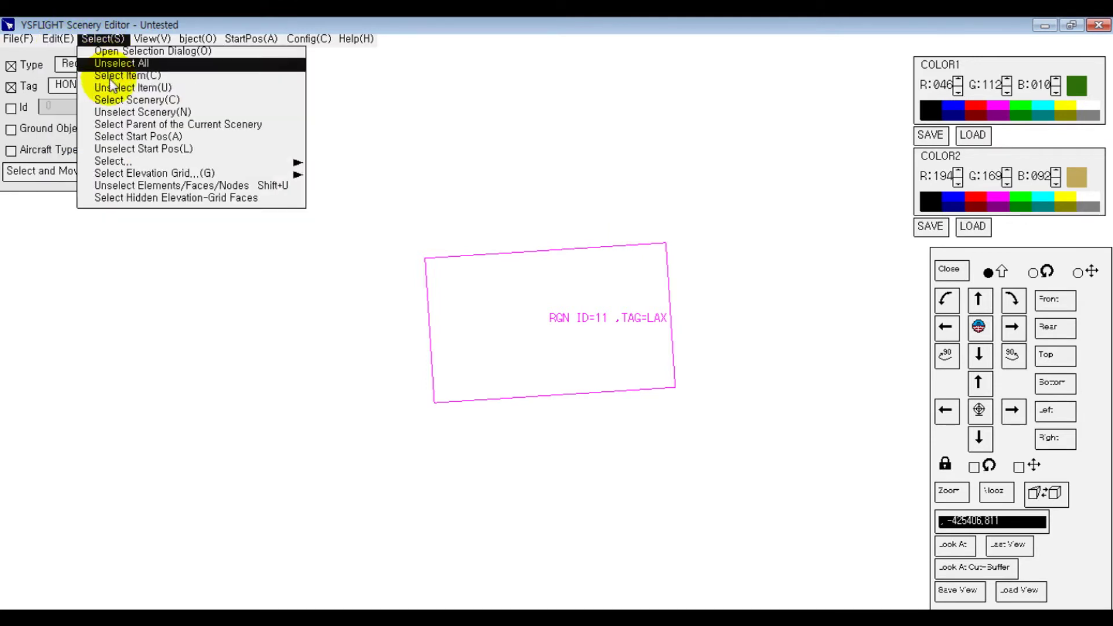
{"action": "left_click", "coordinate": [277, 218]}
{"action": "left_click", "coordinate": [433, 259]}
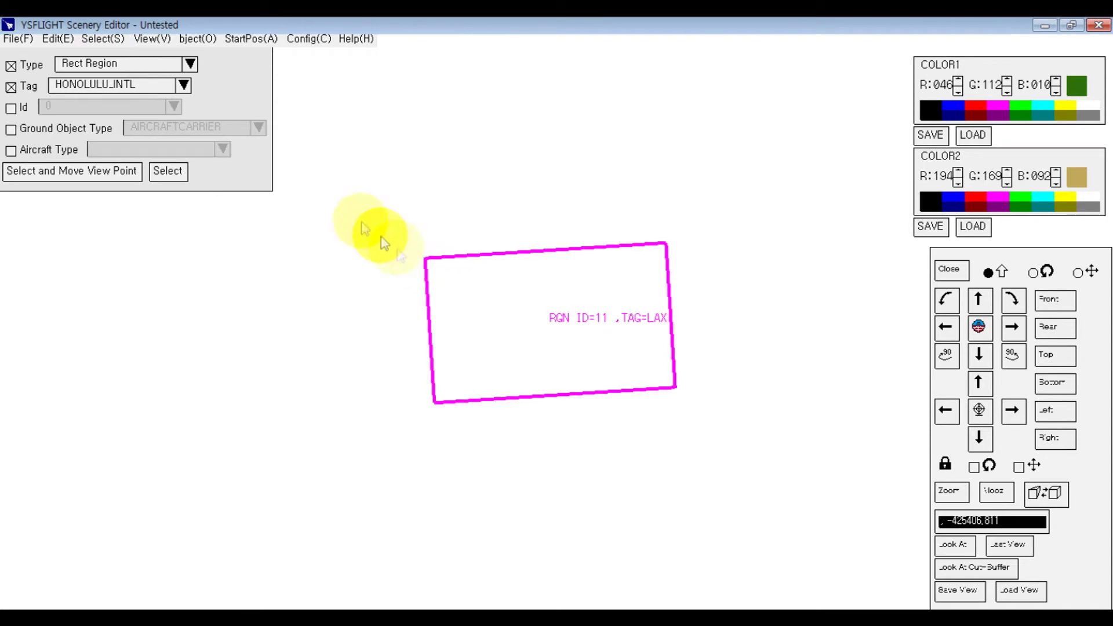
{"action": "left_click", "coordinate": [197, 38]}
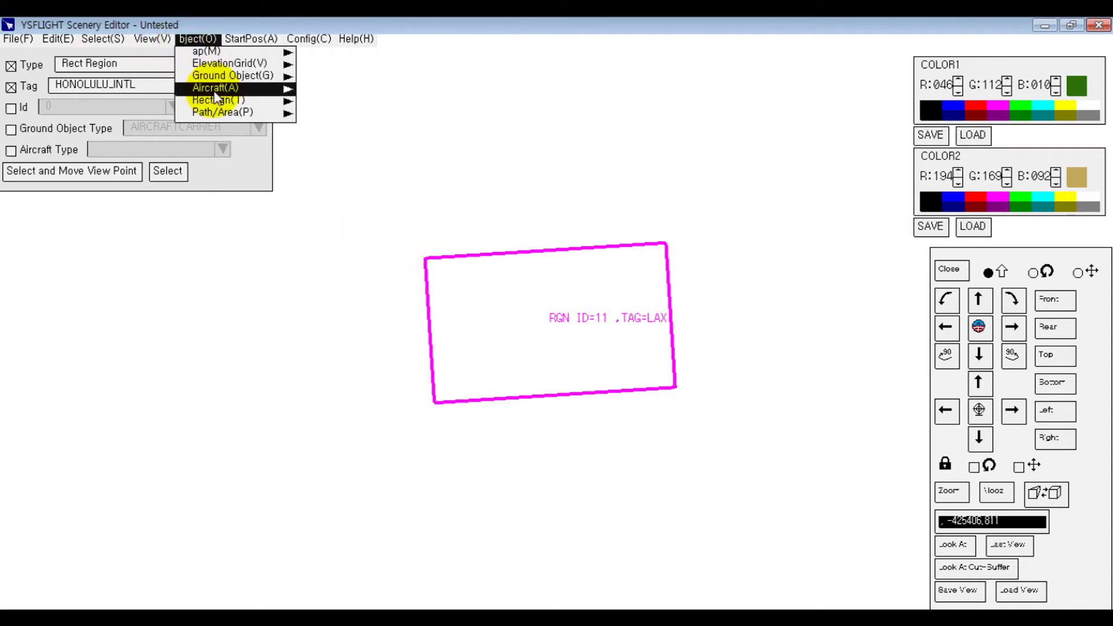
{"action": "mouse_move", "coordinate": [221, 104]}
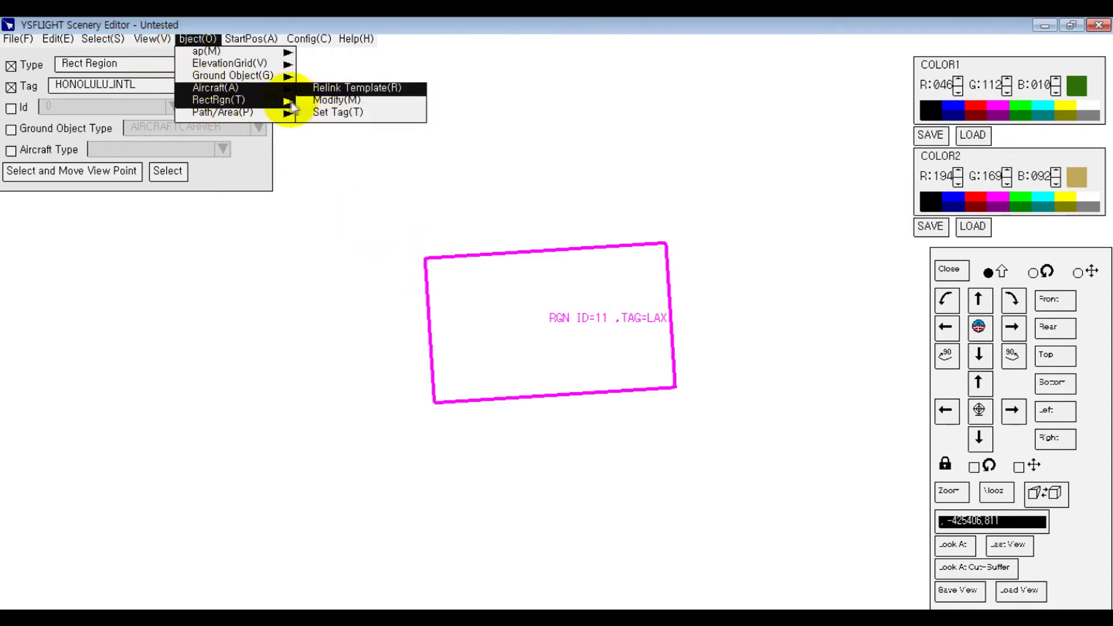
{"action": "mouse_move", "coordinate": [281, 104]}
{"action": "left_click", "coordinate": [326, 101]}
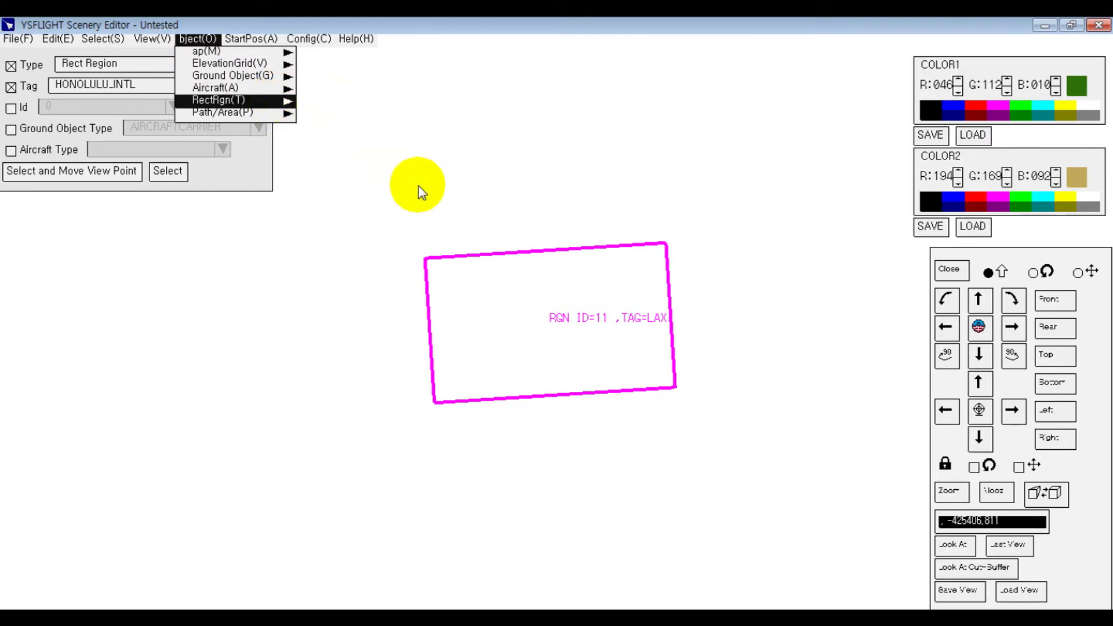
{"action": "left_click", "coordinate": [197, 39]}
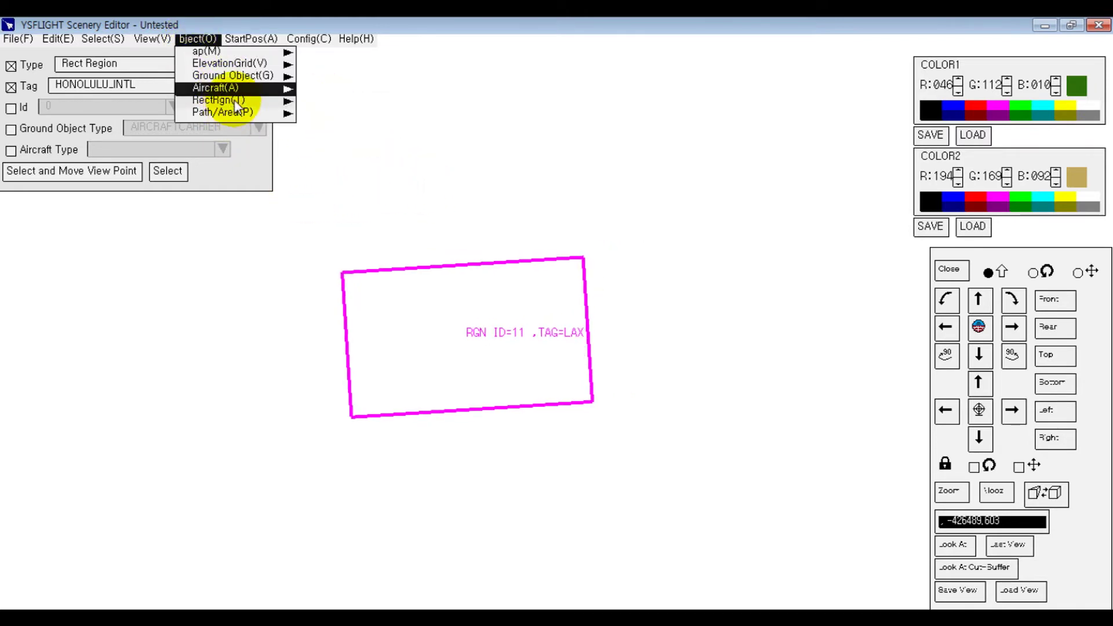
{"action": "mouse_move", "coordinate": [232, 100]}
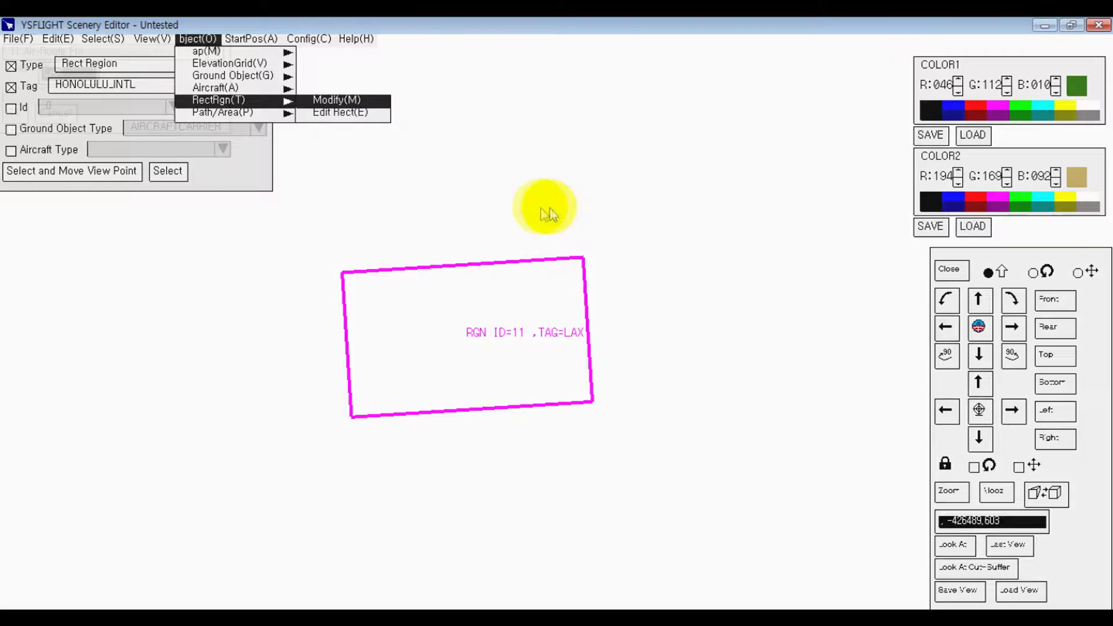
{"action": "left_click", "coordinate": [343, 98]}
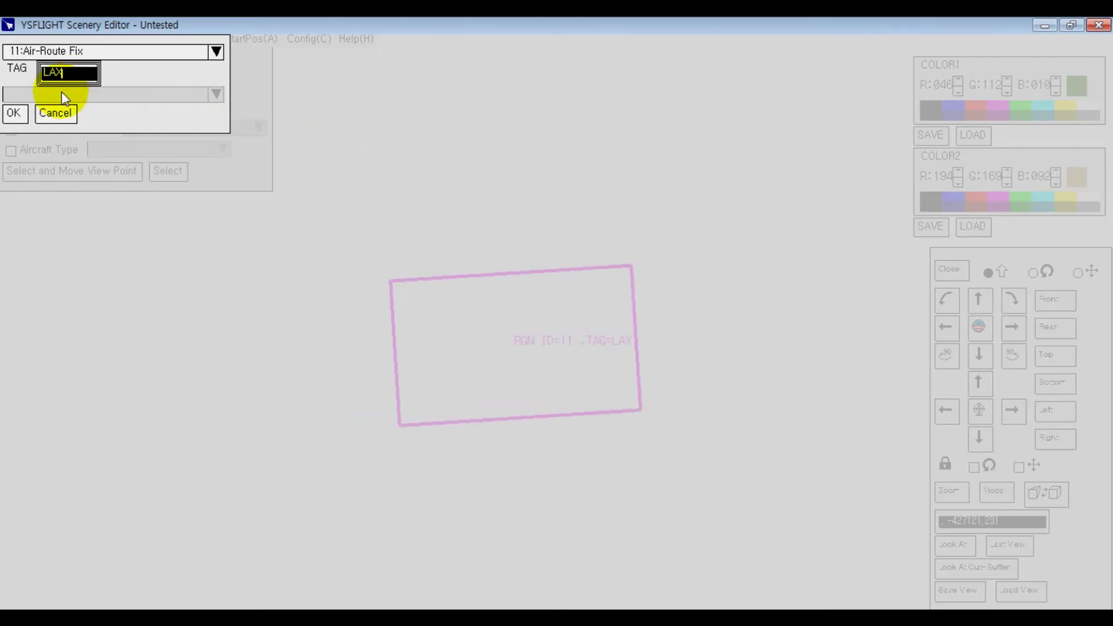
{"action": "type", "text": "Center"}
{"action": "left_click", "coordinate": [14, 113]}
Step: Examine the Center fix region over the ocean and the surrounding map back to the Hawaiian islands
{"action": "scroll", "coordinate": [590, 336], "scroll_direction": "down", "scroll_amount": 2}
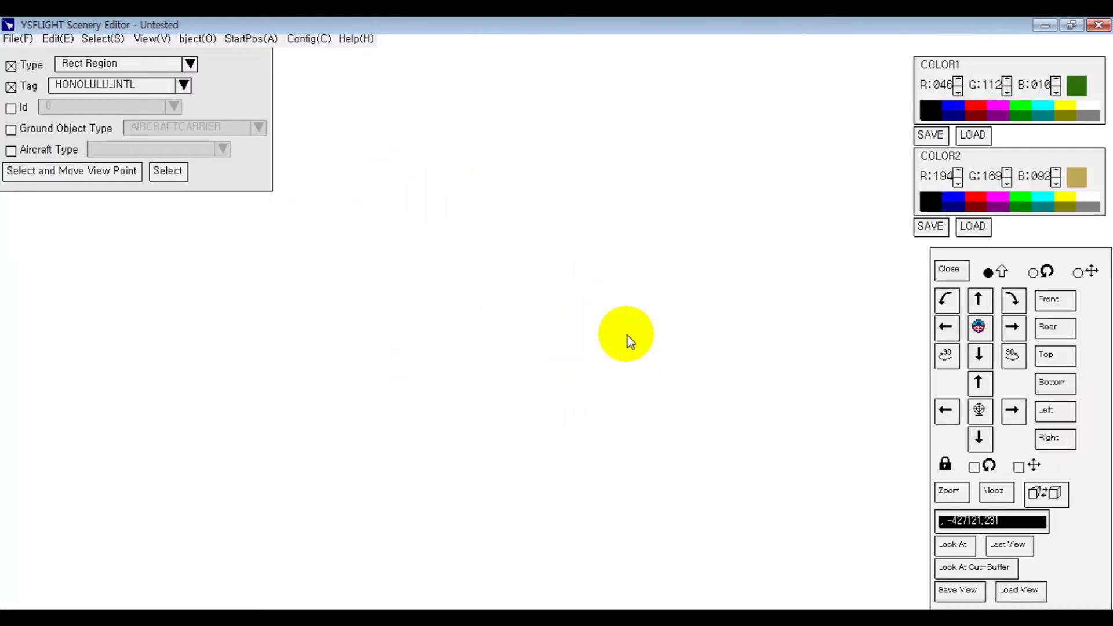
{"action": "scroll", "coordinate": [529, 283], "scroll_direction": "up", "scroll_amount": 2}
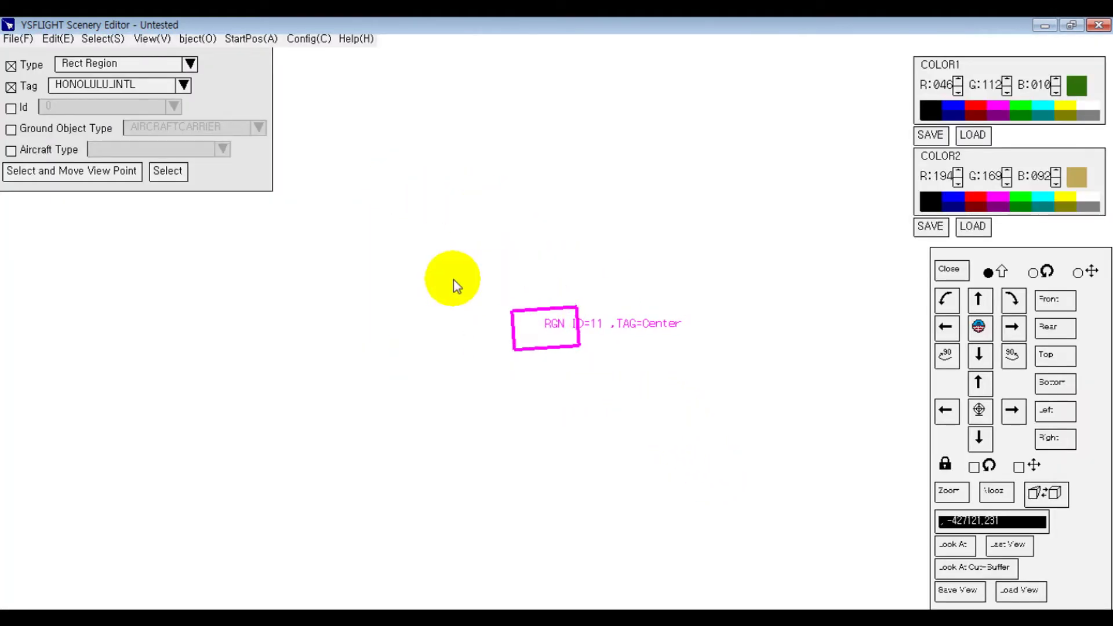
{"action": "scroll", "coordinate": [545, 348], "scroll_direction": "down", "scroll_amount": 2}
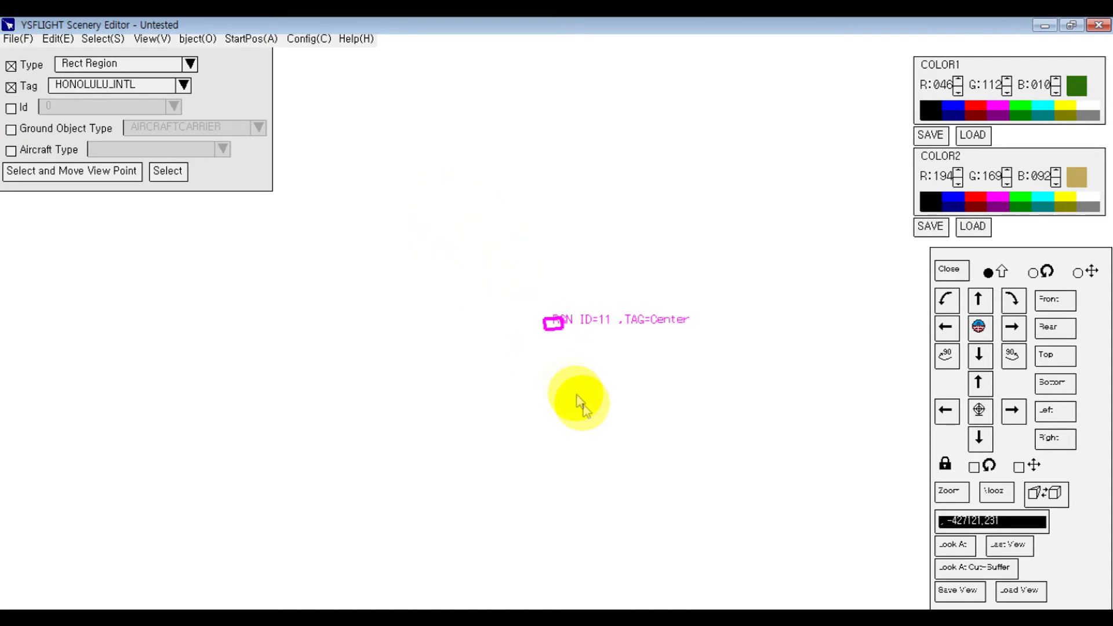
{"action": "middle_click_drag", "start_coordinate": [531, 429], "coordinate": [813, 263]}
{"action": "middle_click_drag", "start_coordinate": [470, 441], "coordinate": [637, 211]}
{"action": "middle_click_drag", "start_coordinate": [573, 259], "coordinate": [464, 54]}
{"action": "scroll", "coordinate": [551, 249], "scroll_direction": "up", "scroll_amount": 2}
{"action": "mouse_move", "coordinate": [551, 249]}
{"action": "middle_mouse_down"}
{"action": "mouse_move", "coordinate": [423, 111]}
{"action": "mouse_move", "coordinate": [354, 212]}
{"action": "middle_mouse_up"}
{"action": "middle_click_drag", "start_coordinate": [571, 287], "coordinate": [464, 254]}
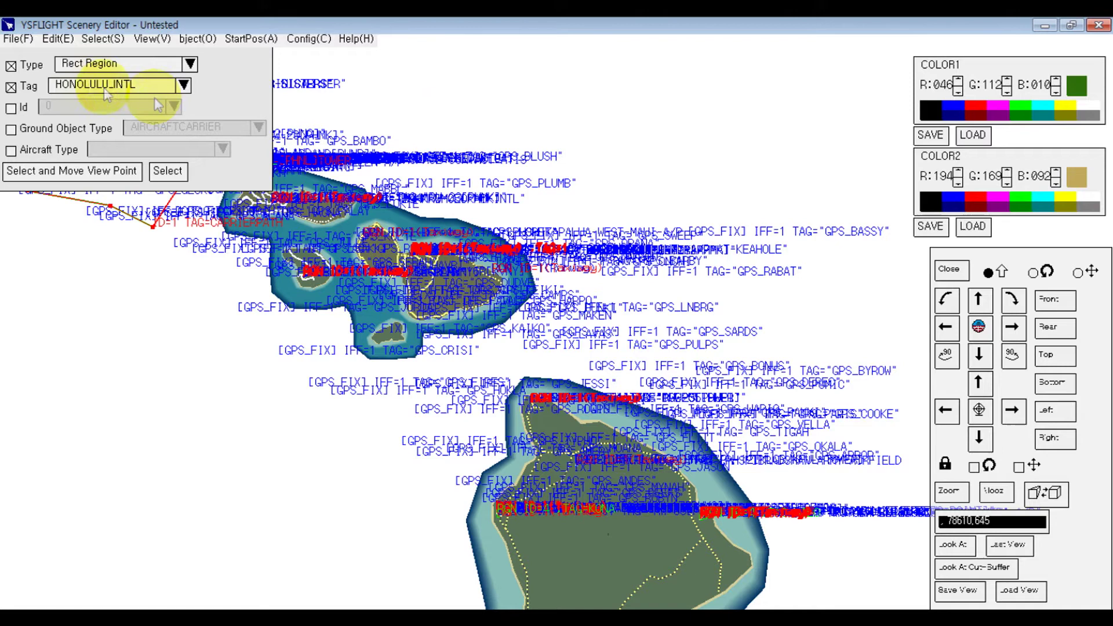
Step: Open the air-route editor and add a new air route named HNL to LAX
{"action": "left_click", "coordinate": [58, 38]}
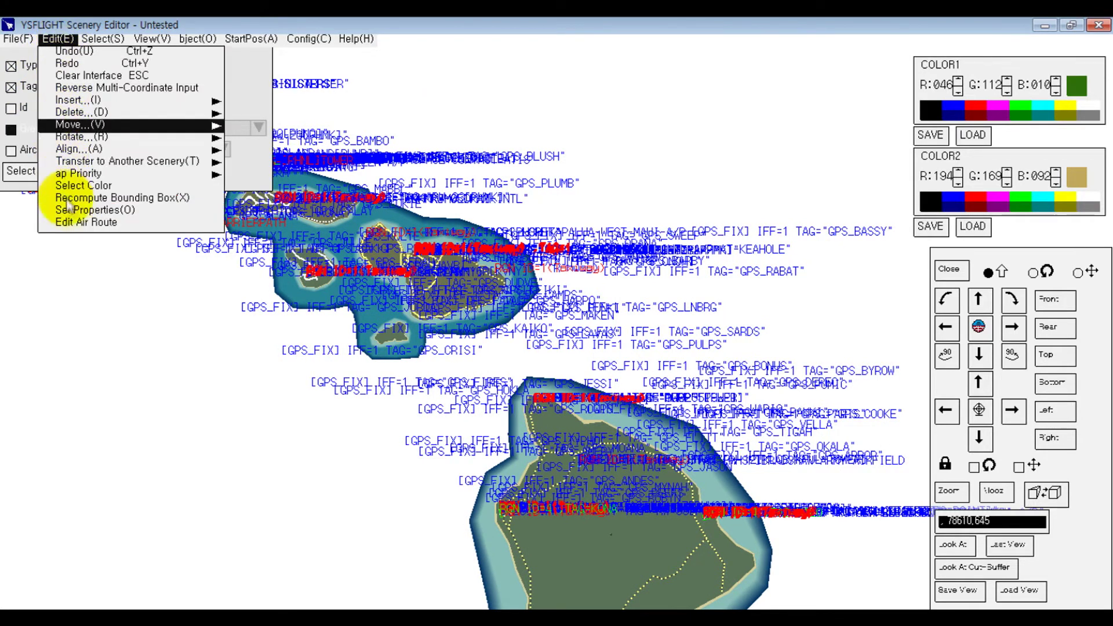
{"action": "left_click", "coordinate": [84, 225]}
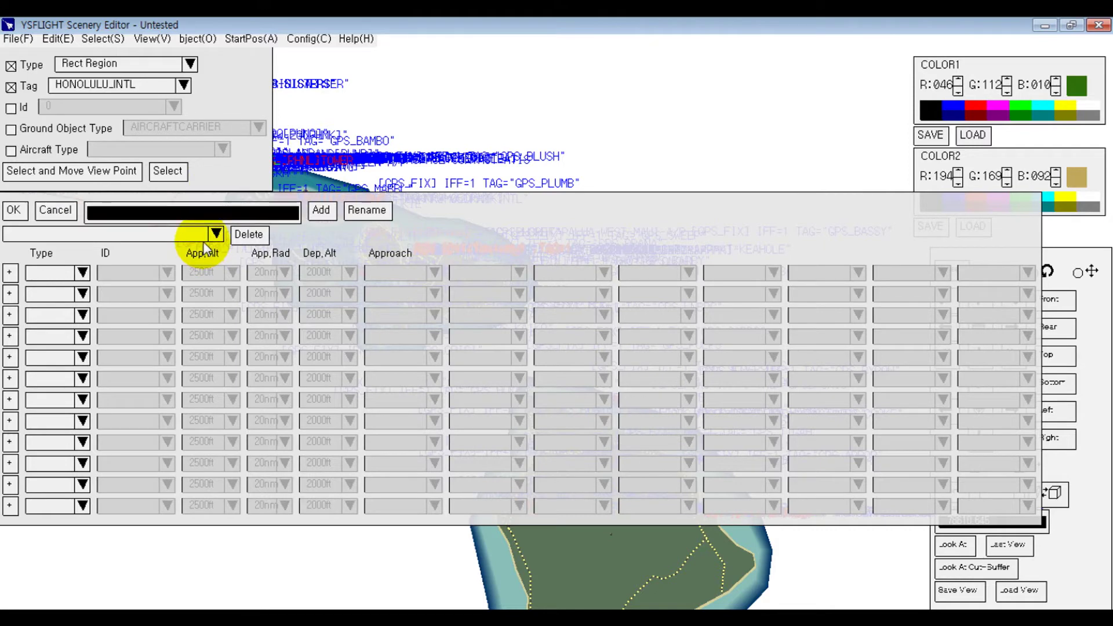
{"action": "left_click", "coordinate": [194, 234]}
{"action": "left_click", "coordinate": [214, 233]}
{"action": "left_click", "coordinate": [214, 233]}
{"action": "left_click", "coordinate": [207, 219]}
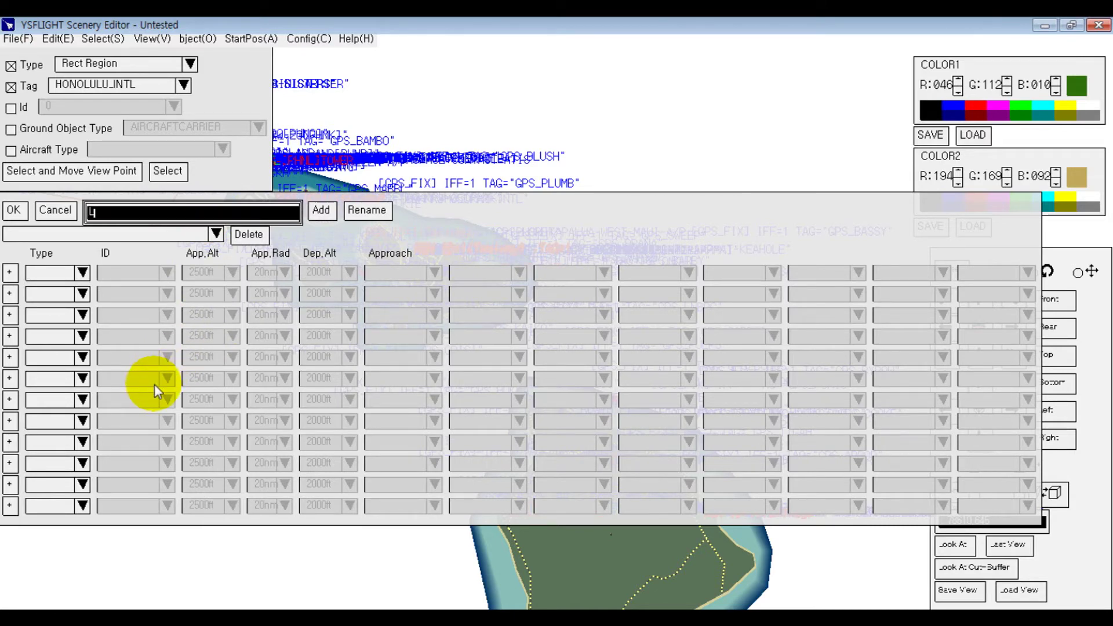
{"action": "type", "text": "HNL to LAX"}
{"action": "left_click", "coordinate": [321, 210]}
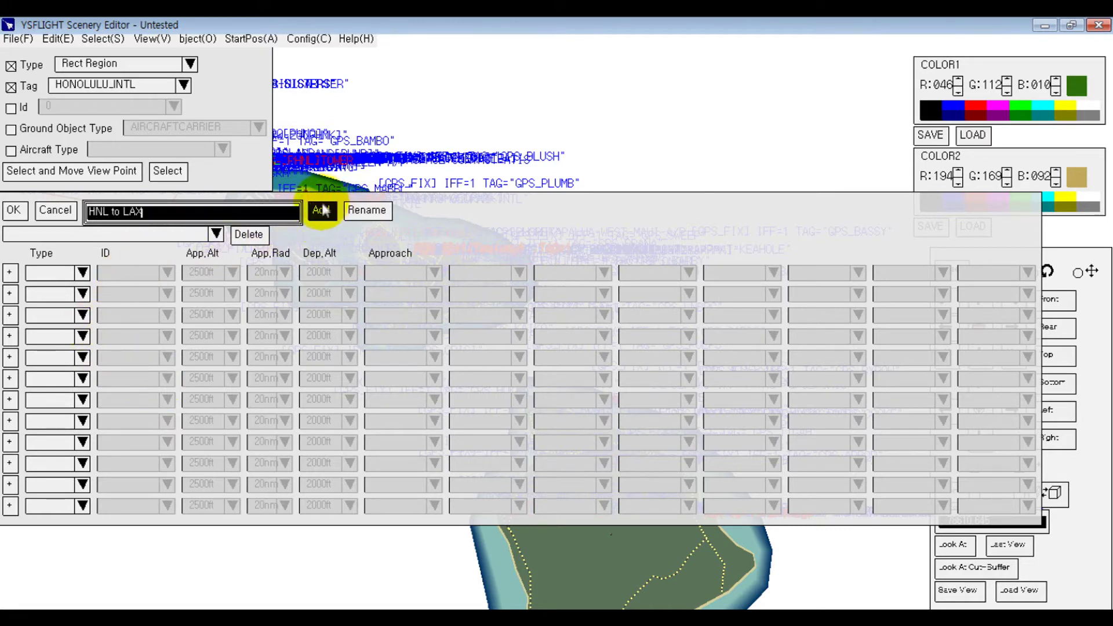
Step: Set the first waypoint of the HNL to LAX route to type AIRPORT with ID HONOLULU_INTL
{"action": "left_click", "coordinate": [51, 273]}
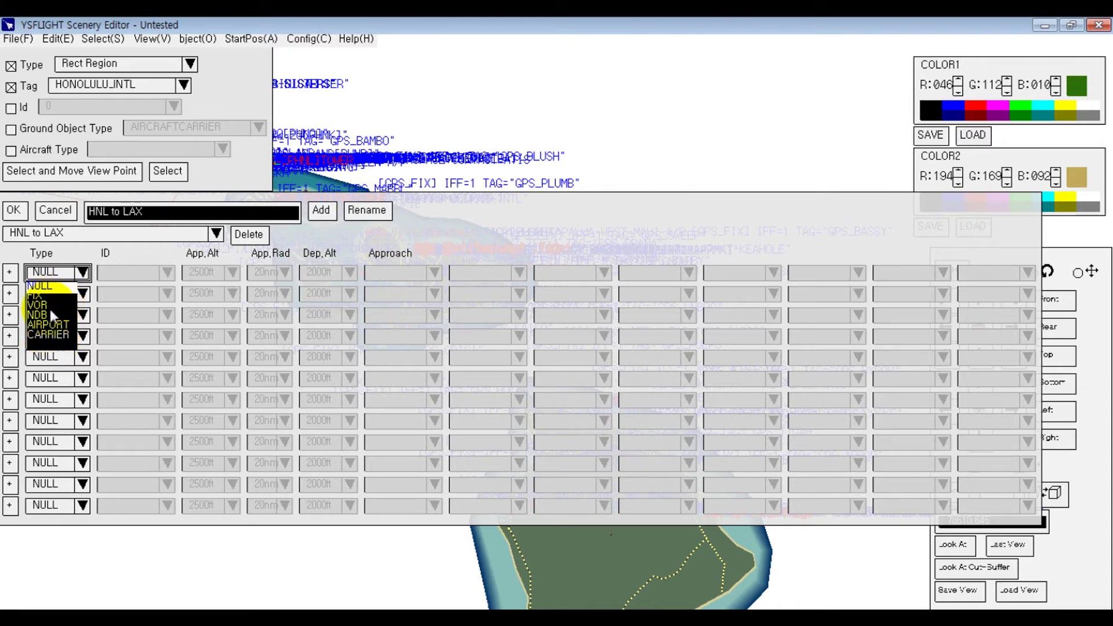
{"action": "left_click", "coordinate": [49, 324]}
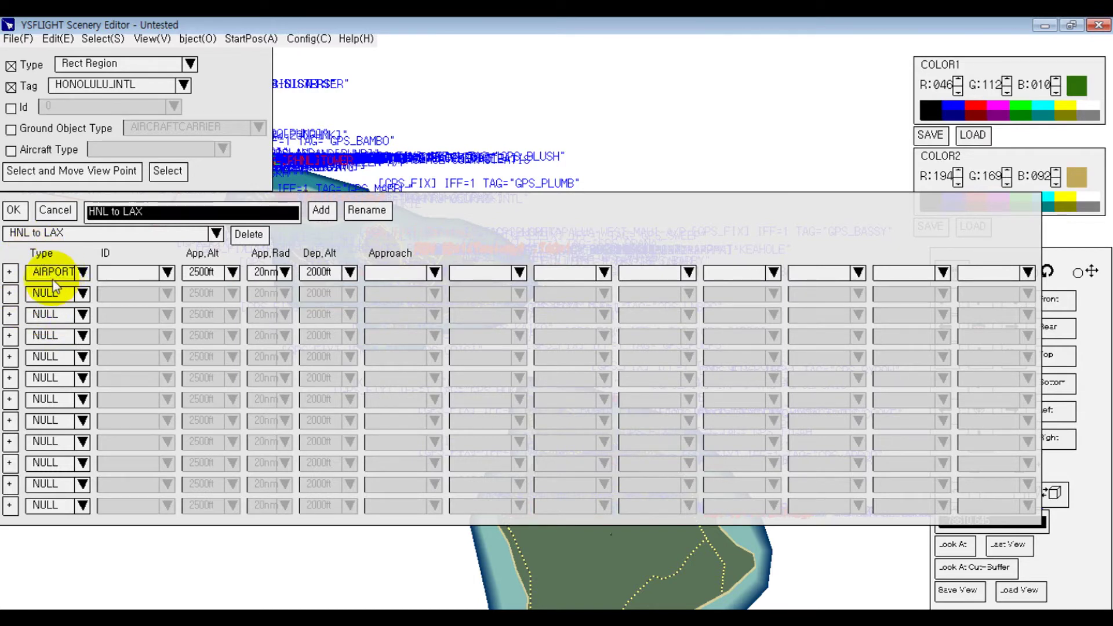
{"action": "left_click", "coordinate": [167, 273]}
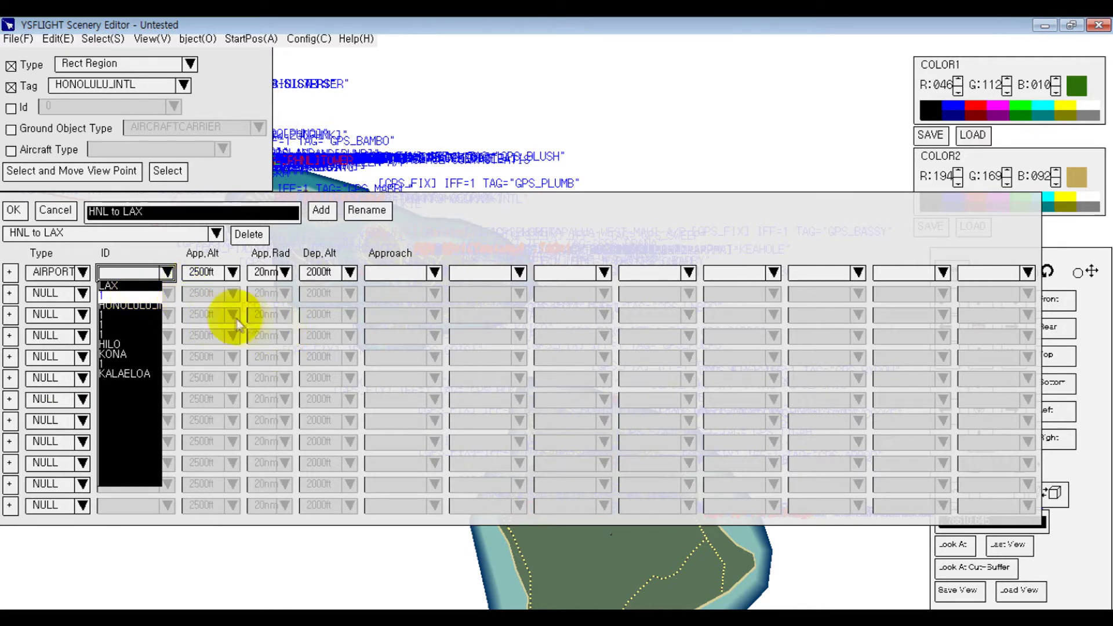
{"action": "left_click", "coordinate": [206, 268]}
{"action": "left_click", "coordinate": [167, 273]}
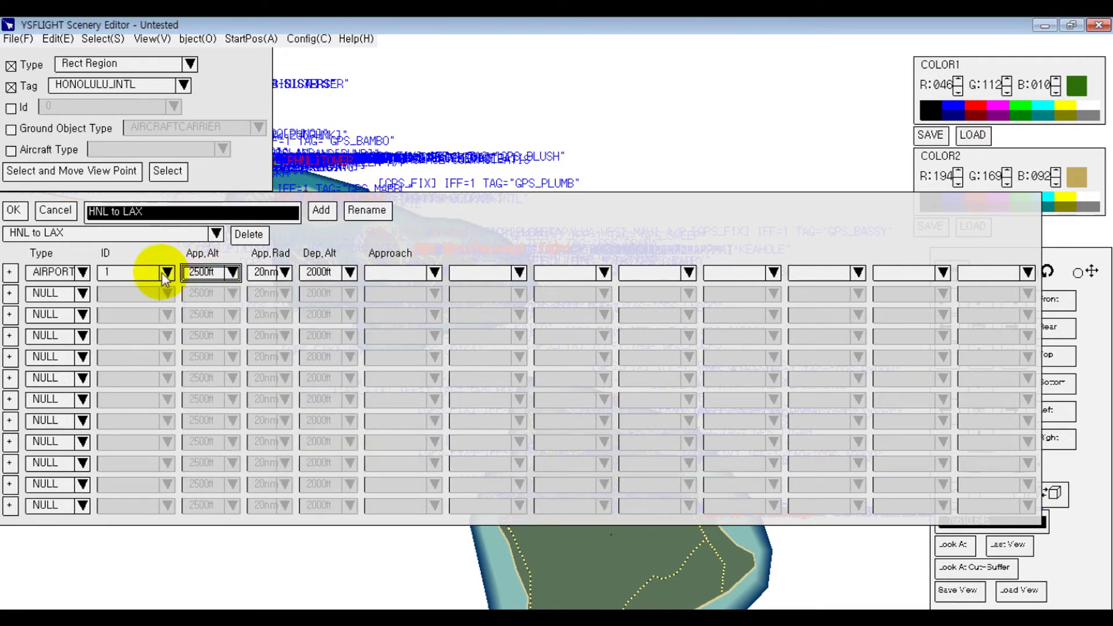
{"action": "left_click", "coordinate": [164, 273]}
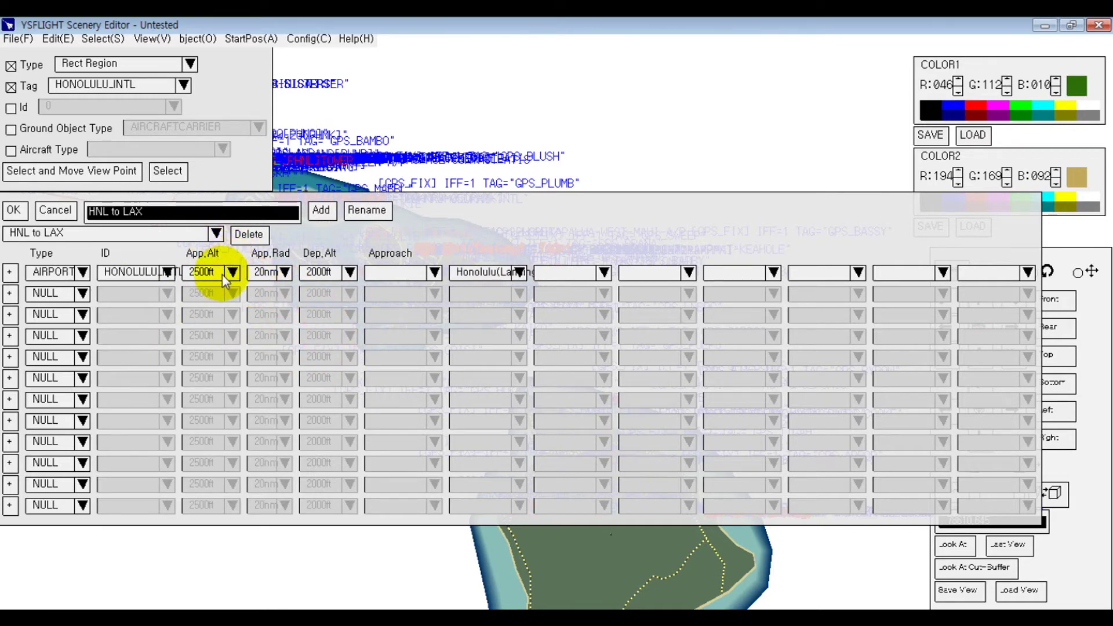
Step: Keep Honolulu's approach altitude at 2500ft, assign Honolulu(Landing) as its first approach and clear the second approach entry
{"action": "left_click", "coordinate": [221, 273]}
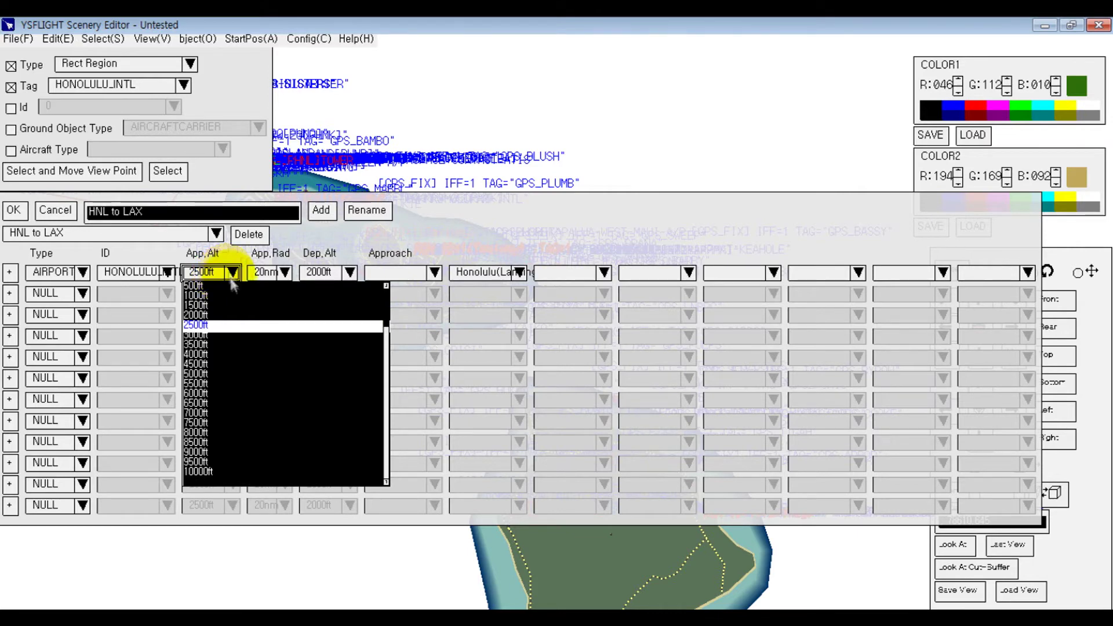
{"action": "left_click", "coordinate": [228, 273]}
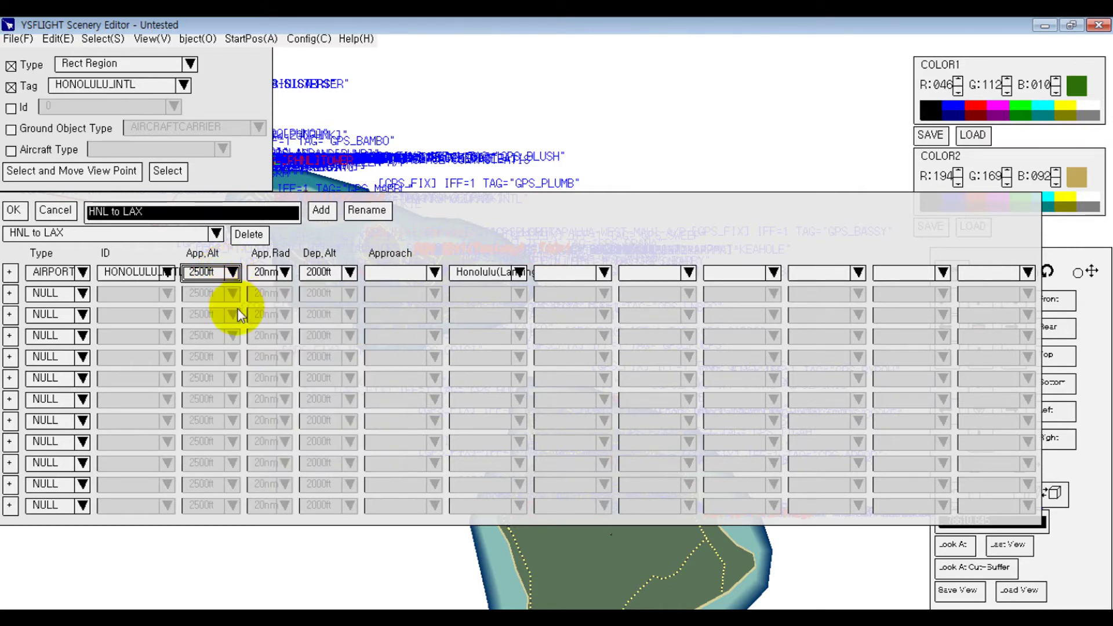
{"action": "left_click", "coordinate": [432, 273]}
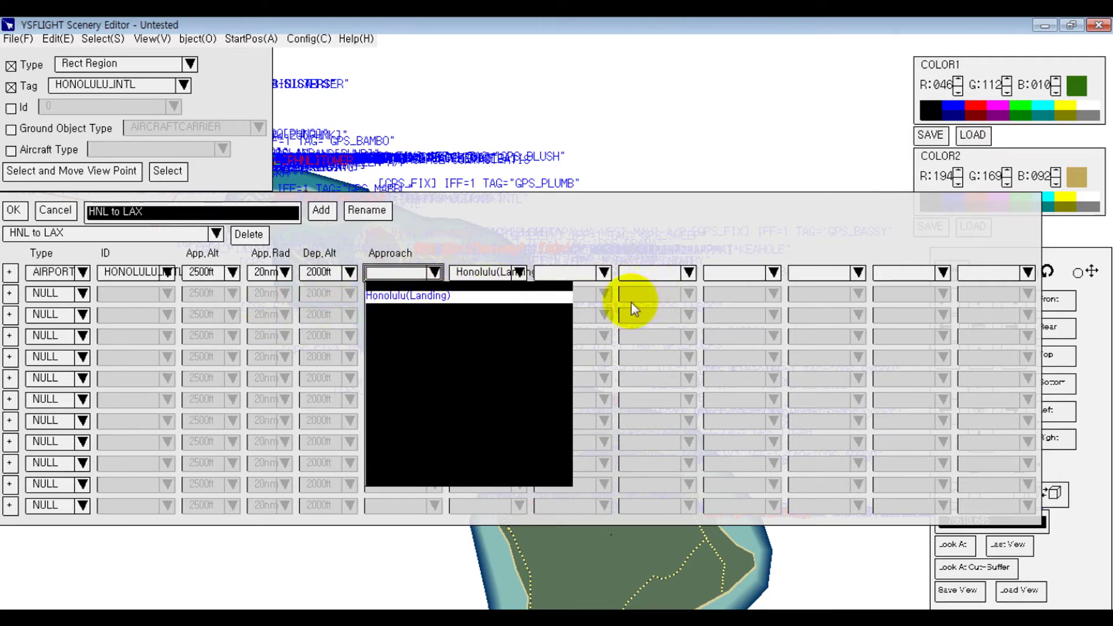
{"action": "left_click", "coordinate": [603, 273]}
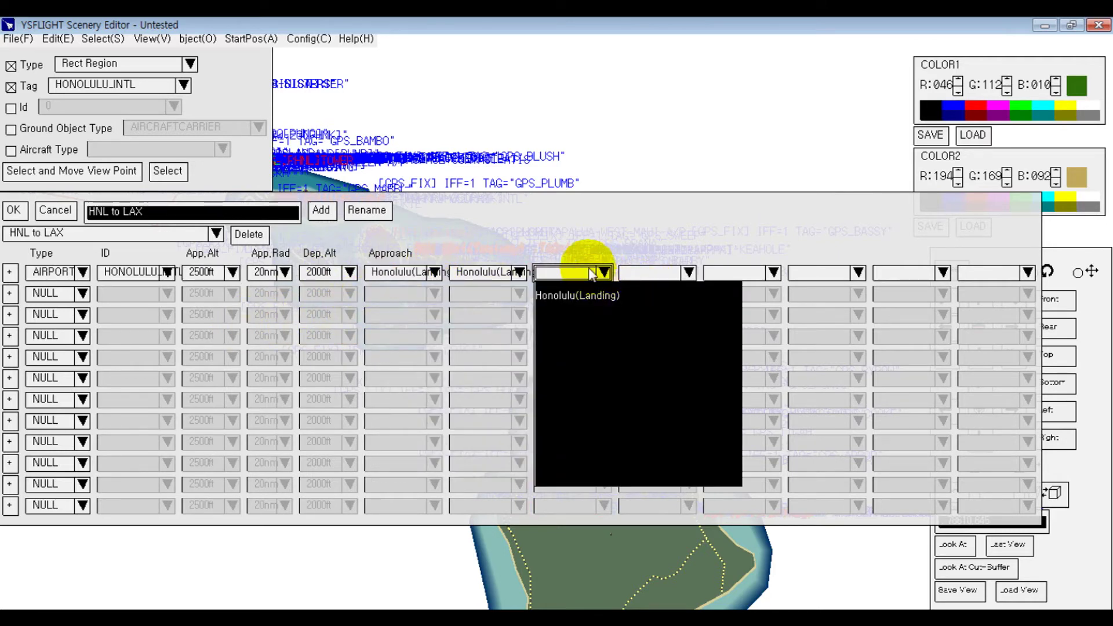
{"action": "left_click", "coordinate": [503, 225]}
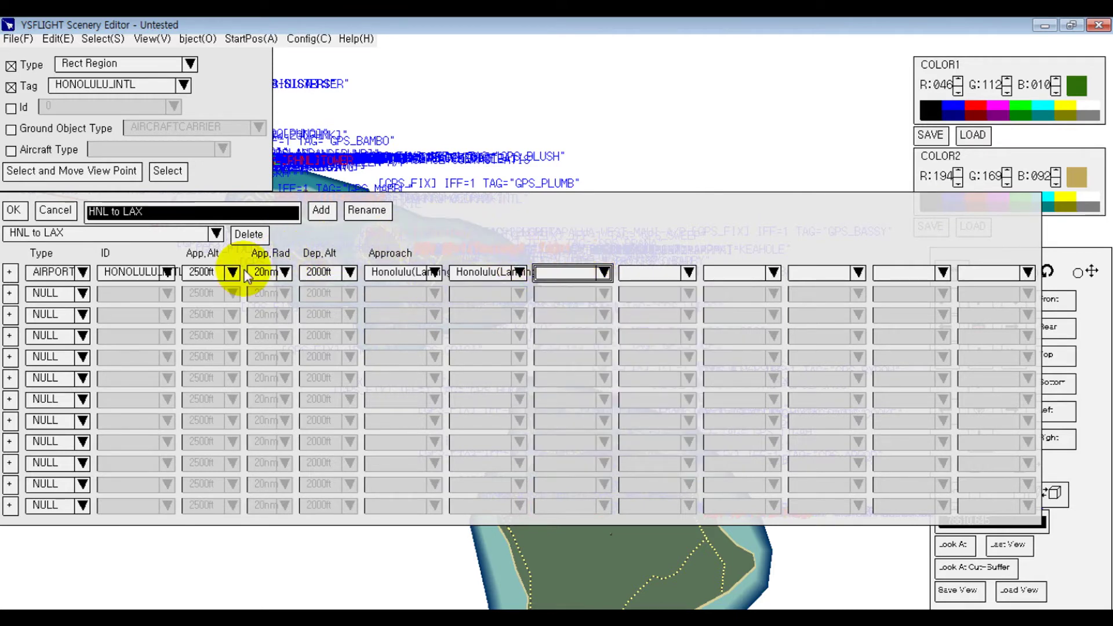
{"action": "left_click", "coordinate": [488, 276]}
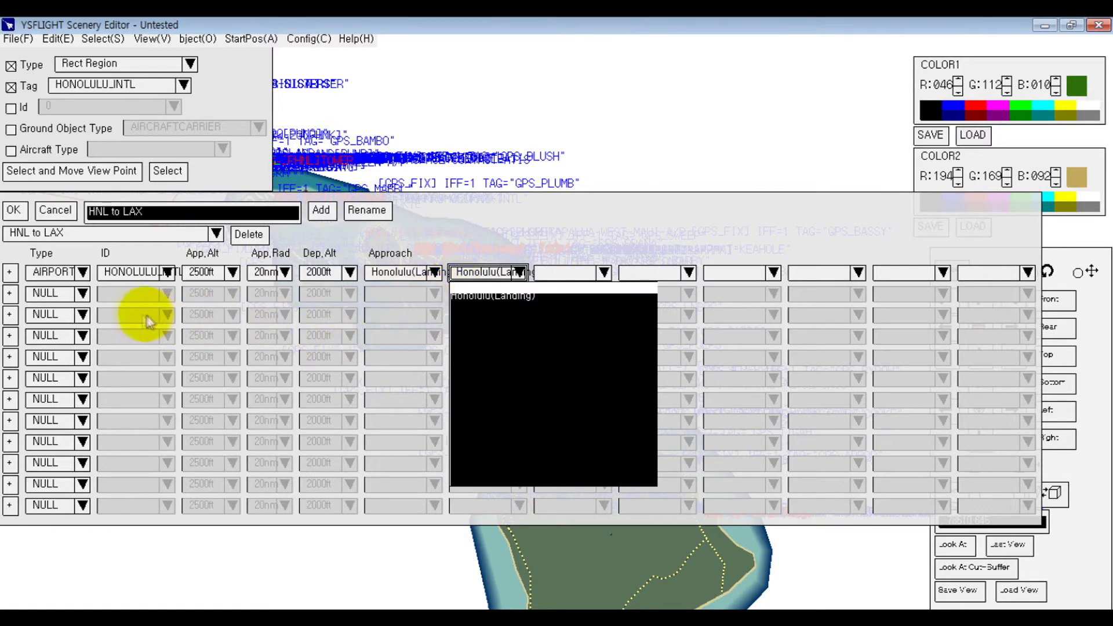
Step: Make the route's second waypoint a FIX with ID Center and an altitude of 23500ft
{"action": "left_click", "coordinate": [83, 293]}
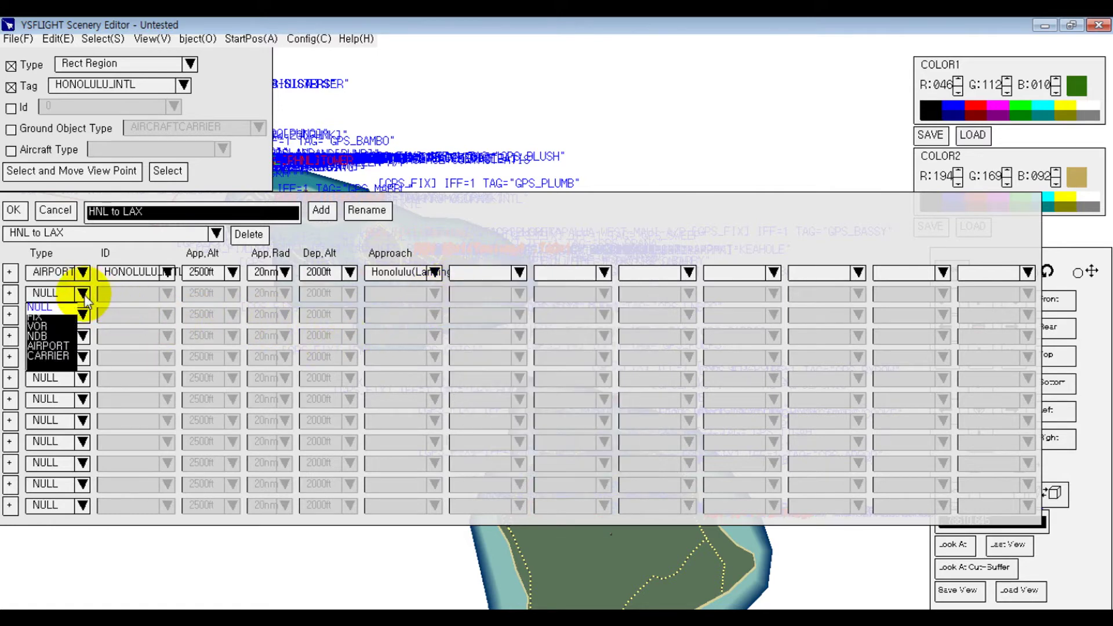
{"action": "left_click", "coordinate": [51, 317]}
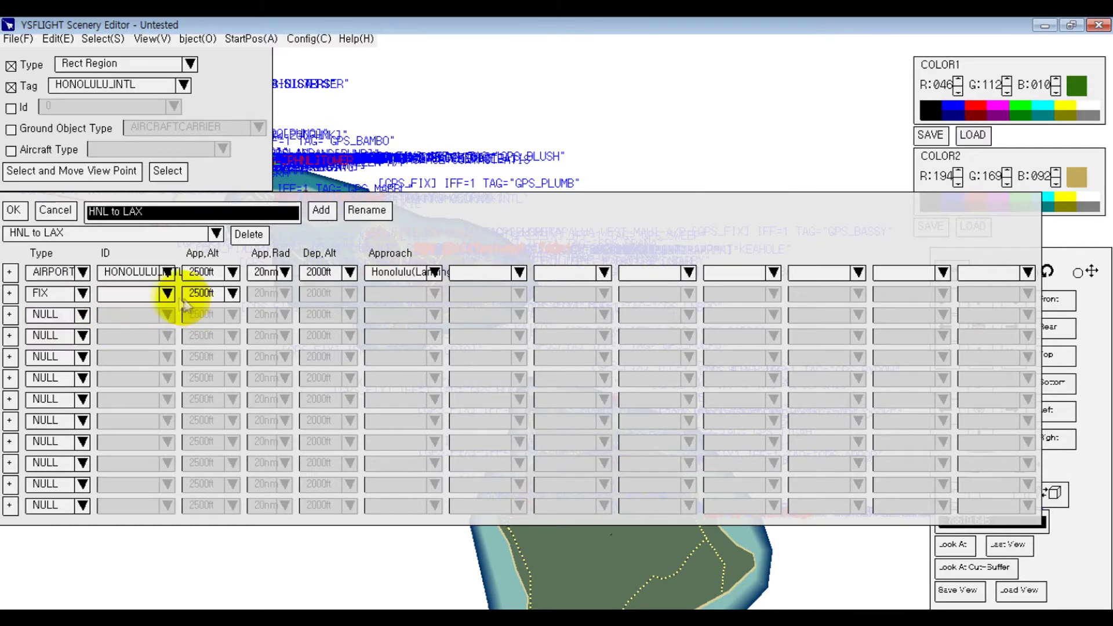
{"action": "left_click", "coordinate": [167, 293]}
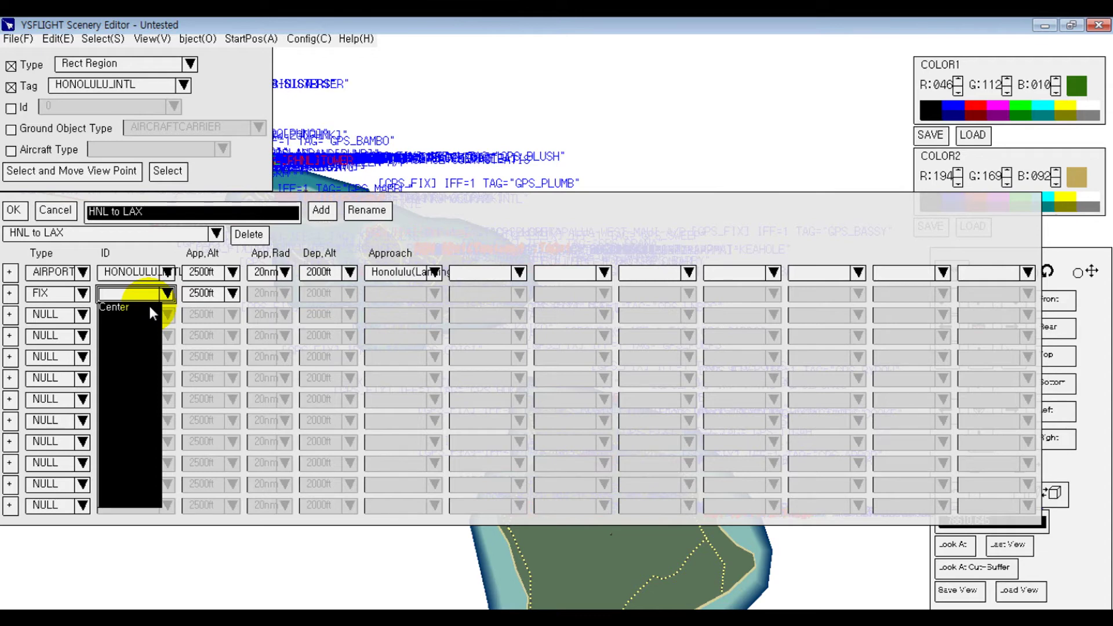
{"action": "left_click", "coordinate": [167, 293]}
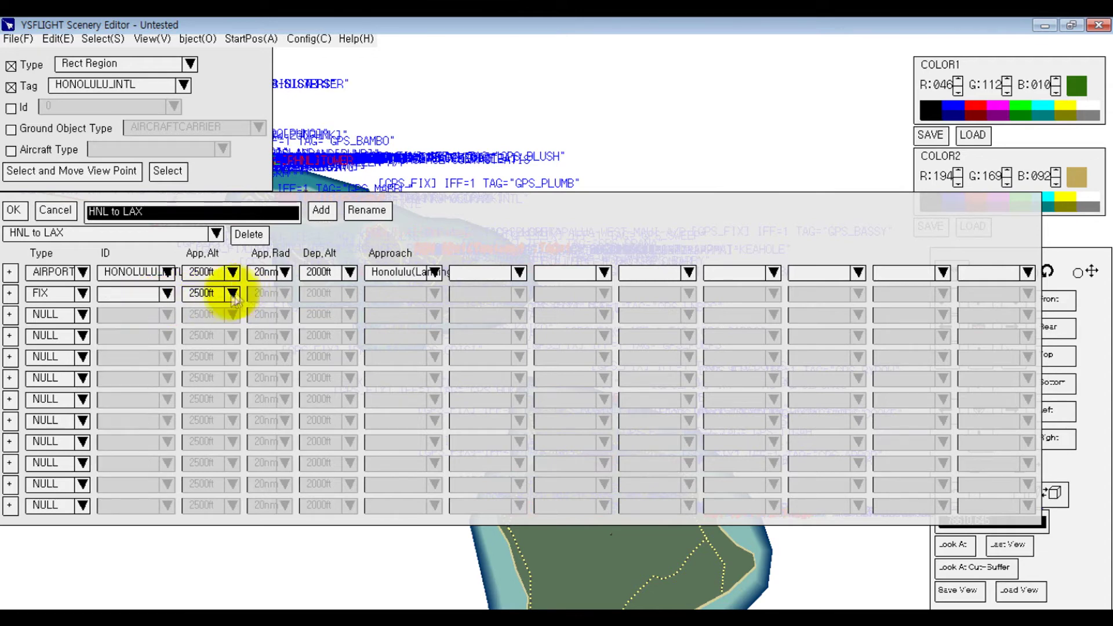
{"action": "left_click", "coordinate": [168, 294]}
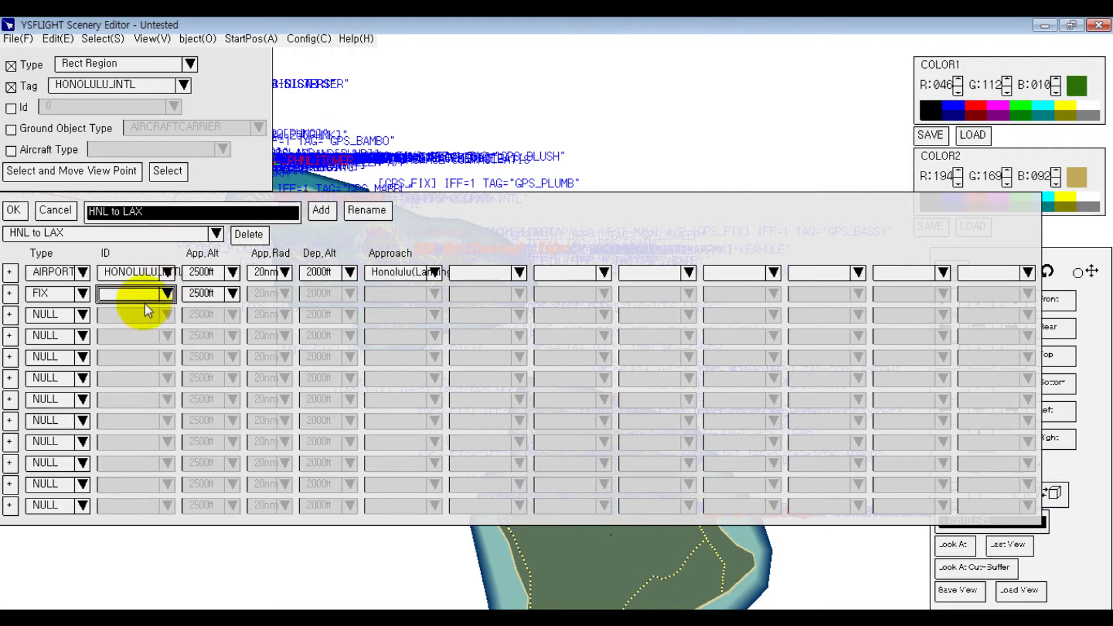
{"action": "left_click", "coordinate": [121, 311]}
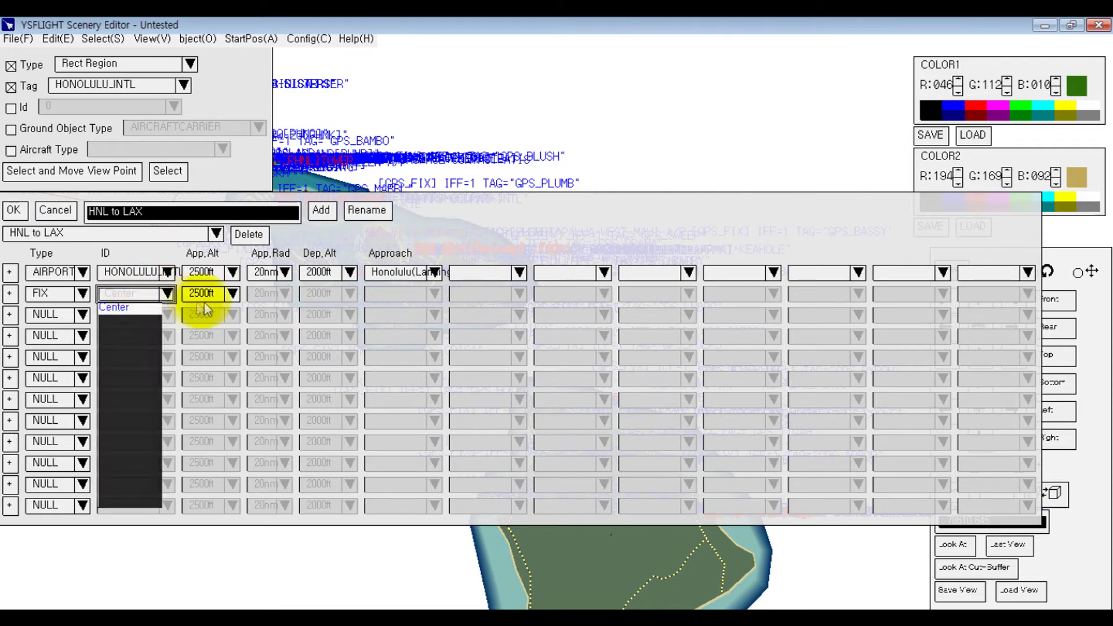
{"action": "left_click", "coordinate": [232, 292]}
{"action": "mouse_move", "coordinate": [393, 379]}
{"action": "left_mouse_down"}
{"action": "mouse_move", "coordinate": [390, 323]}
{"action": "mouse_move", "coordinate": [391, 401]}
{"action": "left_mouse_up"}
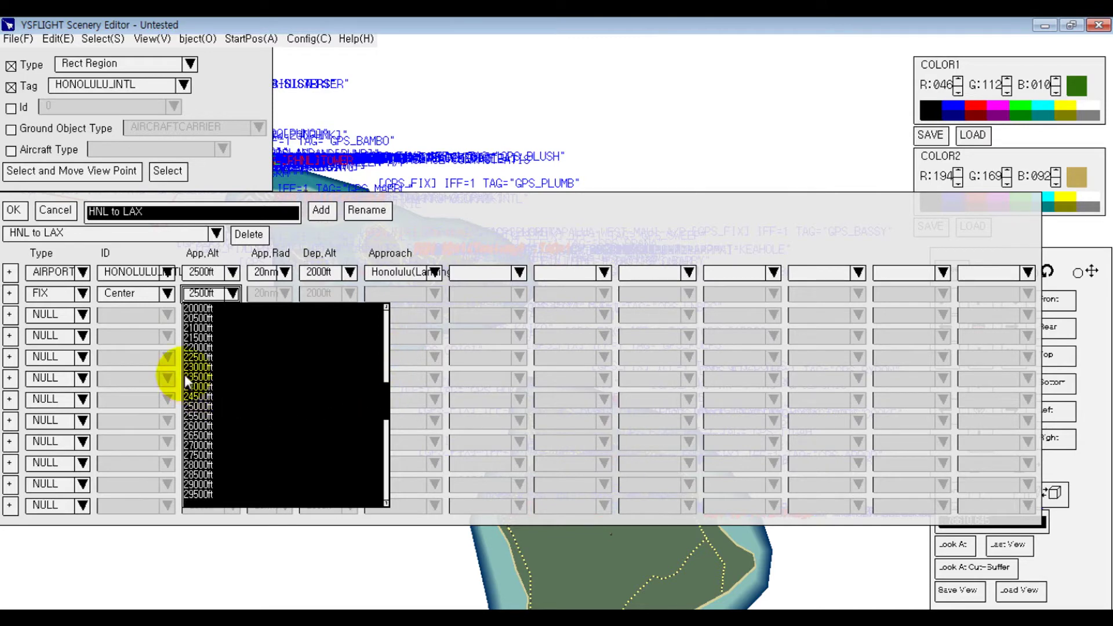
{"action": "scroll", "coordinate": [207, 349], "scroll_direction": "down", "scroll_amount": 1}
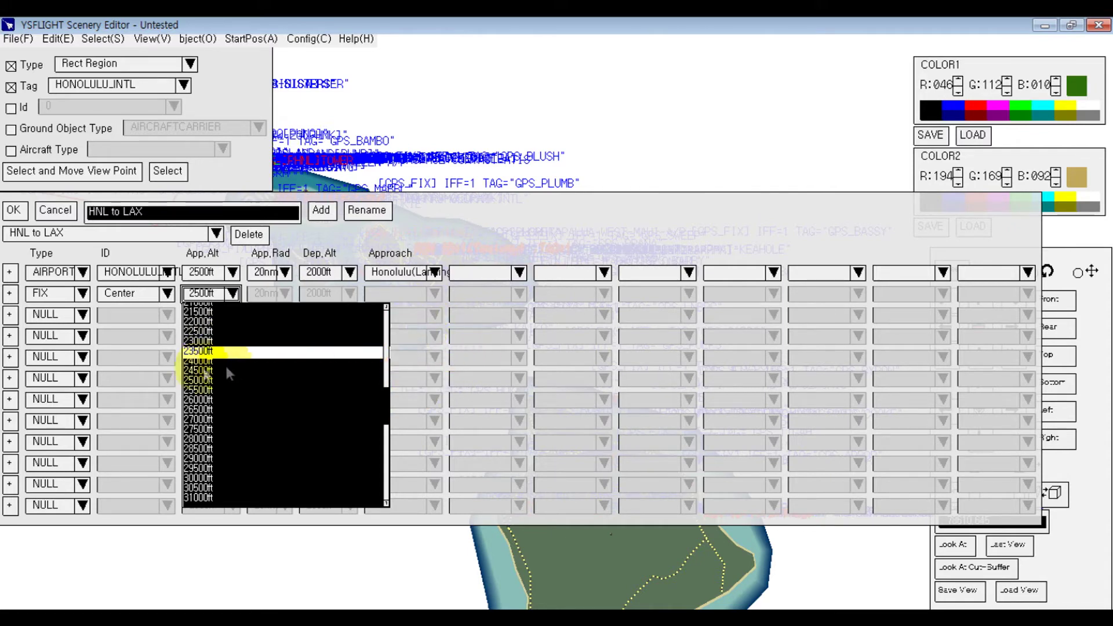
Step: Set the route's third waypoint to type AIRPORT with ID LAX
{"action": "left_click", "coordinate": [45, 332]}
{"action": "left_click", "coordinate": [48, 318]}
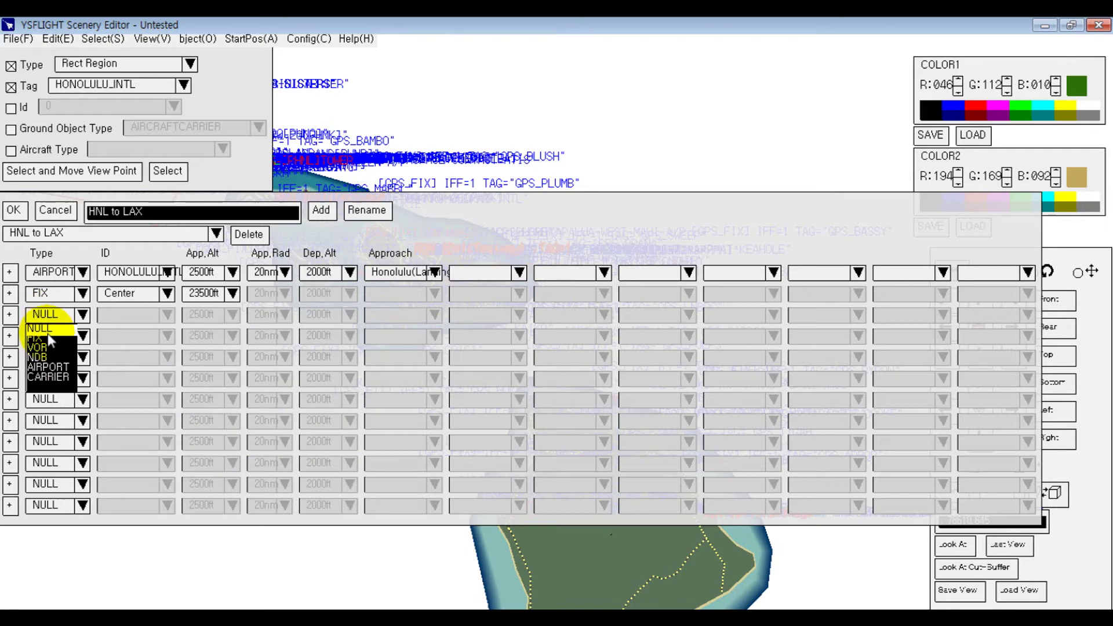
{"action": "left_click", "coordinate": [47, 366]}
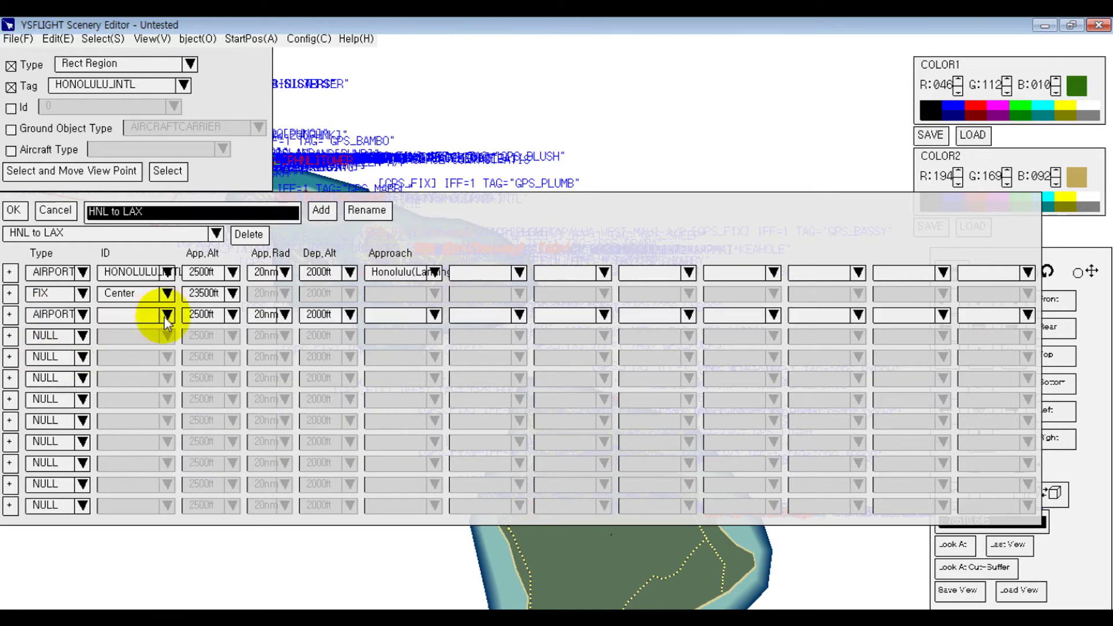
{"action": "left_click", "coordinate": [165, 316]}
{"action": "left_click", "coordinate": [141, 326]}
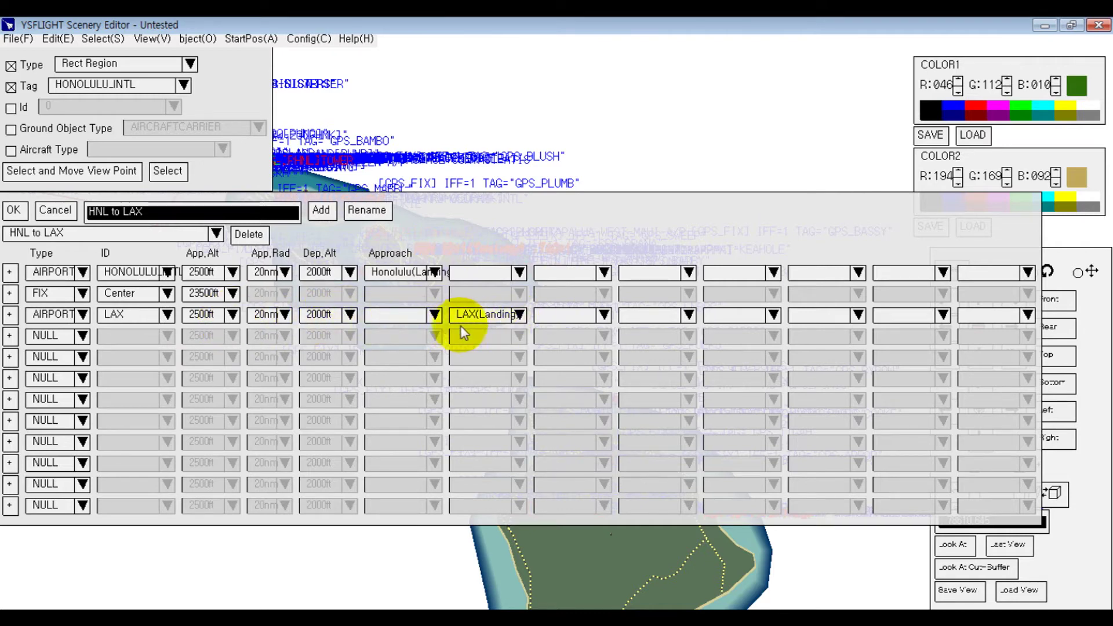
Step: Assign LAX(Landing) as LAX's first approach, clear its second approach entry and accept the air route
{"action": "left_click", "coordinate": [432, 315]}
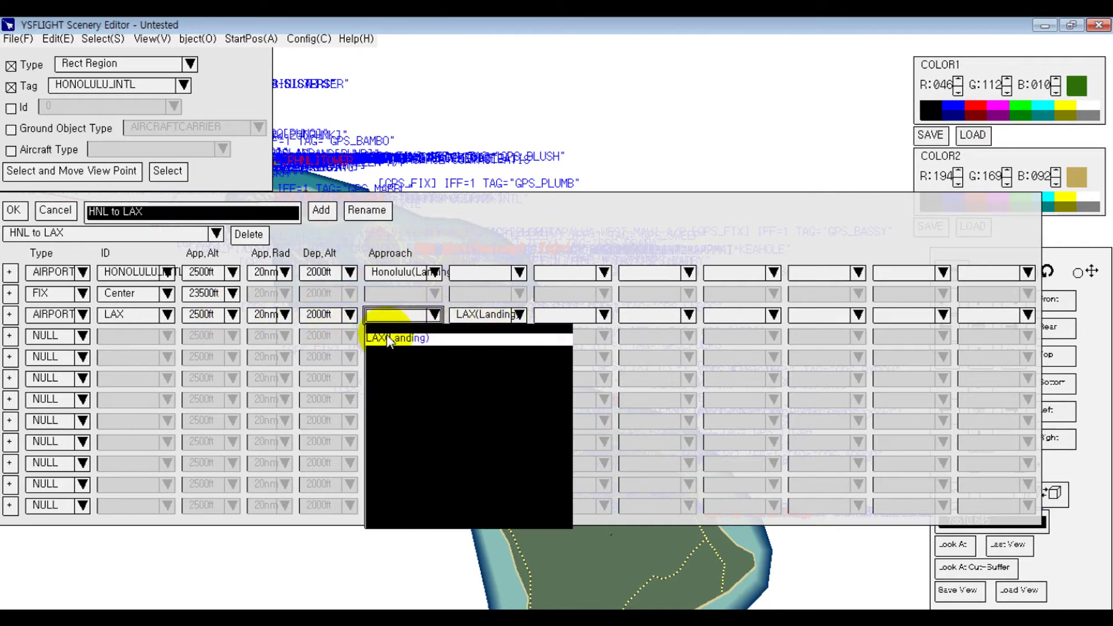
{"action": "left_click", "coordinate": [388, 339]}
{"action": "left_click", "coordinate": [464, 314]}
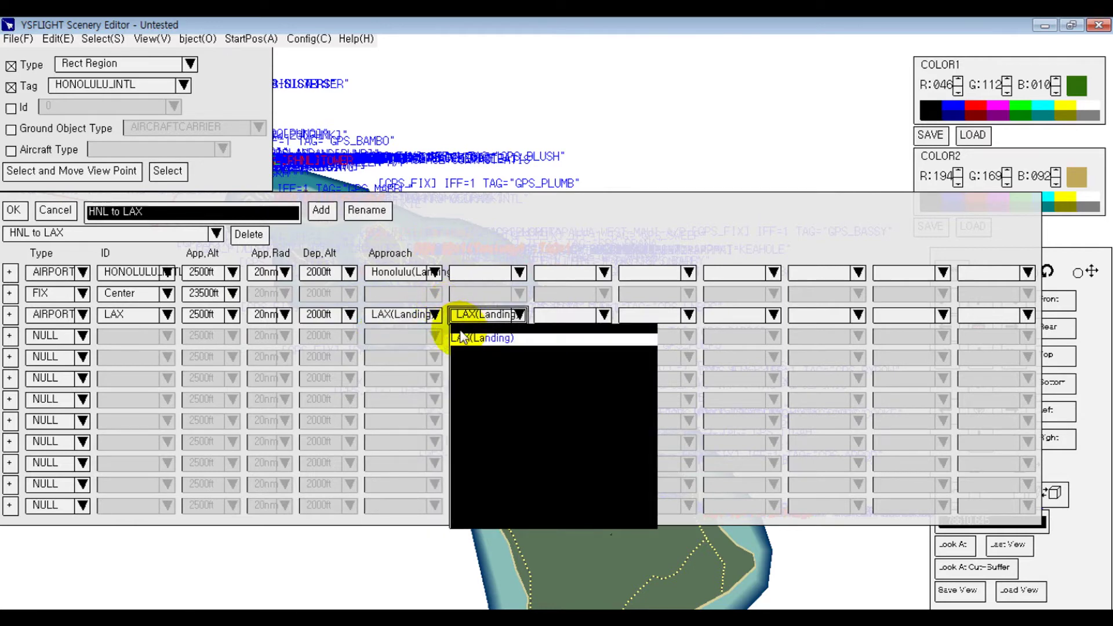
{"action": "left_click", "coordinate": [465, 328]}
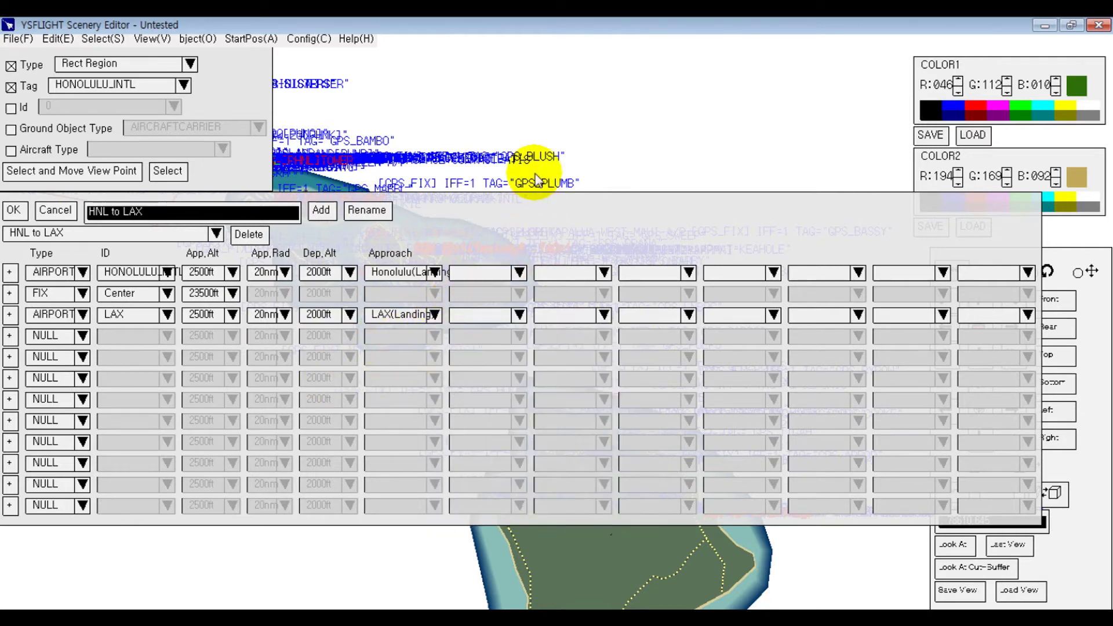
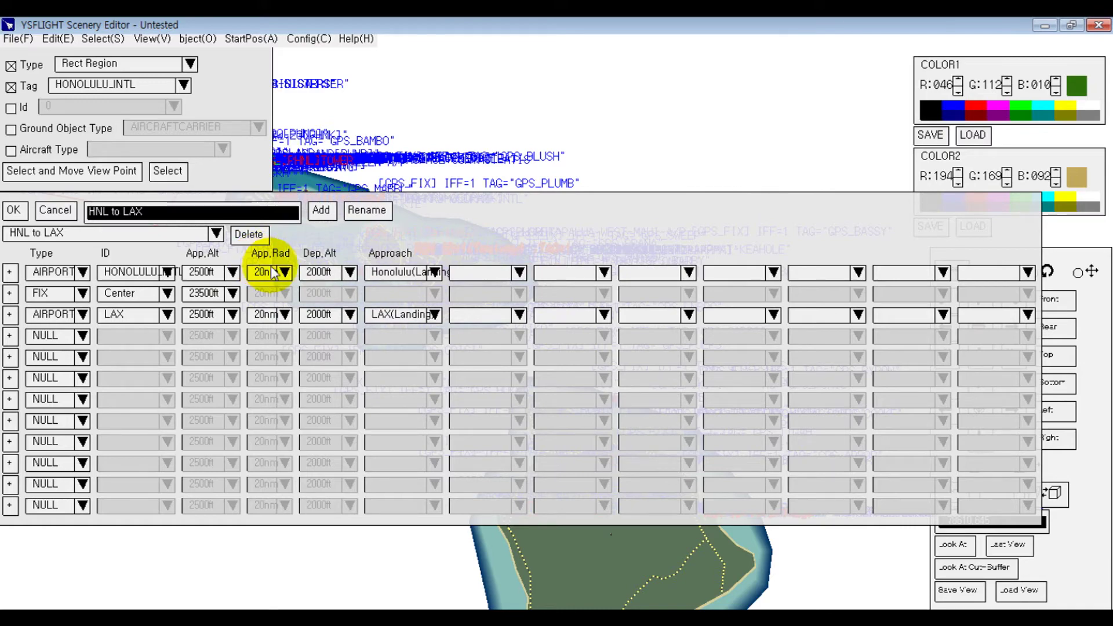
{"action": "left_click", "coordinate": [15, 210]}
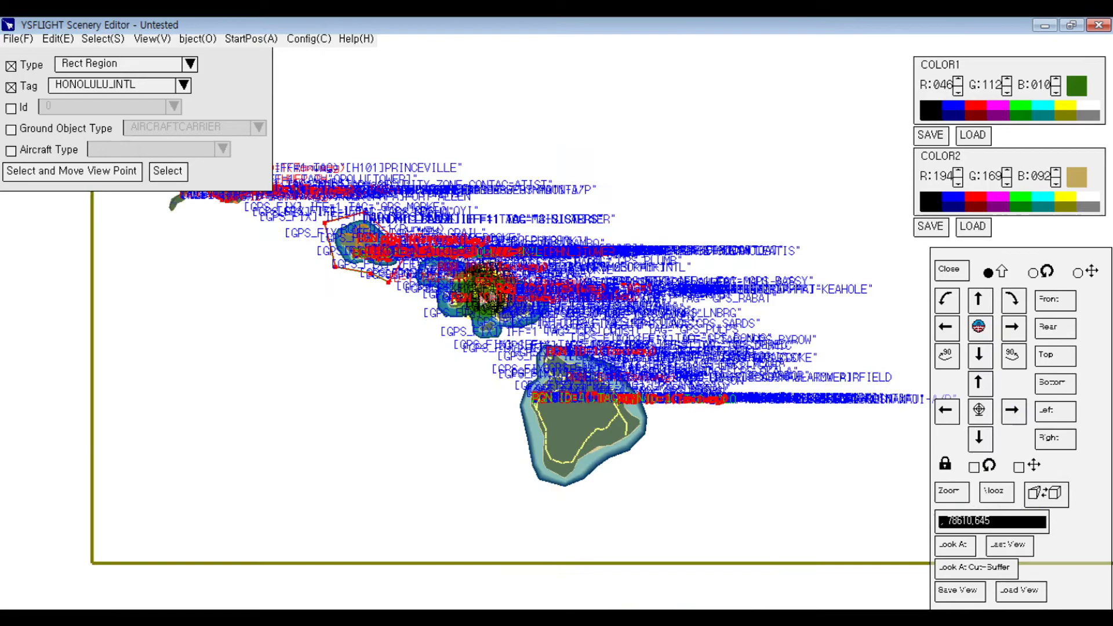
Step: Find the parked Korean Air Boeing777-200ER at the start of the Honolulu taxi path and select it
{"action": "middle_click_drag", "start_coordinate": [524, 216], "coordinate": [678, 427]}
{"action": "scroll", "coordinate": [507, 246], "scroll_direction": "up", "scroll_amount": 6}
{"action": "middle_click_drag", "start_coordinate": [574, 435], "coordinate": [642, 99]}
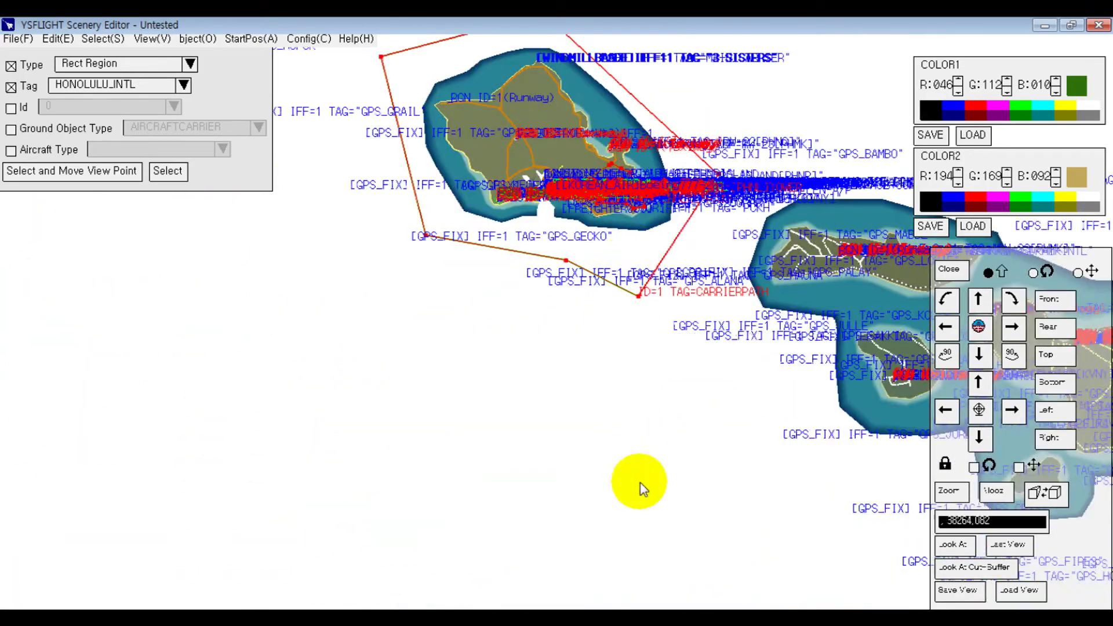
{"action": "scroll", "coordinate": [576, 357], "scroll_direction": "up", "scroll_amount": 4}
{"action": "middle_click_drag", "start_coordinate": [574, 261], "coordinate": [573, 544]}
{"action": "scroll", "coordinate": [556, 522], "scroll_direction": "up", "scroll_amount": 4}
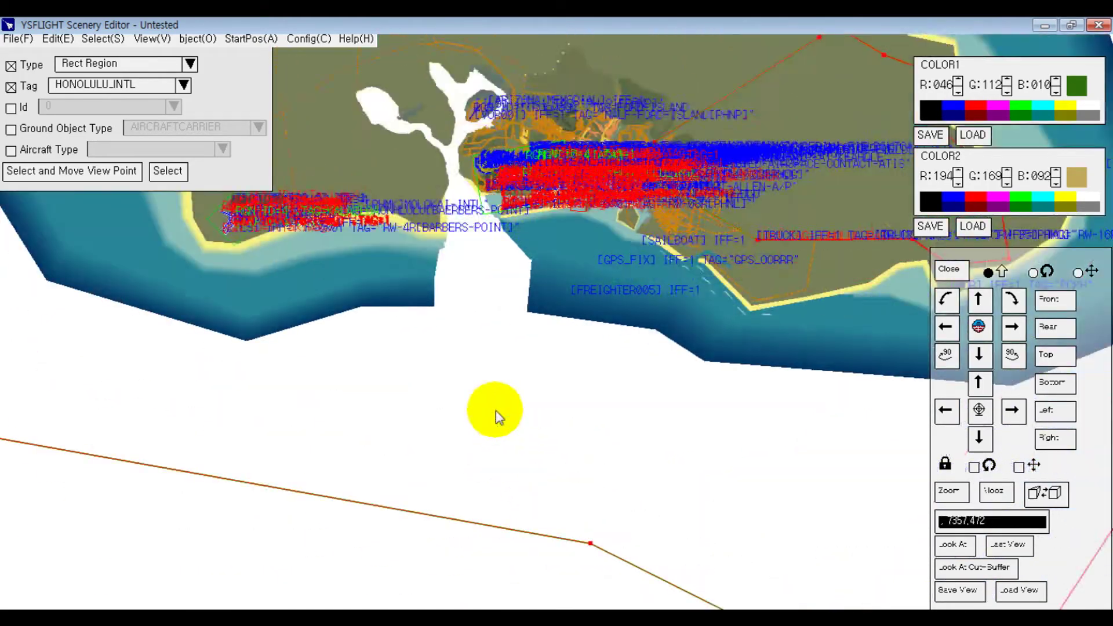
{"action": "middle_click_drag", "start_coordinate": [525, 343], "coordinate": [624, 437]}
{"action": "scroll", "coordinate": [602, 371], "scroll_direction": "up", "scroll_amount": 3}
{"action": "middle_click_drag", "start_coordinate": [546, 224], "coordinate": [501, 409]}
{"action": "scroll", "coordinate": [508, 325], "scroll_direction": "up", "scroll_amount": 3}
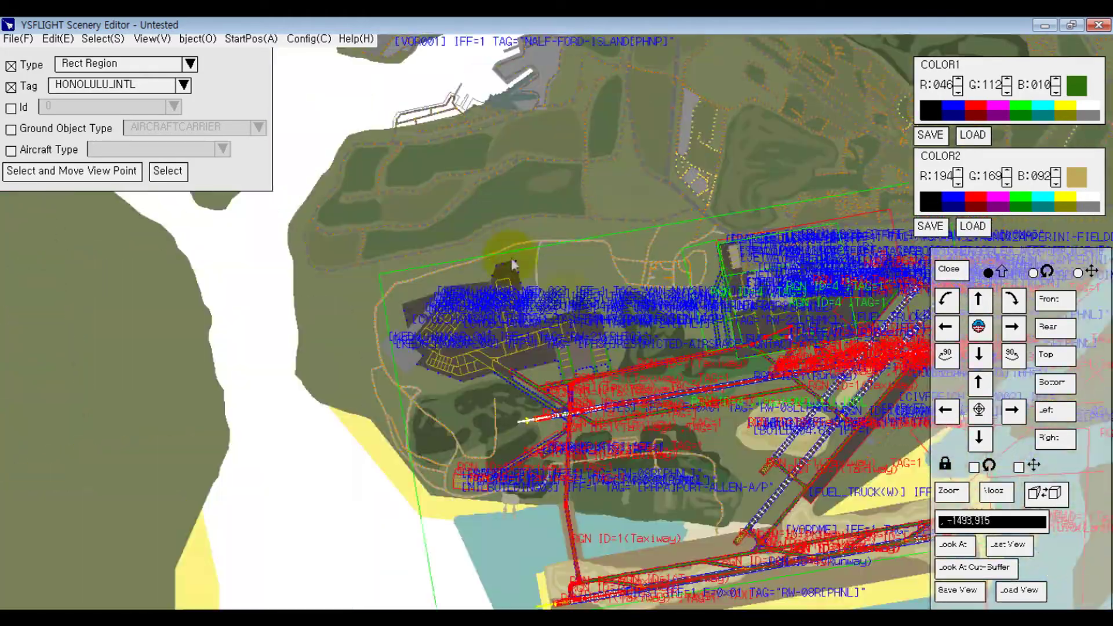
{"action": "scroll", "coordinate": [400, 394], "scroll_direction": "up", "scroll_amount": 2}
{"action": "middle_click_drag", "start_coordinate": [510, 371], "coordinate": [330, 431]}
{"action": "scroll", "coordinate": [464, 400], "scroll_direction": "up", "scroll_amount": 4}
{"action": "middle_click_drag", "start_coordinate": [571, 399], "coordinate": [217, 235]}
{"action": "scroll", "coordinate": [278, 244], "scroll_direction": "up", "scroll_amount": 2}
{"action": "middle_click_drag", "start_coordinate": [335, 256], "coordinate": [645, 504]}
{"action": "scroll", "coordinate": [646, 504], "scroll_direction": "up", "scroll_amount": 3}
{"action": "key", "text": "Caps_Lock"}
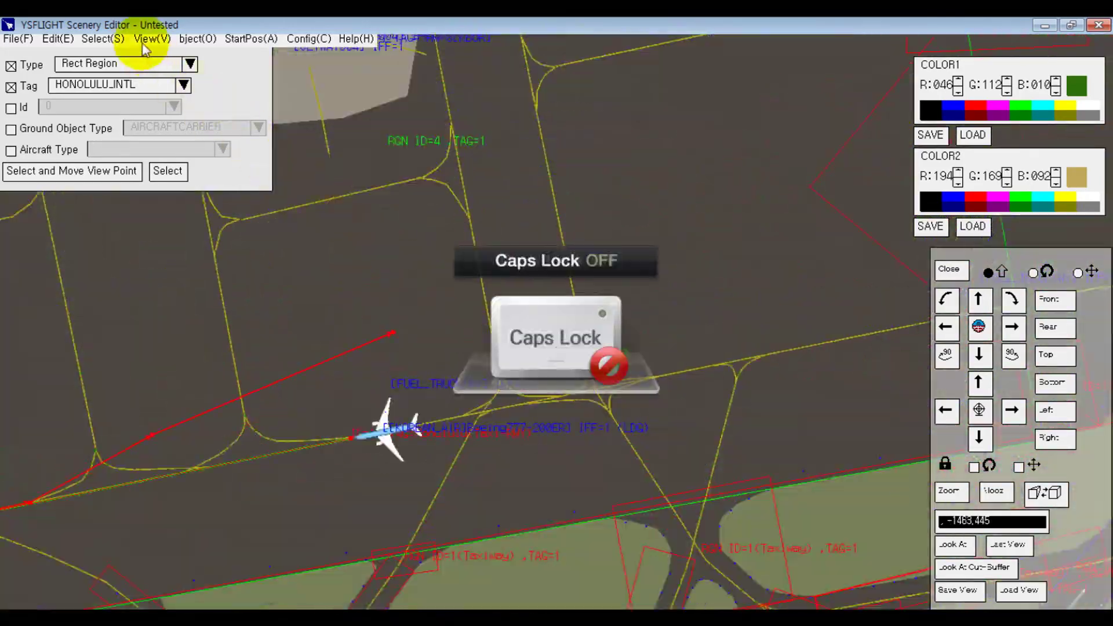
{"action": "left_click", "coordinate": [98, 38]}
{"action": "left_click", "coordinate": [101, 39]}
{"action": "left_click_drag", "start_coordinate": [559, 475], "coordinate": [452, 374]}
{"action": "left_click", "coordinate": [398, 357]}
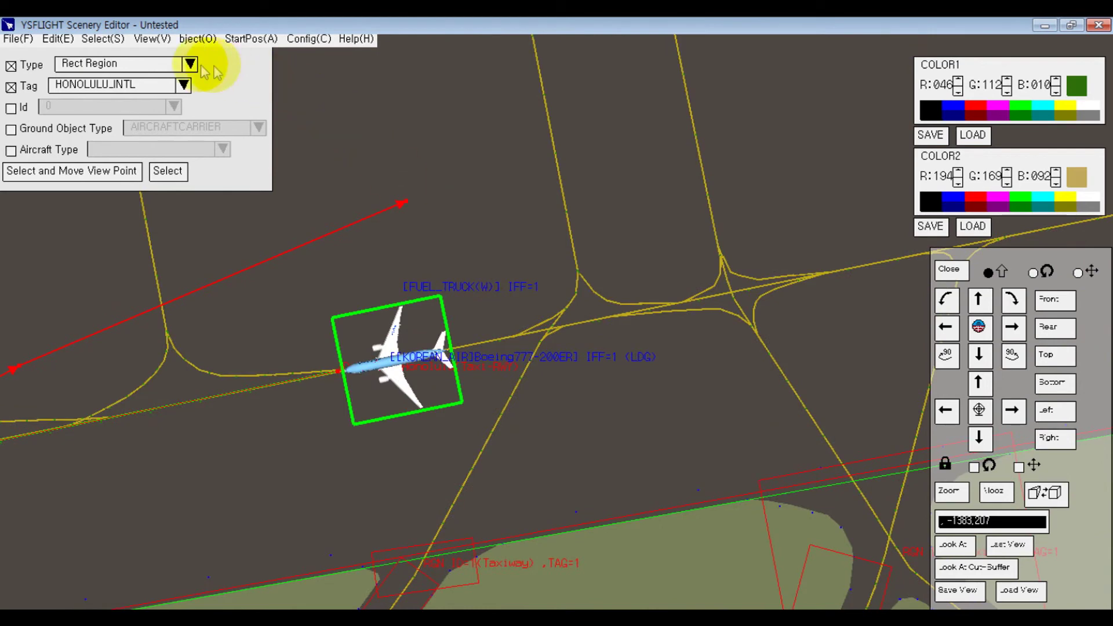
Step: Modify the selected Honolulu aircraft so its action is Fly Air Route along HNL to LAX
{"action": "left_click", "coordinate": [193, 40]}
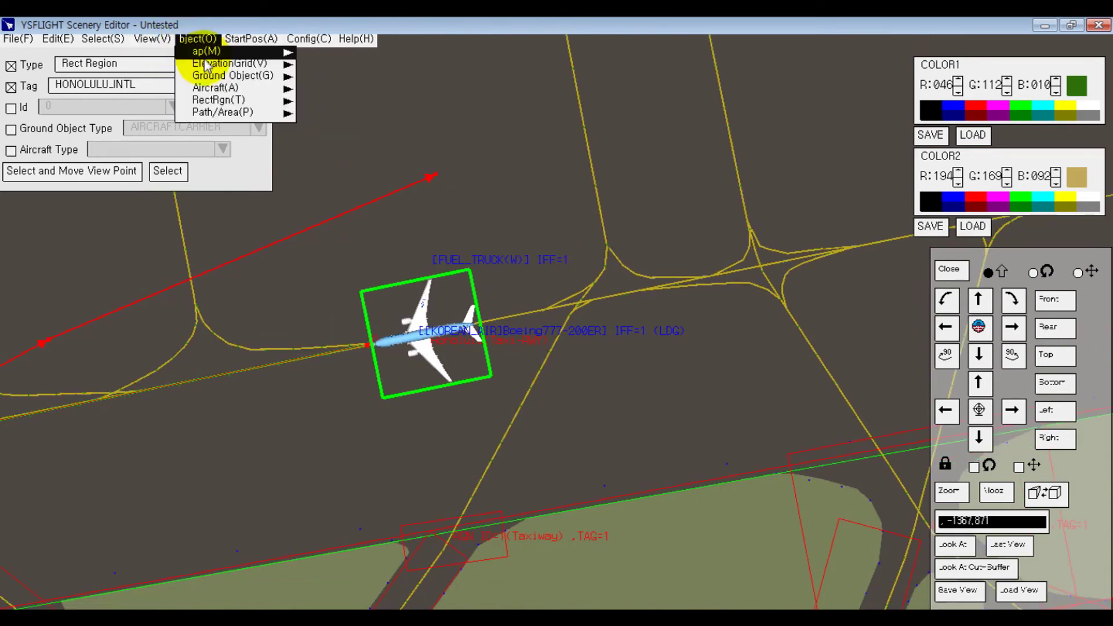
{"action": "mouse_move", "coordinate": [244, 88]}
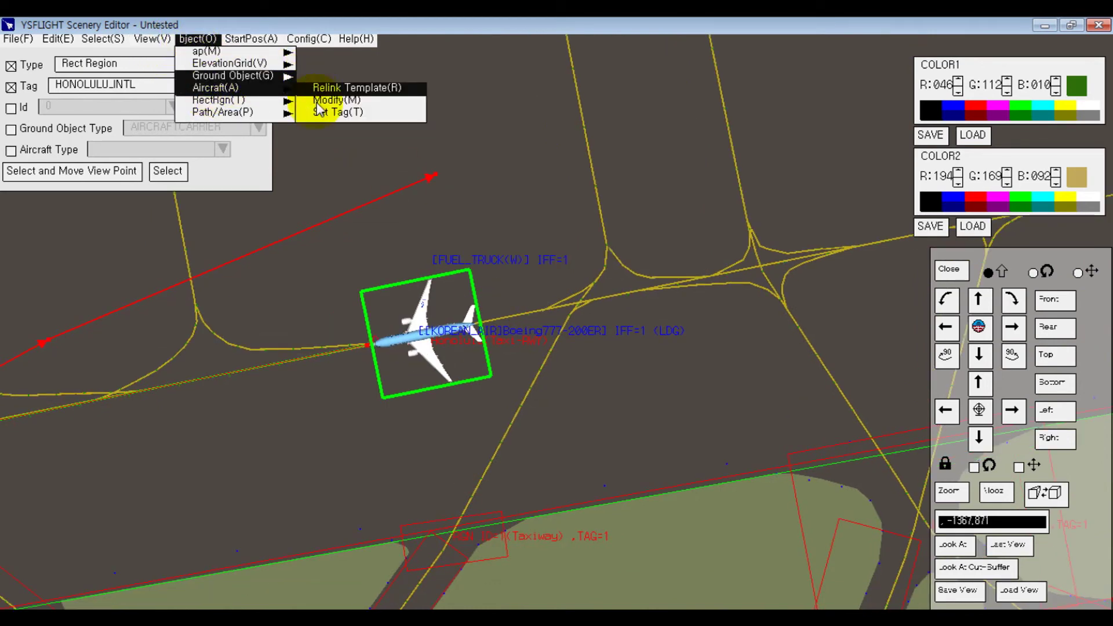
{"action": "key", "text": "Return"}
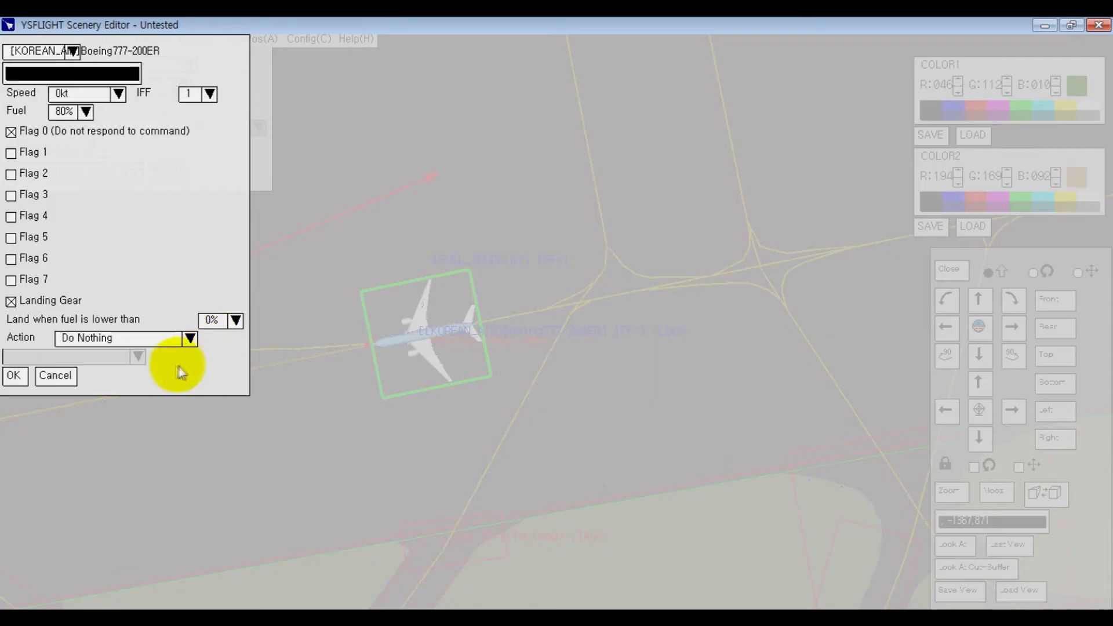
{"action": "left_click", "coordinate": [146, 342]}
{"action": "left_click", "coordinate": [93, 391]}
{"action": "left_click", "coordinate": [3, 359]}
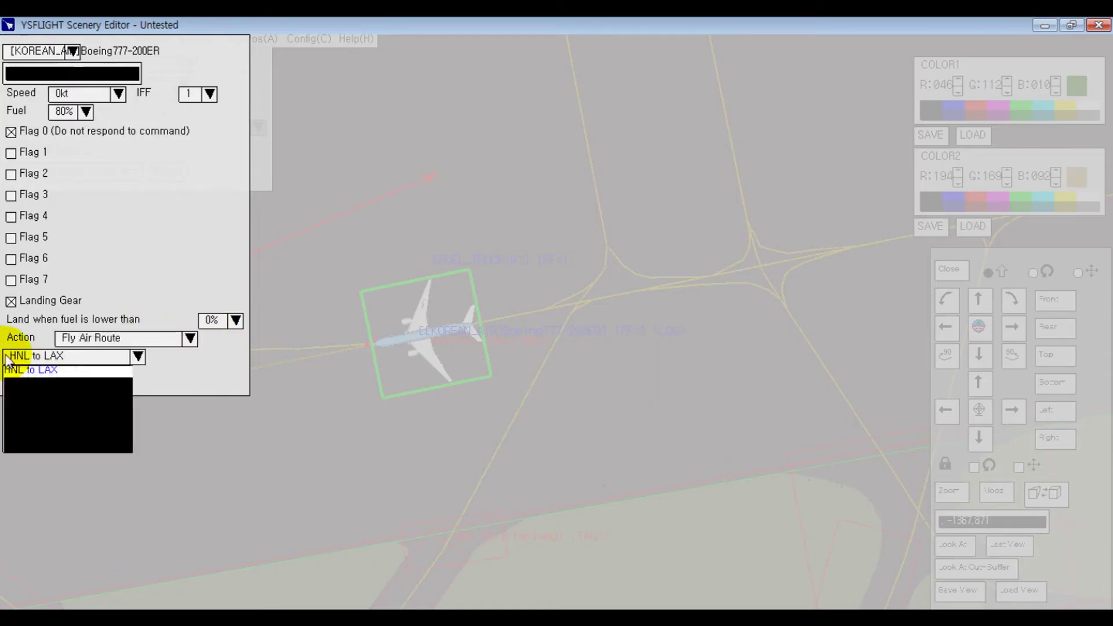
{"action": "left_click", "coordinate": [12, 368]}
Step: Set the Honolulu aircraft's fuel to 100%, leave its tag empty and accept the aircraft settings
{"action": "left_click", "coordinate": [47, 302]}
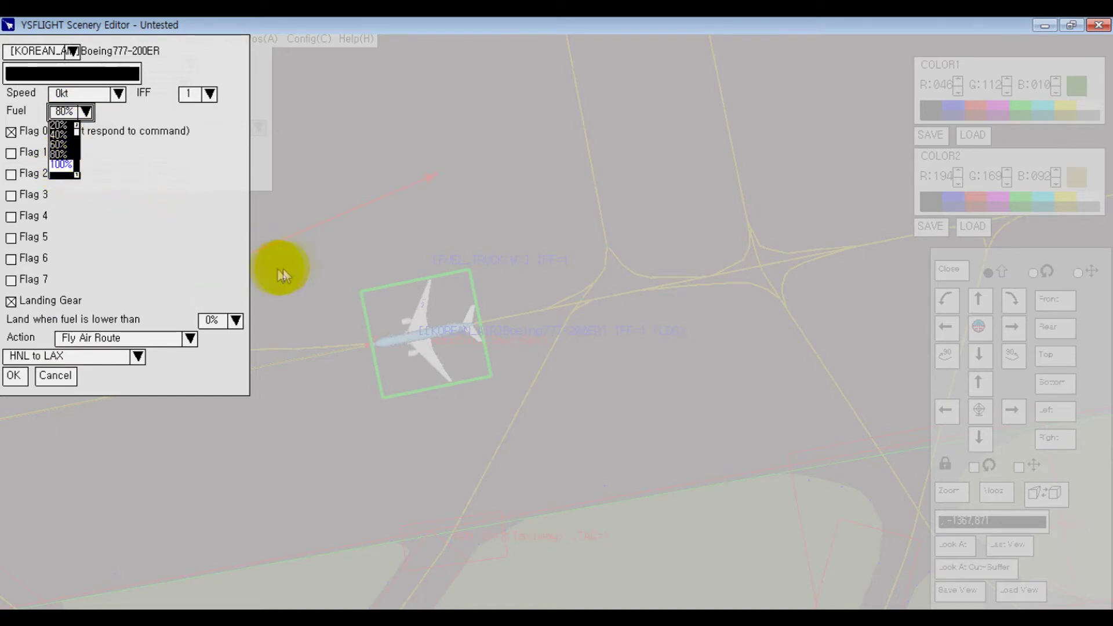
{"action": "left_click", "coordinate": [115, 69]}
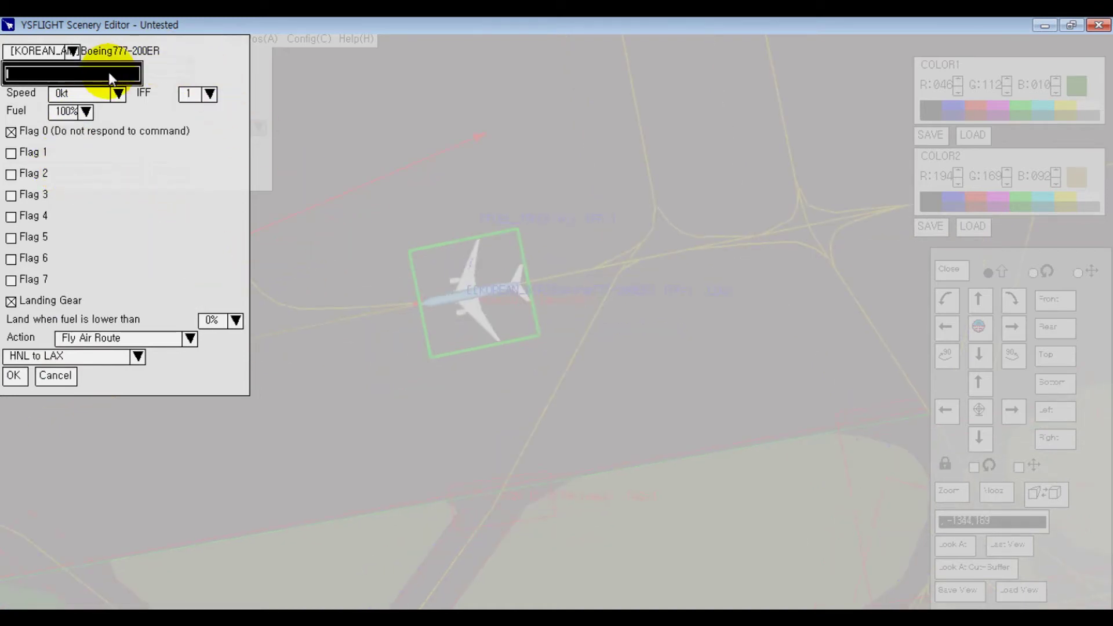
{"action": "type", "text": "a"}
{"action": "key", "text": "BackSpace"}
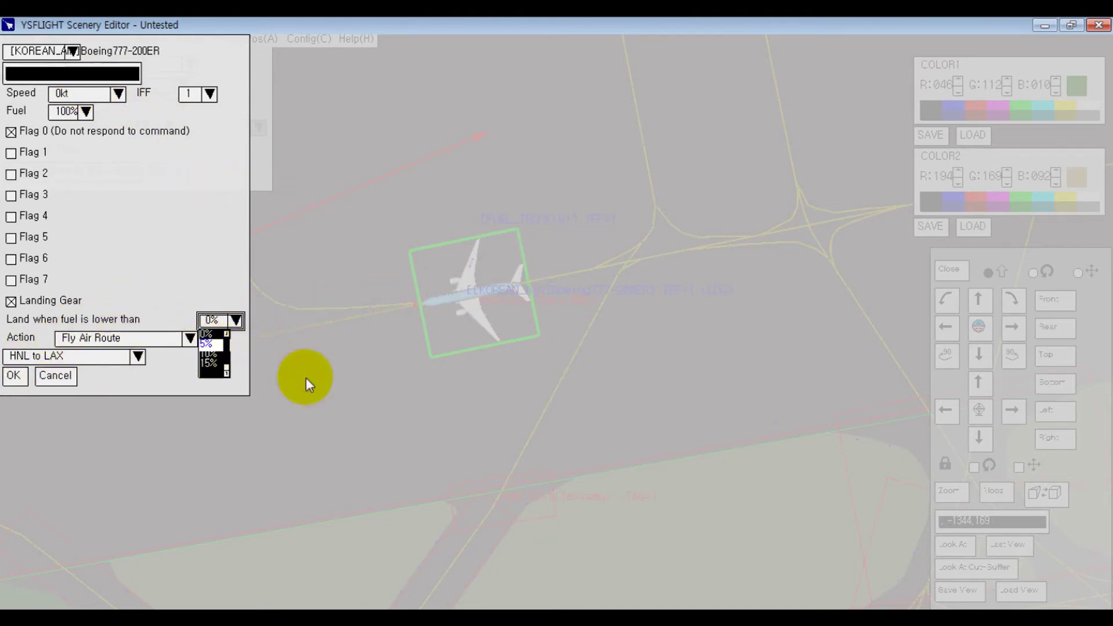
Step: Find the parked Korean Air Boeing777-200ER at the start of the LAX taxi path and select it
{"action": "middle_click_drag", "start_coordinate": [389, 283], "coordinate": [473, 206]}
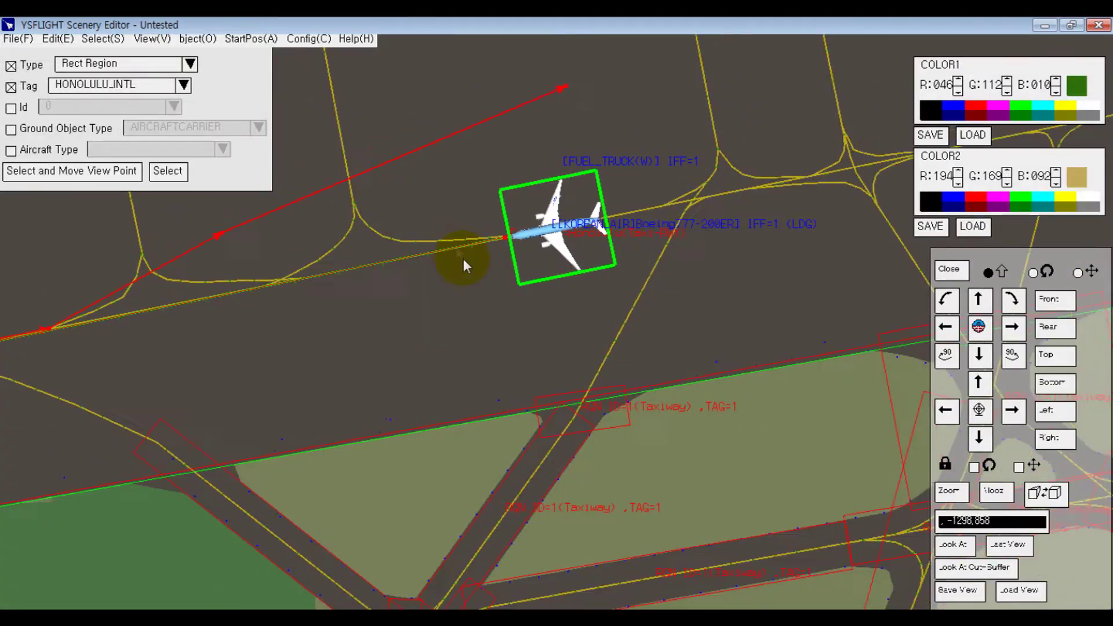
{"action": "right_click_drag", "start_coordinate": [464, 259], "coordinate": [635, 574]}
{"action": "right_click_drag", "start_coordinate": [495, 286], "coordinate": [539, 522]}
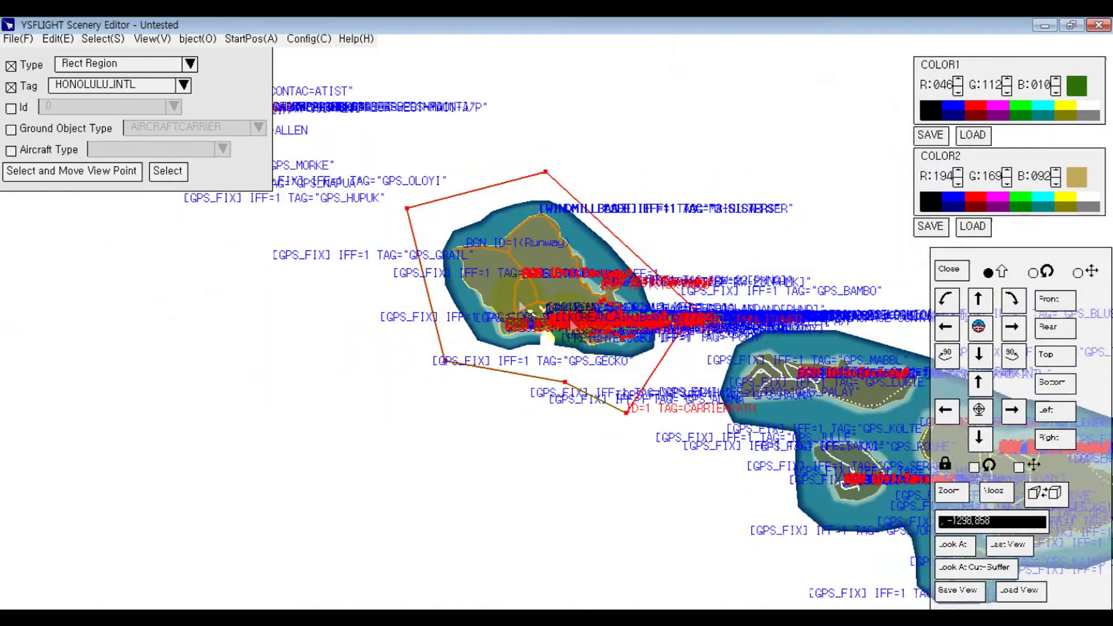
{"action": "middle_click_drag", "start_coordinate": [529, 311], "coordinate": [387, 180]}
{"action": "right_click_drag", "start_coordinate": [388, 181], "coordinate": [600, 531]}
{"action": "mouse_move", "coordinate": [694, 328]}
{"action": "middle_mouse_down"}
{"action": "mouse_move", "coordinate": [278, 510]}
{"action": "mouse_move", "coordinate": [87, 507]}
{"action": "mouse_move", "coordinate": [75, 550]}
{"action": "middle_mouse_up"}
{"action": "middle_click_drag", "start_coordinate": [1006, 380], "coordinate": [458, 501]}
{"action": "right_click_drag", "start_coordinate": [354, 303], "coordinate": [403, 226]}
{"action": "middle_click_drag", "start_coordinate": [508, 261], "coordinate": [646, 292]}
{"action": "right_click_drag", "start_coordinate": [645, 292], "coordinate": [558, 124]}
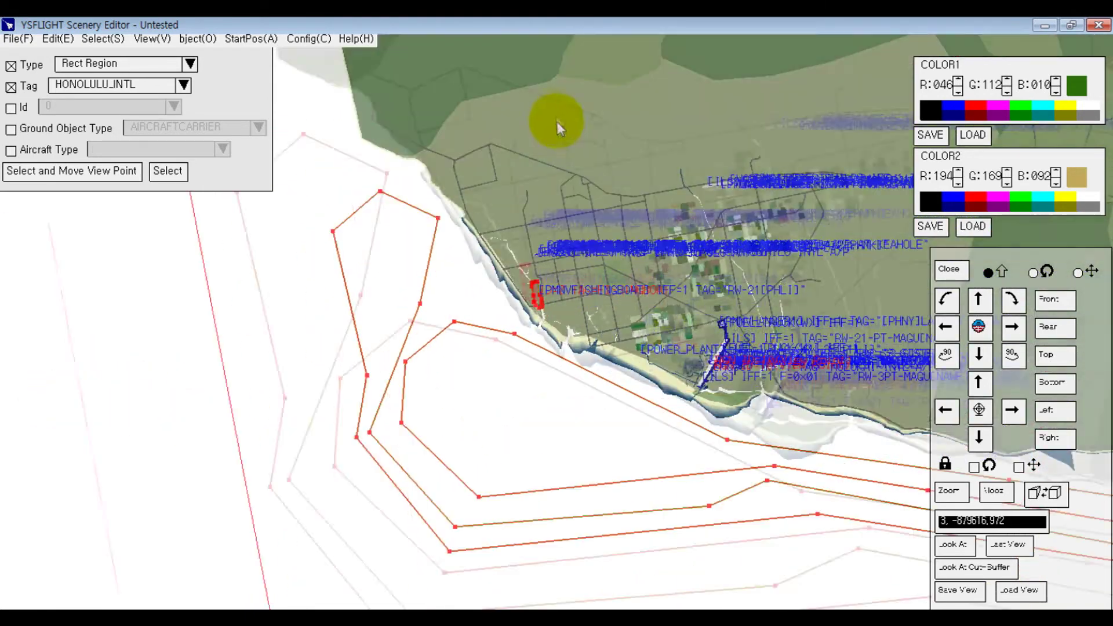
{"action": "middle_click_drag", "start_coordinate": [708, 354], "coordinate": [492, 149]}
{"action": "scroll", "coordinate": [492, 148], "scroll_direction": "up", "scroll_amount": 2}
{"action": "middle_click_drag", "start_coordinate": [537, 58], "coordinate": [719, 346]}
{"action": "middle_click_drag", "start_coordinate": [462, 253], "coordinate": [726, 367]}
{"action": "right_click_drag", "start_coordinate": [726, 367], "coordinate": [792, 461]}
{"action": "middle_click_drag", "start_coordinate": [793, 461], "coordinate": [374, 404]}
{"action": "right_click_drag", "start_coordinate": [374, 405], "coordinate": [349, 332]}
{"action": "middle_click_drag", "start_coordinate": [498, 223], "coordinate": [358, 514]}
{"action": "middle_click_drag", "start_coordinate": [421, 469], "coordinate": [491, 337]}
{"action": "right_click_drag", "start_coordinate": [436, 262], "coordinate": [385, 96]}
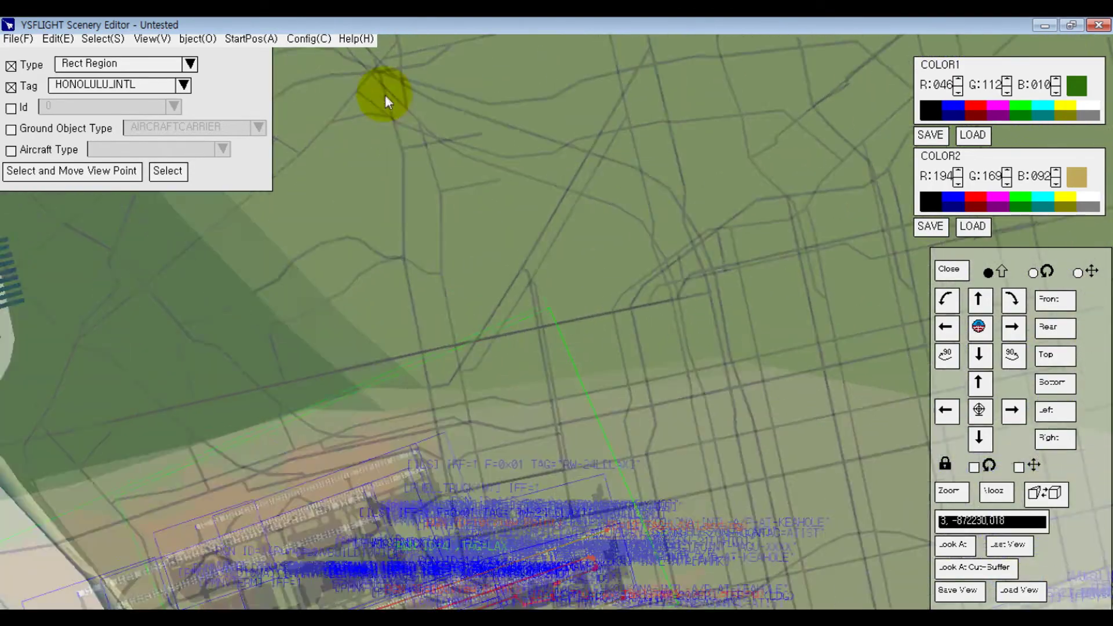
{"action": "middle_click_drag", "start_coordinate": [804, 241], "coordinate": [829, 145]}
{"action": "middle_click_drag", "start_coordinate": [474, 351], "coordinate": [539, 528]}
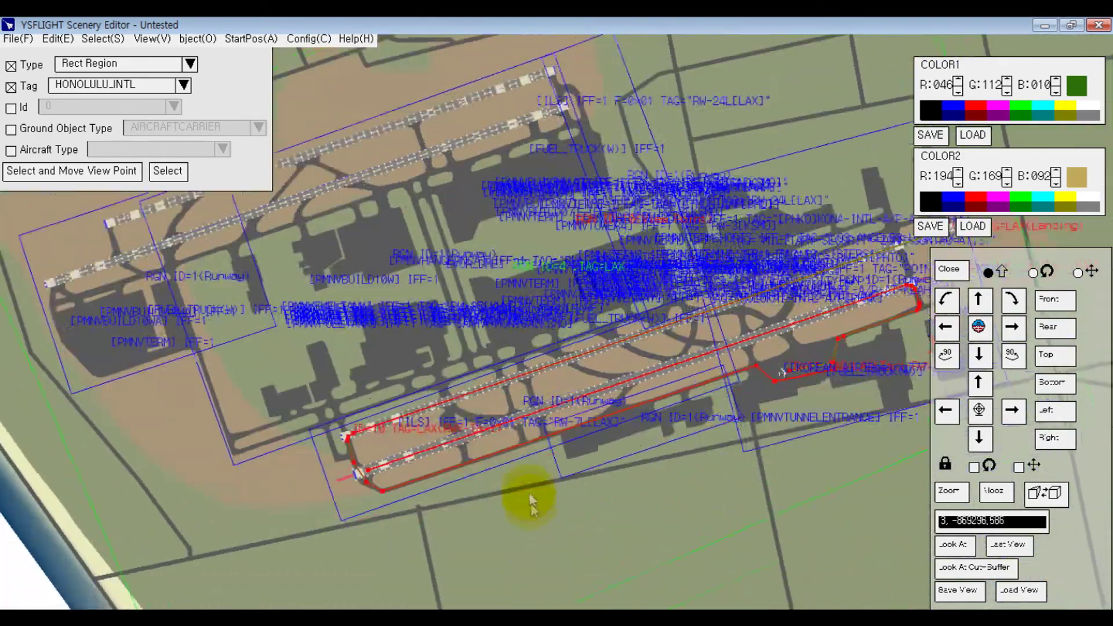
{"action": "right_click_drag", "start_coordinate": [530, 503], "coordinate": [526, 450]}
{"action": "right_click_drag", "start_coordinate": [735, 428], "coordinate": [721, 560]}
{"action": "middle_click_drag", "start_coordinate": [602, 470], "coordinate": [443, 494]}
{"action": "right_click_drag", "start_coordinate": [429, 296], "coordinate": [423, 191]}
{"action": "middle_click_drag", "start_coordinate": [535, 472], "coordinate": [672, 351]}
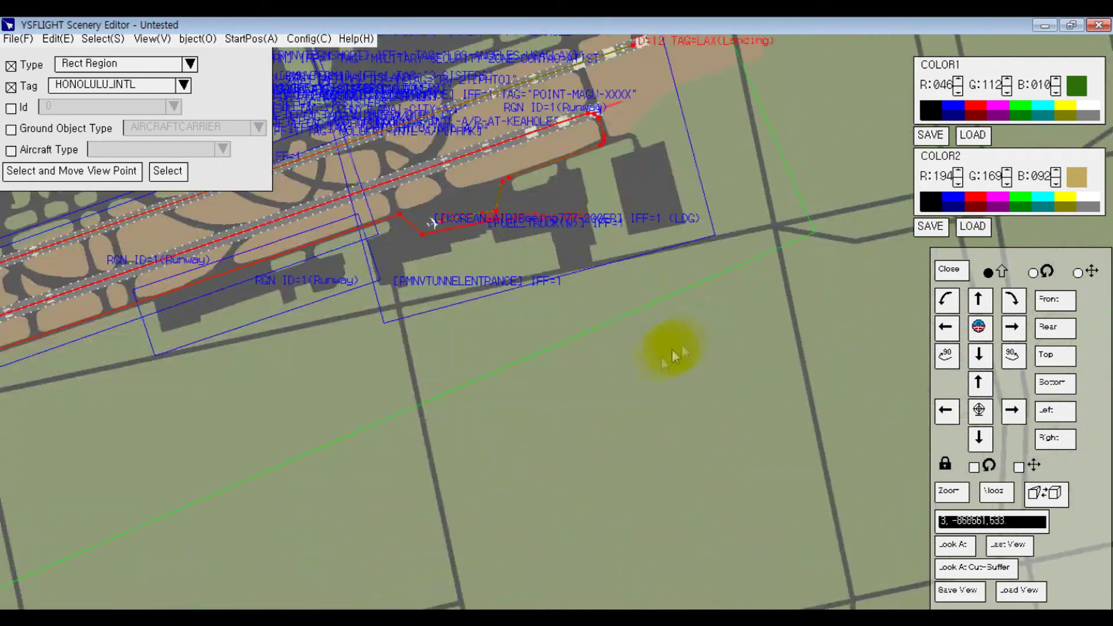
{"action": "right_click_drag", "start_coordinate": [556, 295], "coordinate": [469, 222]}
{"action": "middle_click_drag", "start_coordinate": [468, 243], "coordinate": [507, 425]}
{"action": "middle_click_drag", "start_coordinate": [450, 266], "coordinate": [470, 380]}
{"action": "right_click_drag", "start_coordinate": [348, 255], "coordinate": [214, 110]}
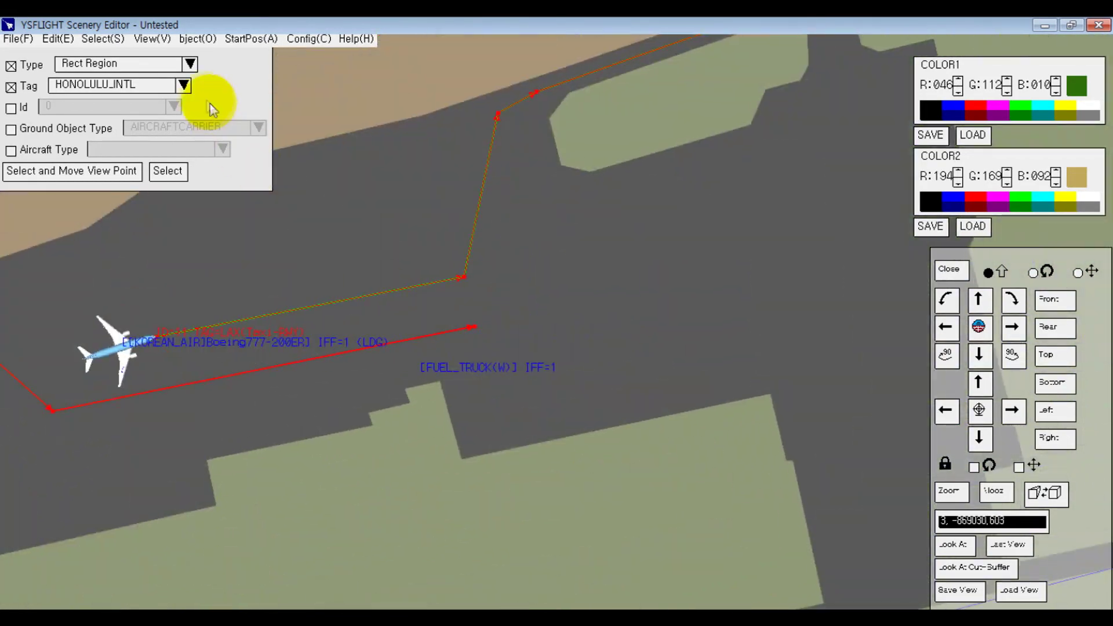
{"action": "middle_click_drag", "start_coordinate": [224, 305], "coordinate": [574, 336]}
{"action": "right_click_drag", "start_coordinate": [574, 336], "coordinate": [165, 87]}
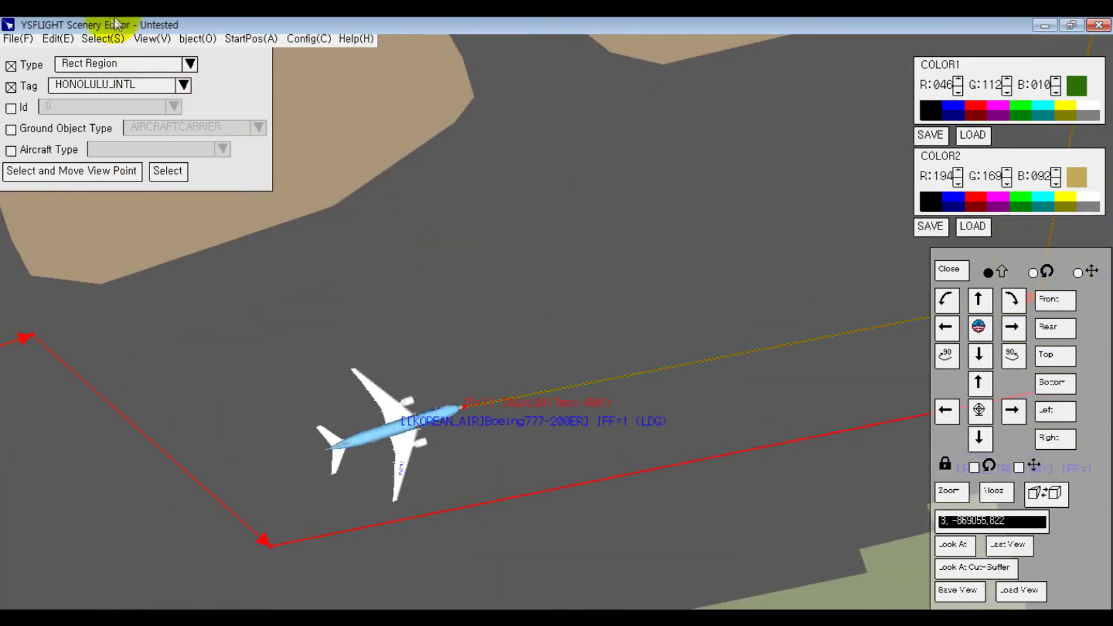
{"action": "left_click", "coordinate": [97, 43]}
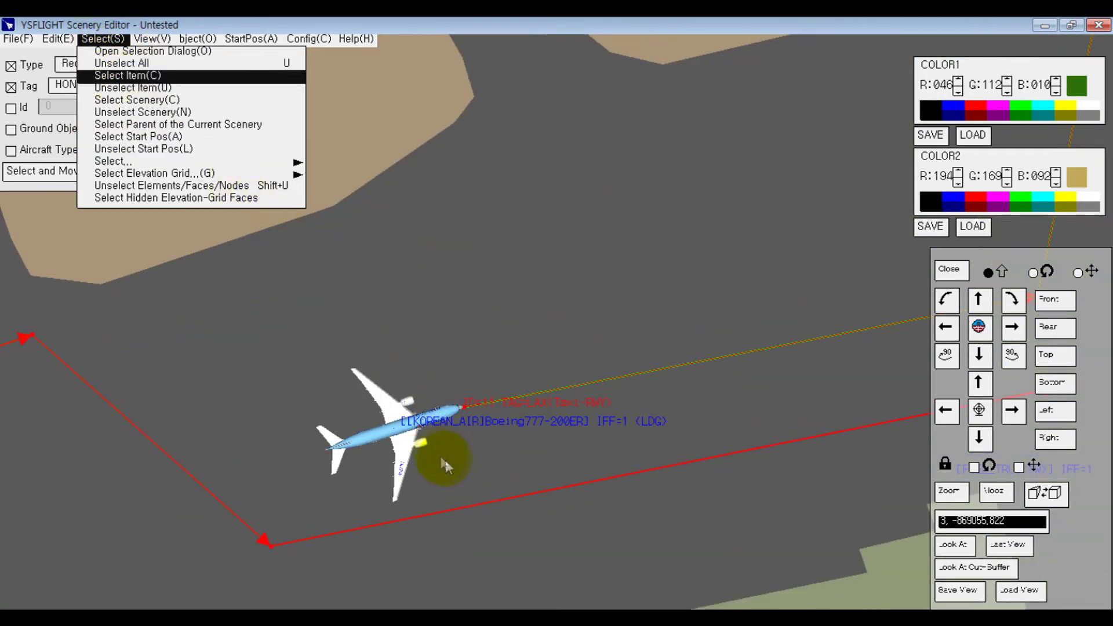
{"action": "left_click", "coordinate": [404, 438]}
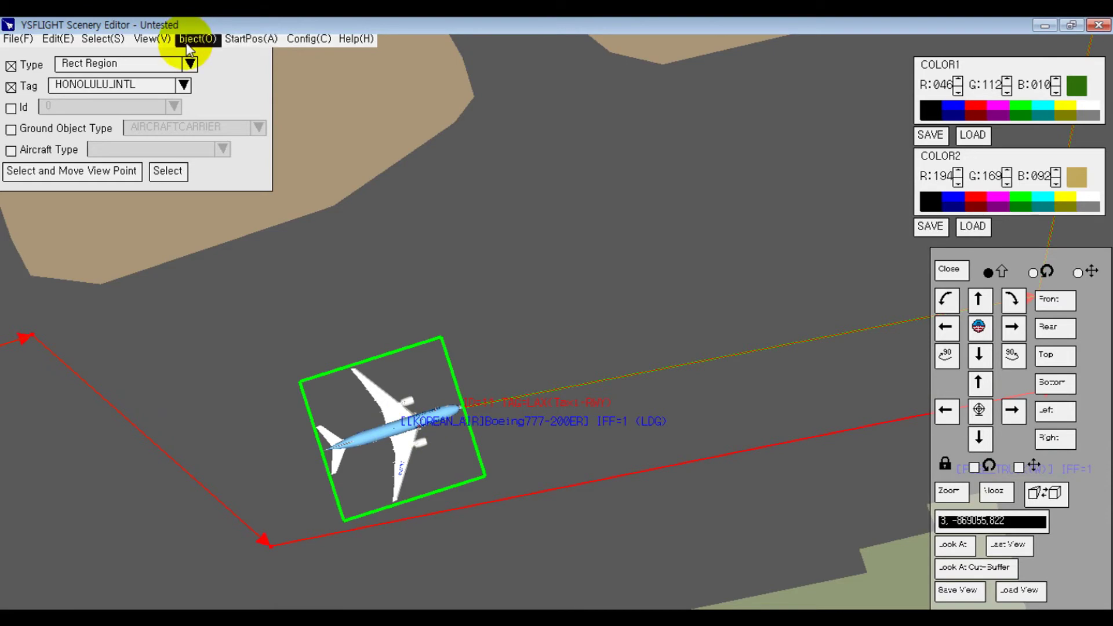
Step: Modify the LAX aircraft to use the Fly Air Route action with the HNL to LAX route, and accept the settings
{"action": "mouse_move", "coordinate": [226, 88]}
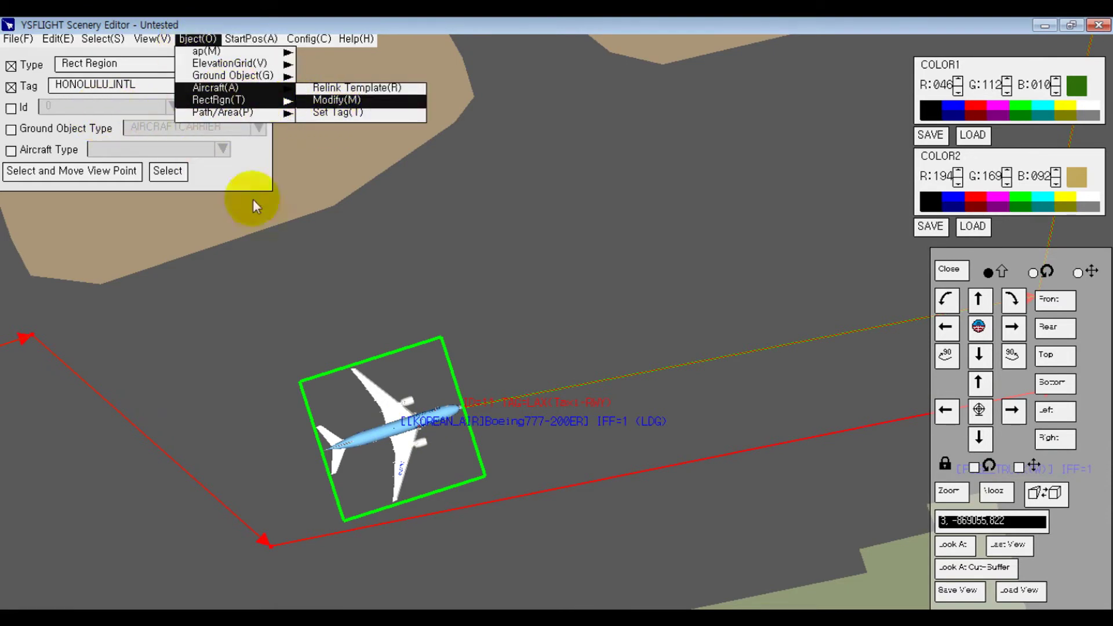
{"action": "key", "text": "Return"}
{"action": "left_click", "coordinate": [128, 339]}
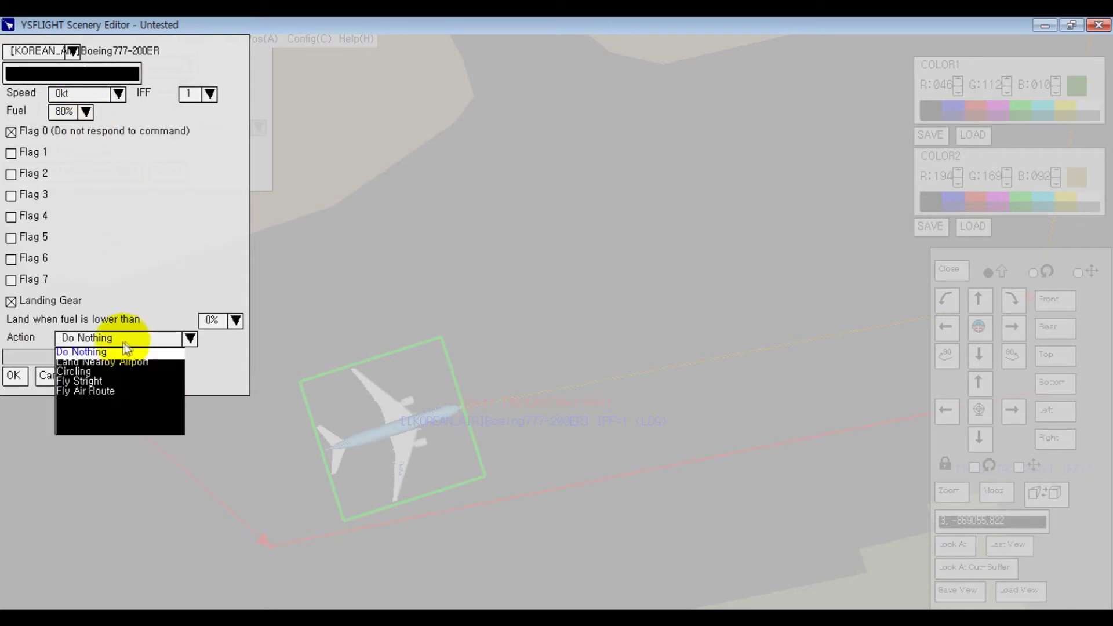
{"action": "left_click", "coordinate": [106, 391]}
{"action": "left_click", "coordinate": [41, 358]}
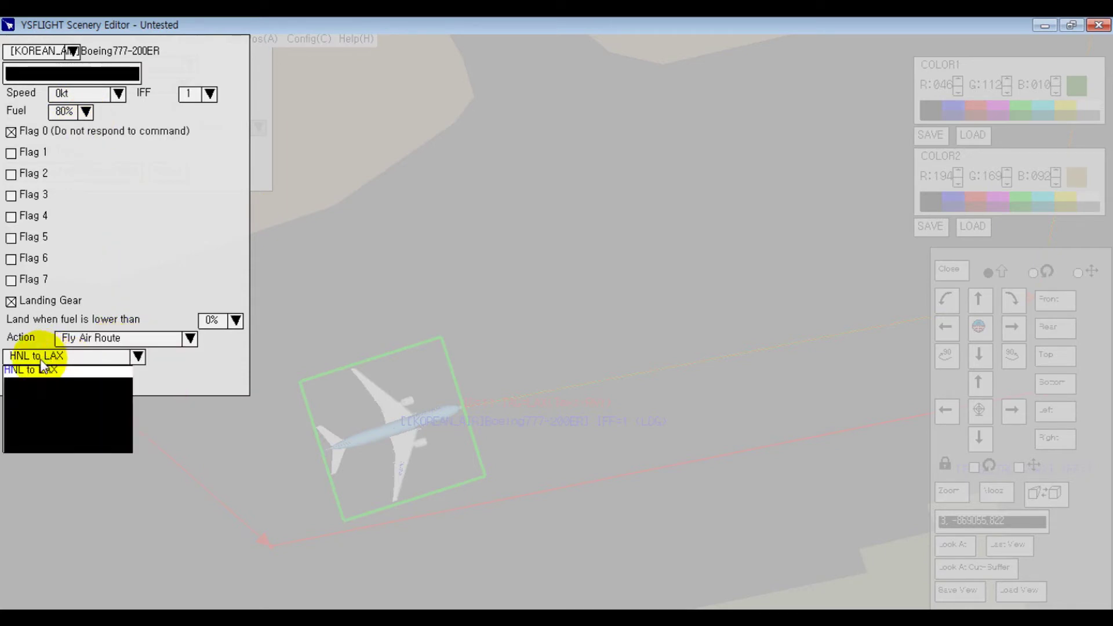
{"action": "left_click", "coordinate": [24, 371]}
{"action": "left_click", "coordinate": [15, 375]}
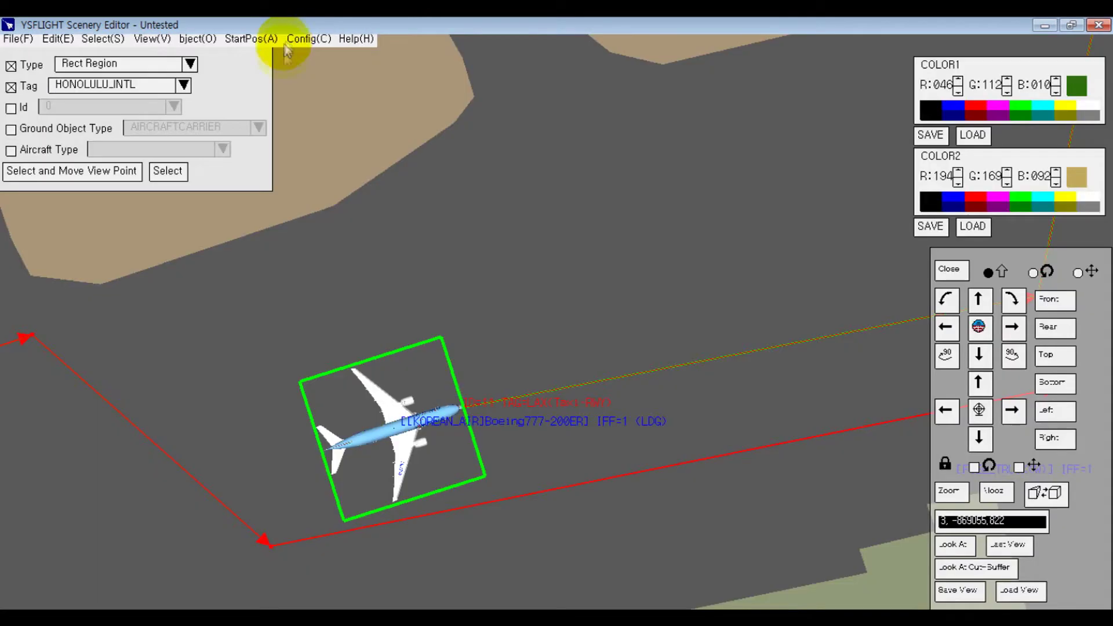
Step: Clear the active selection mode and deselect the LAX aircraft
{"action": "left_click", "coordinate": [58, 39]}
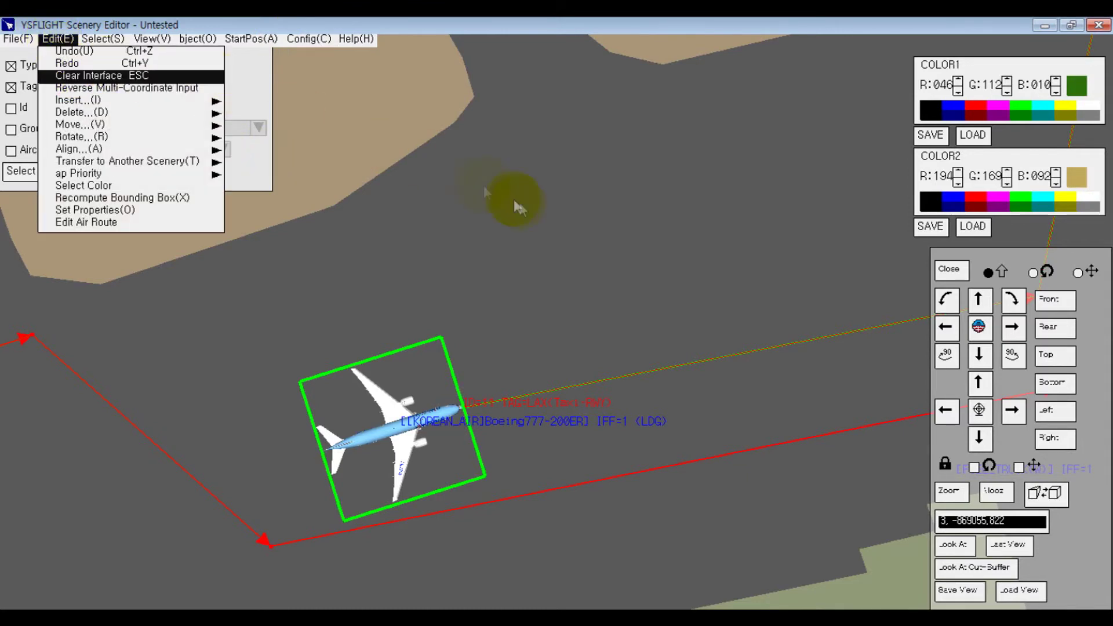
{"action": "left_click", "coordinate": [537, 201]}
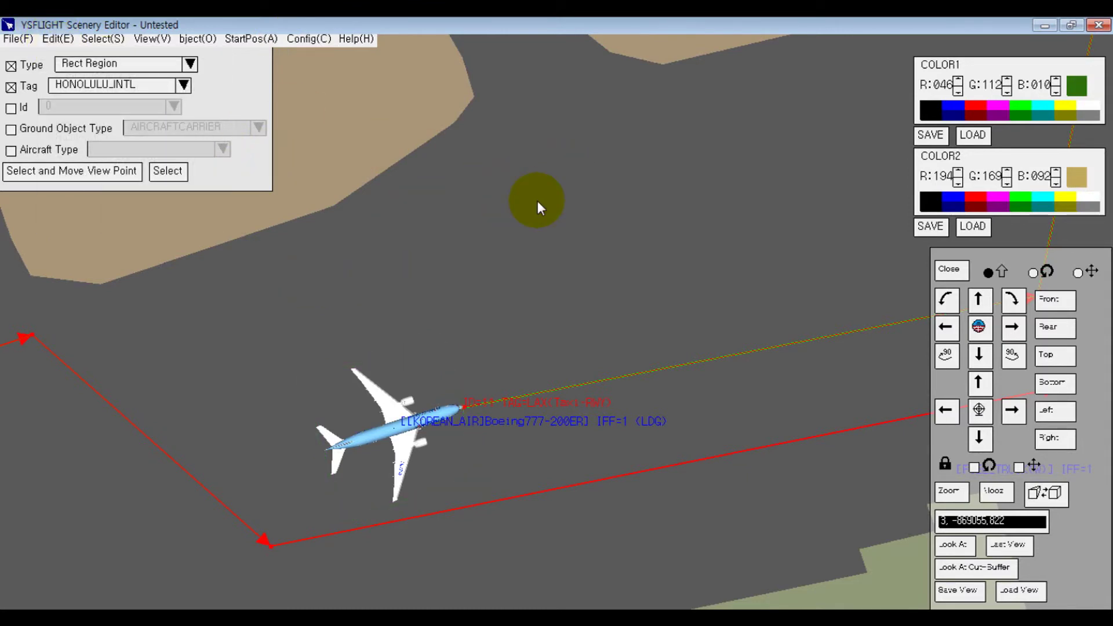
{"action": "scroll", "coordinate": [543, 378], "scroll_direction": "down", "scroll_amount": 10}
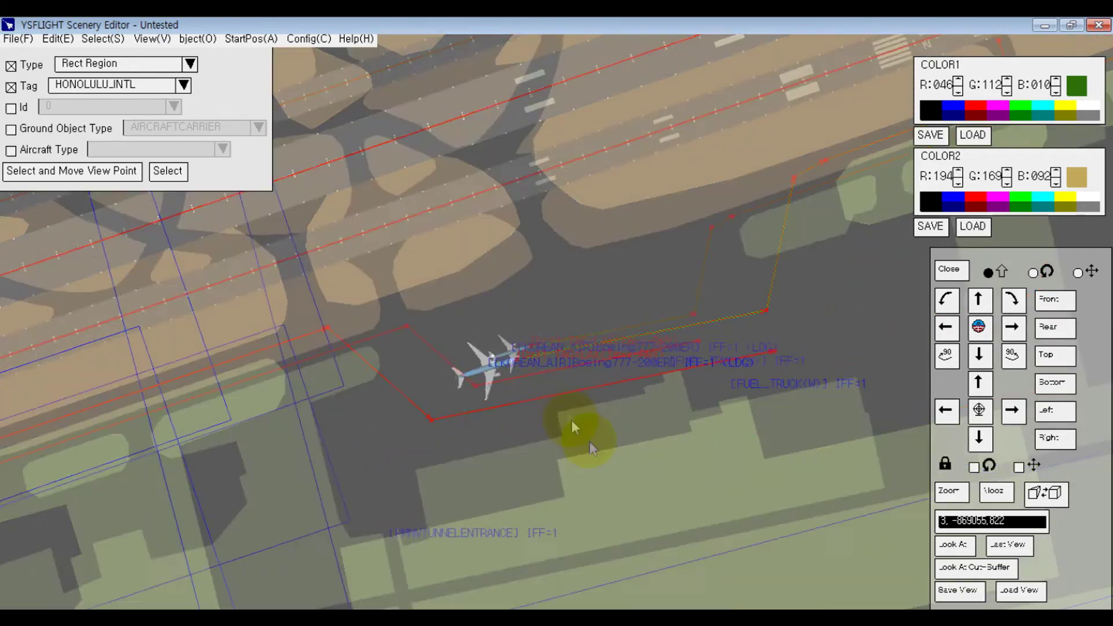
{"action": "scroll", "coordinate": [645, 528], "scroll_direction": "down", "scroll_amount": 4}
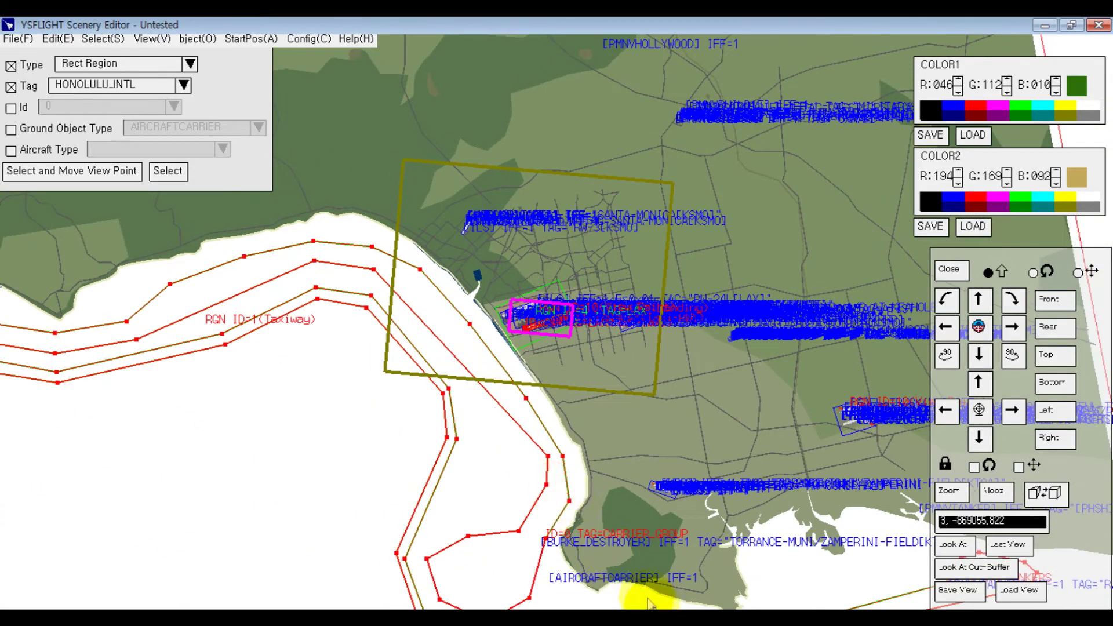
{"action": "scroll", "coordinate": [627, 496], "scroll_direction": "down", "scroll_amount": 5}
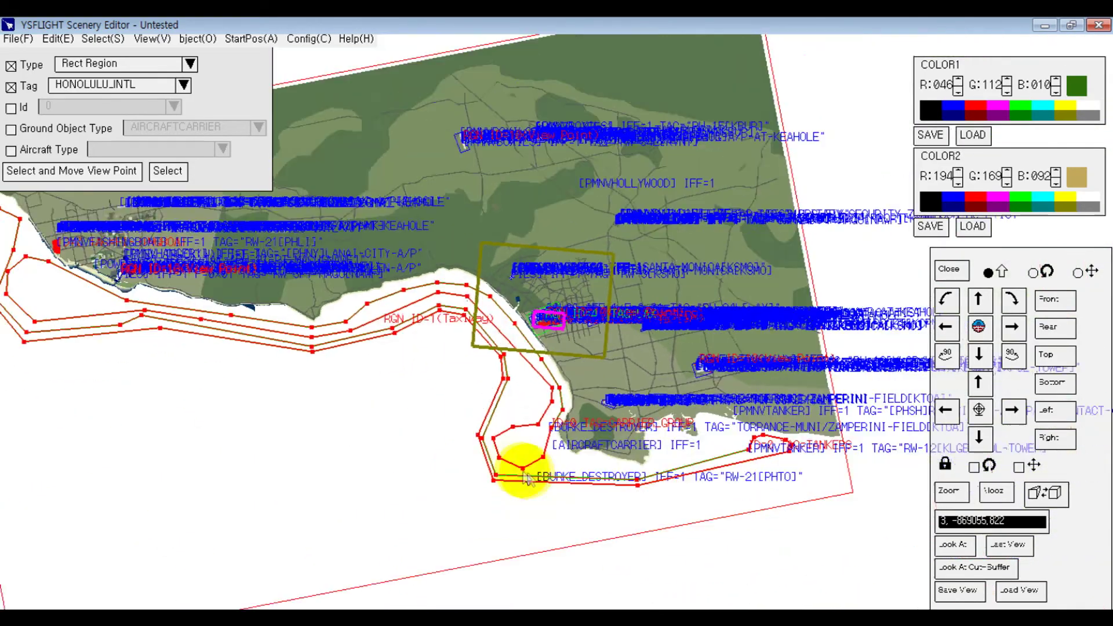
{"action": "scroll", "coordinate": [541, 478], "scroll_direction": "down", "scroll_amount": 2}
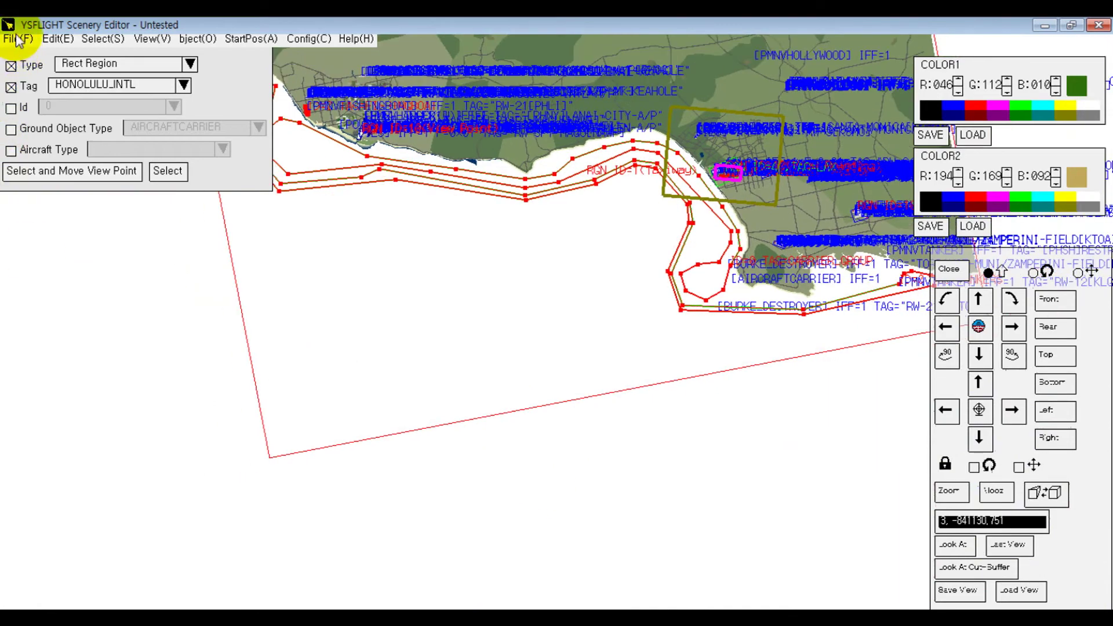
Step: Start opening an STP start-position file and accept the warning about clearing the undo/redo log
{"action": "left_click", "coordinate": [18, 41]}
{"action": "left_click", "coordinate": [27, 53]}
{"action": "left_click", "coordinate": [19, 39]}
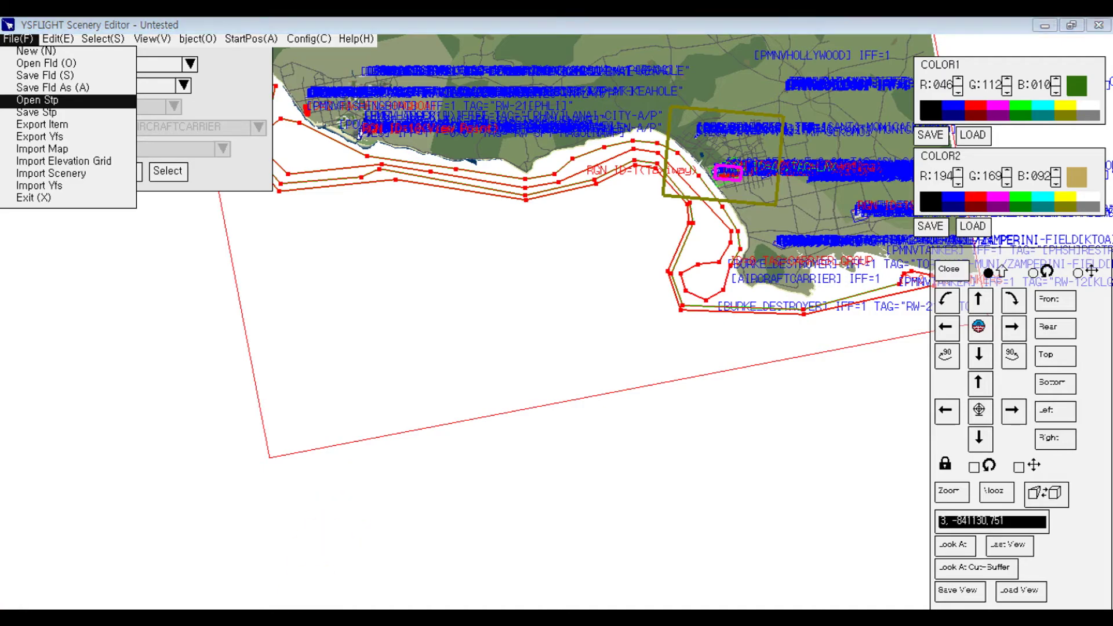
{"action": "key", "text": "Return"}
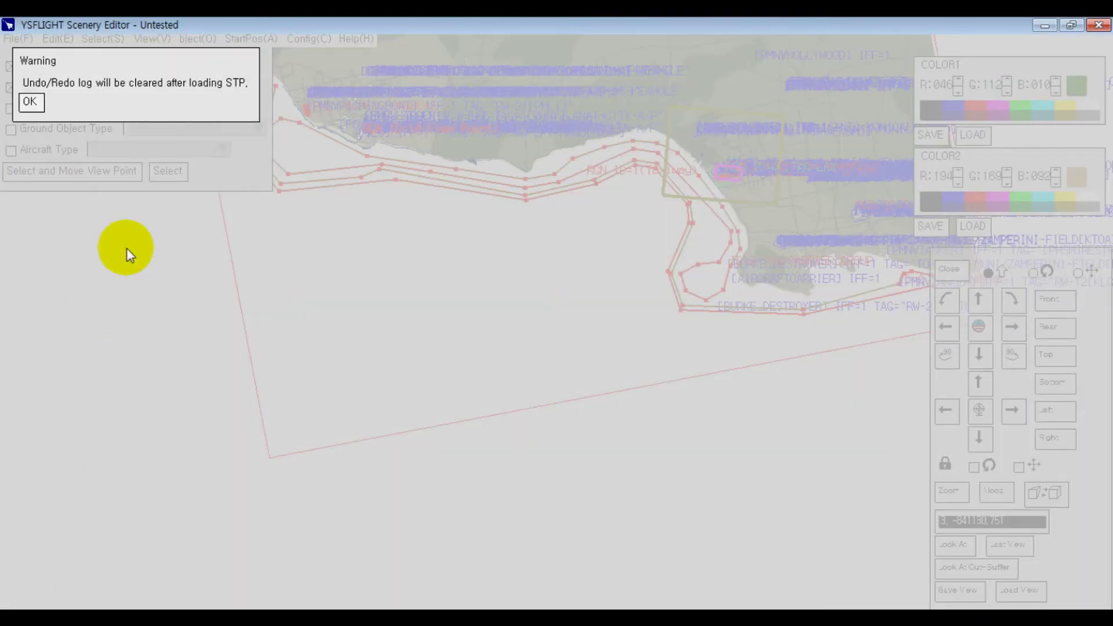
{"action": "left_click", "coordinate": [28, 103]}
Step: Browse to My Documents, YSFLIGHT.COM, YsflightSceneryEditor and load the HawaiitoSocal STP file
{"action": "double_click", "coordinate": [148, 151]}
{"action": "scroll", "coordinate": [192, 177], "scroll_direction": "down", "scroll_amount": 1}
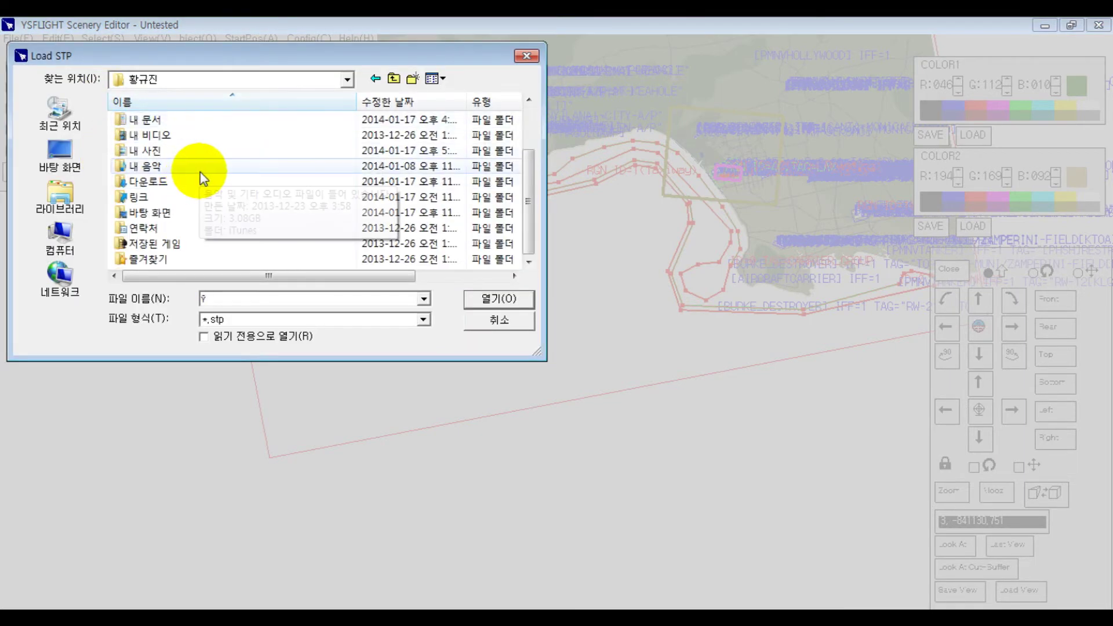
{"action": "left_click", "coordinate": [70, 152]}
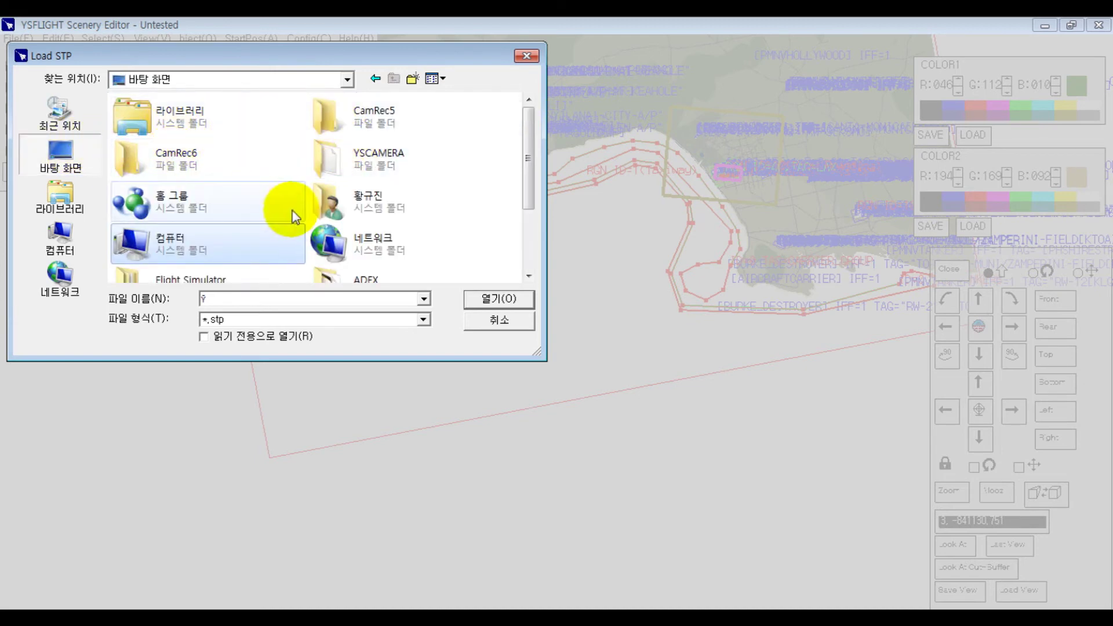
{"action": "double_click", "coordinate": [324, 202]}
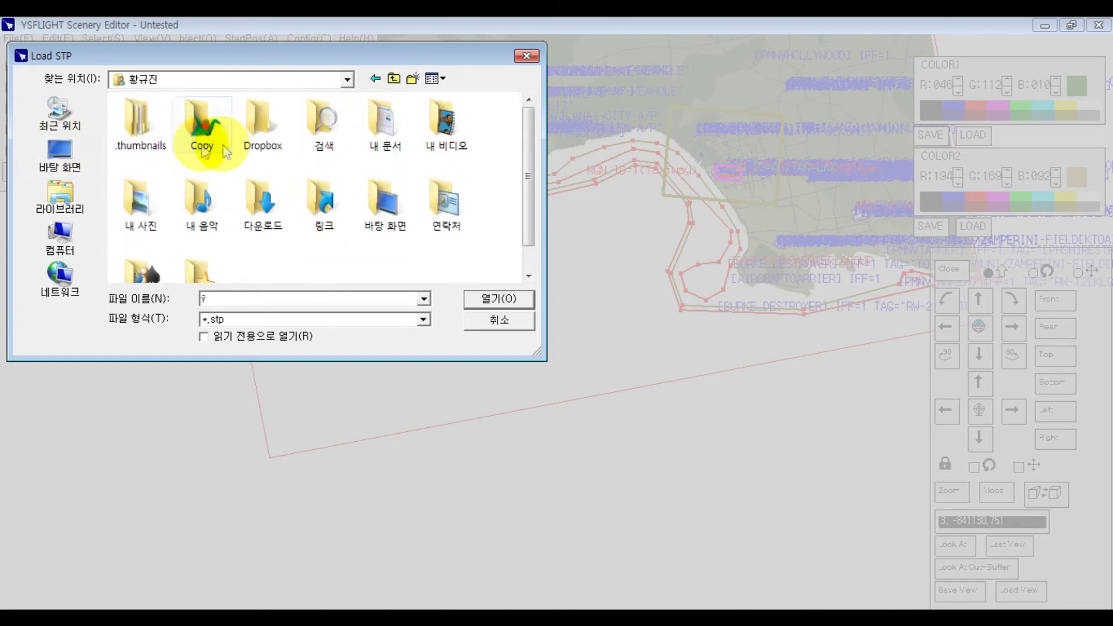
{"action": "double_click", "coordinate": [377, 123]}
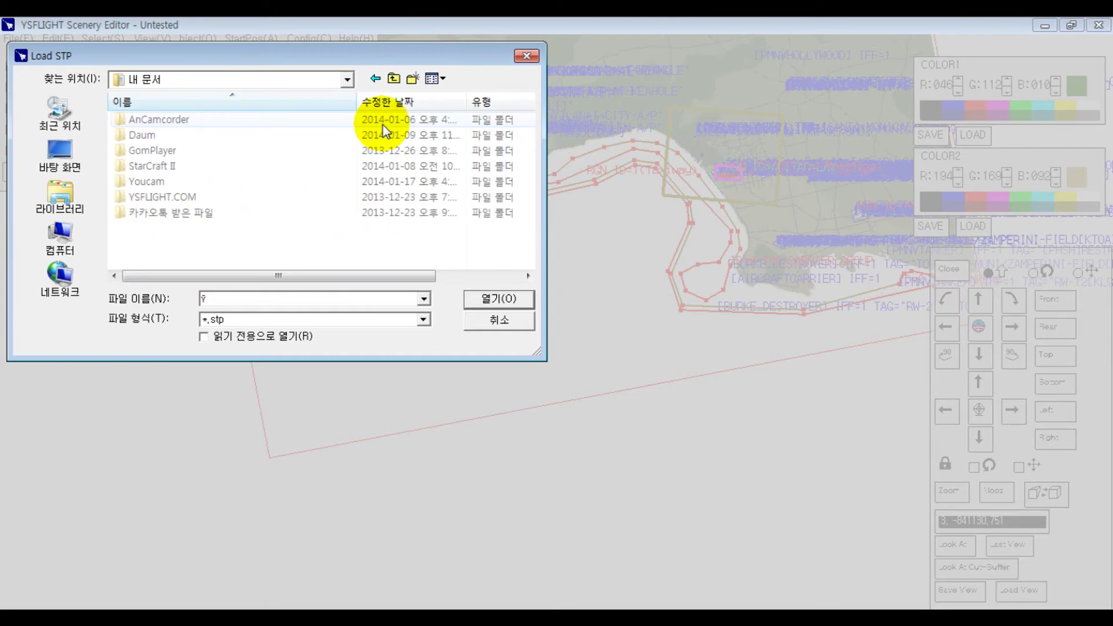
{"action": "double_click", "coordinate": [184, 196]}
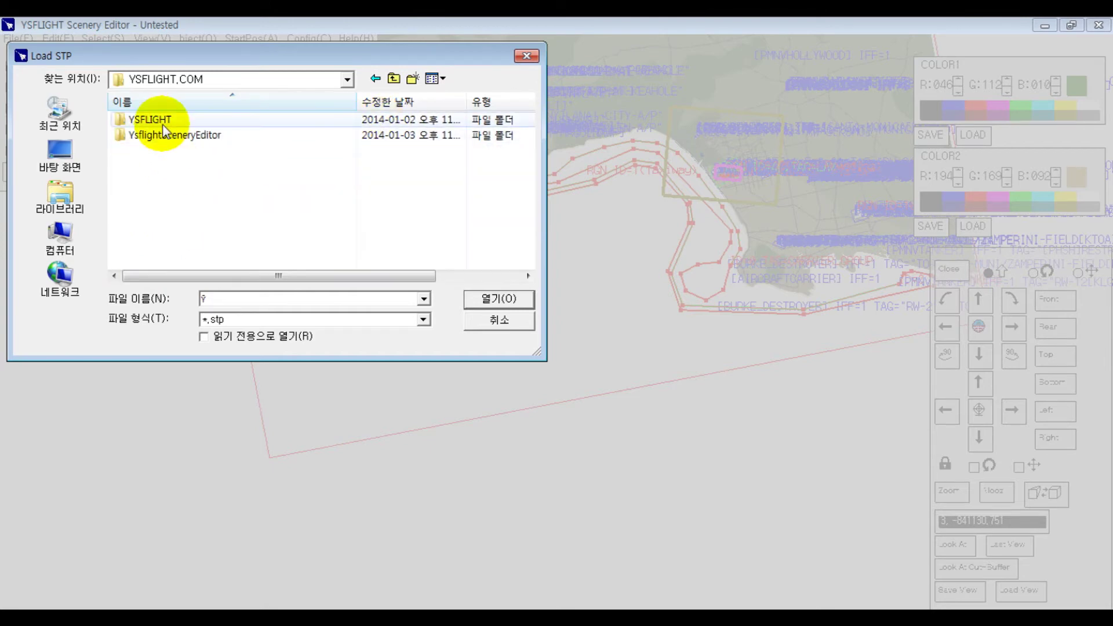
{"action": "double_click", "coordinate": [164, 137]}
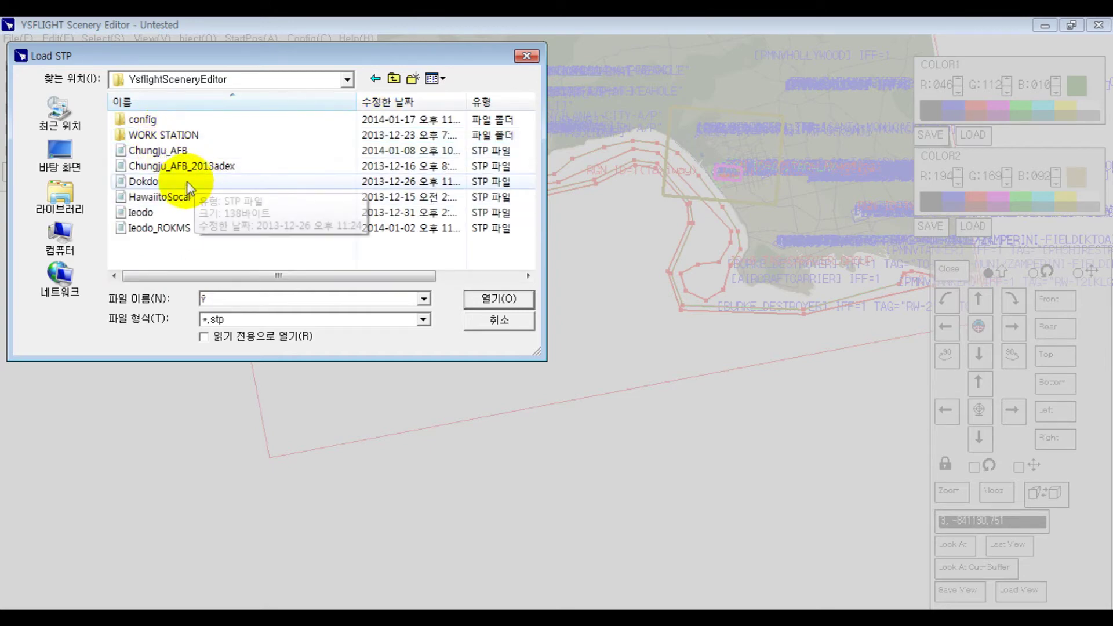
{"action": "double_click", "coordinate": [168, 197]}
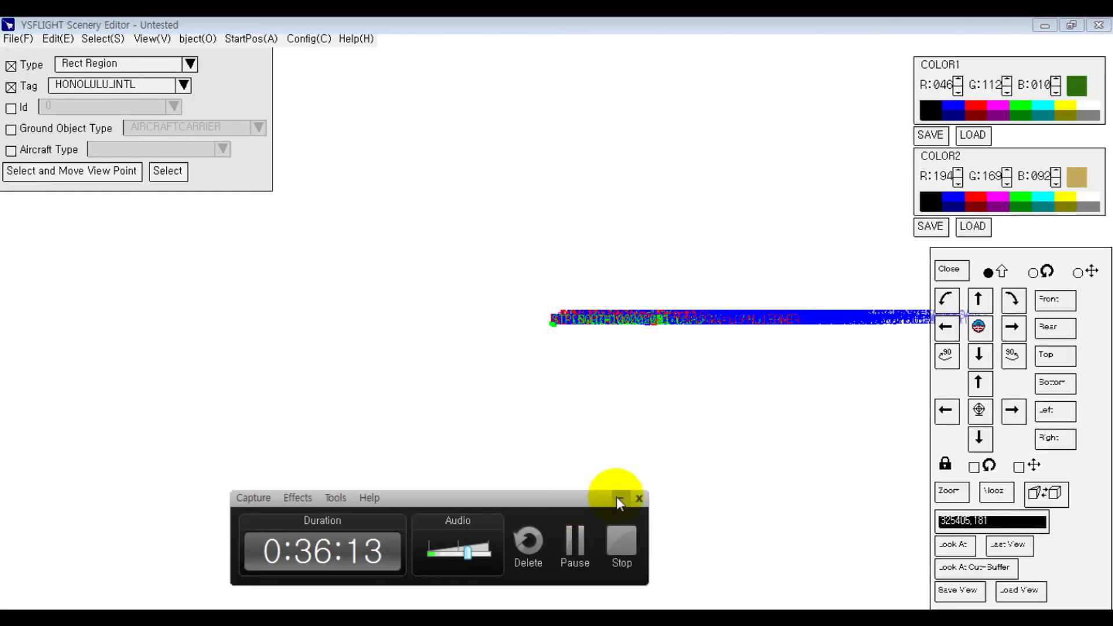
Step: Save the scenery as HawaiitoSocal.fld in the YsflightSceneryEditor folder, overwriting the existing file
{"action": "left_click", "coordinate": [618, 499]}
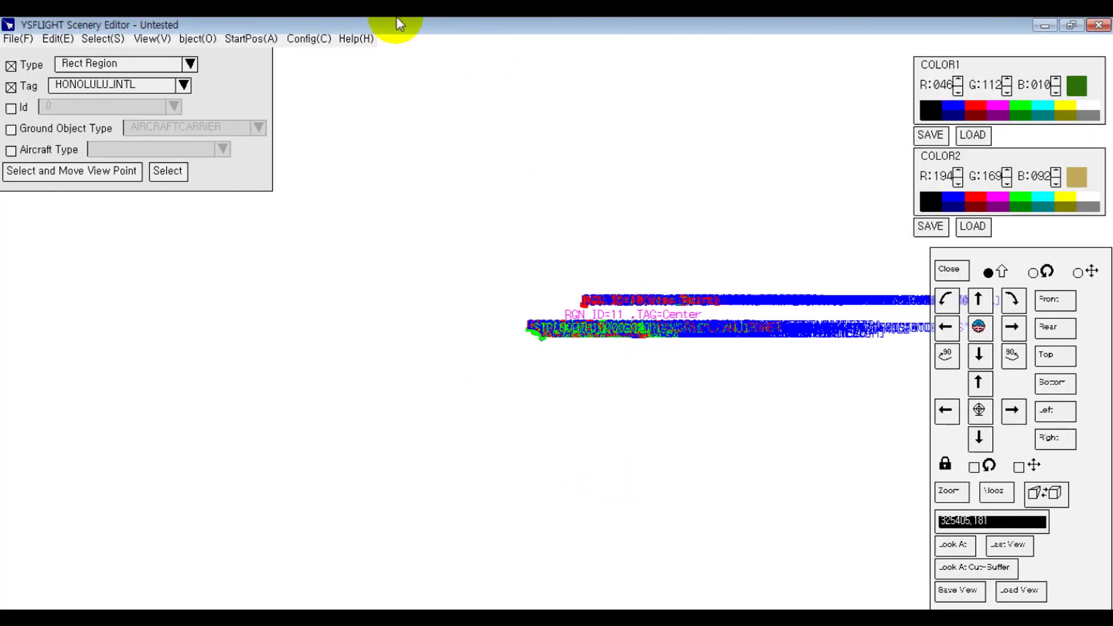
{"action": "middle_click_drag", "start_coordinate": [548, 155], "coordinate": [474, 63]}
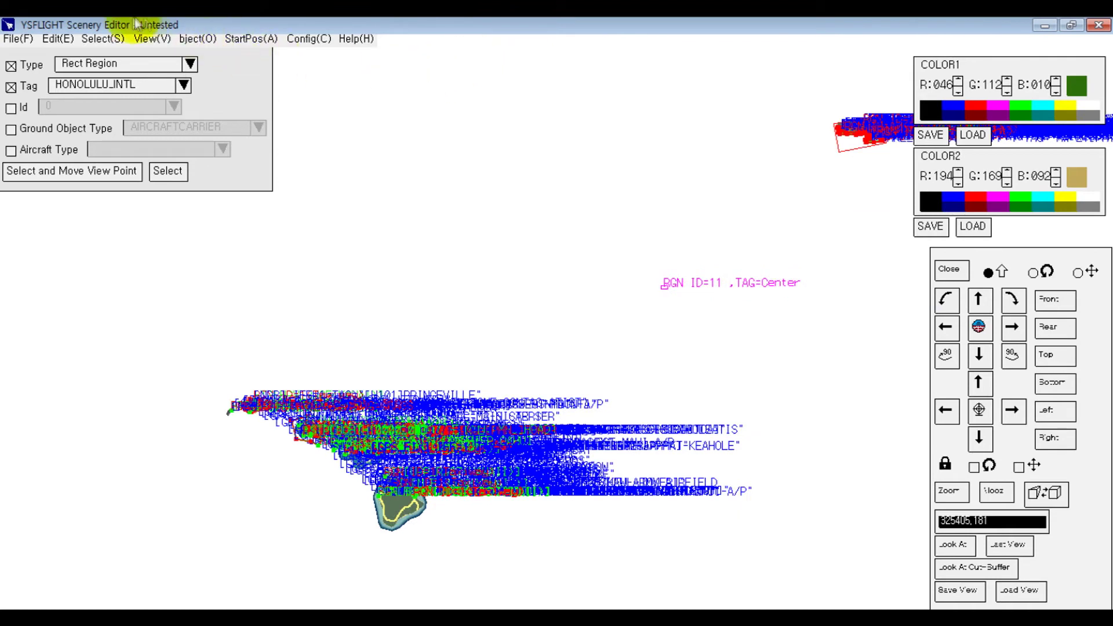
{"action": "left_click", "coordinate": [19, 39]}
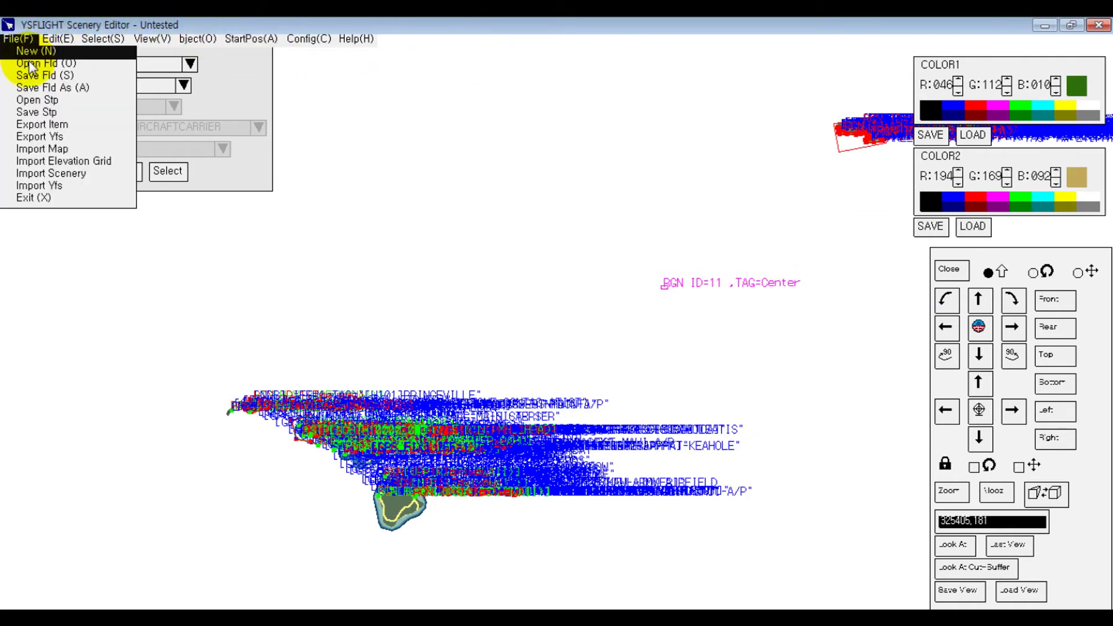
{"action": "left_click", "coordinate": [35, 76]}
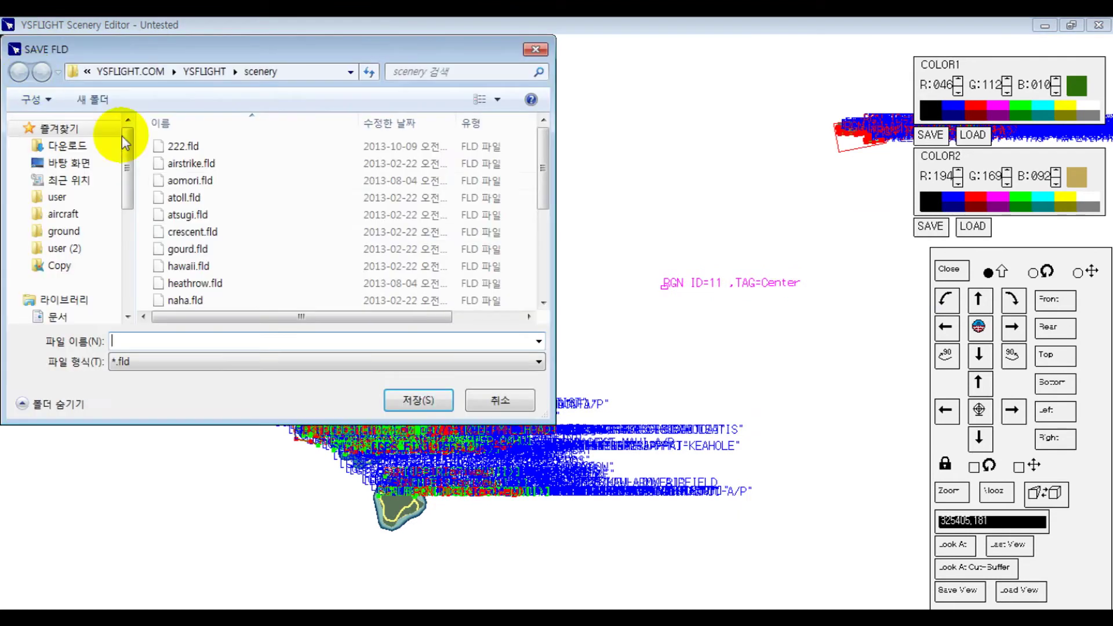
{"action": "left_click", "coordinate": [147, 71]}
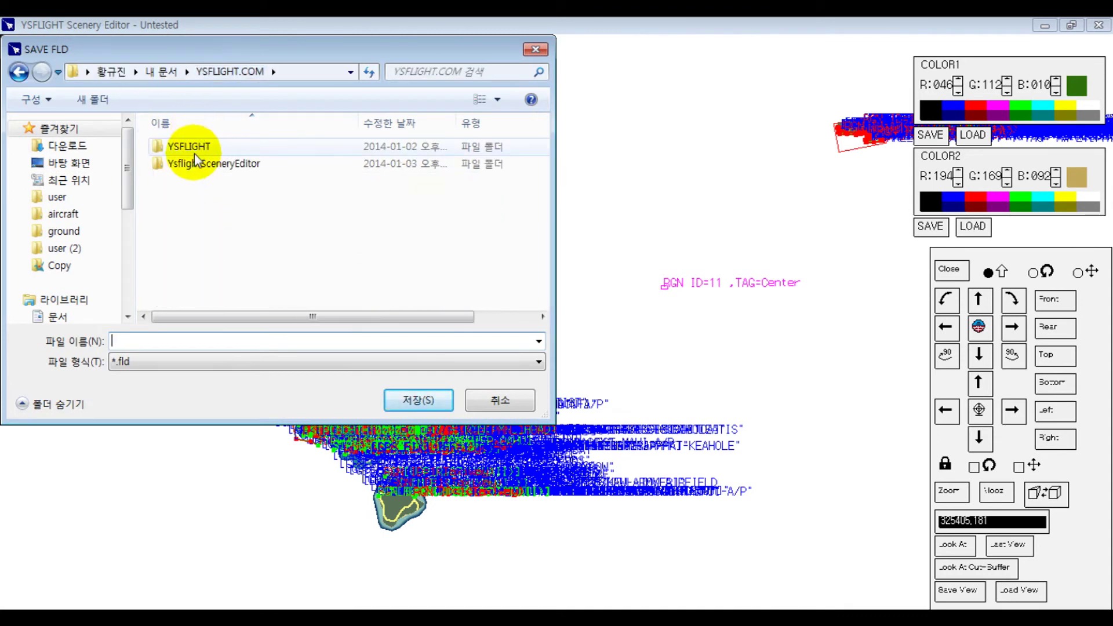
{"action": "double_click", "coordinate": [194, 163]}
{"action": "left_click", "coordinate": [247, 232]}
{"action": "left_click", "coordinate": [243, 244]}
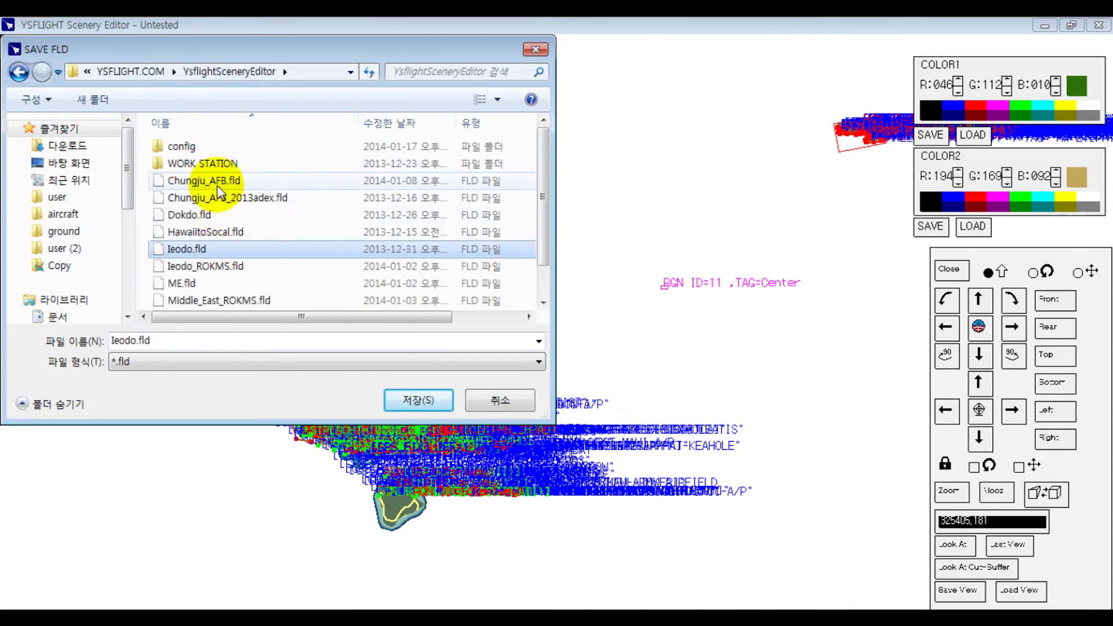
{"action": "scroll", "coordinate": [232, 226], "scroll_direction": "down", "scroll_amount": 1}
{"action": "double_click", "coordinate": [212, 198]}
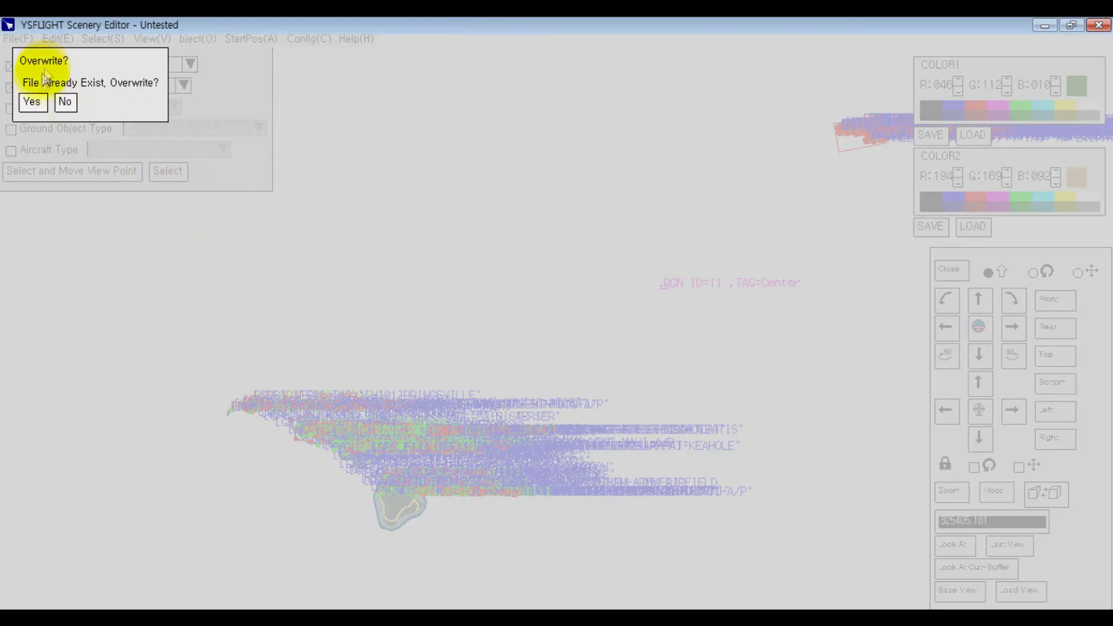
{"action": "left_click", "coordinate": [36, 103]}
{"action": "left_click", "coordinate": [32, 103]}
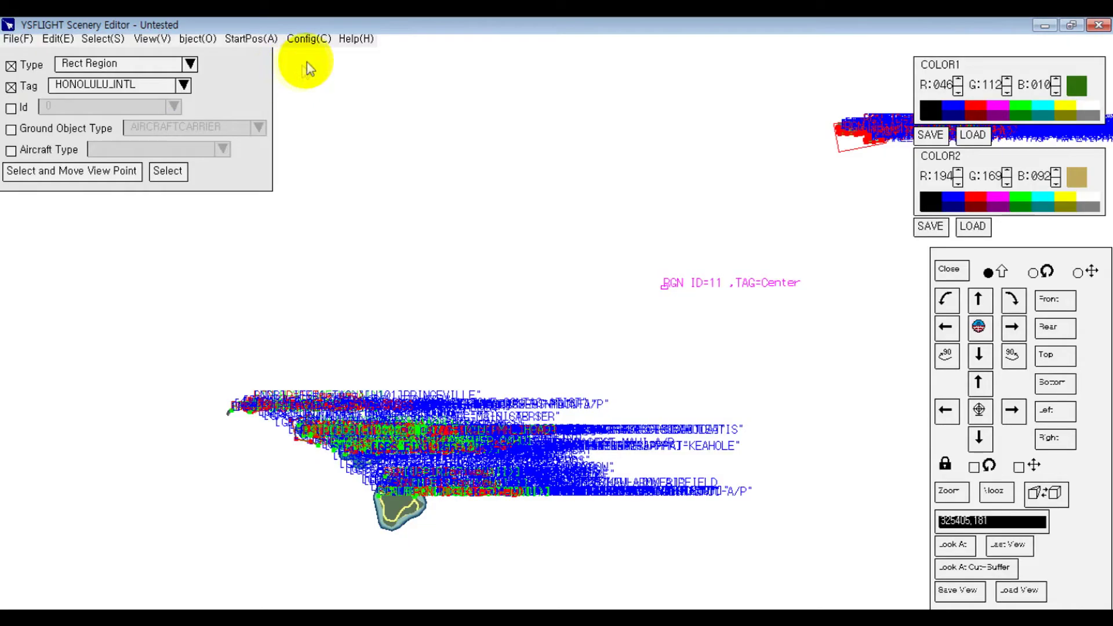
Step: Check the Auto Load STP and Auto Save STP options in the editor configuration, leaving them as they are
{"action": "left_click", "coordinate": [307, 57]}
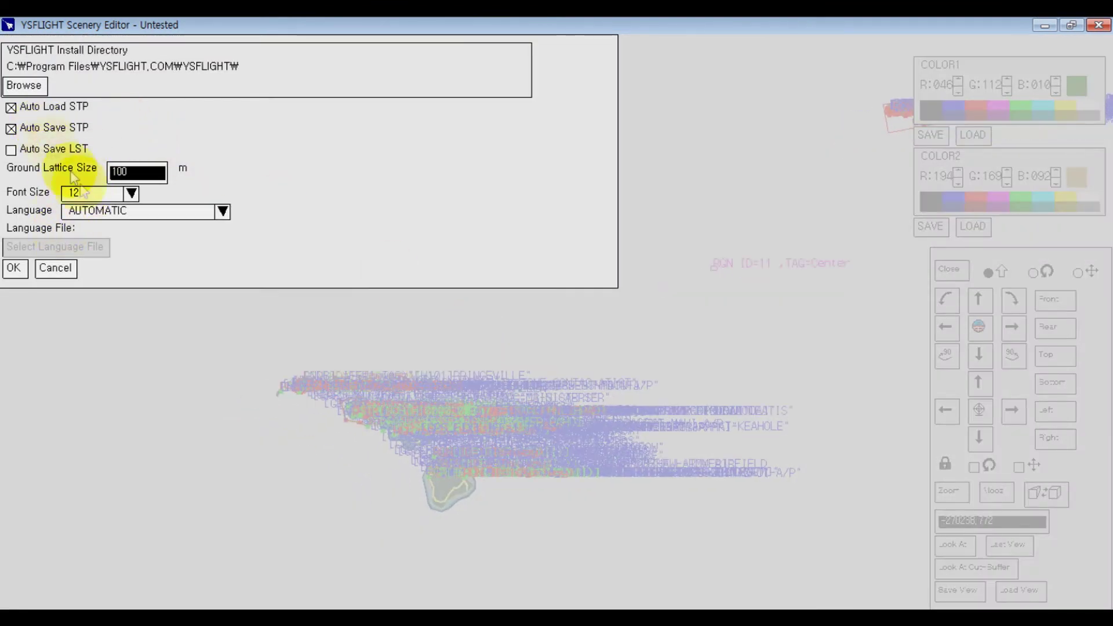
{"action": "left_click", "coordinate": [74, 268]}
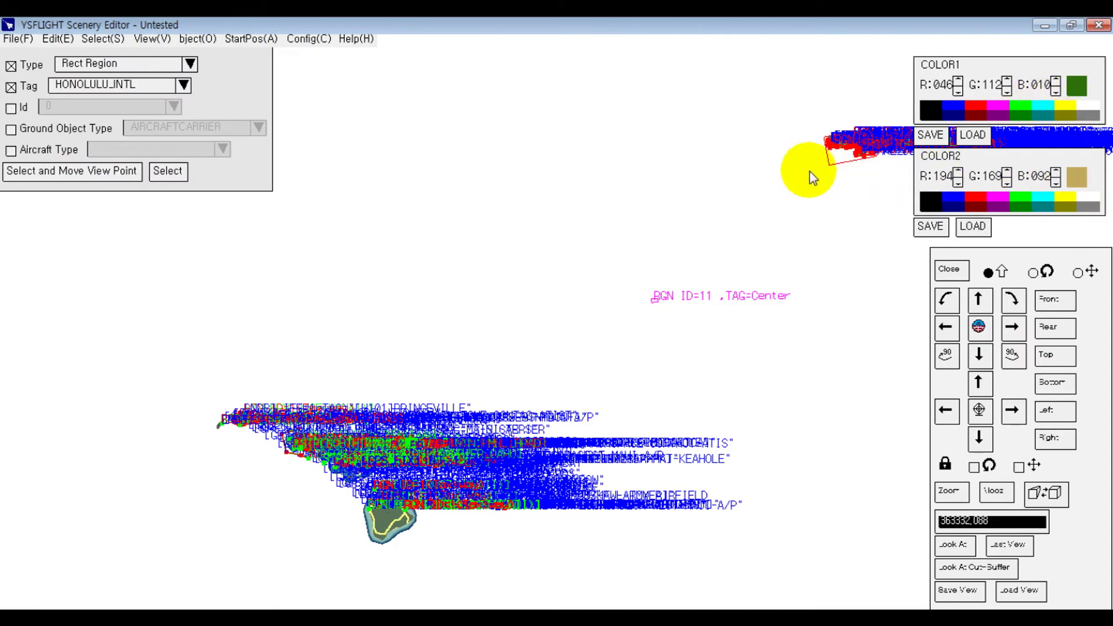
{"action": "middle_click_drag", "start_coordinate": [808, 216], "coordinate": [563, 311]}
{"action": "scroll", "coordinate": [560, 306], "scroll_direction": "down", "scroll_amount": 2}
Step: Exit the scenery editor and close the leftover folder windows on the desktop
{"action": "left_click", "coordinate": [1099, 24]}
{"action": "left_click", "coordinate": [255, 55]}
{"action": "left_click", "coordinate": [255, 55]}
{"action": "left_click", "coordinate": [255, 55]}
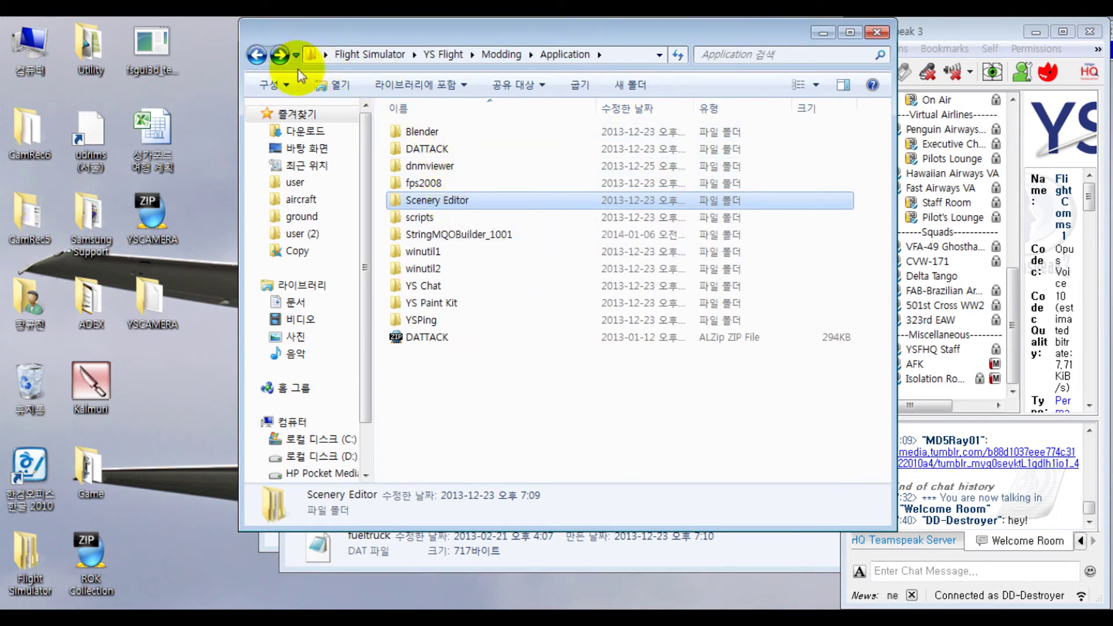
{"action": "left_click", "coordinate": [257, 54]}
{"action": "left_click", "coordinate": [876, 31]}
{"action": "left_click_drag", "start_coordinate": [651, 73], "coordinate": [507, 46]}
{"action": "left_click", "coordinate": [741, 50]}
{"action": "left_click_drag", "start_coordinate": [744, 52], "coordinate": [539, 26]}
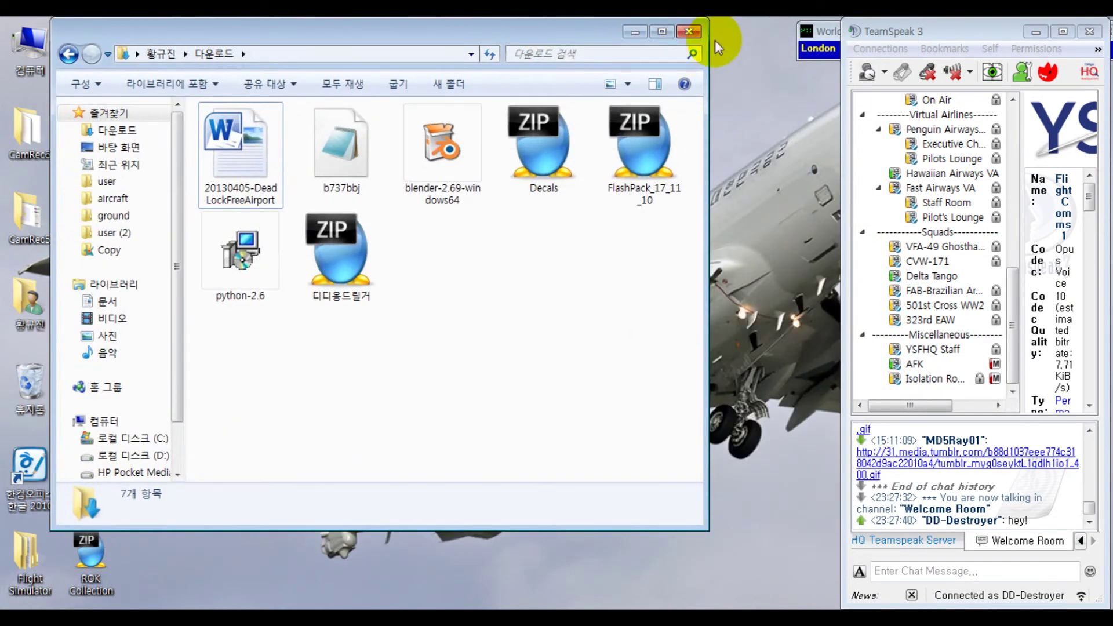
{"action": "left_click", "coordinate": [694, 33]}
Step: In File Explorer, open My Documents, YSFLIGHT.COM, YsflightSceneryEditor and copy the HawaiitoSocal FLD and STP files
{"action": "double_click", "coordinate": [24, 298]}
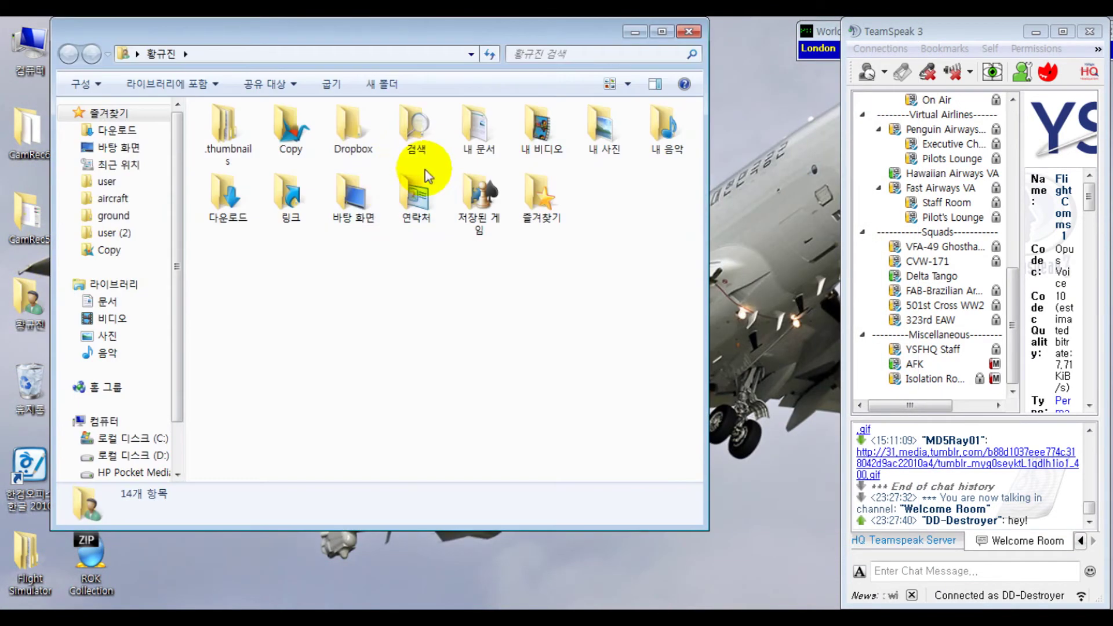
{"action": "double_click", "coordinate": [239, 184]}
{"action": "left_click", "coordinate": [69, 54]}
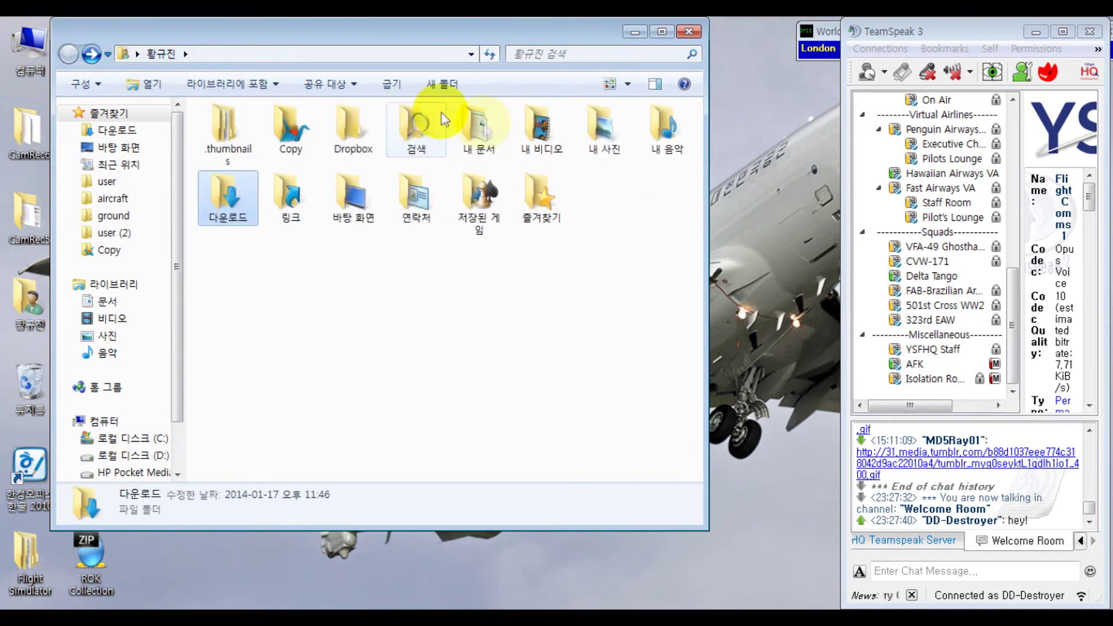
{"action": "double_click", "coordinate": [475, 130]}
{"action": "left_click", "coordinate": [316, 217]}
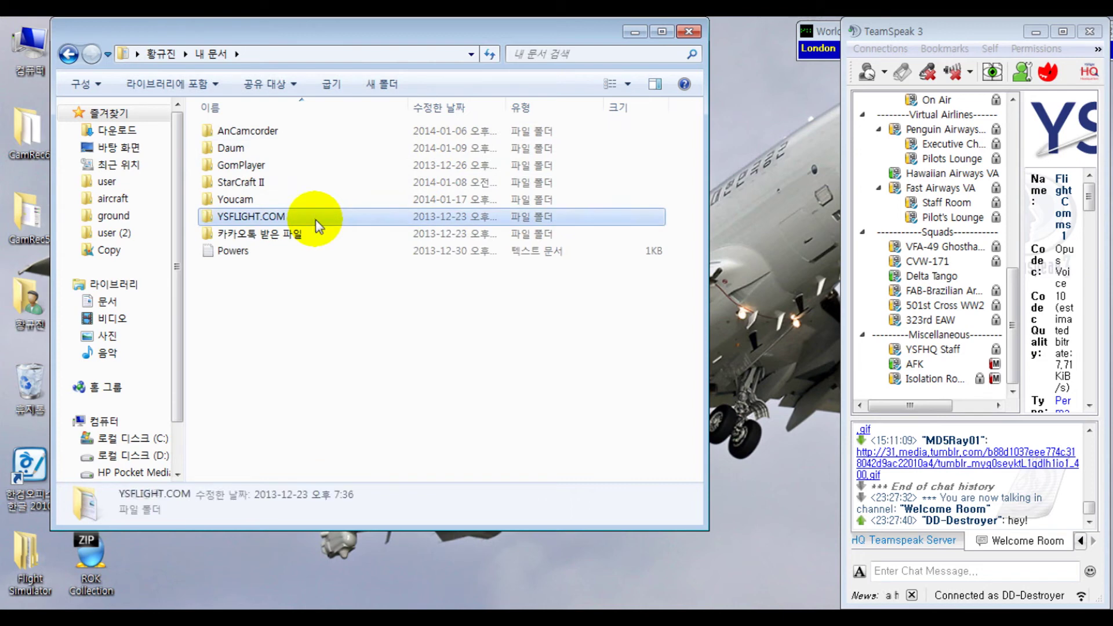
{"action": "double_click", "coordinate": [295, 214]}
{"action": "double_click", "coordinate": [268, 148]}
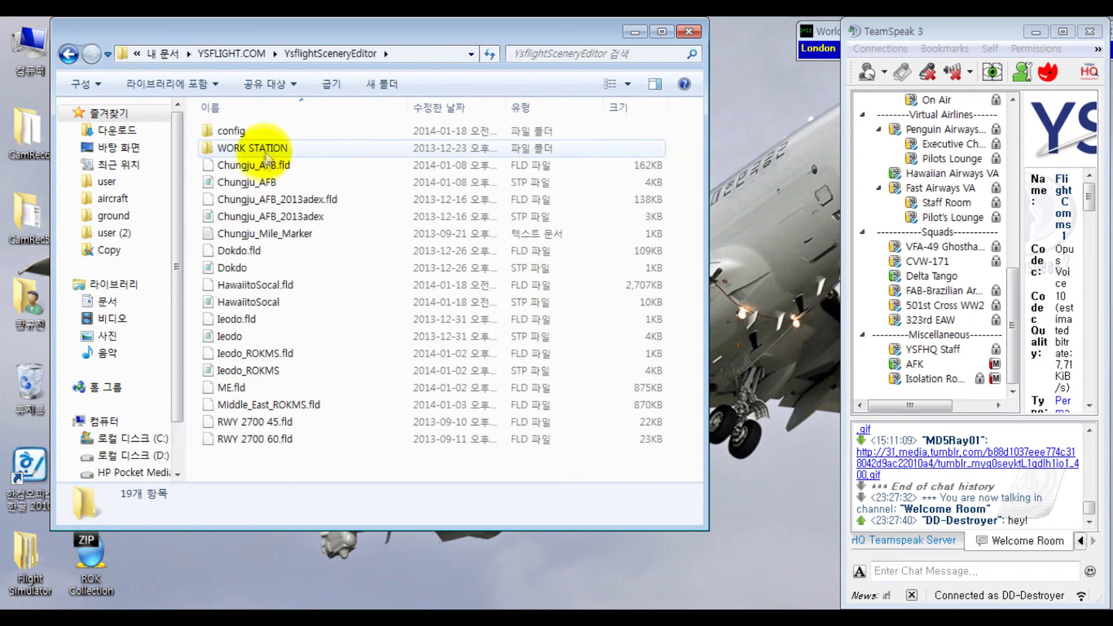
{"action": "left_click", "coordinate": [255, 285]}
{"action": "left_click", "coordinate": [248, 302], "text": "shift"}
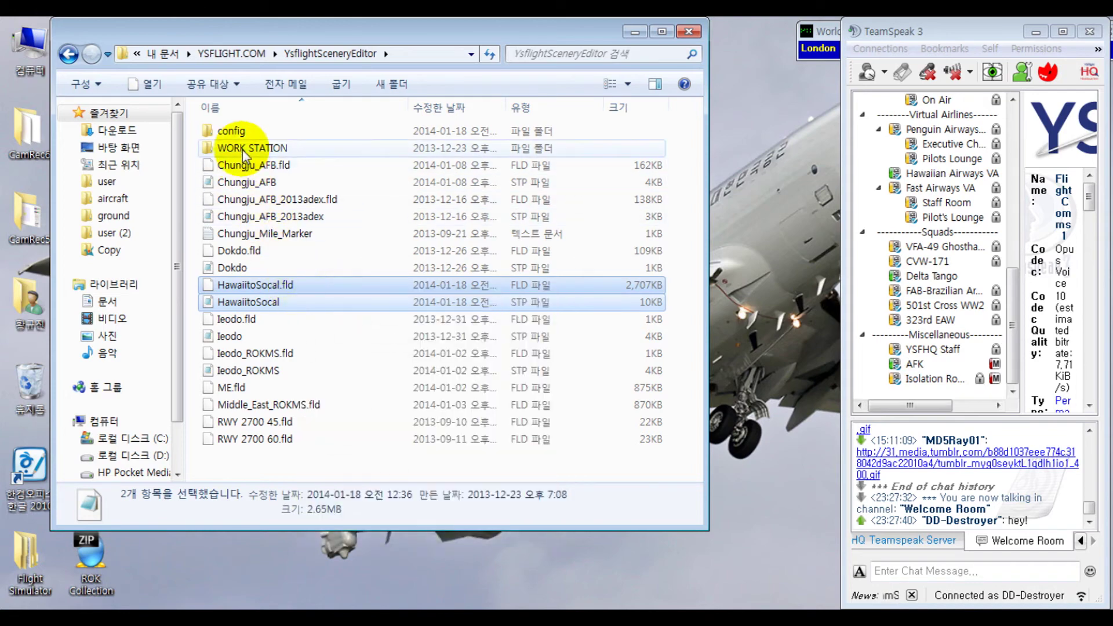
Step: Paste the two HawaiitoSocal files into the scenery folder inside YSFLIGHT
{"action": "left_click", "coordinate": [68, 54]}
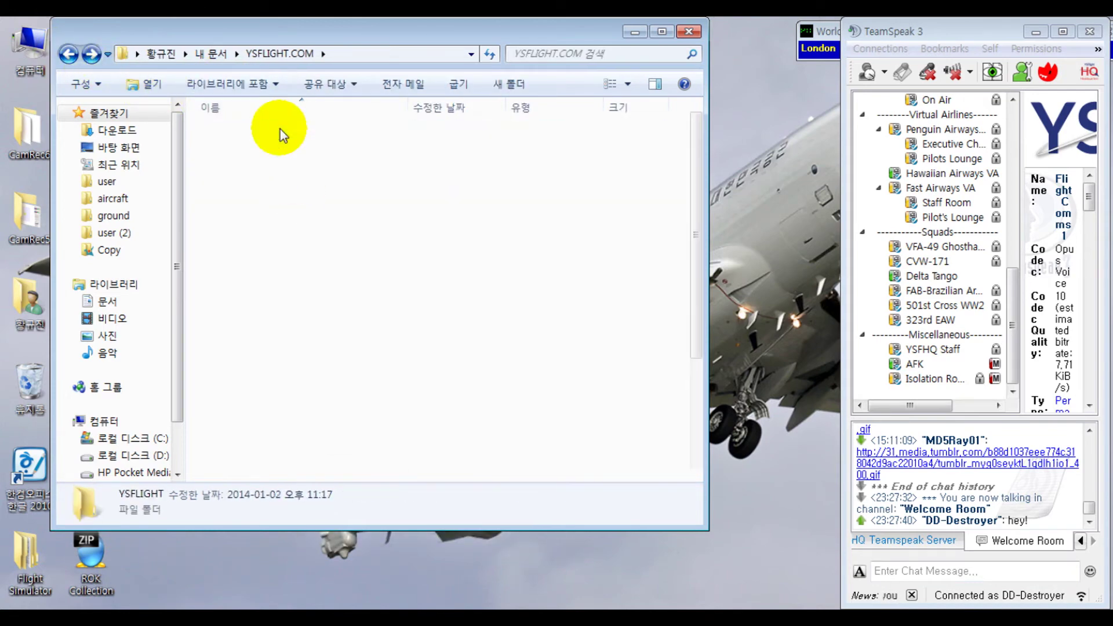
{"action": "double_click", "coordinate": [278, 130]}
{"action": "left_click", "coordinate": [350, 302]}
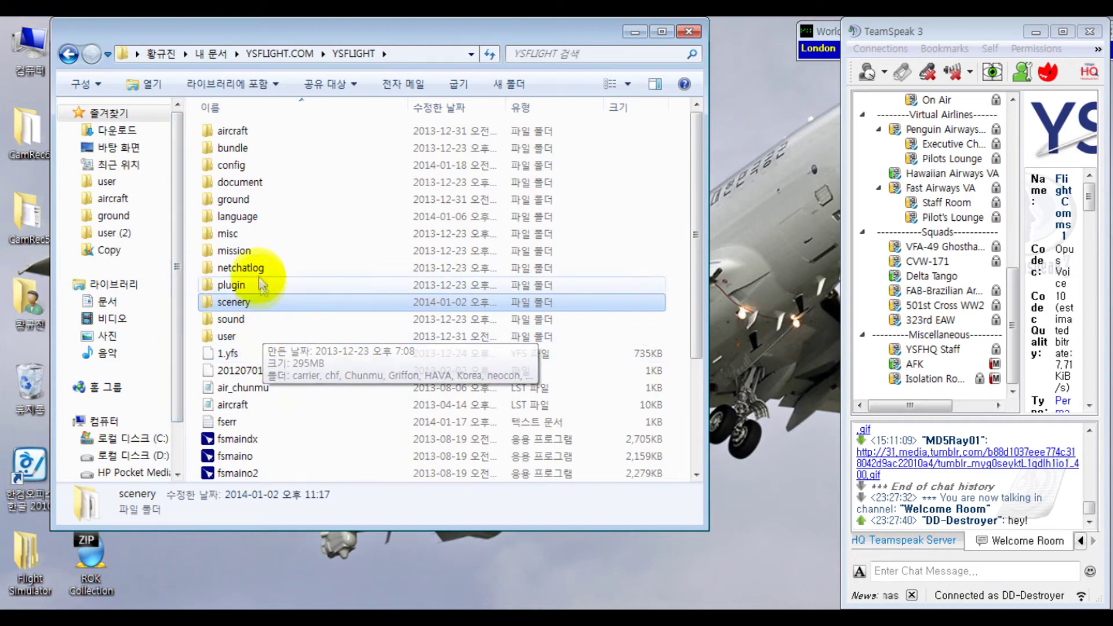
{"action": "double_click", "coordinate": [262, 302]}
{"action": "key", "text": "ctrl+v"}
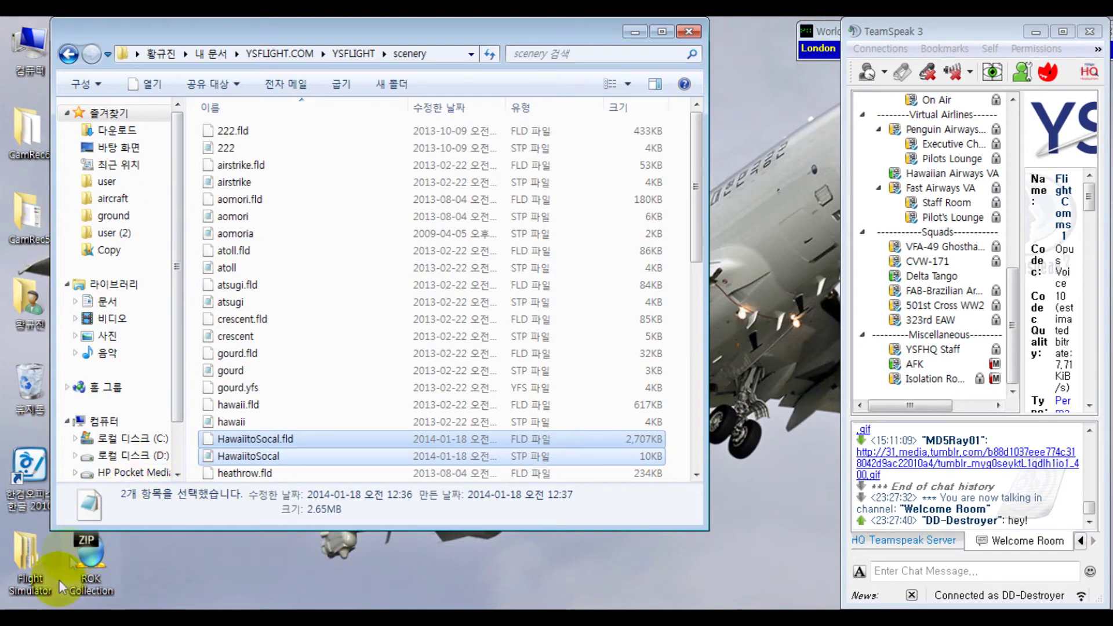
Step: In a new Notepad document, write the line "SOCAL scenery/HawaiitoSocal.fld scenery/HawaiitoSocal.stp"
{"action": "key", "text": "super"}
{"action": "left_click", "coordinate": [110, 276]}
{"action": "left_click_drag", "start_coordinate": [409, 25], "coordinate": [928, 85]}
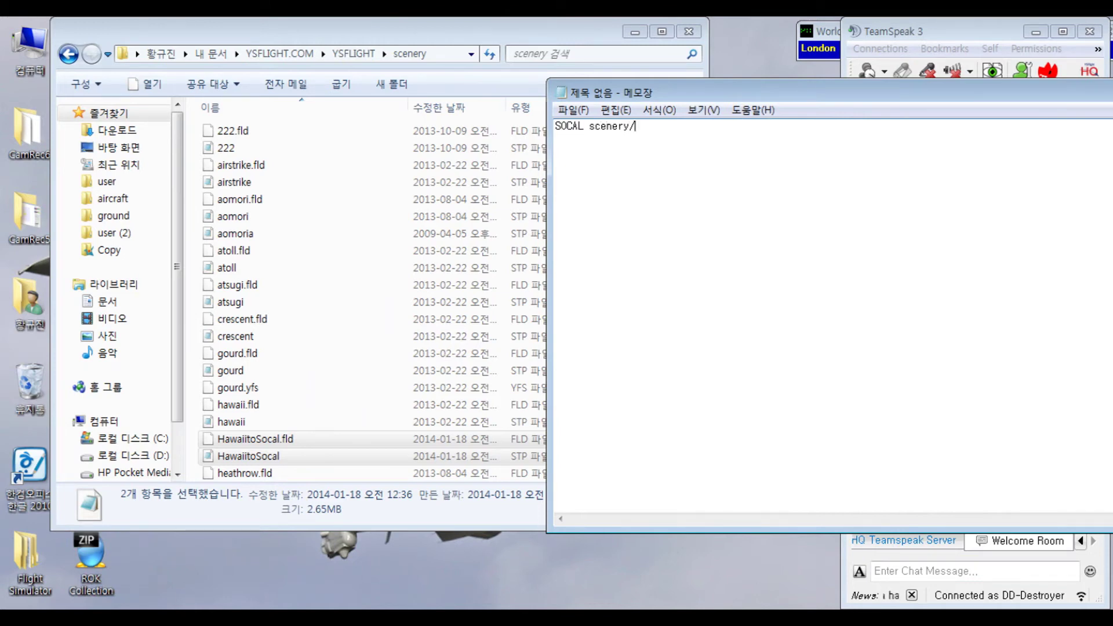
{"action": "left_click", "coordinate": [284, 439]}
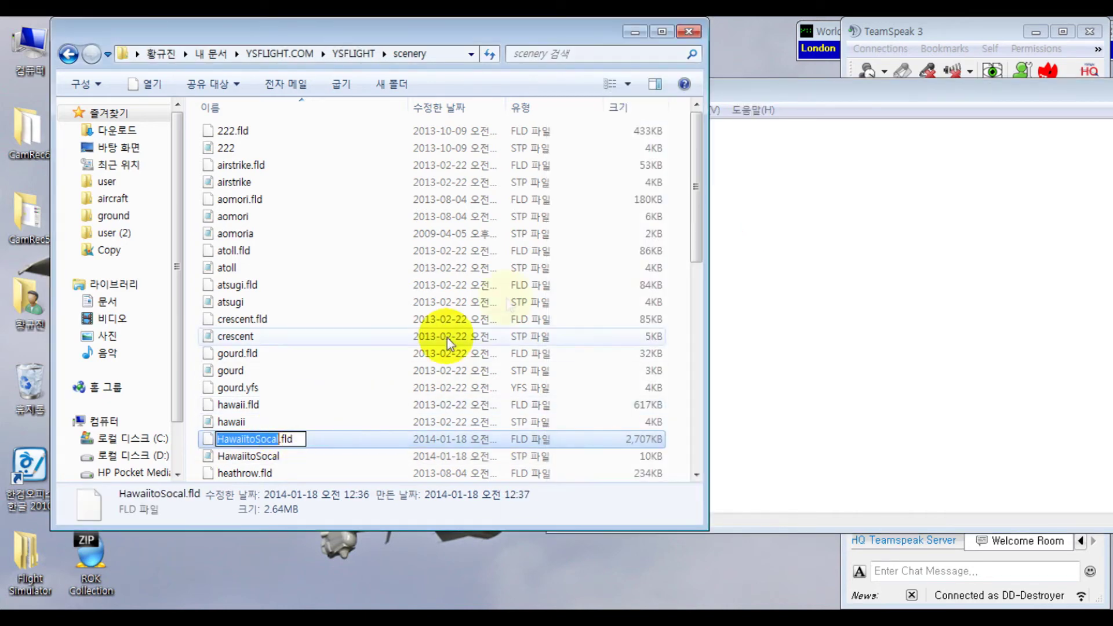
{"action": "left_click", "coordinate": [815, 103]}
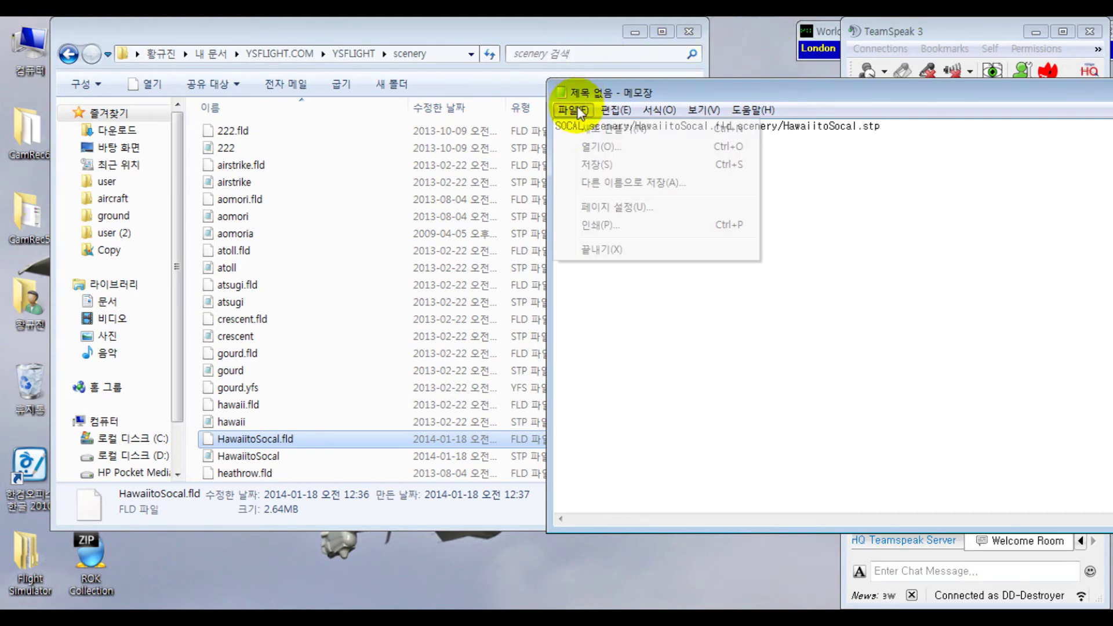
Step: Save the Notepad document on the desktop as sce_socal.lst
{"action": "left_click", "coordinate": [579, 165]}
{"action": "type", "text": "s"}
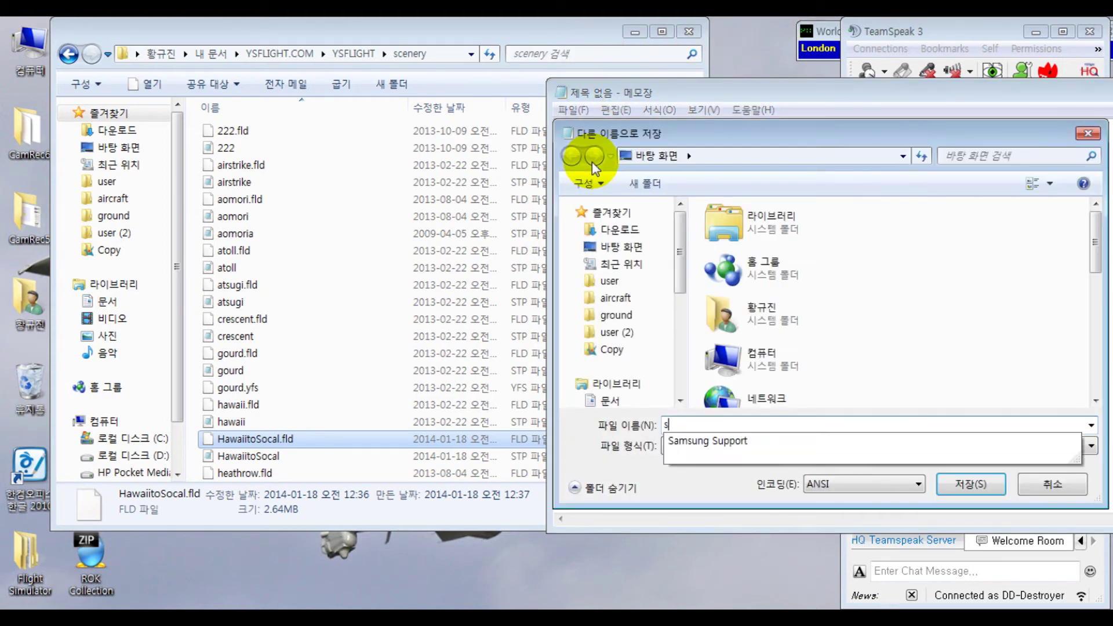
{"action": "type", "text": "ce_socal.lst"}
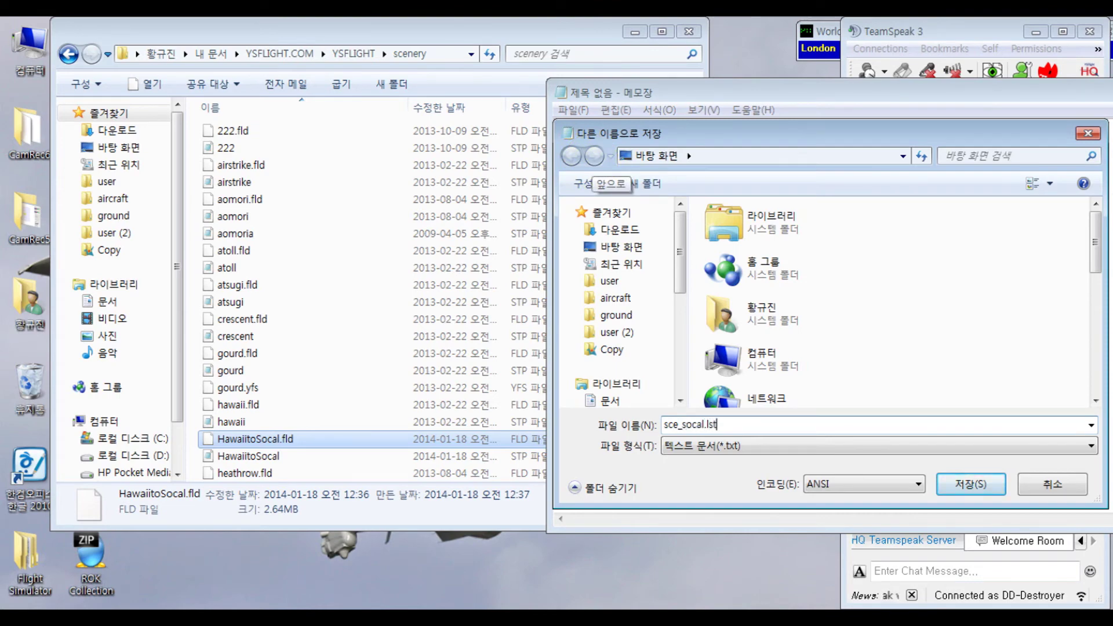
{"action": "key", "text": "Return"}
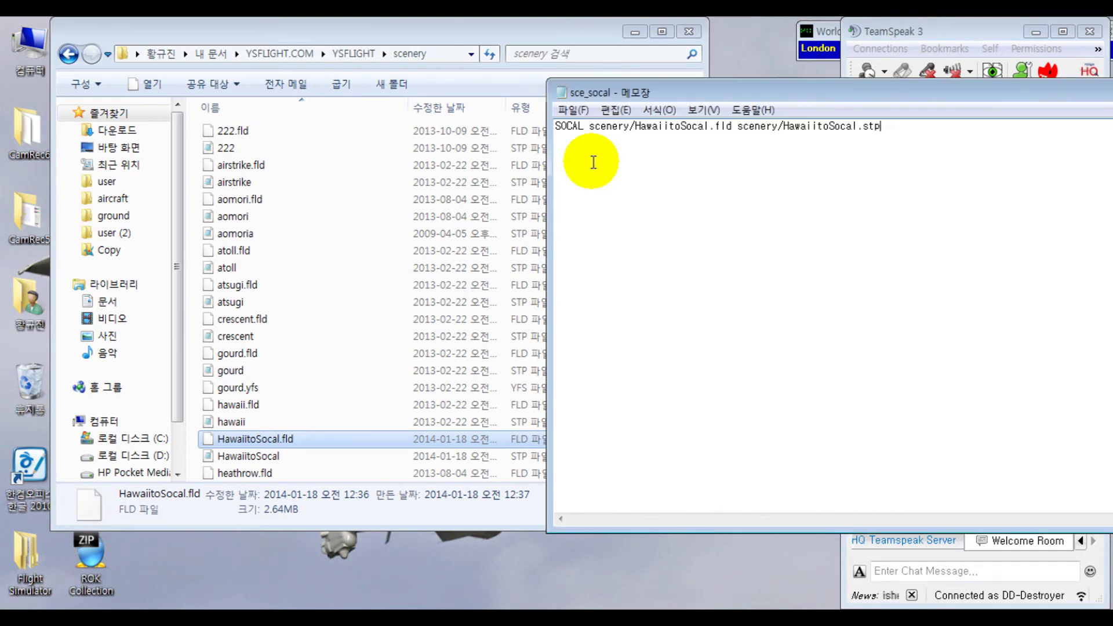
Step: Copy the sce_socal list file from the desktop into the scenery folder of YSFLIGHT
{"action": "left_click_drag", "start_coordinate": [359, 30], "coordinate": [680, 53]}
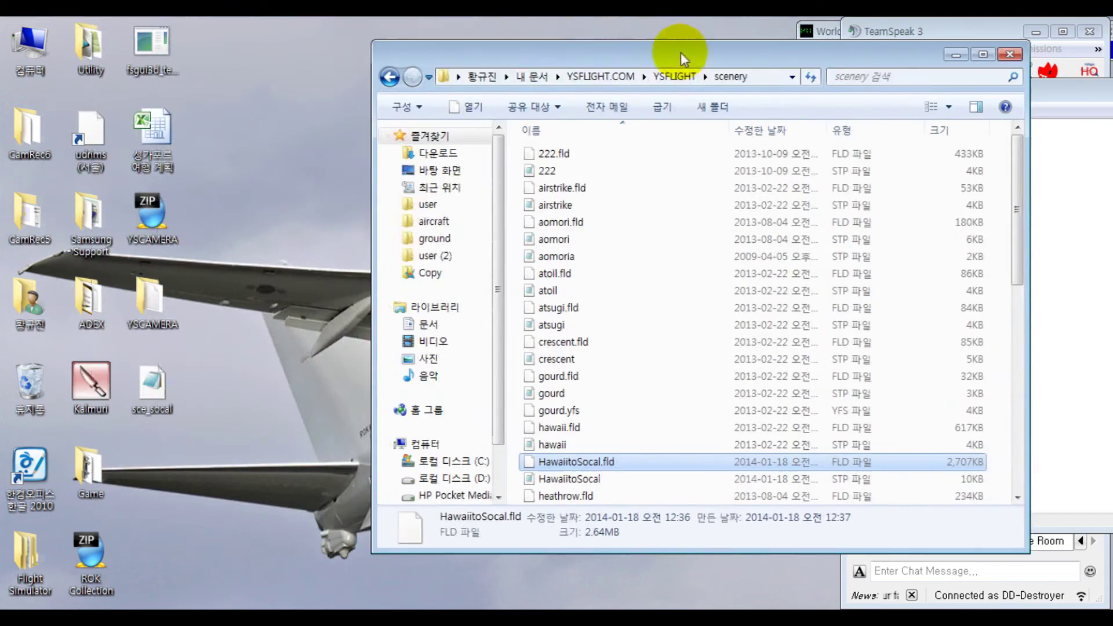
{"action": "left_click", "coordinate": [169, 382]}
{"action": "left_click_drag", "start_coordinate": [801, 50], "coordinate": [568, 66]}
{"action": "left_click", "coordinate": [406, 251]}
{"action": "scroll", "coordinate": [409, 372], "scroll_direction": "down", "scroll_amount": 5}
{"action": "left_click", "coordinate": [410, 374]}
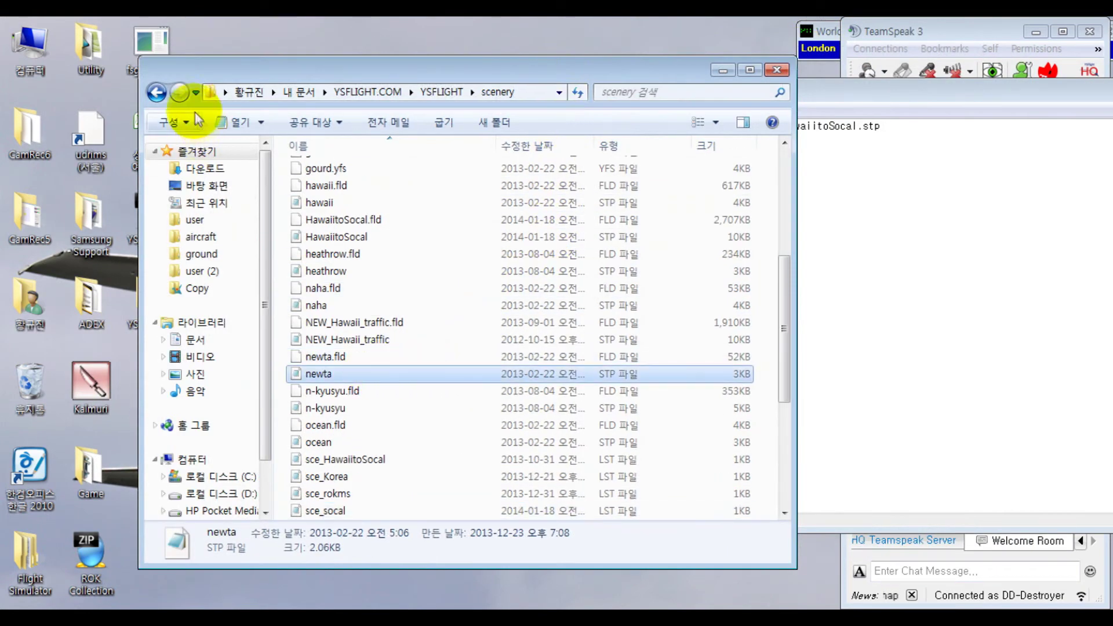
Step: Go back to the YSFLIGHT folder and start the flight simulator with fsmaino
{"action": "left_click", "coordinate": [157, 93]}
{"action": "left_click", "coordinate": [350, 363]}
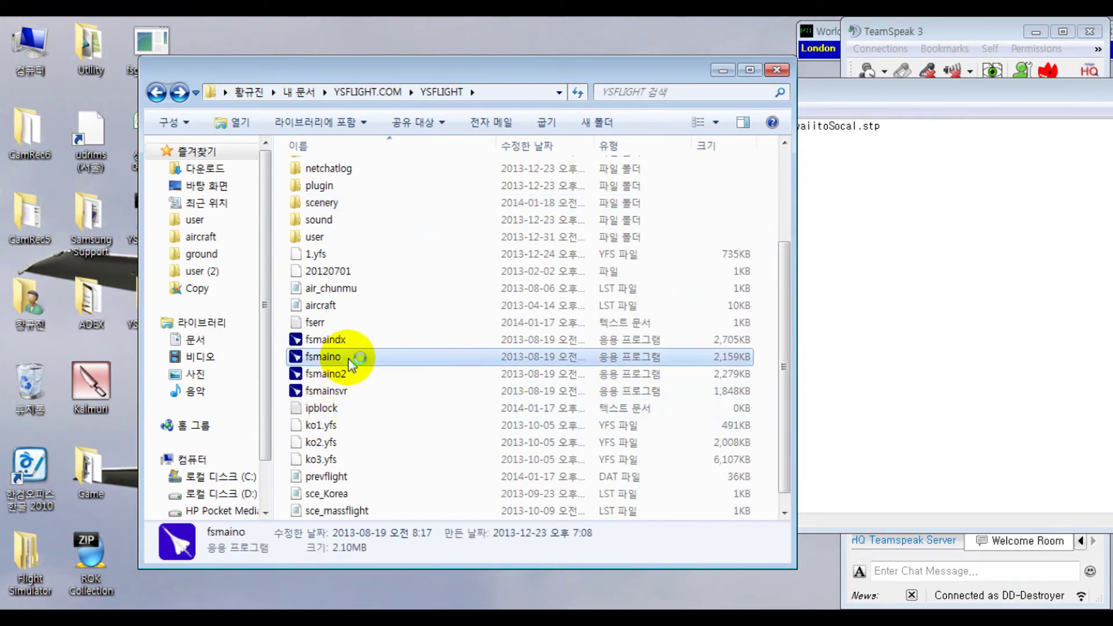
{"action": "double_click", "coordinate": [350, 362]}
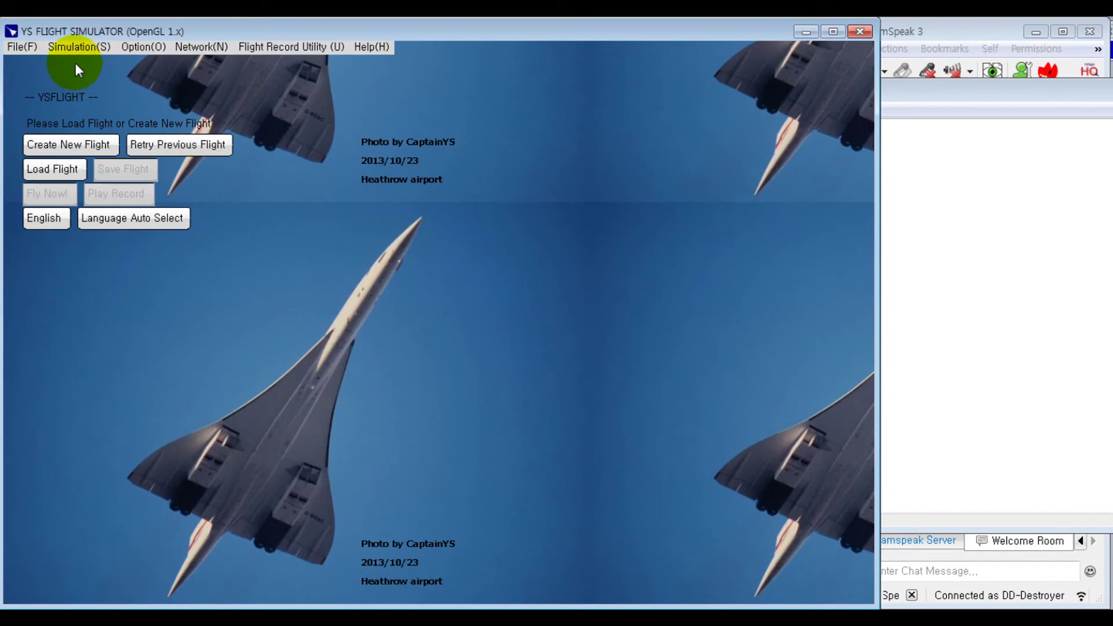
{"action": "left_click", "coordinate": [76, 49]}
{"action": "left_click", "coordinate": [91, 103]}
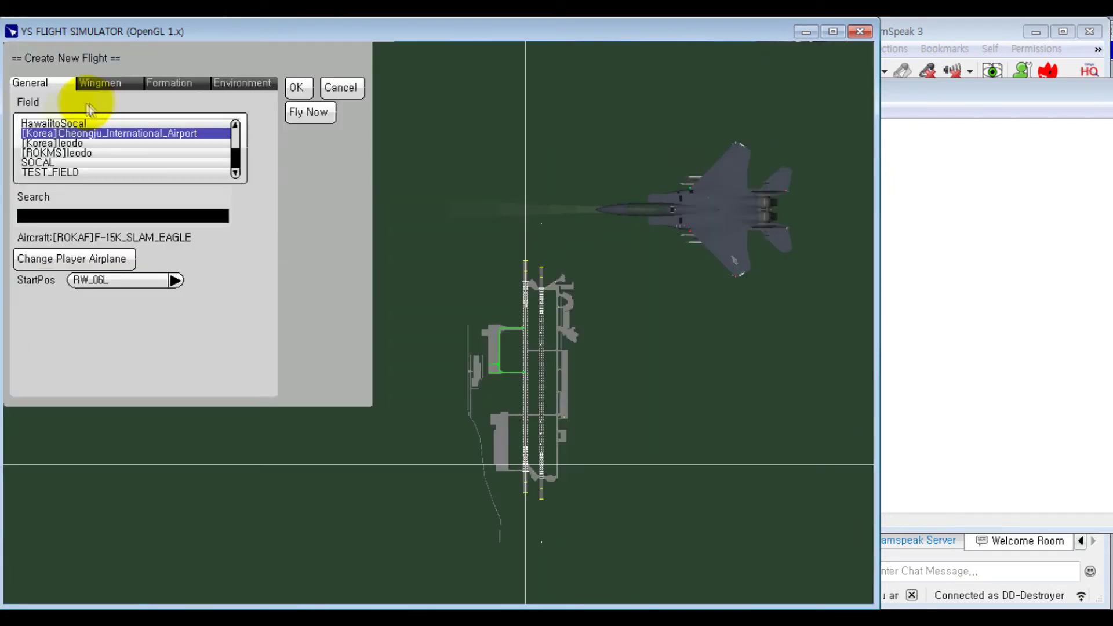
{"action": "left_click", "coordinate": [296, 90]}
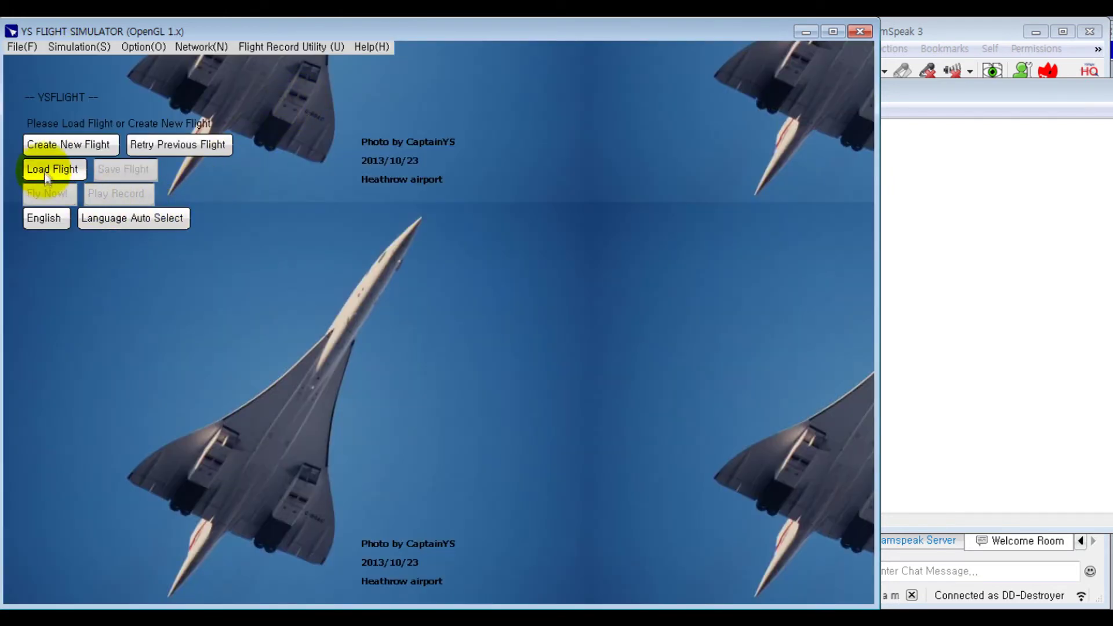
Step: Create a new flight on the HawaiitoSocal field with start position HNL_SCENIC1 and begin flying
{"action": "left_click", "coordinate": [55, 150]}
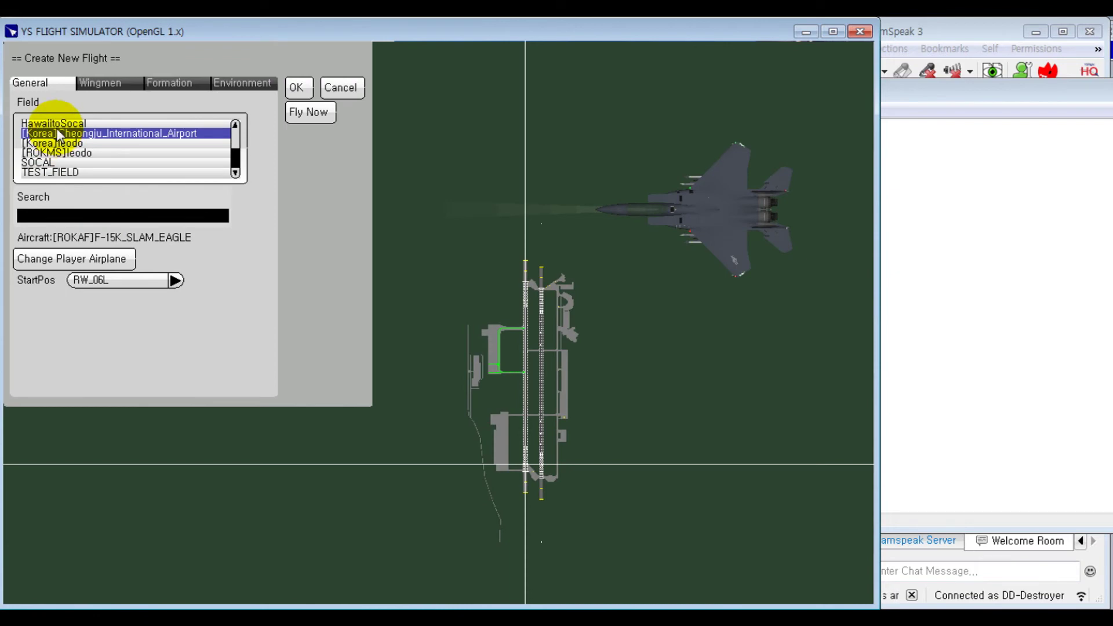
{"action": "left_click", "coordinate": [58, 124]}
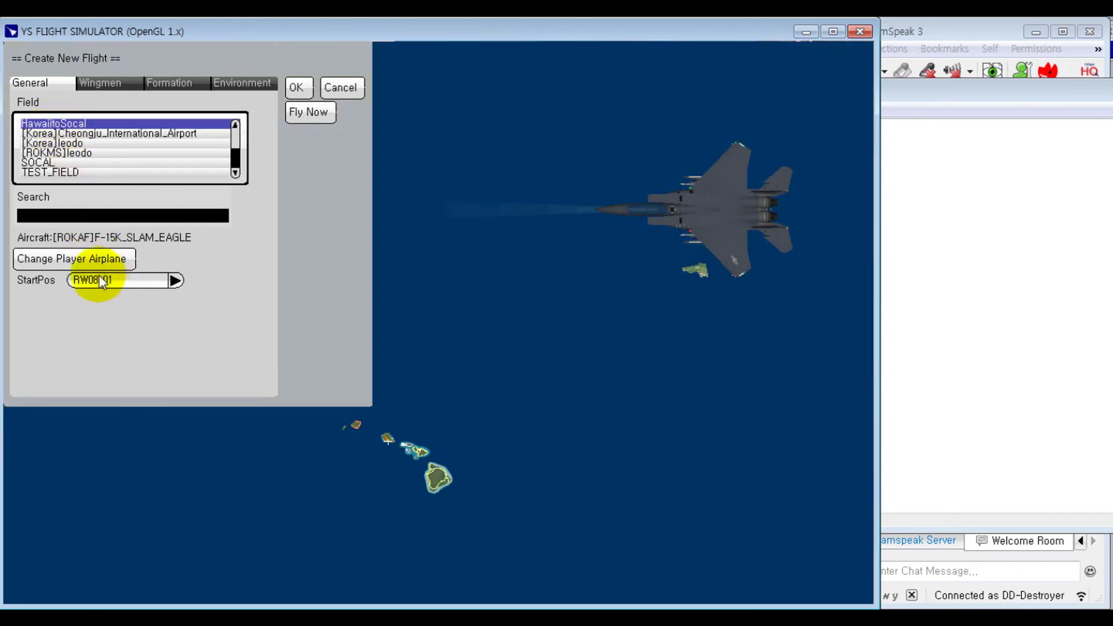
{"action": "left_click", "coordinate": [129, 280]}
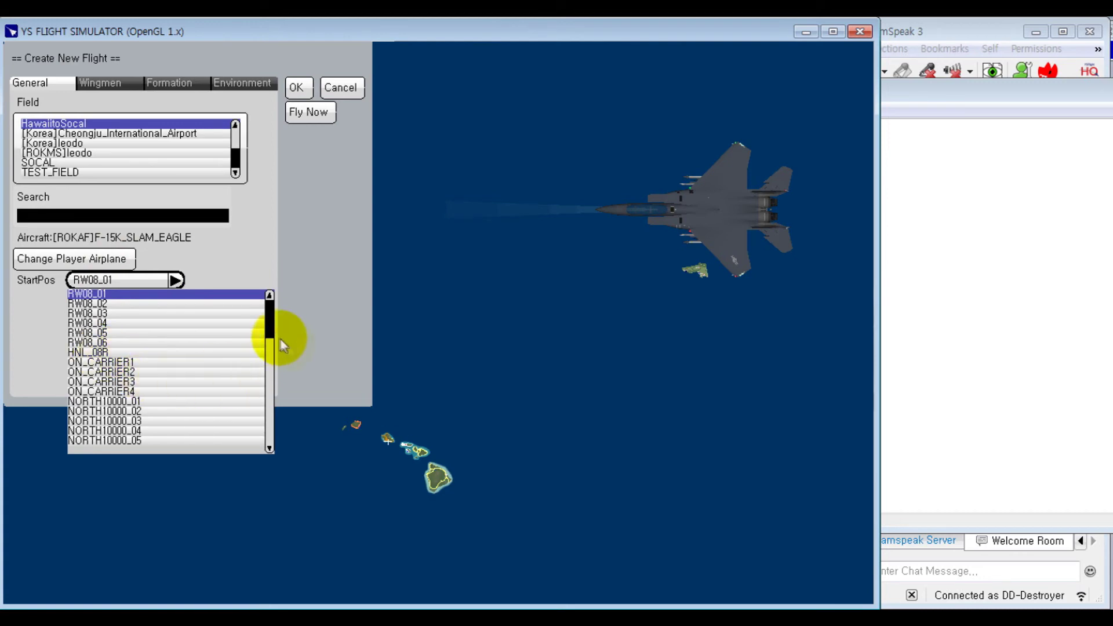
{"action": "scroll", "coordinate": [268, 342], "scroll_direction": "down", "scroll_amount": 7}
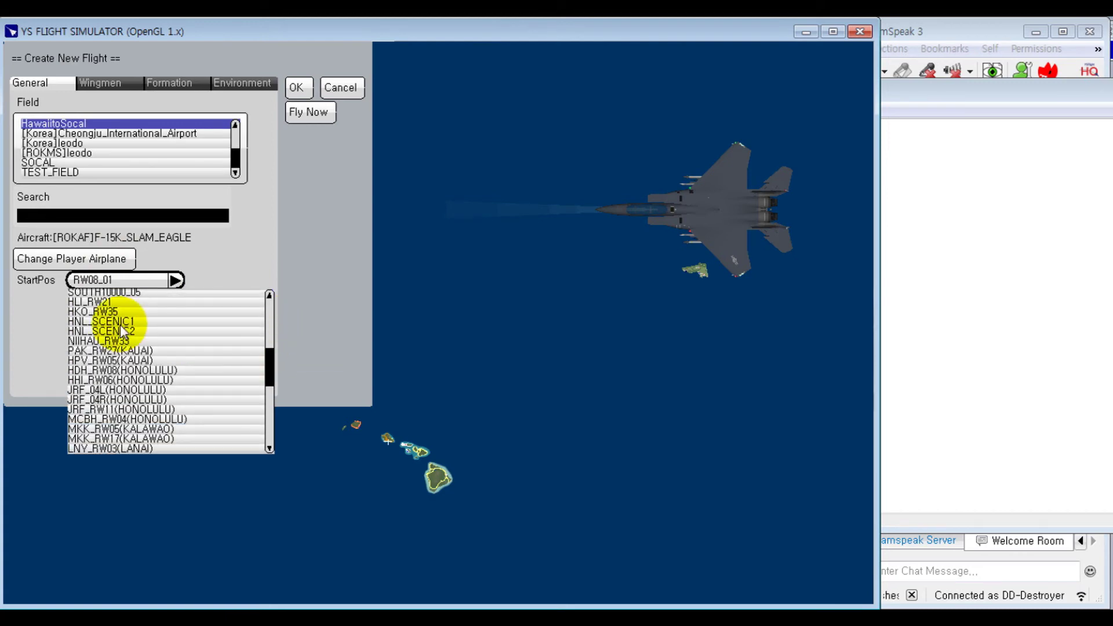
{"action": "left_click", "coordinate": [117, 323]}
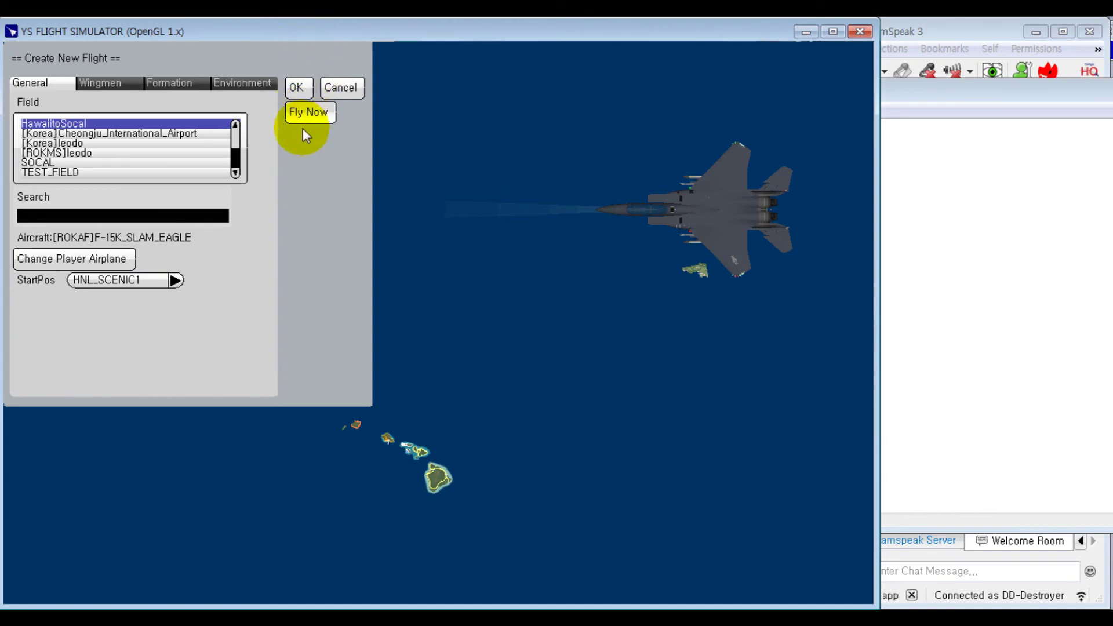
{"action": "left_click", "coordinate": [303, 128]}
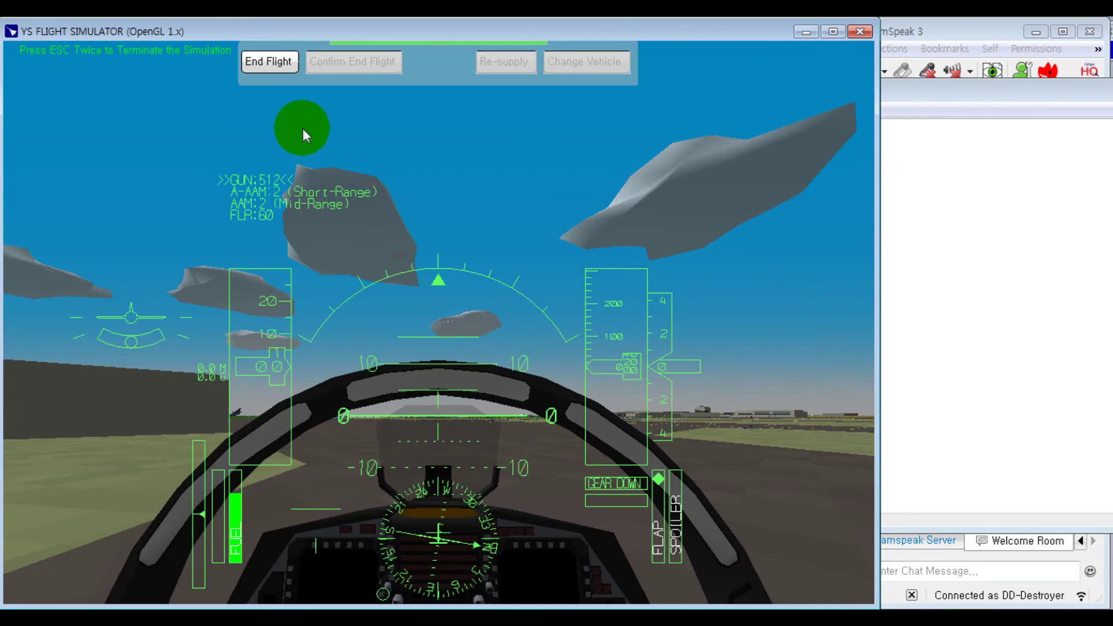
Step: View the HawaiitoSocal airport from outside the aircraft and end the flight
{"action": "key", "text": "F2"}
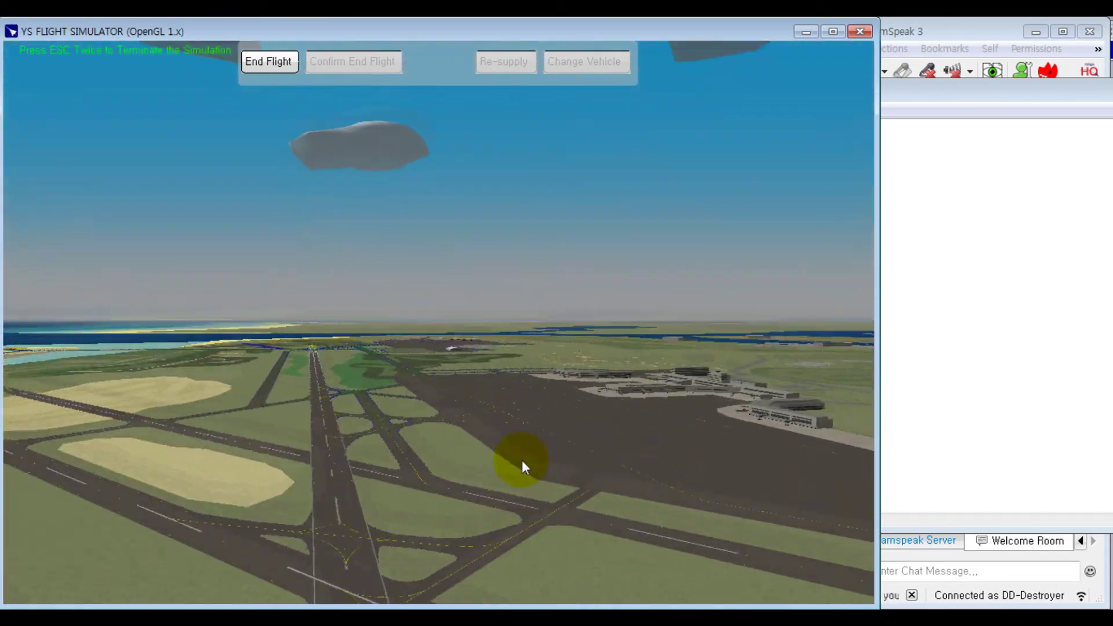
{"action": "key", "text": "Escape"}
{"action": "key", "text": "Escape"}
{"action": "left_click", "coordinate": [25, 87]}
Step: Create a new flight on the SOCAL field with start position HNL_SCENIC1 and begin flying
{"action": "left_click", "coordinate": [80, 46]}
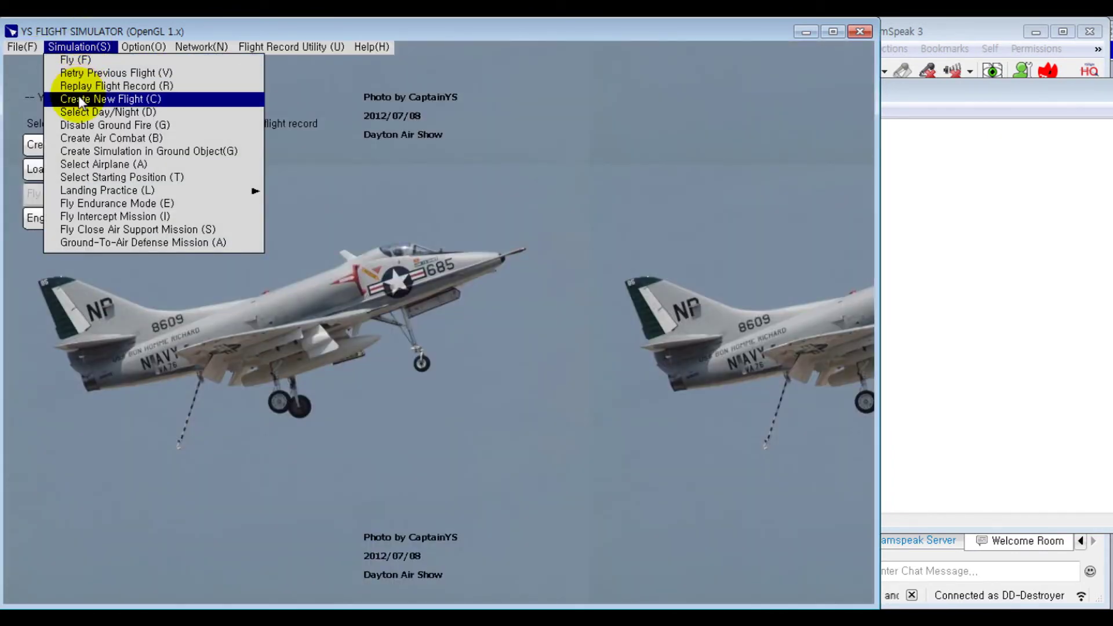
{"action": "left_click", "coordinate": [78, 99]}
{"action": "left_click", "coordinate": [43, 93]}
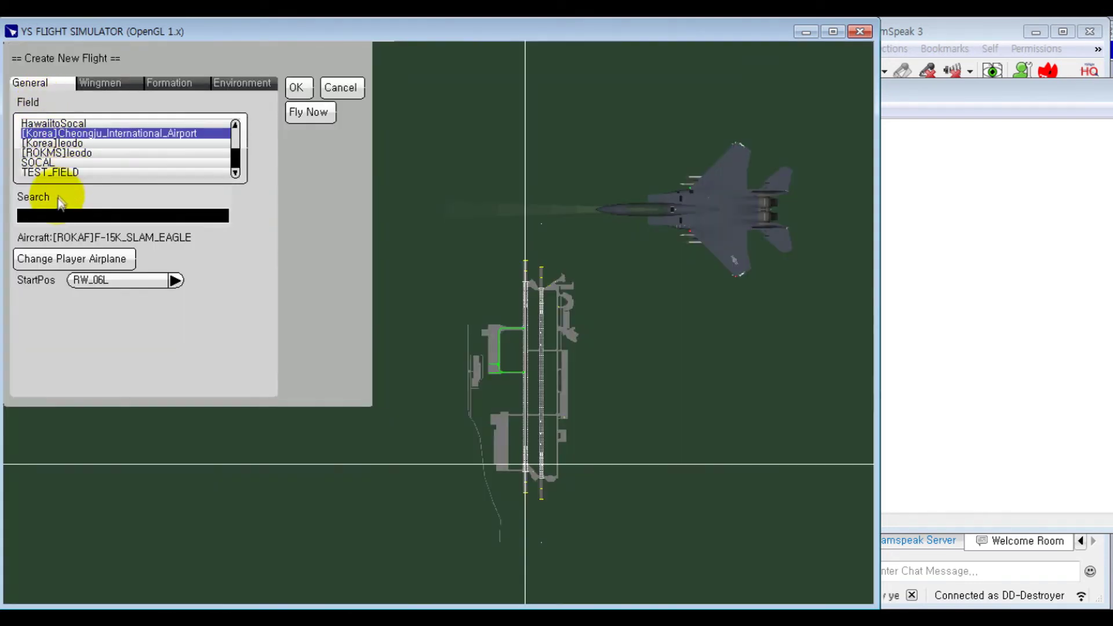
{"action": "left_click", "coordinate": [49, 163]}
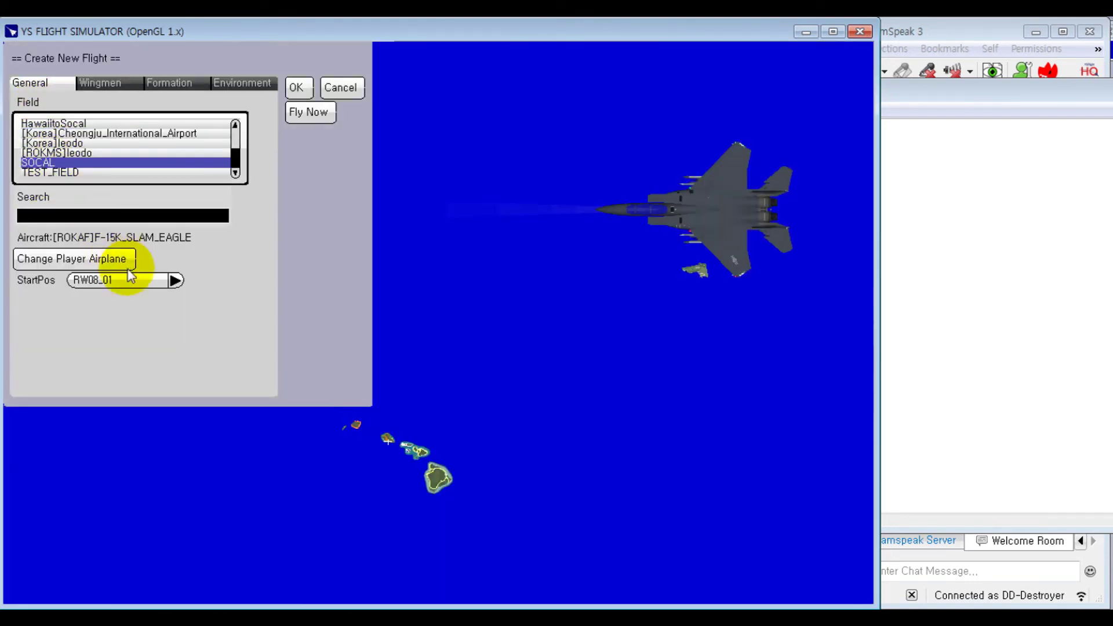
{"action": "left_click", "coordinate": [120, 280]}
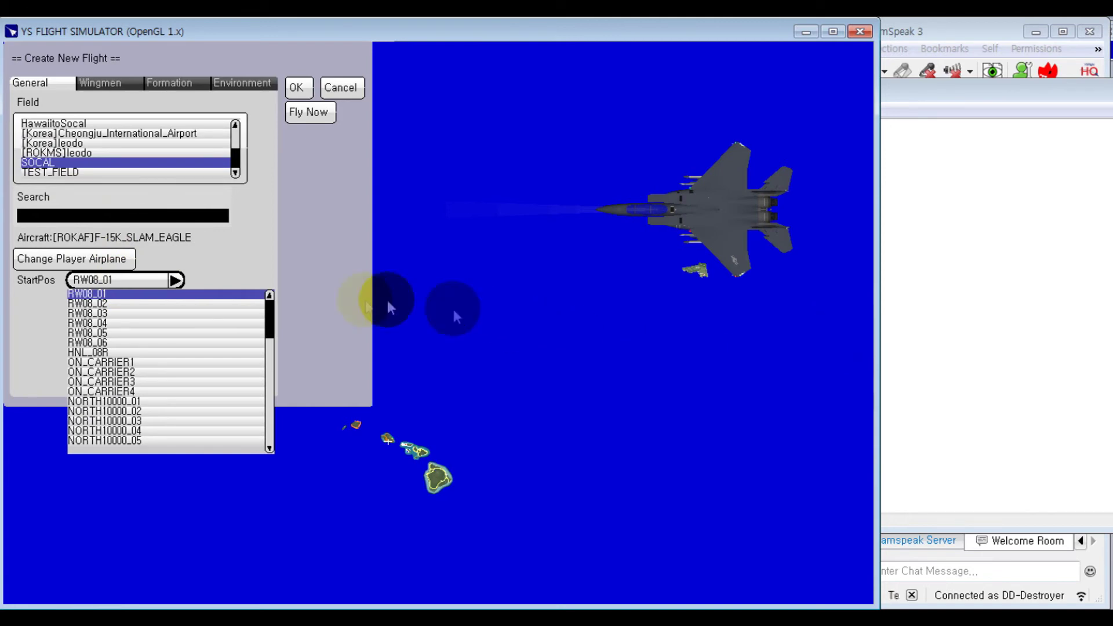
{"action": "left_click_drag", "start_coordinate": [269, 316], "coordinate": [269, 362]}
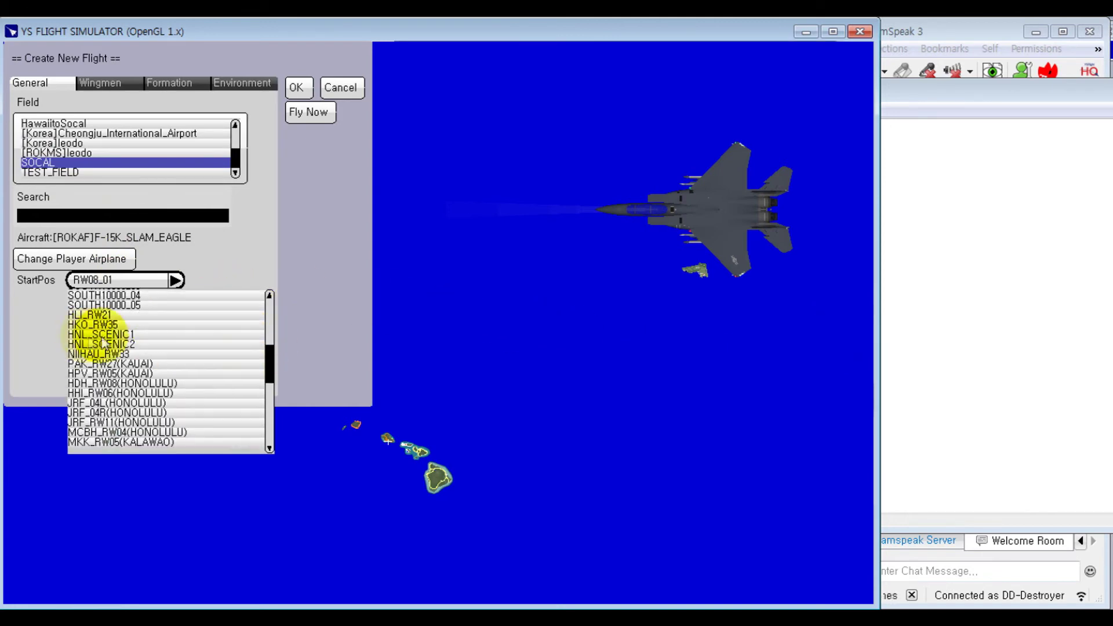
{"action": "left_click", "coordinate": [101, 335]}
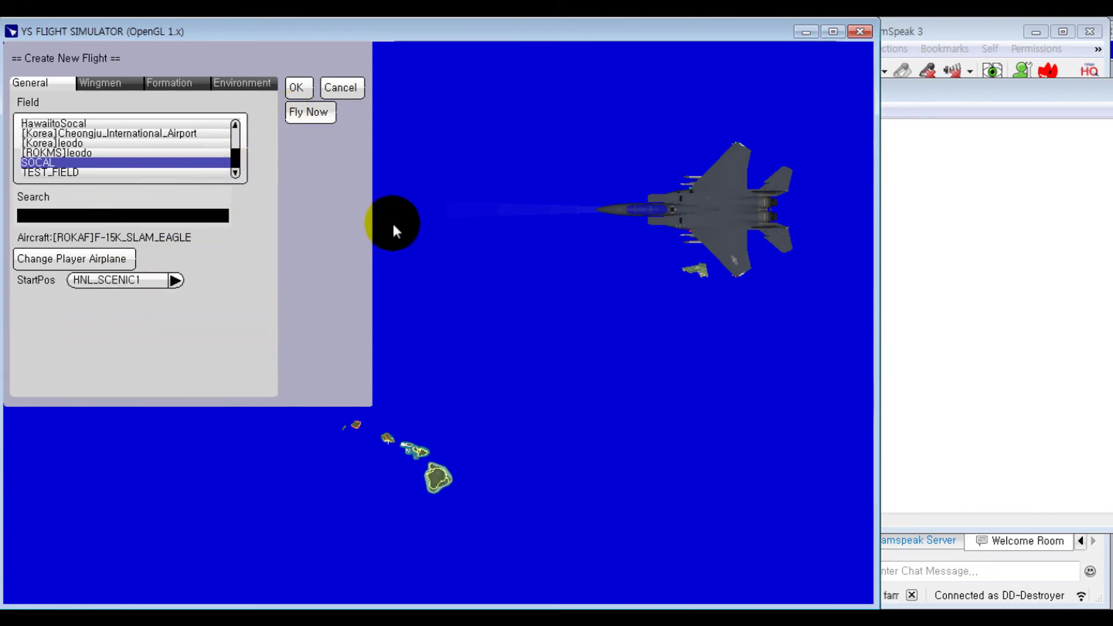
{"action": "key", "text": "space"}
Step: Switch to an outside view and examine the Korean Air airliner on the apron from far and near
{"action": "key", "text": "F2"}
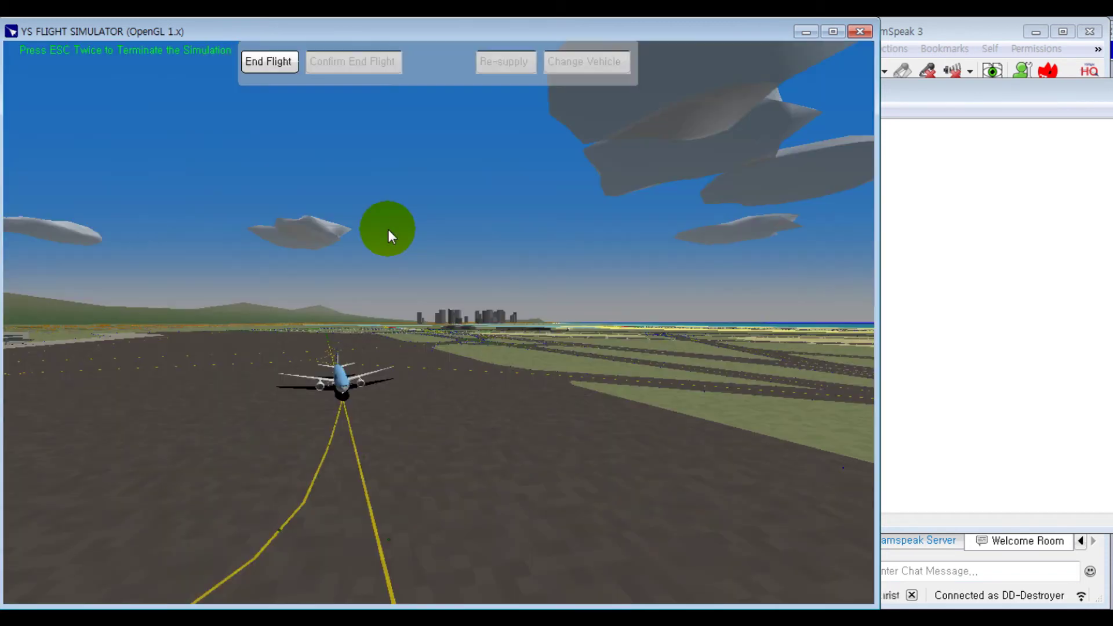
{"action": "key", "text": "z"}
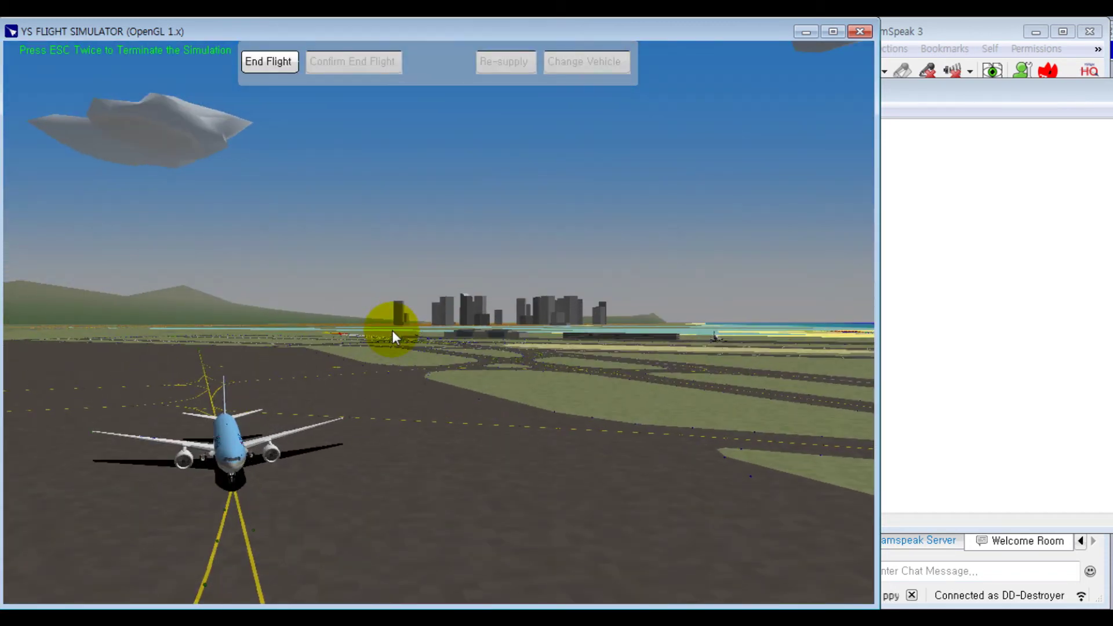
{"action": "key", "text": "x"}
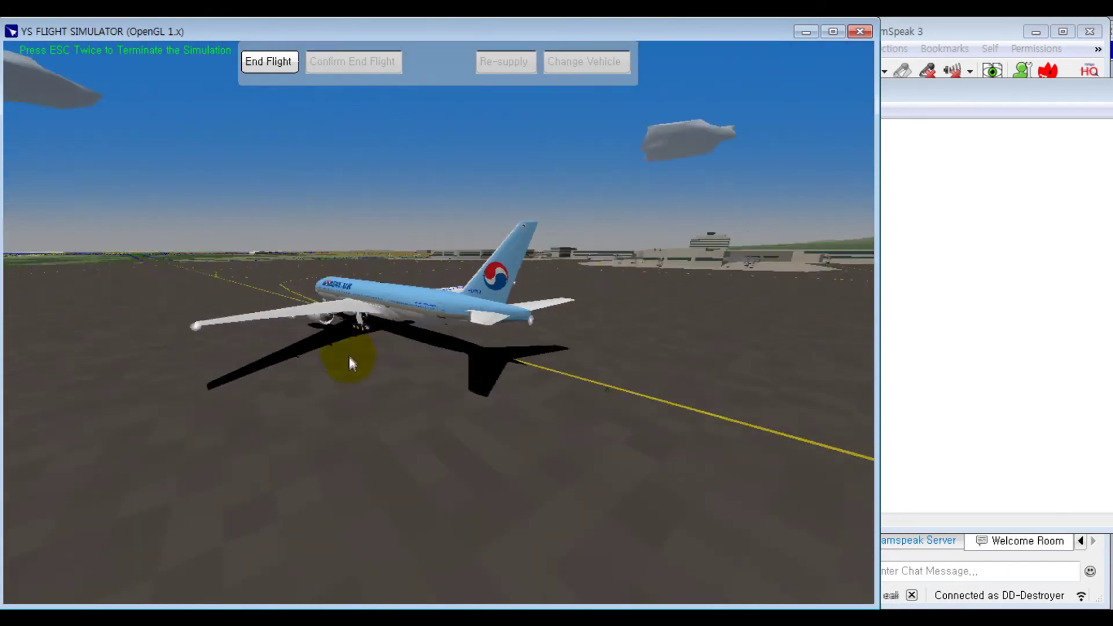
{"action": "key", "text": "z"}
{"action": "key", "text": "z"}
{"action": "key", "text": "z"}
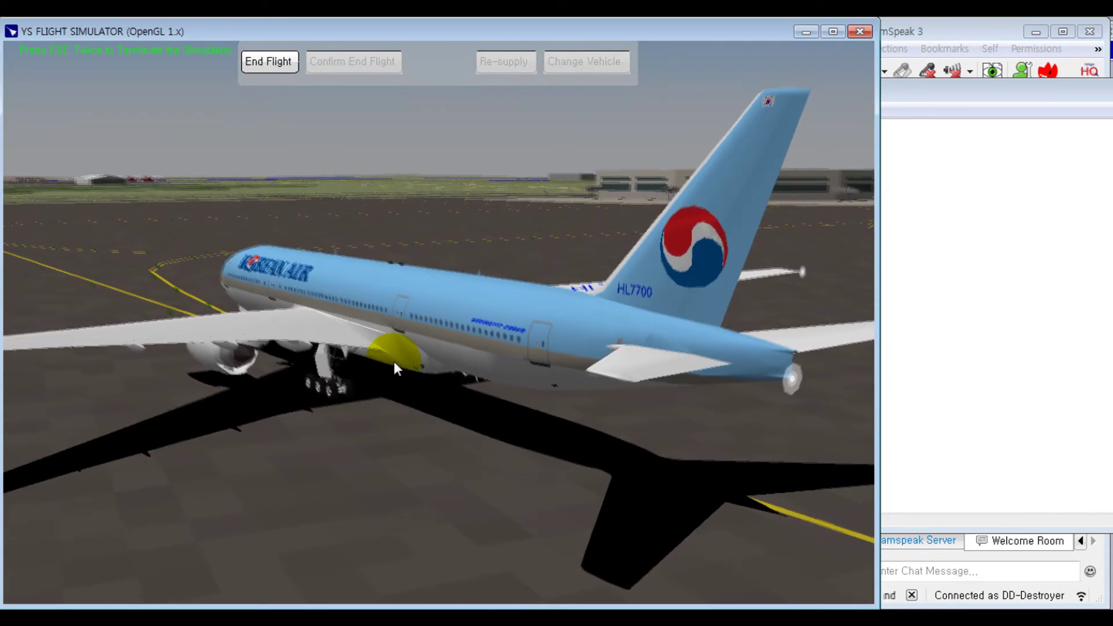
{"action": "key", "text": "x"}
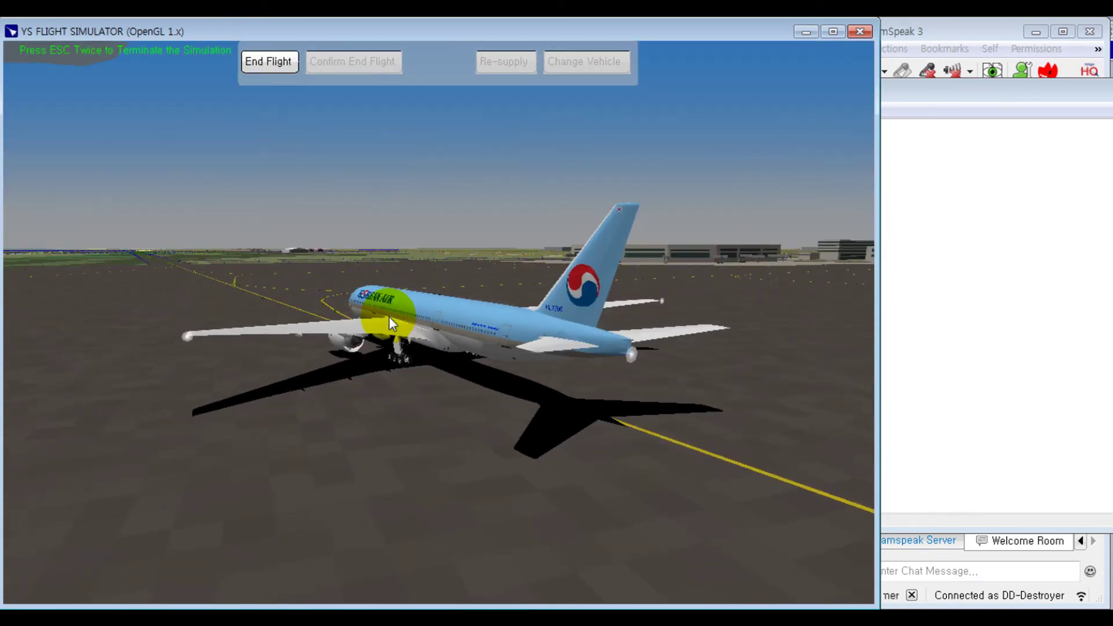
Step: Follow the Korean Air airliner along the taxi route from several other external and close-up viewpoints
{"action": "key", "text": "F8"}
{"action": "key", "text": "F8"}
{"action": "key", "text": "F8"}
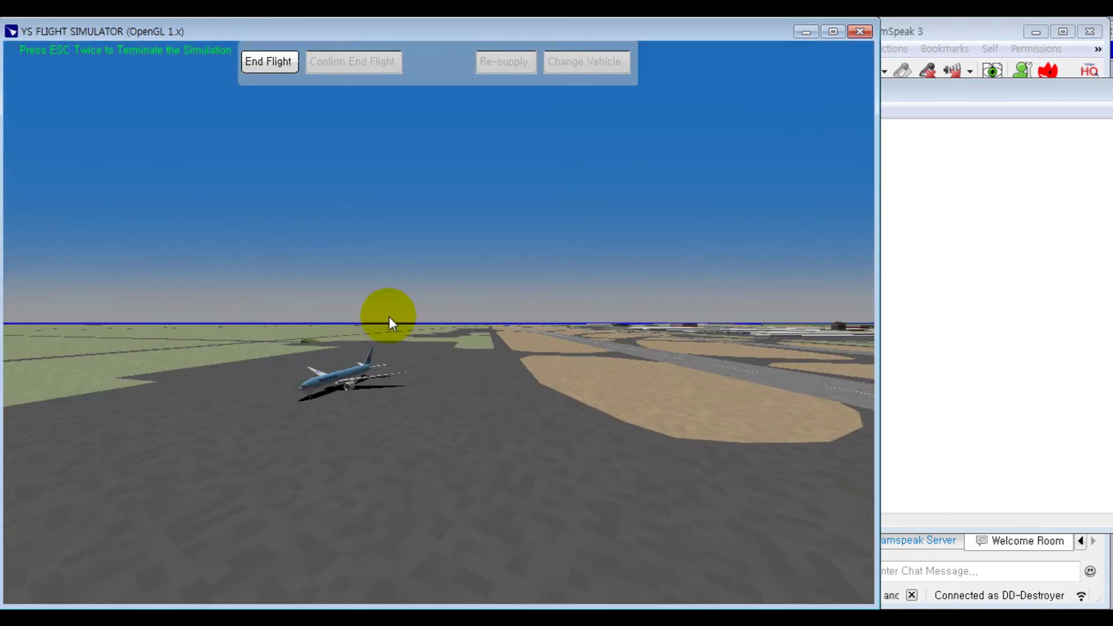
{"action": "key", "text": "z"}
{"action": "key", "text": "z"}
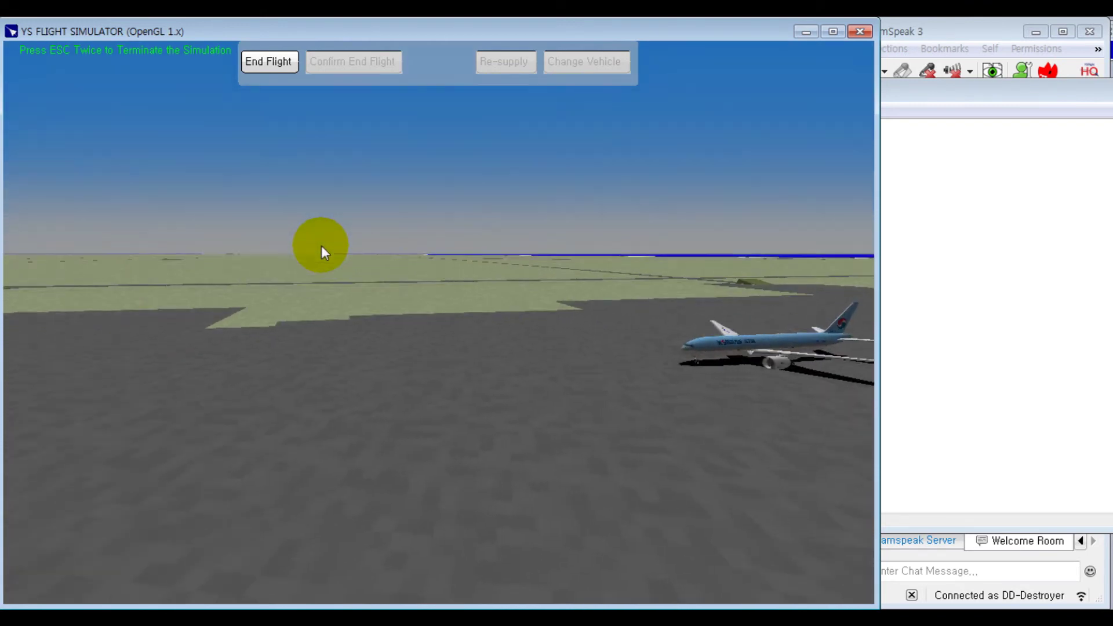
{"action": "key", "text": "F8"}
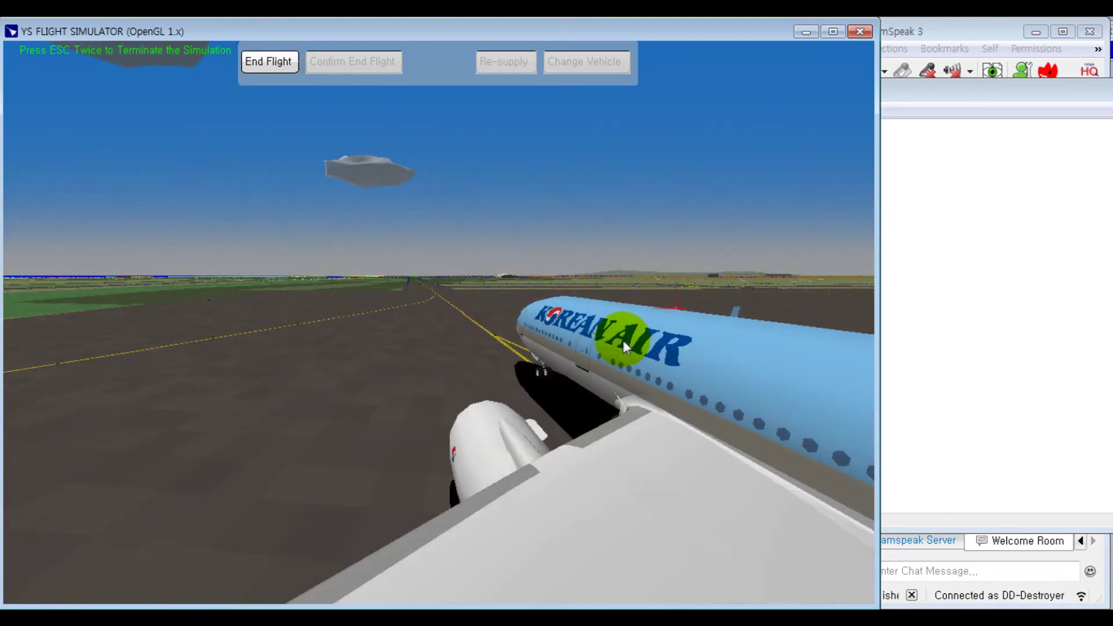
{"action": "left_click_drag", "start_coordinate": [623, 340], "coordinate": [348, 434]}
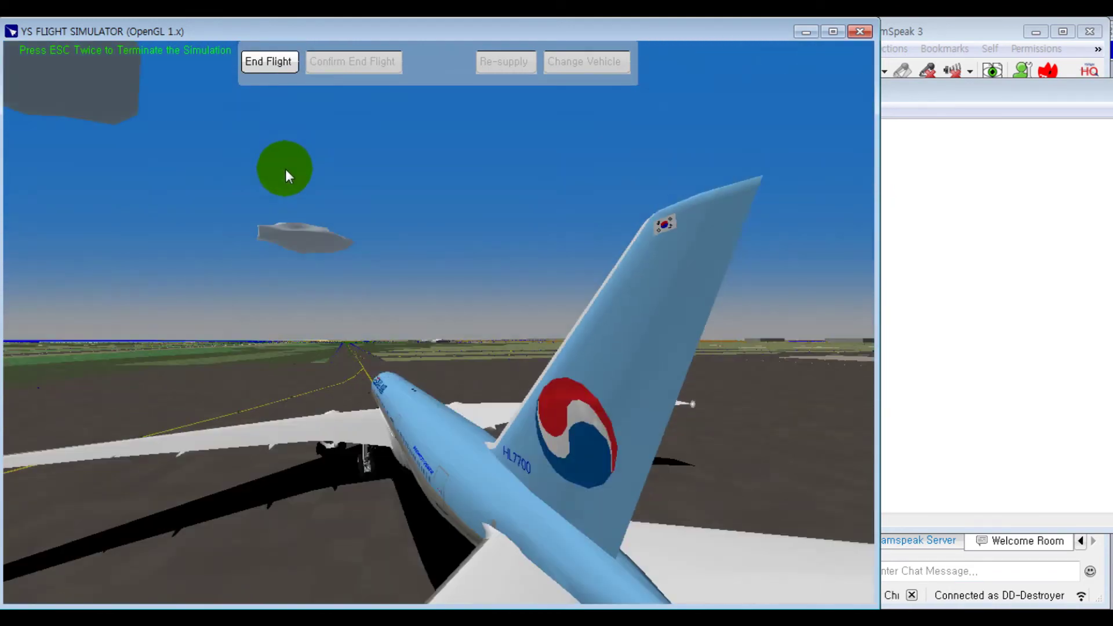
{"action": "left_click_drag", "start_coordinate": [285, 169], "coordinate": [492, 315]}
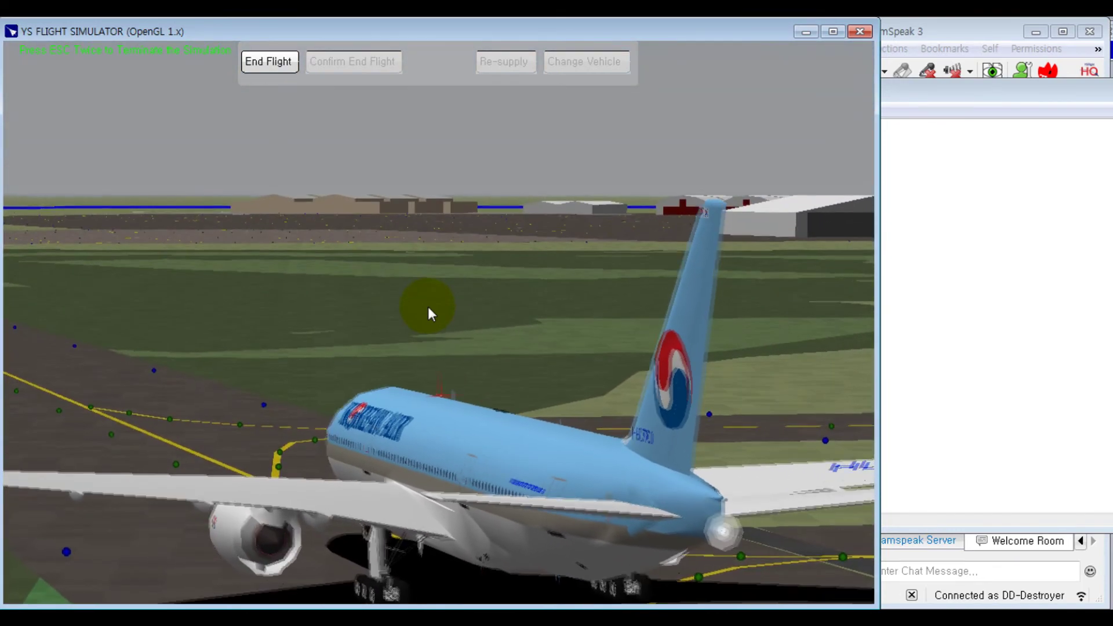
Step: Check the taxiing airliner from the airport's outside viewpoints and return to the cockpit view
{"action": "key", "text": "F2"}
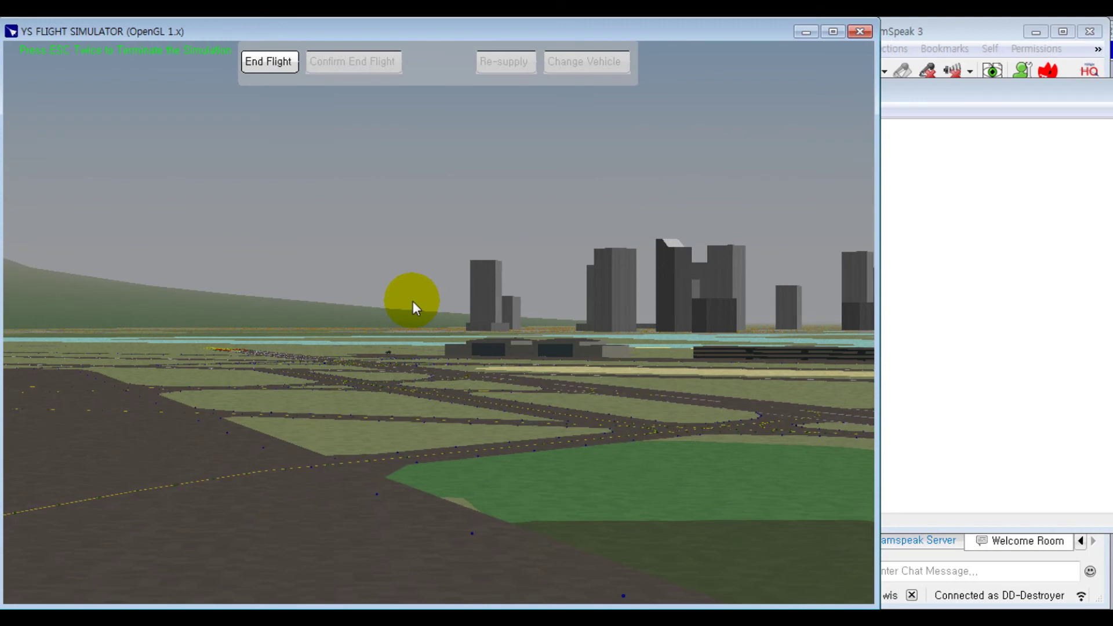
{"action": "key", "text": "F1"}
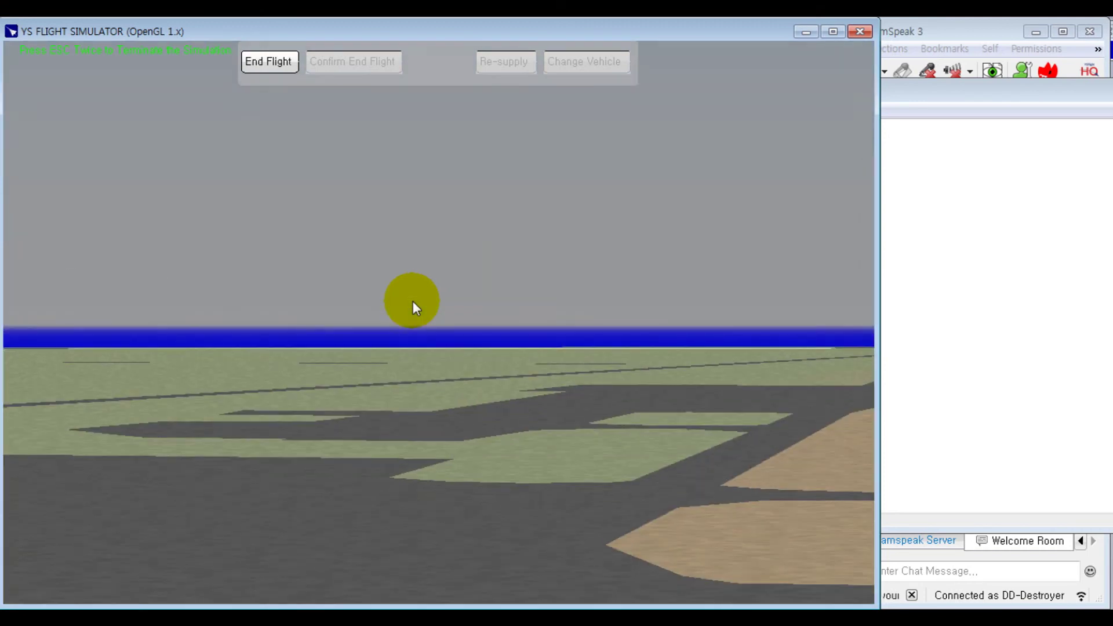
{"action": "key", "text": "x"}
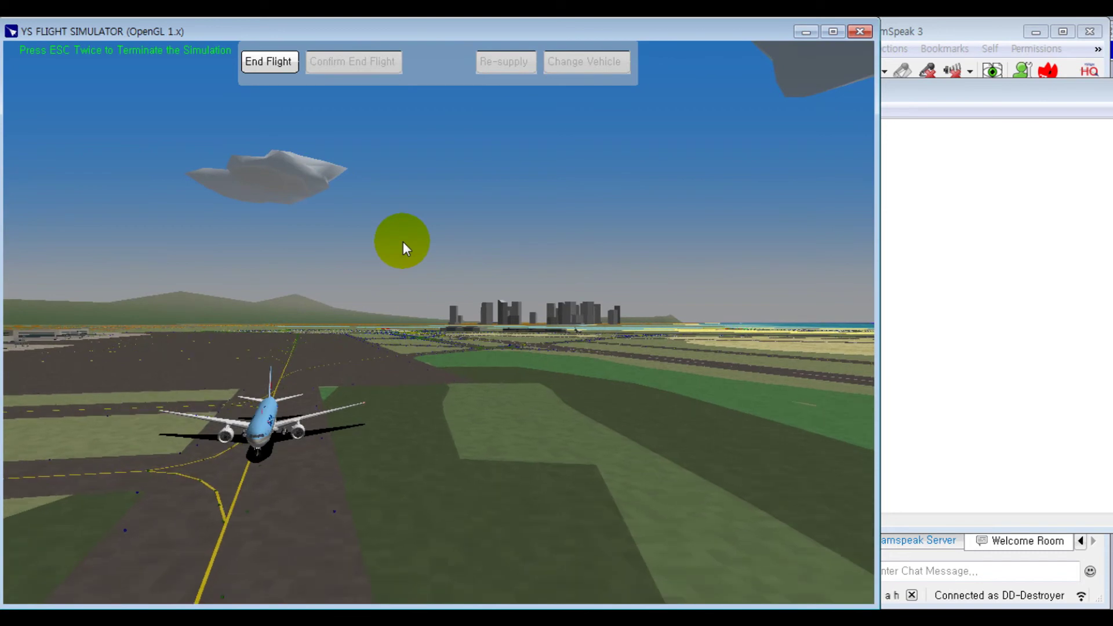
{"action": "key", "text": "Escape"}
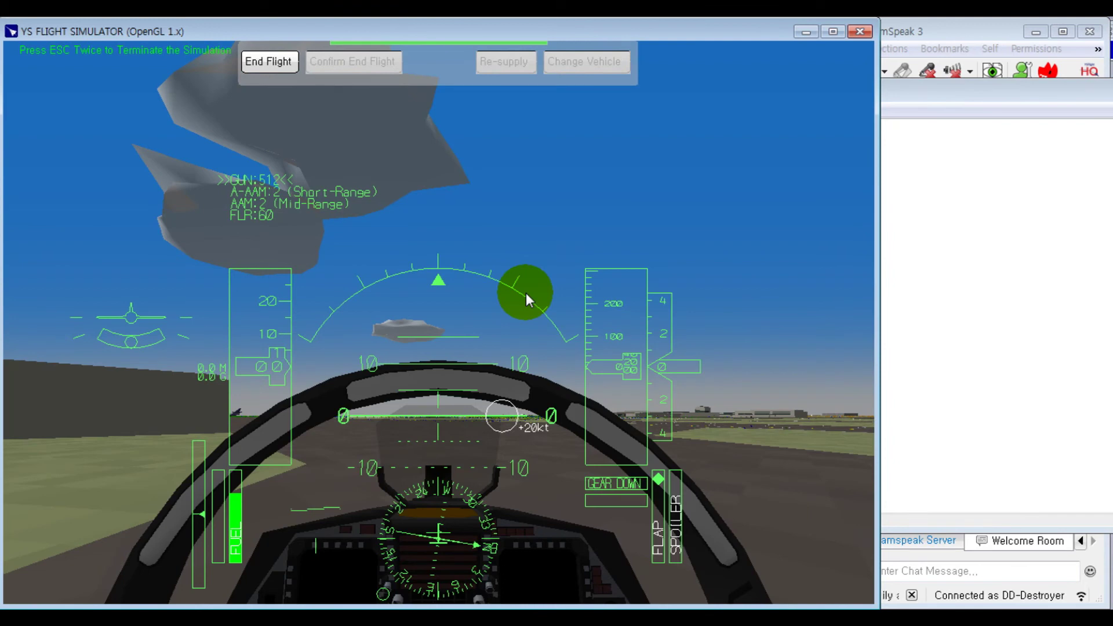
Step: Observe the airport and the Korean Air airliner's taxiing from outside viewpoints at different magnifications
{"action": "key", "text": "F7"}
{"action": "key", "text": "z"}
{"action": "key", "text": "z"}
{"action": "key", "text": "z"}
{"action": "key", "text": "x"}
{"action": "key", "text": "x"}
{"action": "key", "text": "x"}
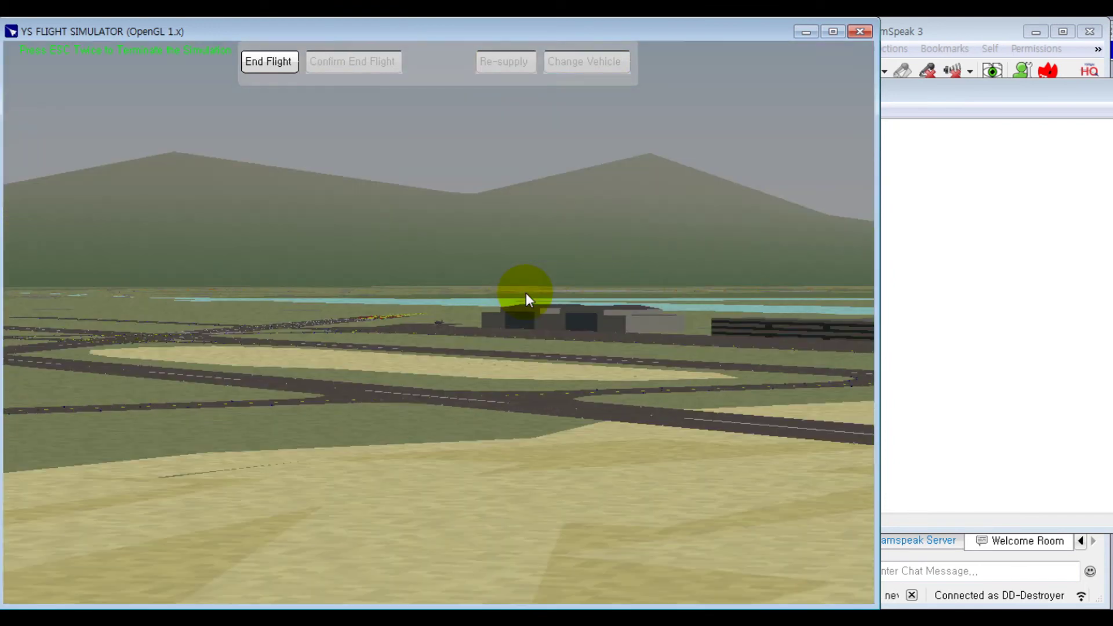
{"action": "key", "text": "F7"}
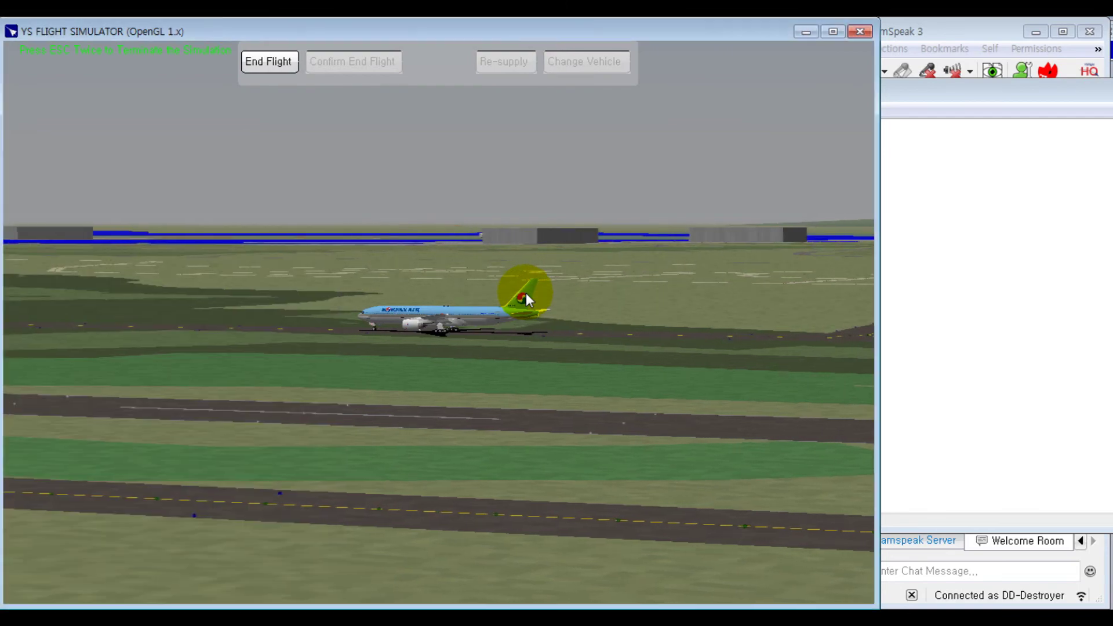
Step: Examine the taxiing Korean Air airliner from the airport's outside viewpoint at several near and far magnifications
{"action": "key", "text": "z"}
{"action": "key", "text": "z"}
{"action": "key", "text": "z"}
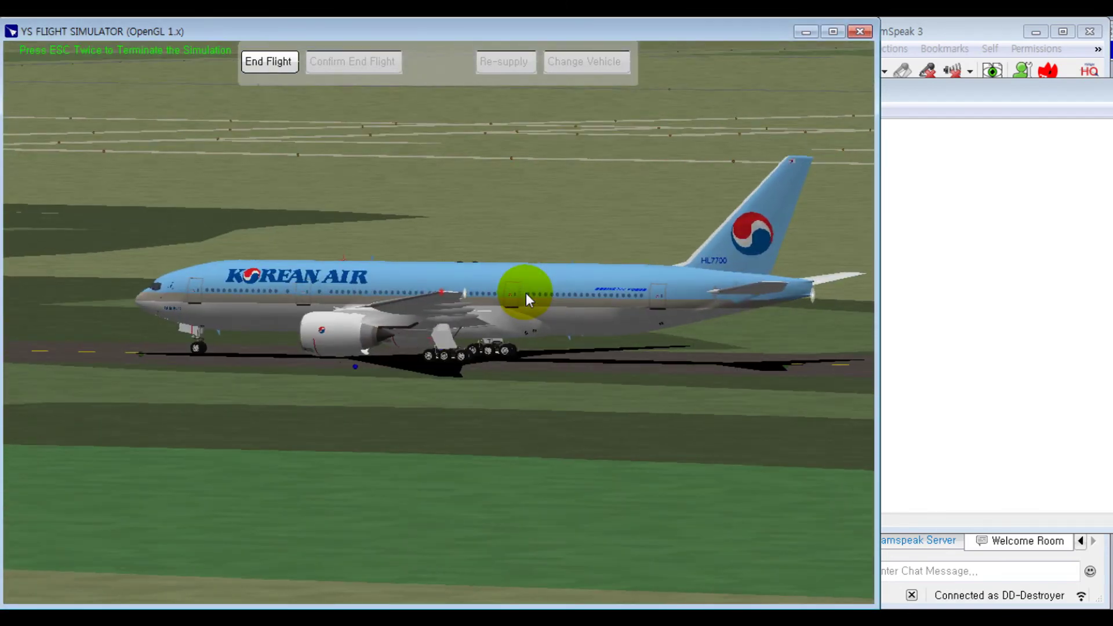
{"action": "key", "text": "z"}
{"action": "key", "text": "z"}
{"action": "key", "text": "z"}
{"action": "key", "text": "x"}
{"action": "key", "text": "x"}
{"action": "key", "text": "x"}
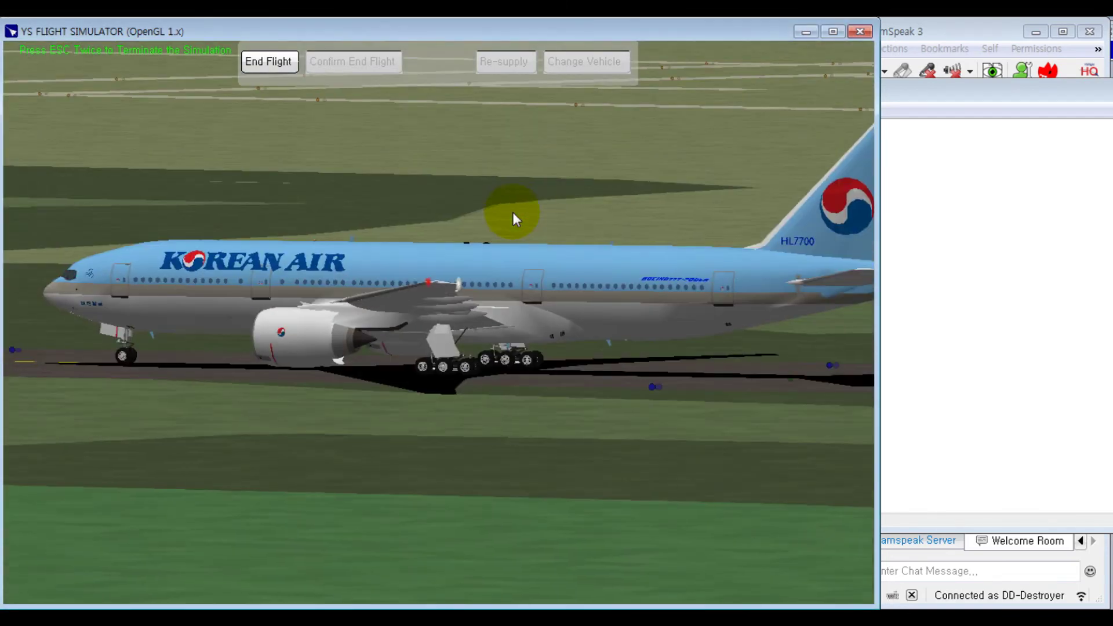
{"action": "key", "text": "x"}
{"action": "key", "text": "x"}
{"action": "key", "text": "x"}
{"action": "key", "text": "z"}
{"action": "key", "text": "z"}
{"action": "key", "text": "z"}
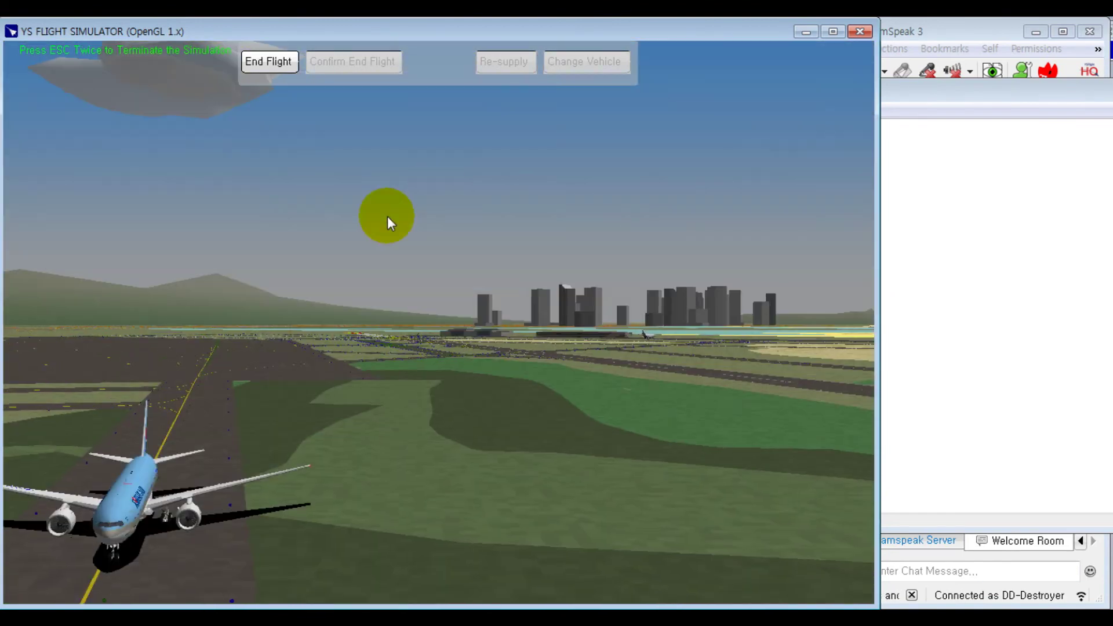
Step: Look around the Korean Air airliner on the taxiway from its front, tail and side
{"action": "left_click_drag", "start_coordinate": [388, 217], "coordinate": [450, 346]}
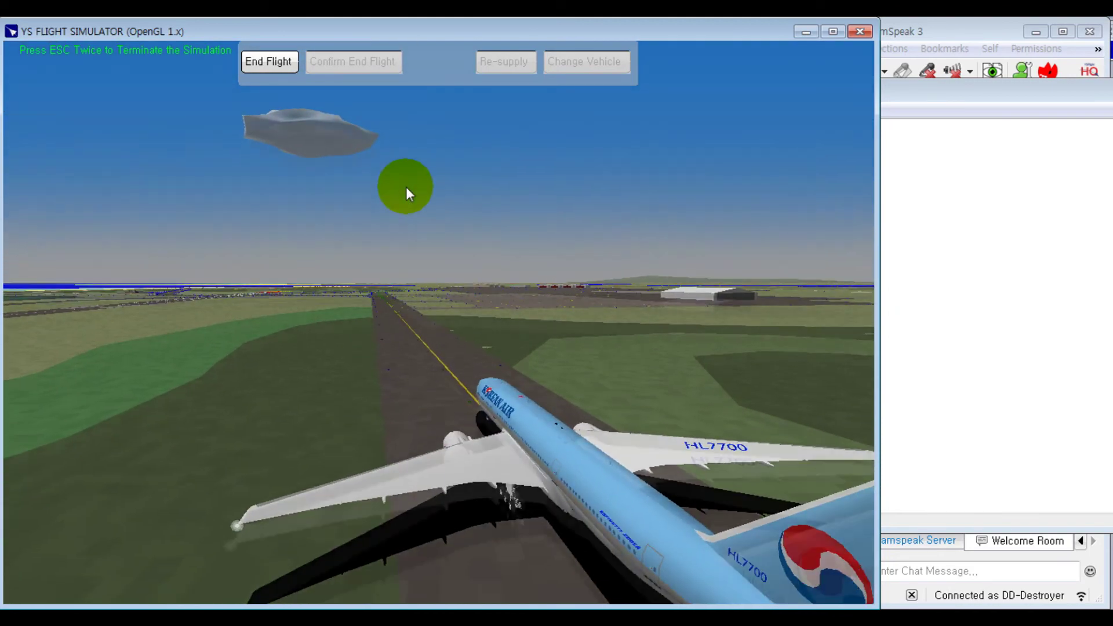
{"action": "left_click_drag", "start_coordinate": [413, 255], "coordinate": [431, 200]}
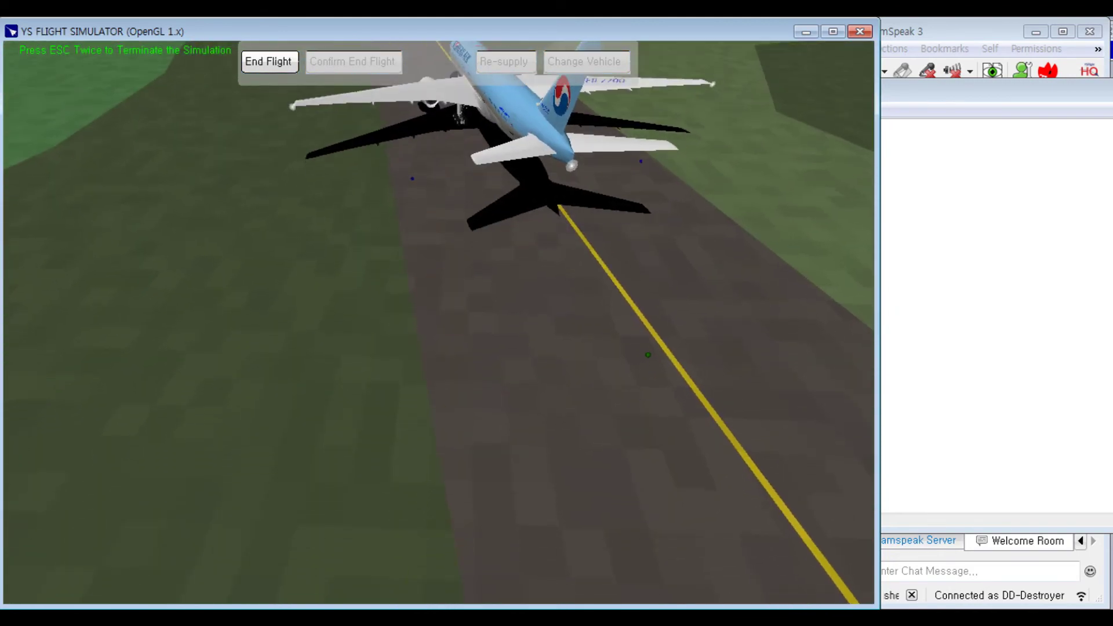
{"action": "left_click_drag", "start_coordinate": [435, 433], "coordinate": [410, 365]}
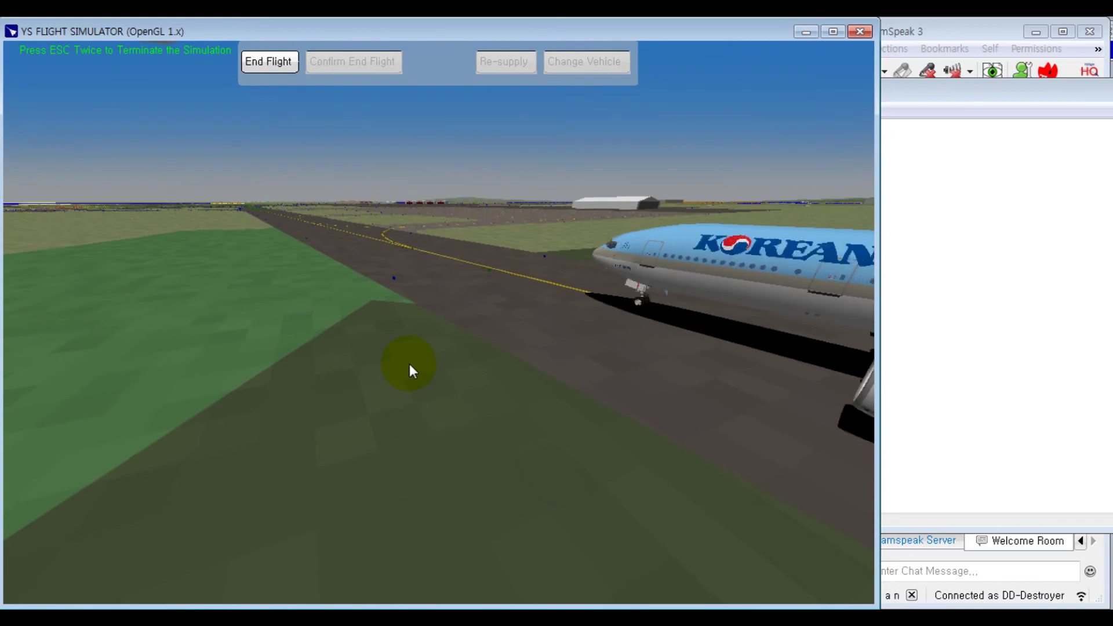
{"action": "left_click_drag", "start_coordinate": [409, 362], "coordinate": [421, 333]}
Step: Check the parked fighter from its cockpit and from behind, and return to the airliner's external viewpoints
{"action": "key", "text": "F1"}
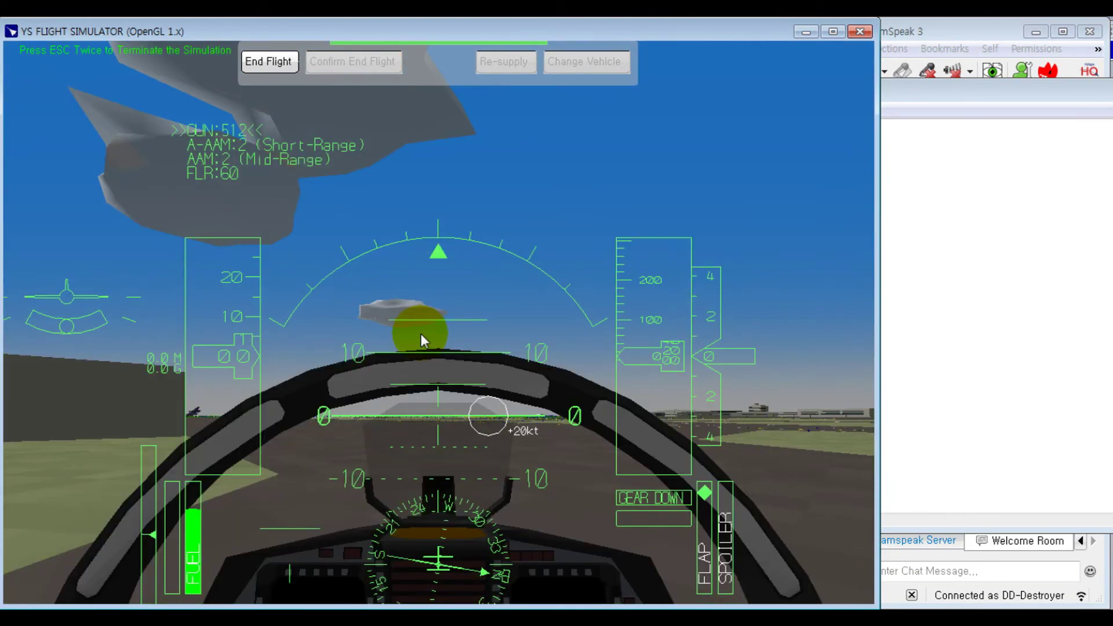
{"action": "key", "text": "F2"}
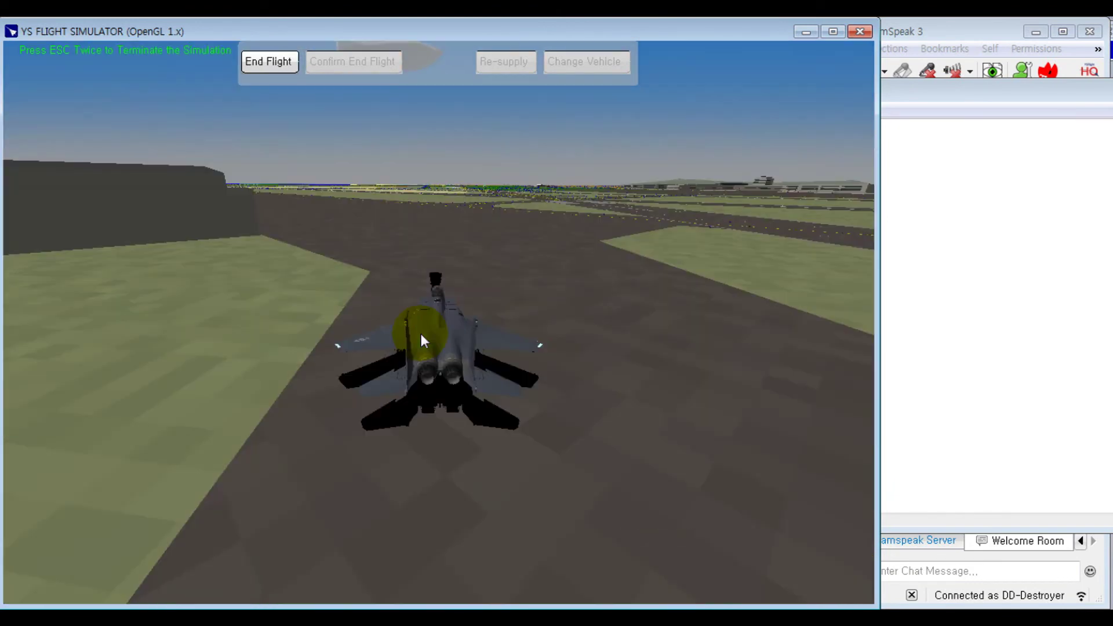
{"action": "key", "text": "F1"}
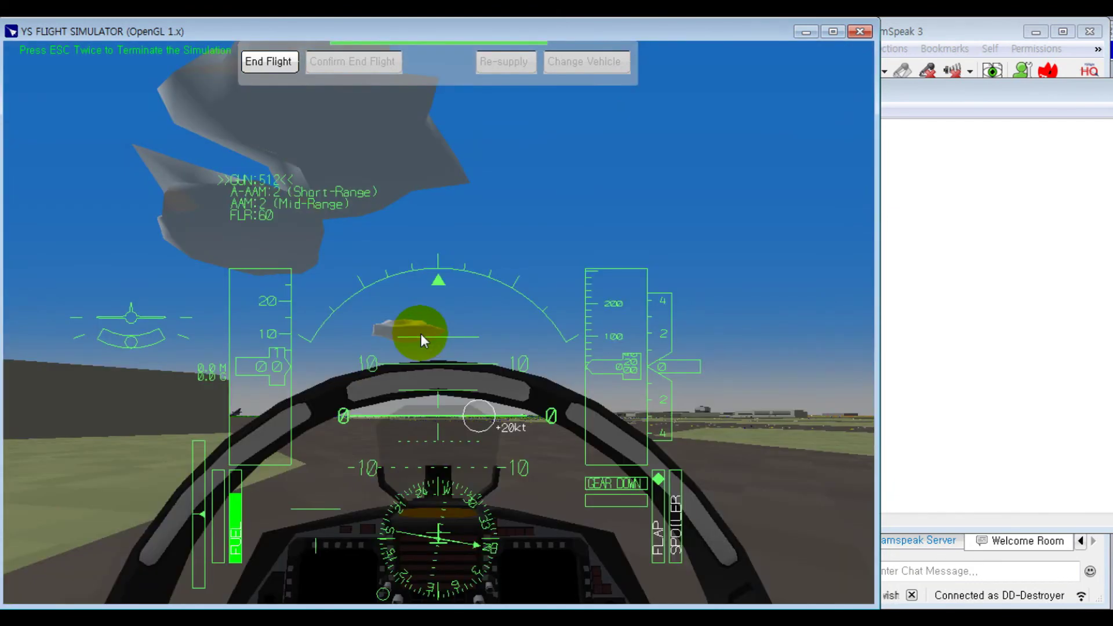
{"action": "key", "text": "F3"}
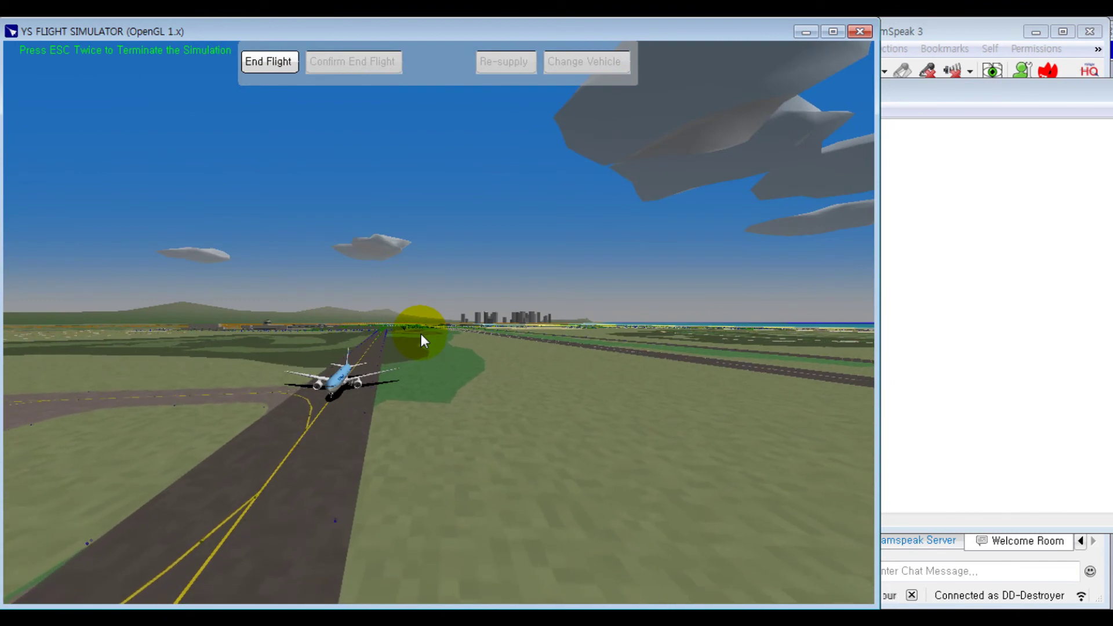
{"action": "key", "text": "F3"}
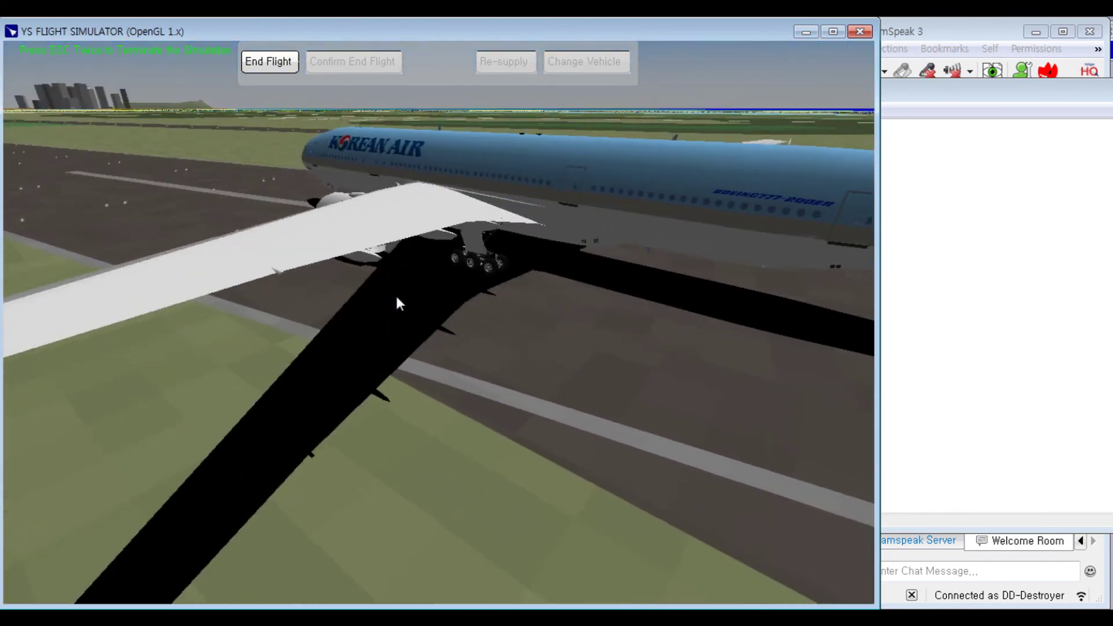
Step: Examine the Korean Air airliner on the runway from close beside its fuselage and from a distance behind
{"action": "left_click", "coordinate": [396, 298]}
{"action": "mouse_move", "coordinate": [395, 296]}
{"action": "left_mouse_down"}
{"action": "mouse_move", "coordinate": [389, 345]}
{"action": "mouse_move", "coordinate": [333, 323]}
{"action": "mouse_move", "coordinate": [398, 323]}
{"action": "mouse_move", "coordinate": [368, 340]}
{"action": "mouse_move", "coordinate": [348, 340]}
{"action": "mouse_move", "coordinate": [357, 326]}
{"action": "mouse_move", "coordinate": [398, 323]}
{"action": "mouse_move", "coordinate": [394, 314]}
{"action": "left_mouse_up"}
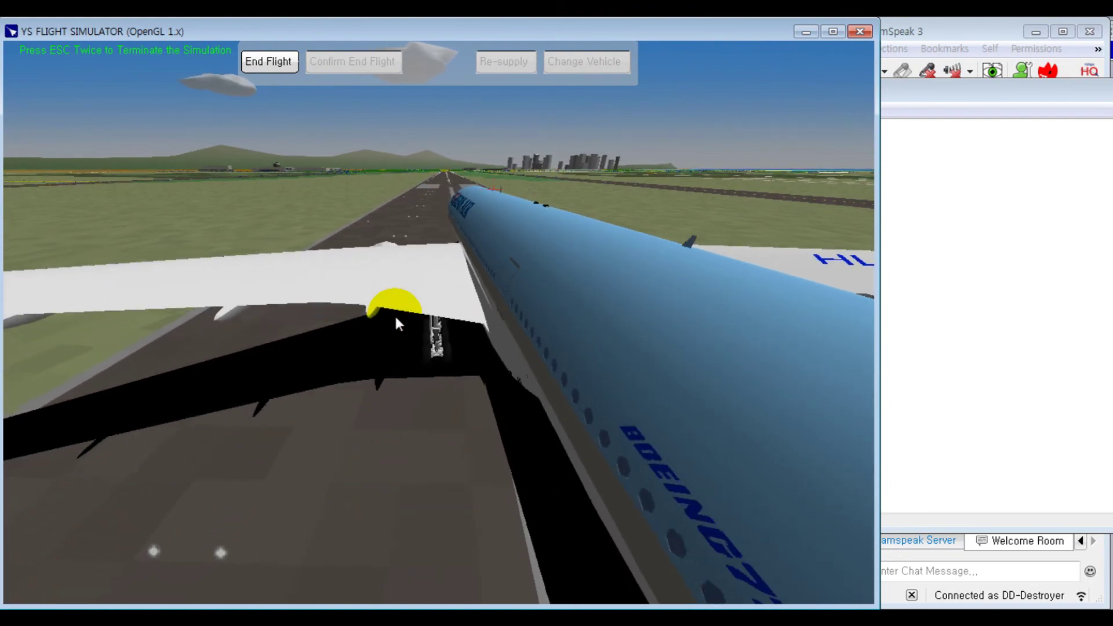
{"action": "key", "text": "F2"}
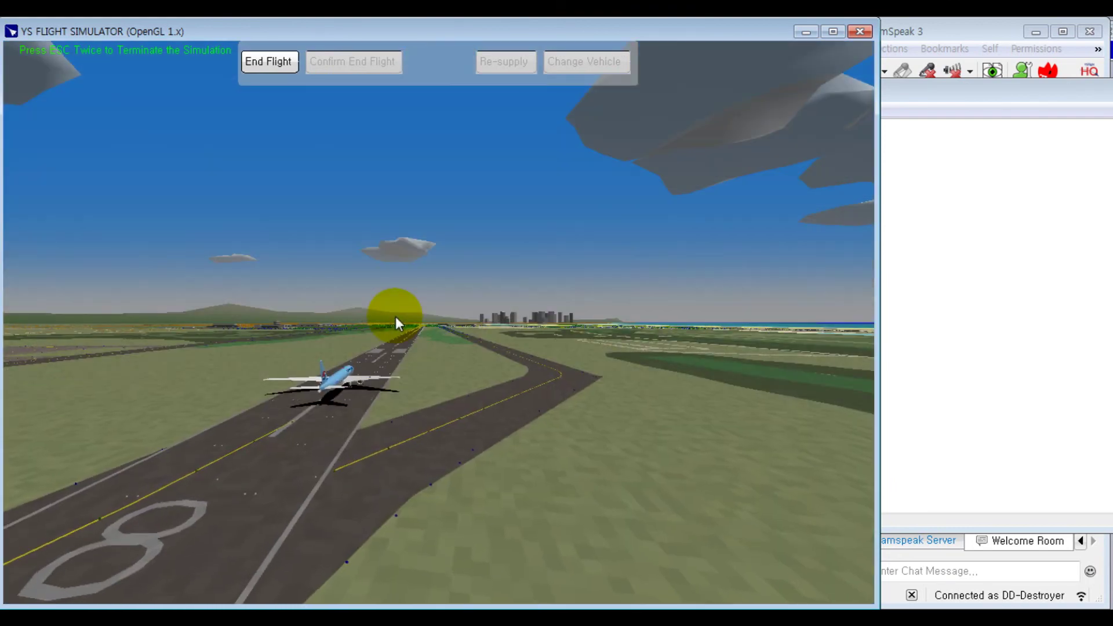
Step: Return to the fighter's cockpit and scan the airfield ahead at several magnifications
{"action": "key", "text": "F1"}
{"action": "key", "text": "z"}
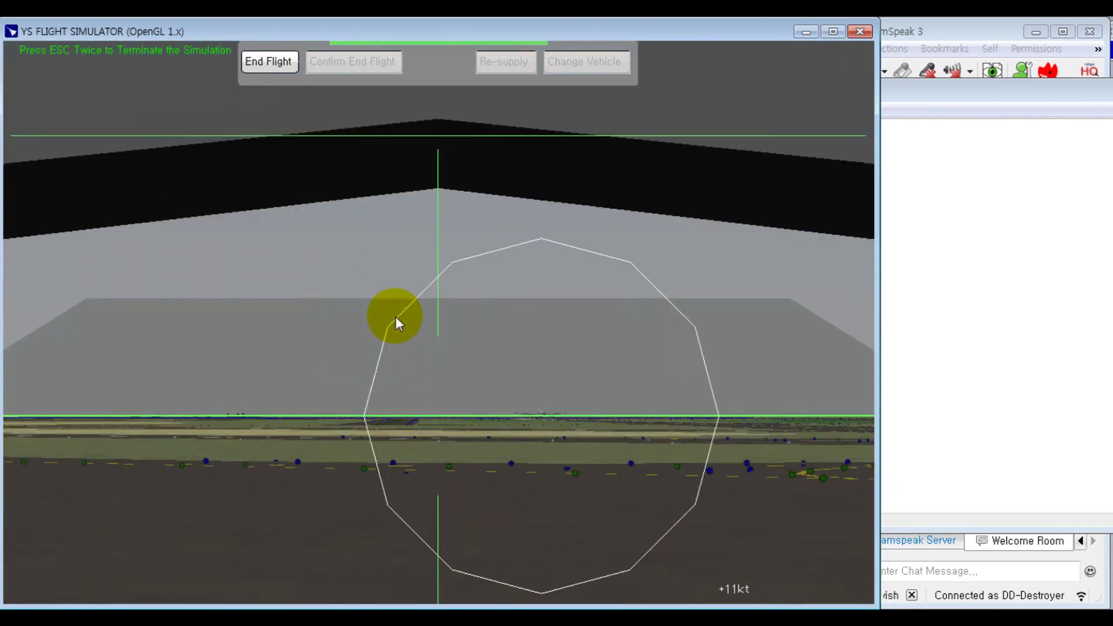
{"action": "key", "text": "z"}
{"action": "key", "text": "z"}
{"action": "key", "text": "x"}
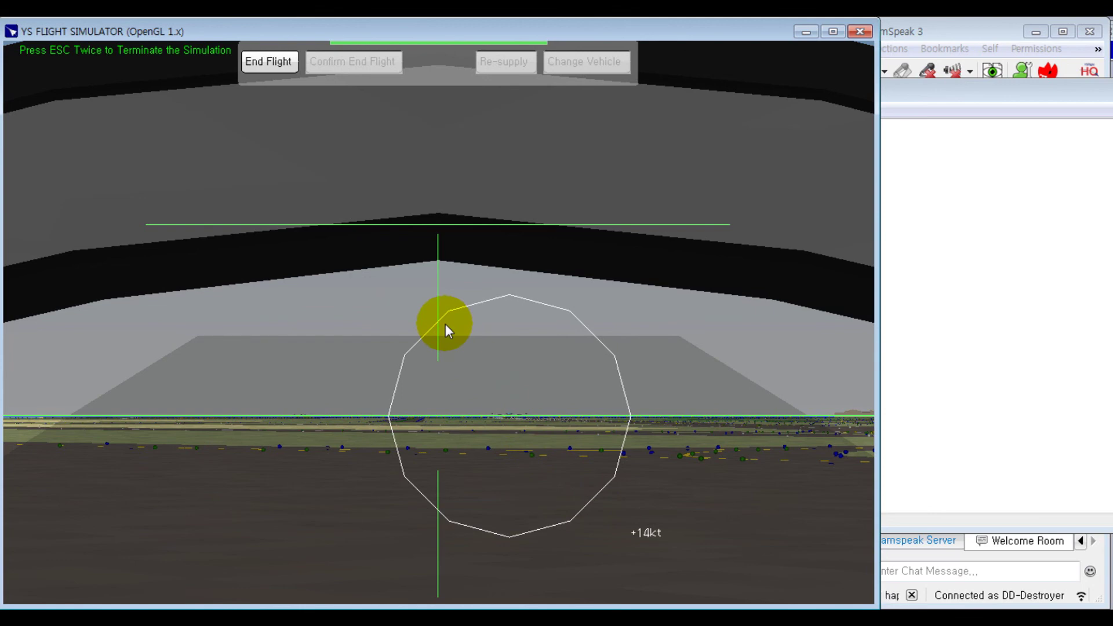
{"action": "key", "text": "Escape"}
{"action": "key", "text": "x"}
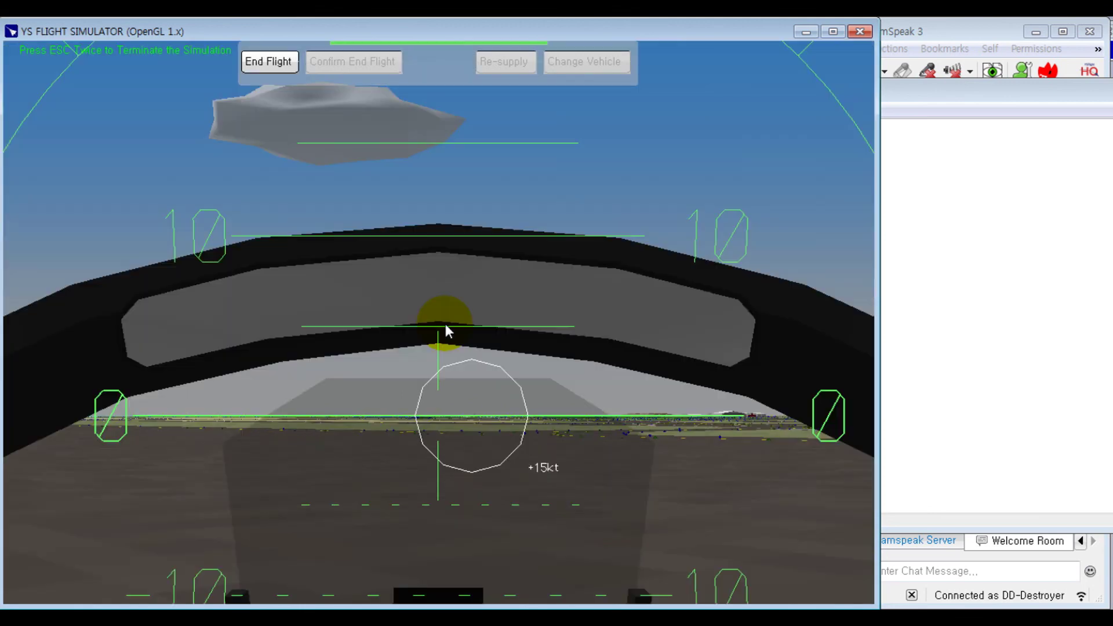
Step: View the Korean Air airliner over the sea, return to the cockpit and scan the airfield with a magnified view
{"action": "key", "text": "F3"}
{"action": "key", "text": "F3"}
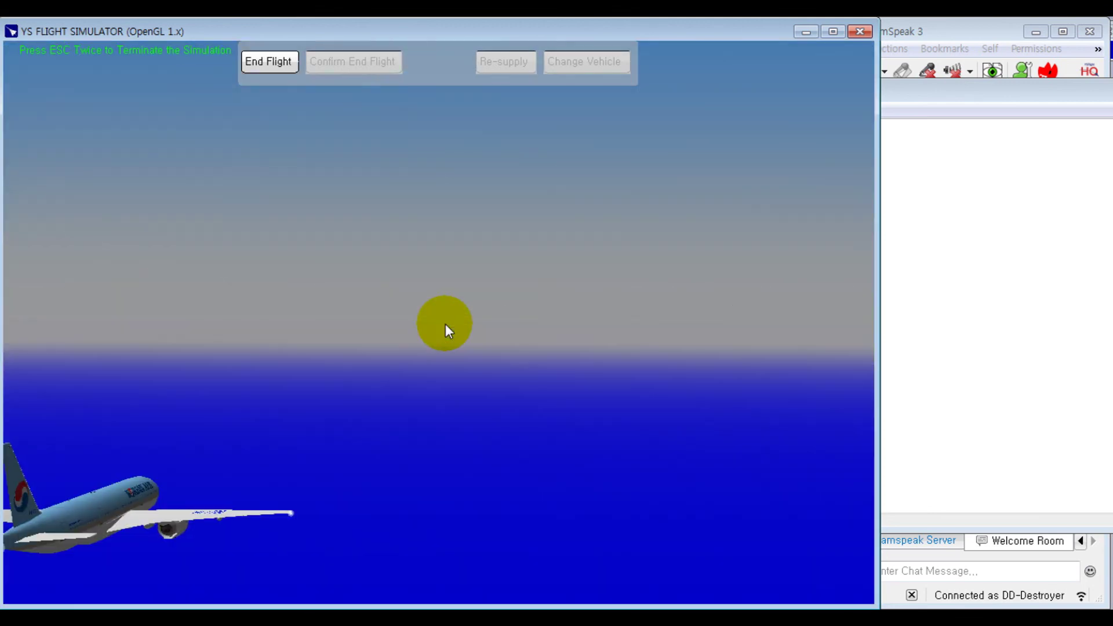
{"action": "key", "text": "F1"}
{"action": "key", "text": "z"}
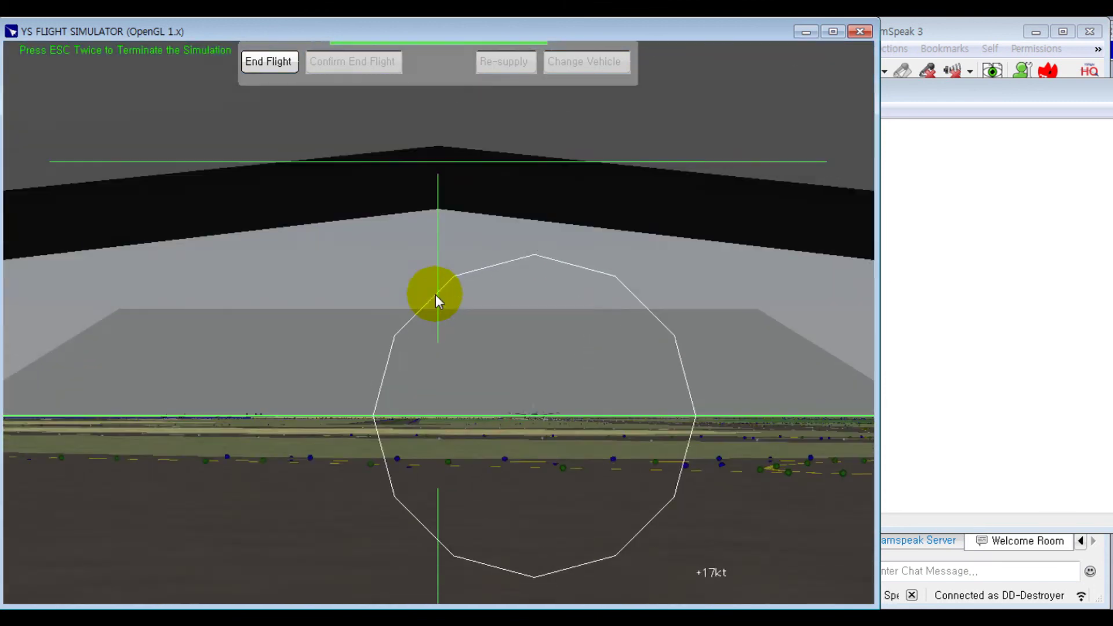
{"action": "key", "text": "x"}
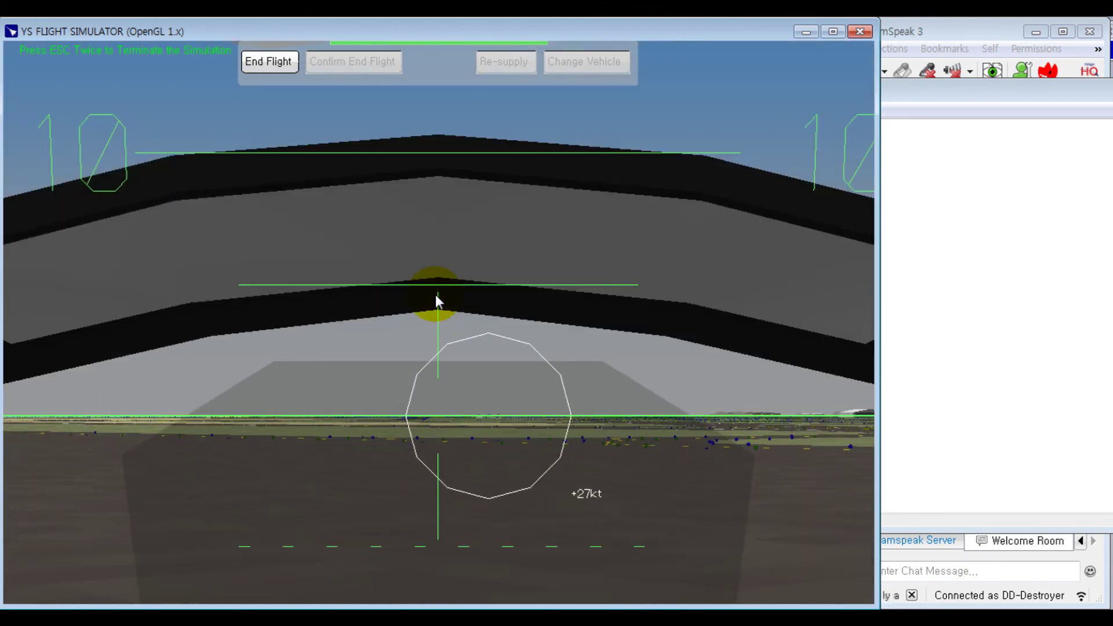
{"action": "key", "text": "c"}
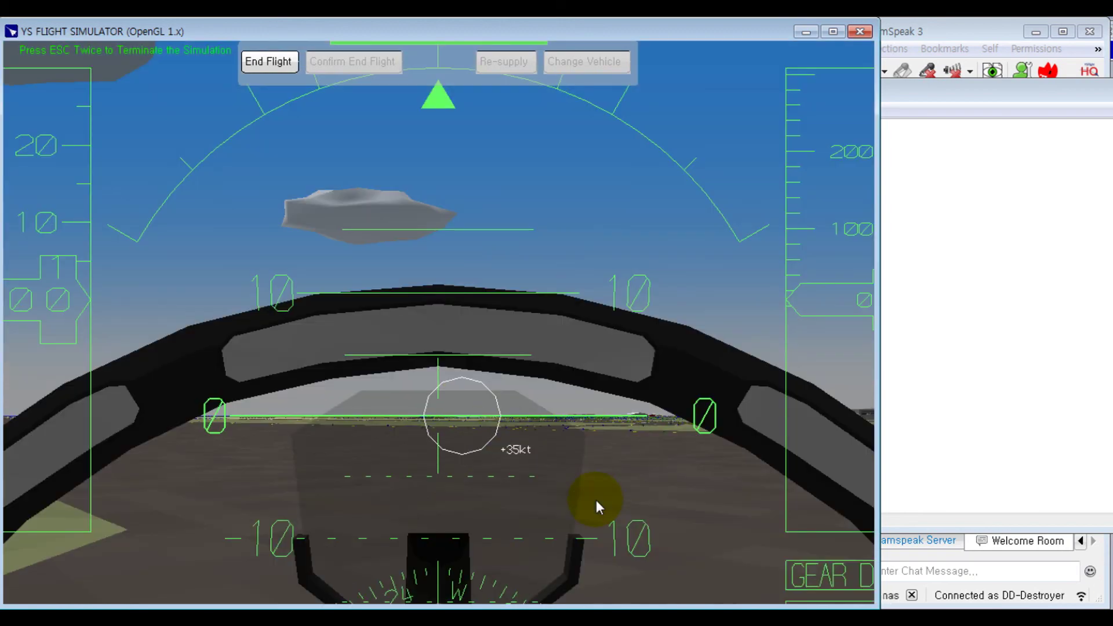
Step: Cycle through the outside viewpoints to view the airliner on the runway, the airliner over the sea and the airports
{"action": "key", "text": "F2"}
{"action": "key", "text": "F4"}
{"action": "key", "text": "z"}
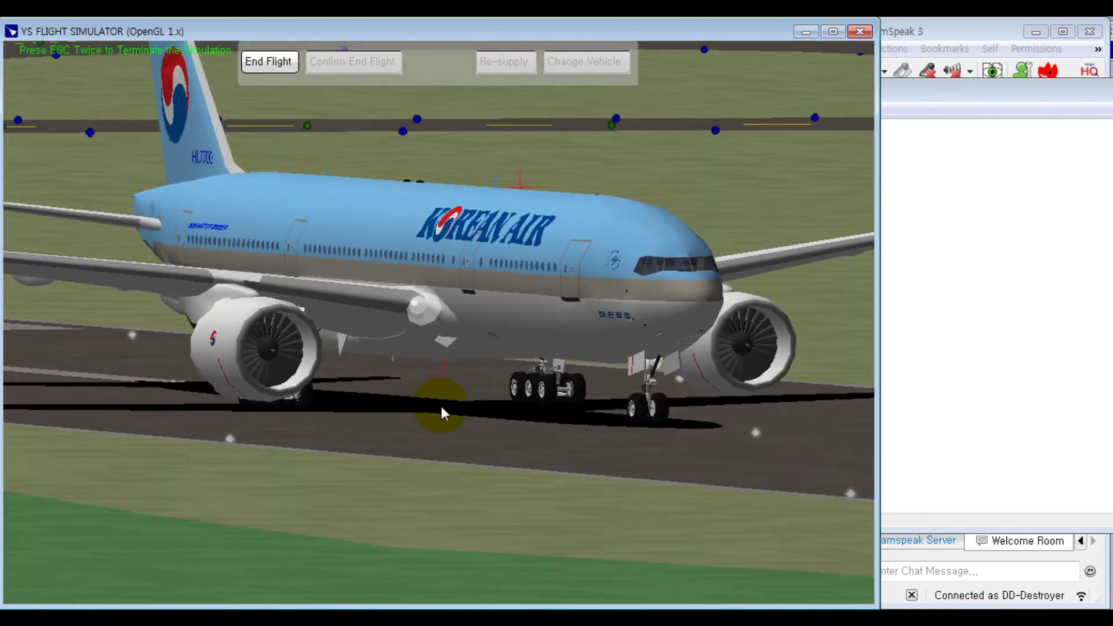
{"action": "key", "text": "F4"}
{"action": "key", "text": "F4"}
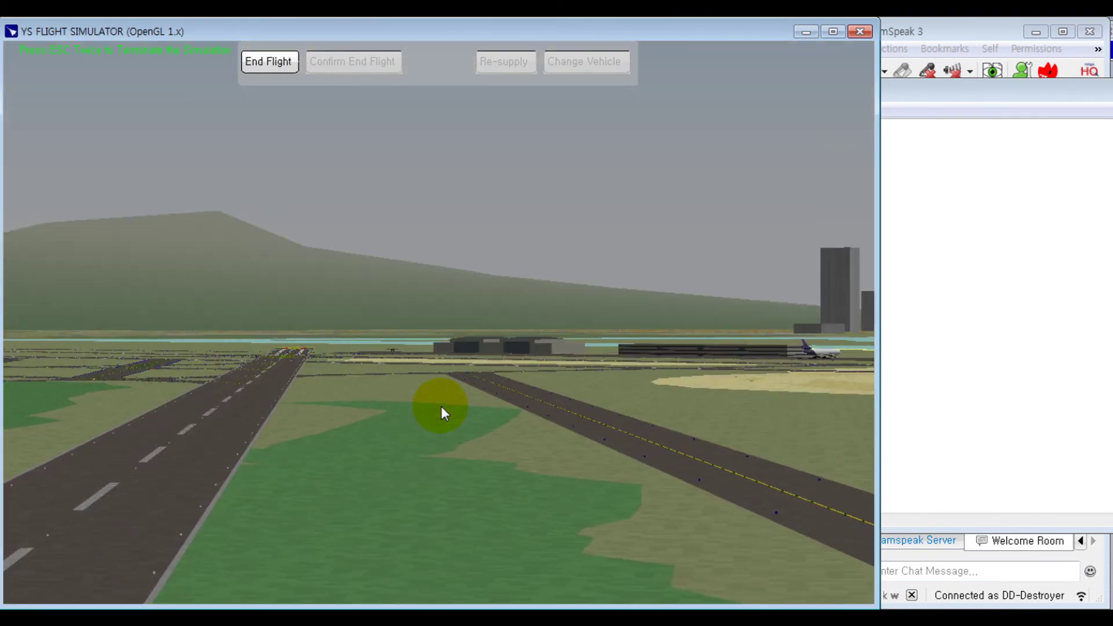
{"action": "key", "text": "F4"}
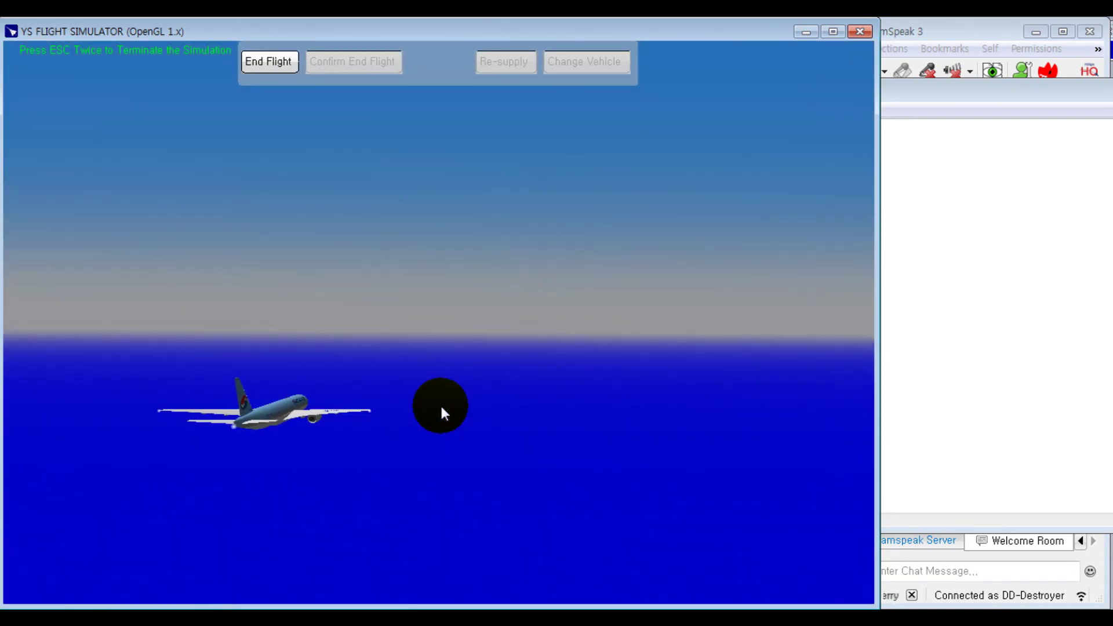
{"action": "key", "text": "F4"}
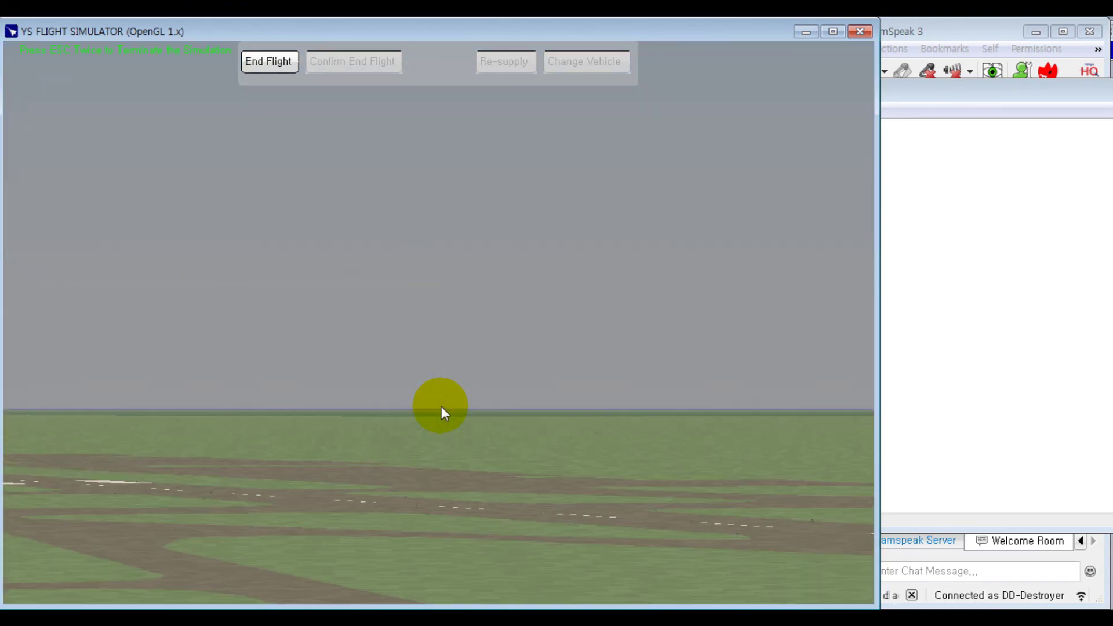
{"action": "key", "text": "F4"}
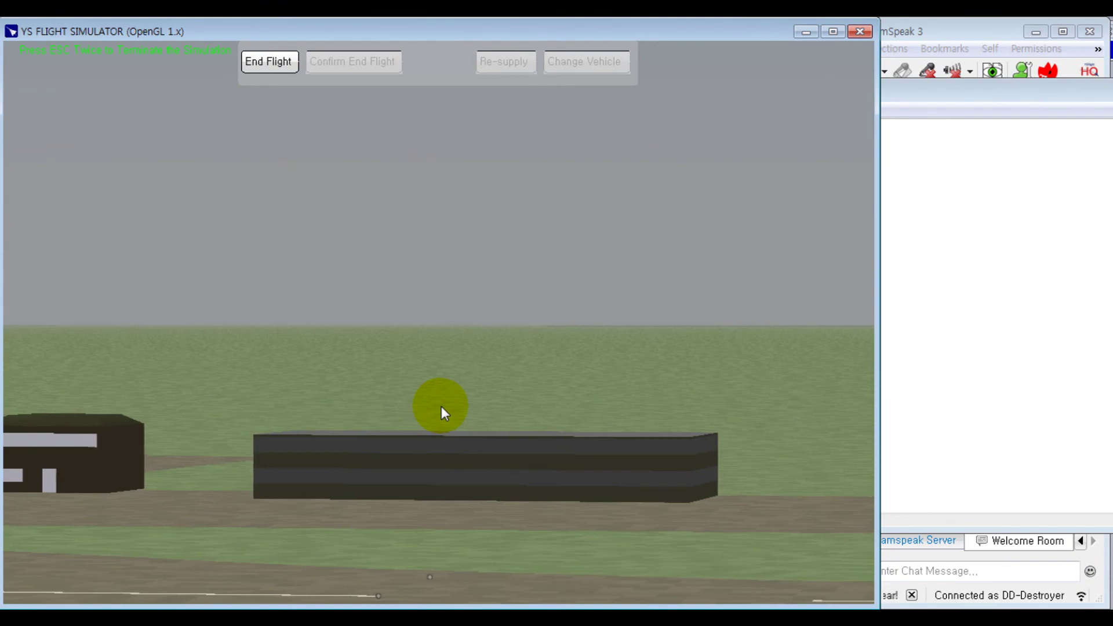
Step: Watch the Korean Air airliner climb away from an outside viewpoint, close up and from farther out
{"action": "key", "text": "F4"}
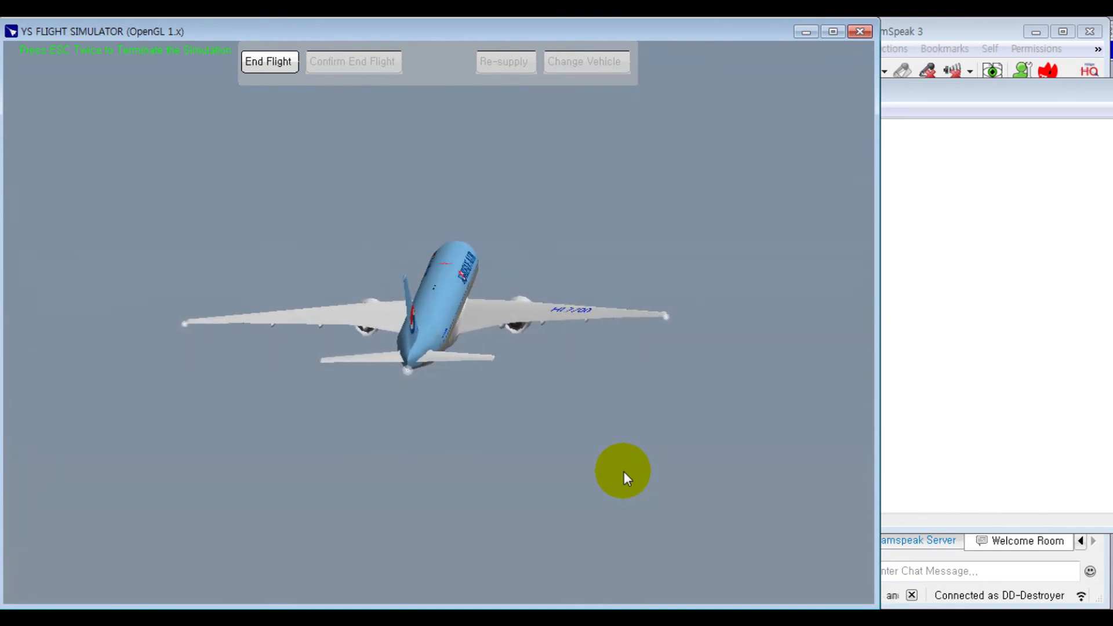
{"action": "key", "text": "x"}
{"action": "key", "text": "x"}
{"action": "key", "text": "x"}
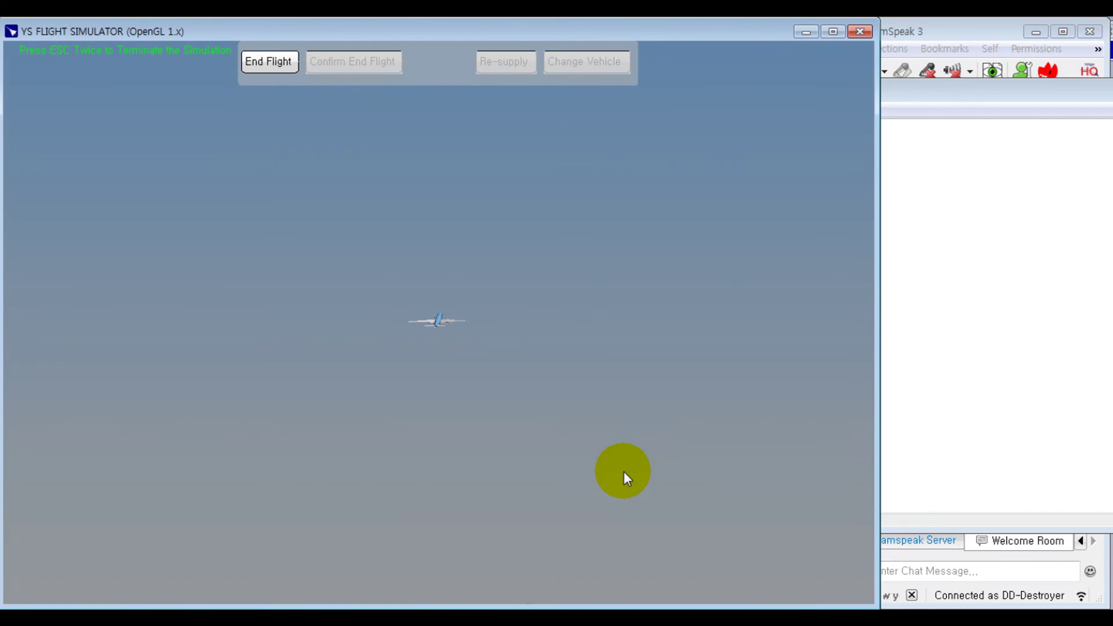